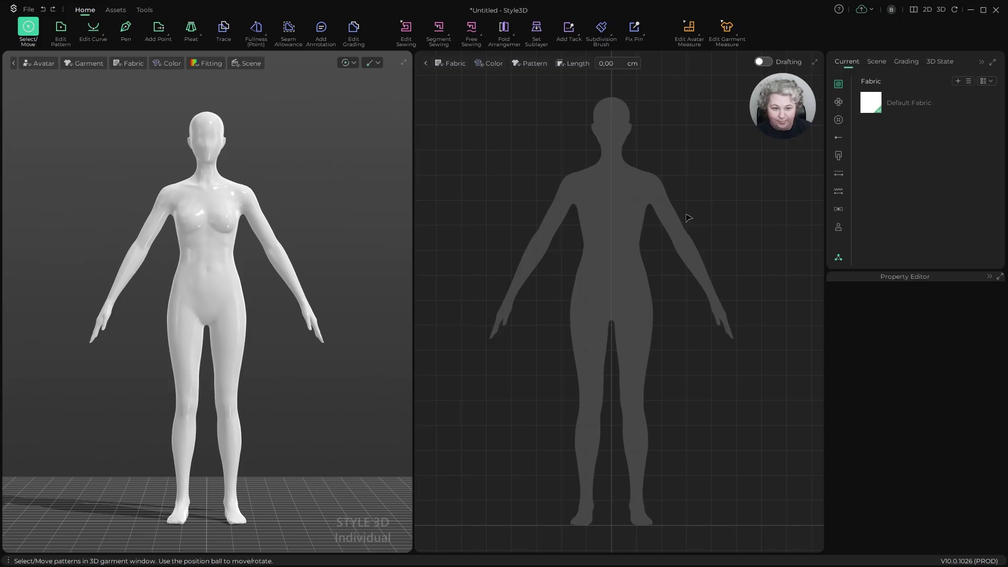
Step: Examine the avatar's torso, waist and hips up close and from several angles, ending on the full figure
click(759, 244)
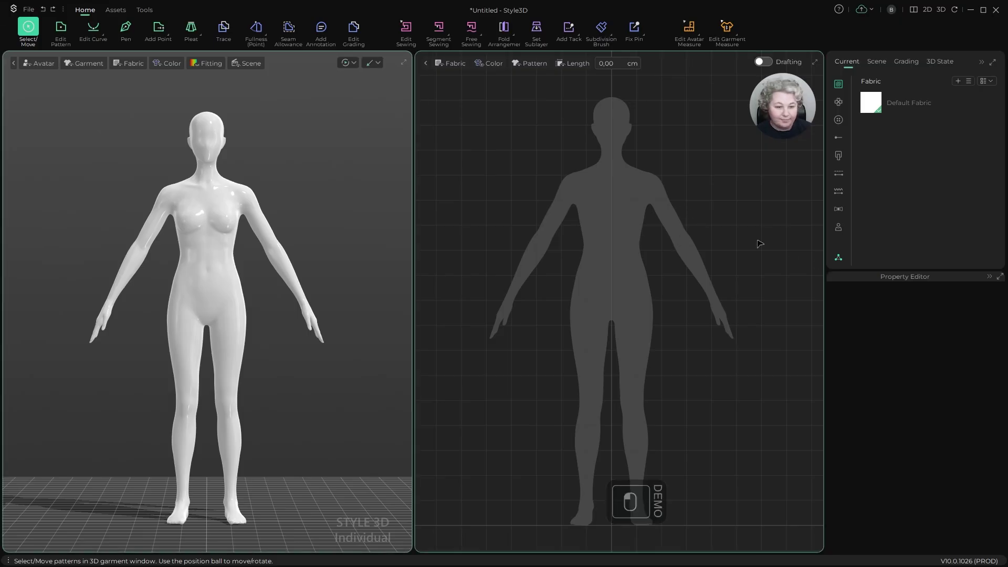
scroll(209, 233, up, 5)
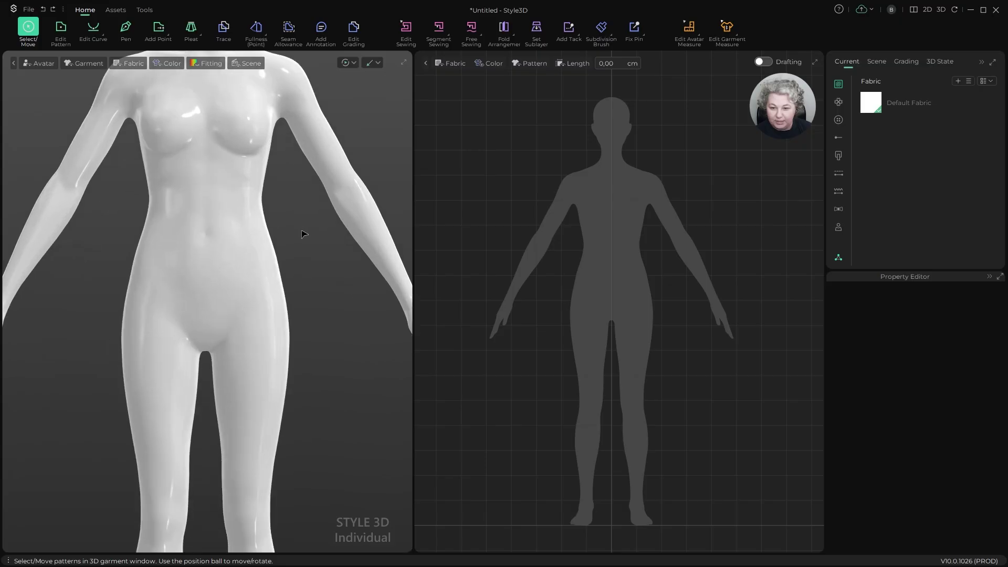
alt+drag(303, 233, 176, 293)
scroll(254, 394, up, 2)
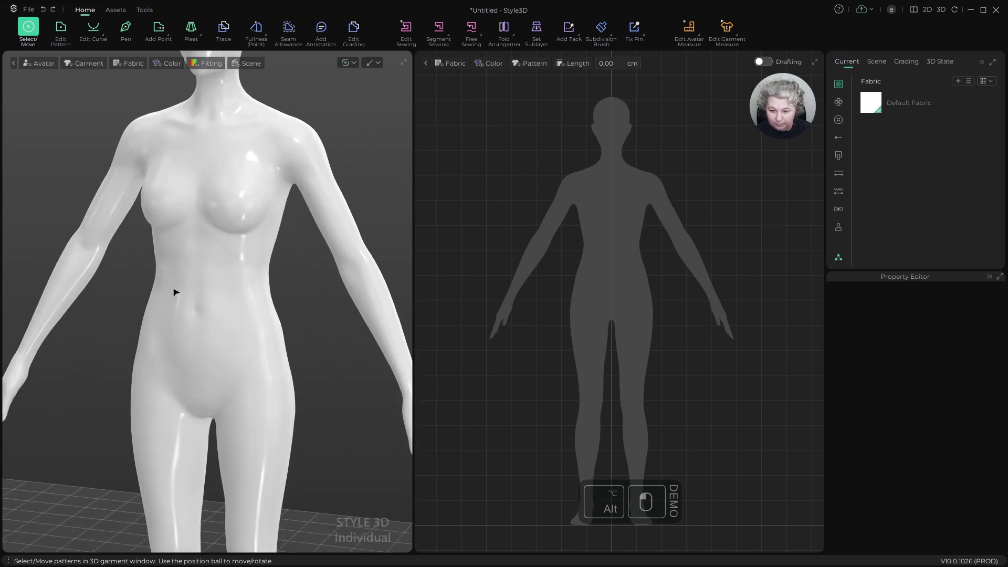
alt+drag(194, 254, 264, 287)
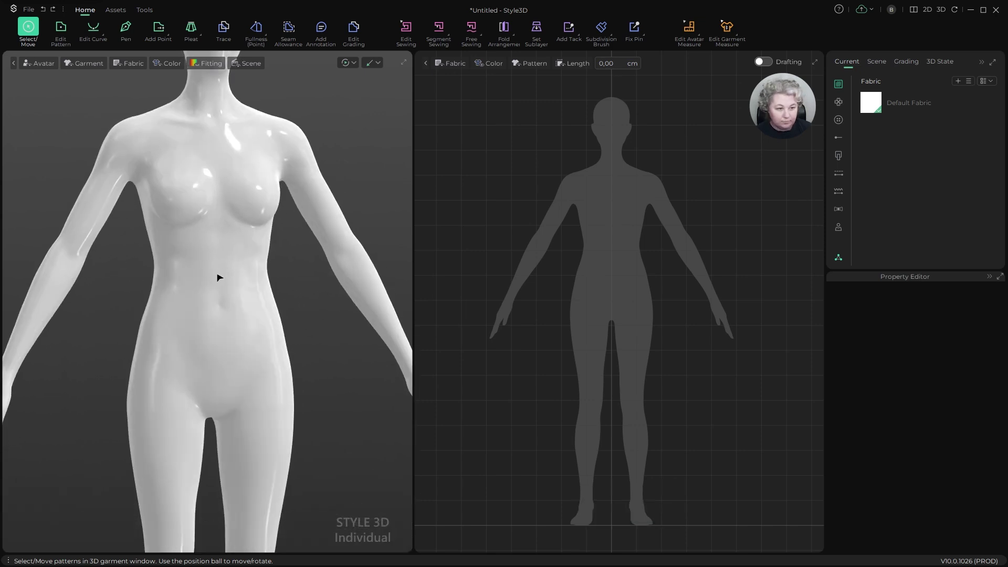
alt+drag(211, 283, 187, 295)
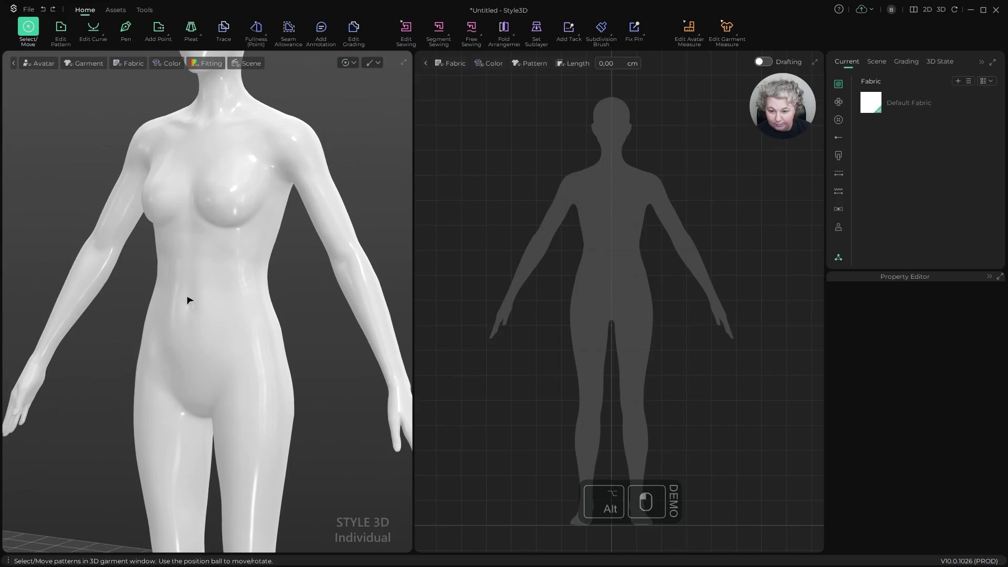
alt+drag(158, 235, 237, 231)
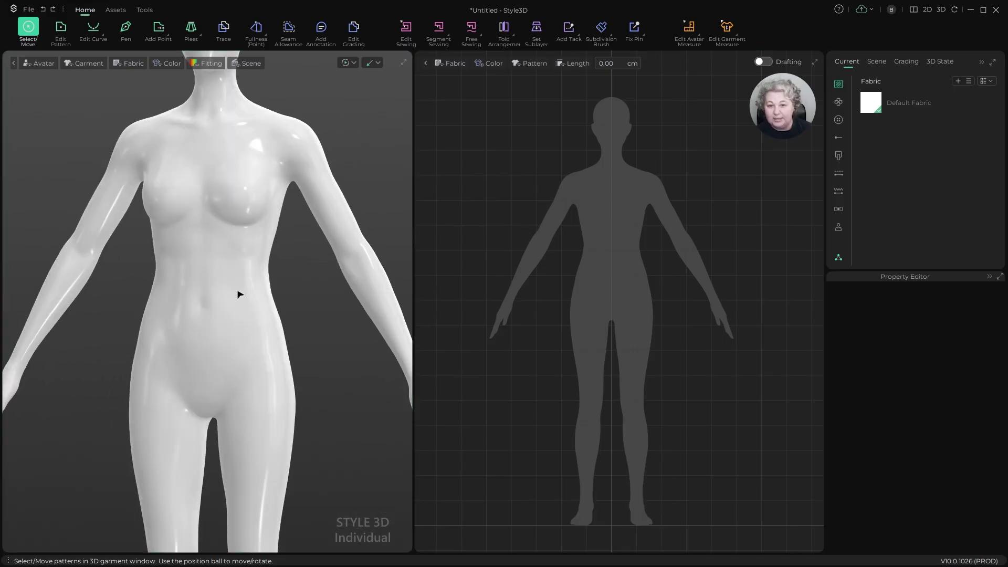
scroll(239, 293, up, 3)
alt+drag(210, 293, 238, 303)
scroll(238, 303, down, 3)
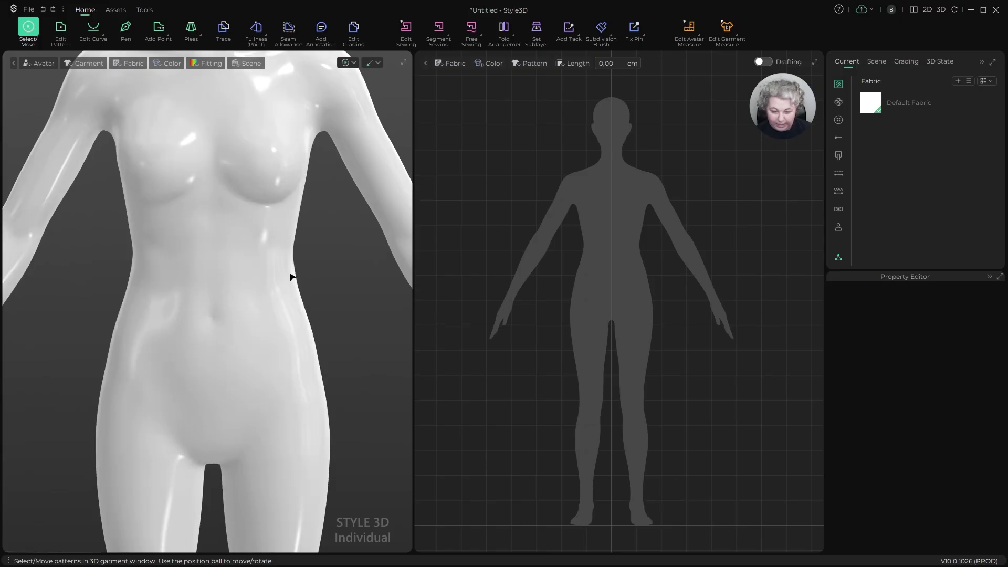
scroll(254, 293, down, 5)
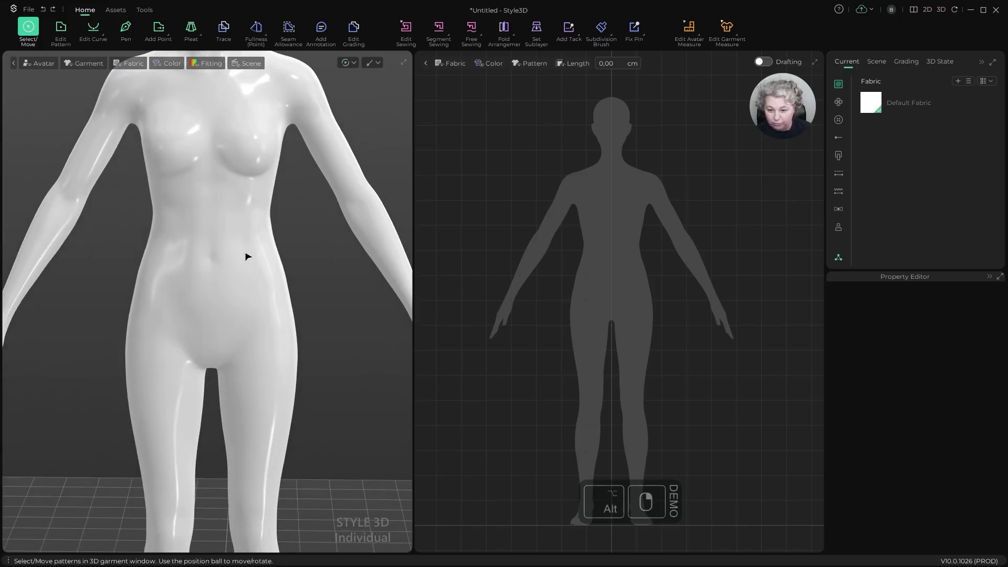
scroll(276, 275, up, 2)
scroll(276, 275, down, 4)
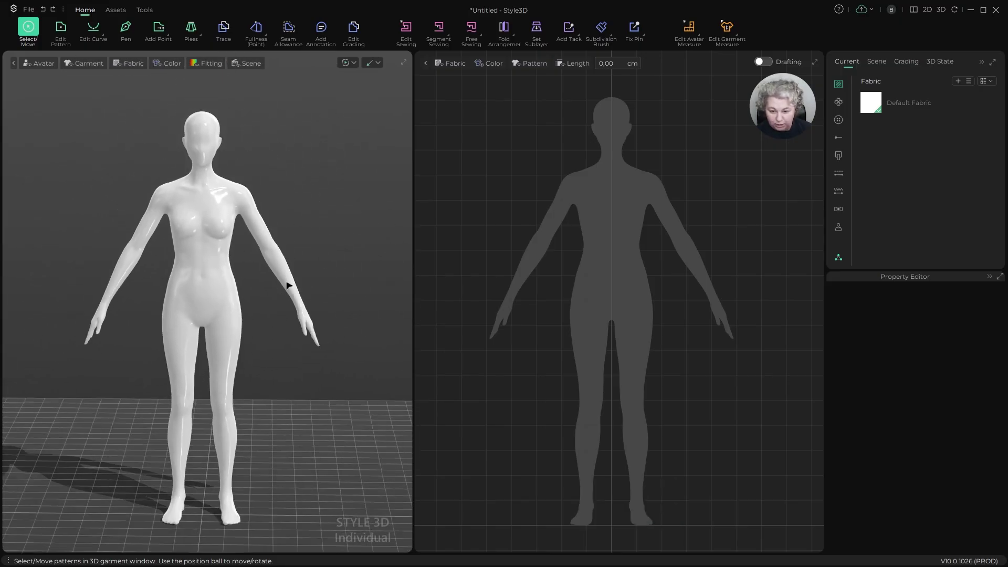
alt+drag(300, 286, 294, 278)
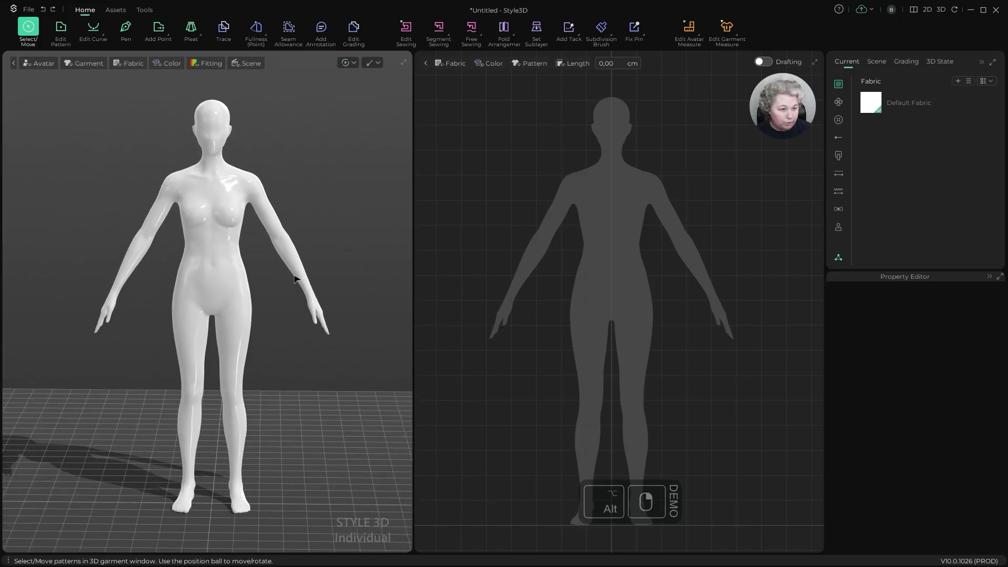
Step: Add a new fabric and set its physical properties preset to Cow Leather from the Trims presets
click(958, 81)
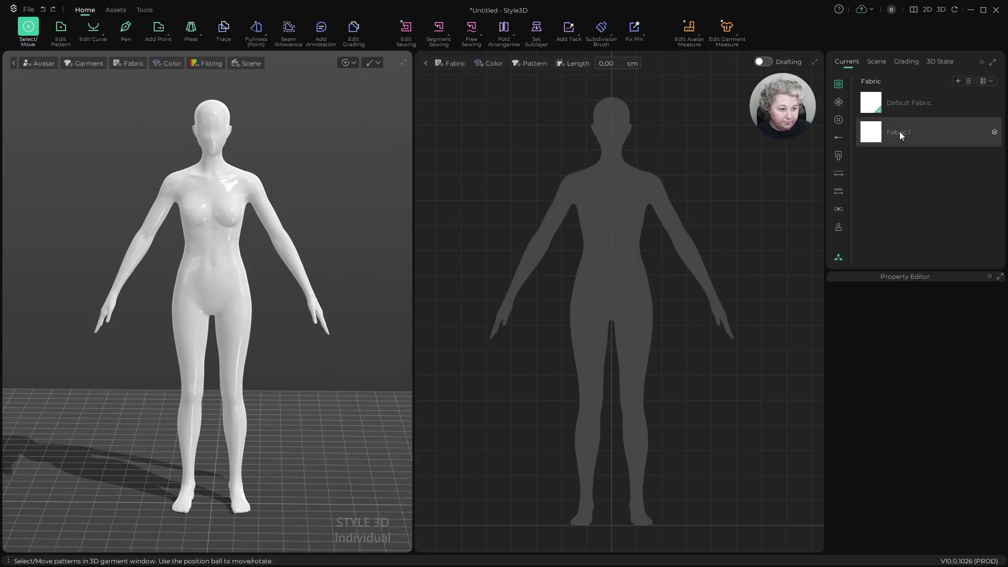
click(900, 131)
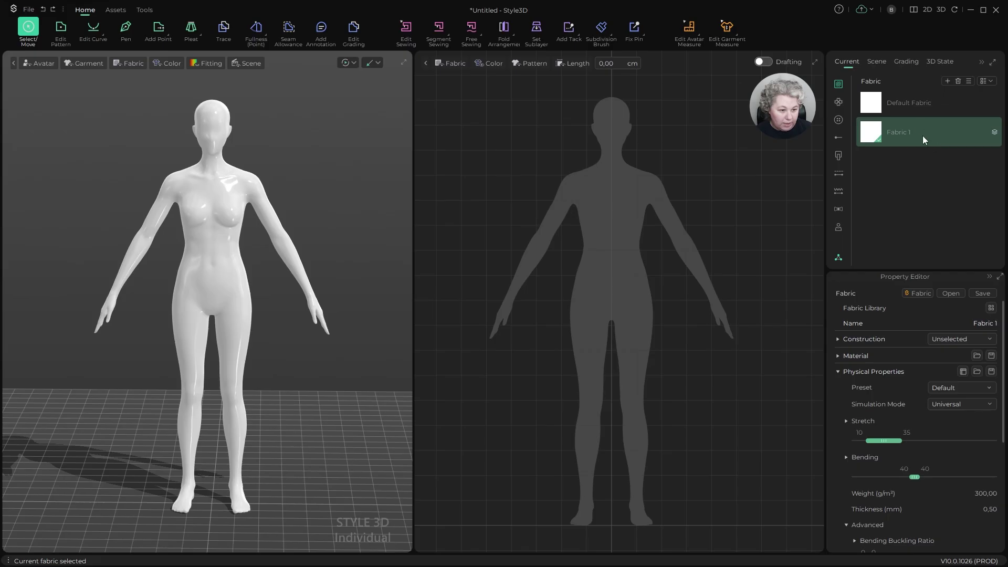
click(988, 388)
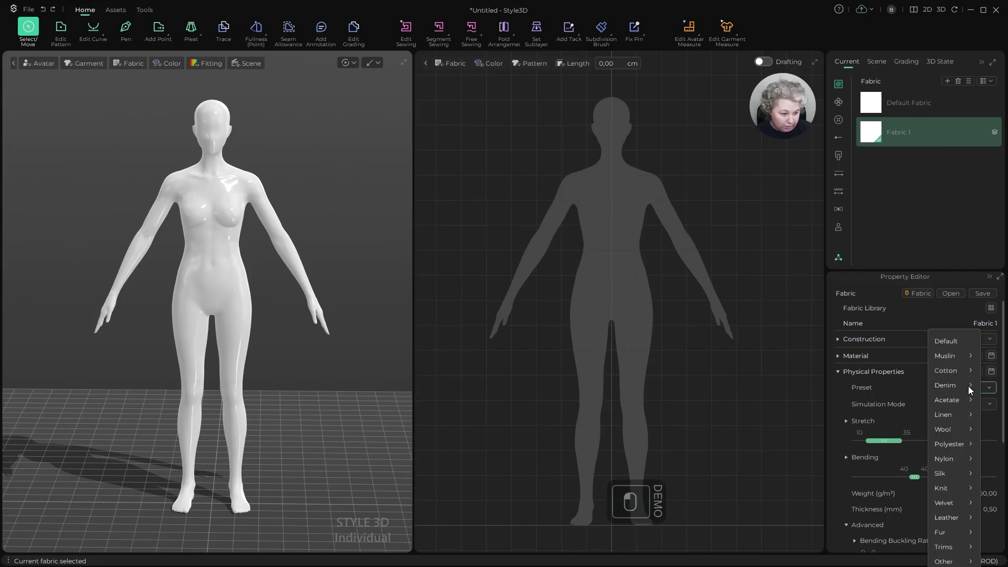
mouse_move(944, 551)
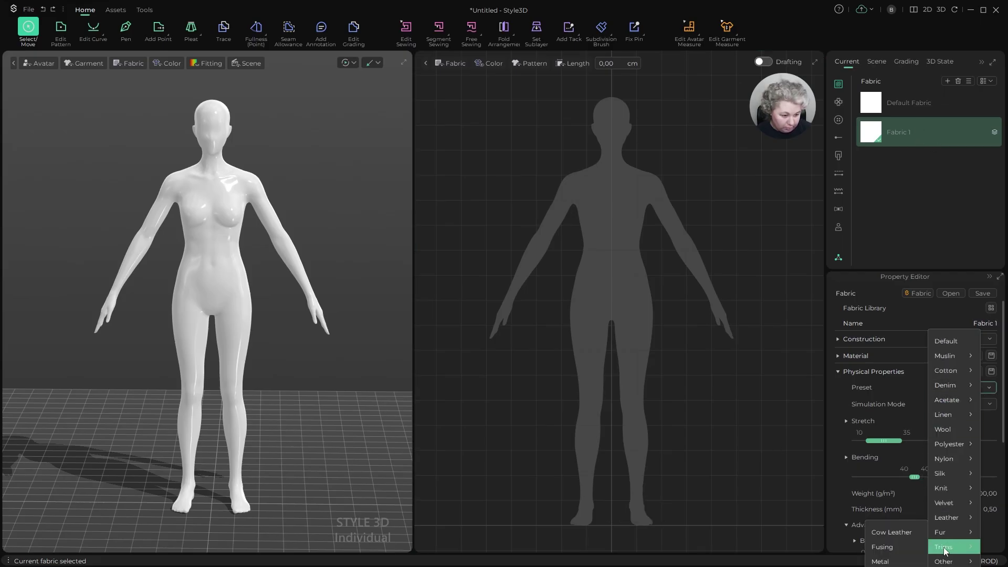
click(894, 532)
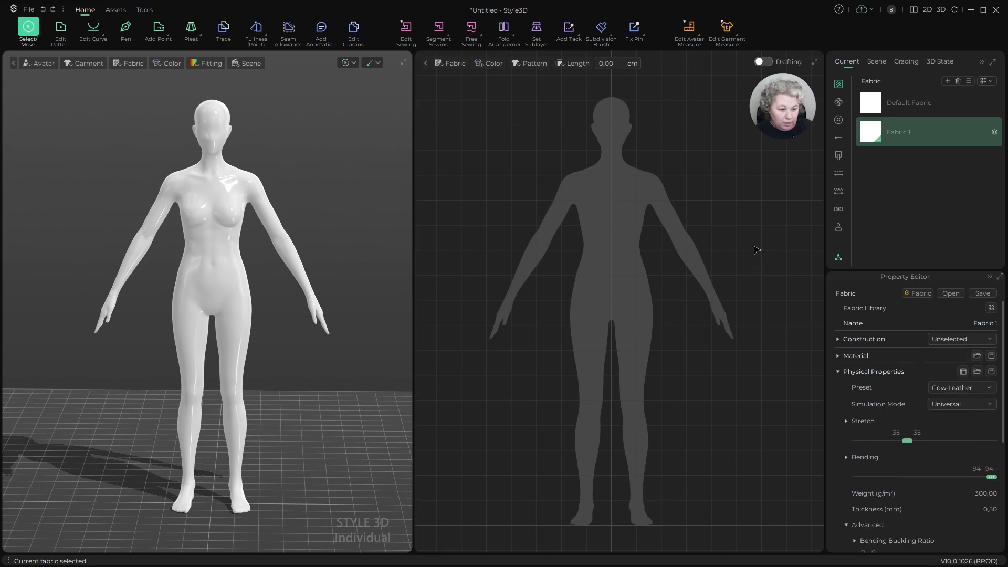
click(837, 372)
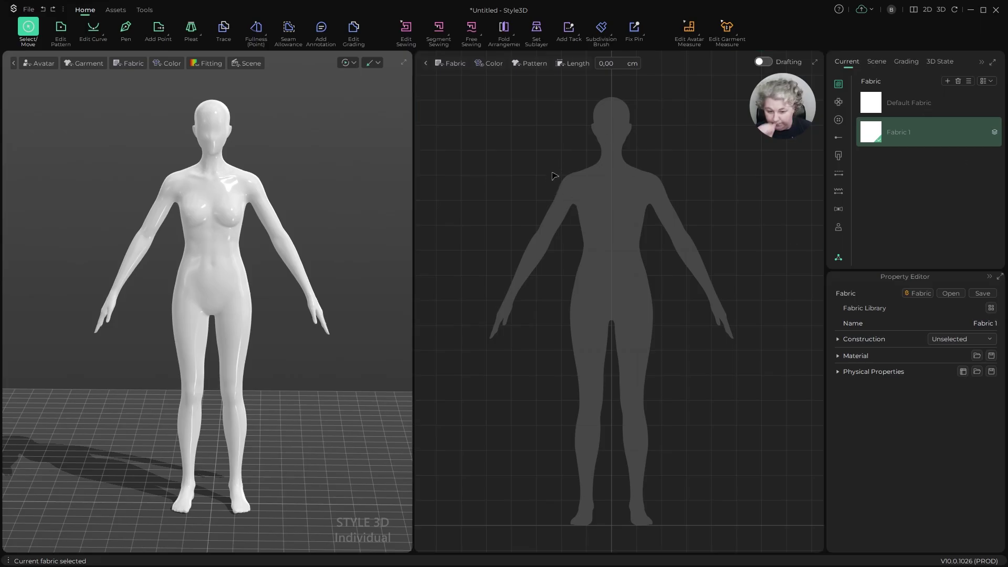
Step: Frame the full avatar silhouette in the 2D window and show the 3D avatar straight from the front
scroll(604, 283, down, 2)
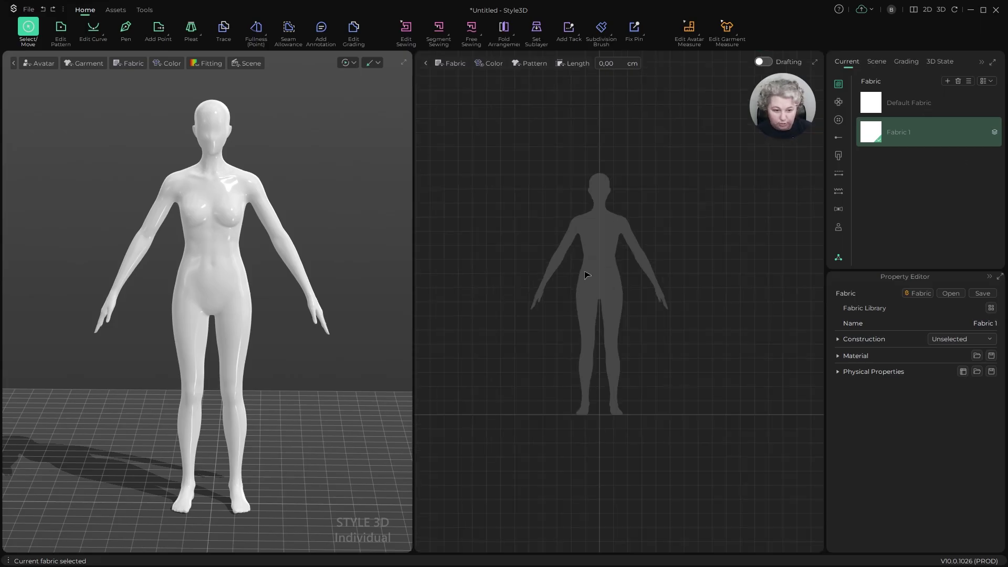
click(627, 498)
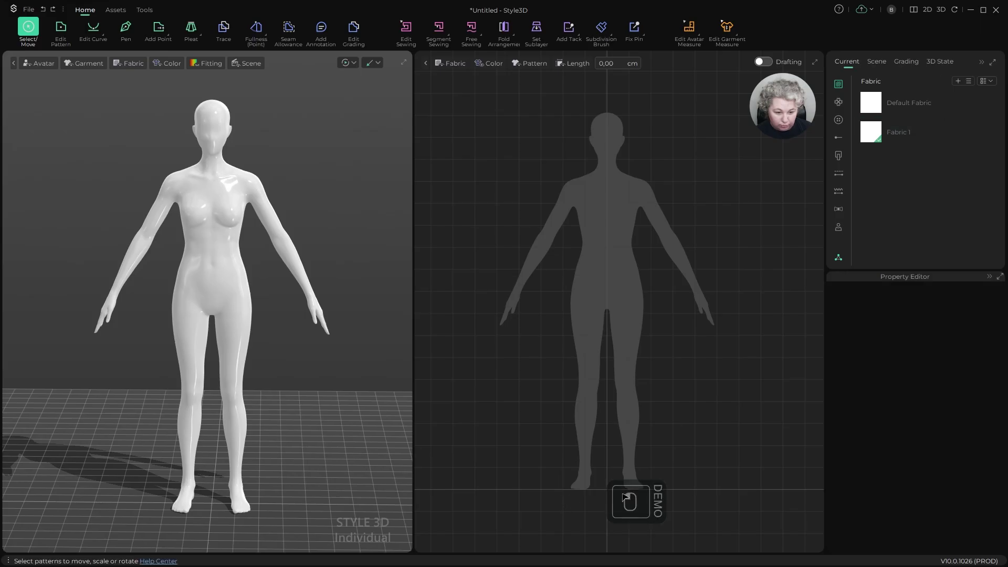
click(562, 470)
shift+click(561, 469)
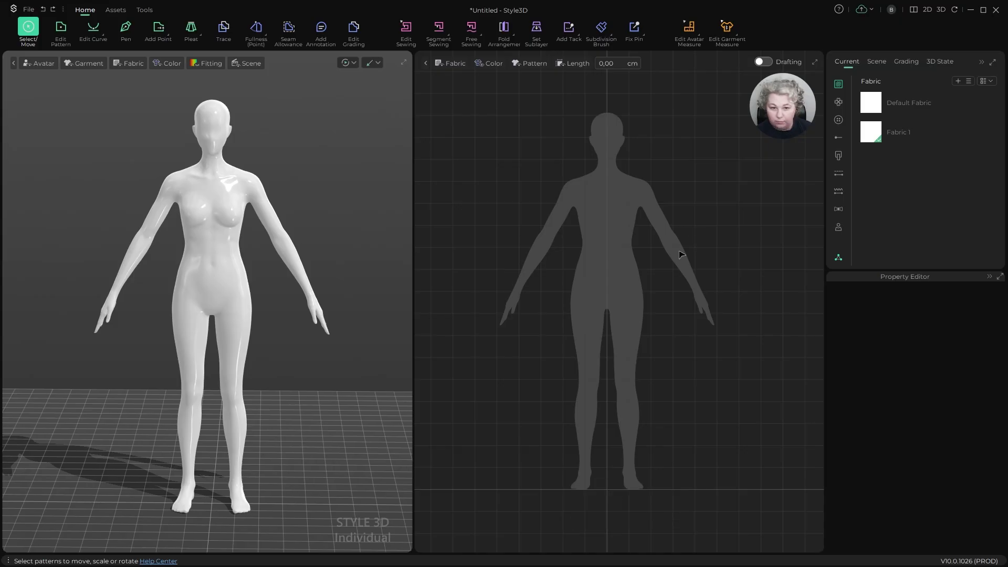
scroll(689, 286, down, 1)
scroll(672, 271, up, 2)
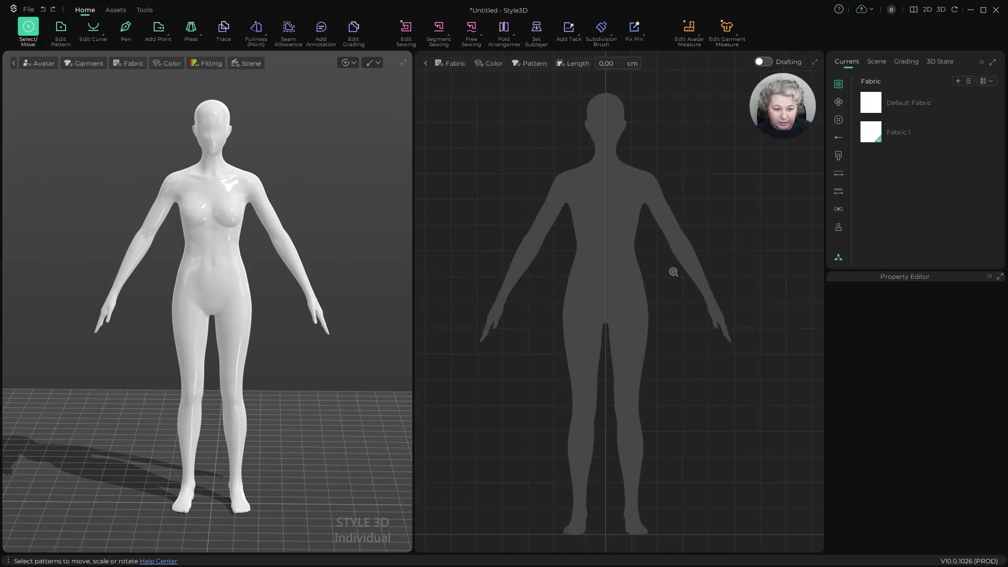
alt+drag(674, 272, 678, 264)
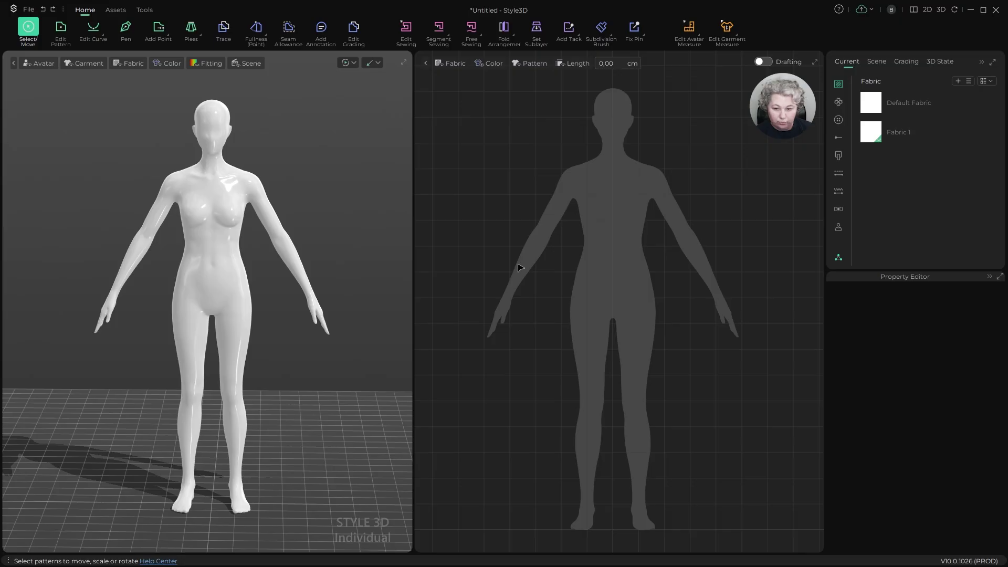
alt+drag(310, 168, 309, 164)
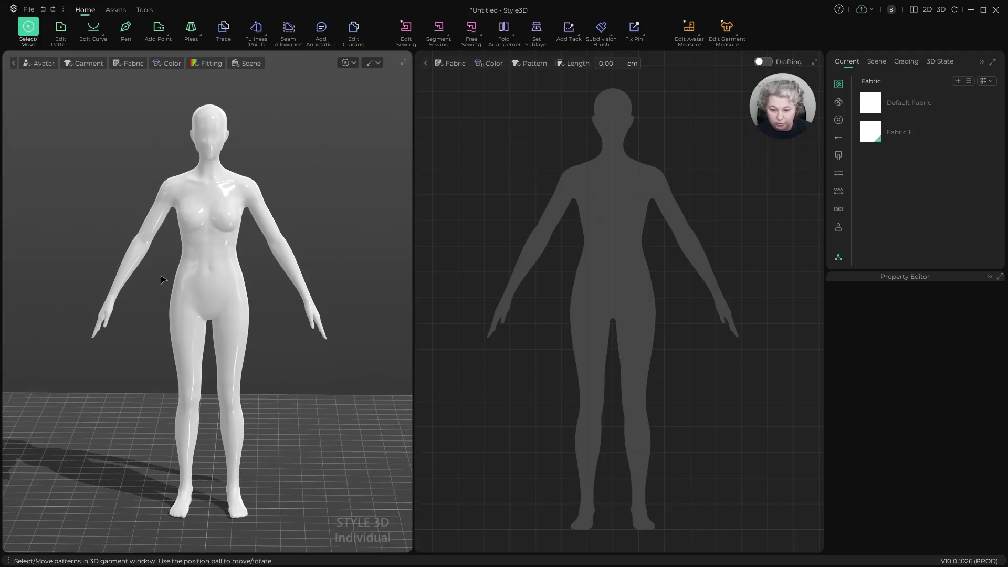
alt+drag(297, 418, 298, 415)
key(Home)
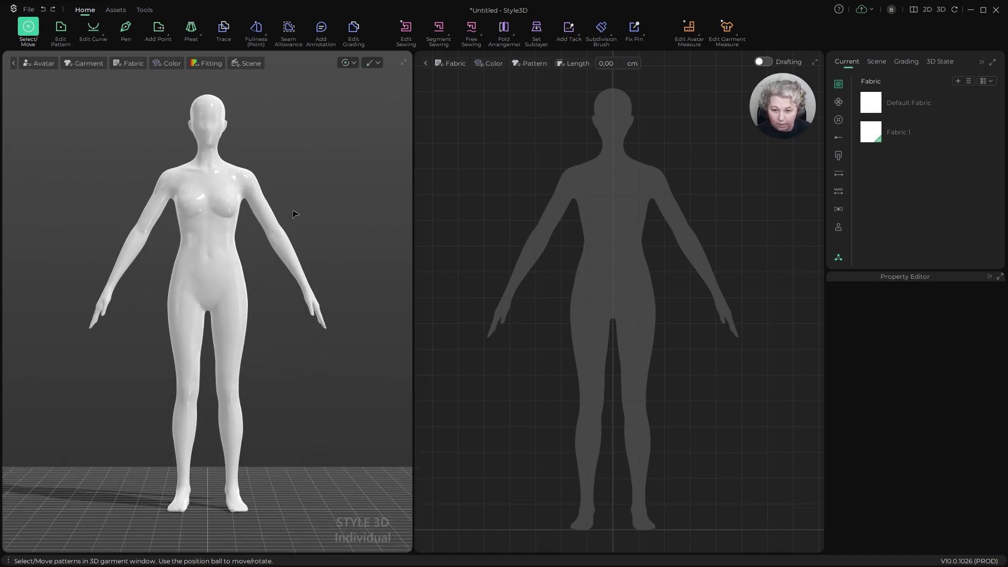
alt+drag(295, 214, 291, 217)
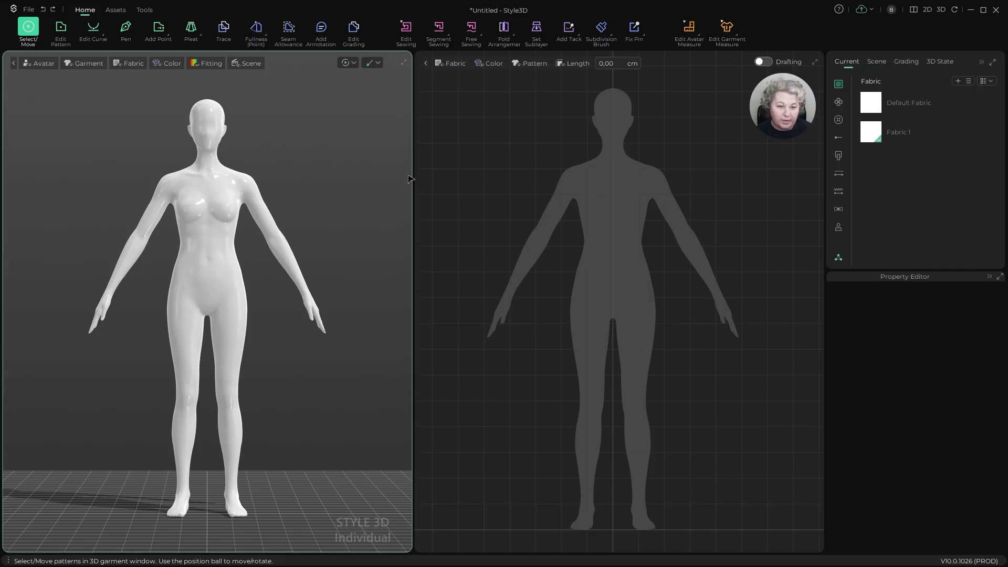
alt+drag(326, 180, 320, 182)
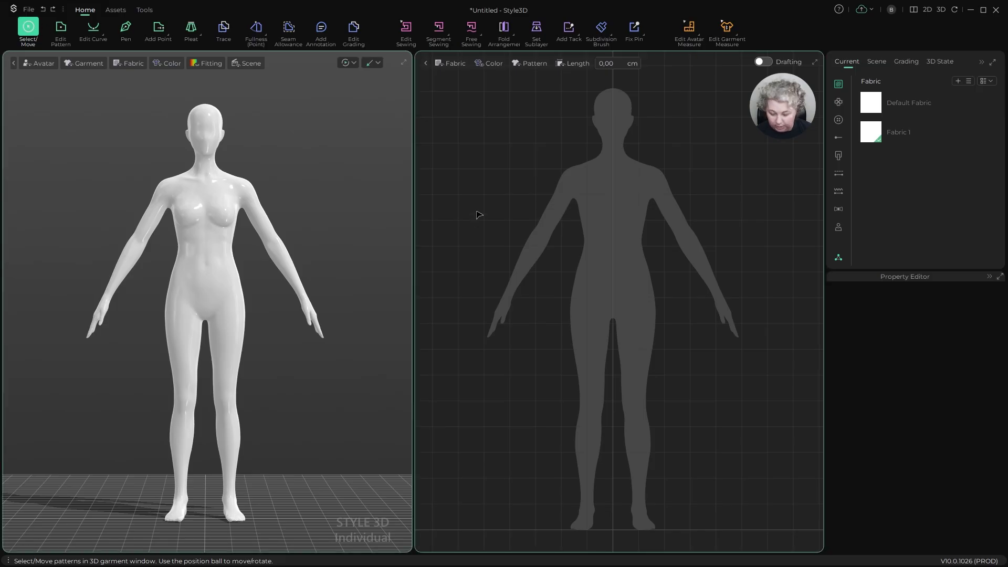
Step: Create a rectangle pattern 64 cm wide and 4.5 cm high in Fabric 1 around the silhouette's waist height
key(m)
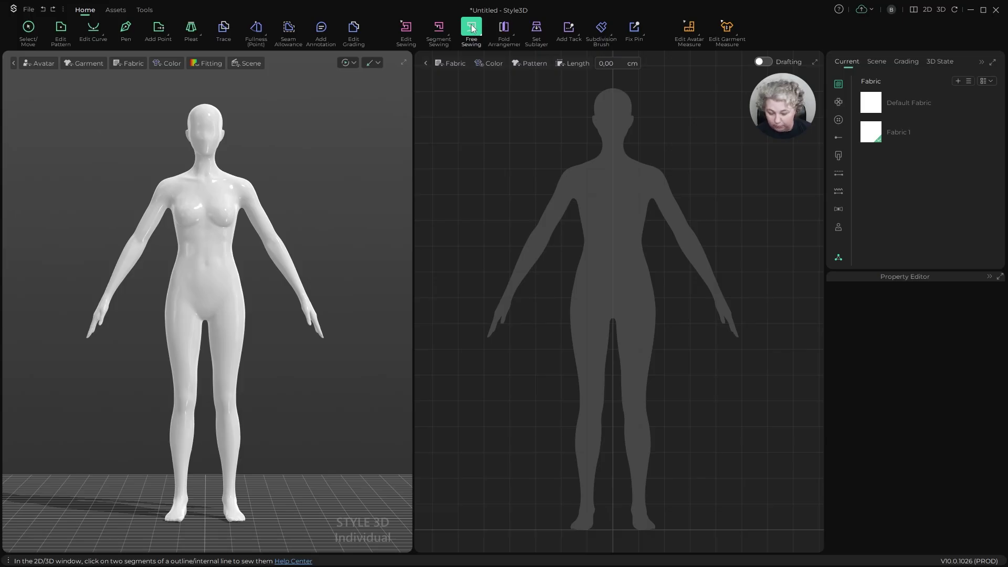
key(s)
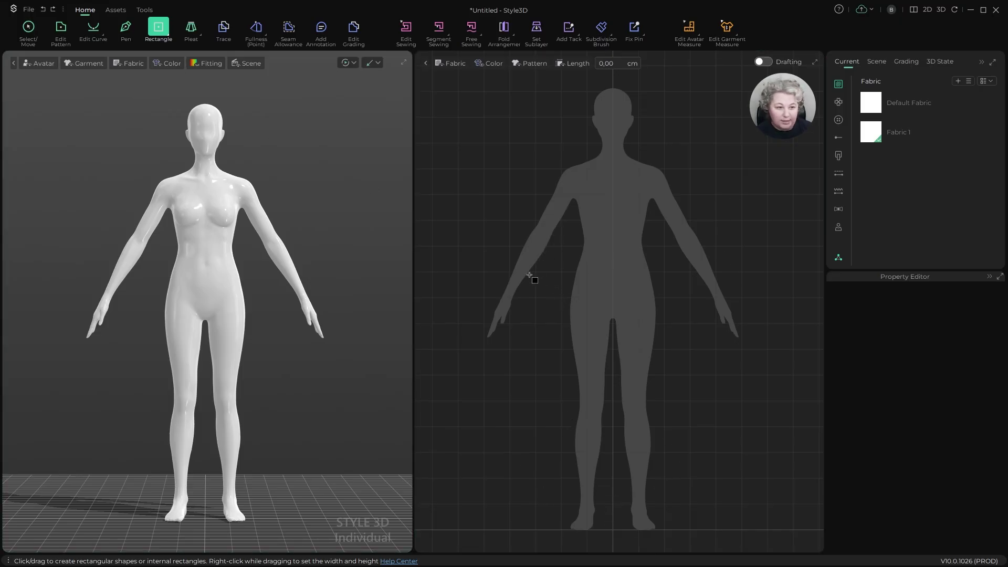
click(923, 134)
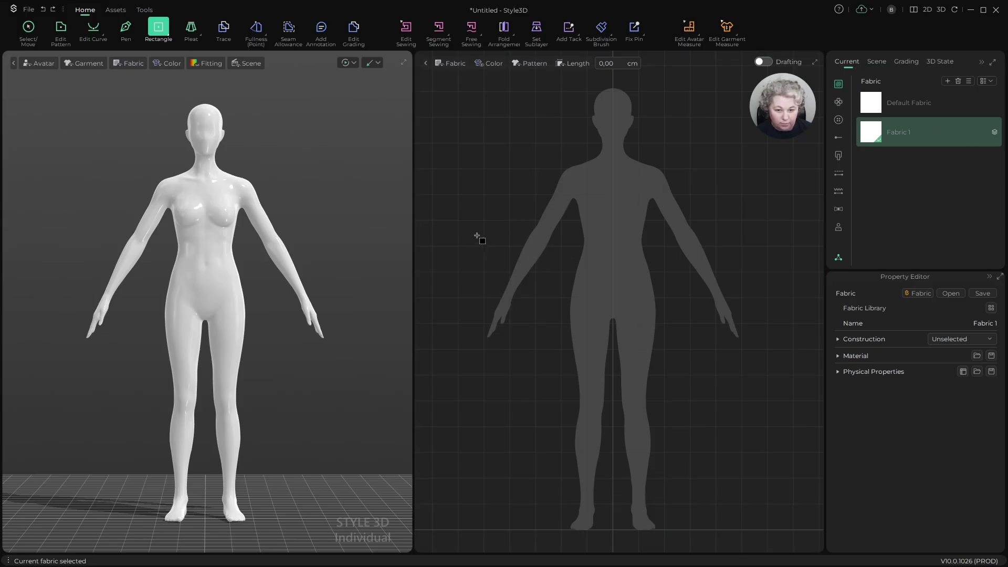
drag(476, 228, 703, 240)
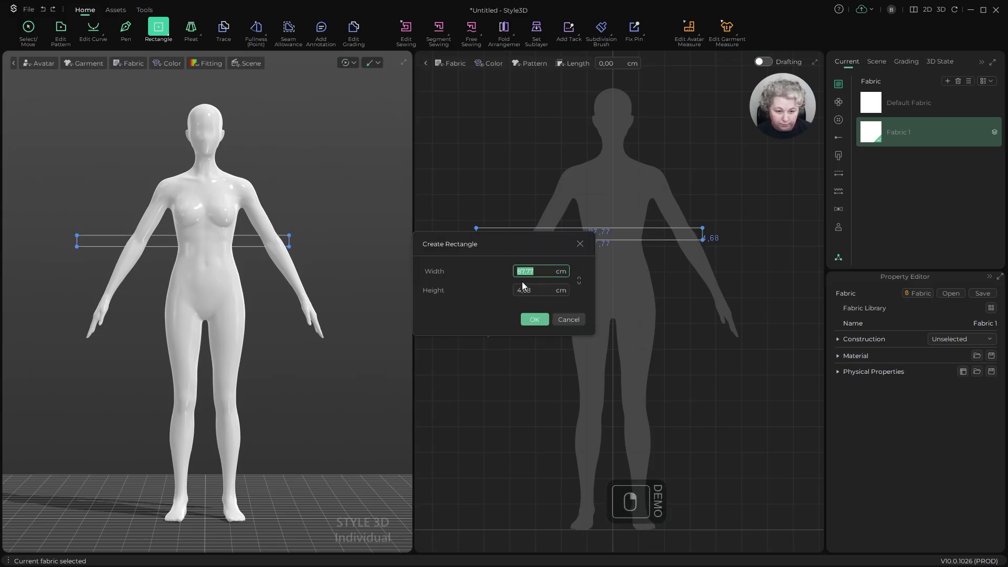
click(549, 272)
key(ctrl+a)
text(64)
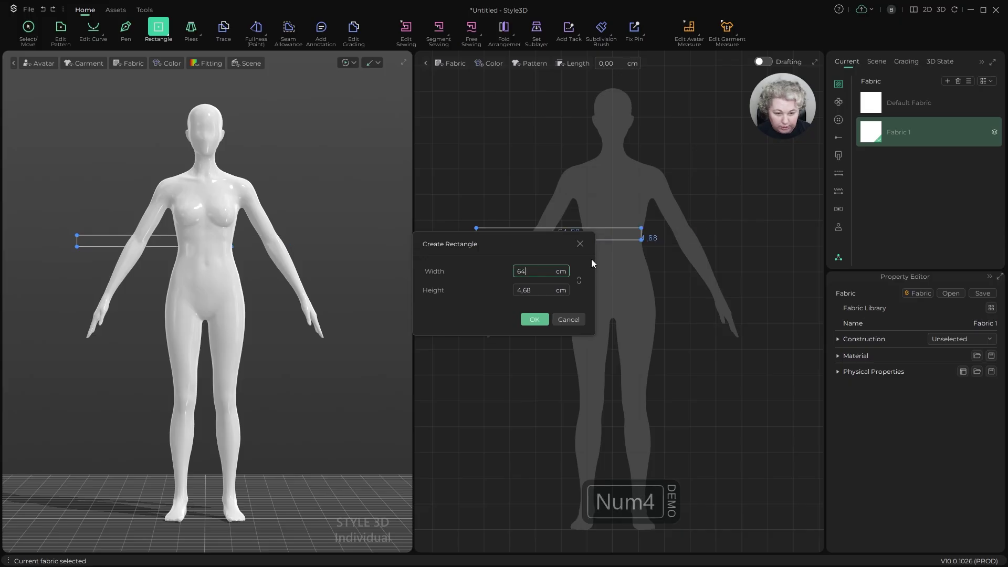
key(Tab)
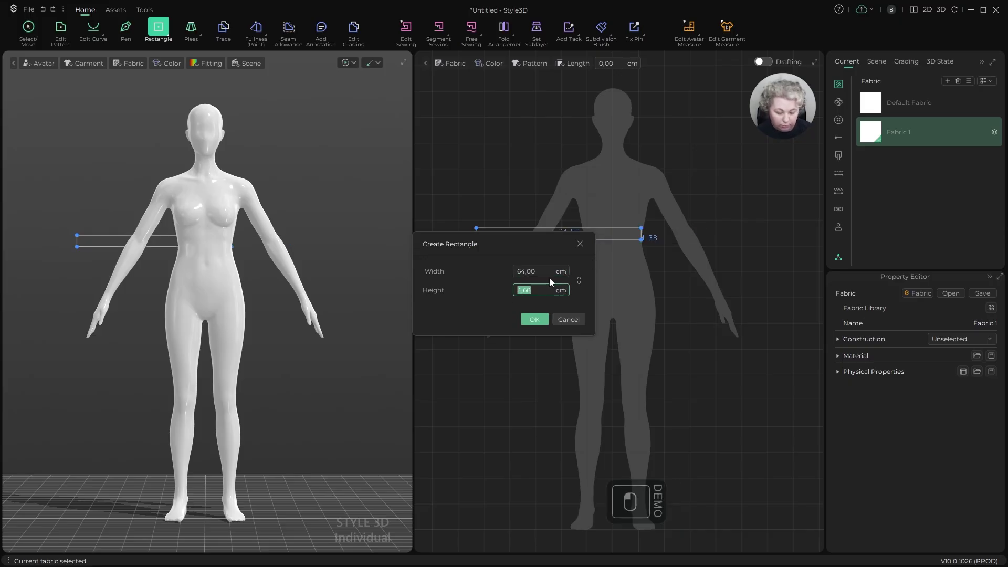
text(4,5)
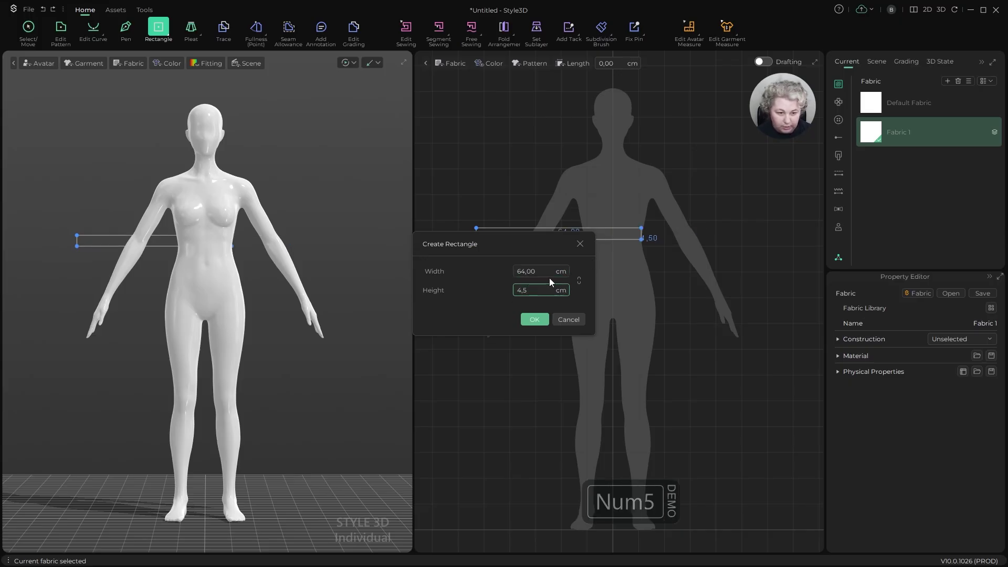
key(Return)
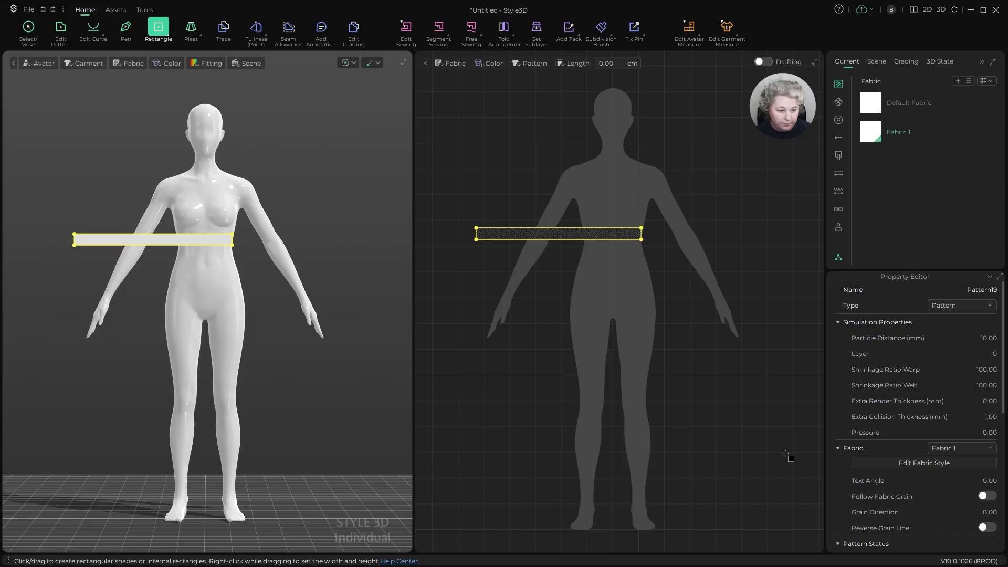
Step: Check the fabric display options for the 2D window and examine the rectangle's mesh up close
key(a)
click(453, 63)
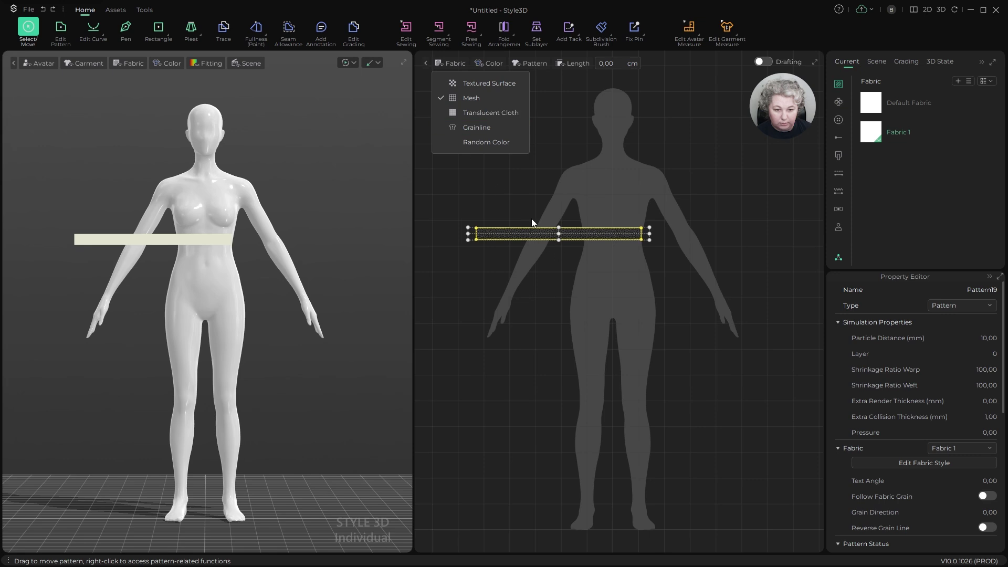
click(523, 201)
scroll(540, 226, up, 5)
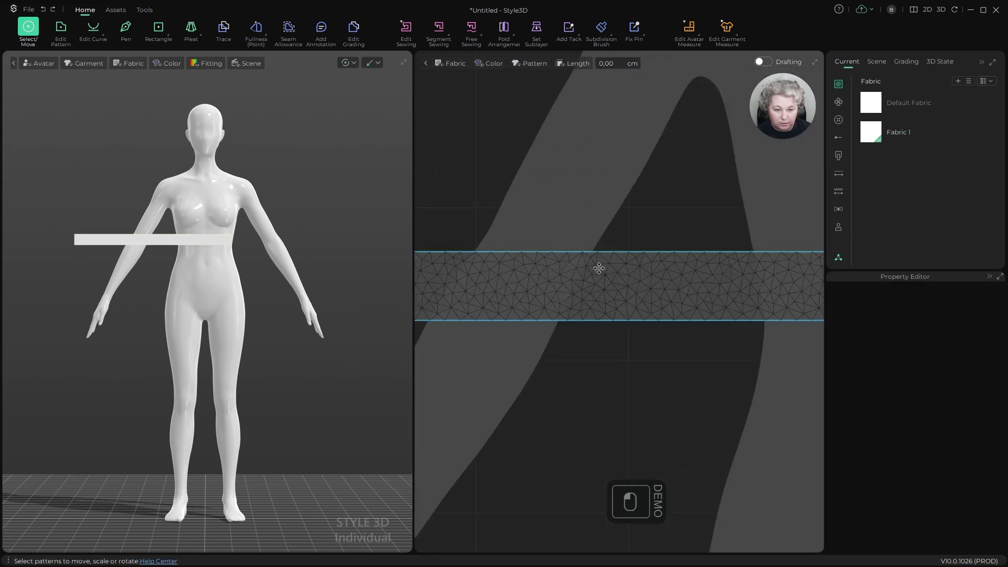
Step: Set the rectangle pattern's mesh type to Quad (Basic) and check the new grid mesh up close
click(599, 268)
scroll(632, 243, down, 2)
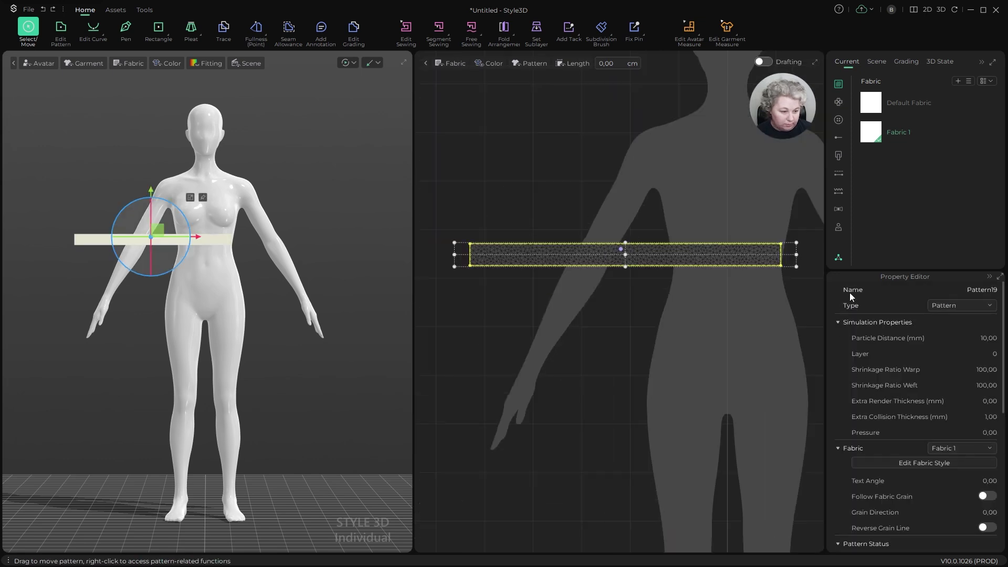
scroll(933, 420, down, 10)
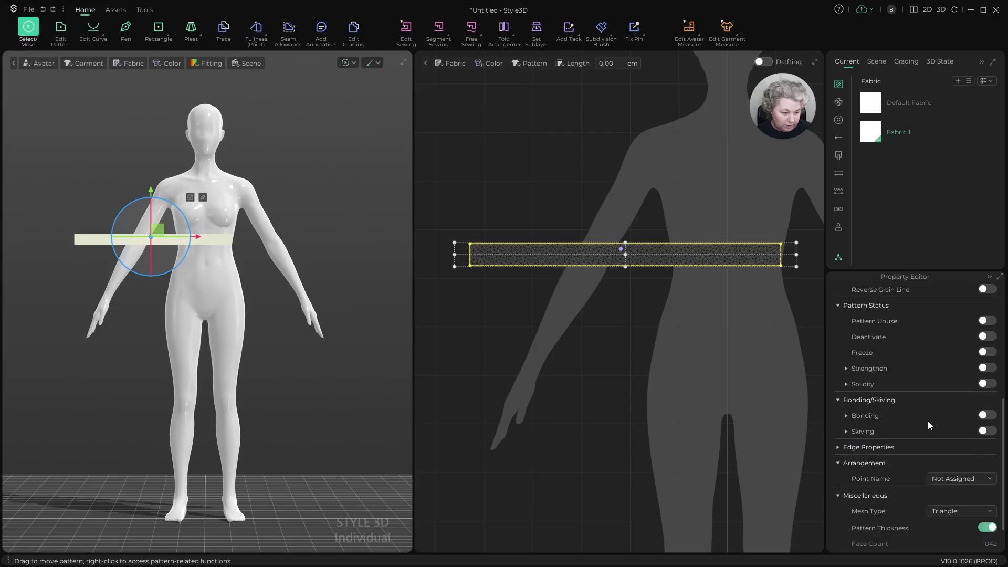
click(969, 467)
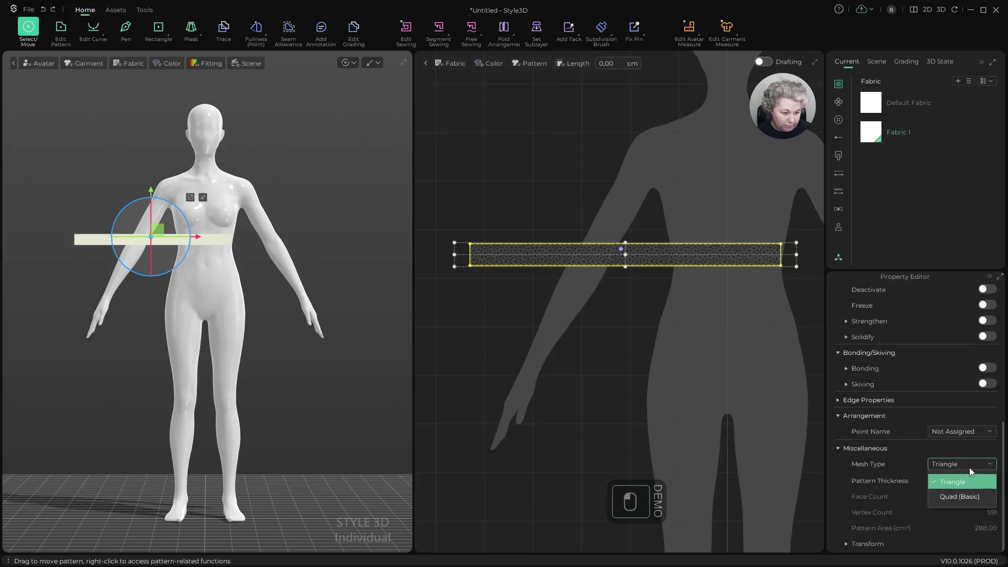
click(963, 498)
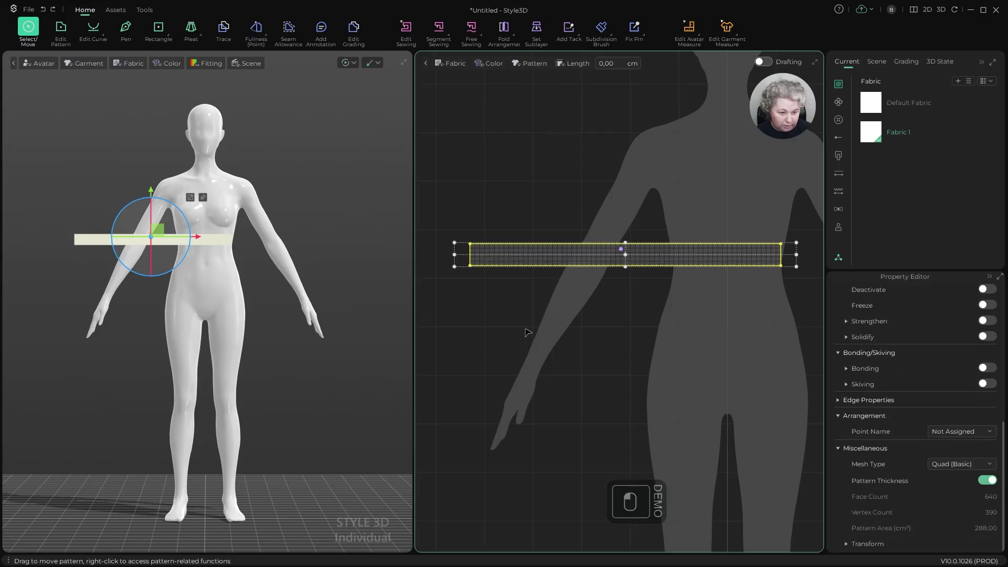
click(516, 207)
scroll(704, 304, down, 3)
scroll(603, 243, up, 5)
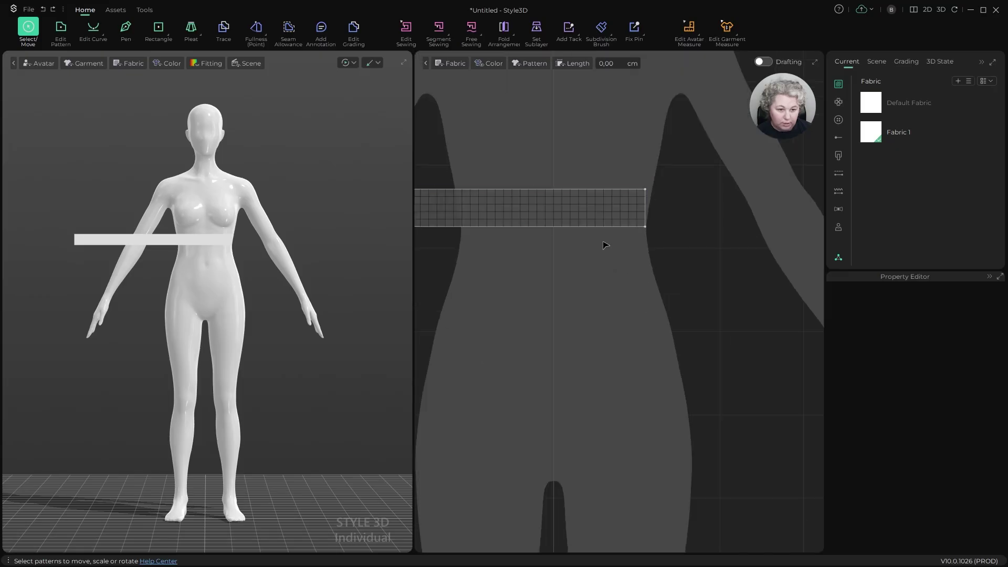
Step: Move the selected strip in the 3D window so it sits centred in front of the avatar's torso
drag(570, 210, 634, 244)
scroll(704, 240, down, 6)
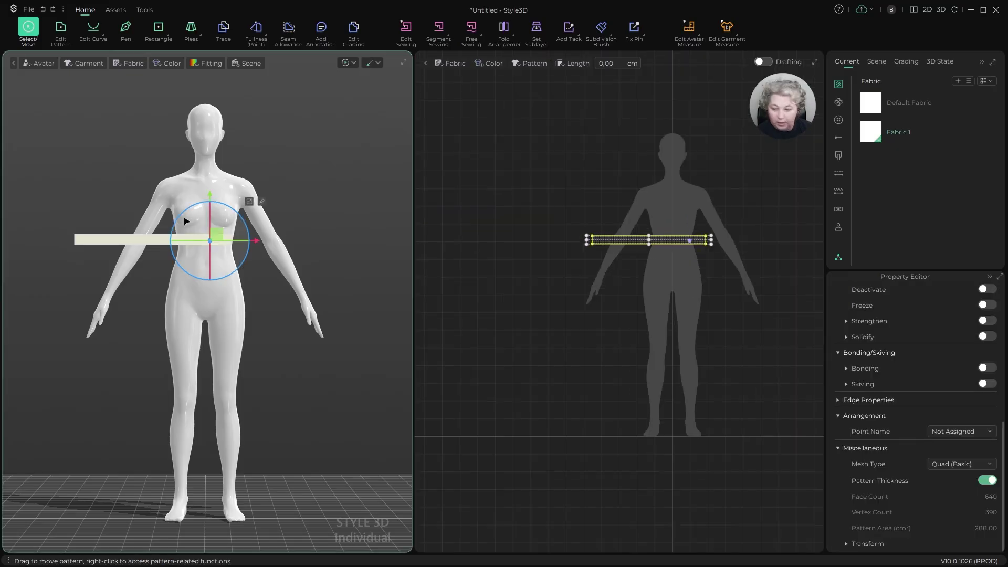
scroll(184, 222, up, 4)
alt+drag(175, 254, 217, 298)
alt+right_drag(115, 241, 324, 266)
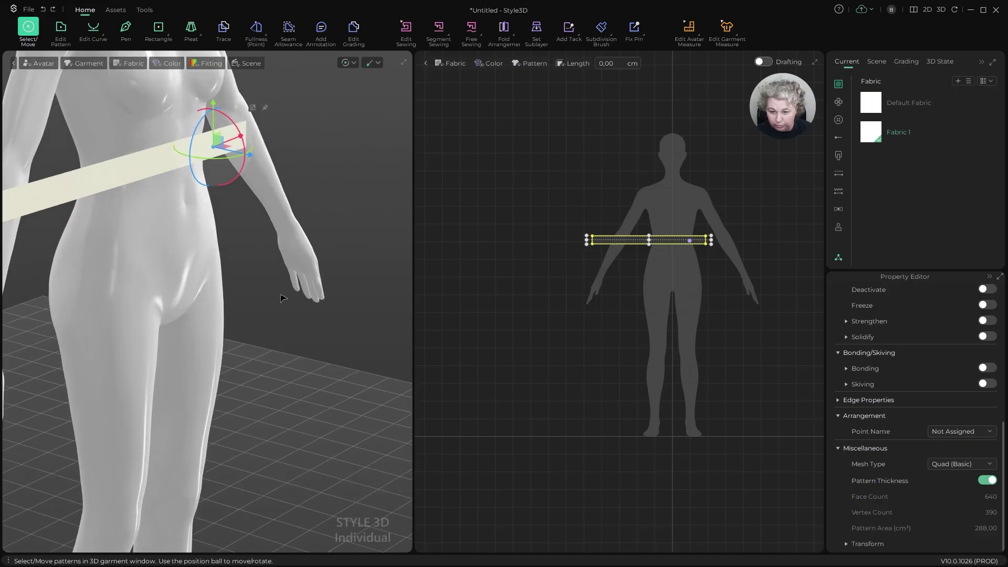
alt+middle_drag(283, 297, 355, 303)
alt+right_drag(355, 303, 258, 251)
alt+drag(259, 251, 151, 262)
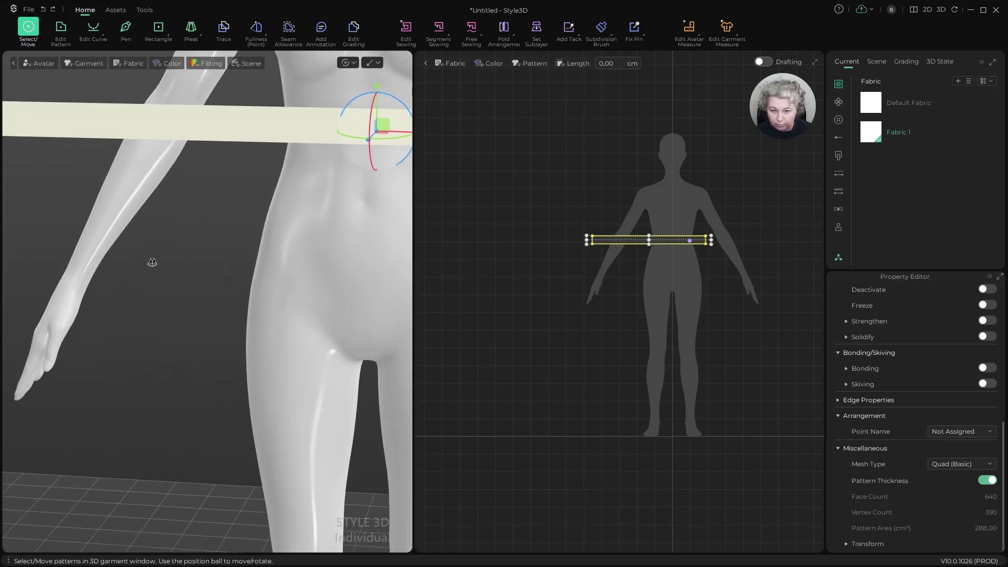
alt+right_drag(151, 262, 105, 218)
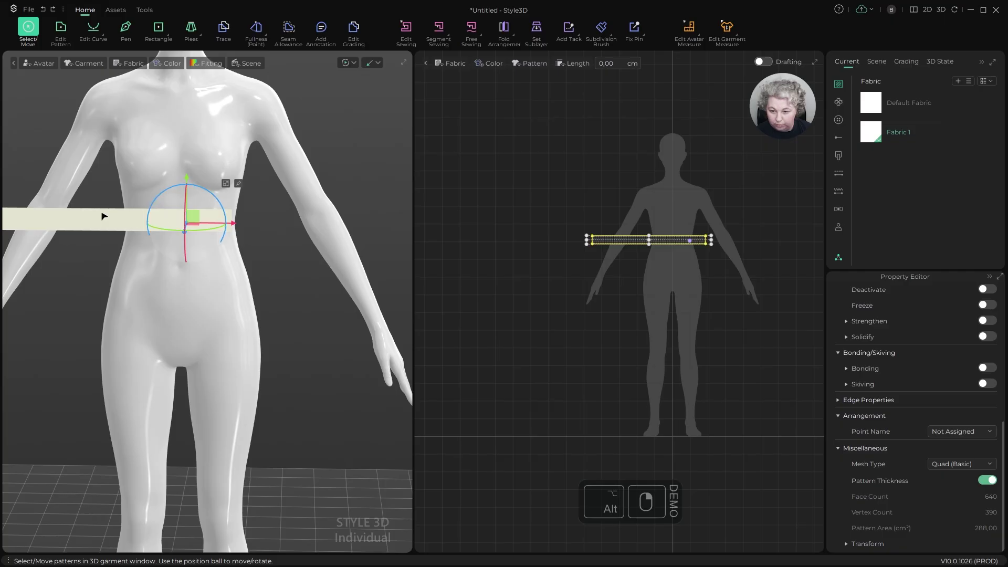
drag(104, 215, 209, 190)
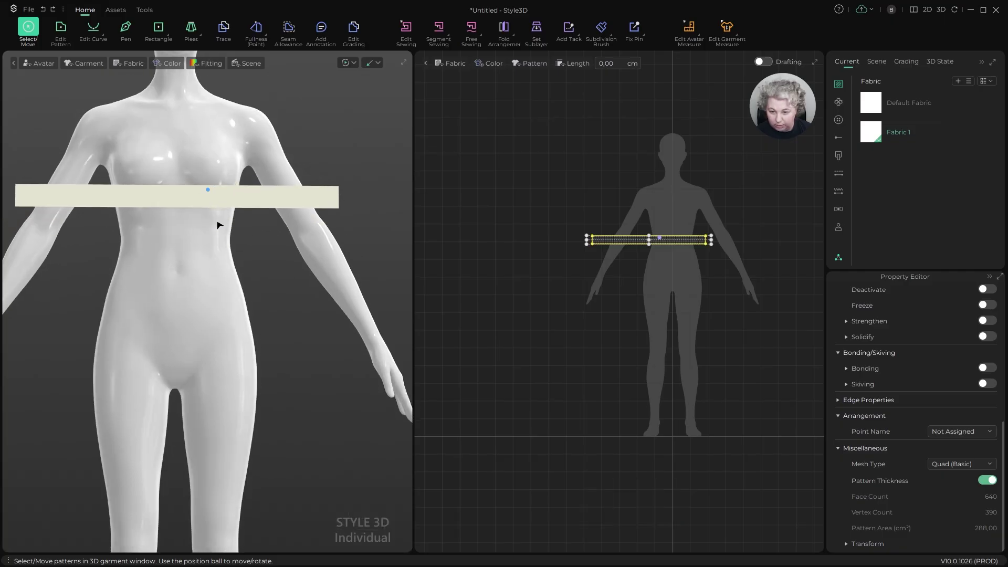
Step: Show the avatar's arrangement points and wrap the strip around the body at the front-centre waist point
alt+right_drag(217, 222, 304, 328)
alt+middle_drag(304, 328, 324, 285)
alt+drag(324, 284, 299, 300)
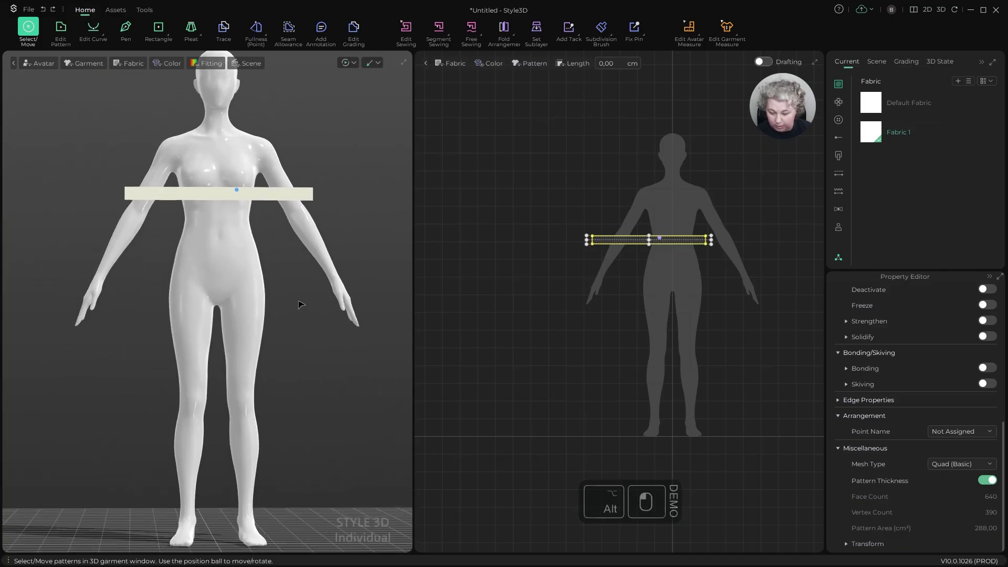
key(shift+f)
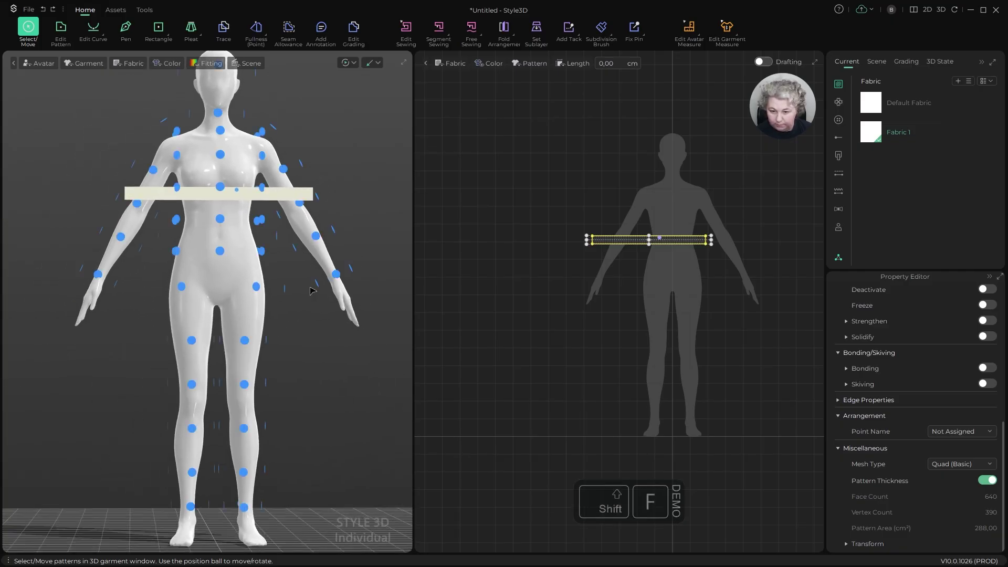
click(219, 220)
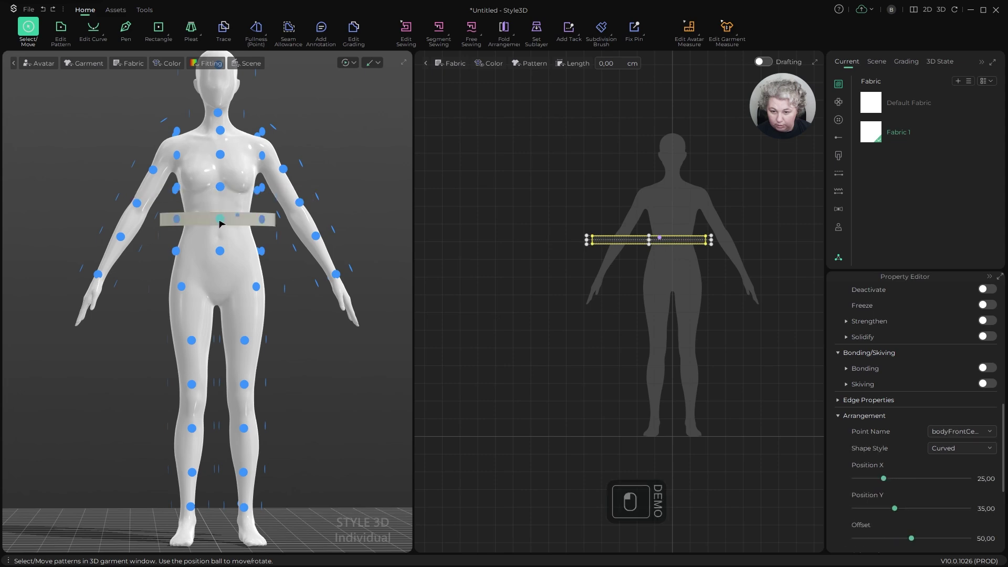
scroll(221, 222, down, 2)
mouse_move(287, 141)
alt+mouse_down()
mouse_move(338, 160)
mouse_move(491, 157)
mouse_move(295, 152)
alt+mouse_up()
alt+scroll(225, 246, up, 5)
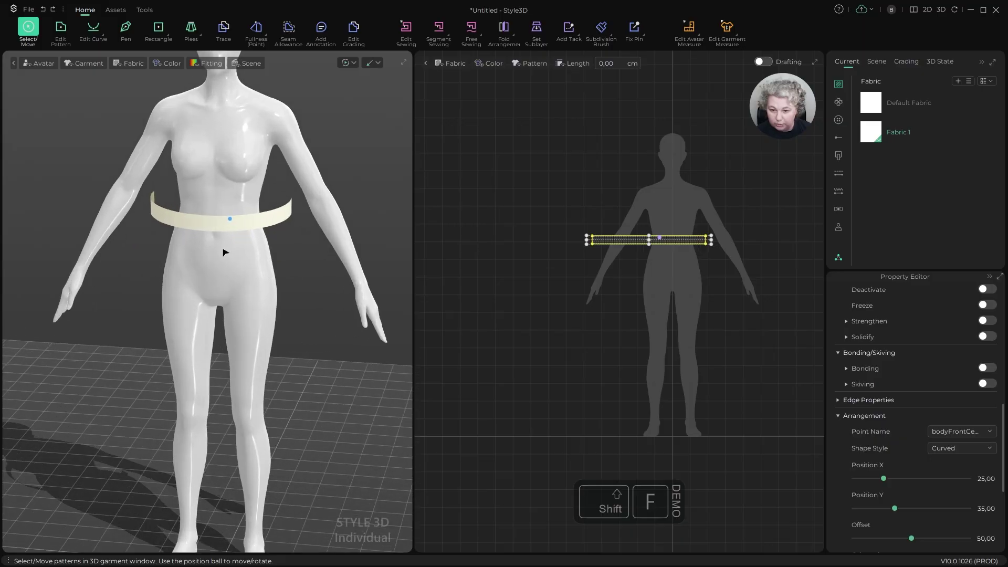
Step: Reduce the strip's arrangement offset to 10.75 so it sits closer to the avatar's waist
alt+middle_drag(172, 216, 175, 281)
alt+right_drag(175, 283, 241, 301)
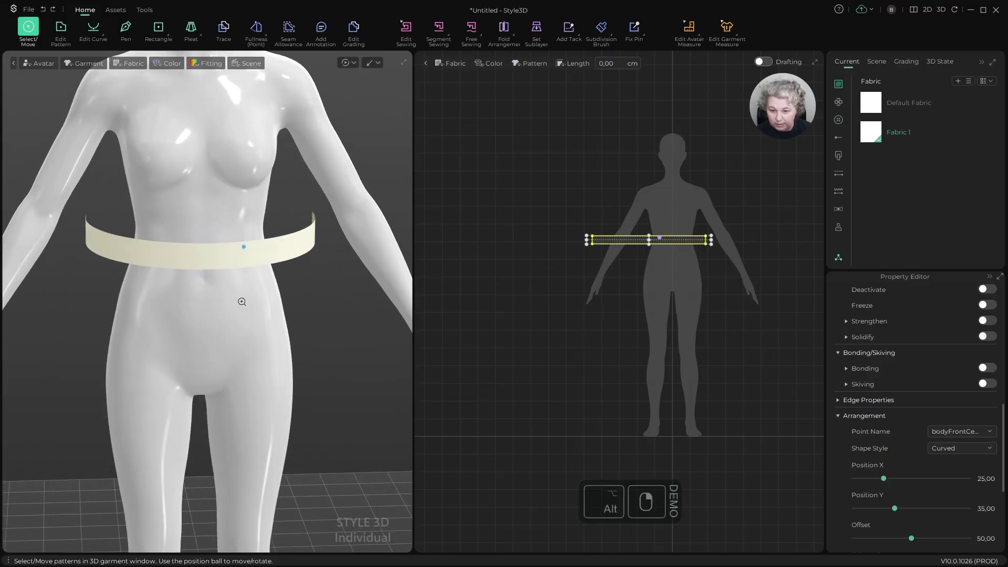
alt+drag(206, 315, 234, 304)
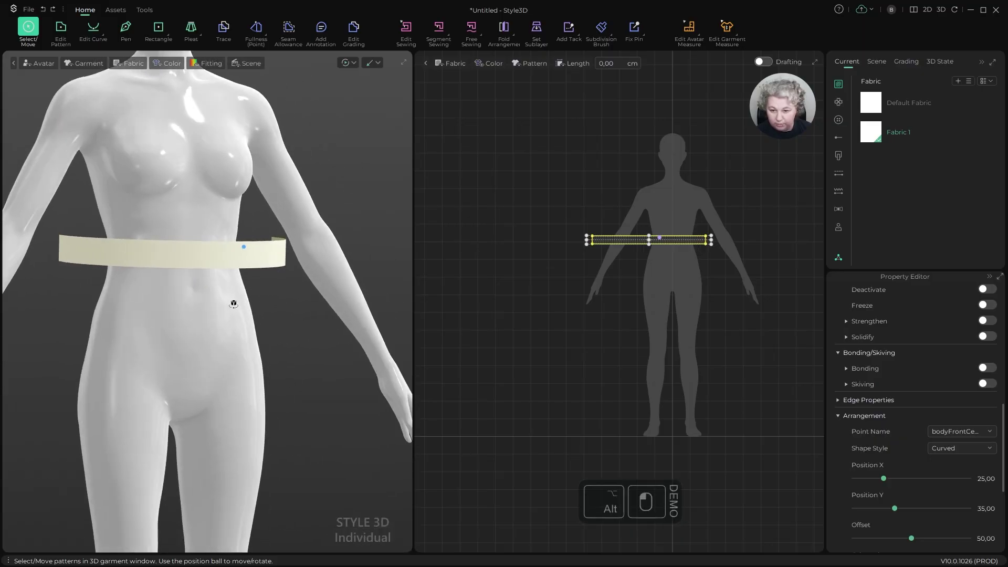
click(230, 254)
alt+drag(229, 254, 272, 337)
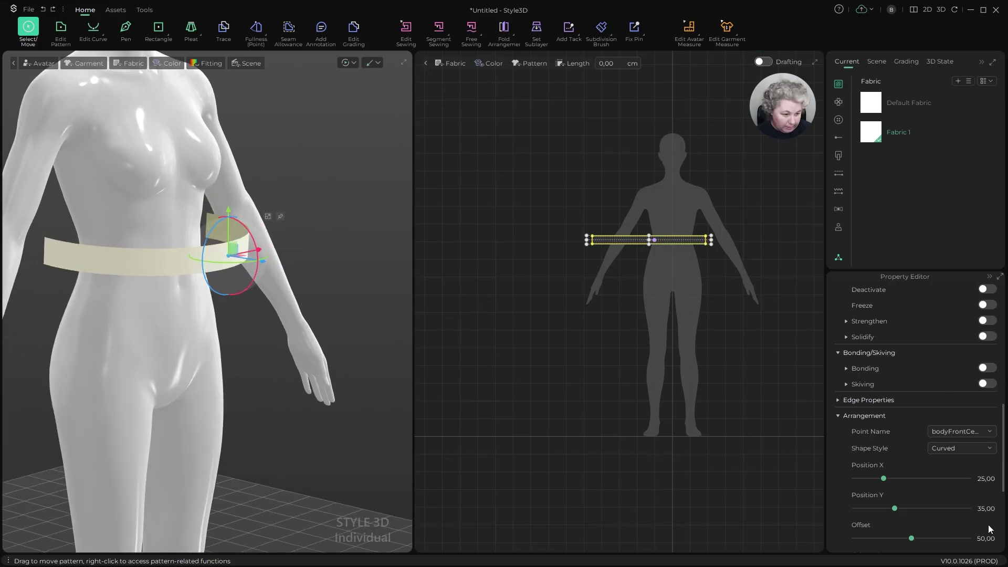
scroll(914, 502, down, 4)
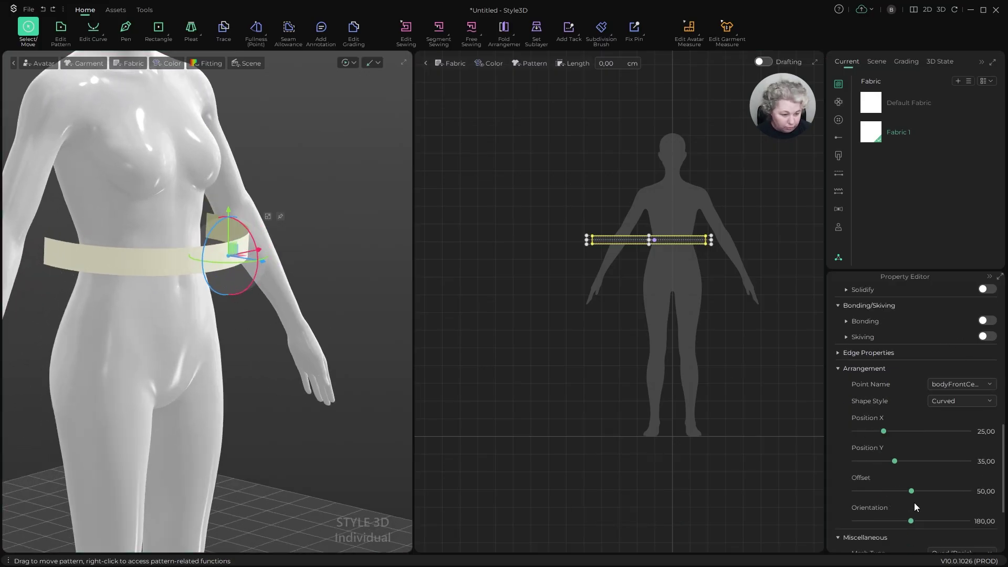
drag(912, 474, 867, 472)
Step: In side view, lower the wrapped strip slightly on the avatar's waist and adjust its front-to-back tilt
alt+drag(143, 313, 184, 308)
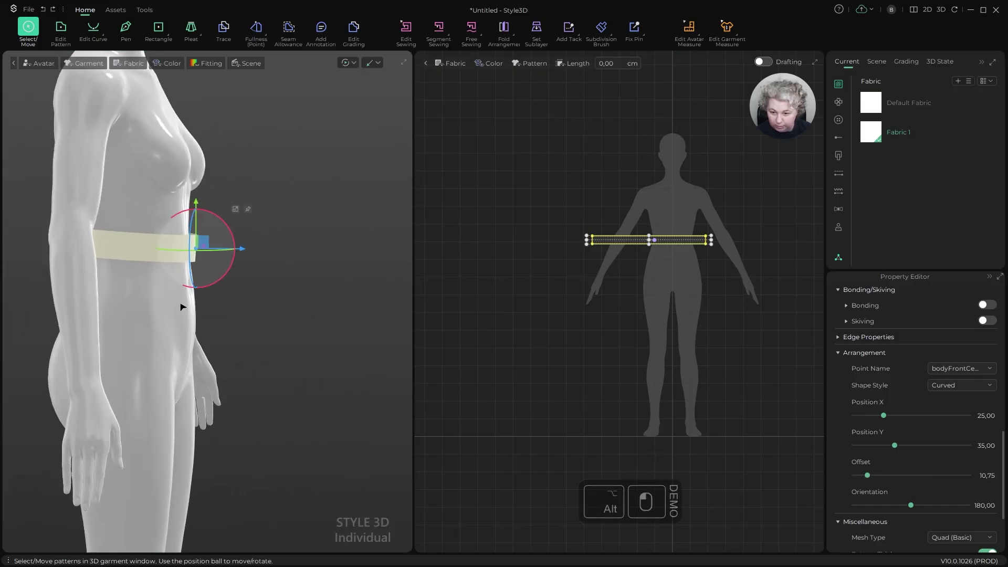
drag(197, 202, 197, 214)
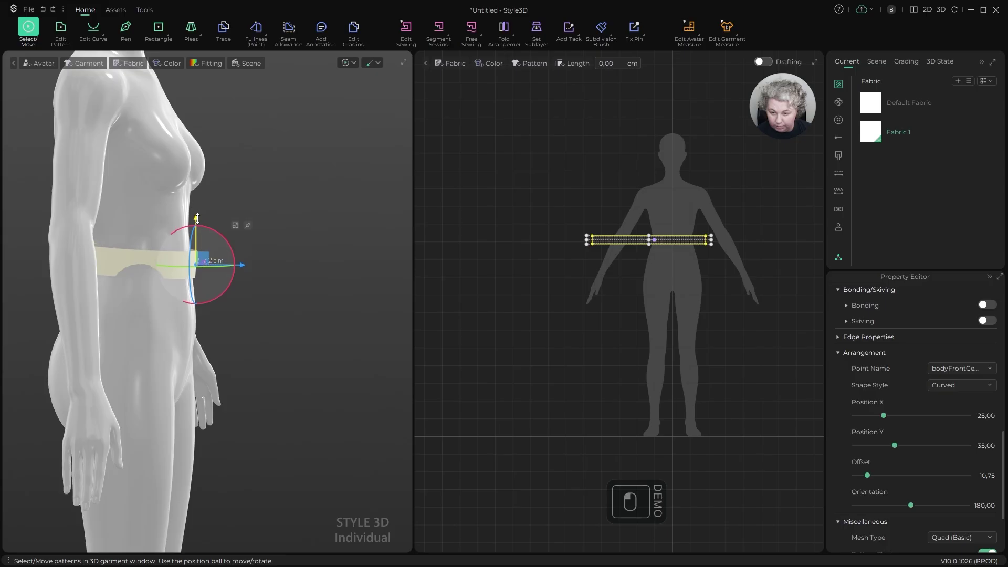
mouse_move(307, 252)
alt+mouse_down()
mouse_move(297, 253)
mouse_move(317, 251)
alt+mouse_up()
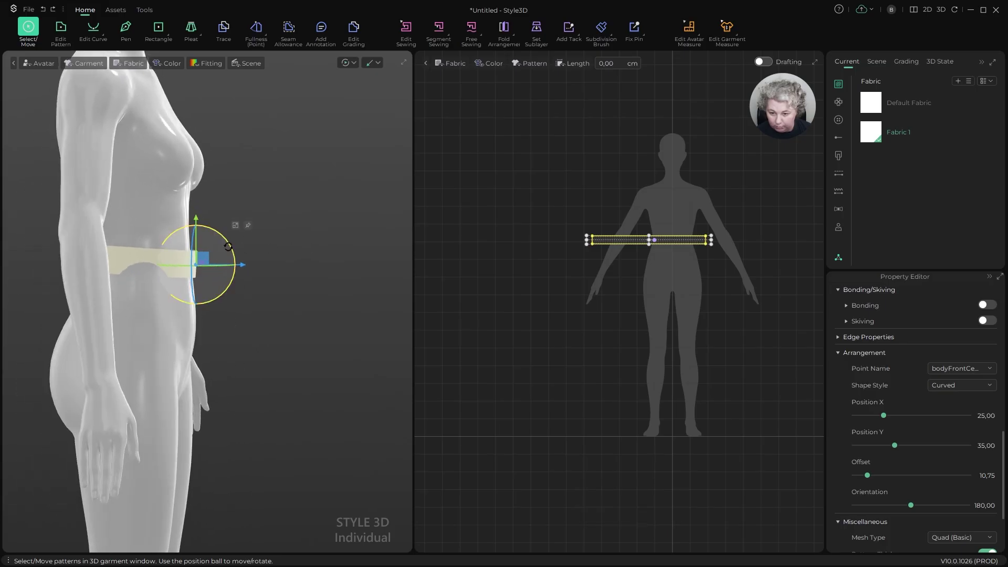
drag(228, 246, 153, 265)
Step: Sew the strip's two 4.5 cm short ends together with Segment Sewing
scroll(702, 206, up, 3)
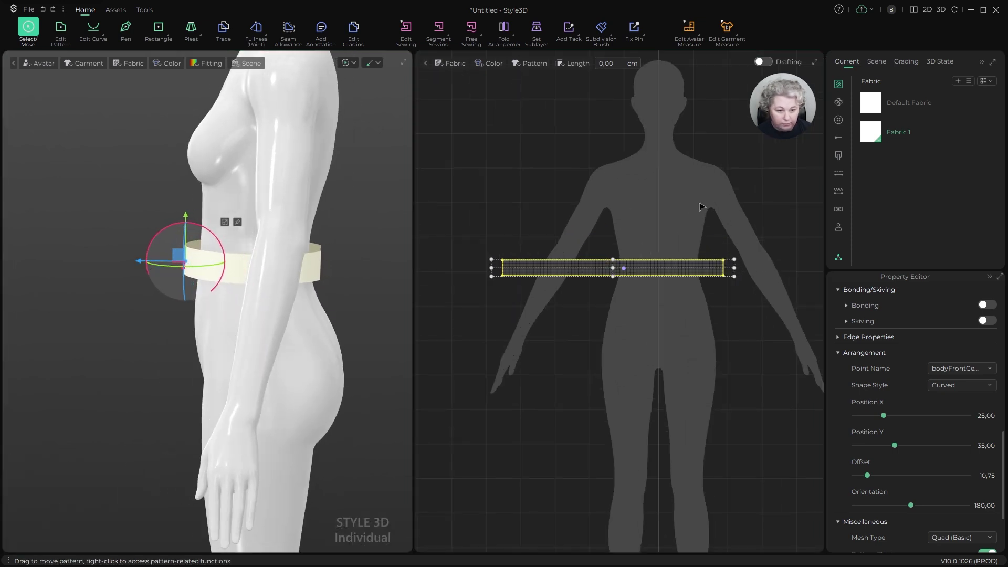
key(n)
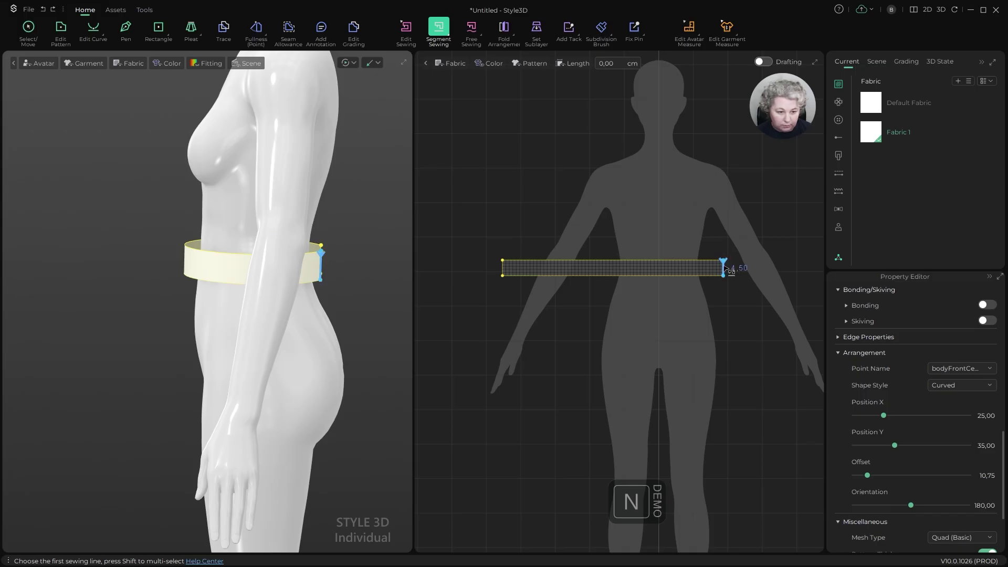
click(724, 268)
click(511, 267)
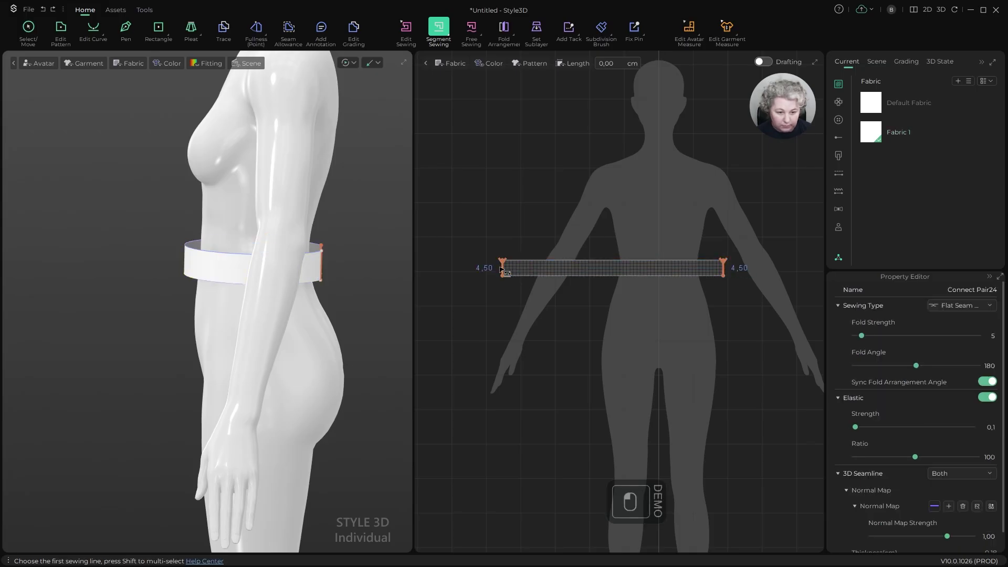
key(a)
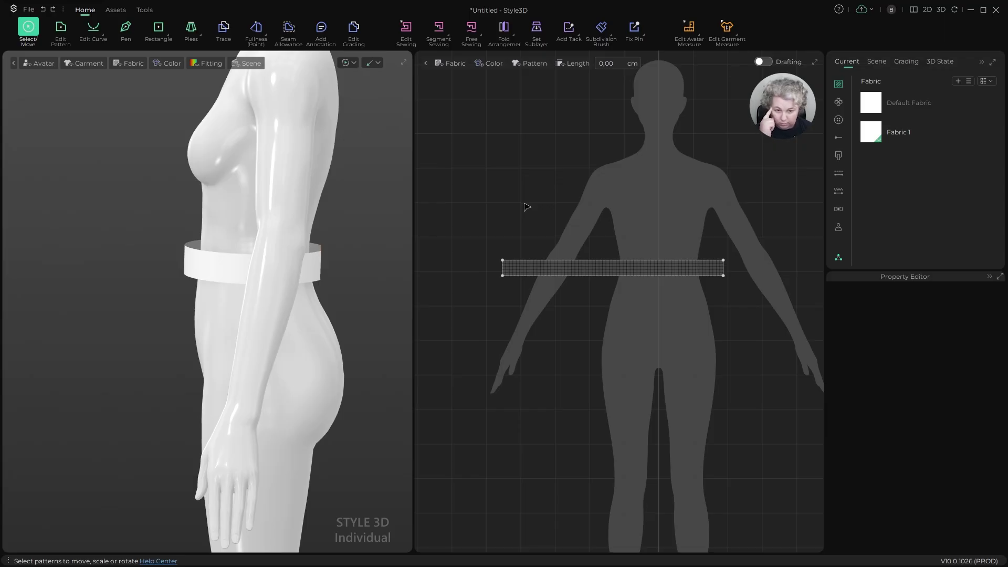
Step: Draw a 4.5 cm vertical internal line across the middle of the strip, 32 cm from each end
scroll(526, 206, down, 2)
scroll(586, 225, up, 1)
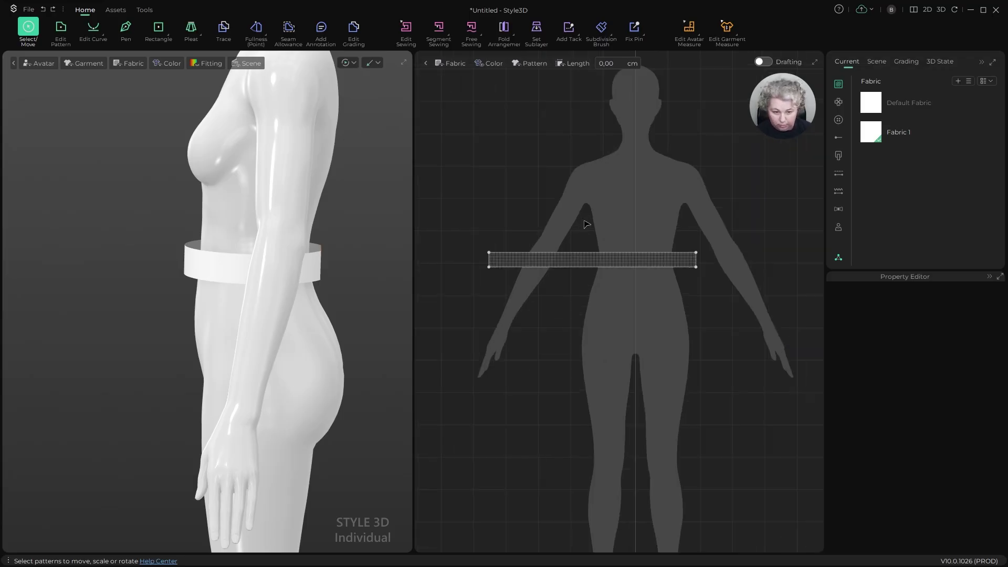
click(601, 238)
scroll(601, 238, up, 2)
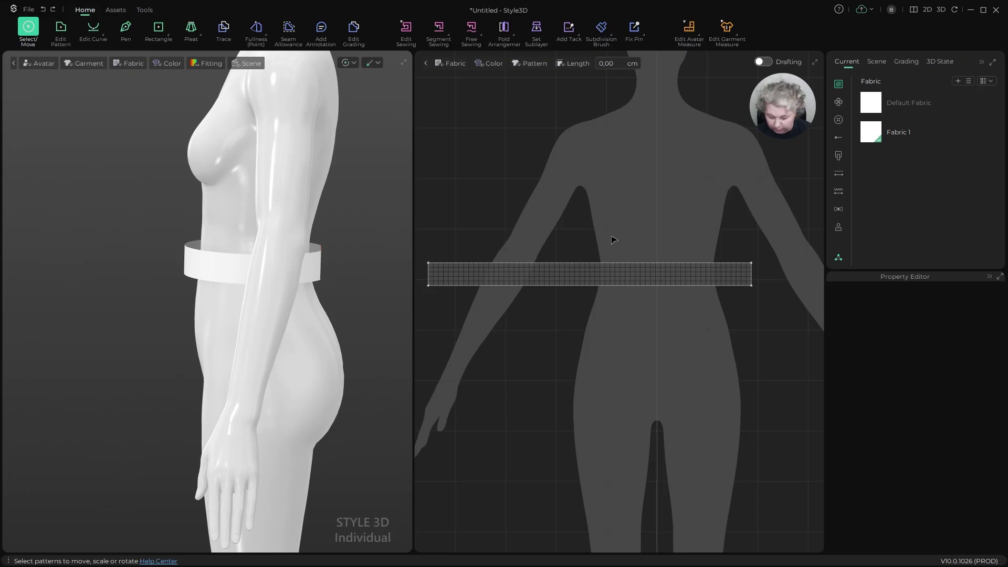
key(g)
click(592, 267)
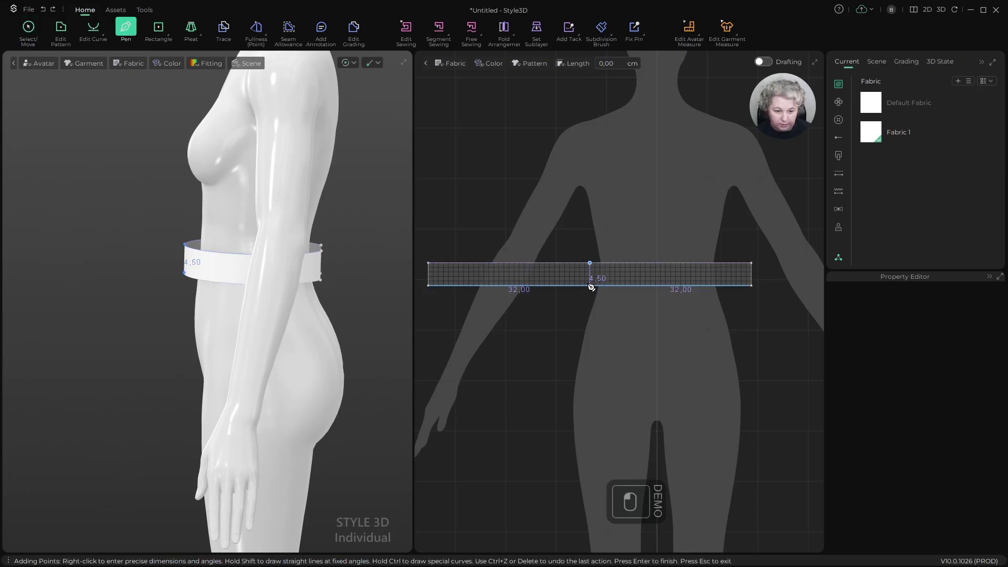
double_click(590, 285)
Step: Convert the strip's central internal line to a symmetry axis
key(z)
scroll(589, 274, up, 3)
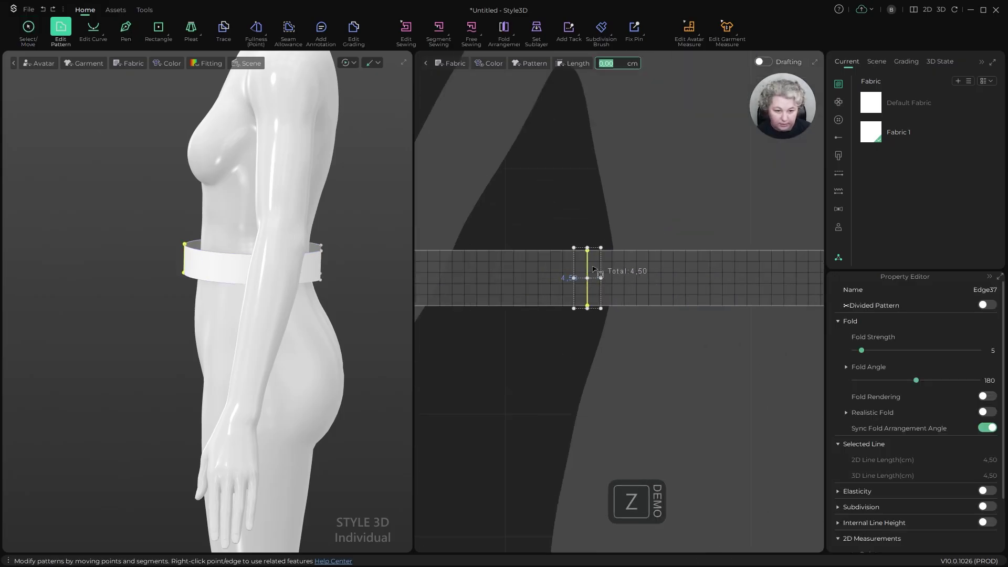
click(589, 270)
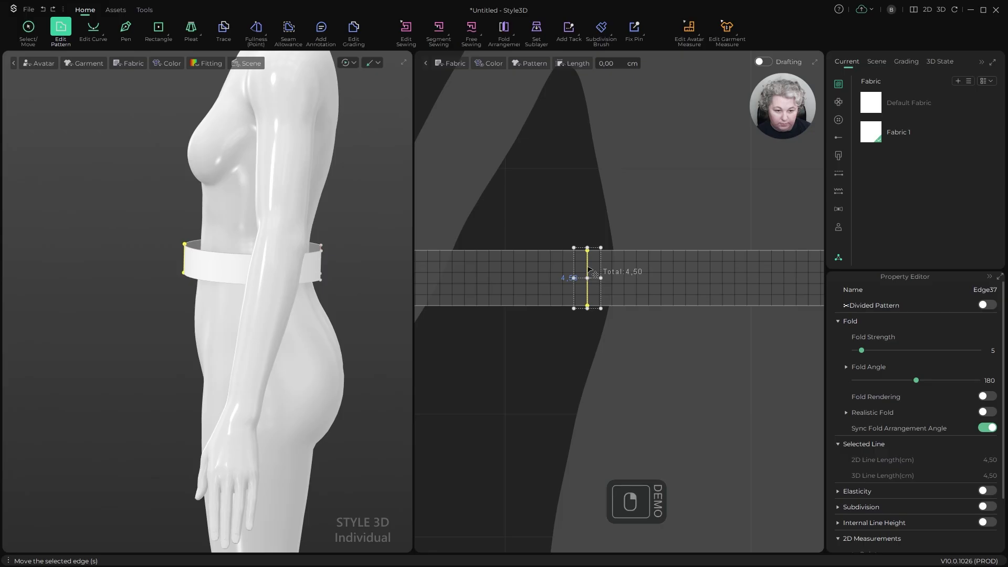
right_click(589, 269)
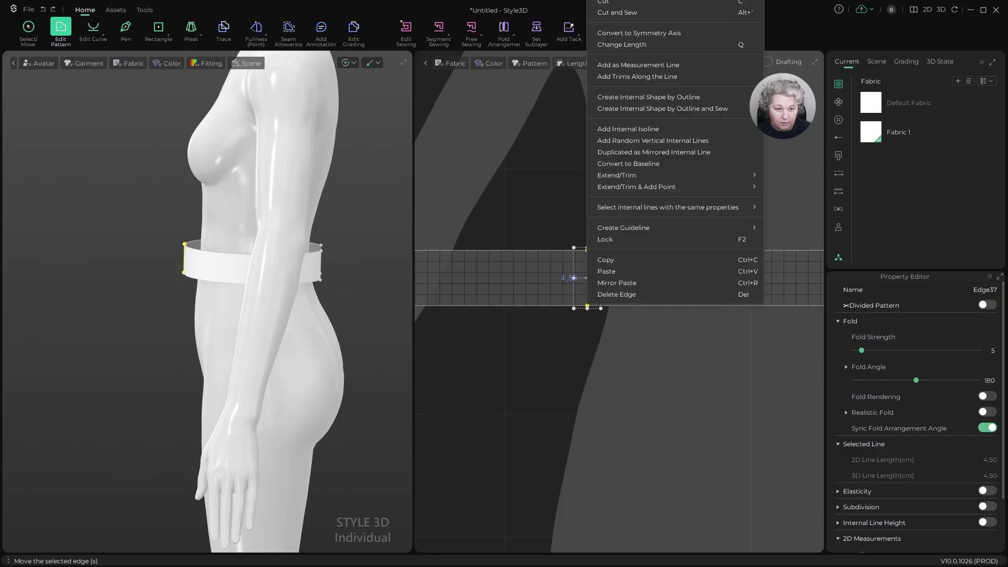
click(617, 33)
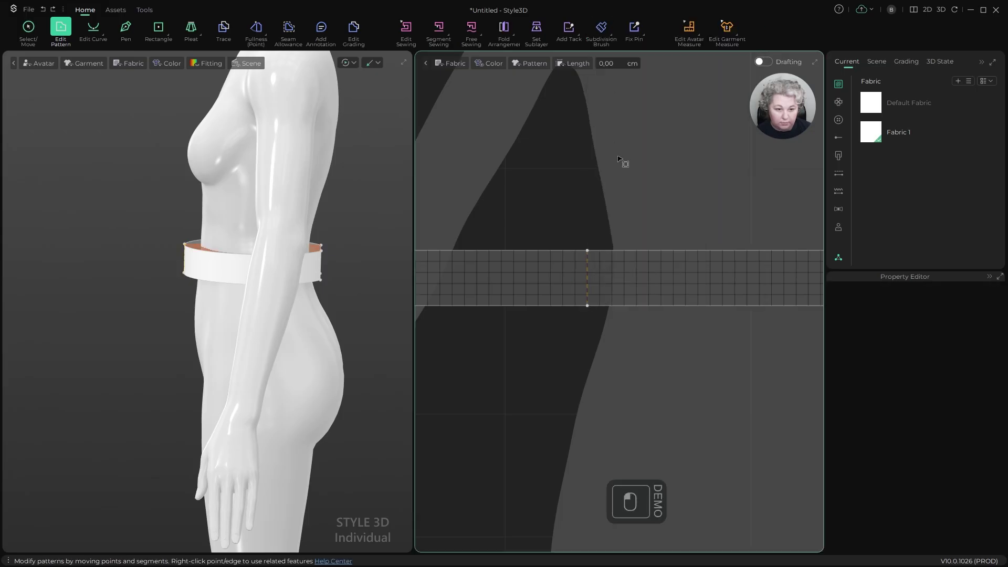
key(a)
Step: Delete the existing sewing between the strip's two short ends
scroll(620, 157, down, 10)
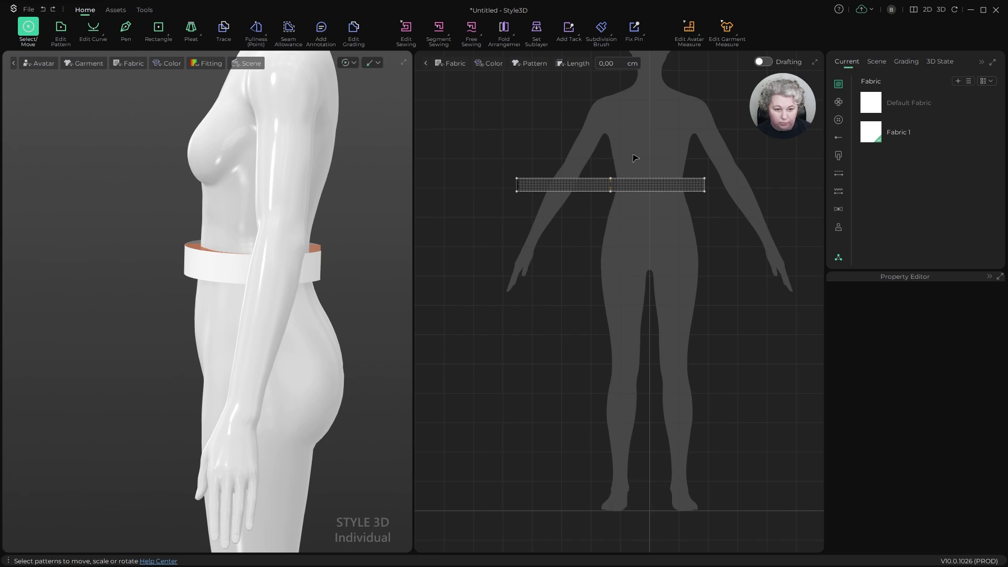
scroll(631, 157, up, 3)
alt+drag(210, 226, 300, 279)
click(687, 210)
key(b)
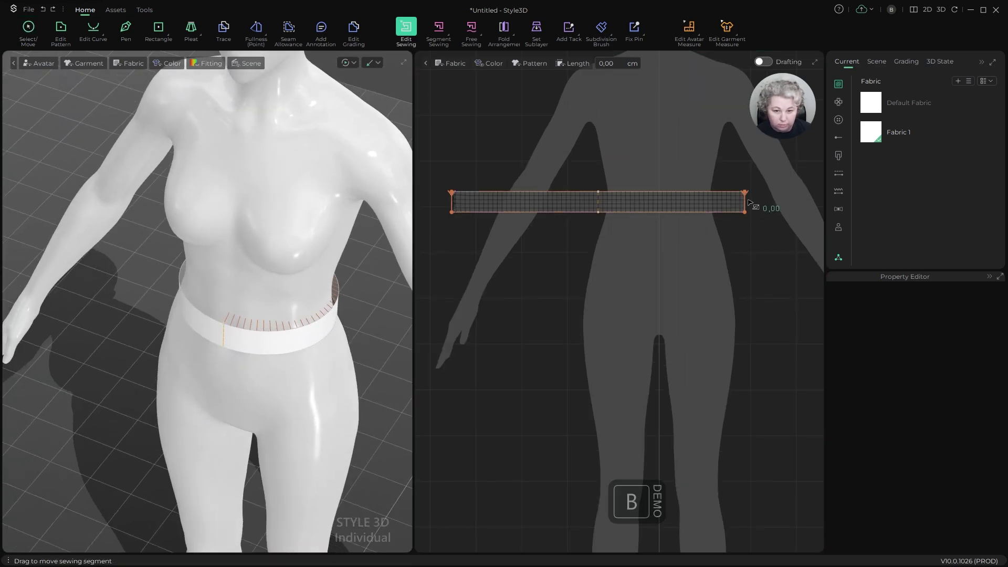
click(749, 203)
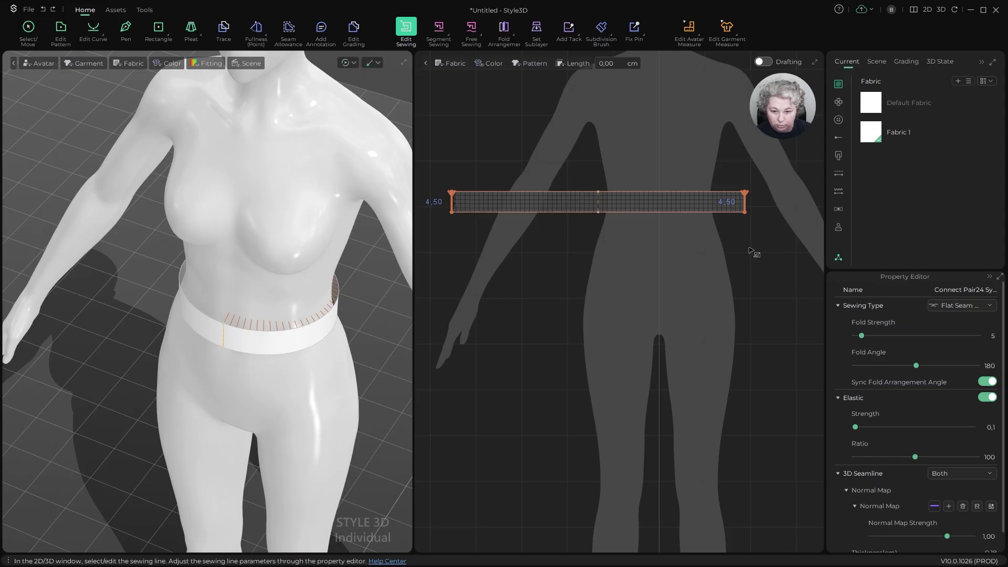
key(Delete)
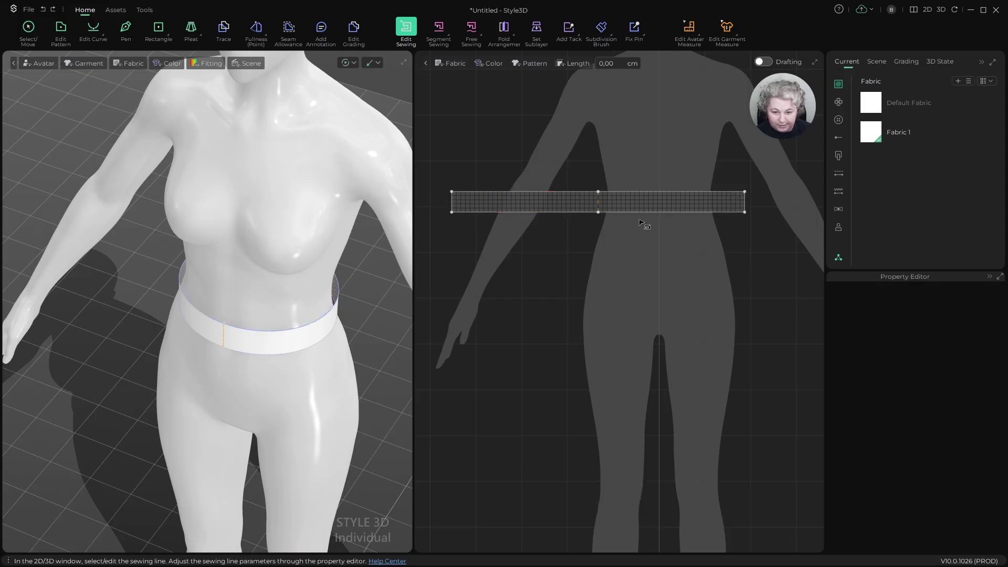
Step: Sew the strip's two 4.5 cm short ends together again with Segment Sewing, matching their directions
key(b)
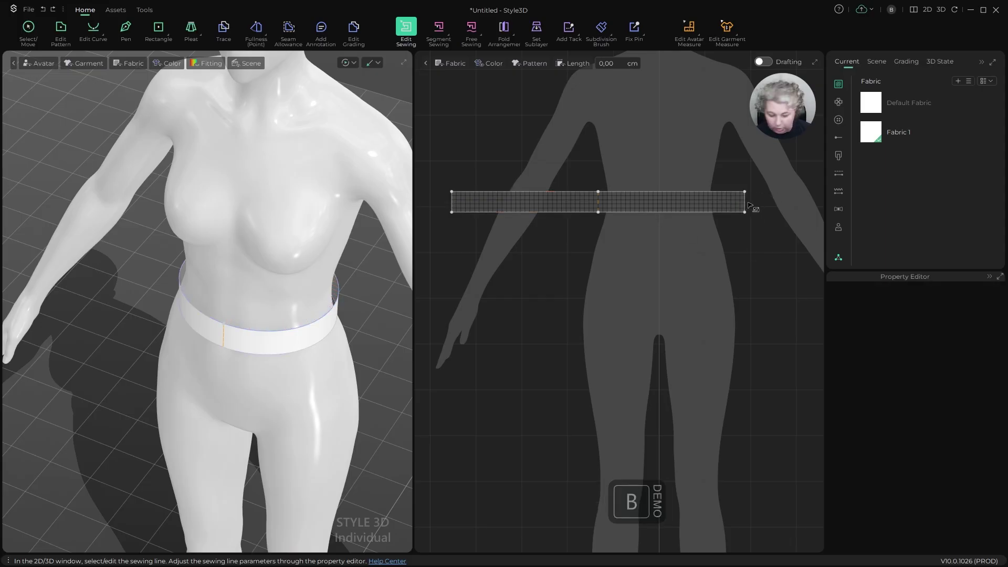
key(n)
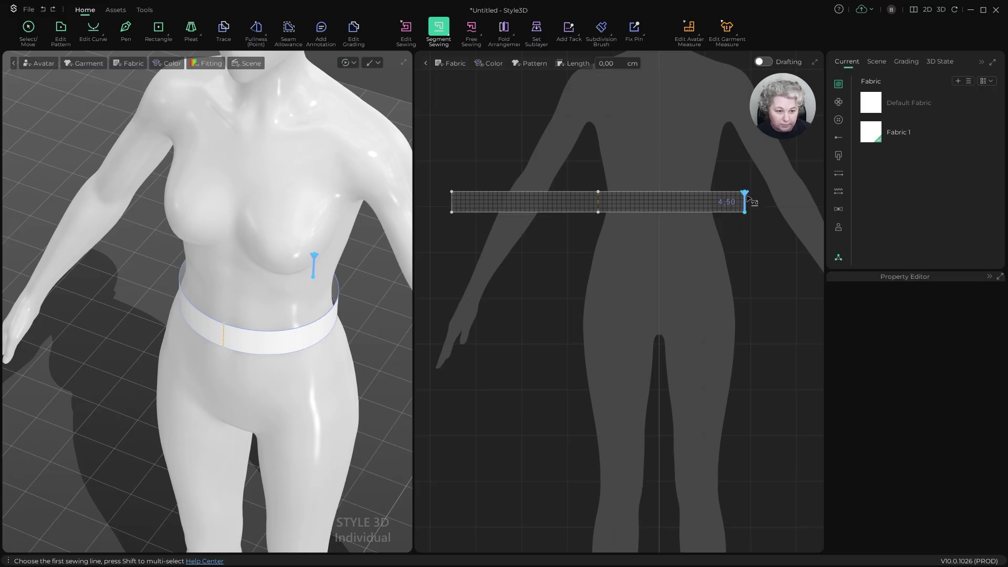
click(746, 200)
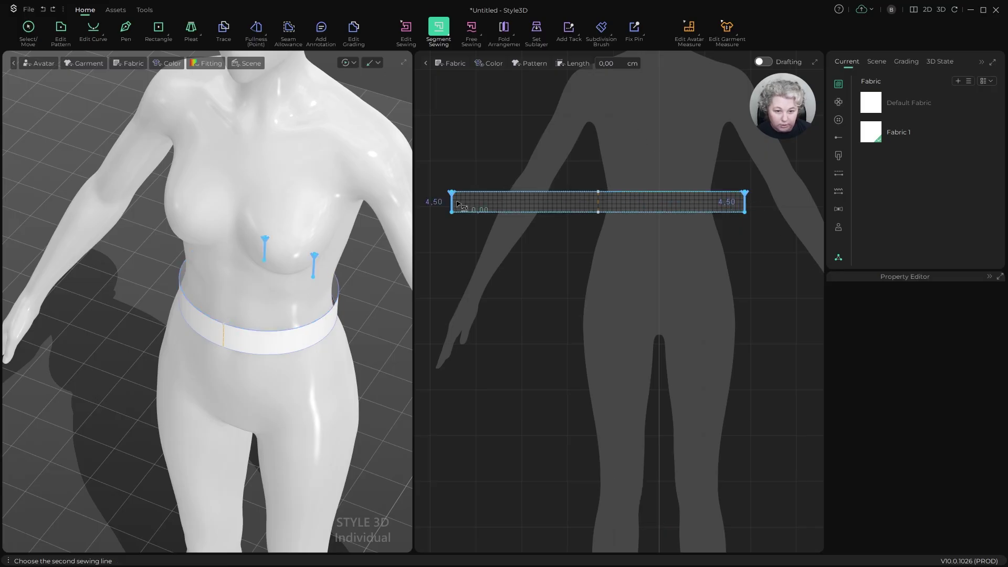
click(455, 203)
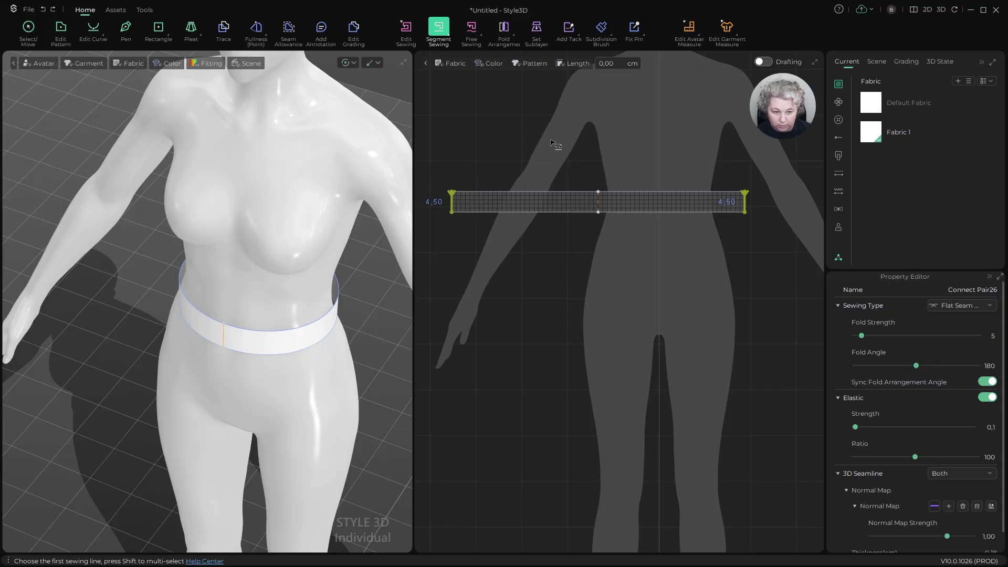
Step: Simulate the sewn strip so it closes around the avatar's waist
key(a)
alt+drag(294, 173, 233, 195)
scroll(200, 148, up, 3)
key(space)
alt+drag(294, 210, 303, 270)
scroll(347, 241, up, 5)
click(258, 252)
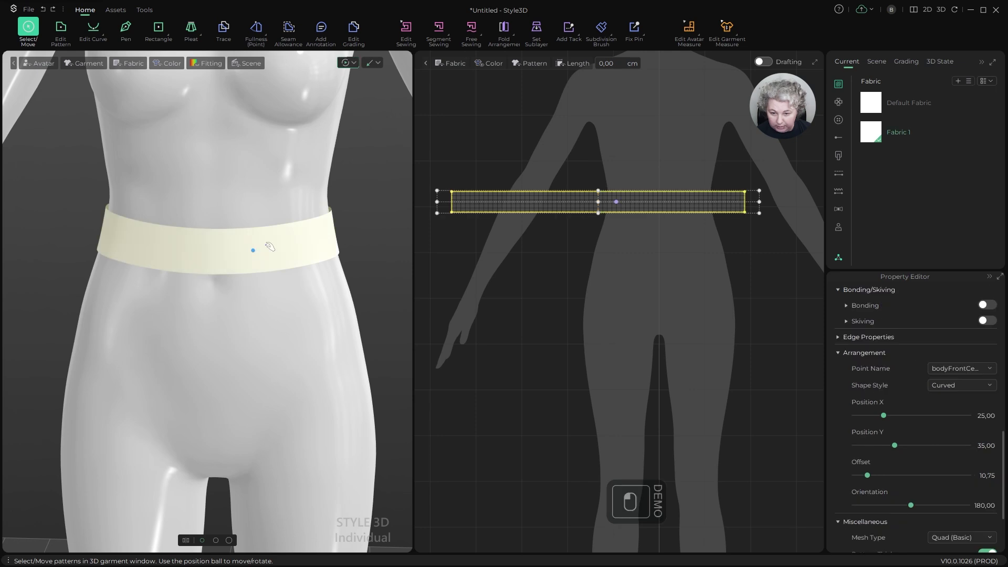
key(ctrl+k)
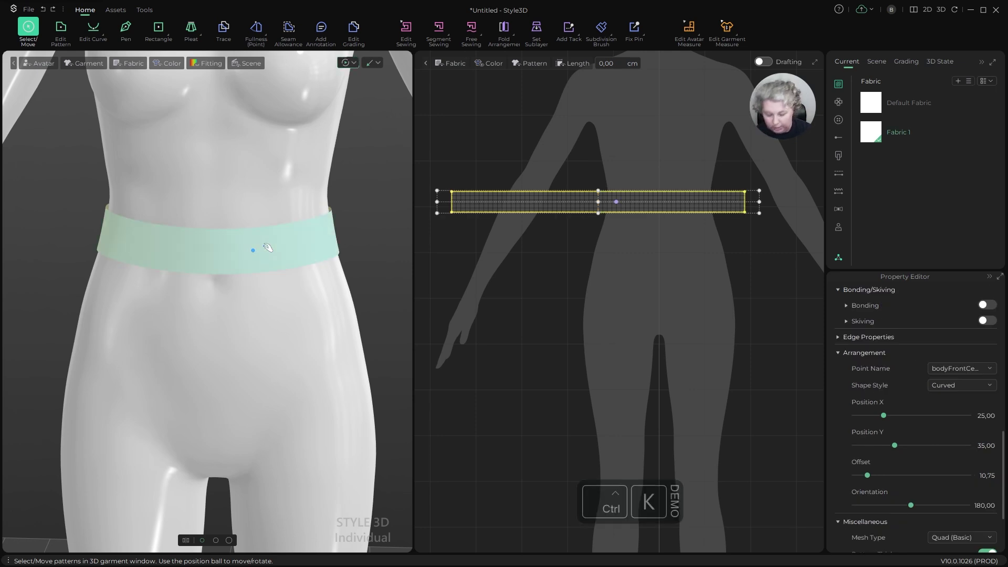
key(ctrl+k)
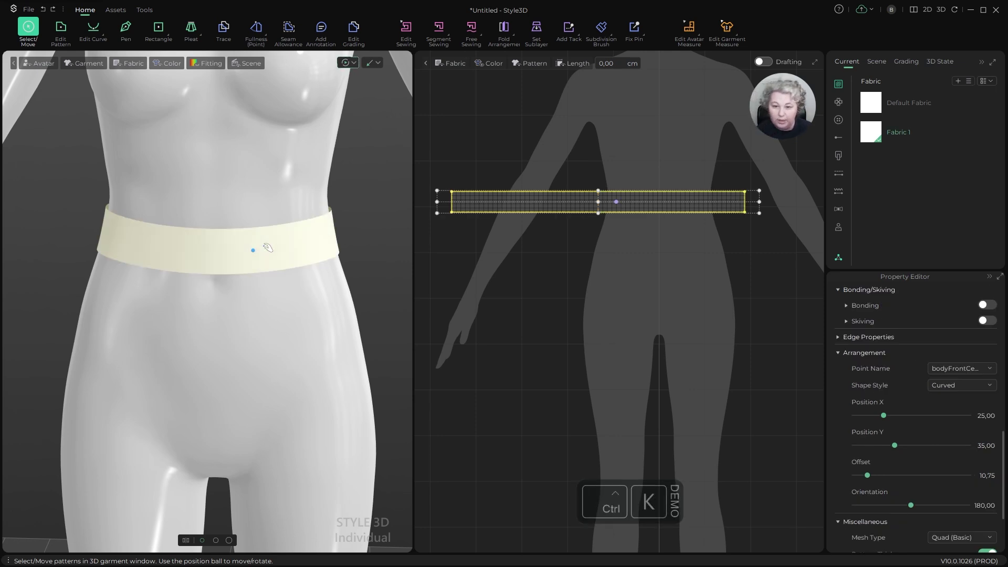
Step: Try a skin offset of 4 mm on the avatar, and raise it to 5 mm
click(277, 182)
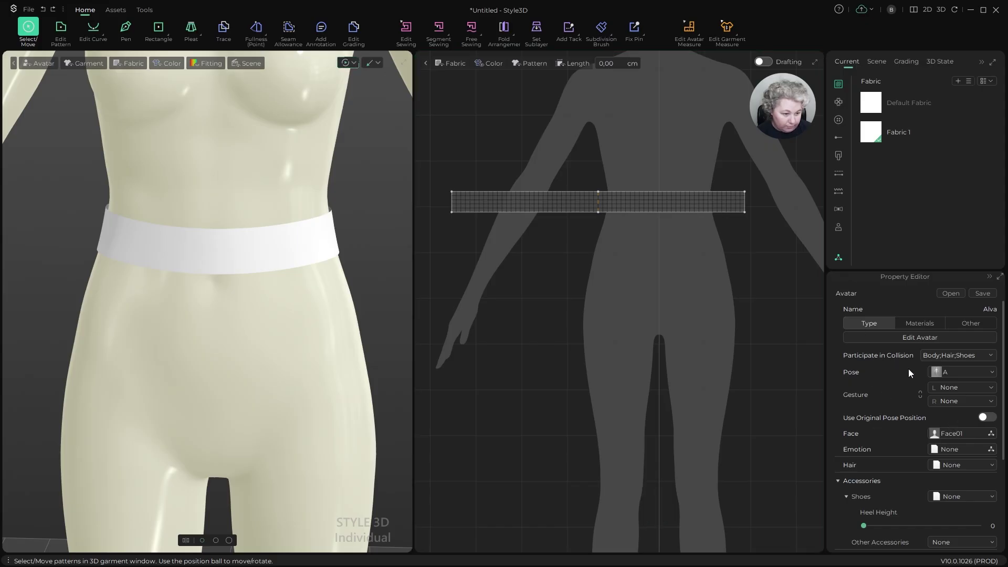
scroll(891, 386, down, 3)
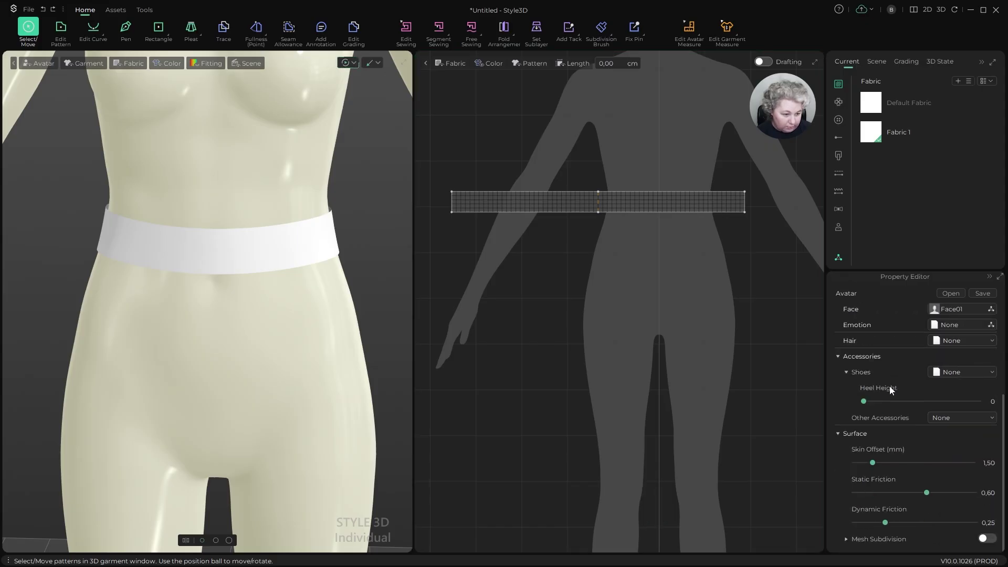
click(992, 463)
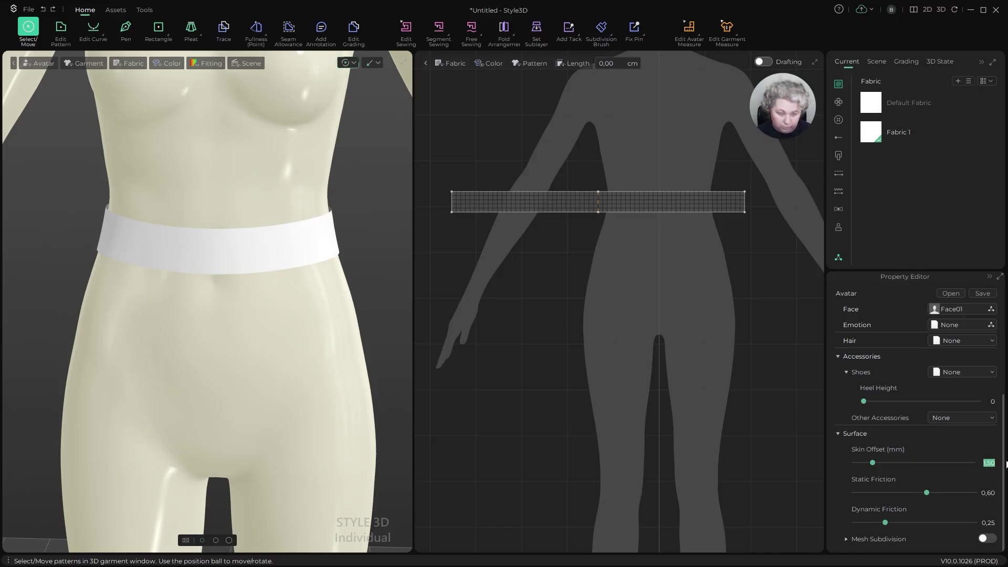
text(4)
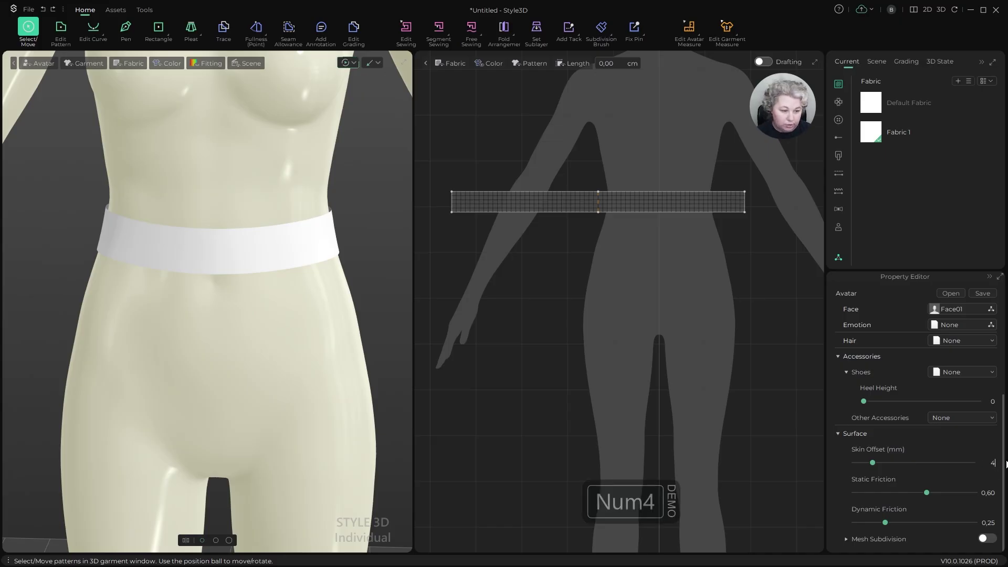
scroll(314, 259, down, 2)
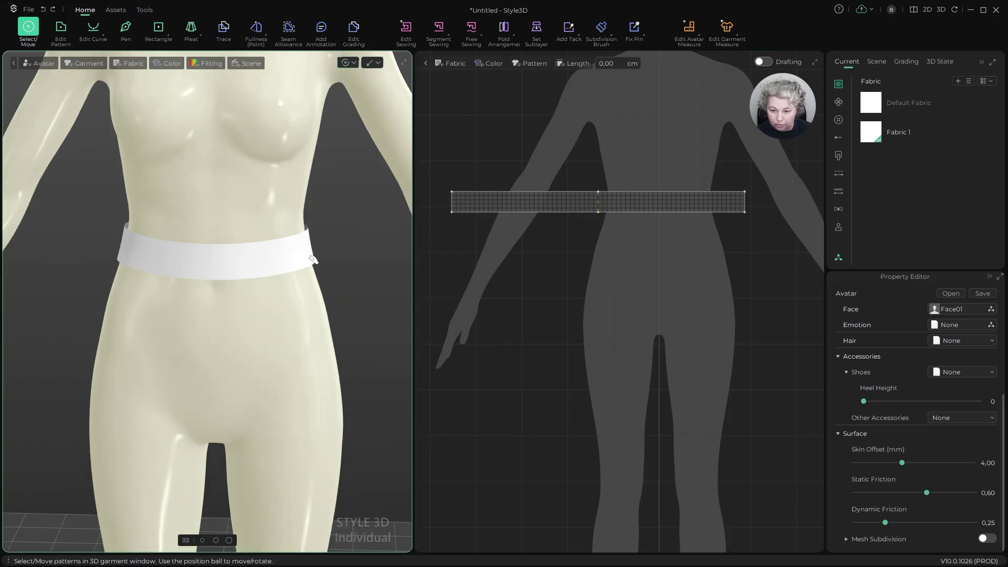
alt+drag(332, 171, 348, 234)
scroll(319, 225, up, 5)
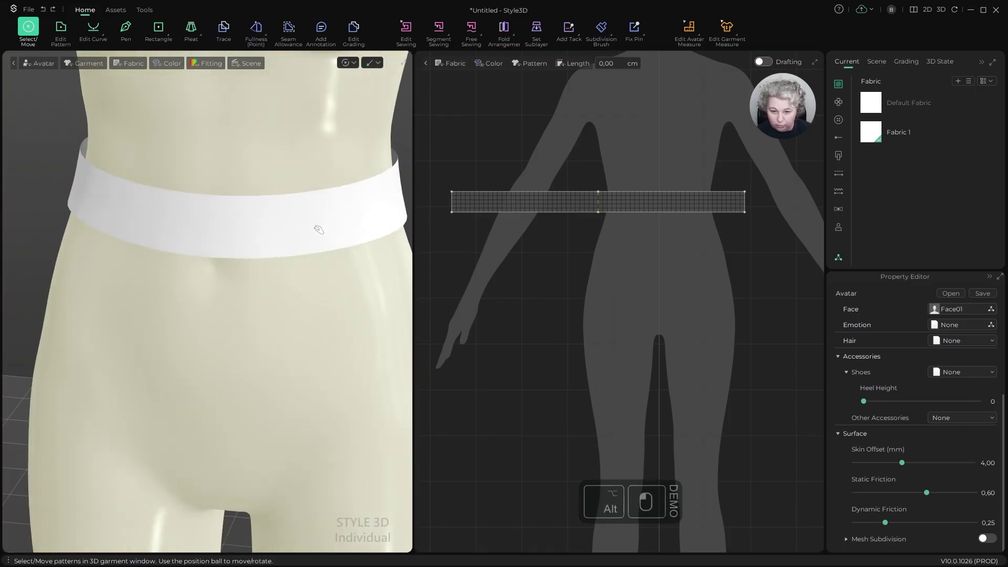
click(988, 462)
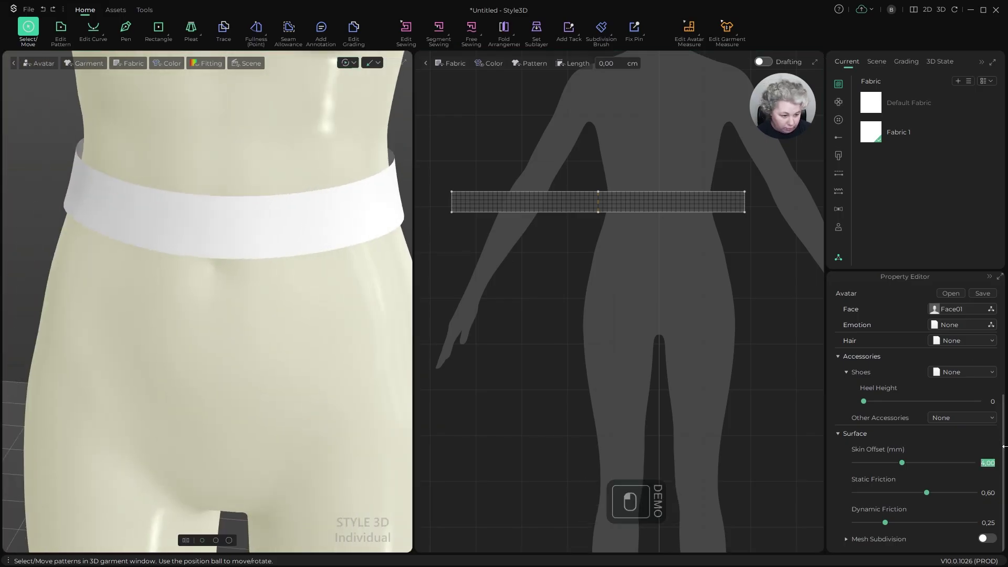
text(5)
key(Return)
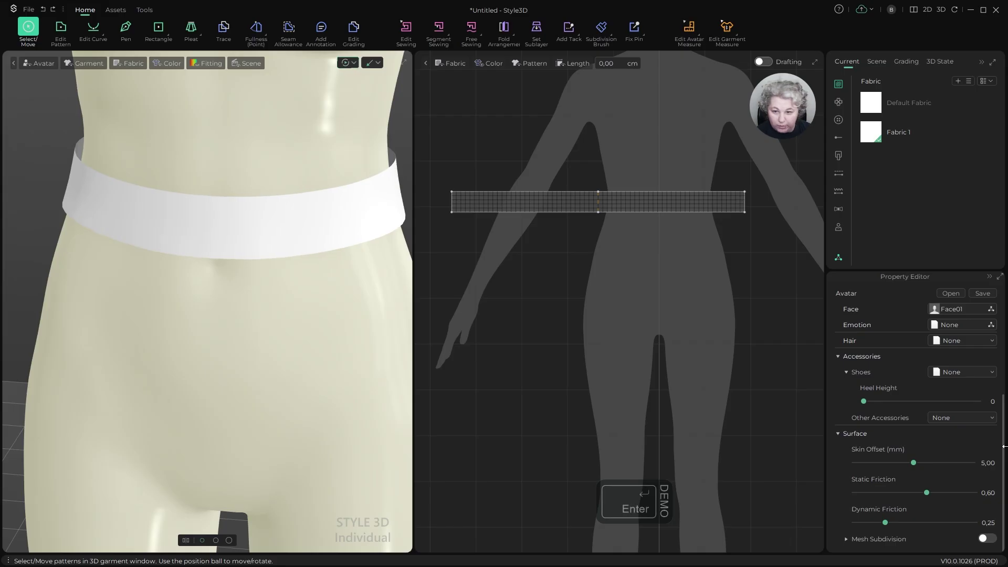
Step: Rerun the simulation so the strip settles on the avatar's waist, stop it and deselect the avatar
scroll(162, 364, down, 5)
key(space)
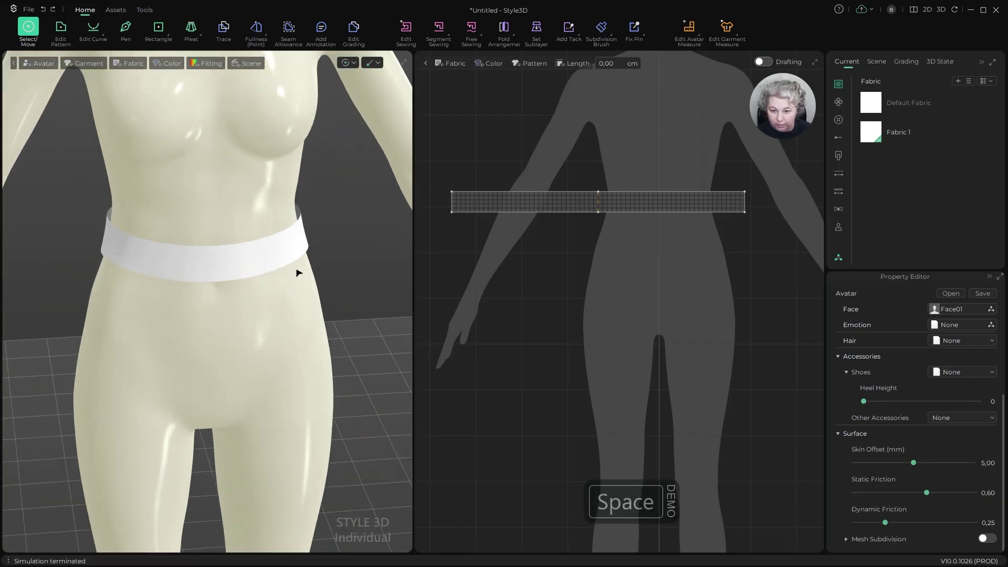
key(space)
scroll(299, 305, down, 2)
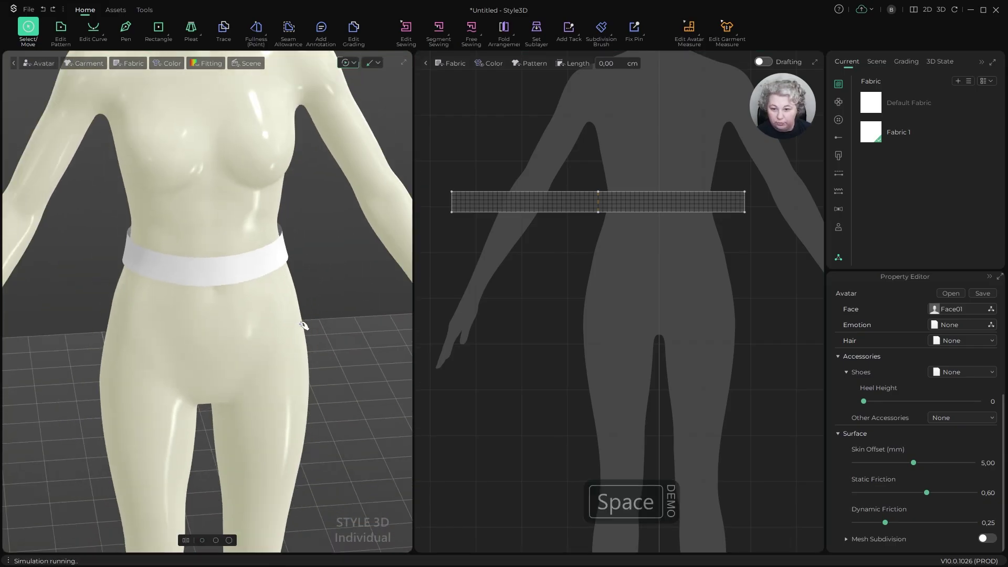
right_drag(337, 307, 318, 288)
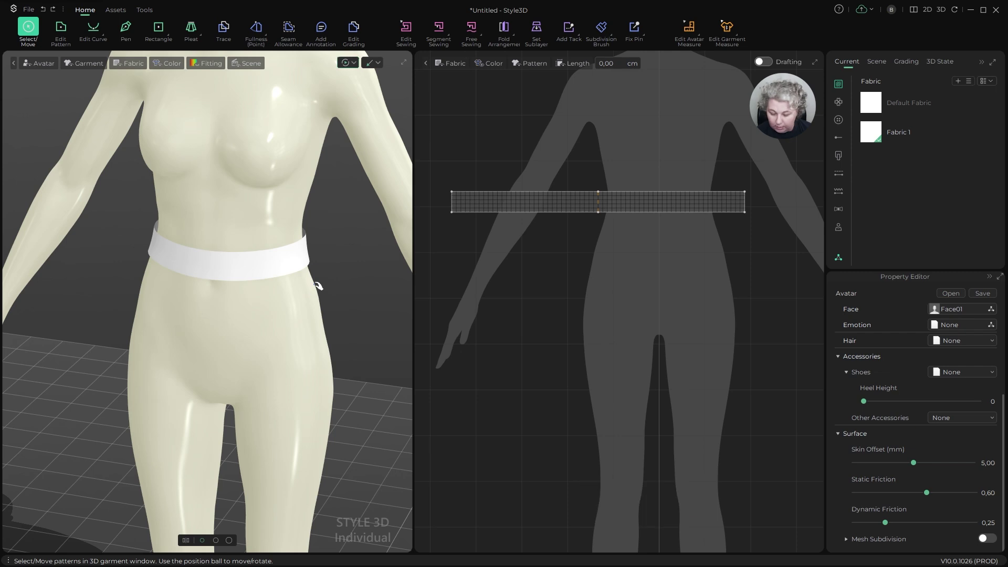
key(alt+1)
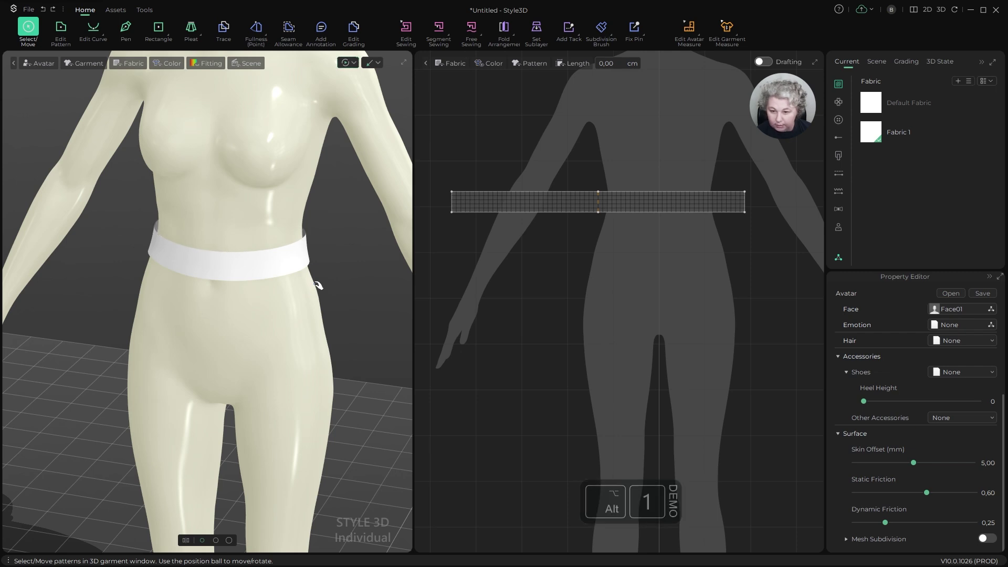
key(a)
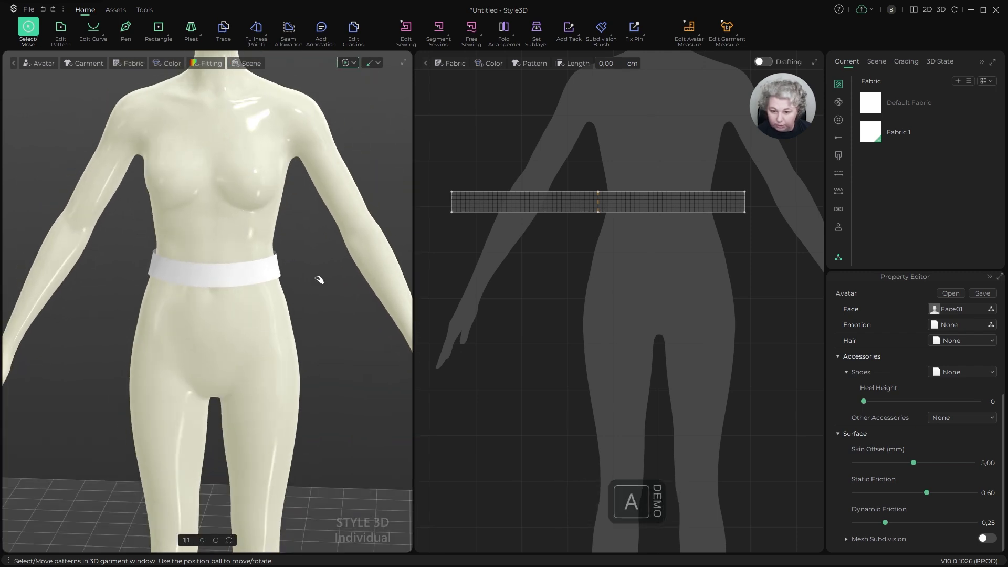
key(space)
click(328, 279)
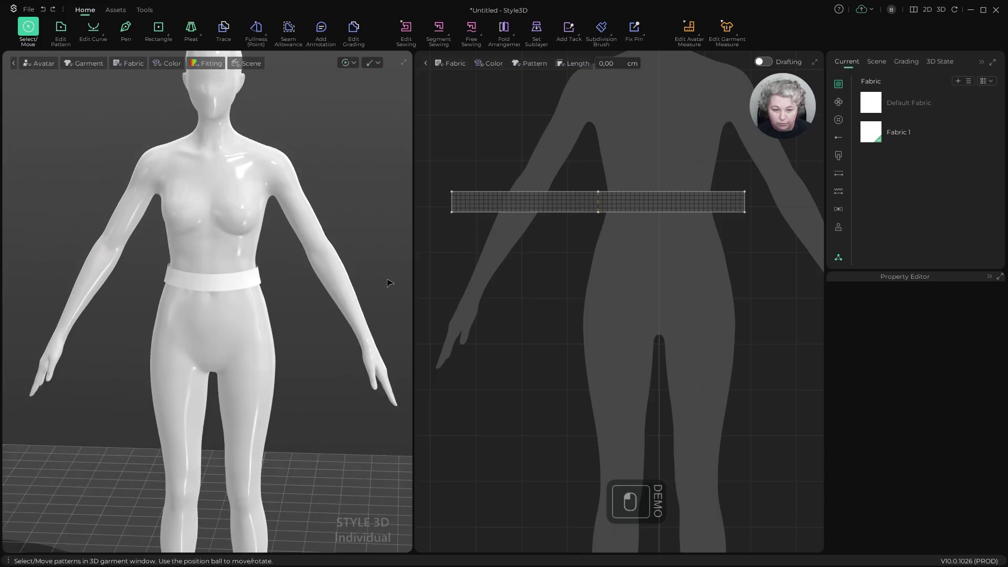
Step: Move the strip in the 2D pattern view so its symmetry axis lies on the avatar silhouette's centre line
click(667, 197)
drag(667, 197, 723, 220)
scroll(252, 283, down, 3)
alt+drag(262, 346, 253, 328)
scroll(252, 317, up, 5)
click(638, 338)
scroll(574, 268, down, 5)
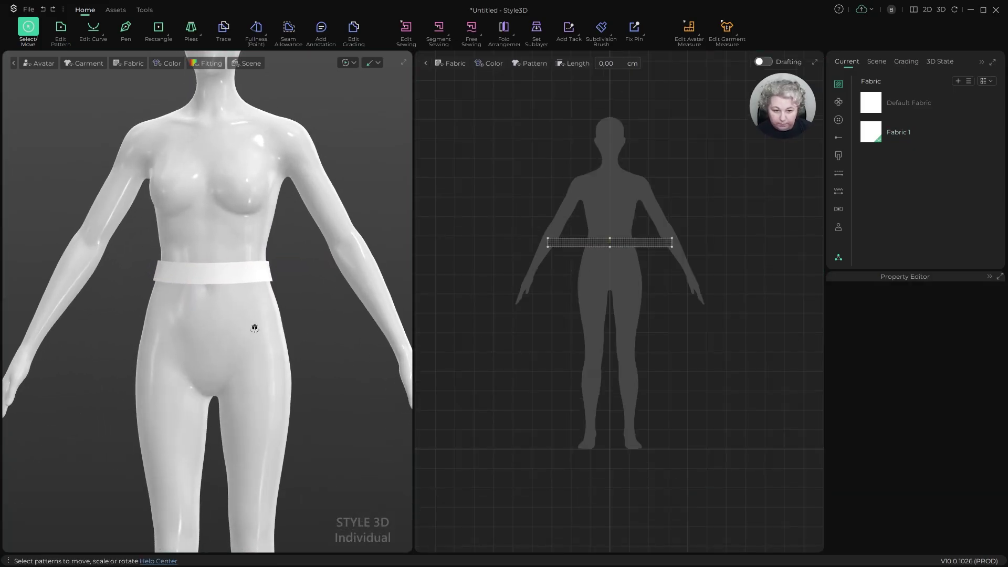
alt+drag(186, 279, 205, 259)
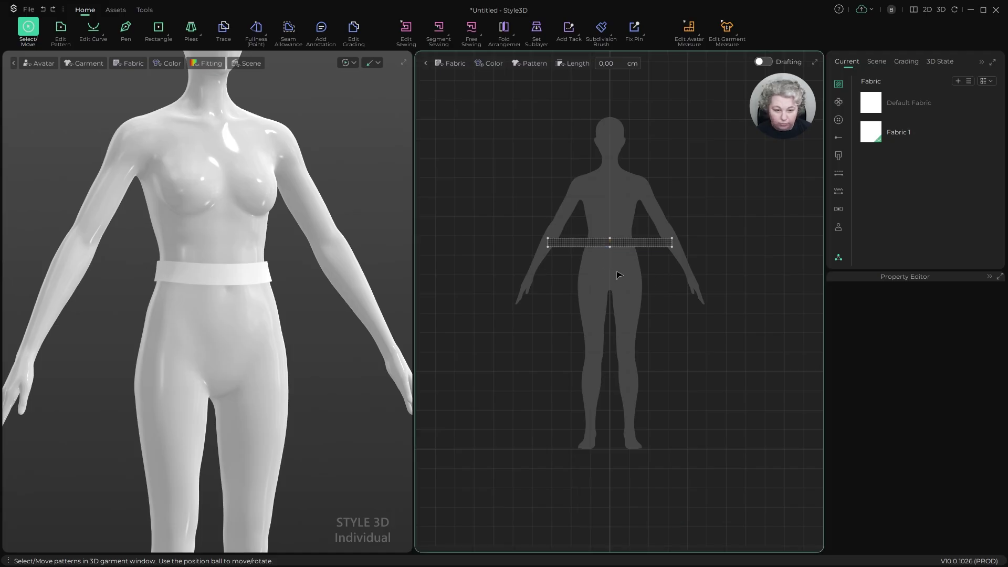
Step: Create an 80 × 45 cm rectangular pattern below the strip, with one short side on the avatar silhouette's centre line
scroll(644, 271, up, 1)
scroll(558, 308, up, 1)
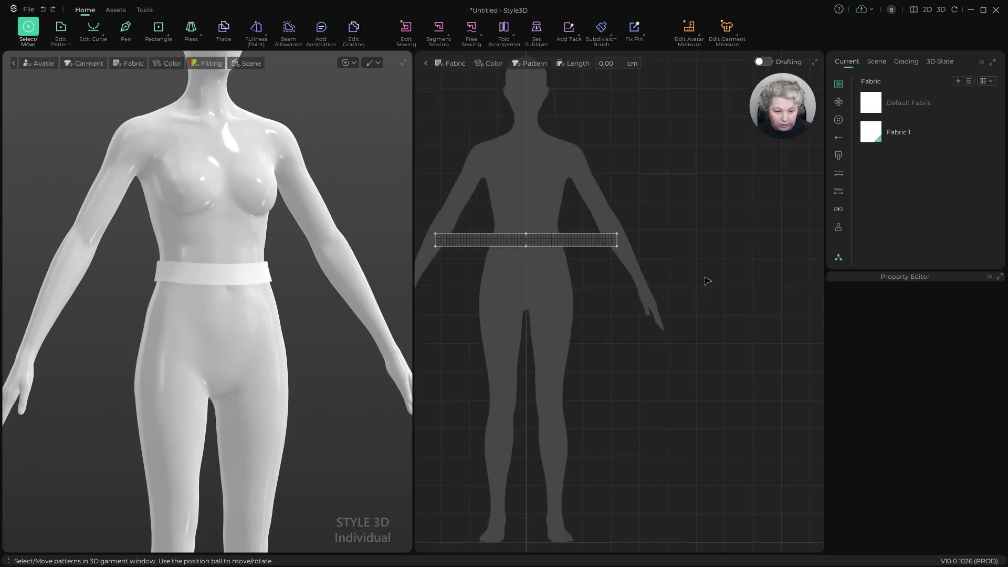
key(s)
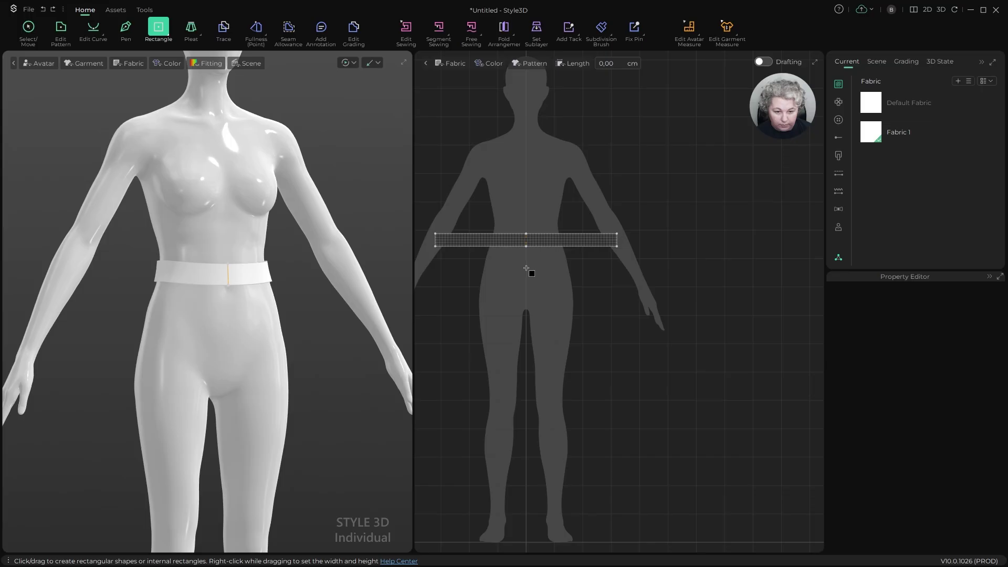
drag(526, 268, 730, 393)
right_click(729, 393)
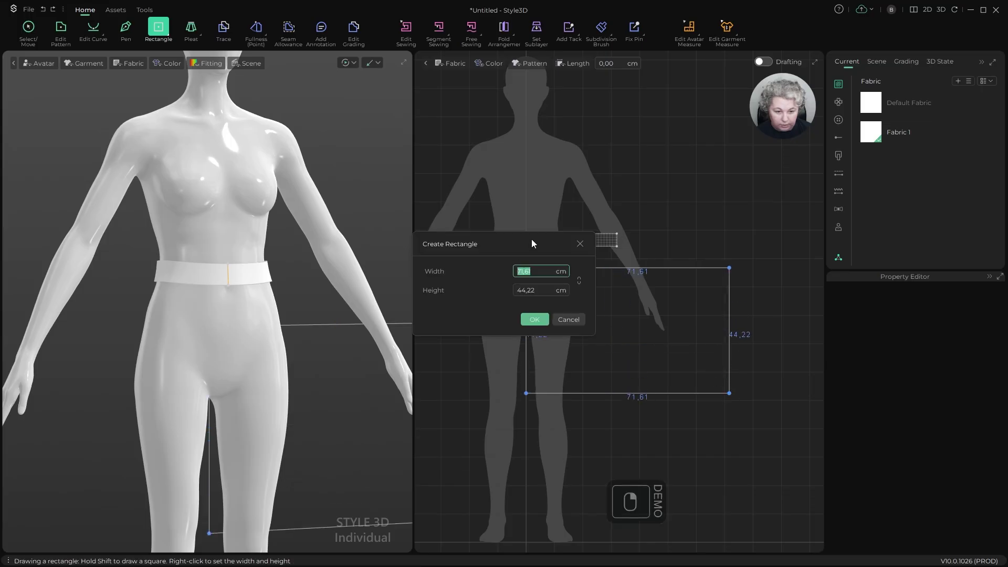
key(ctrl+a)
text(80)
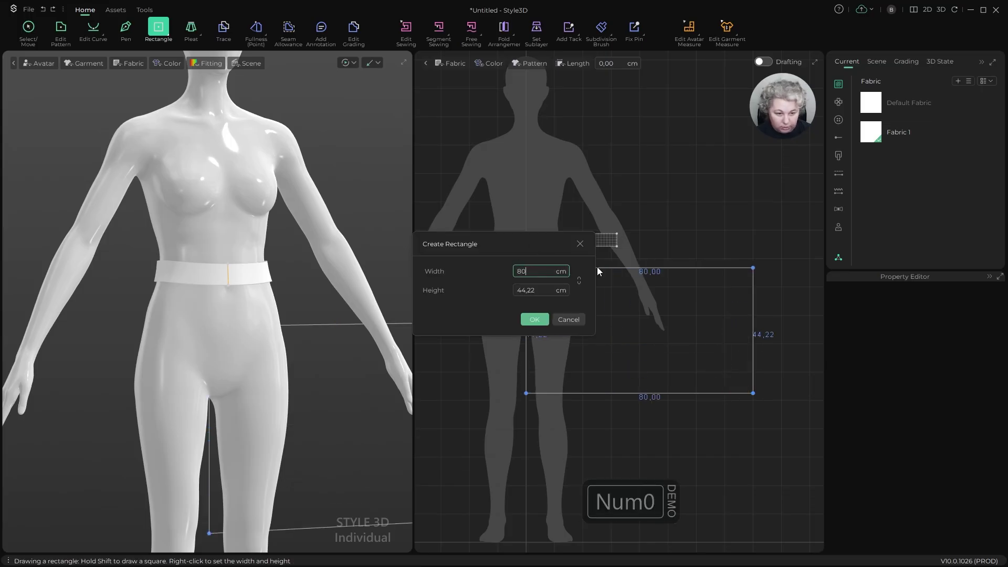
click(540, 284)
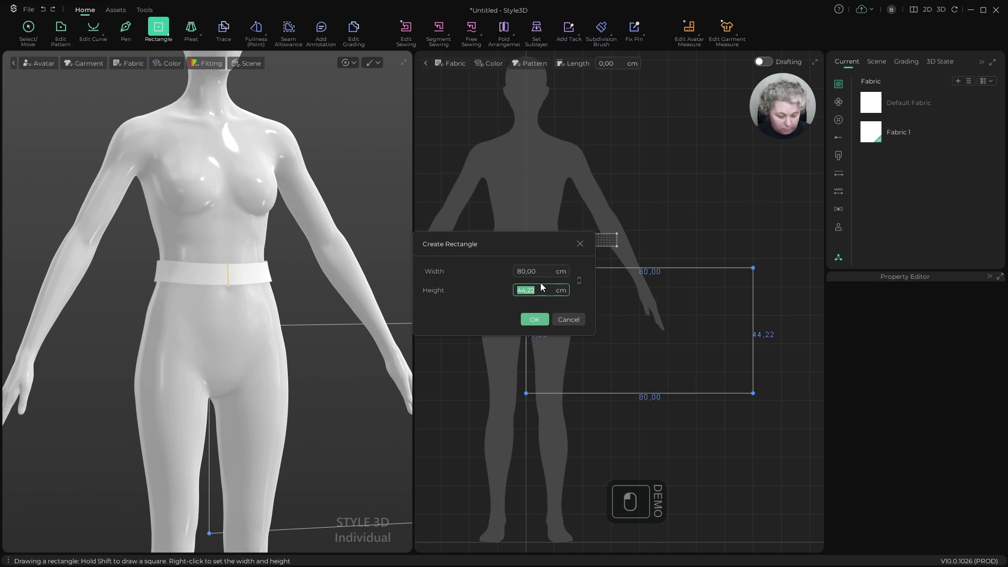
text(45)
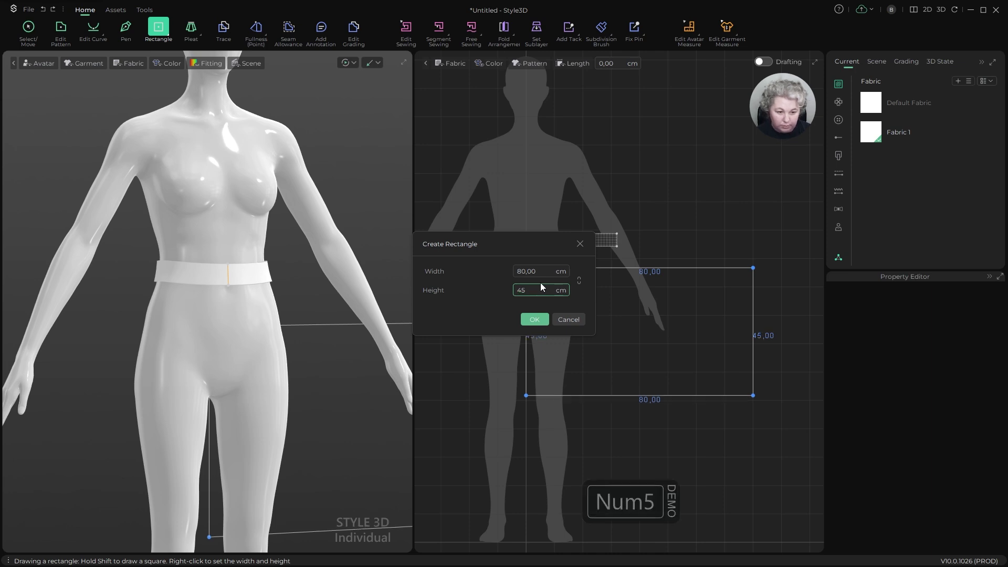
key(Return)
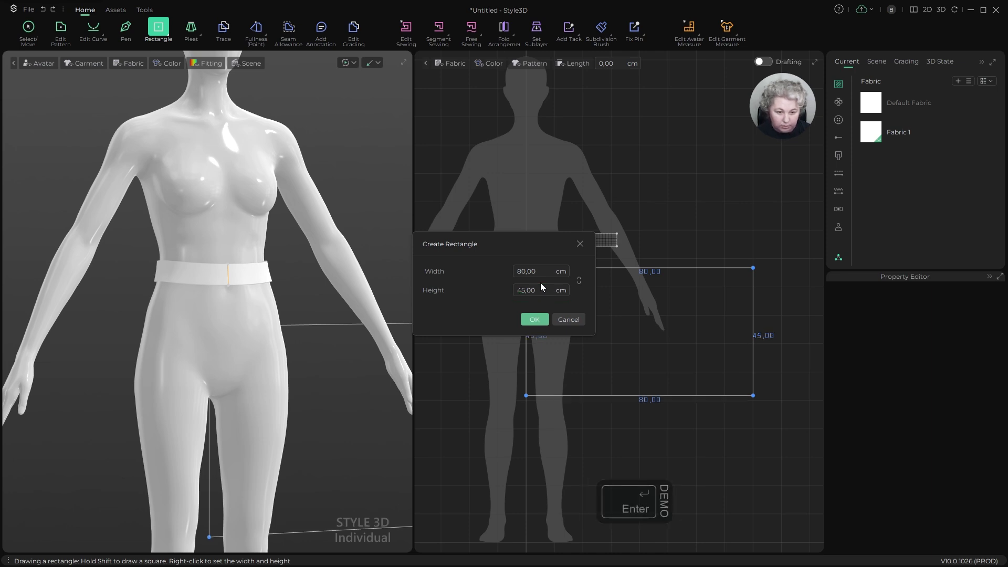
key(Return)
key(z)
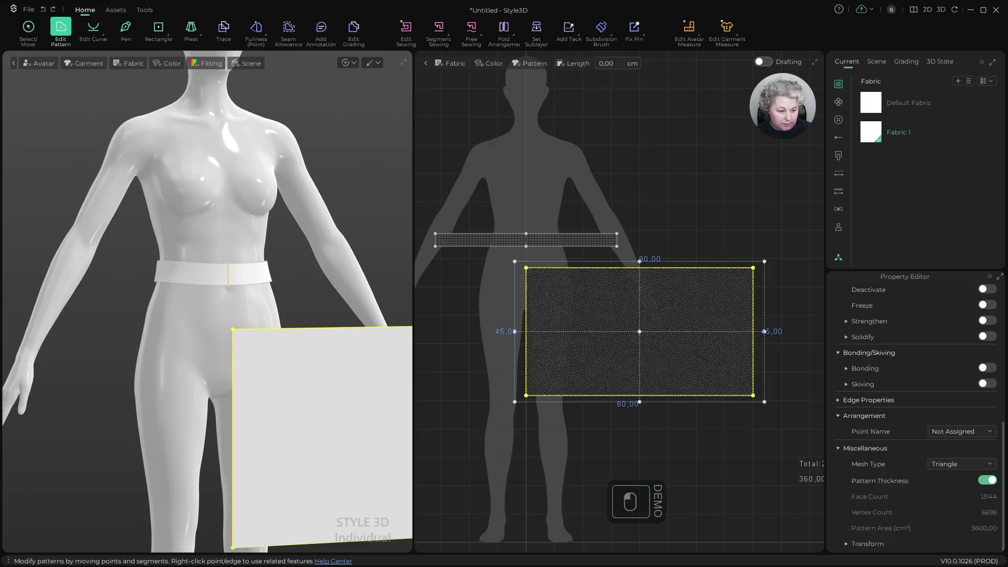
Step: Change the 80 × 45 cm rectangular panel's mesh type to Quad (Basic) and deselect the panel
click(970, 467)
click(953, 499)
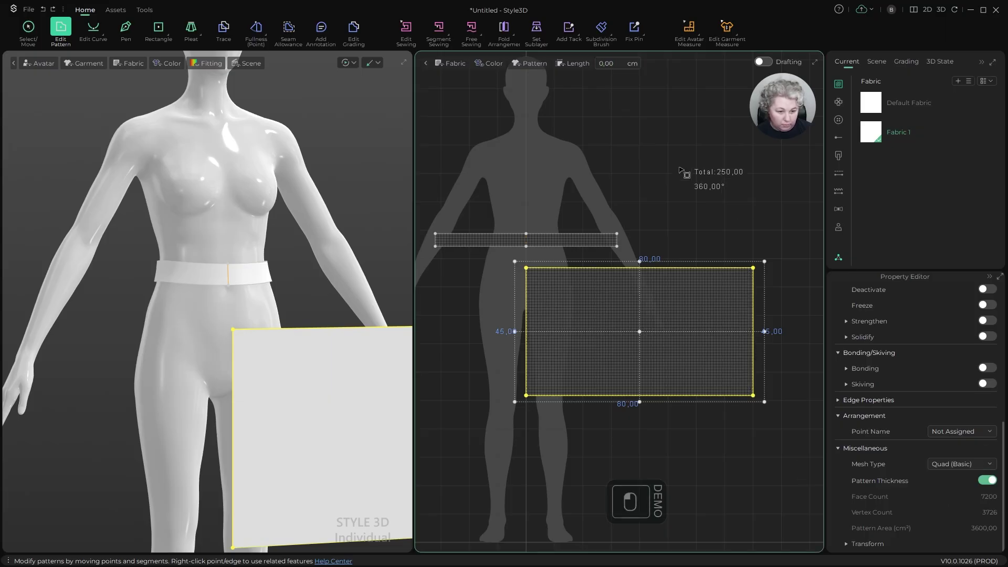
click(682, 171)
Step: Unfold the panel symmetrically about its 45 cm edge on the avatar silhouette's centre line
click(527, 296)
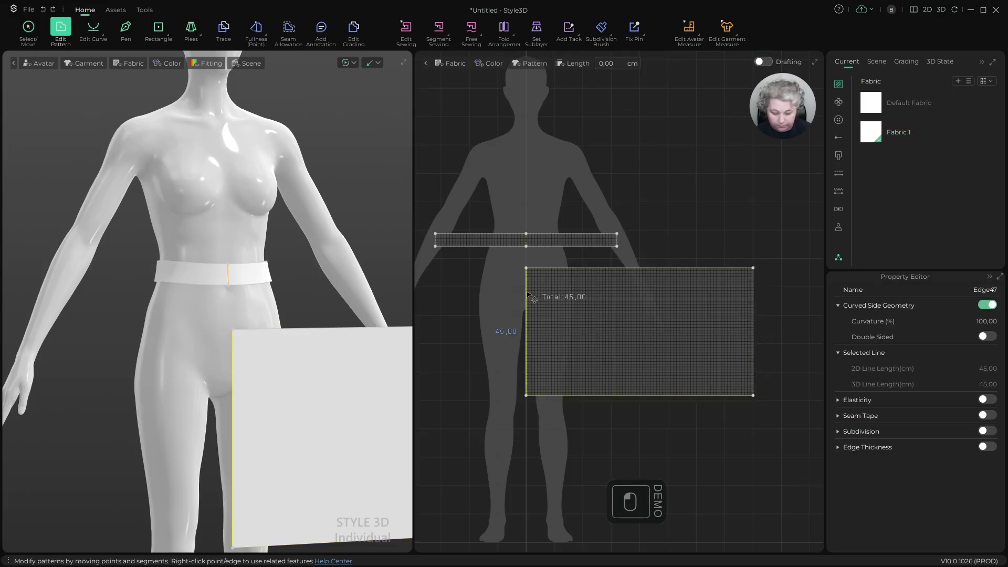
key(alt+y)
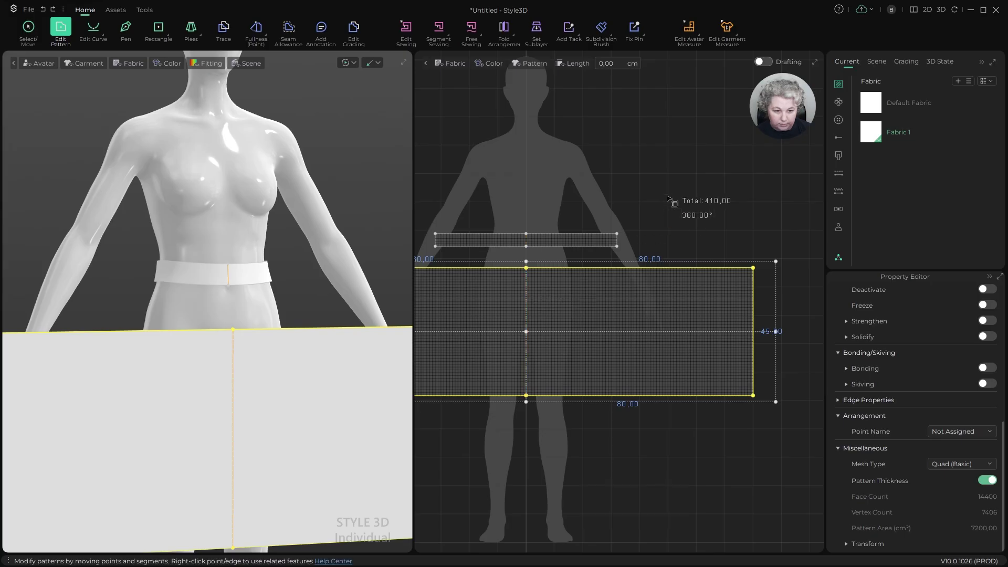
click(693, 169)
Step: Show the avatar's arrangement points and wrap the panel around the body from the front-centre point just below the waist strip
scroll(648, 167, down, 5)
scroll(275, 257, down, 5)
alt+drag(276, 265, 259, 288)
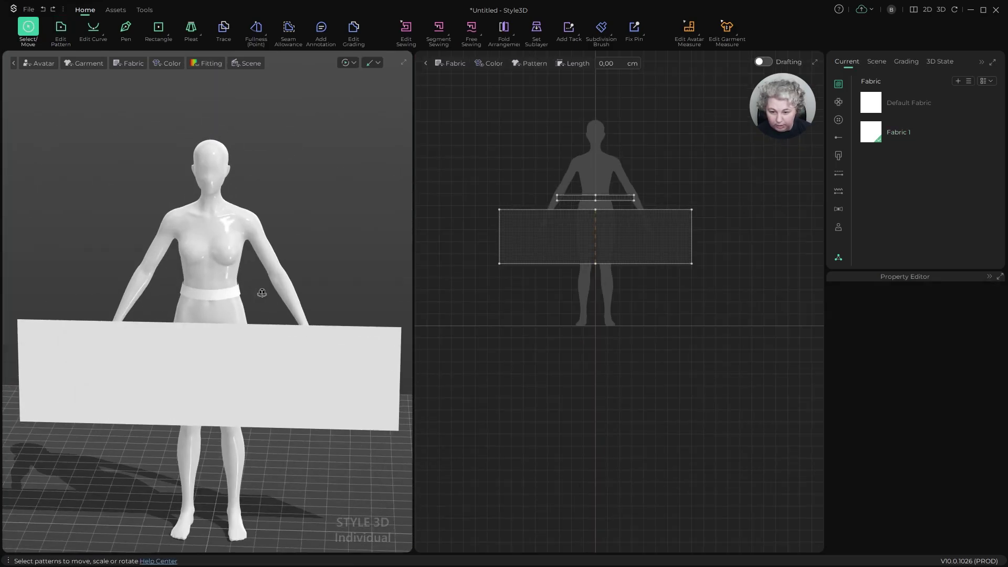
scroll(243, 284, up, 2)
scroll(243, 283, up, 2)
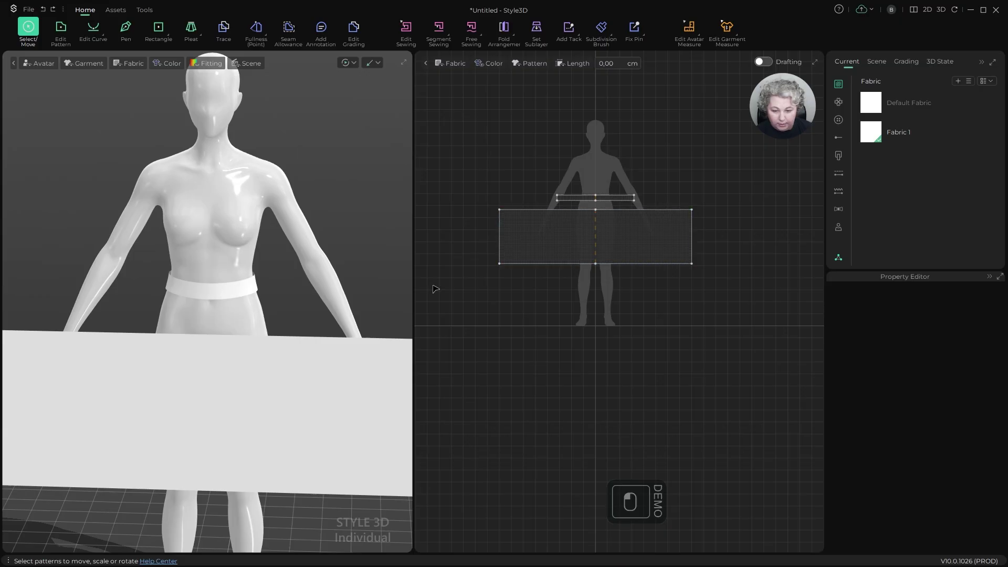
scroll(288, 304, up, 3)
alt+drag(338, 308, 382, 305)
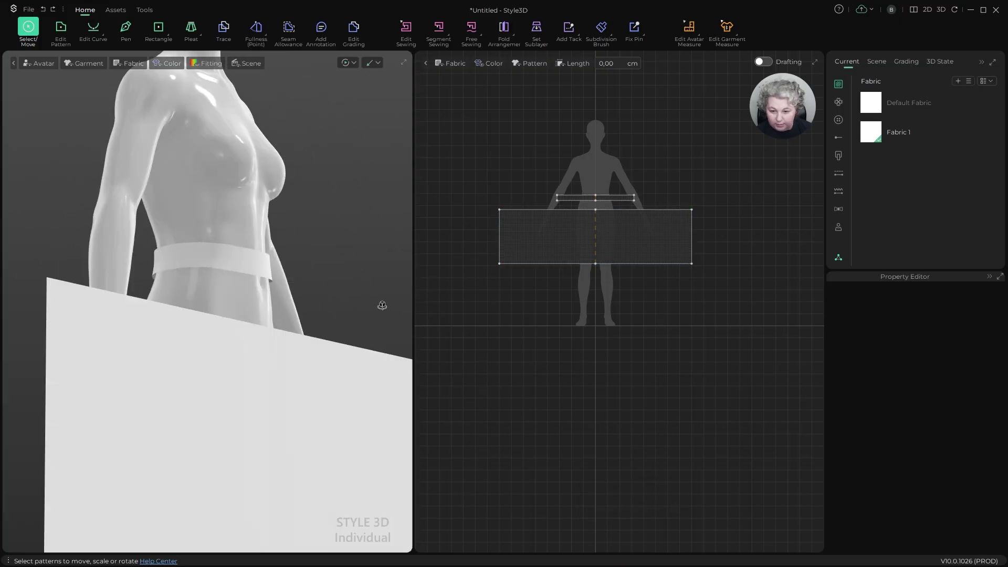
right_drag(382, 305, 320, 297)
scroll(320, 297, down, 5)
alt+right_drag(299, 330, 241, 261)
scroll(240, 310, up, 2)
click(238, 313)
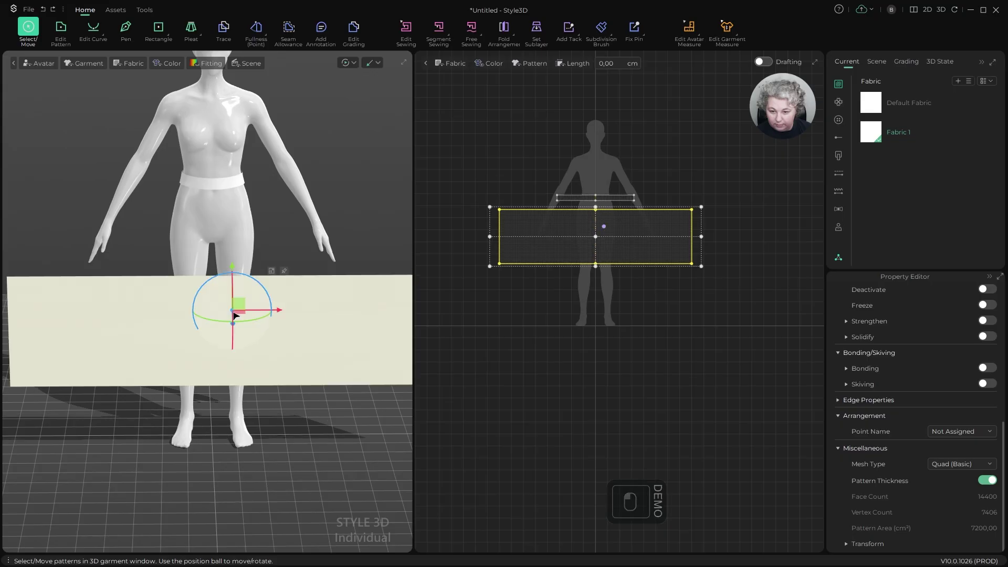
key(shift+f)
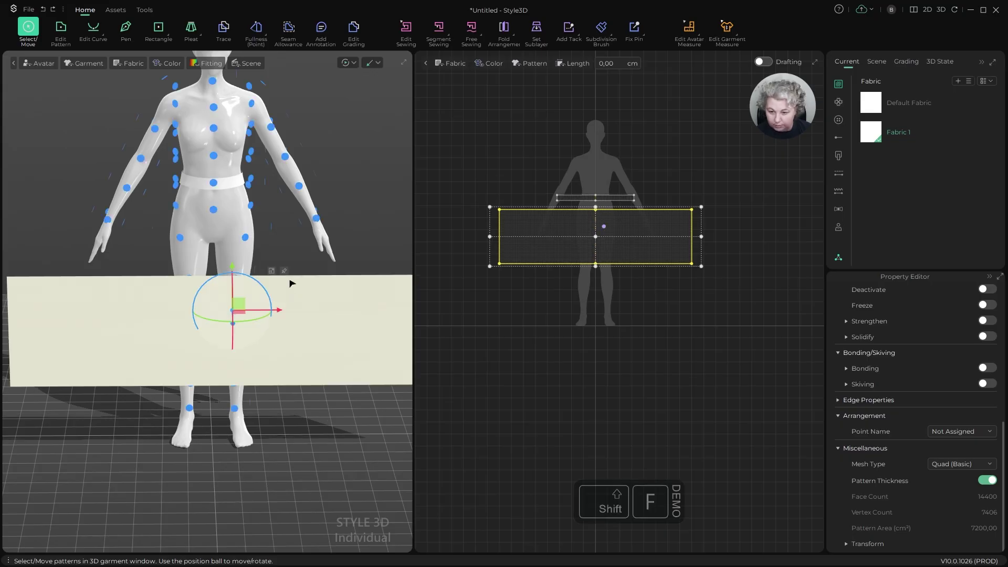
click(216, 209)
Step: Set the panel's arrangement offset to 100 and lower the panel in 3D so its upper edge sits below the waist strip
alt+right_drag(216, 209, 326, 281)
scroll(985, 461, down, 4)
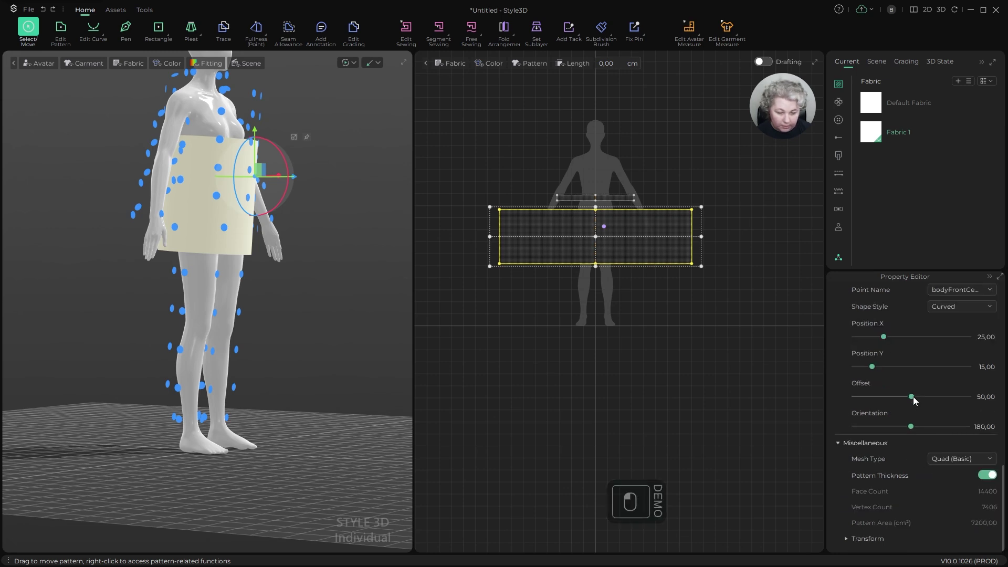
drag(931, 398, 969, 397)
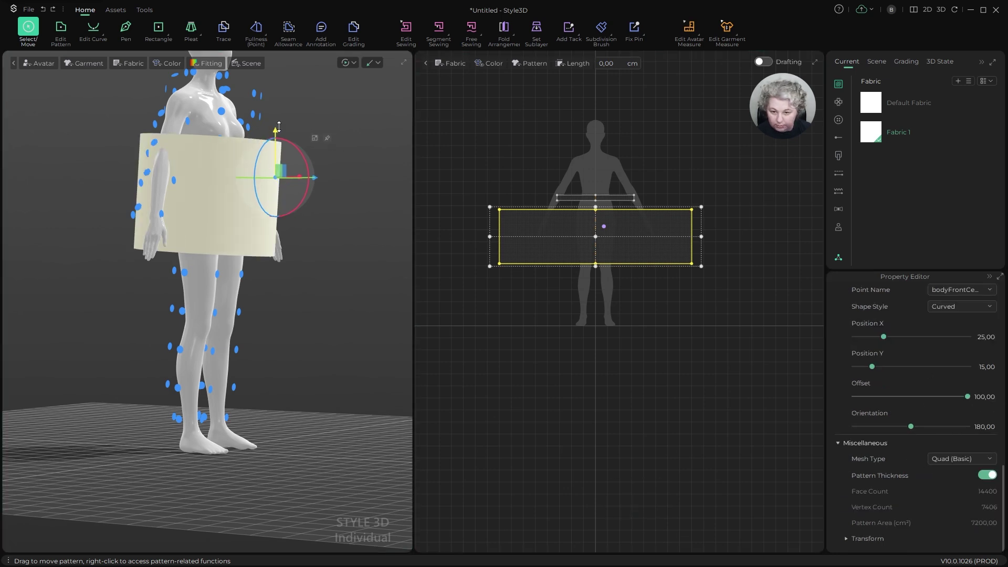
drag(275, 131, 268, 171)
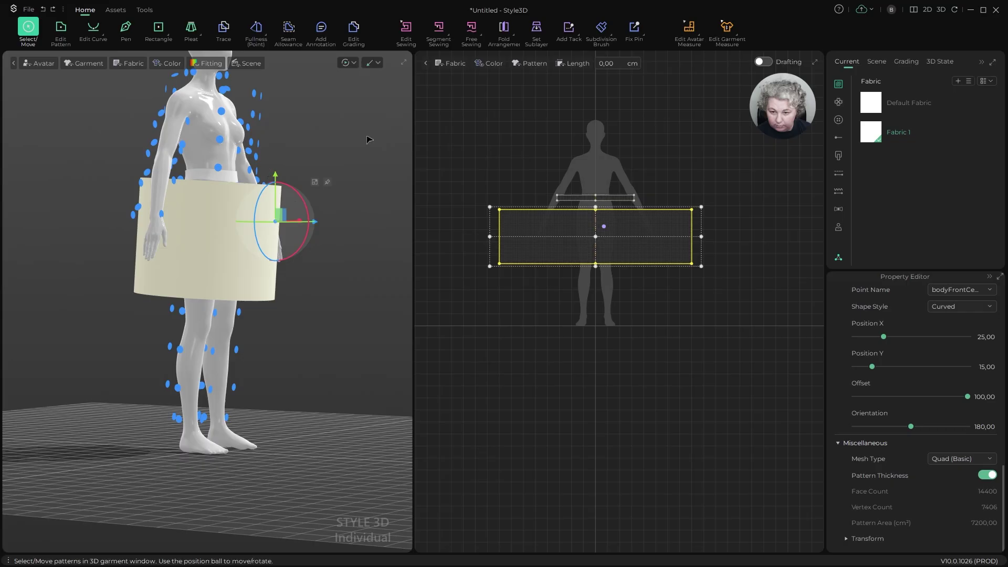
alt+right_drag(344, 152, 370, 163)
Step: Sew the panel's two 45 cm outer side edges together with Segment Sewing
scroll(715, 188, up, 4)
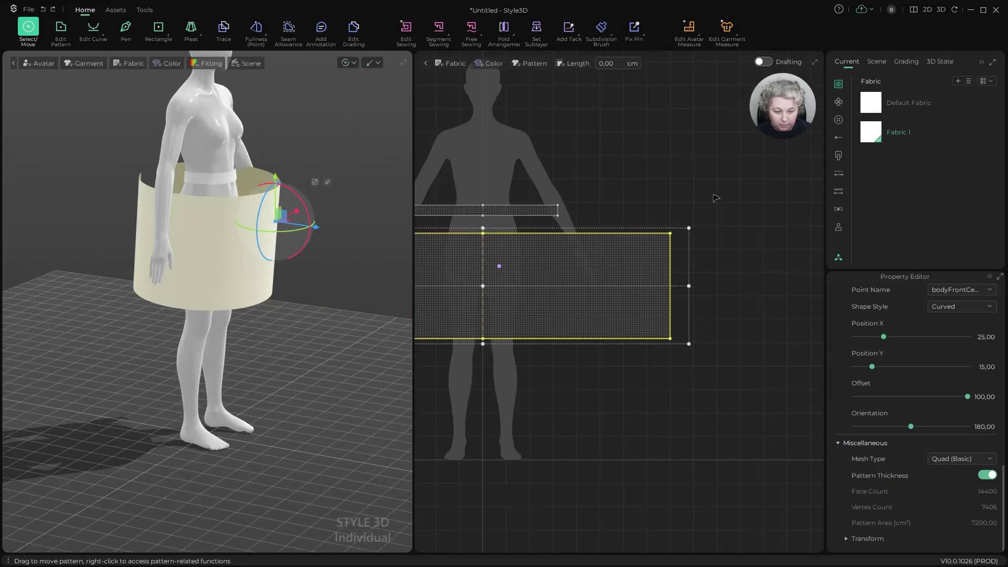
scroll(717, 198, down, 7)
key(n)
click(707, 219)
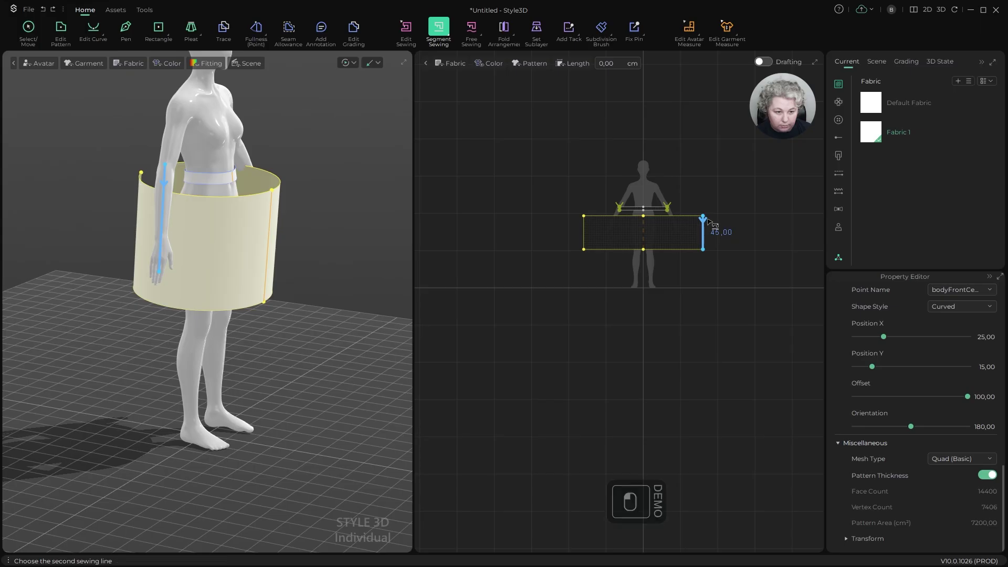
click(586, 226)
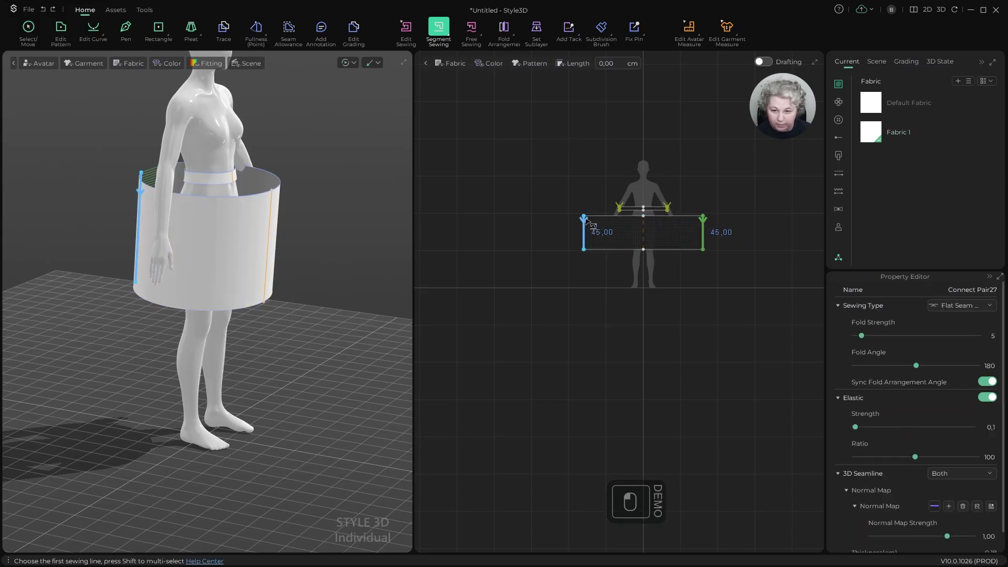
Step: Examine from the front how the sewn panel sits around the avatar and below the waist strip
key(z)
scroll(321, 178, up, 3)
key(q)
click(366, 171)
alt+drag(367, 171, 323, 169)
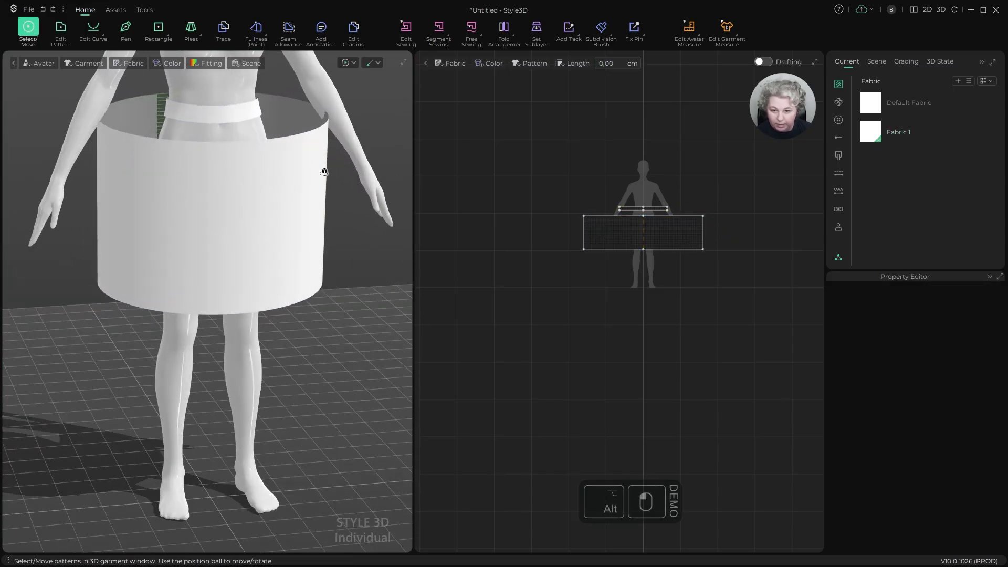
alt+right_drag(323, 169, 276, 257)
alt+drag(313, 267, 211, 260)
click(252, 237)
scroll(238, 274, down, 3)
scroll(278, 254, up, 3)
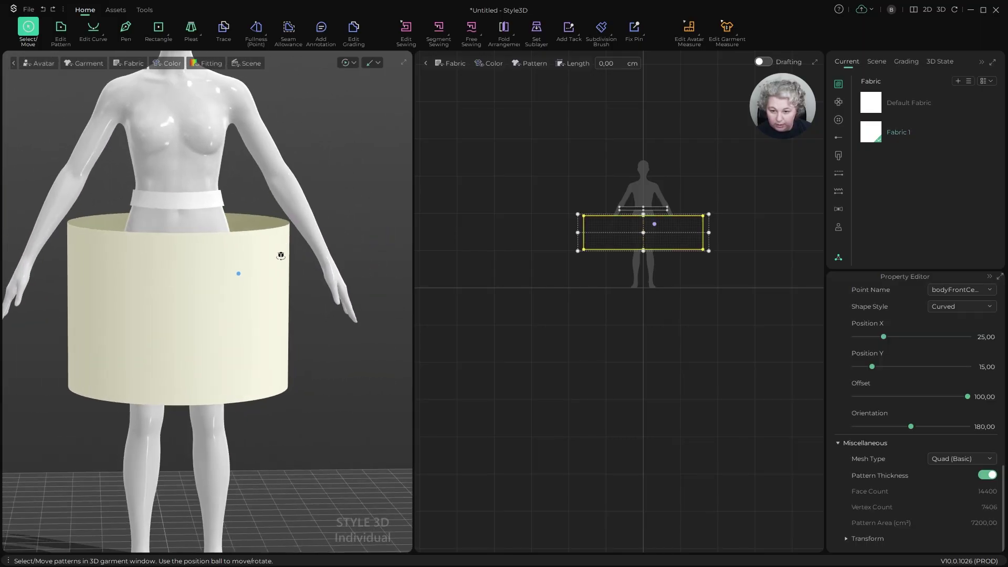
alt+middle_drag(301, 239, 271, 297)
Step: Sew the panel's upper edge to the waist strip's lower edge with Segment Sewing
scroll(703, 183, up, 10)
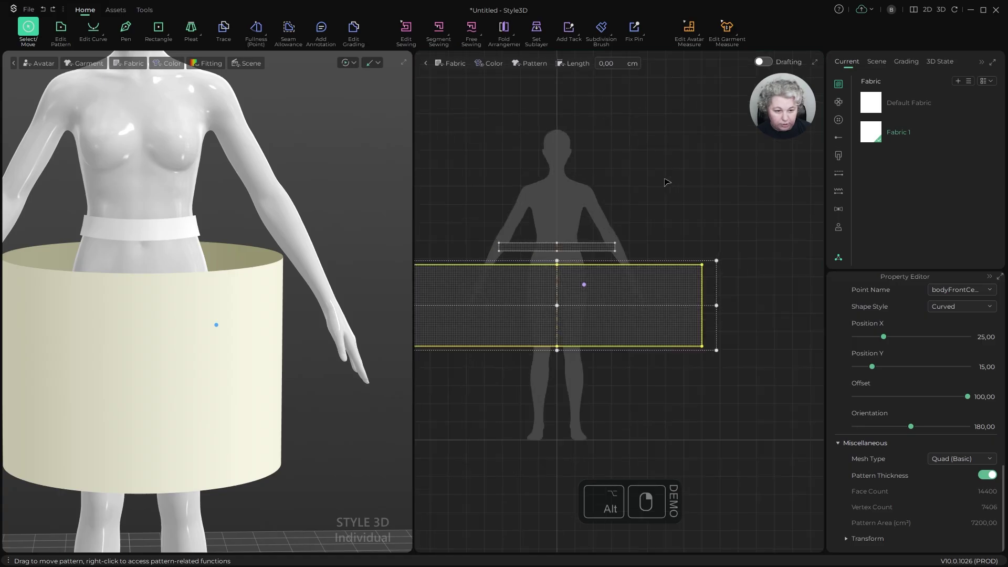
click(649, 265)
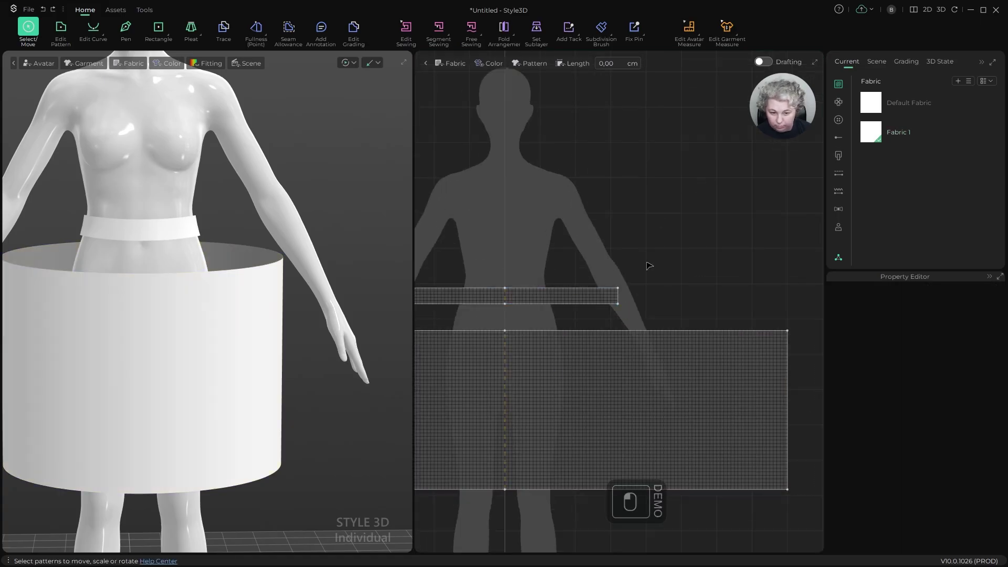
key(n)
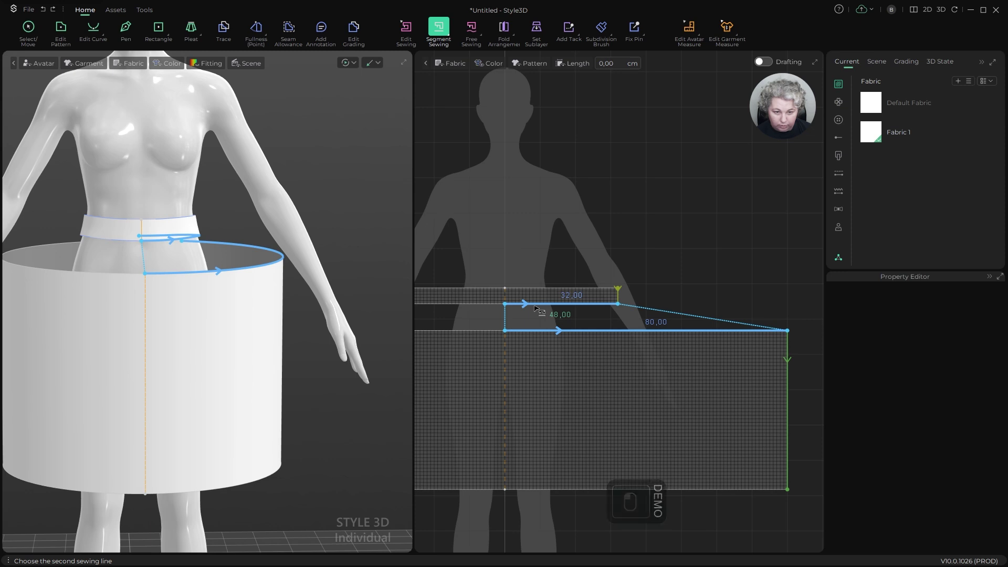
click(635, 253)
key(a)
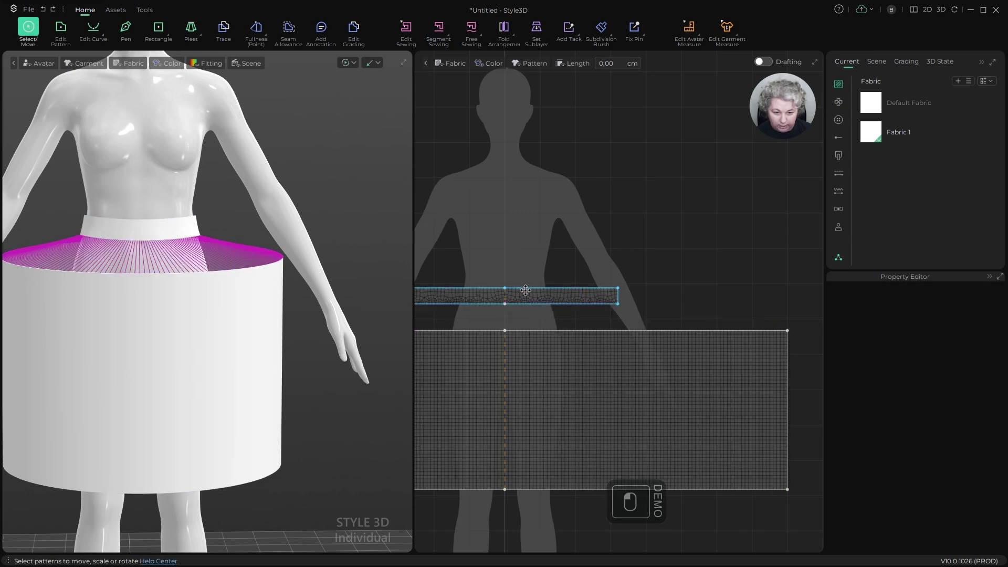
Step: Freeze the waist strip and run the simulation so the panel drapes from it as a gathered skirt
click(520, 293)
key(ctrl+k)
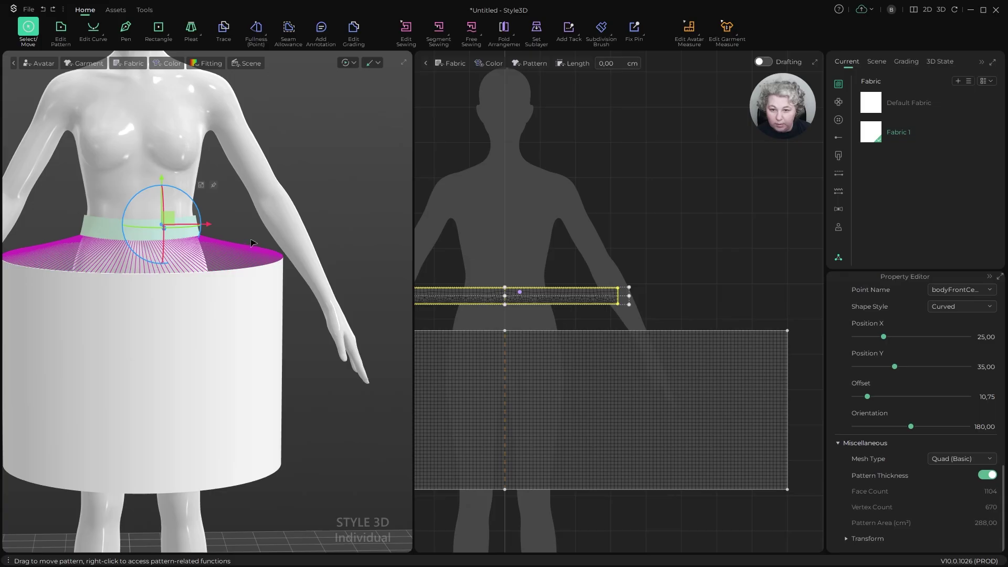
key(space)
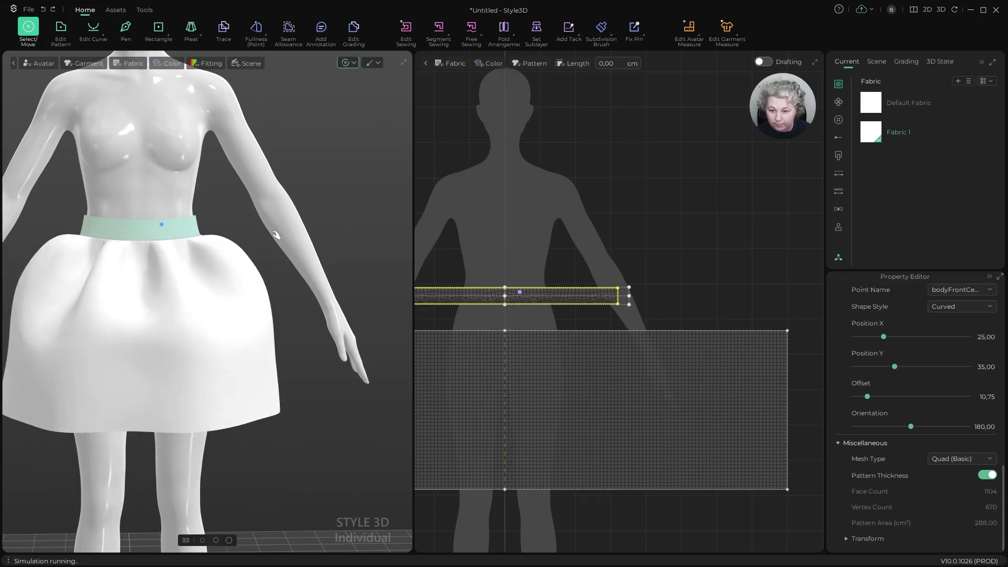
scroll(235, 295, down, 2)
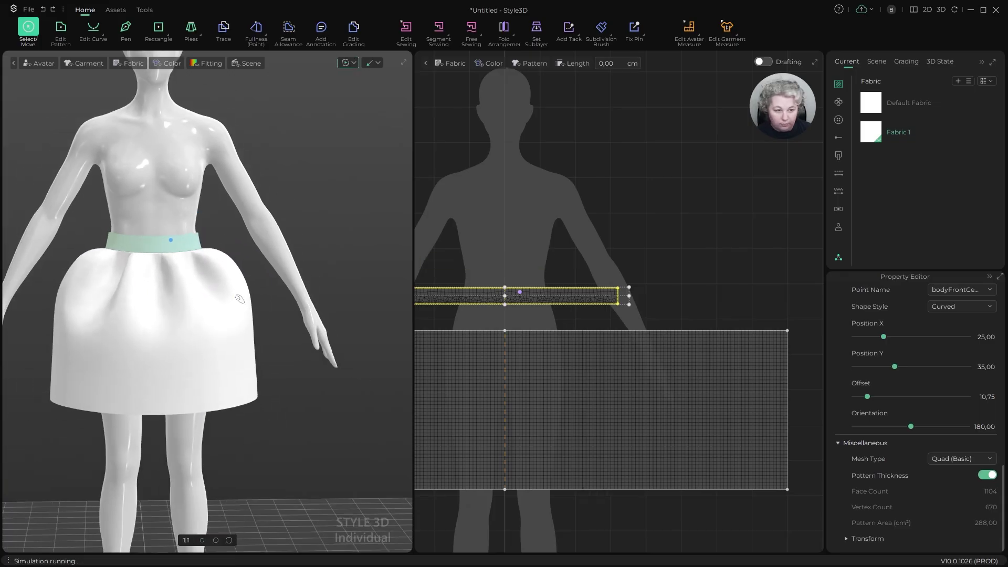
mouse_move(234, 295)
alt+mouse_down()
mouse_move(208, 309)
mouse_move(134, 306)
mouse_move(239, 299)
alt+mouse_up()
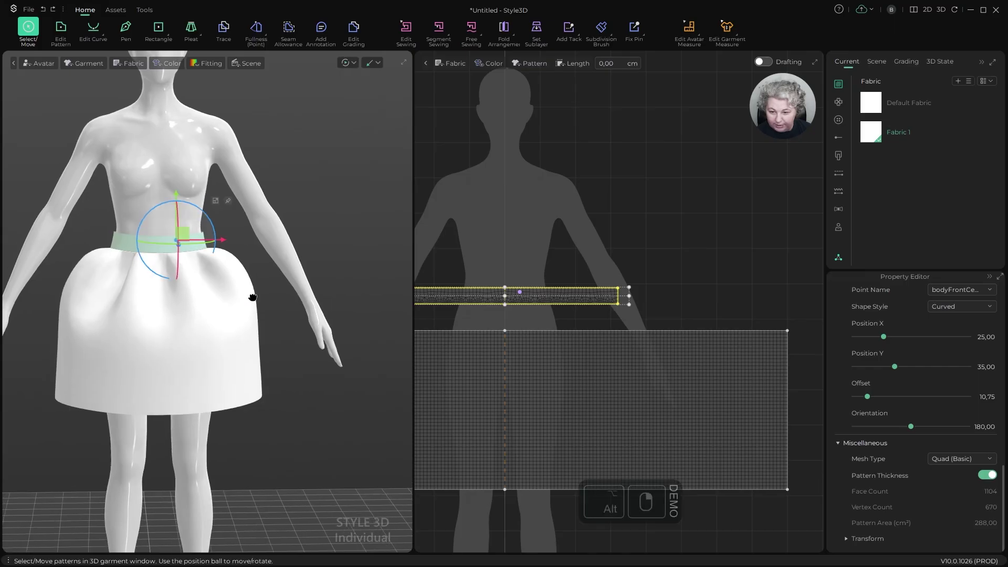
alt+right_drag(252, 297, 325, 293)
alt+drag(334, 315, 320, 347)
click(657, 209)
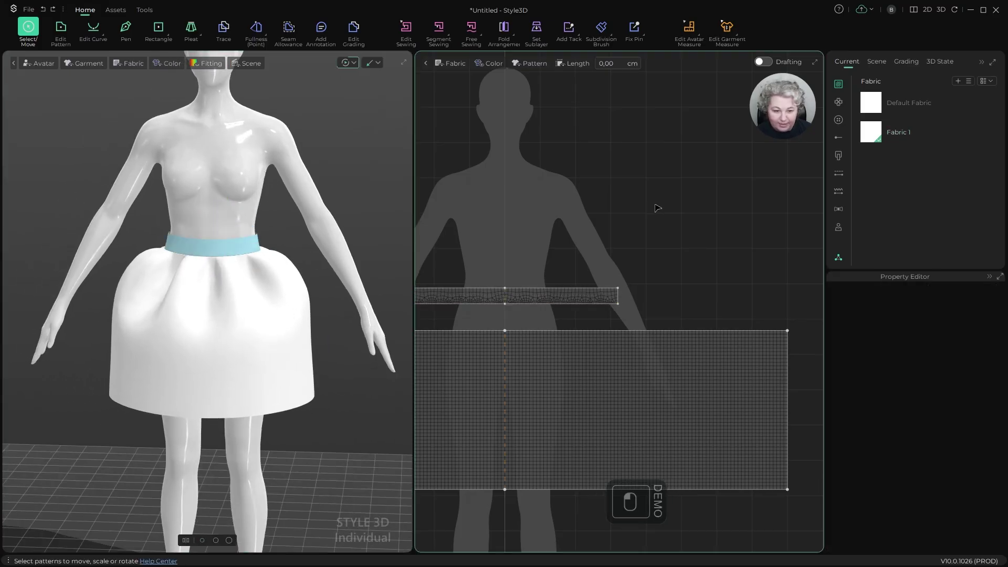
Step: Assign Default Fabric to the skirt panel, let the simulation drape it again, and stop the simulation
click(573, 393)
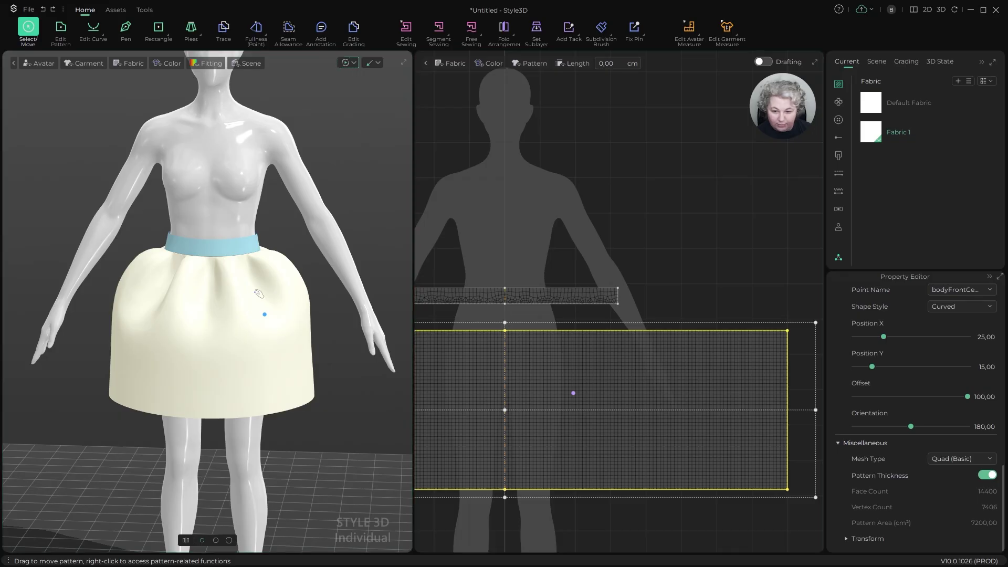
click(879, 103)
drag(641, 368, 642, 367)
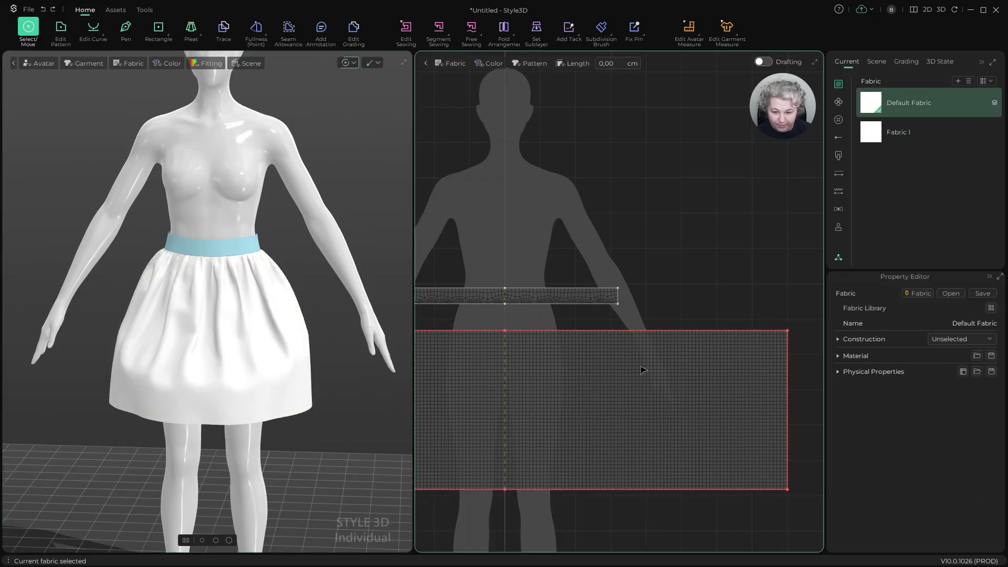
scroll(306, 313, up, 5)
mouse_move(336, 296)
alt+mouse_down()
mouse_move(126, 293)
mouse_move(329, 303)
alt+mouse_up()
scroll(269, 237, up, 2)
key(space)
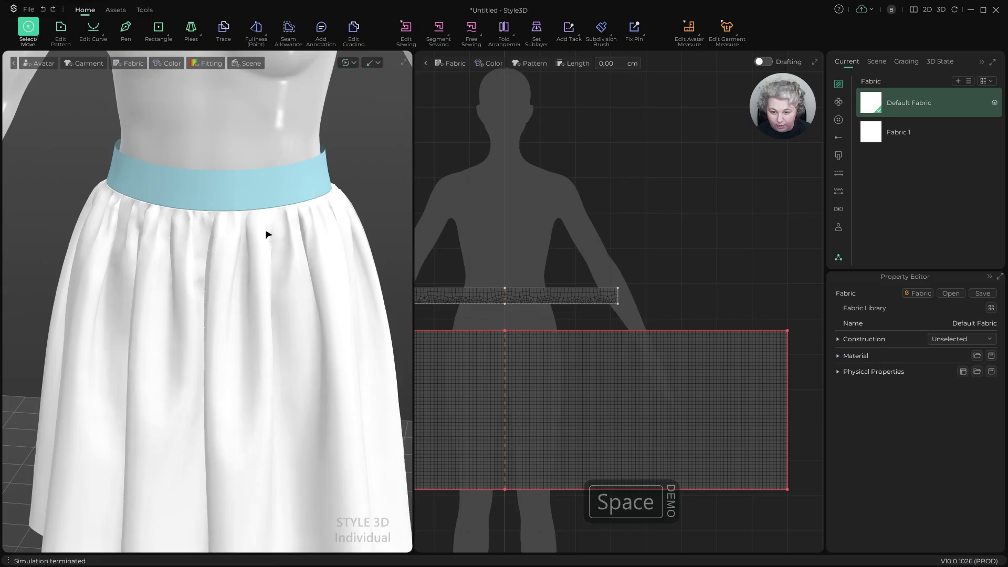
Step: Examine the frozen waist strip and the skirt's gathers below it up close in the 3D view
scroll(267, 233, down, 3)
key(a)
click(344, 189)
scroll(294, 223, up, 2)
mouse_move(235, 266)
alt+mouse_down()
mouse_move(247, 267)
mouse_move(236, 250)
alt+mouse_up()
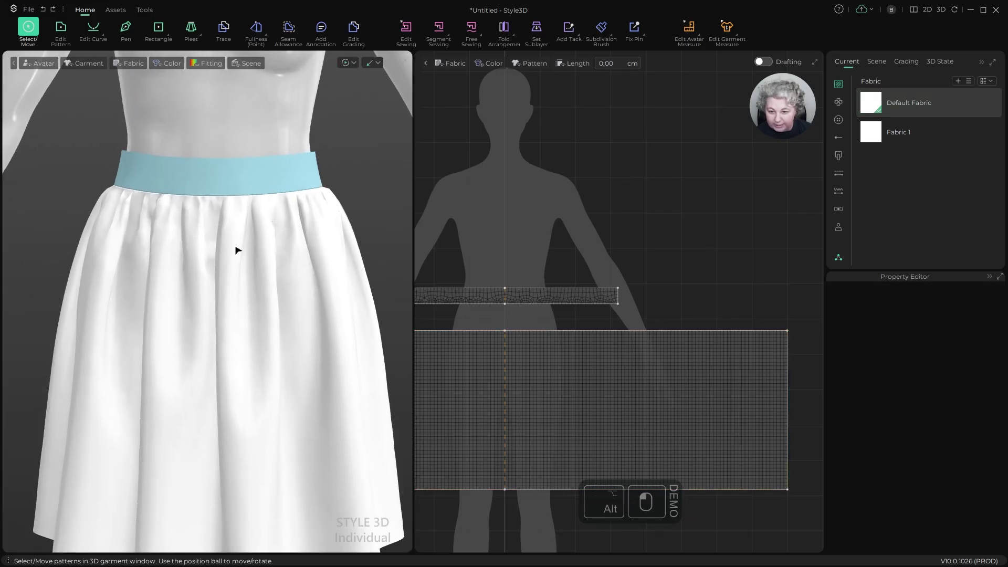
click(134, 177)
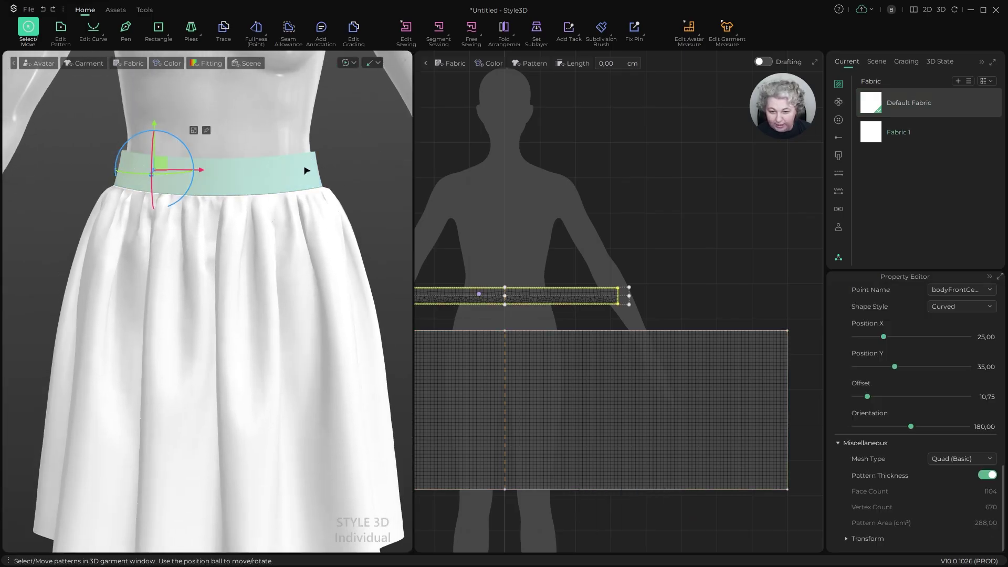
alt+drag(278, 171, 233, 197)
key(z)
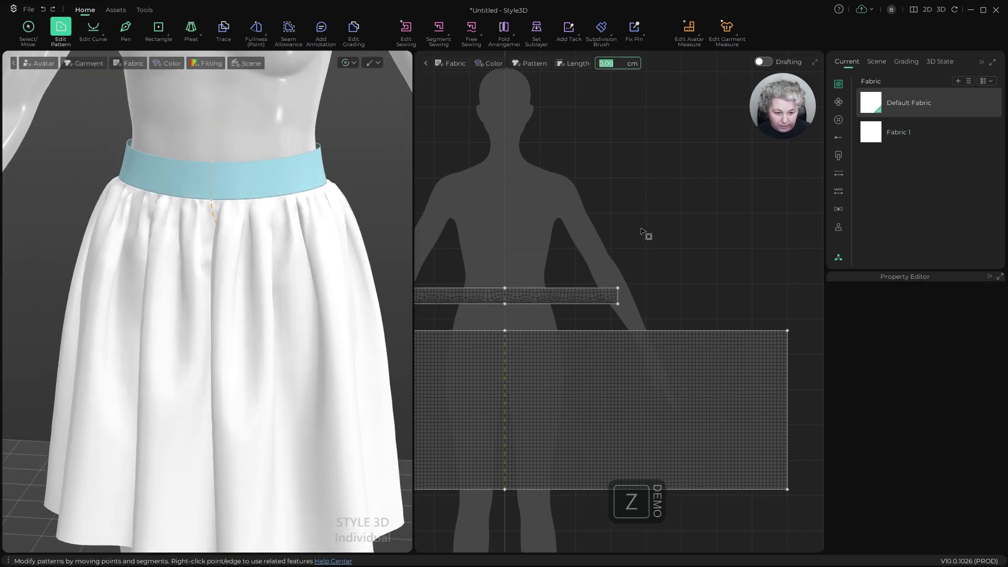
Step: Move the skirt panel farther down from the waist strip in the 2D pattern view and deselect it
scroll(651, 227, down, 3)
key(a)
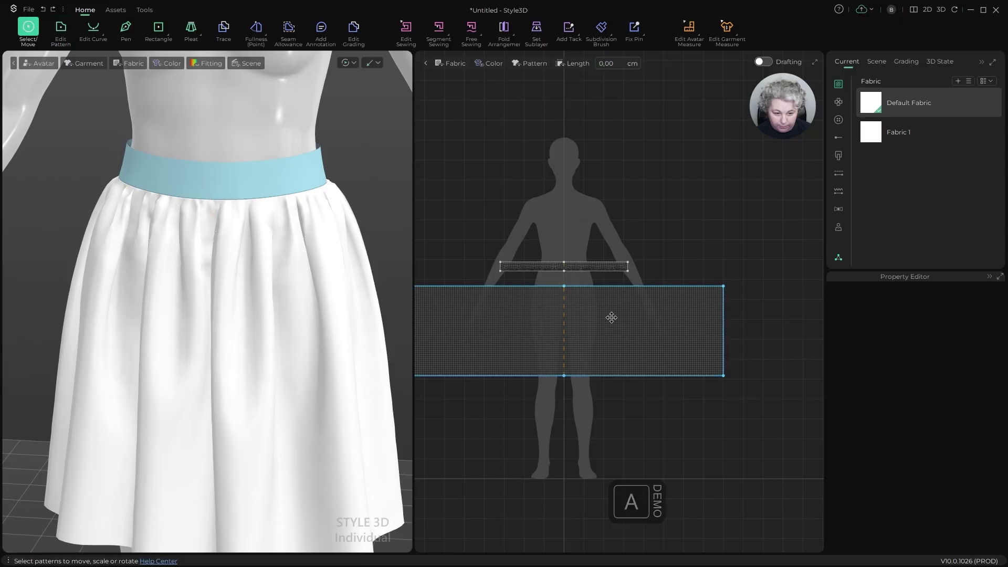
drag(612, 339, 612, 366)
click(612, 281)
Step: Copy the skirt panel and paste the duplicate straight above the original in the 2D pattern view, offset about 18 cm, and deselect it
scroll(617, 299, up, 3)
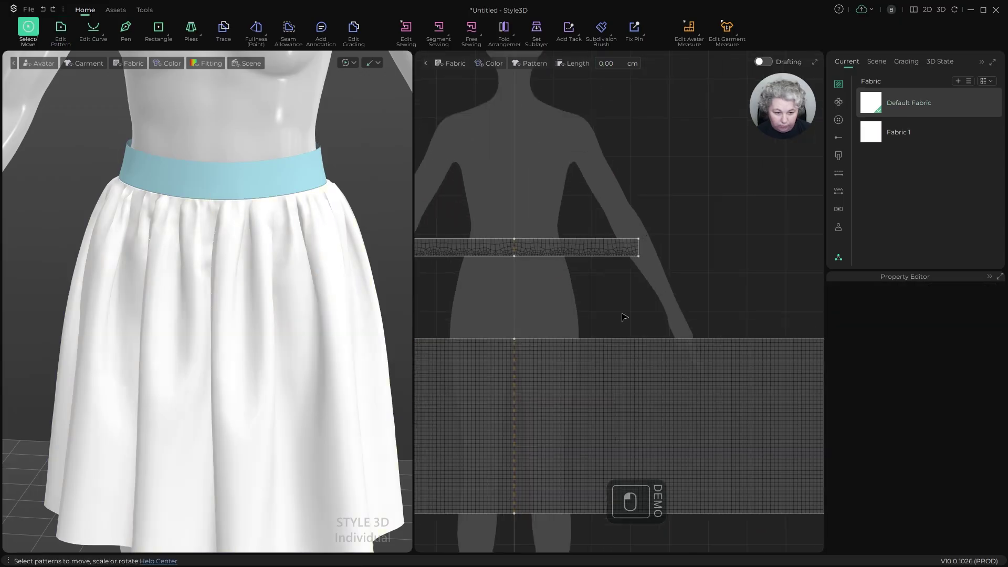
click(599, 356)
scroll(604, 353, down, 4)
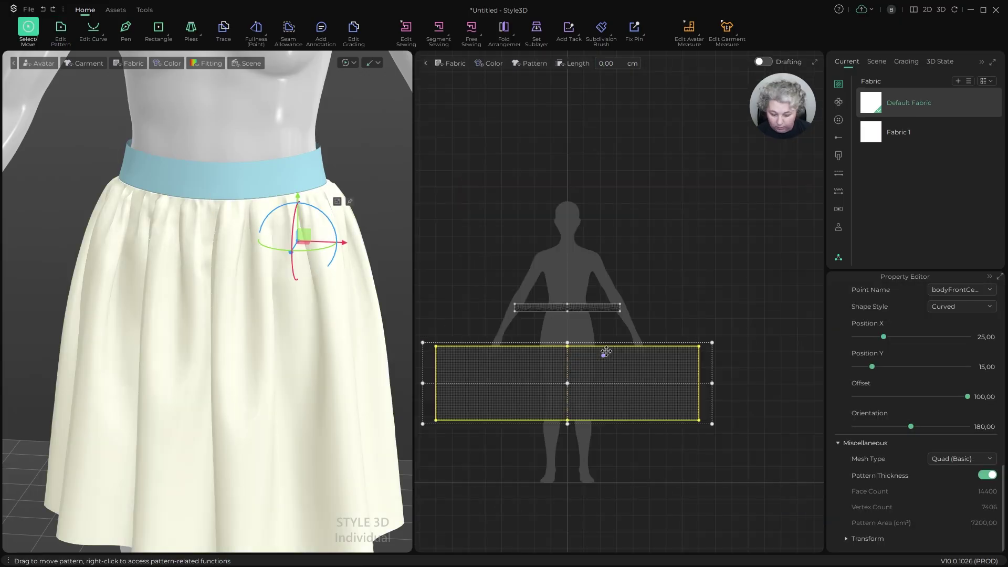
key(ctrl+c)
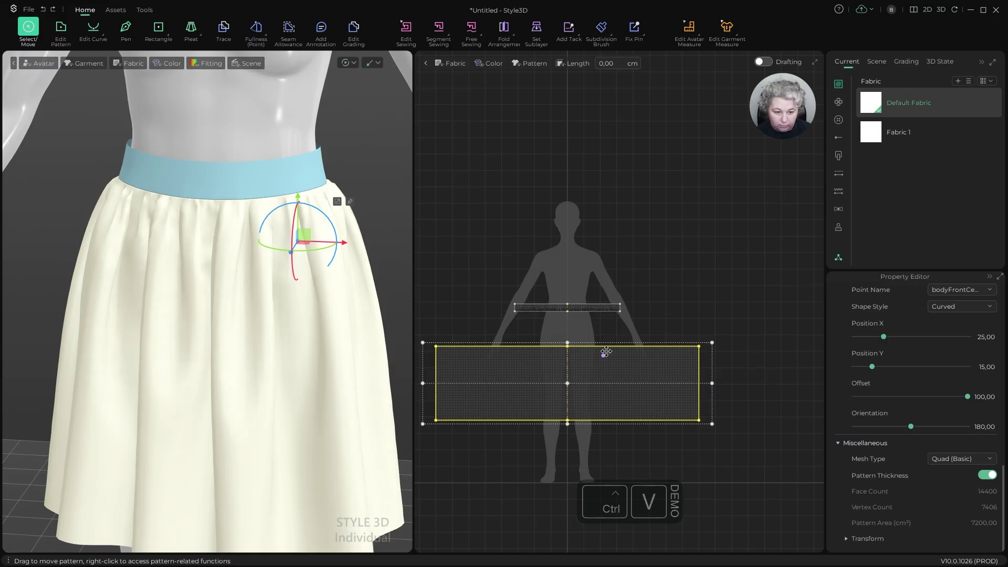
key(ctrl+v)
shift+click(557, 354)
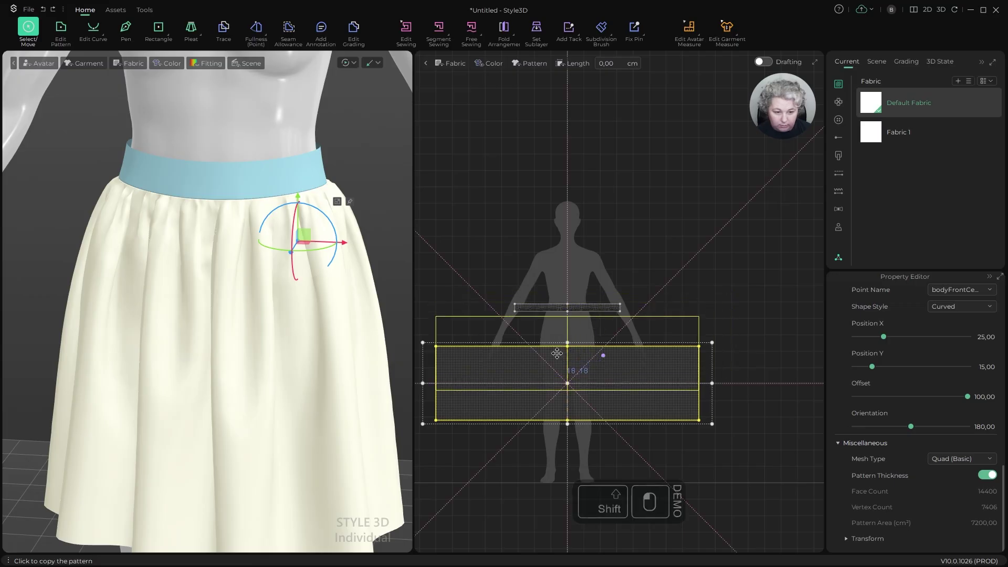
key(z)
click(567, 409)
scroll(569, 440, up, 5)
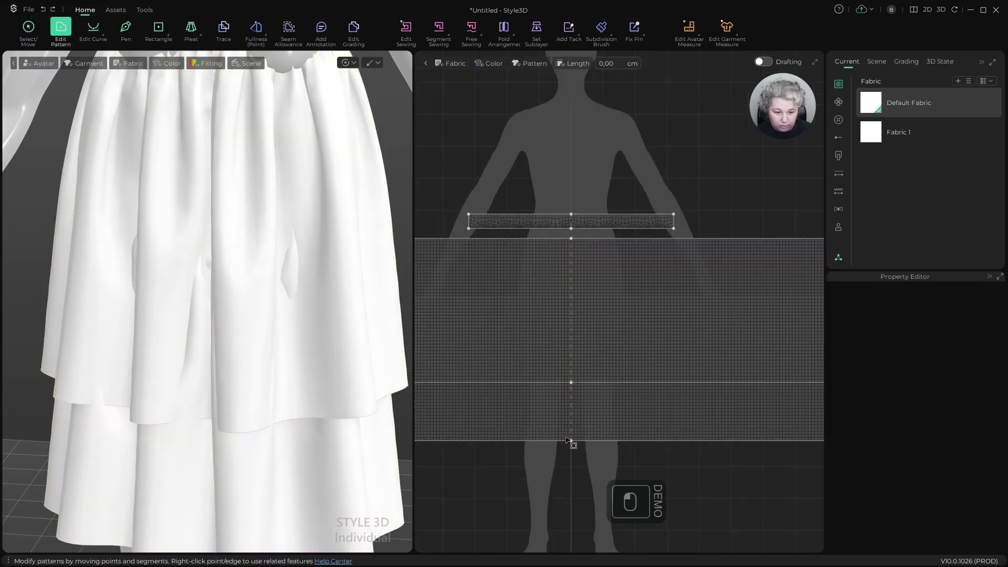
Step: Scale the duplicated skirt panel's height to 4.5 cm from its lower edge, keeping its upper edge in place
key(a)
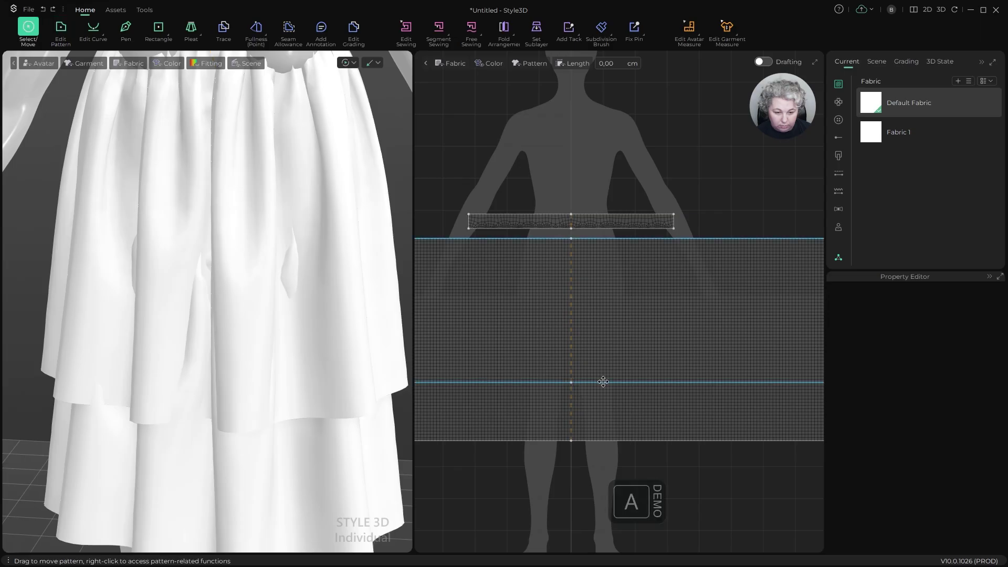
click(599, 382)
scroll(580, 383, down, 2)
drag(574, 388, 575, 303)
right_click(576, 302)
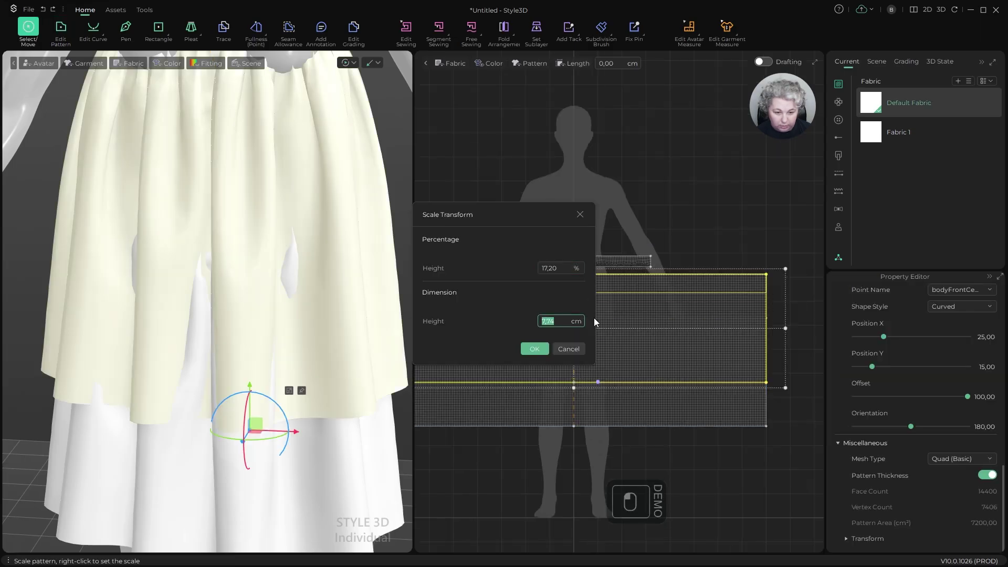
text(5)
key(Return)
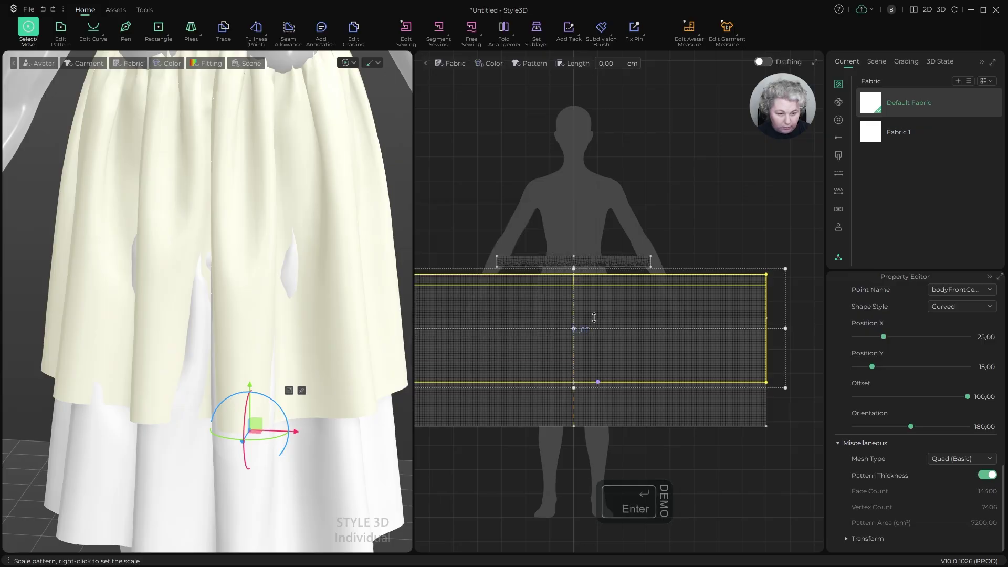
Step: Move the narrow gathered strip straight down in the 3D view so it surrounds the waist strip
key(a)
scroll(277, 285, down, 3)
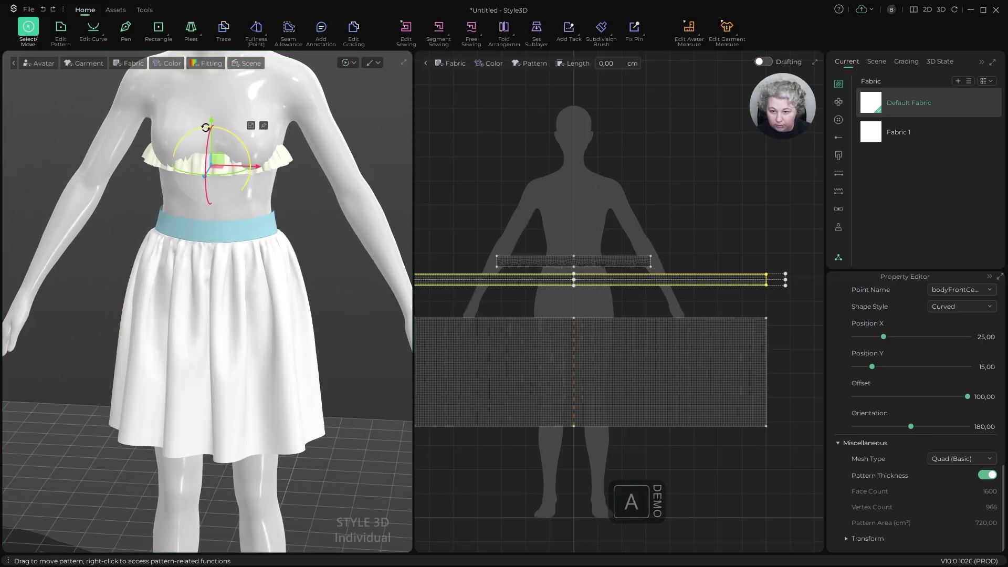
drag(212, 120, 211, 186)
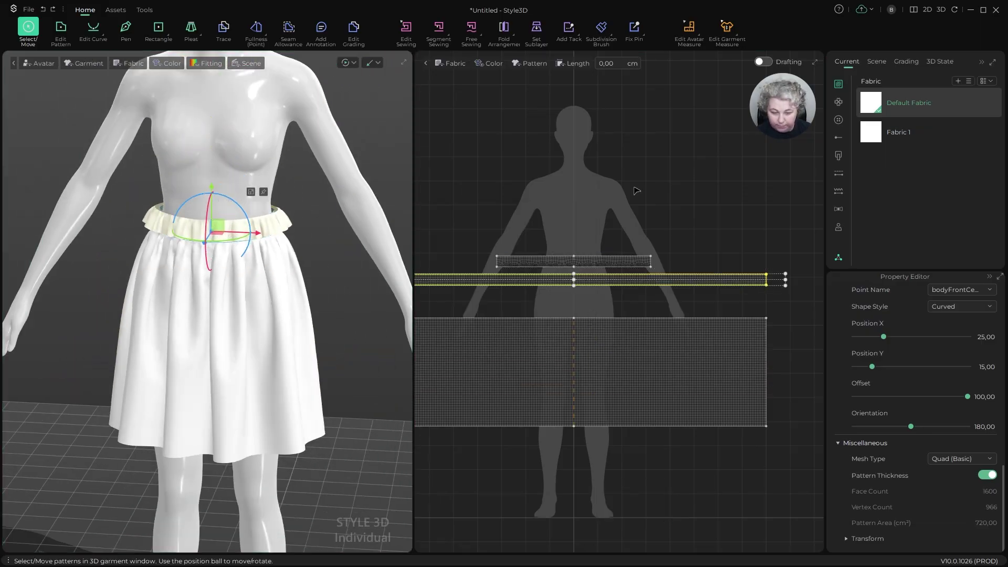
Step: Sew the narrow strip's lower edge to the skirt panel's upper edge with Segment Sewing
scroll(641, 322, up, 5)
key(z)
scroll(637, 243, down, 4)
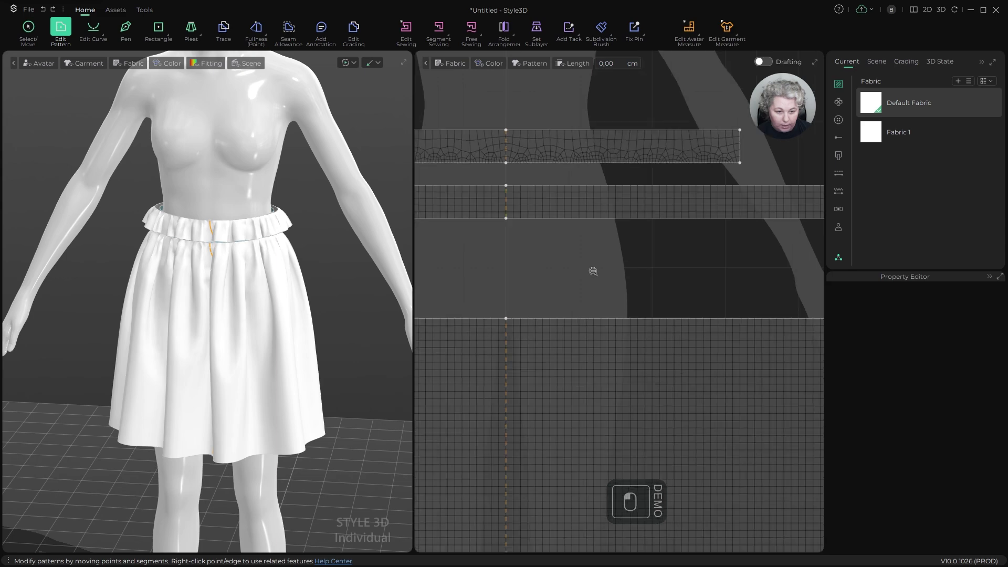
scroll(599, 244, up, 3)
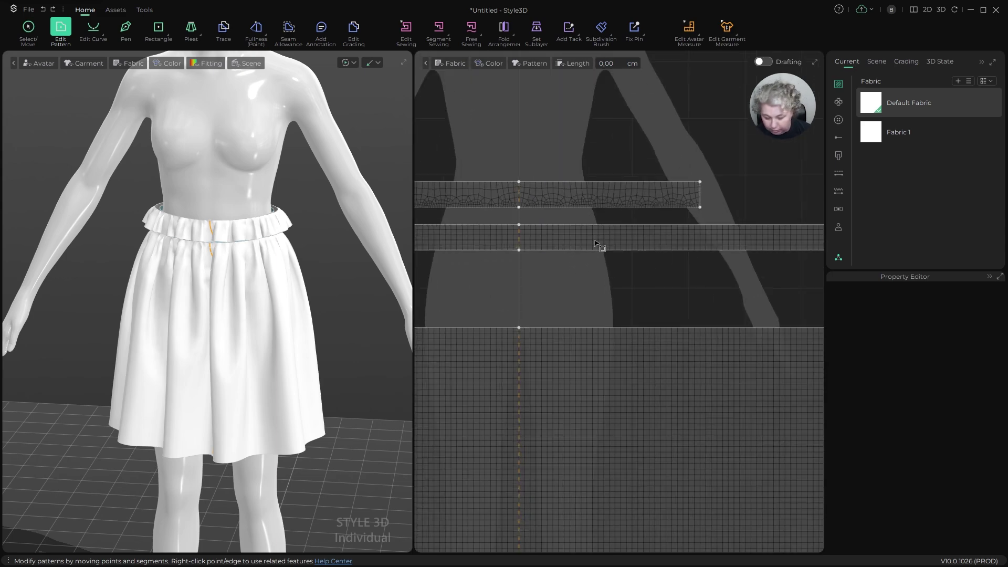
key(n)
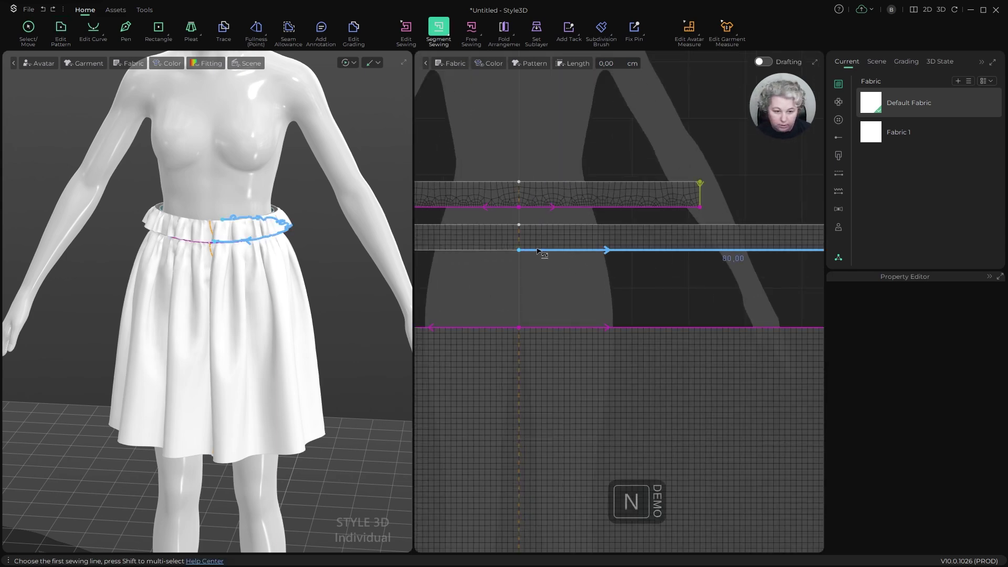
click(528, 326)
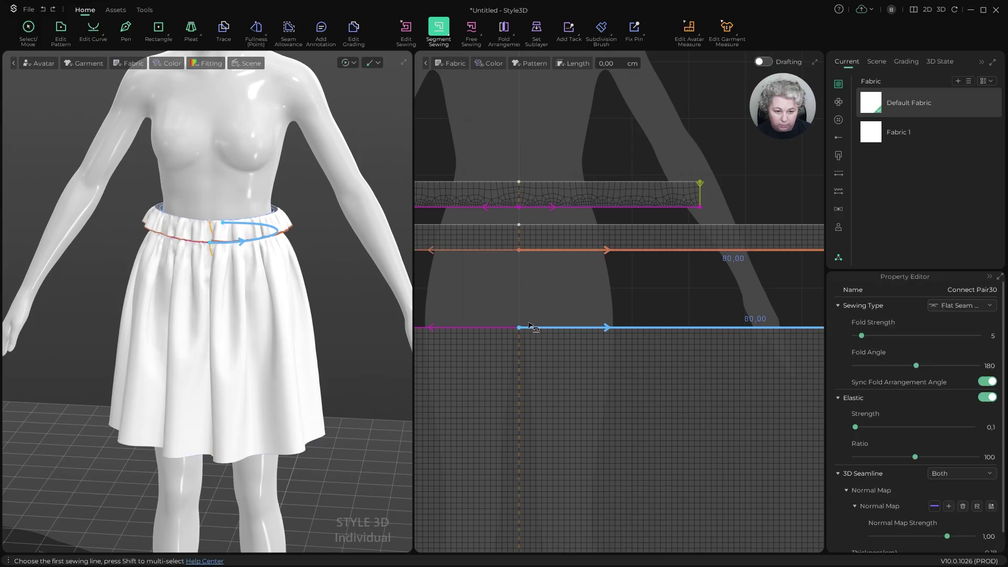
key(a)
click(600, 287)
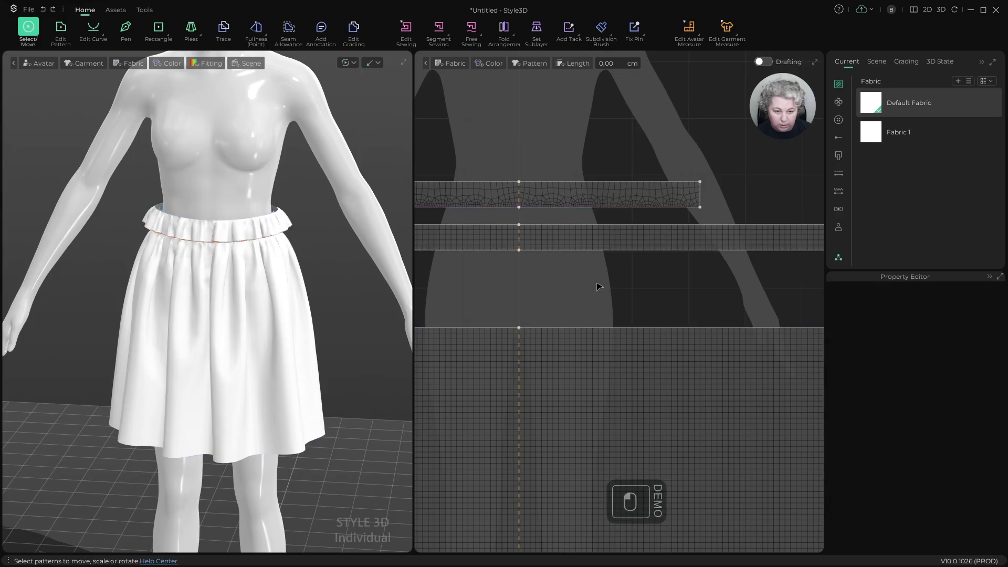
Step: Delete the existing seam between the waist strip's lower edge and the skirt panel's upper edge
key(b)
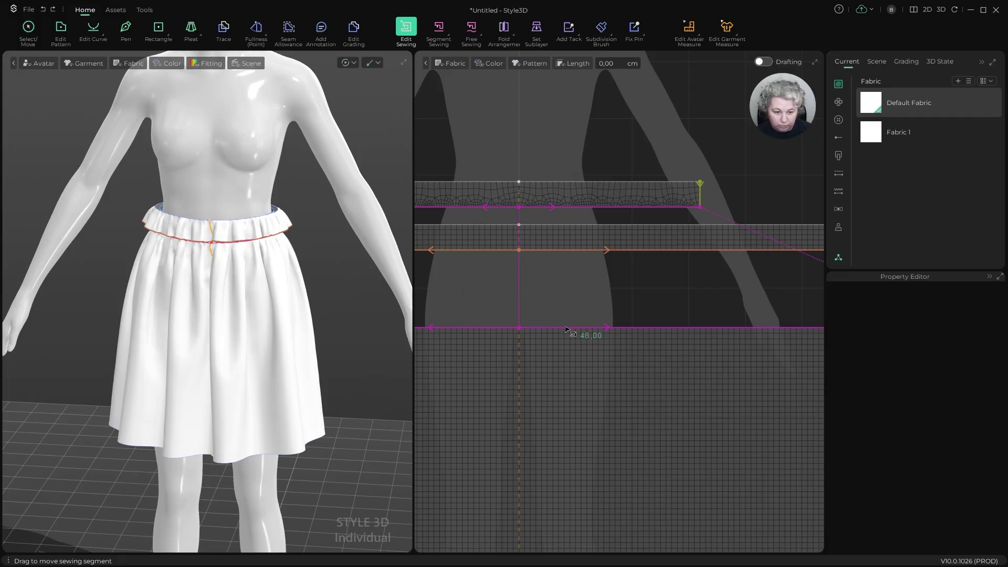
click(574, 209)
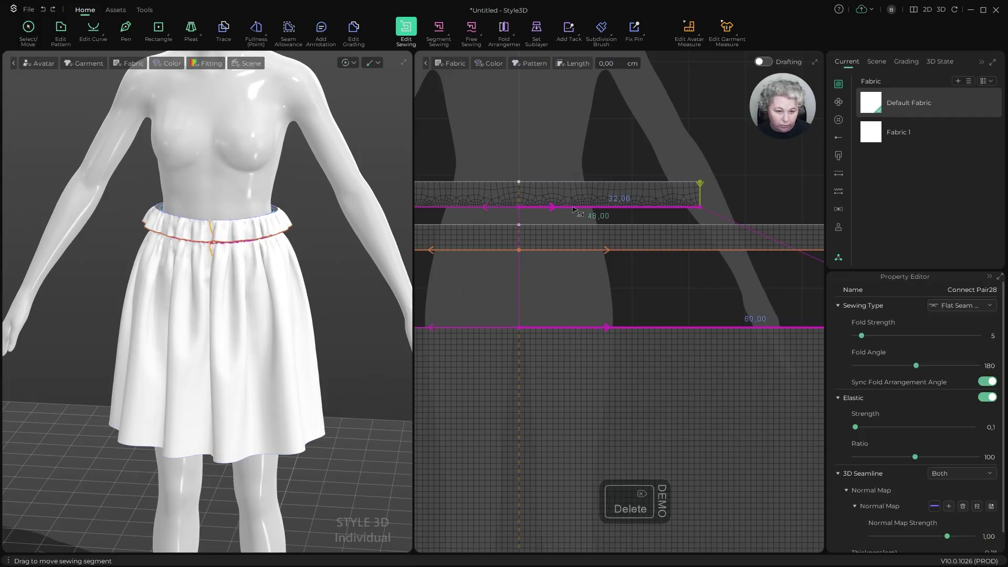
key(a)
click(551, 189)
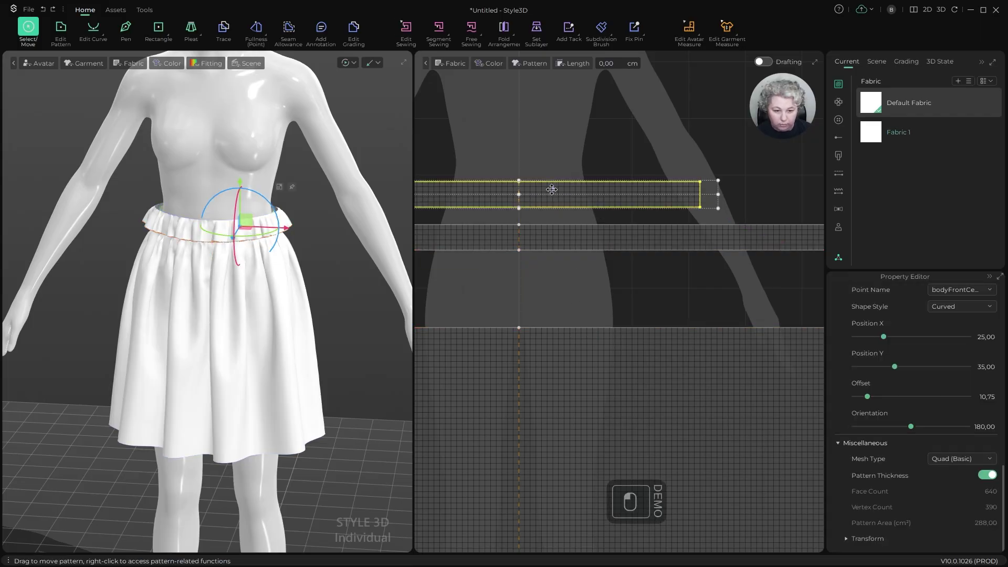
key(Escape)
Step: Sew the long narrow strip's lower and upper edges to the waist strip's matching lower and upper edges with Segment Sewing
key(n)
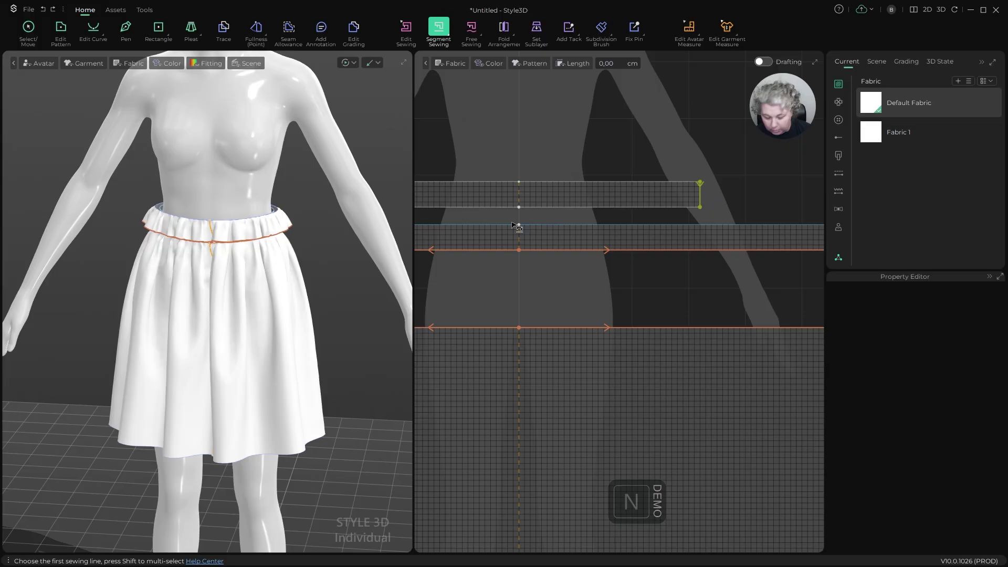
click(540, 251)
click(534, 209)
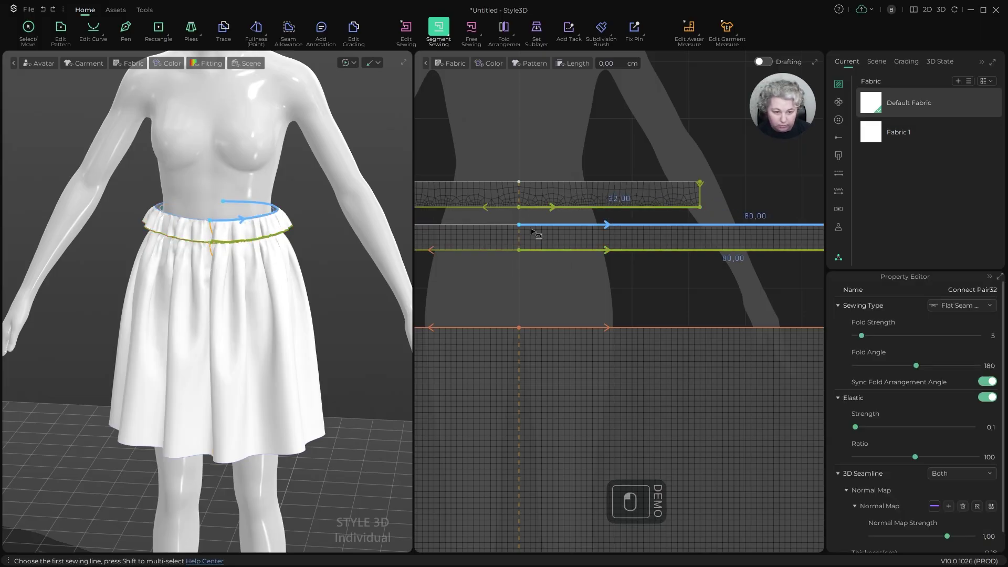
scroll(530, 191, down, 3)
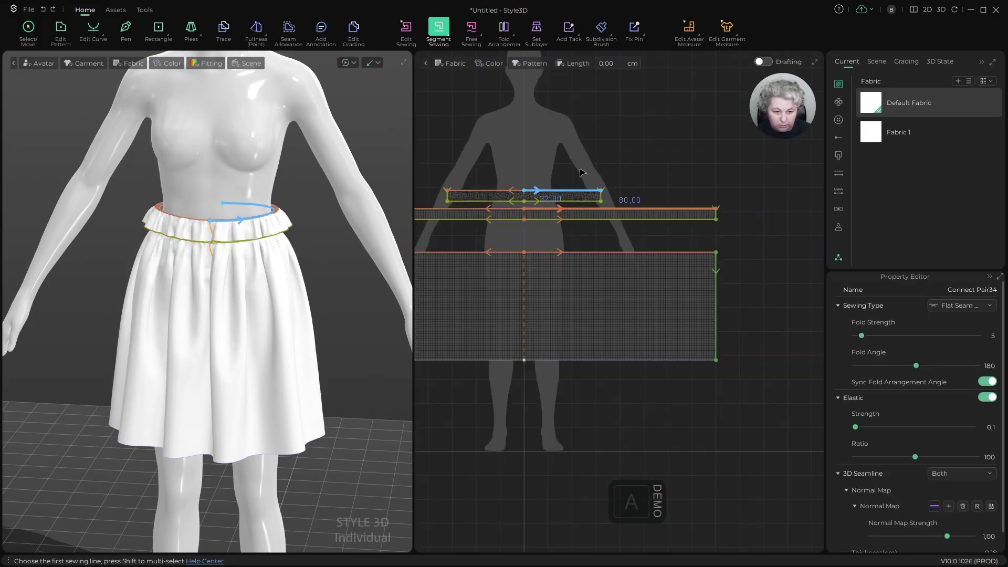
key(a)
scroll(631, 201, up, 2)
scroll(631, 202, down, 3)
scroll(624, 210, up, 3)
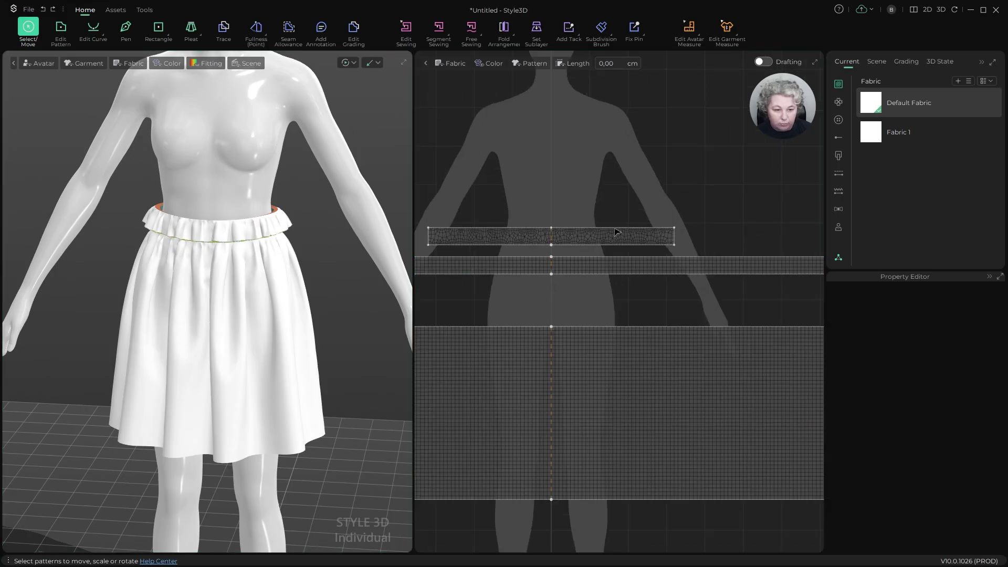
Step: Set a sublayer relation with the long narrow strip as the outer layer over the waist strip
alt+drag(252, 192, 266, 301)
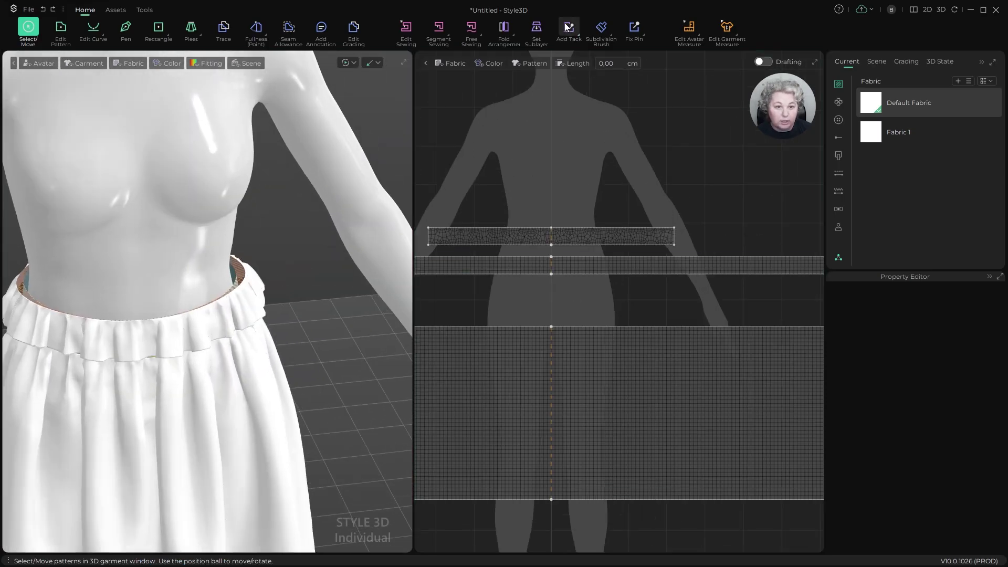
scroll(614, 202, down, 2)
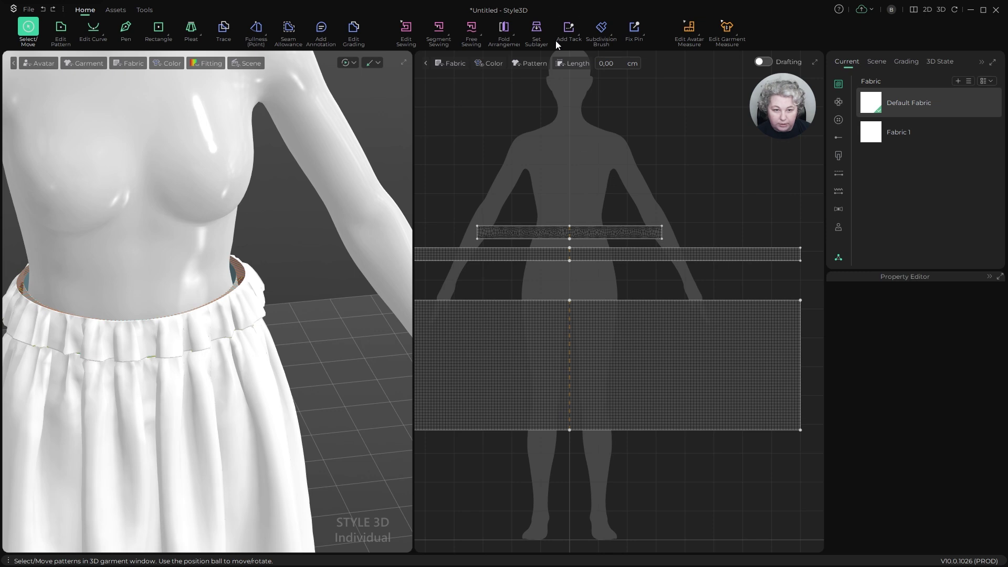
click(691, 257)
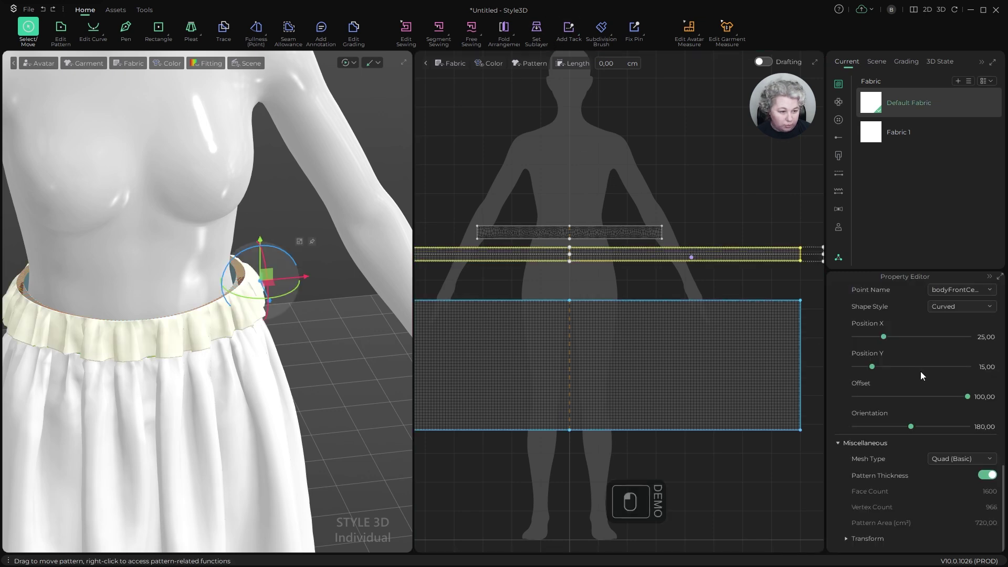
scroll(921, 375, up, 10)
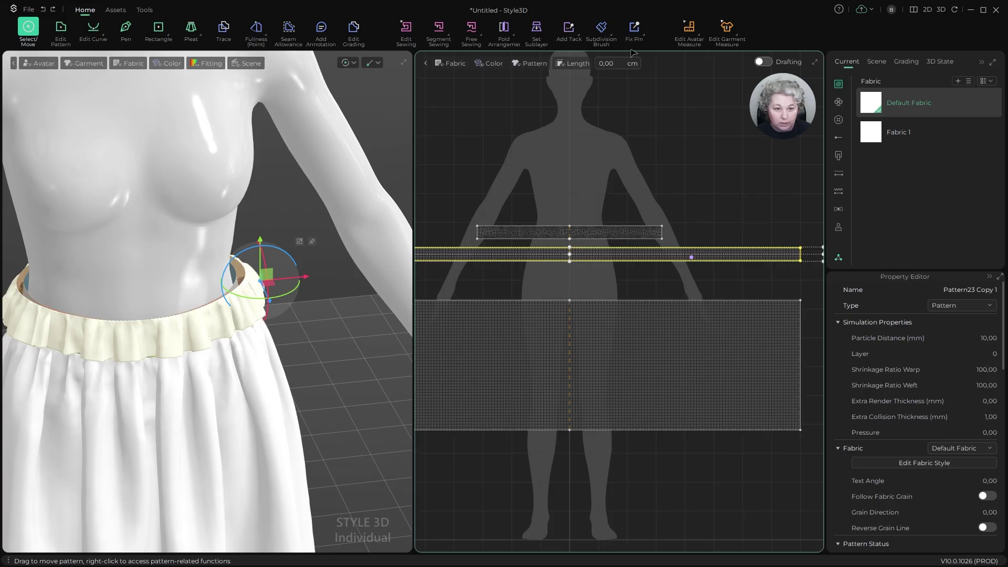
click(536, 31)
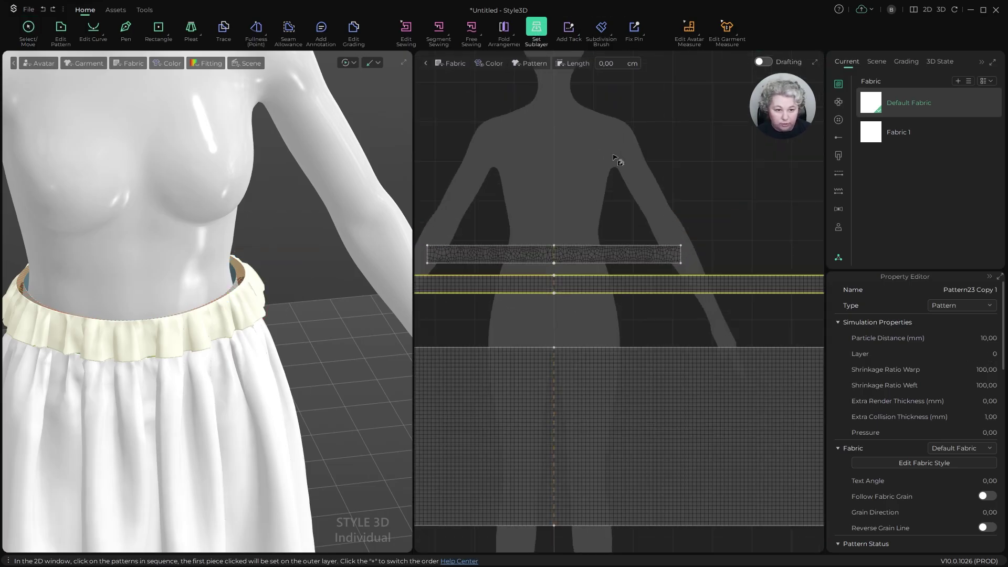
click(596, 289)
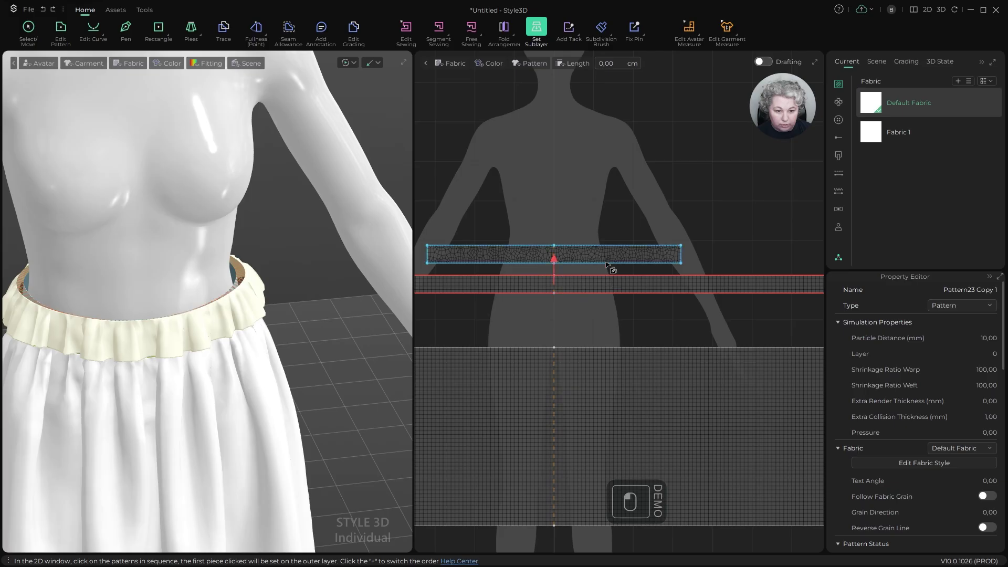
click(572, 257)
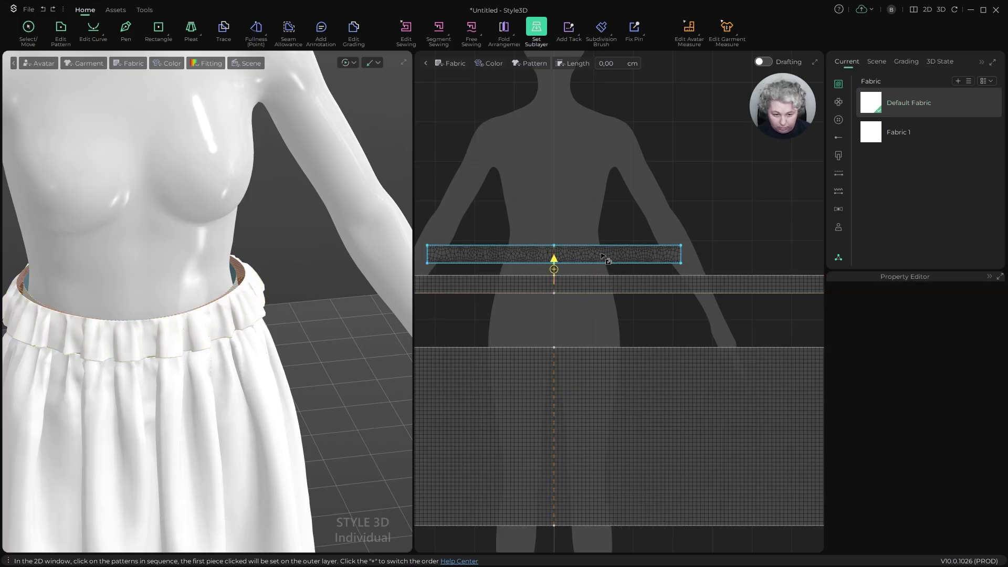
key(a)
Step: Run the simulation so the outer strip gathers onto the waist strip, and stop it
scroll(363, 228, down, 3)
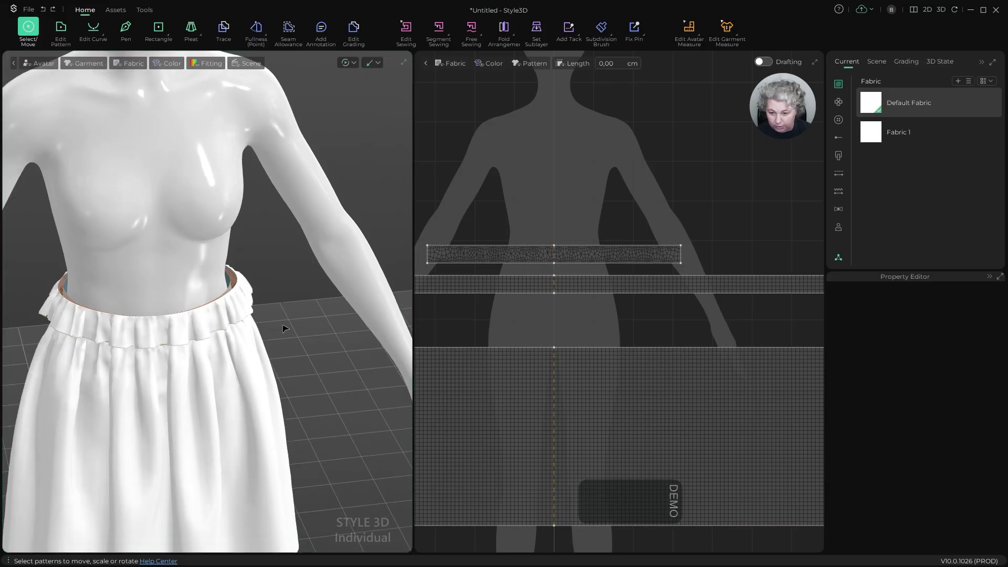
alt+drag(285, 328, 317, 324)
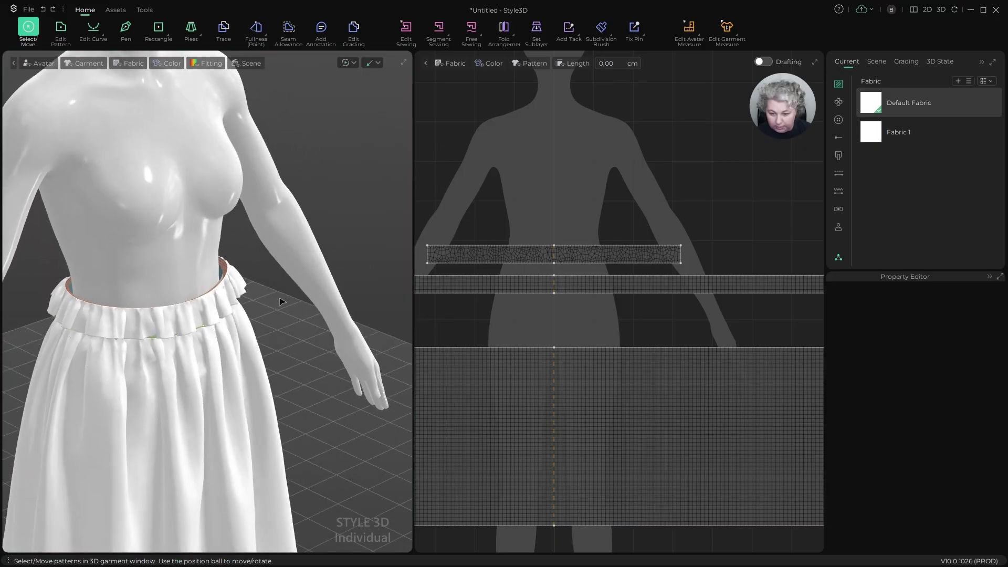
key(space)
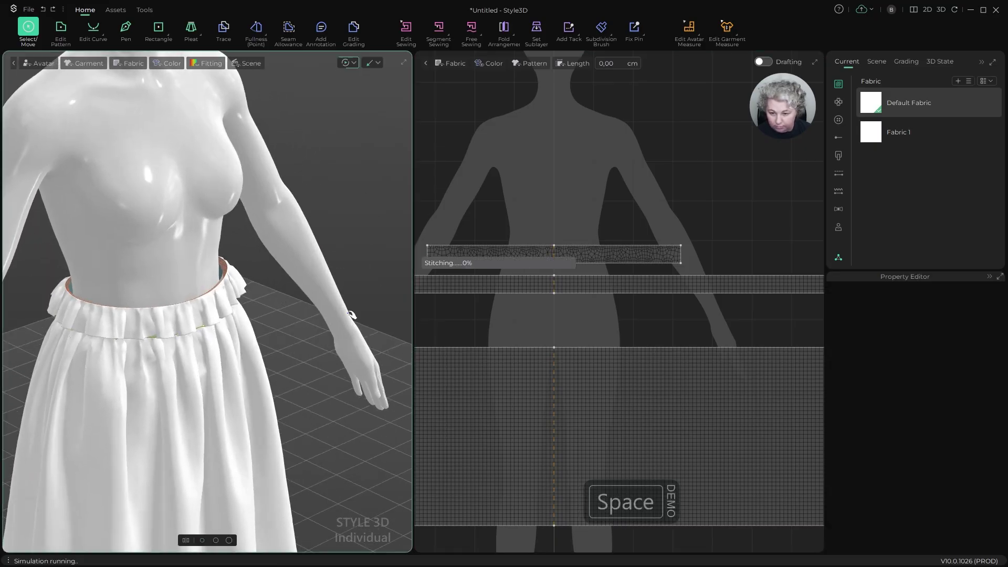
scroll(277, 332, down, 3)
alt+drag(277, 333, 231, 309)
scroll(231, 310, up, 3)
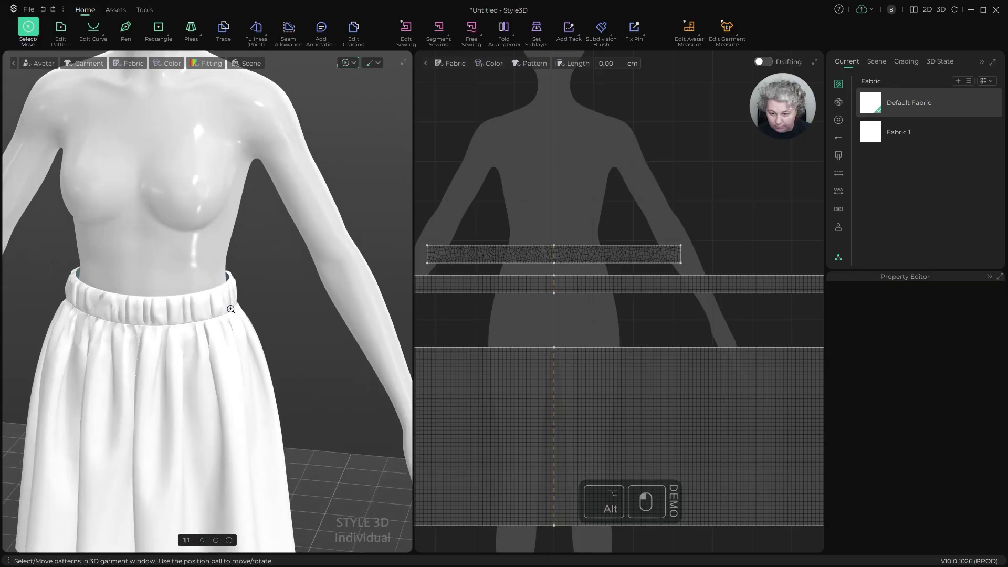
scroll(231, 310, up, 2)
key(space)
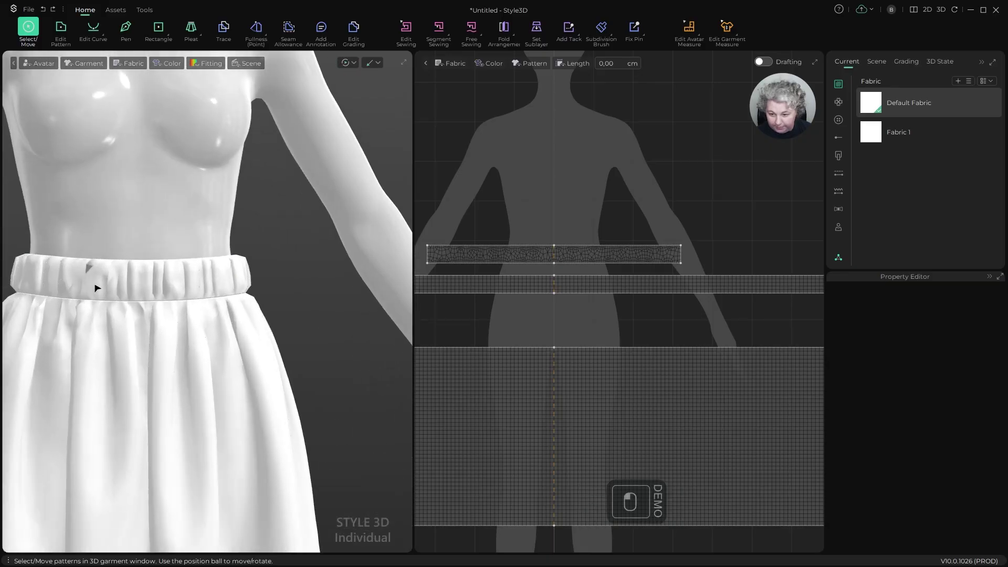
Step: Inspect the folds of the gathered outer waist strip up close in the 3D view and select that strip
scroll(98, 288, up, 2)
mouse_move(108, 288)
alt+mouse_down()
mouse_move(185, 289)
mouse_move(111, 303)
alt+mouse_up()
click(205, 266)
alt+drag(236, 315, 299, 326)
alt+middle_drag(299, 326, 257, 261)
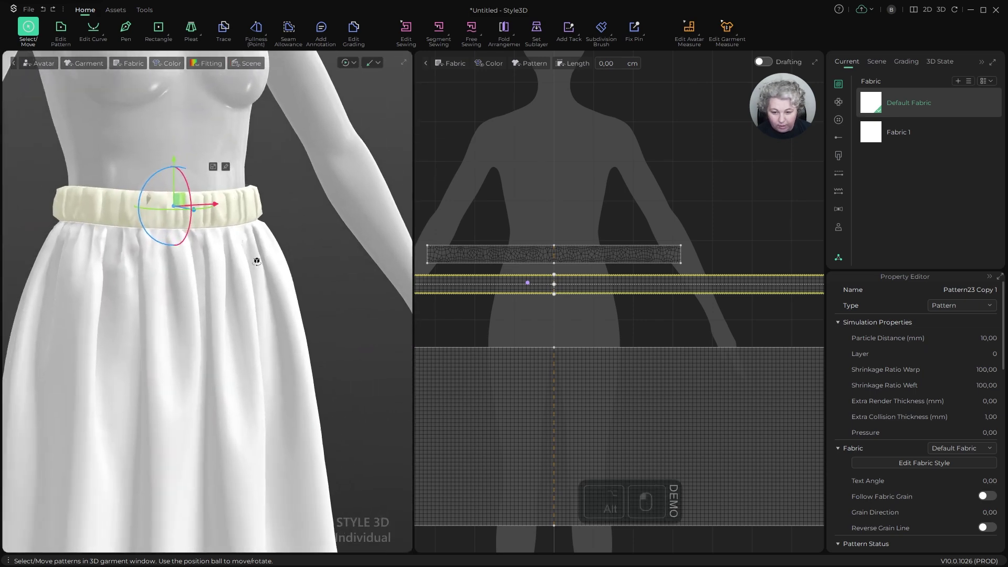
Step: Add two equidistant internal isolines spaced 1.5 cm apart below the short waist strip's upper edge
alt+right_drag(256, 261, 164, 335)
alt+right_drag(159, 274, 198, 284)
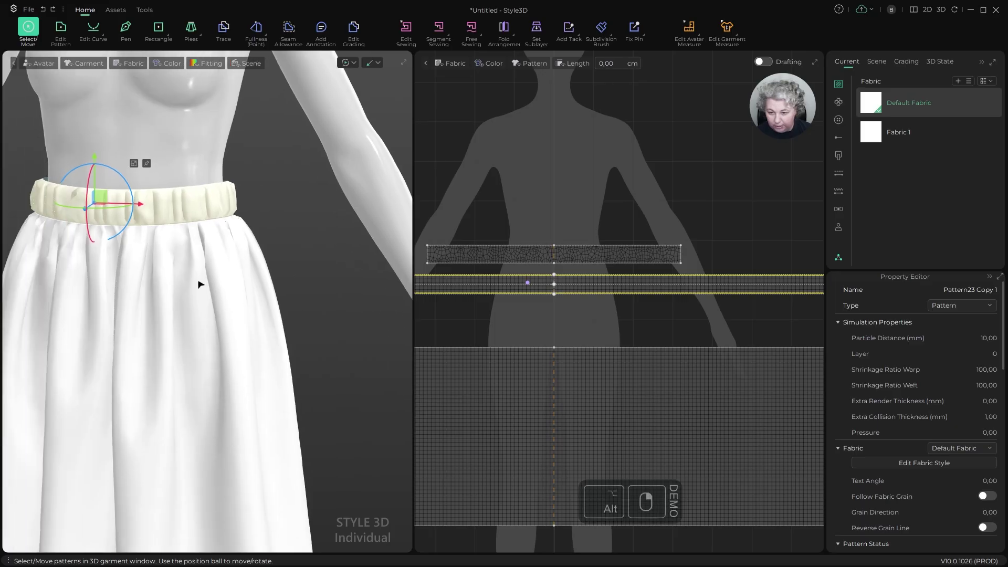
click(656, 200)
key(z)
scroll(650, 242, up, 5)
scroll(630, 242, up, 3)
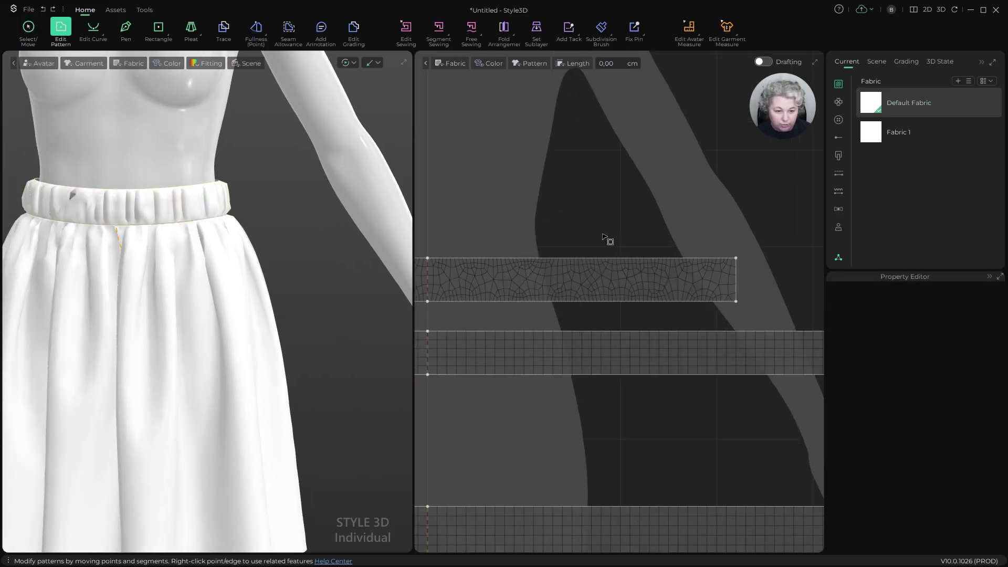
scroll(616, 228, down, 4)
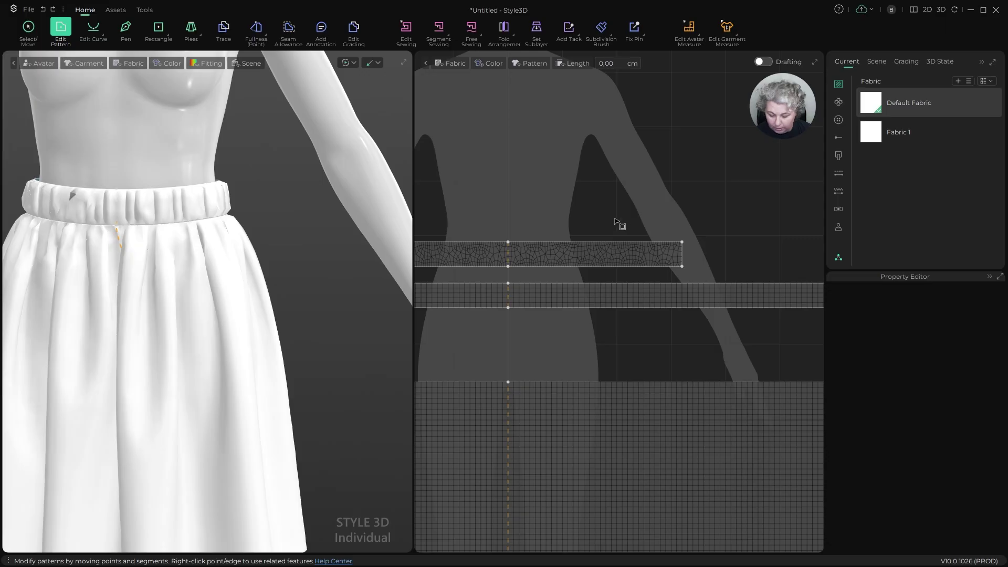
right_click(592, 244)
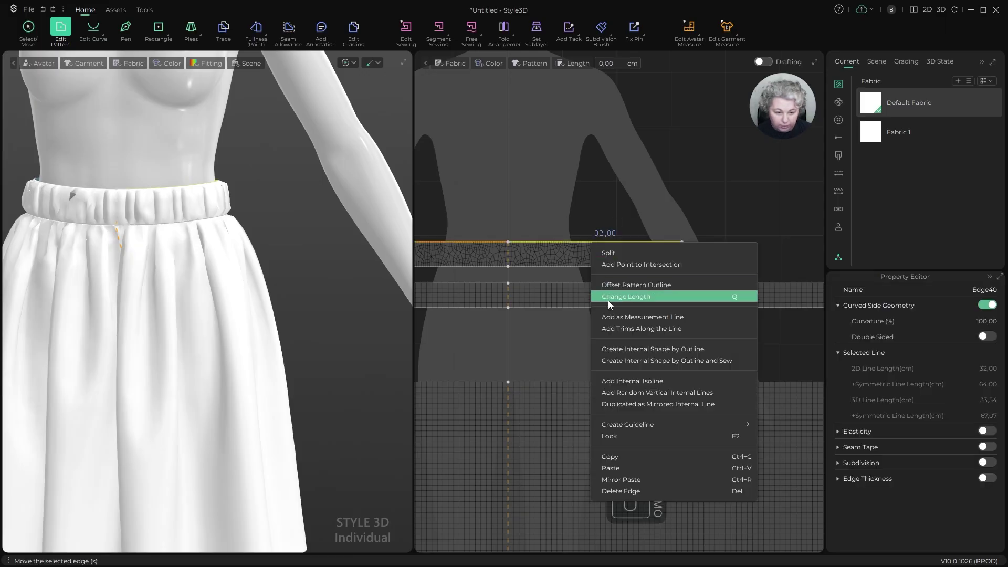
click(626, 380)
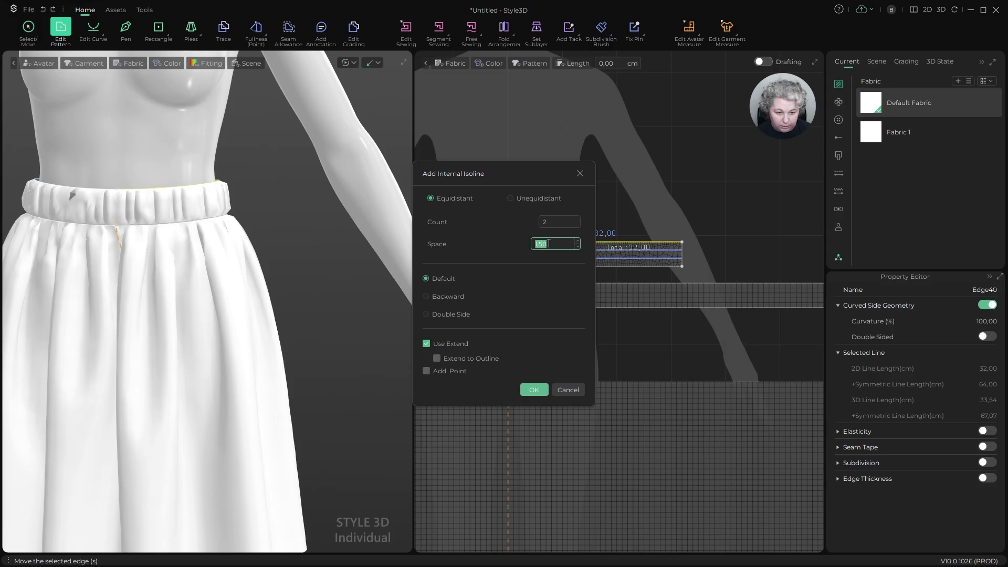
click(535, 391)
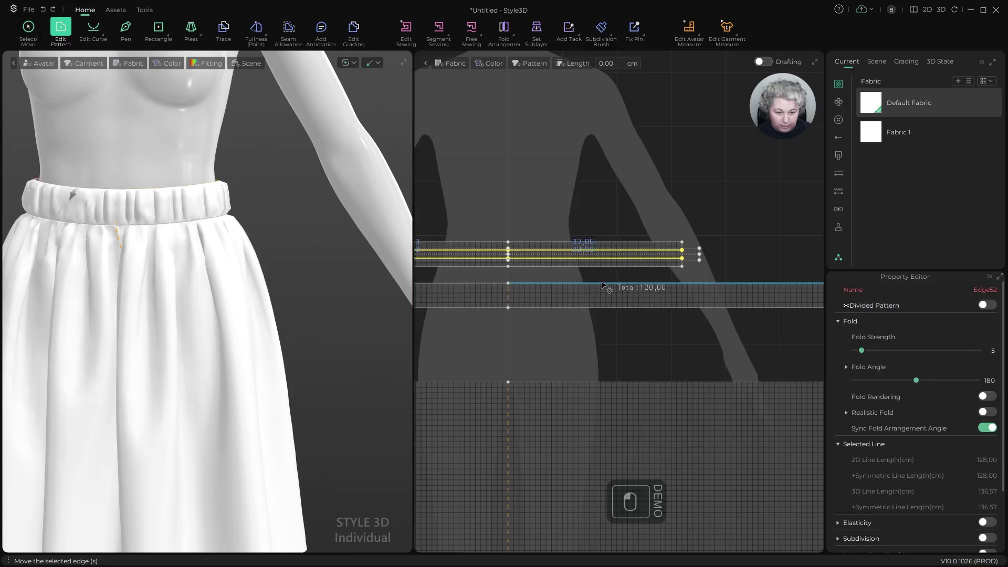
Step: Add two equidistant internal isolines at 1.5 cm spacing below the upper edge of the long outer strip
click(609, 283)
right_click(609, 288)
click(620, 420)
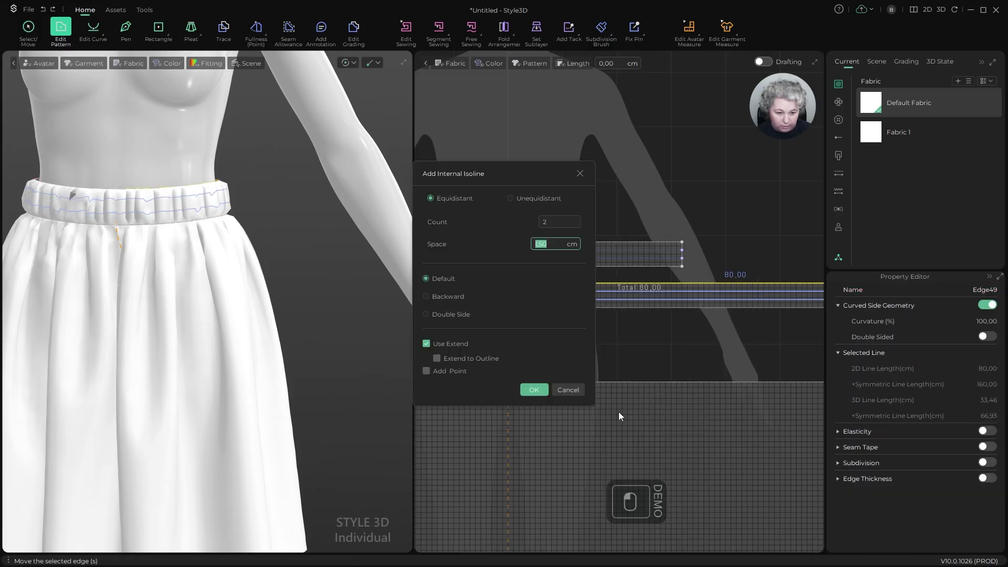
click(535, 390)
Step: Sew both internal lines of the long outer strip to the matching internal lines of the waist strip with Segment Sewing
scroll(525, 230, up, 5)
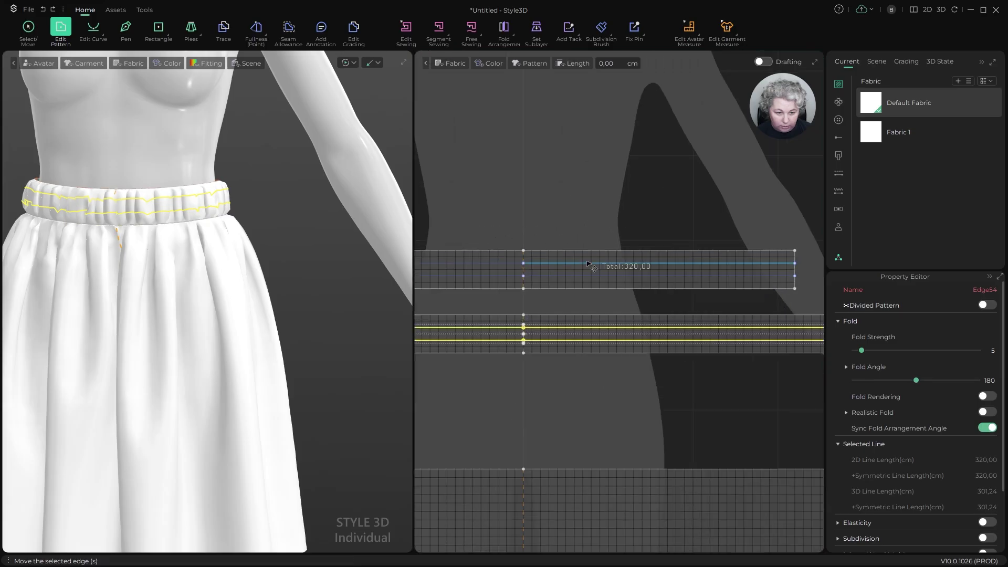
key(n)
click(557, 344)
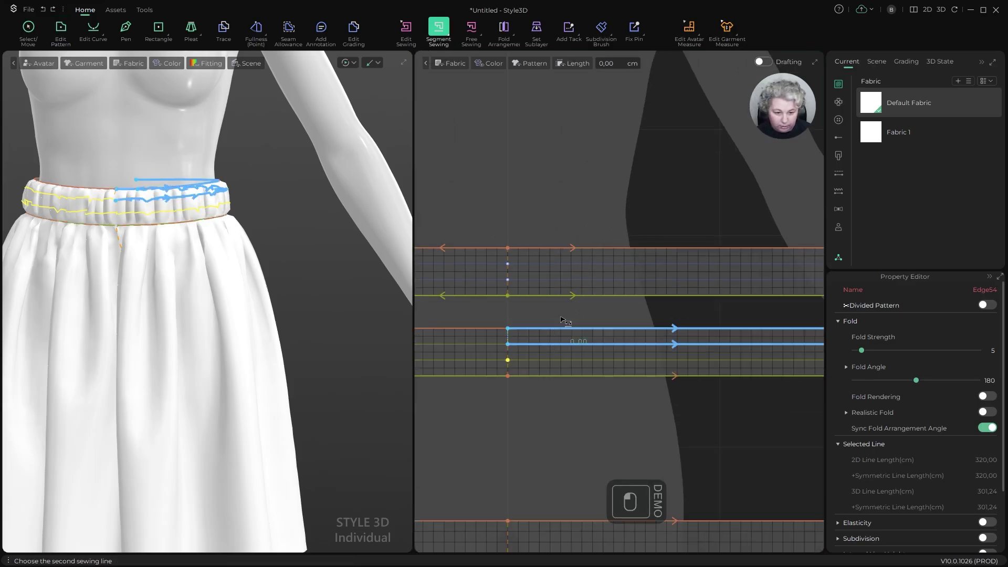
click(571, 264)
click(568, 360)
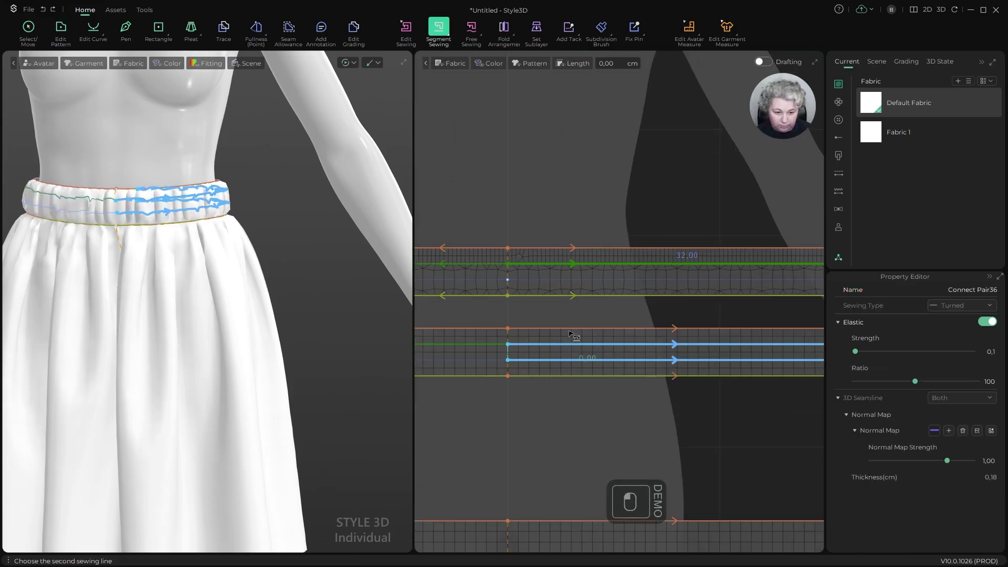
click(569, 280)
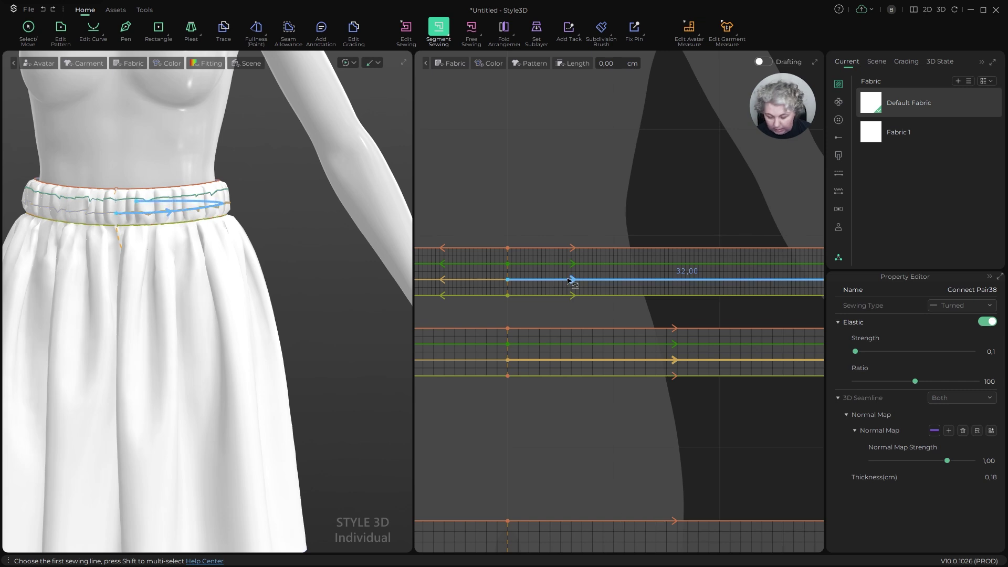
Step: Set the sewing type to Turned for the seams joining the two strips along their upper and lower edges
key(b)
click(578, 186)
click(556, 247)
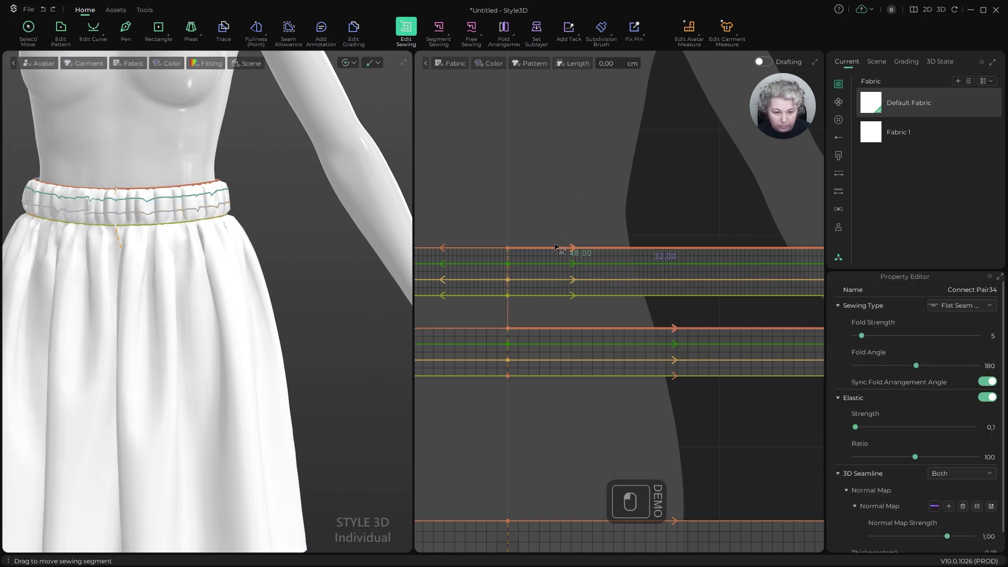
shift+click(553, 376)
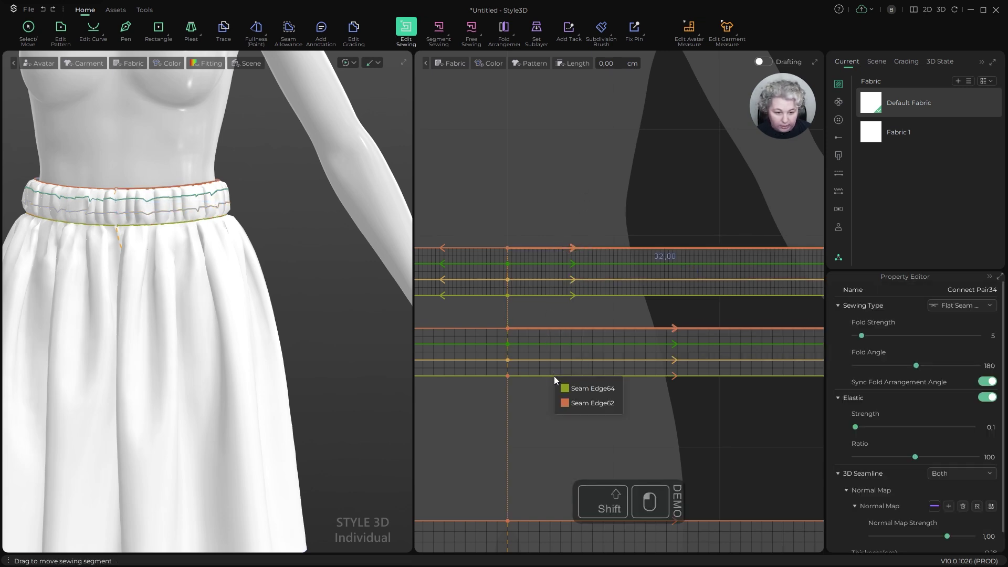
shift+click(584, 387)
click(959, 305)
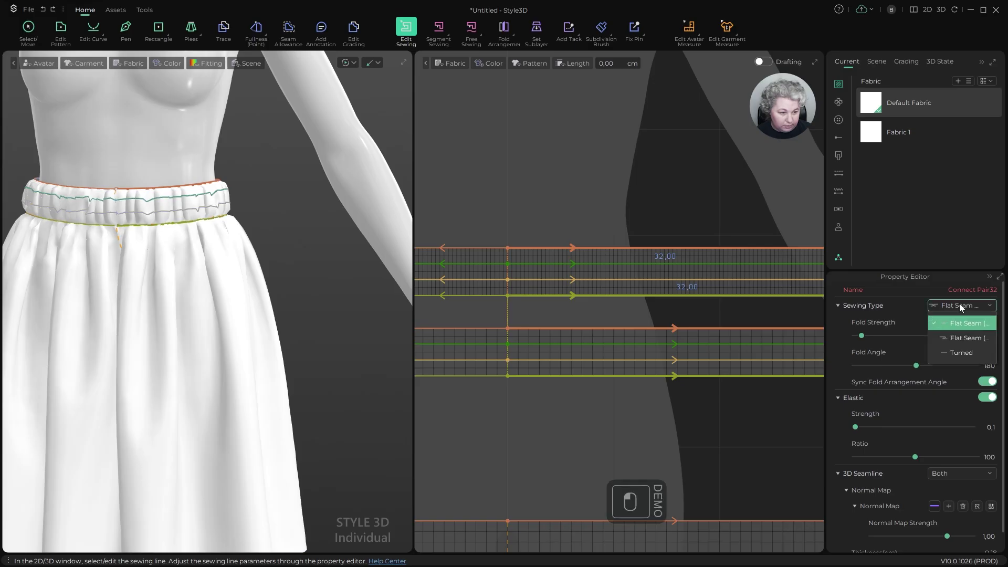
click(955, 352)
Step: Run the simulation so the waistband gathers along its internal seams, check the gathered rows up close, and stop it
key(a)
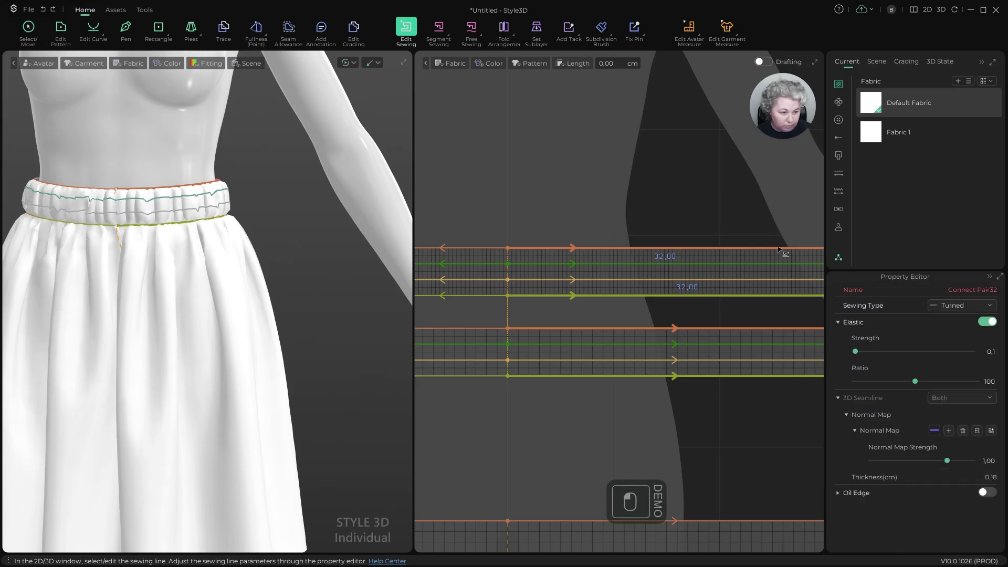
key(a)
key(space)
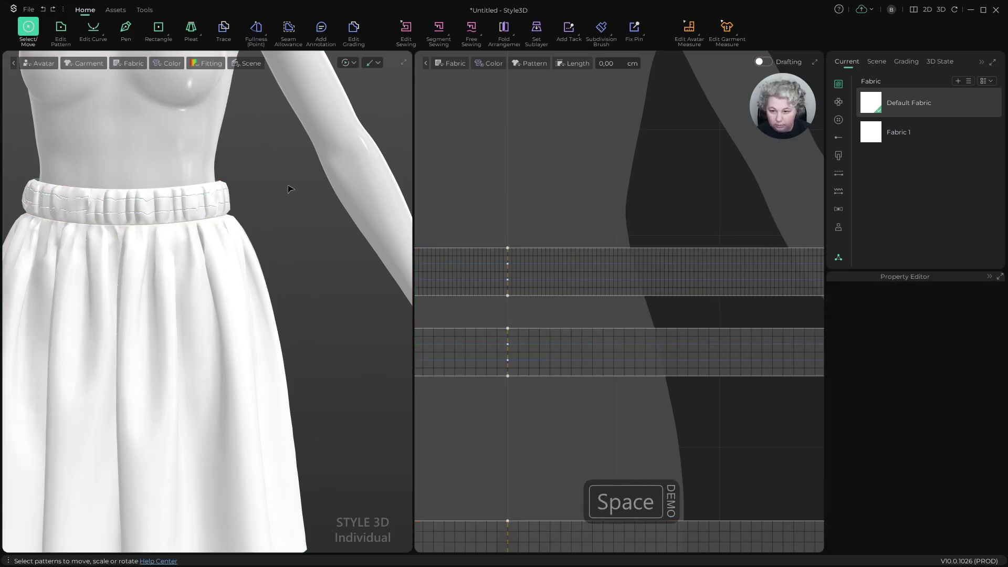
alt+drag(181, 190, 198, 252)
scroll(166, 198, up, 2)
scroll(205, 251, down, 2)
alt+drag(305, 300, 237, 263)
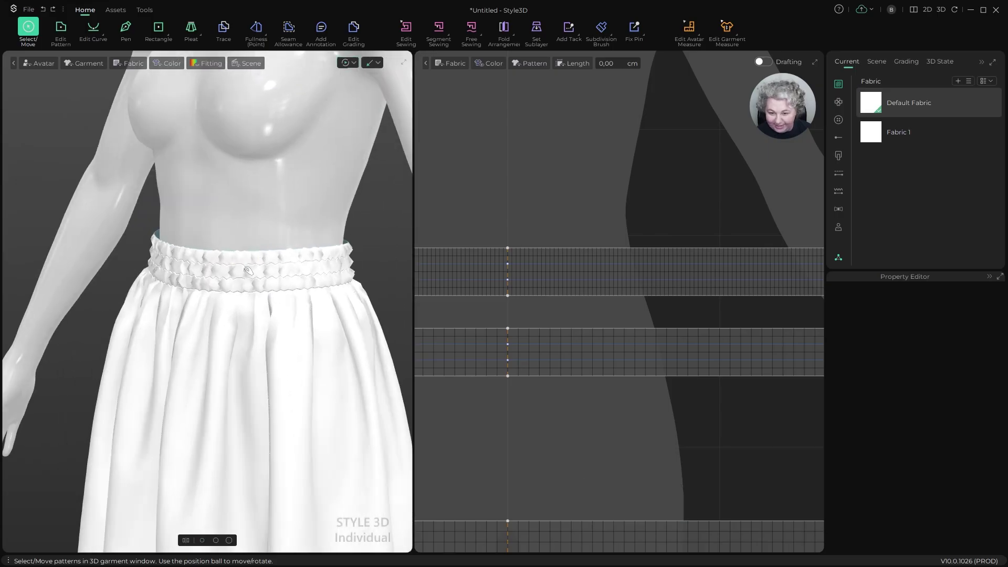
scroll(247, 271, up, 5)
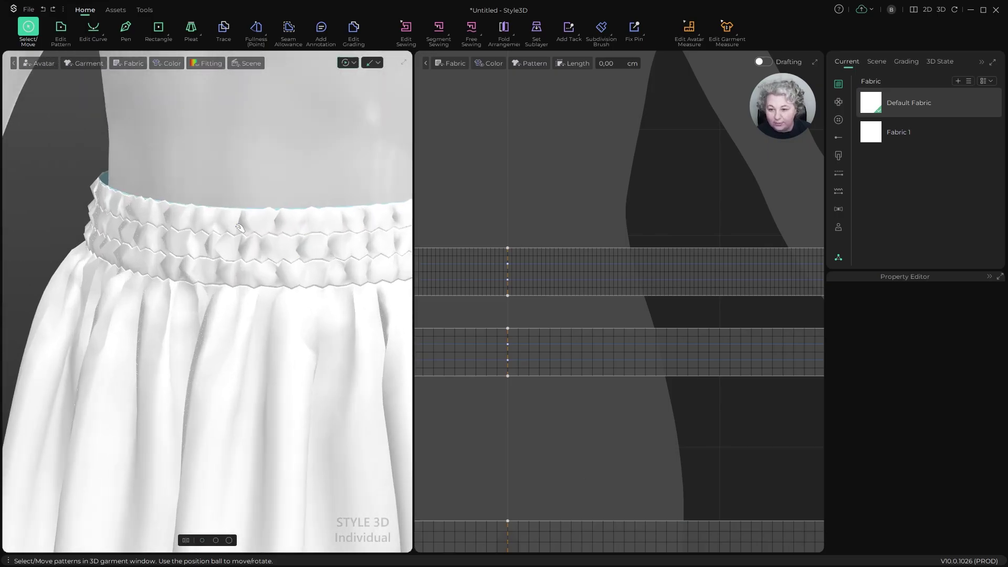
key(space)
scroll(240, 233, down, 5)
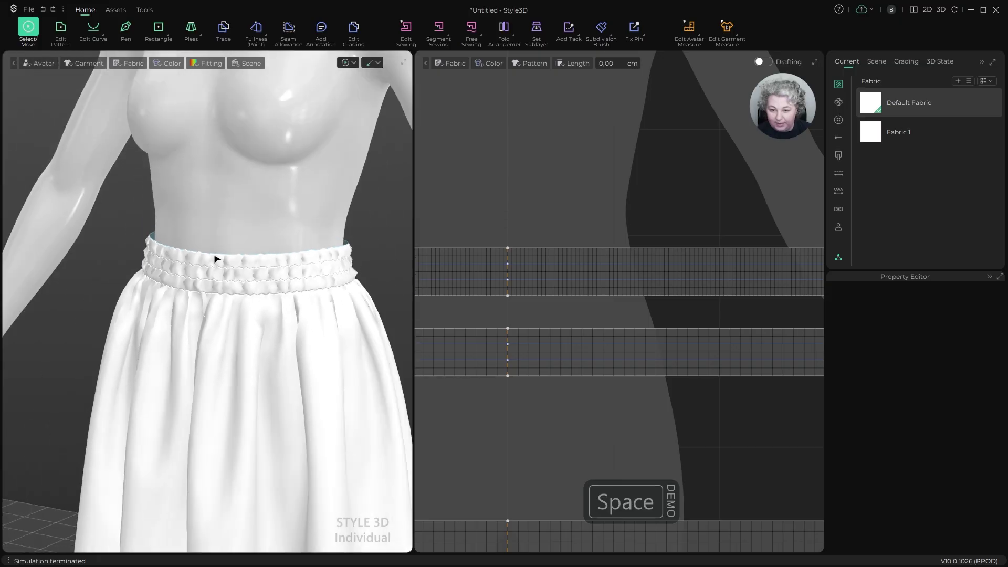
alt+drag(218, 258, 264, 254)
scroll(651, 158, down, 3)
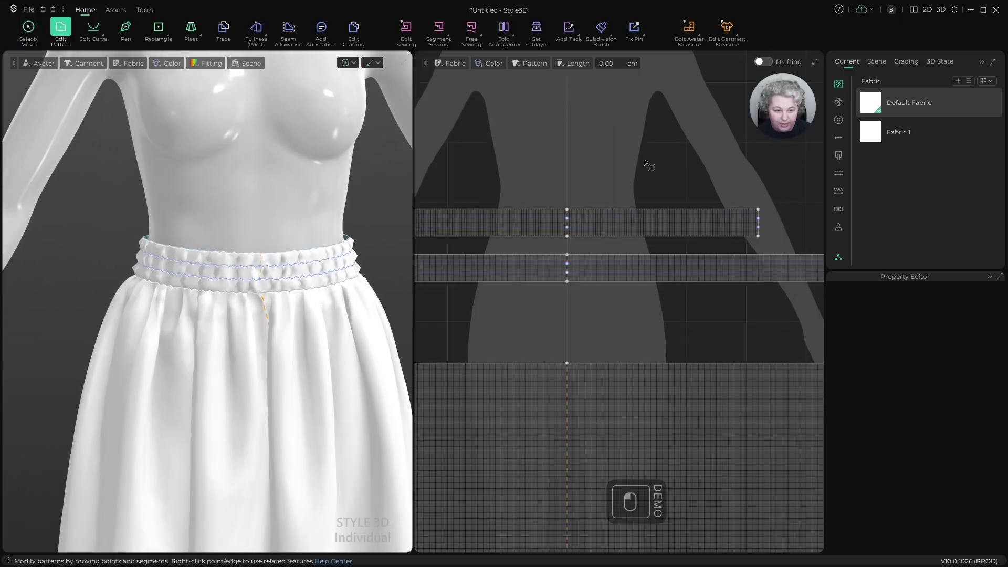
Step: Set the long outer strip's particle distance to 2 mm and accept the slow-simulation warning with Don't Show Again enabled
key(a)
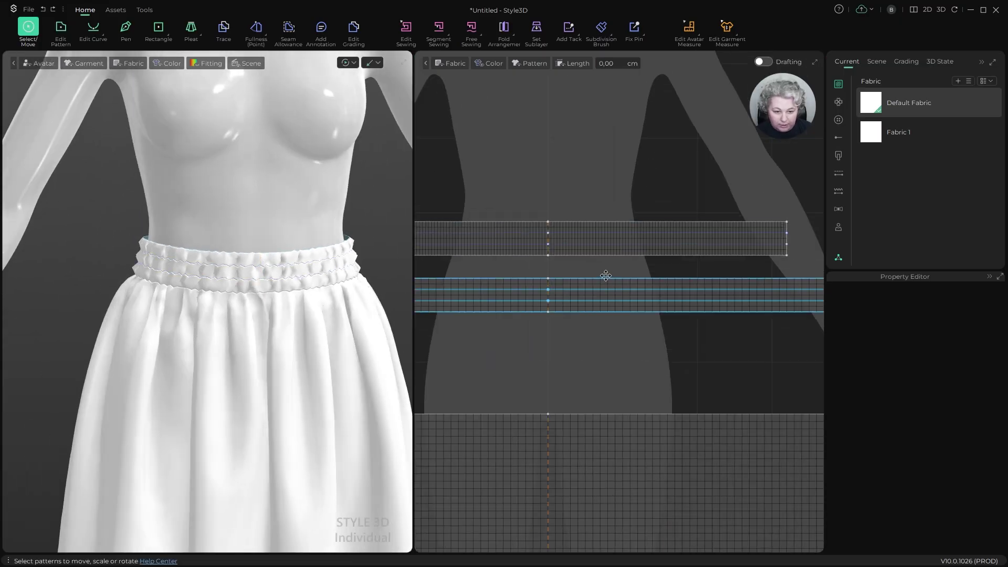
click(605, 275)
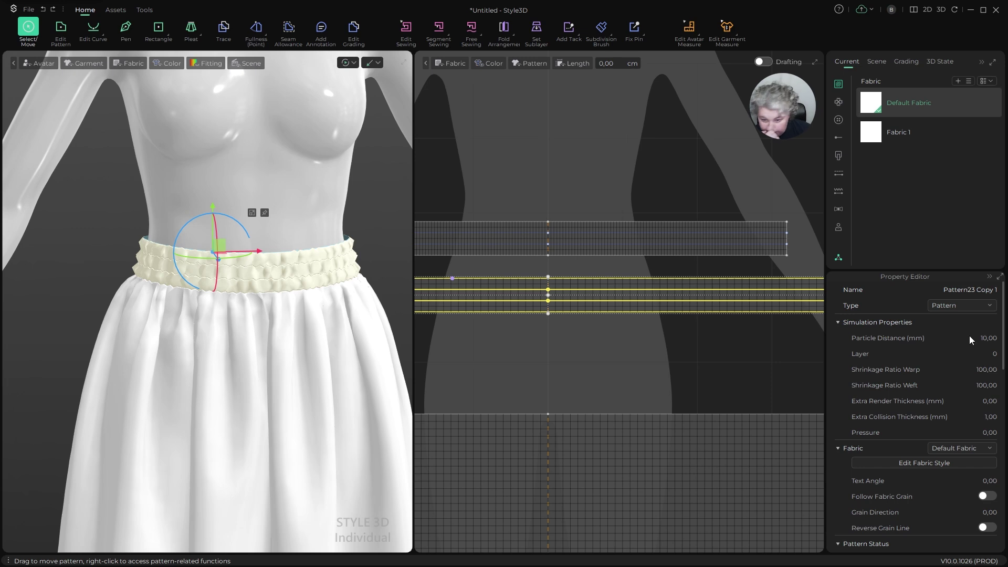
click(985, 338)
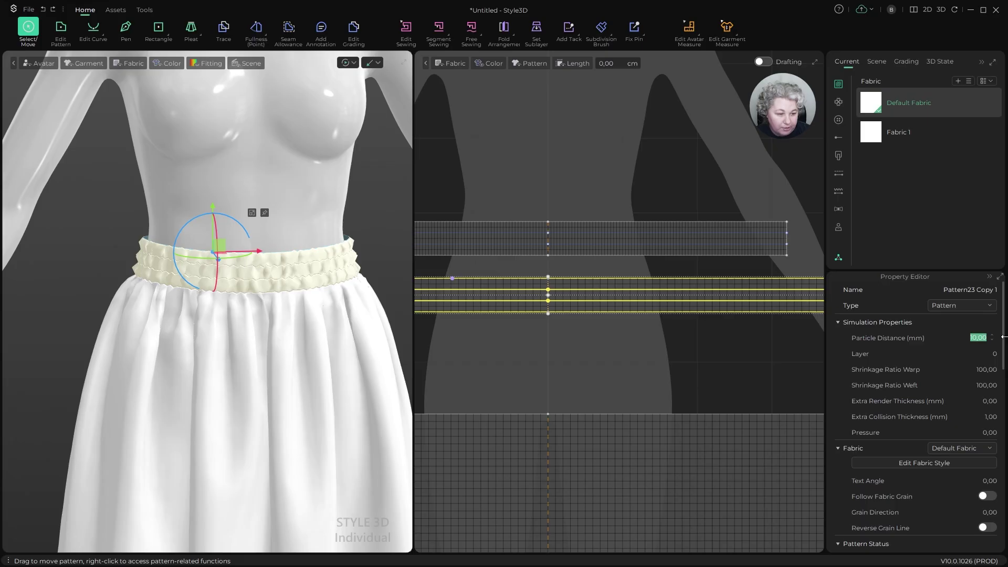
text(2)
key(Return)
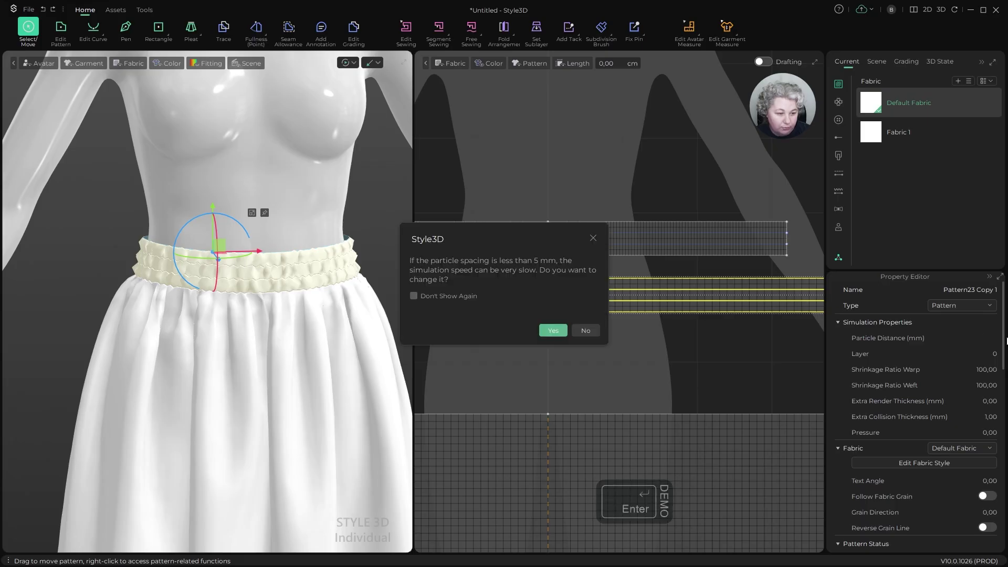
click(441, 296)
click(553, 330)
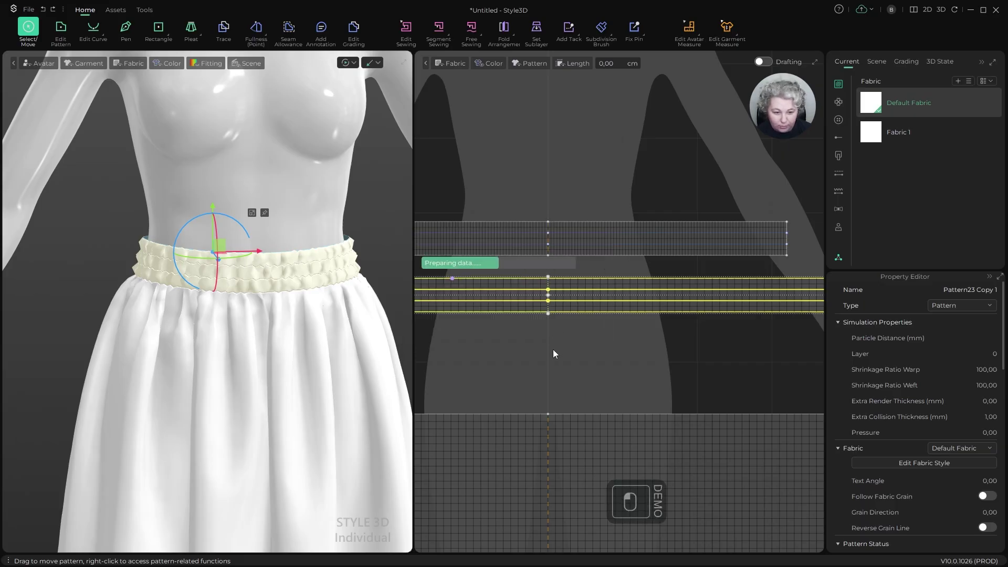
Step: Briefly simulate the garment with the finer outer strip mesh and examine the waistband's gathers up close
scroll(336, 321, up, 1)
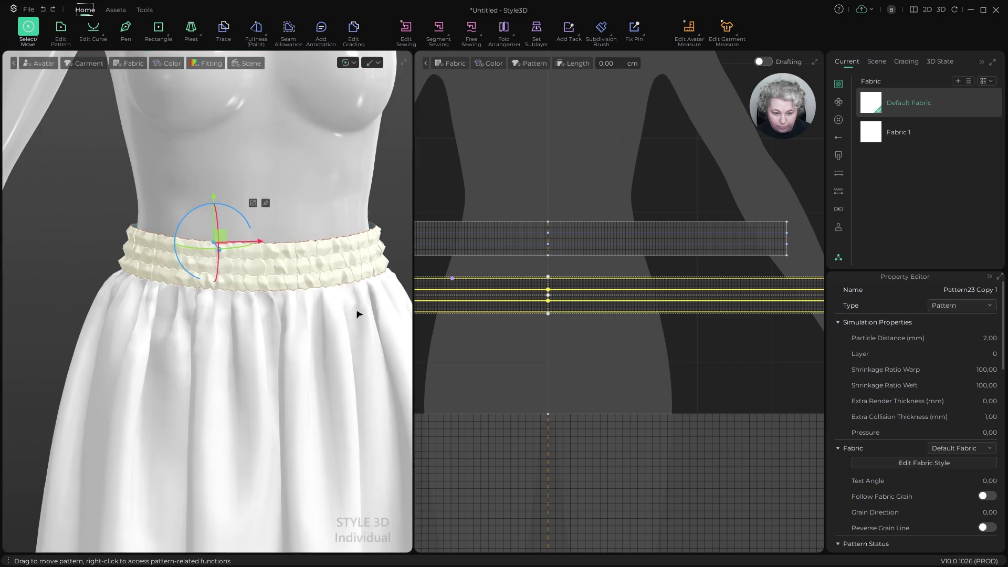
key(space)
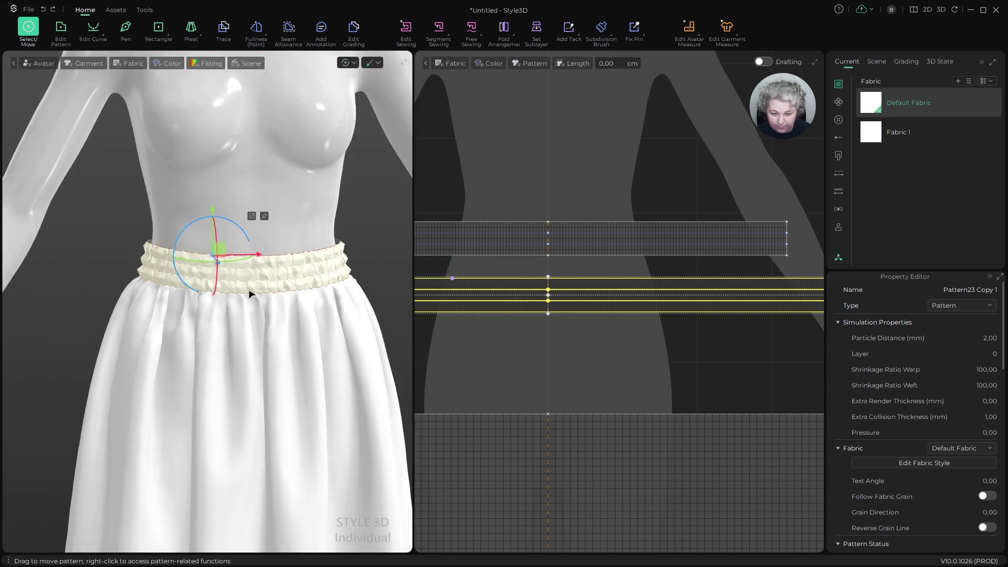
key(space)
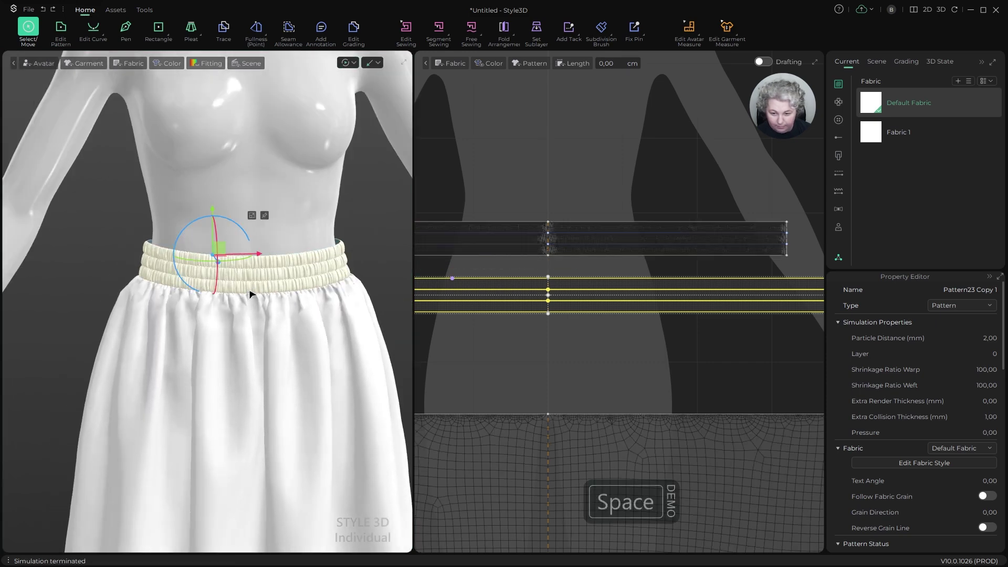
alt+scroll(250, 293, up, 5)
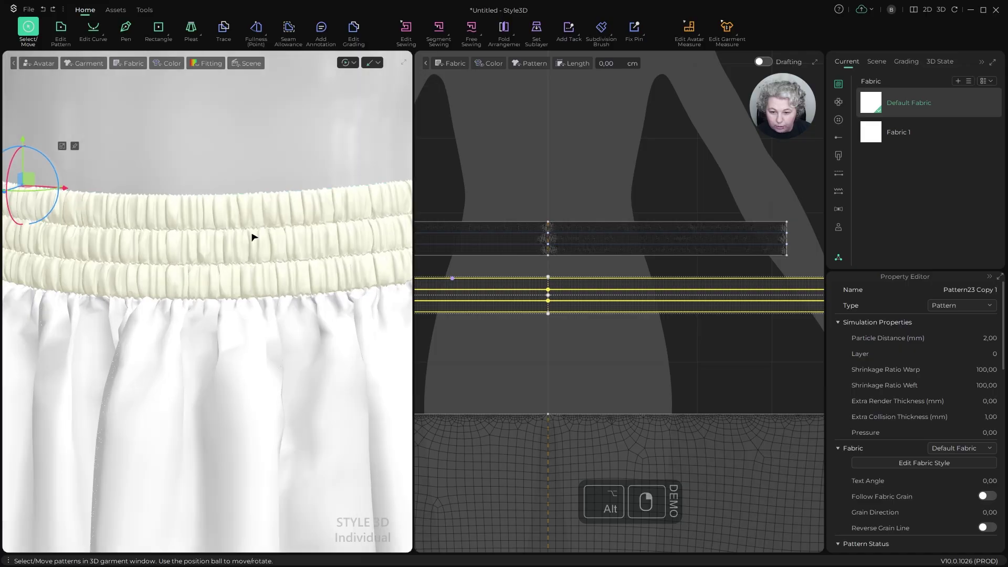
scroll(251, 239, down, 5)
right_drag(137, 331, 175, 305)
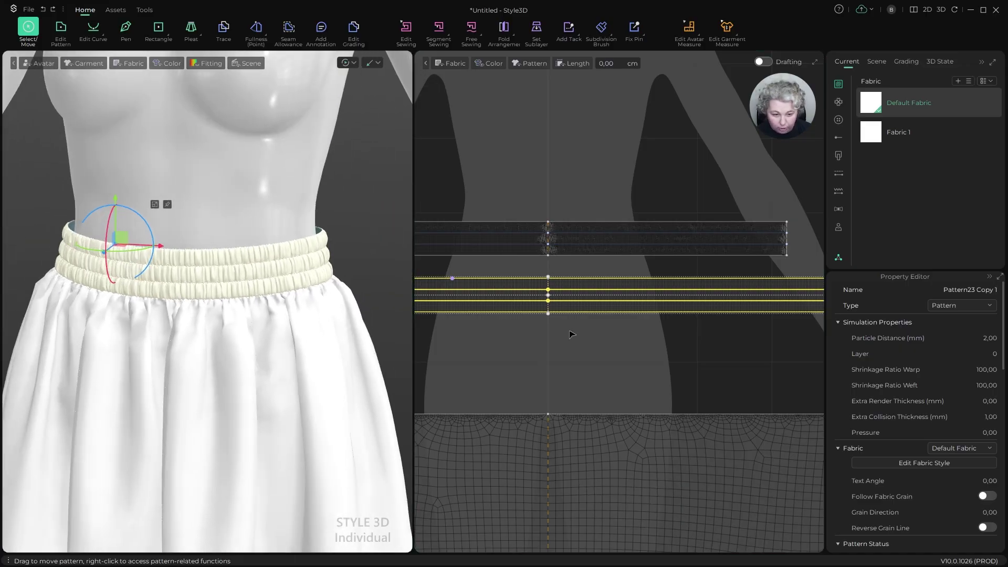
Step: Undo the last simulation and the outer strip's particle distance change
key(ctrl+z)
key(ctrl+z)
key(ctrl+z)
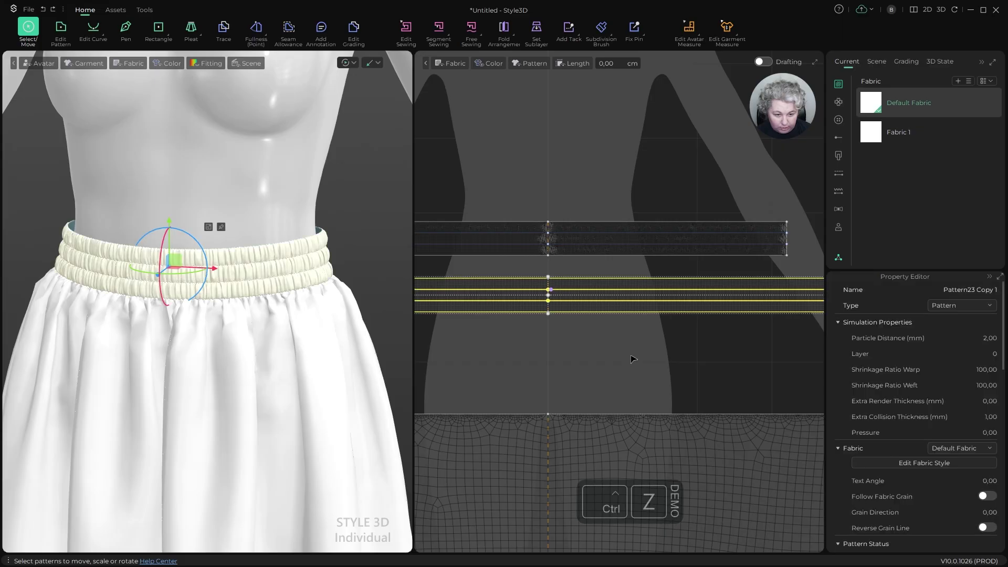
Step: Copy the long outer strip with its internal lines and paste the duplicate directly above the short waist strip
scroll(620, 331, down, 3)
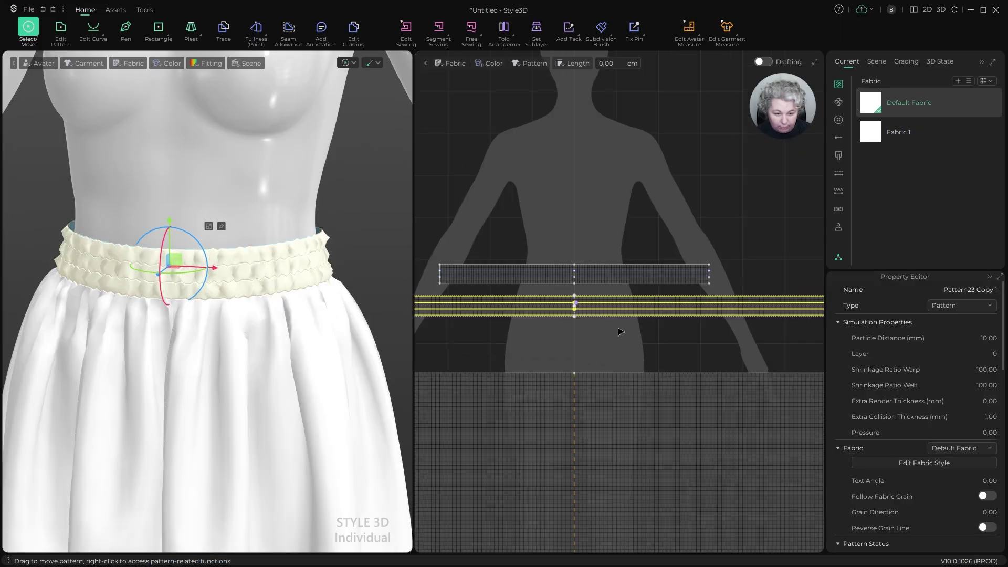
key(a)
click(625, 305)
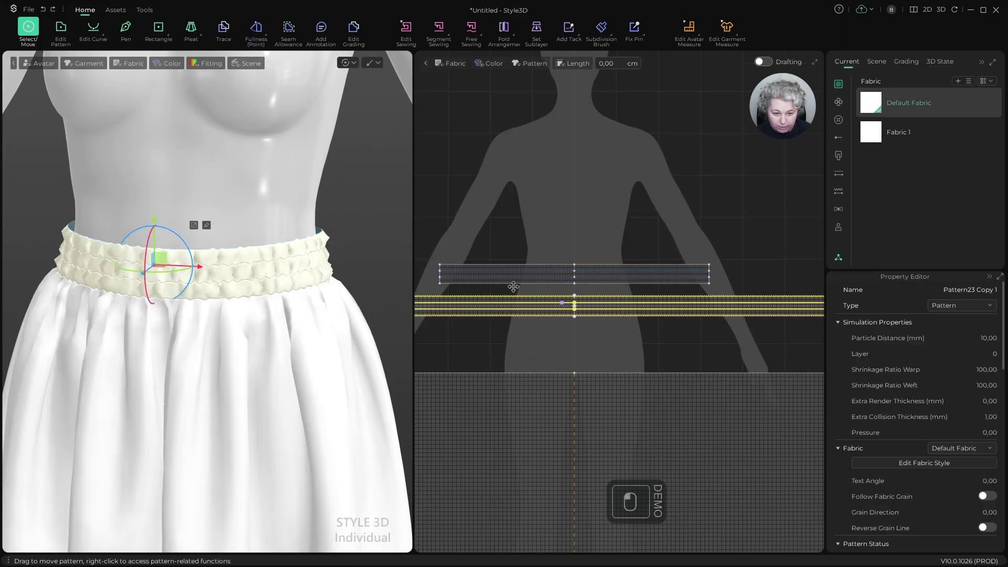
alt+scroll(276, 298, down, 3)
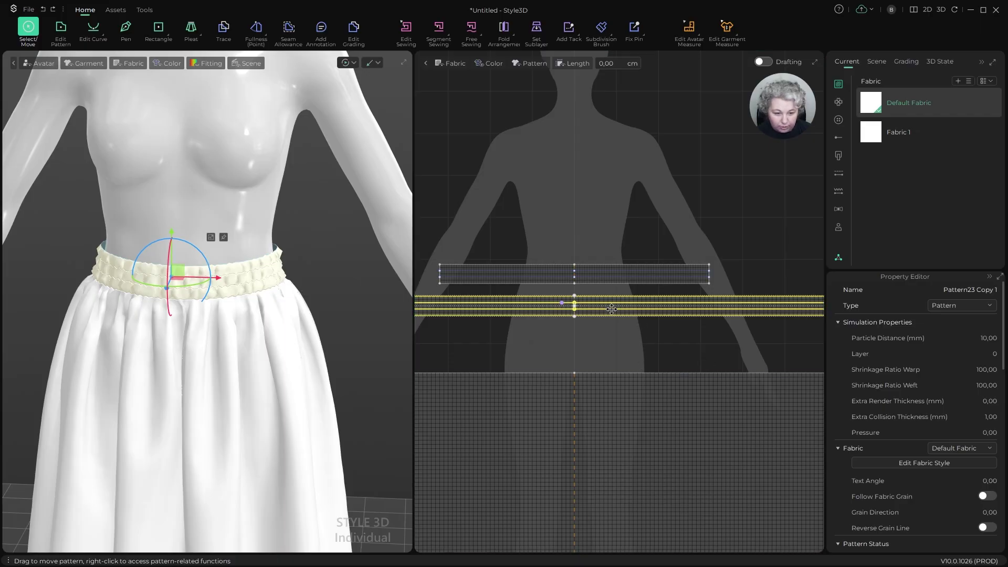
scroll(642, 326, down, 3)
scroll(664, 347, up, 4)
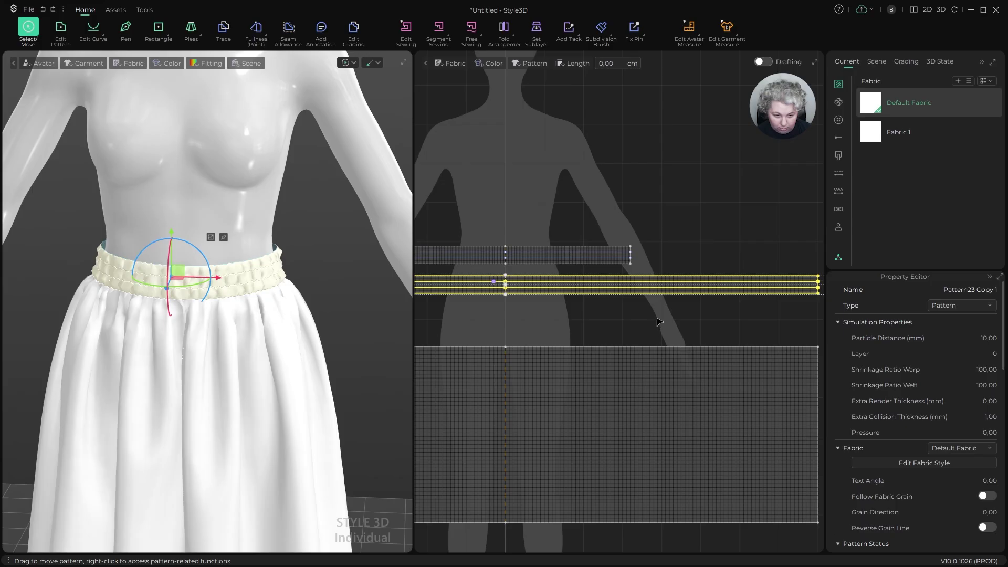
click(697, 176)
click(637, 274)
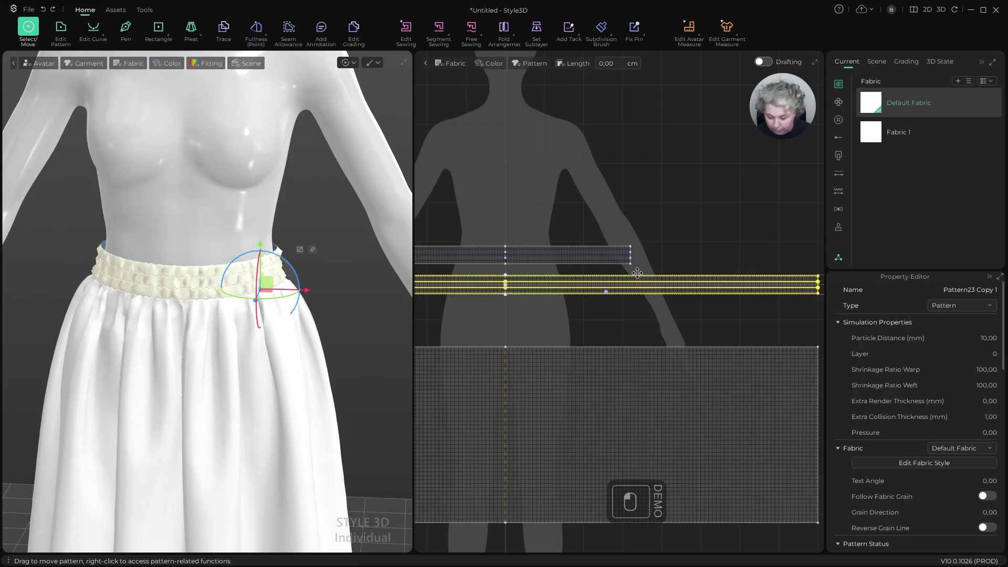
key(ctrl+c)
key(ctrl+v)
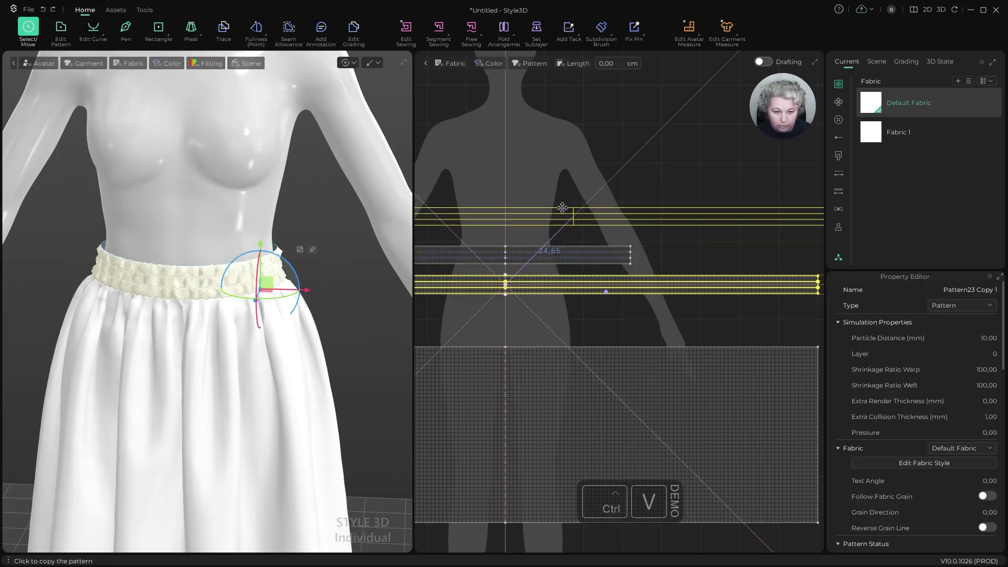
shift+click(562, 182)
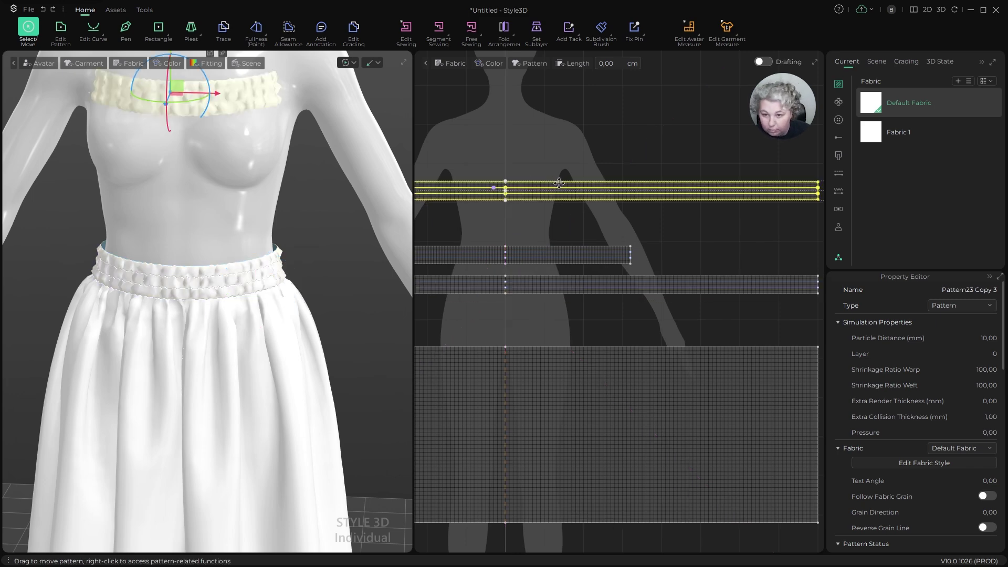
Step: Deactivate the duplicated long strip and hide it in the 3D view
key(ctrl+j)
key(shift+q)
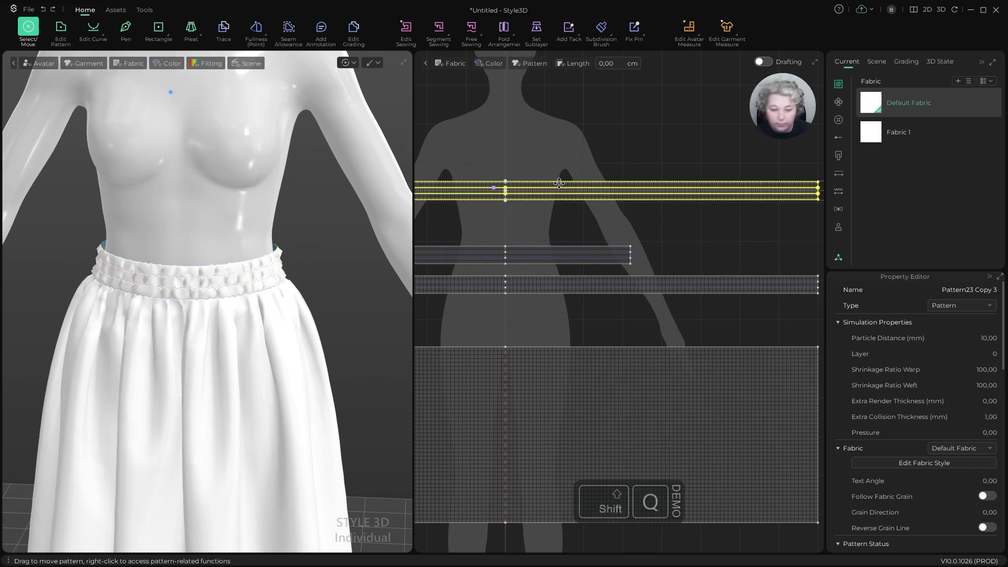
key(a)
Step: Merge the original outer strip's lower edge with the skirt panel's upper edge to form one pattern piece
scroll(625, 218, down, 3)
scroll(621, 276, up, 4)
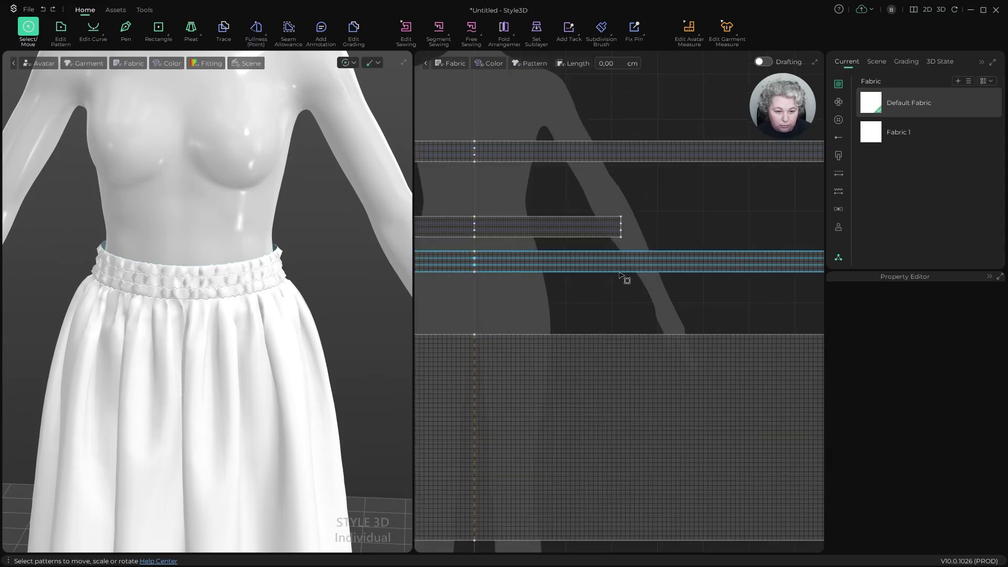
key(z)
click(621, 272)
shift+click(613, 334)
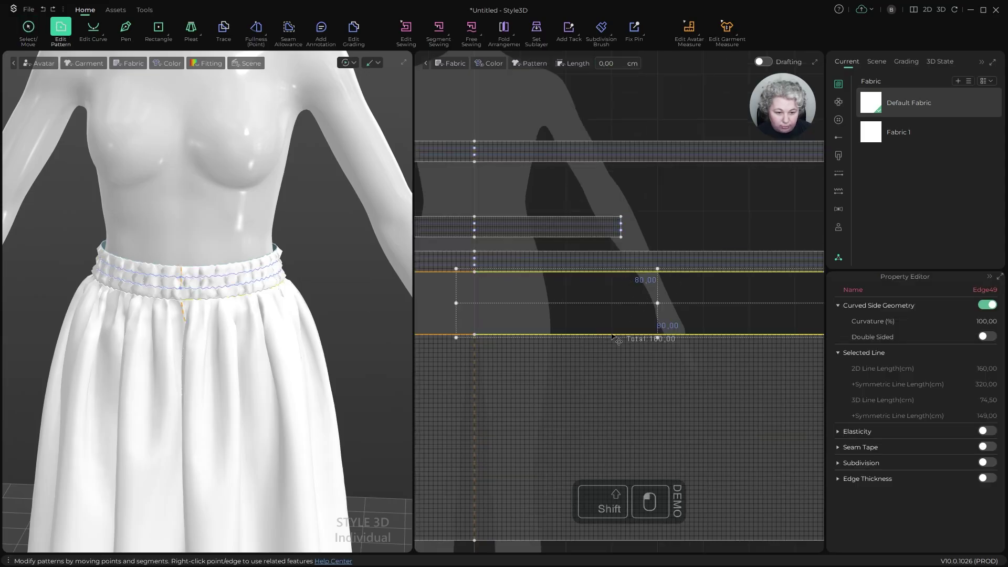
right_click(612, 336)
click(640, 365)
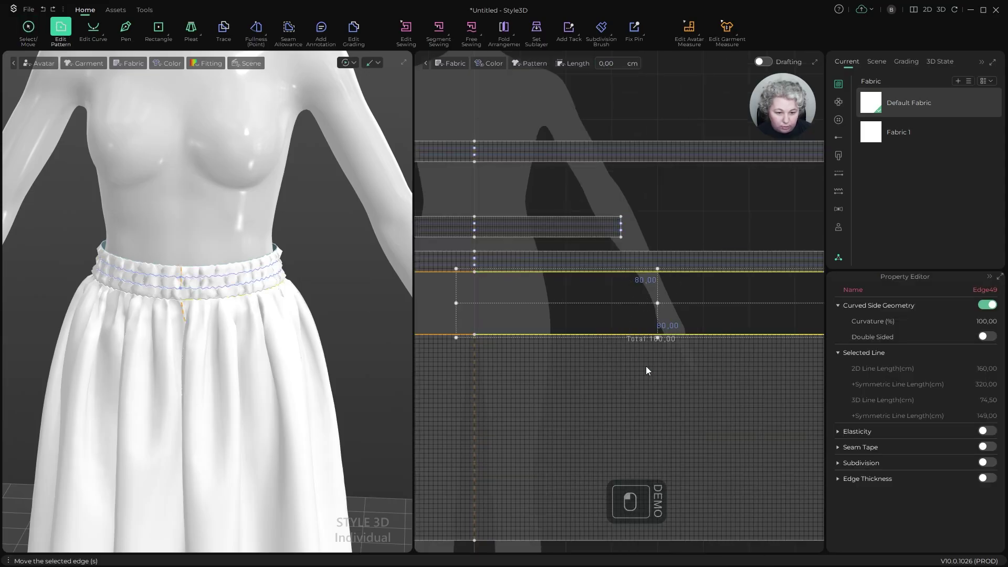
Step: Draw an 80 cm internal line across the merged skirt panel, 4.5 cm below its upper edge, from side edge to centre line
scroll(555, 292, down, 5)
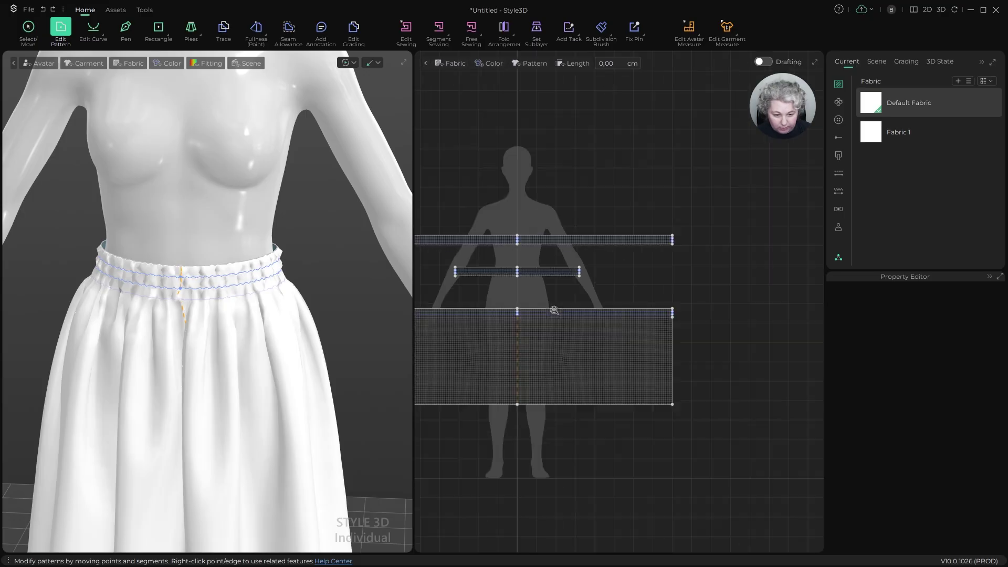
scroll(596, 328, up, 3)
key(g)
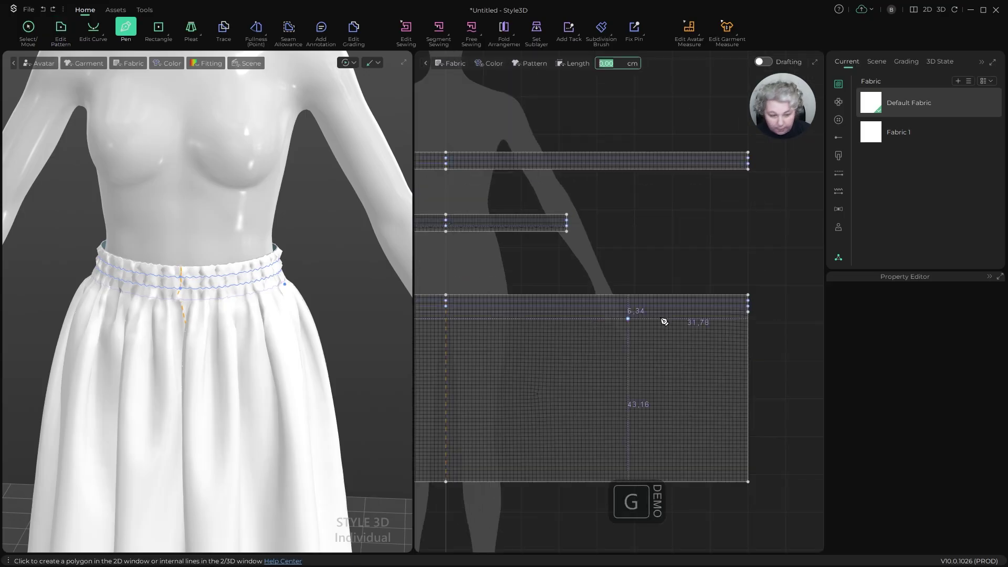
click(748, 312)
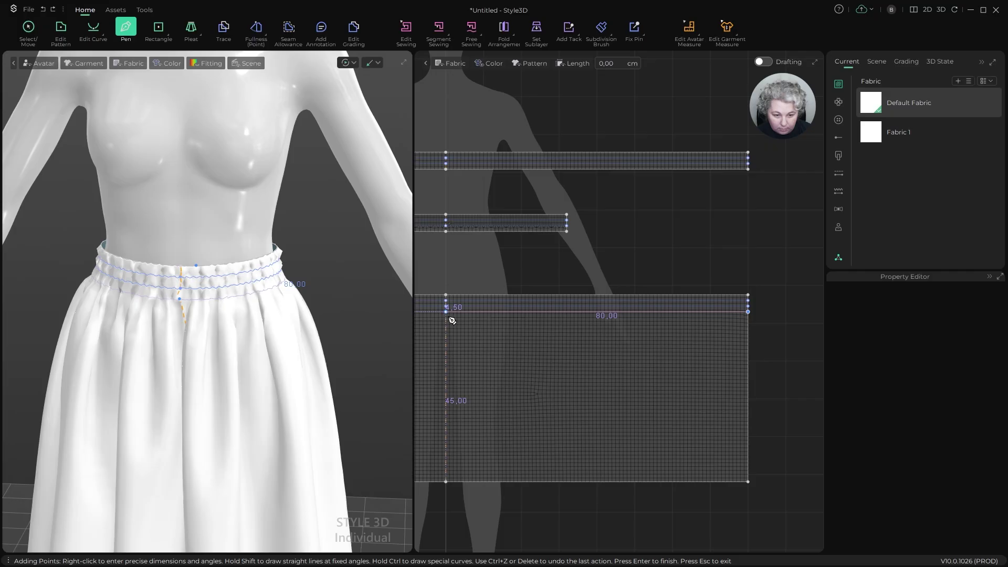
click(446, 312)
key(Return)
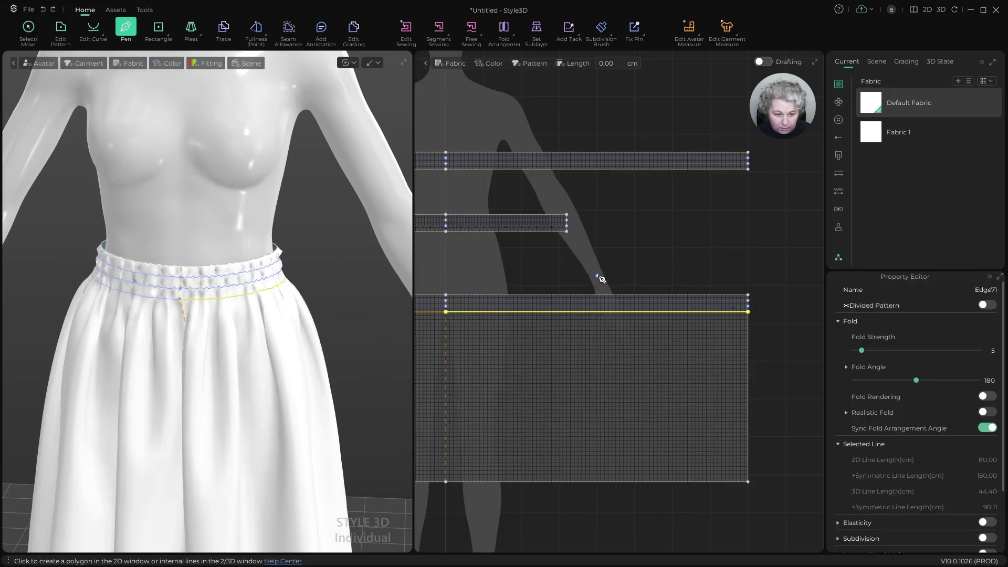
key(a)
click(661, 245)
Step: Sew the skirt panel's new internal line to the lower edge of the short waist strip with Segment Sewing
scroll(698, 254, down, 2)
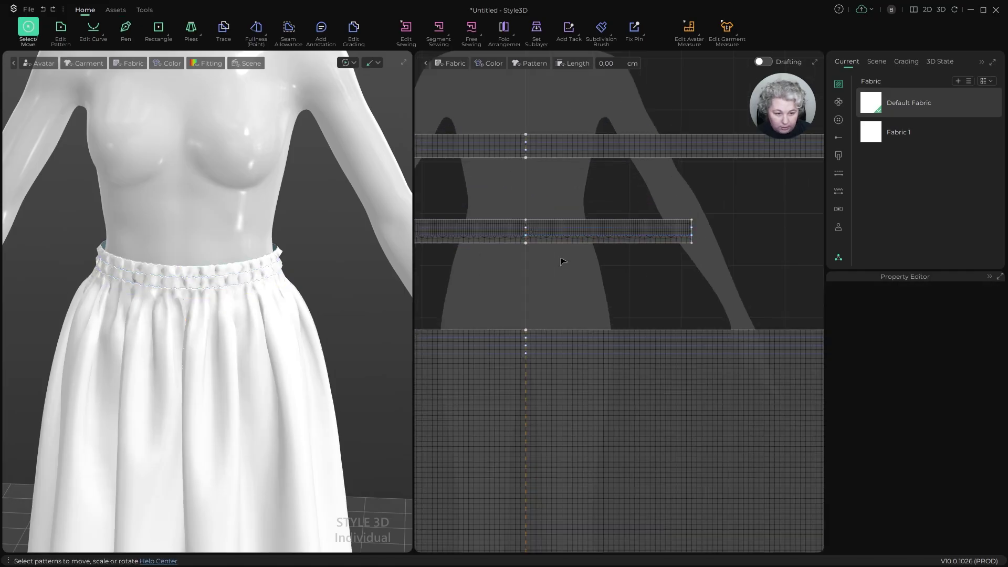
key(n)
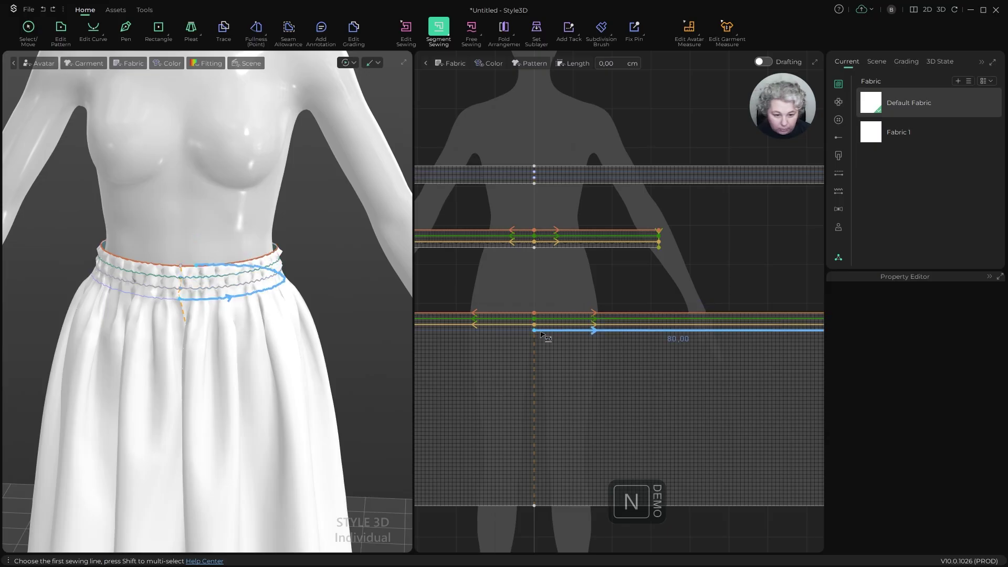
click(545, 315)
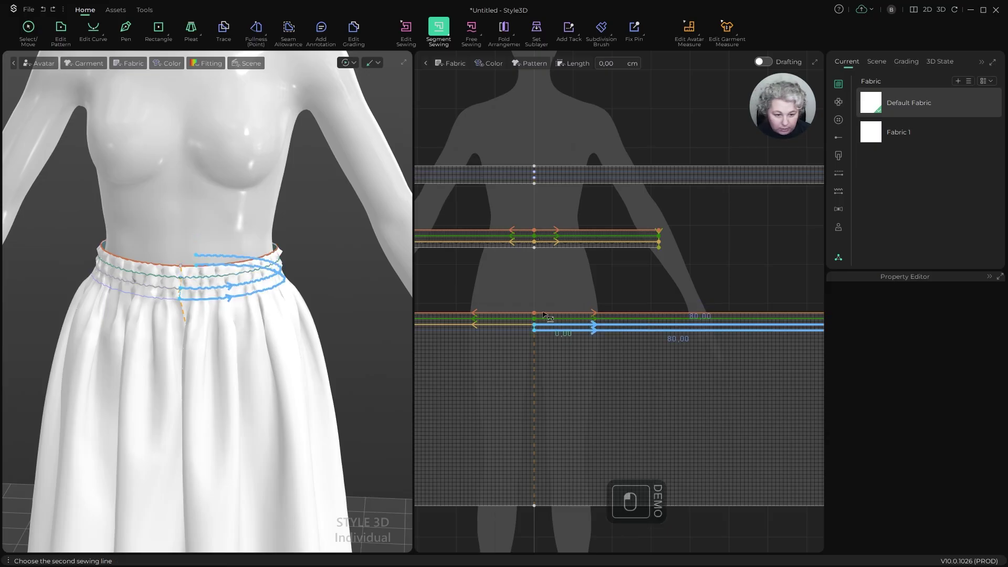
click(545, 254)
key(a)
click(736, 257)
Step: Simulate the merged skirt briefly, then examine its gathered waistband up close and the whole skirt on the avatar
scroll(543, 296, down, 3)
click(584, 303)
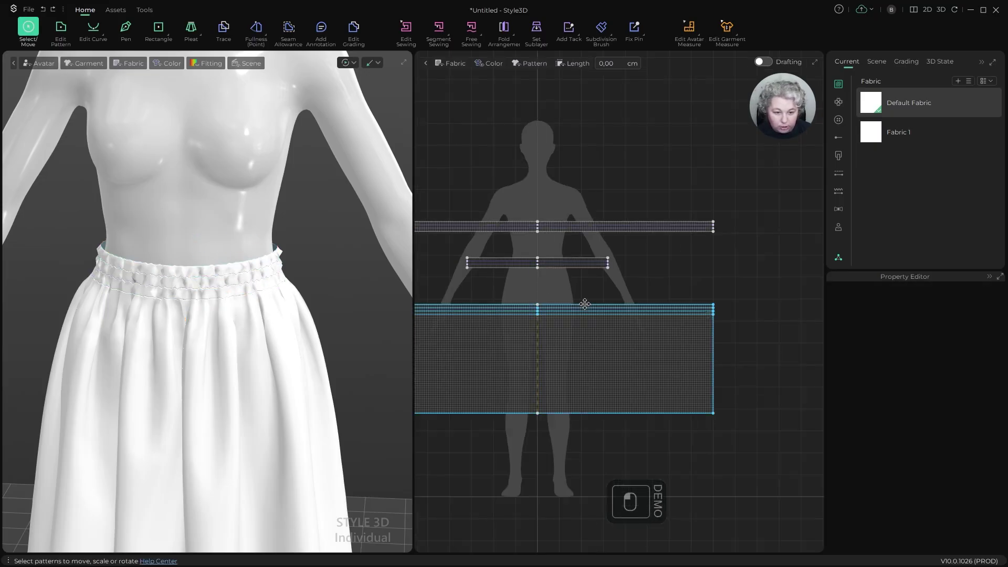
key(space)
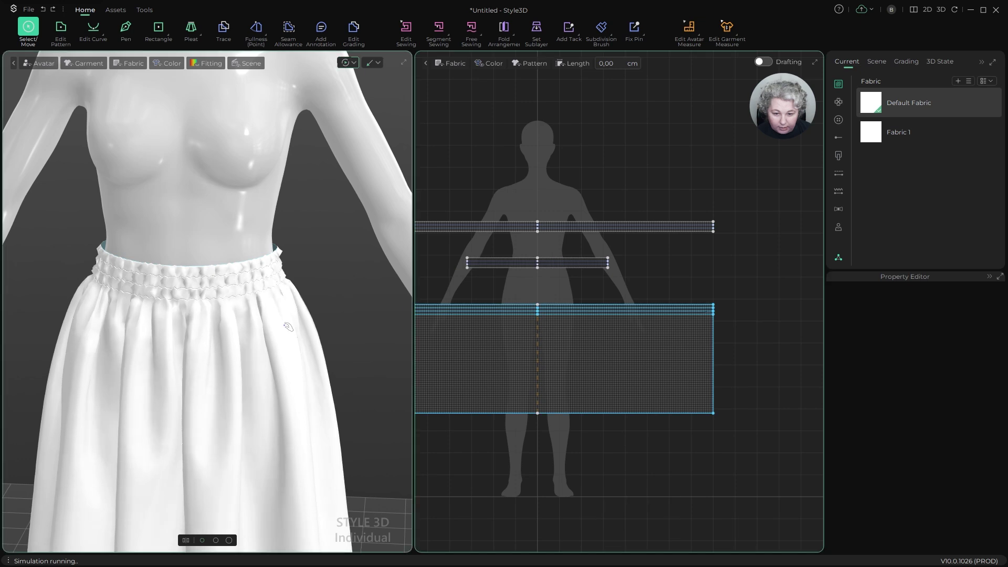
key(space)
scroll(264, 284, up, 3)
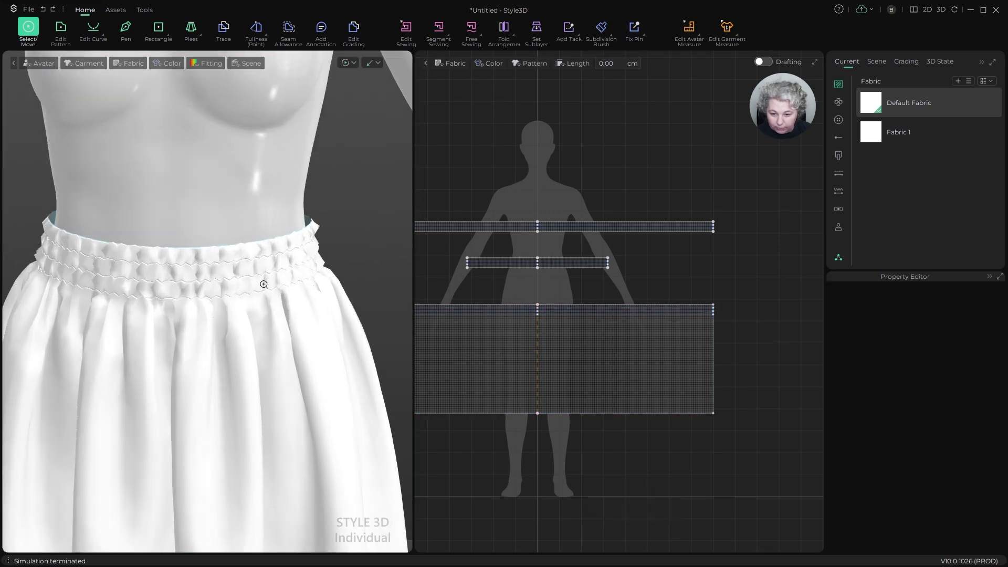
key(a)
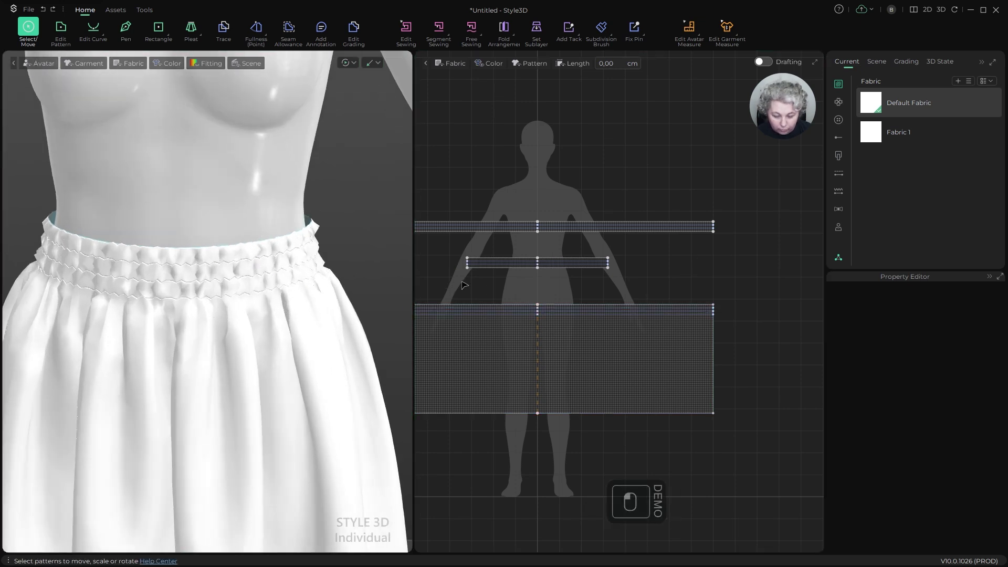
click(644, 322)
click(621, 377)
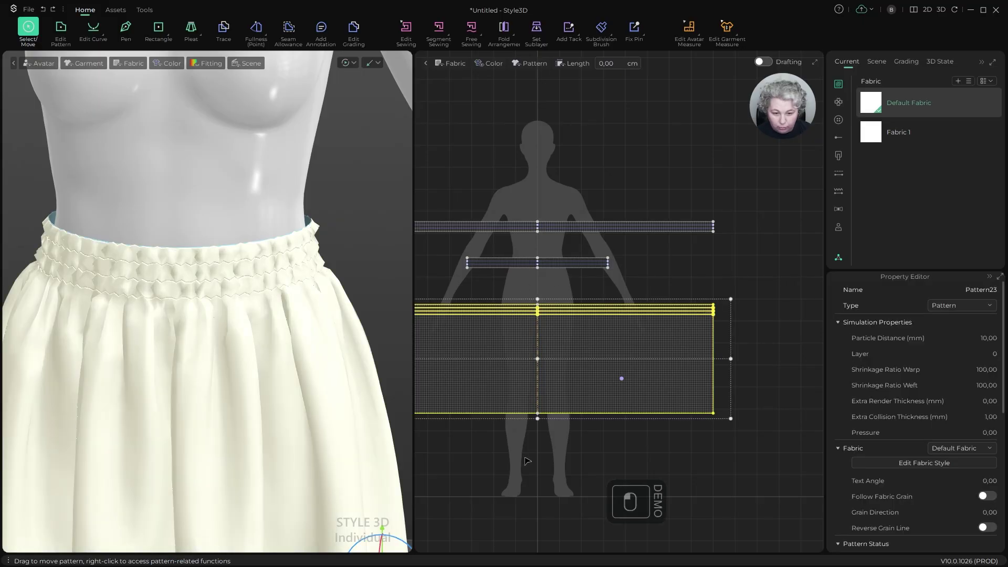
scroll(257, 395, down, 3)
alt+right_drag(258, 395, 247, 325)
scroll(225, 309, down, 3)
alt+middle_drag(247, 325, 265, 360)
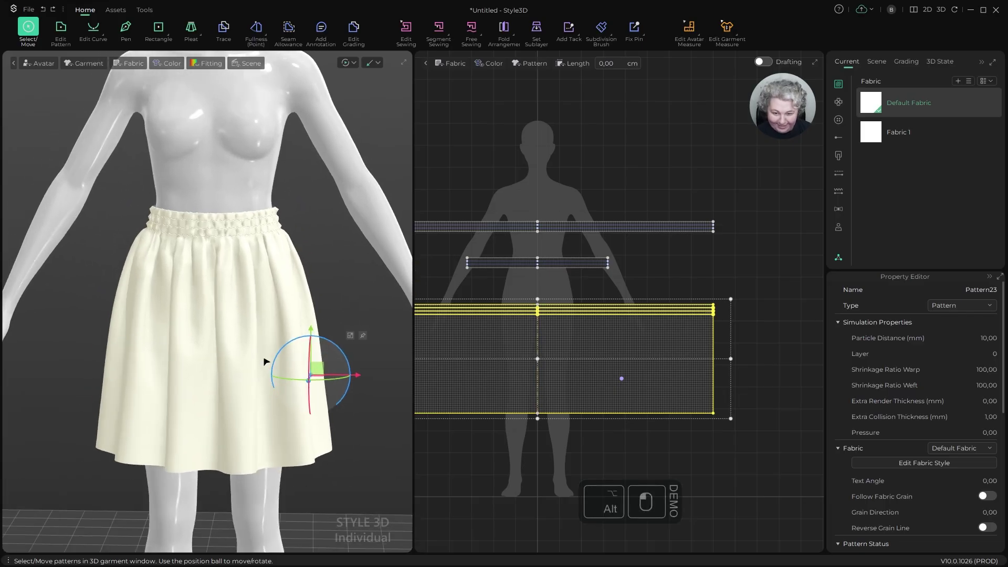
Step: Enable Subdivision on the skirt panel's upper edge
key(z)
click(674, 278)
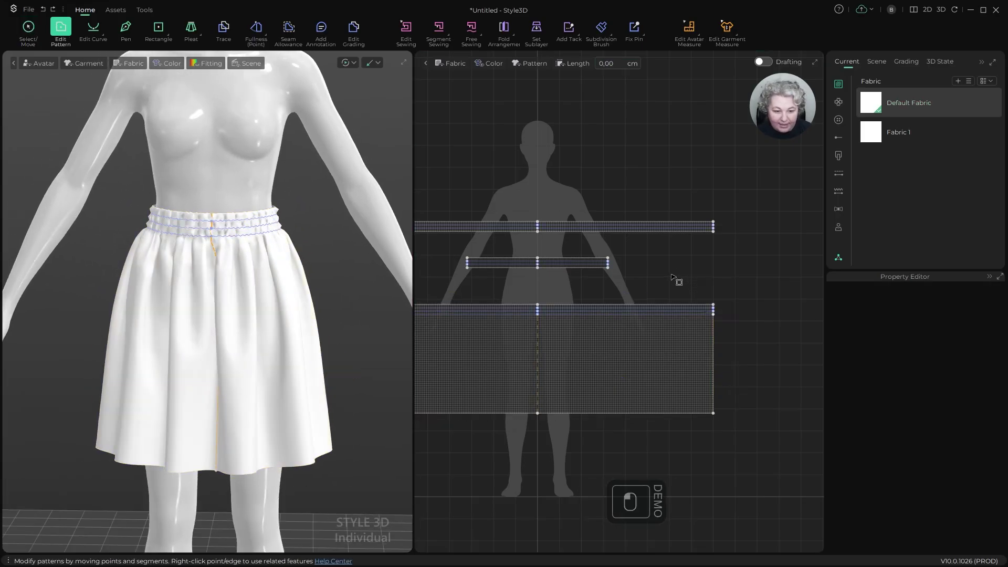
scroll(612, 297, up, 4)
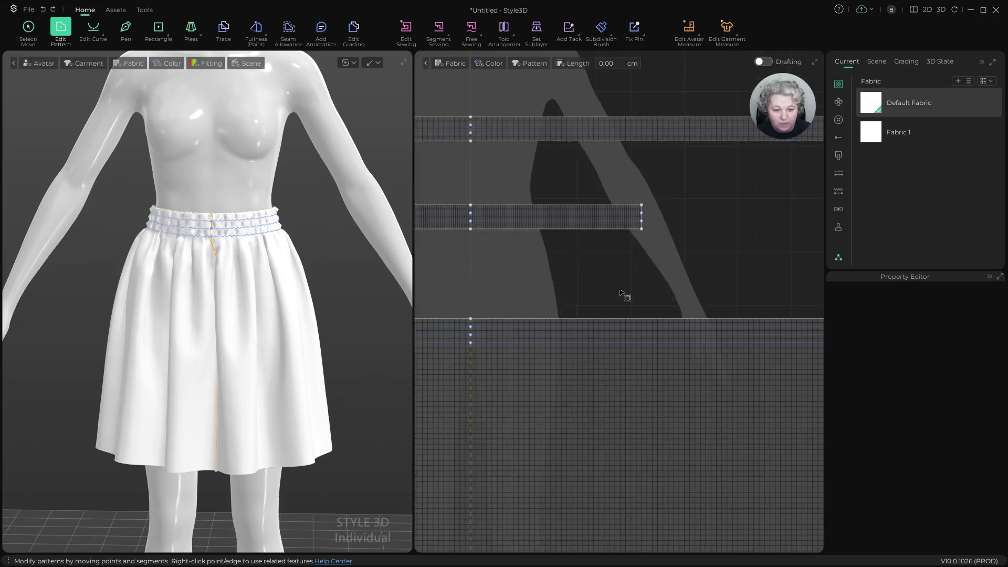
scroll(658, 294, down, 3)
scroll(608, 271, up, 2)
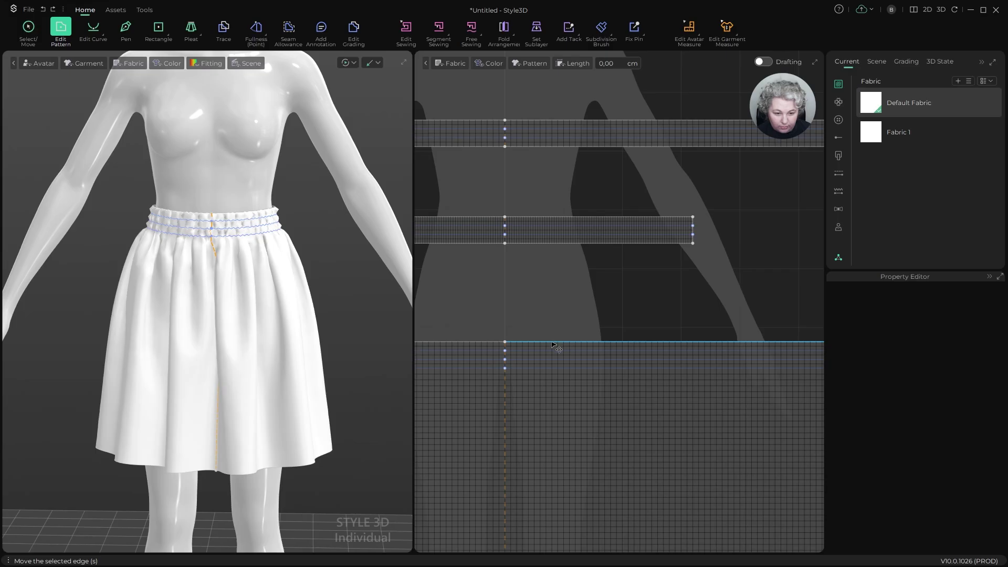
scroll(550, 301, down, 2)
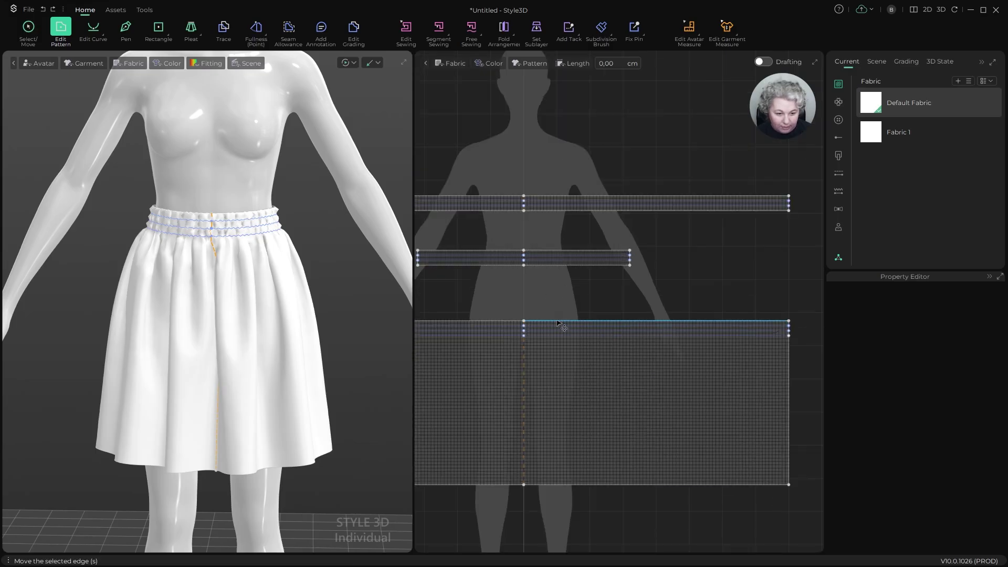
click(555, 321)
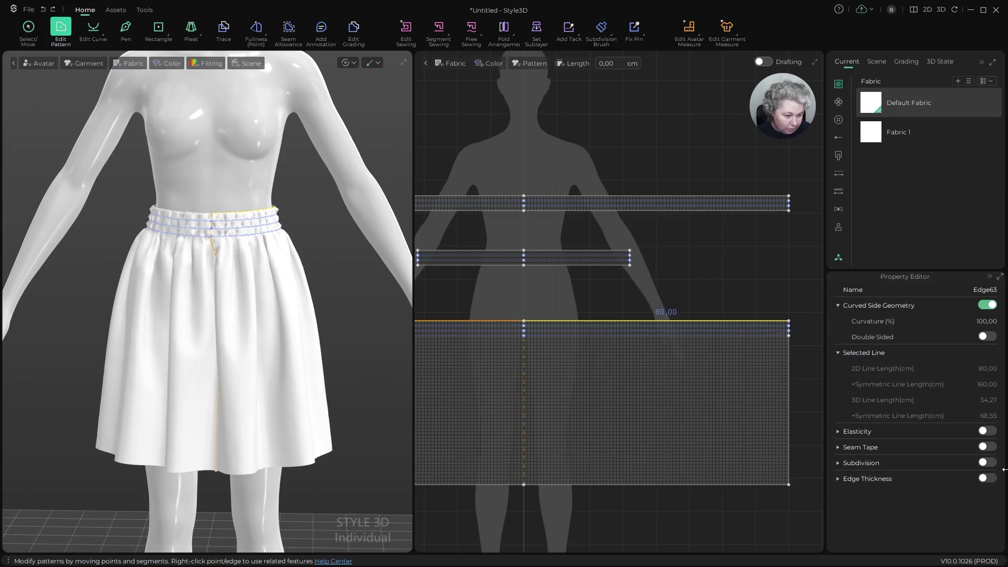
click(987, 462)
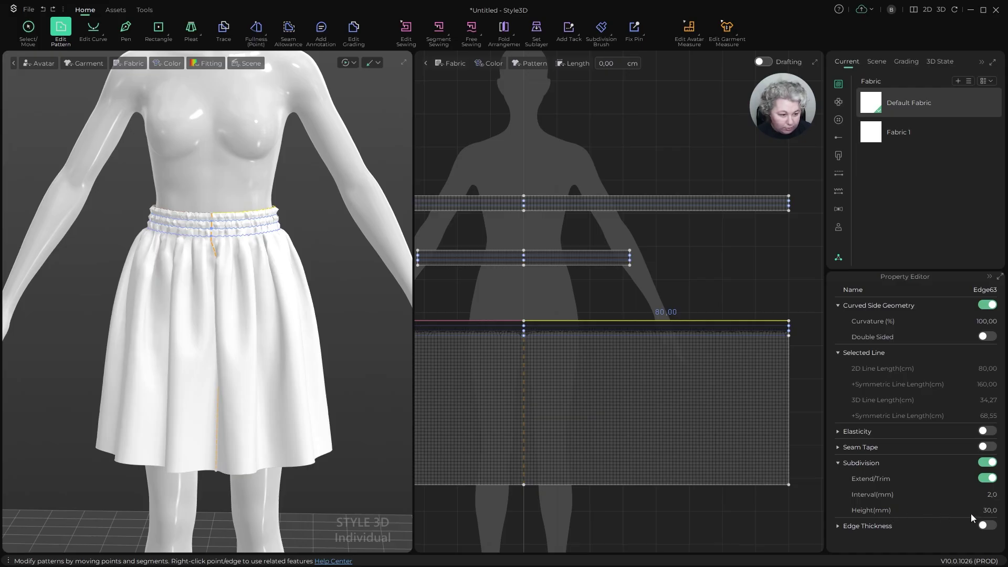
Step: Set the upper edge's subdivision height to 45 mm and check the refined mesh area
scroll(699, 328, up, 6)
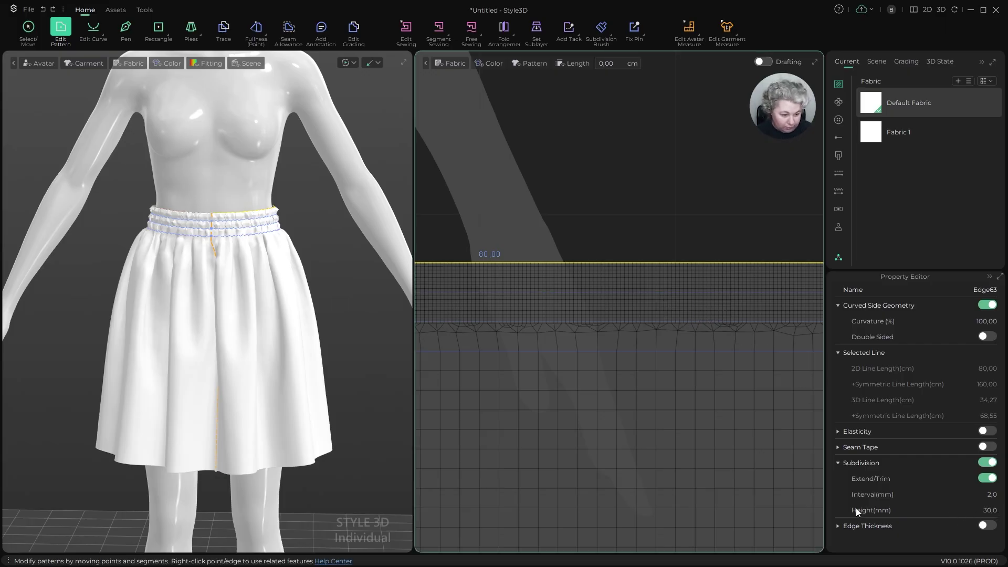
click(990, 511)
scroll(641, 223, down, 2)
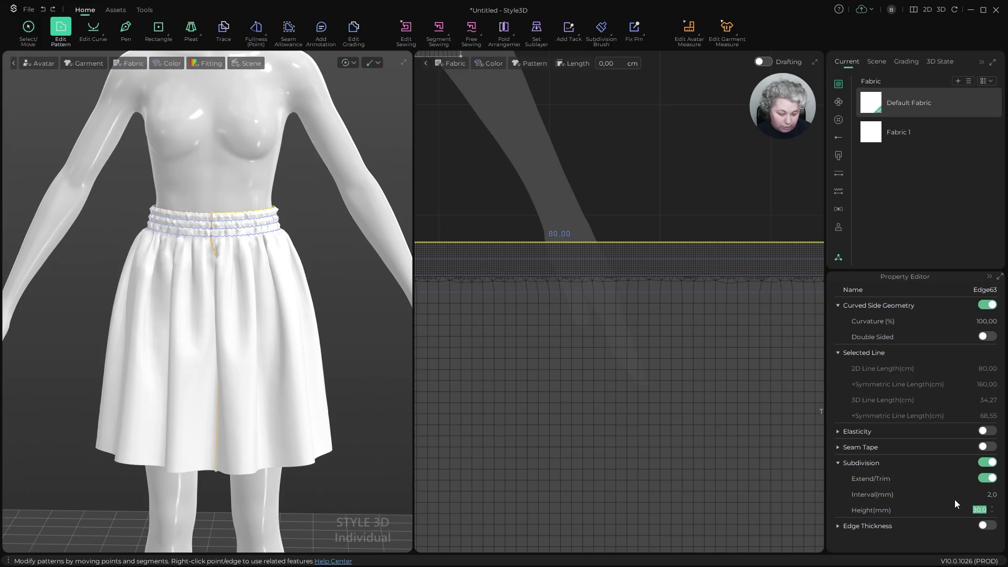
text(45)
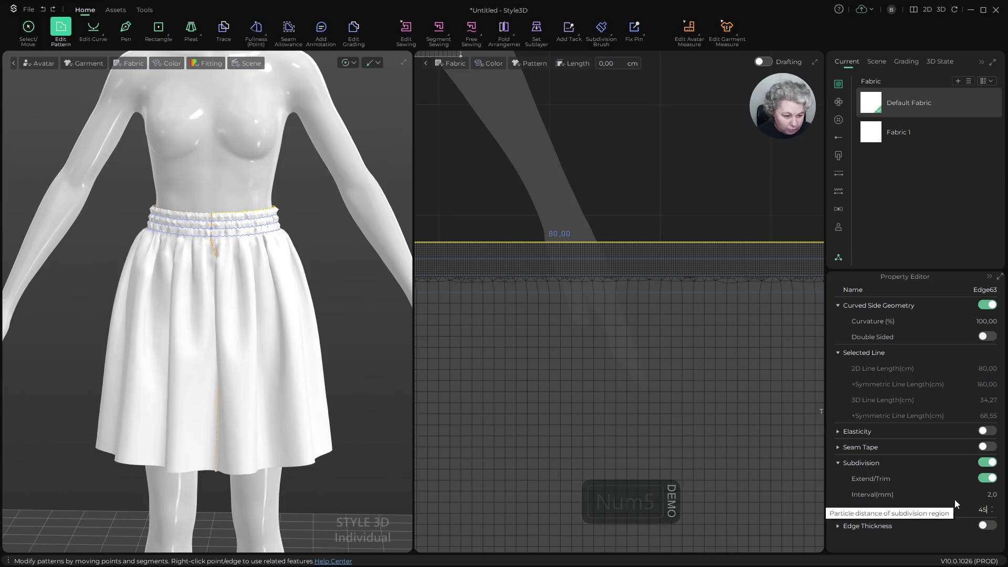
key(Return)
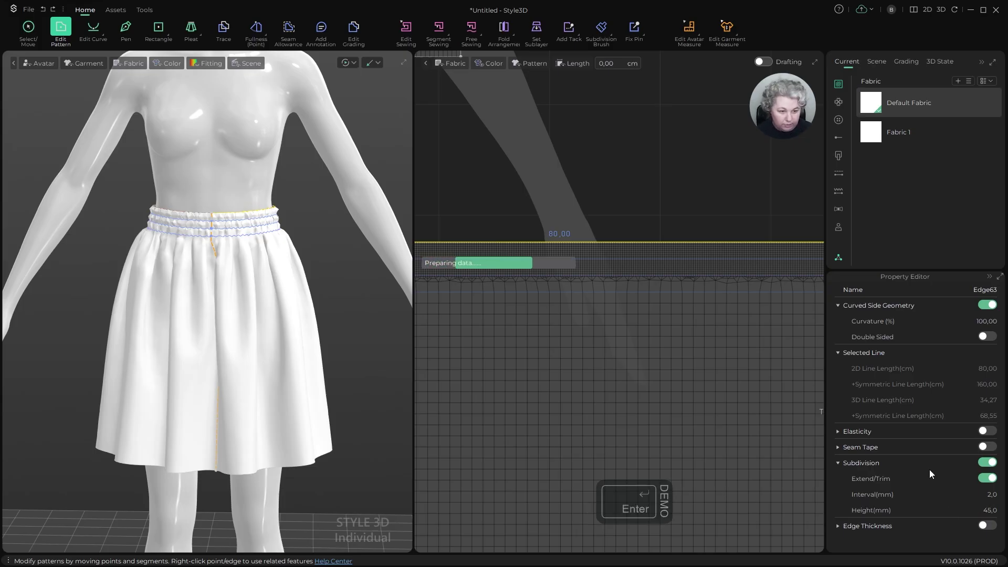
scroll(684, 168, down, 5)
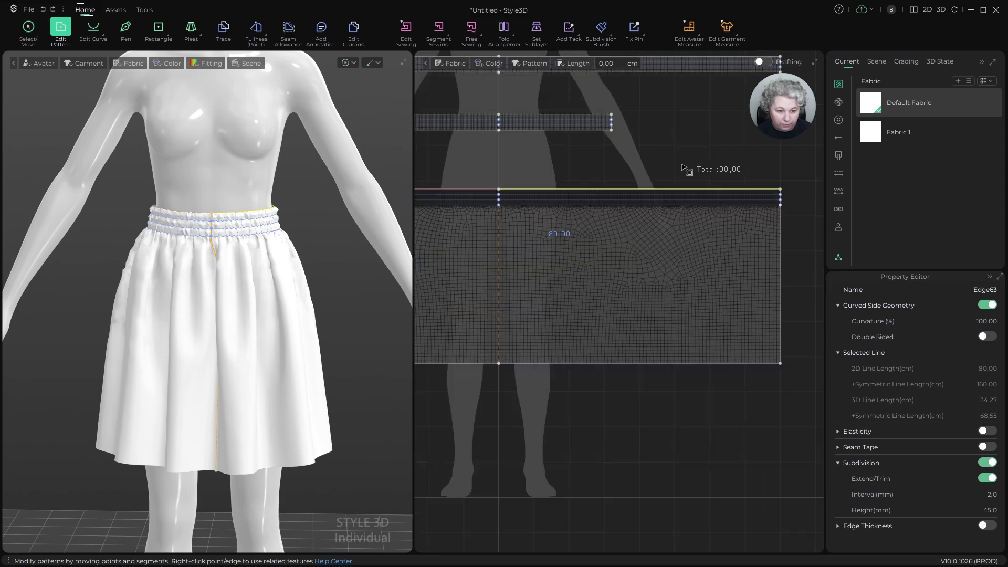
Step: Deselect the skirt panel's upper edge and simulate the skirt with its 45 mm refined mesh area
key(a)
click(692, 152)
scroll(628, 202, up, 5)
scroll(534, 143, down, 3)
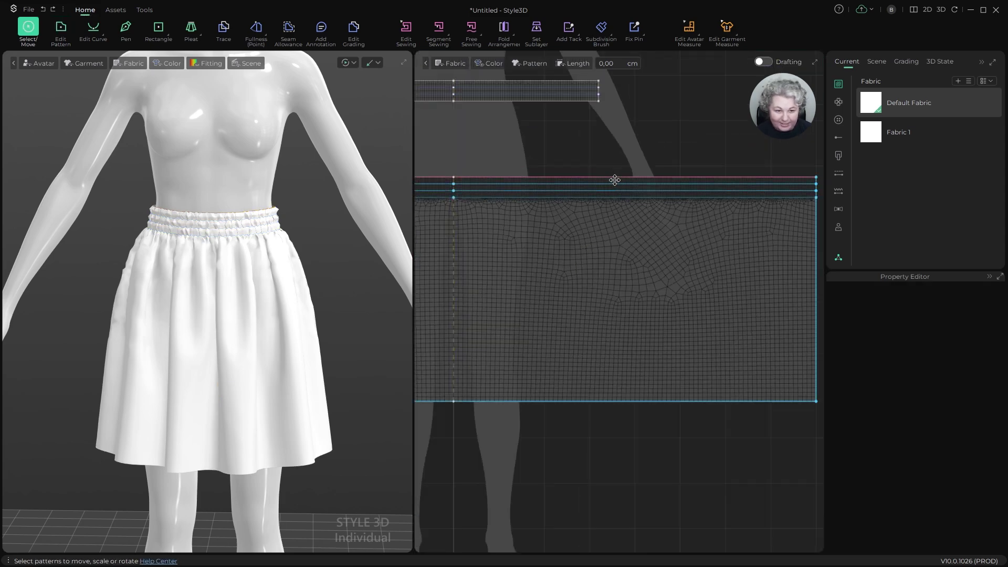
click(565, 148)
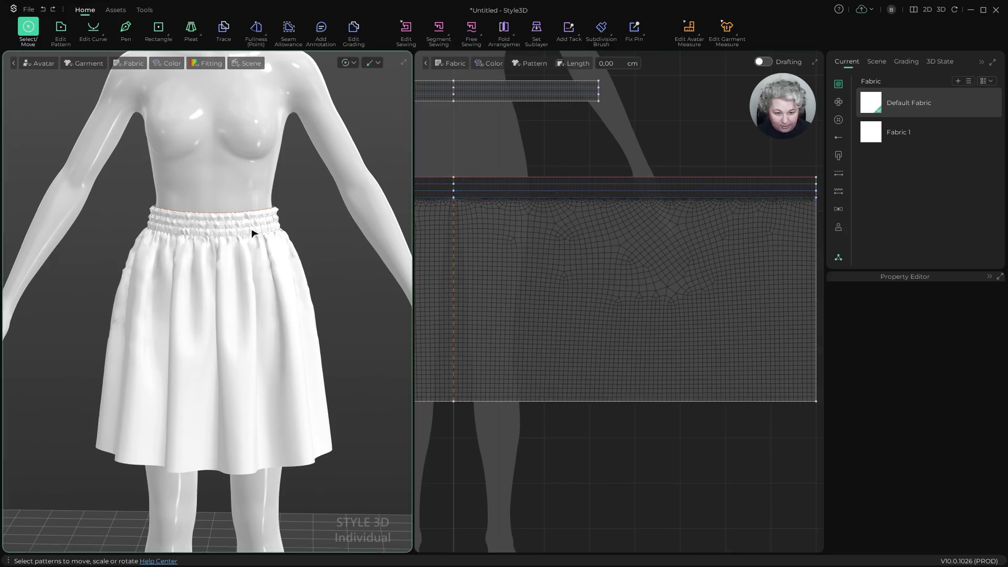
key(space)
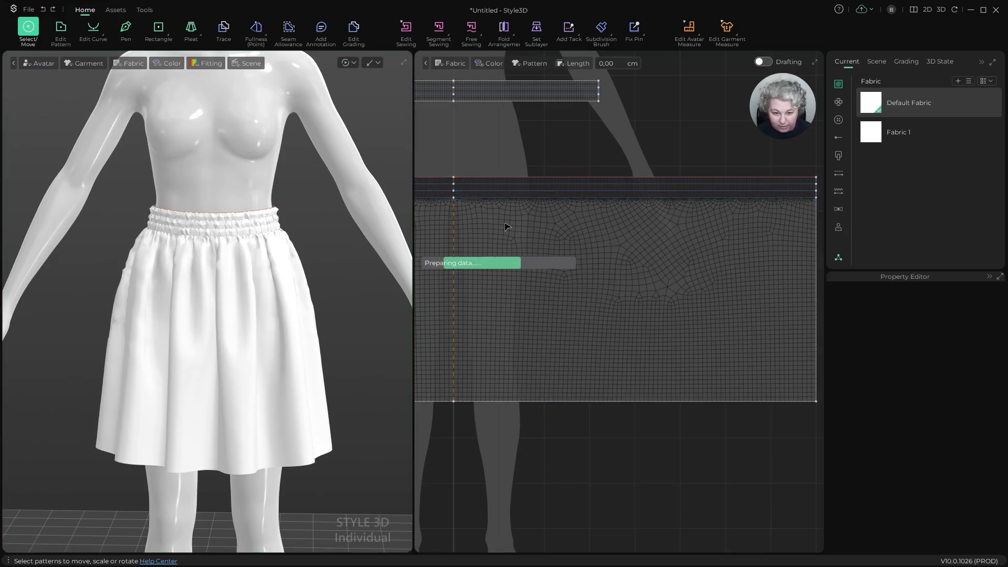
click(625, 241)
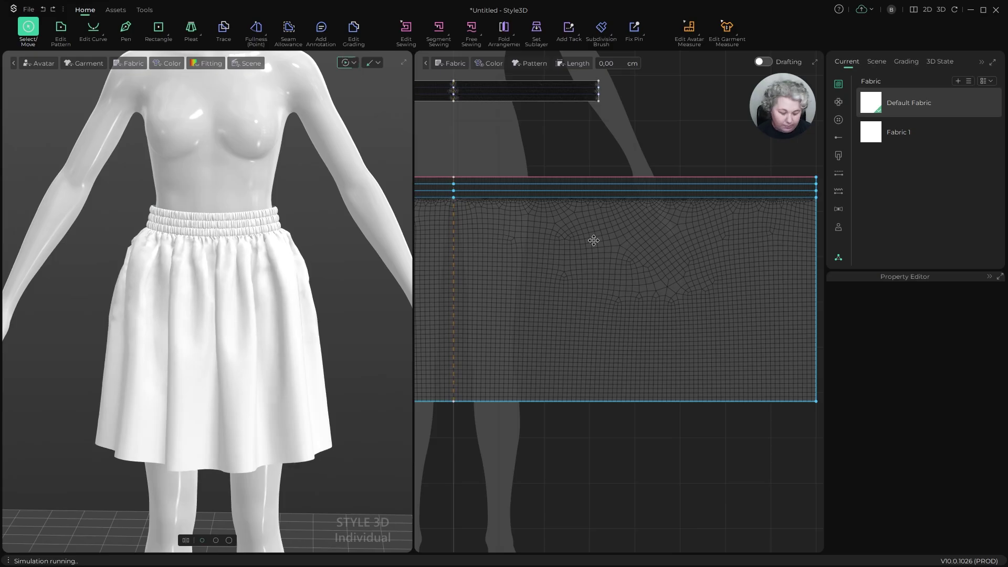
Step: Examine the simulated waistband's gathers and the folds just below it from several angles
scroll(565, 247, down, 3)
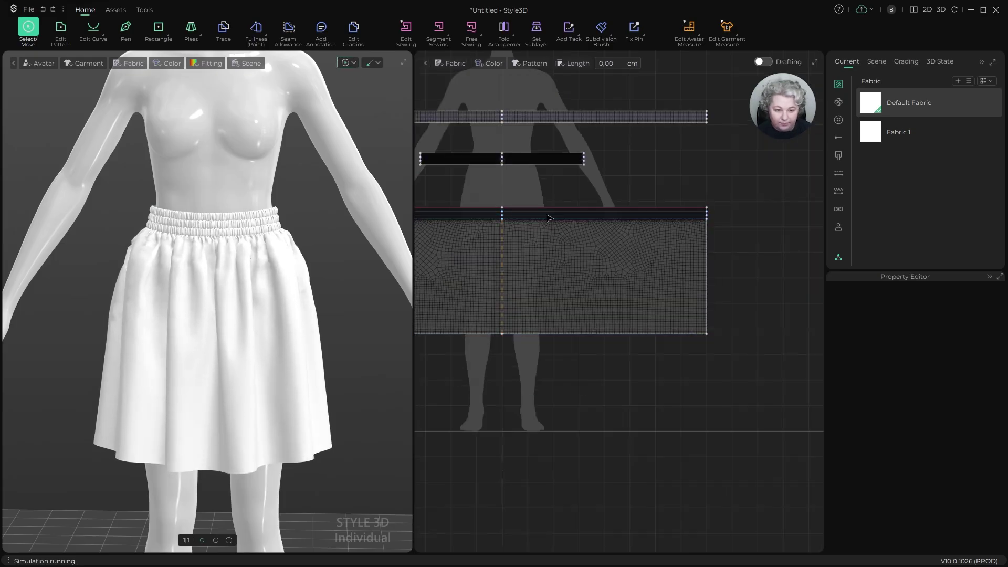
scroll(243, 185, up, 5)
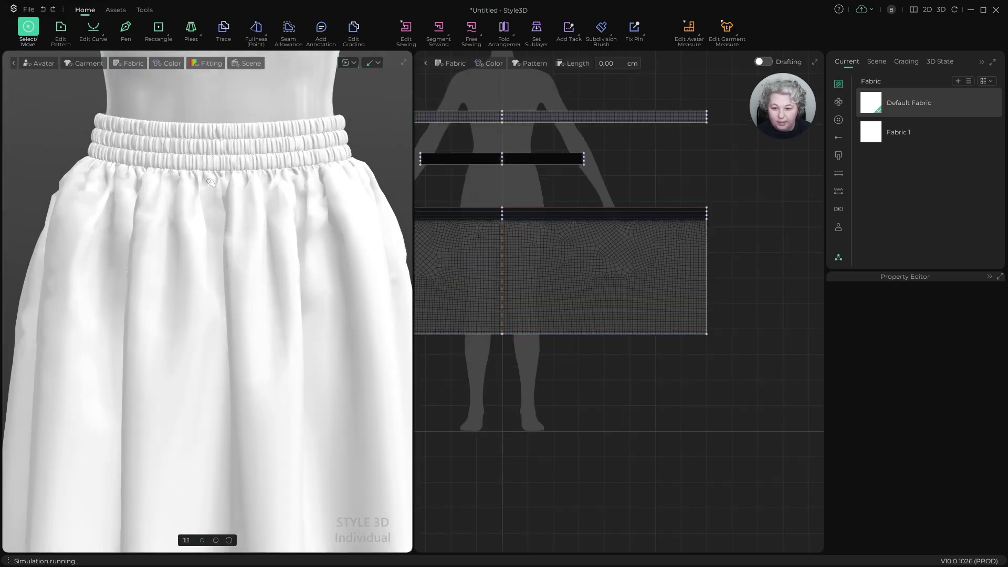
alt+drag(210, 131, 229, 162)
scroll(251, 163, down, 2)
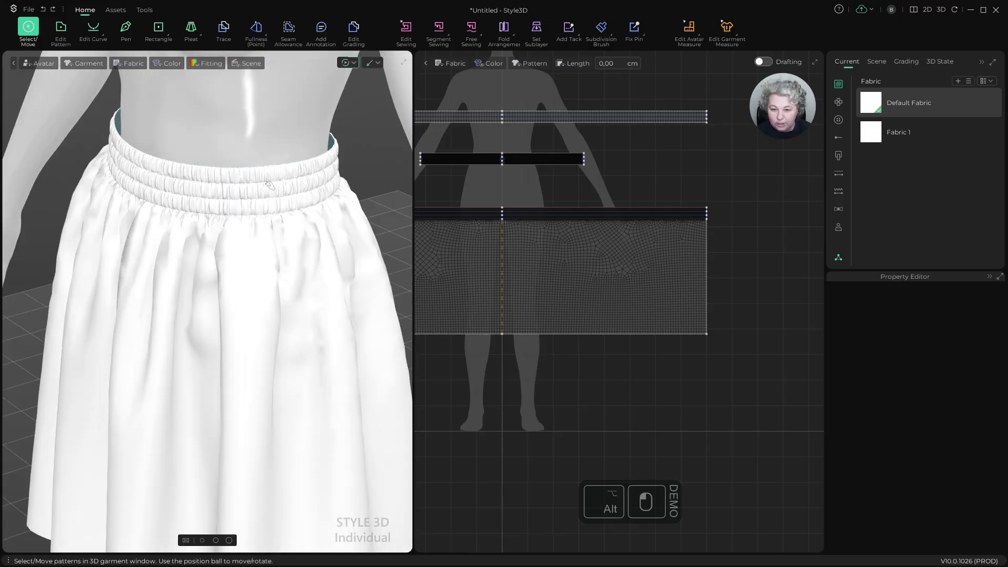
scroll(250, 164, up, 5)
alt+drag(215, 126, 237, 195)
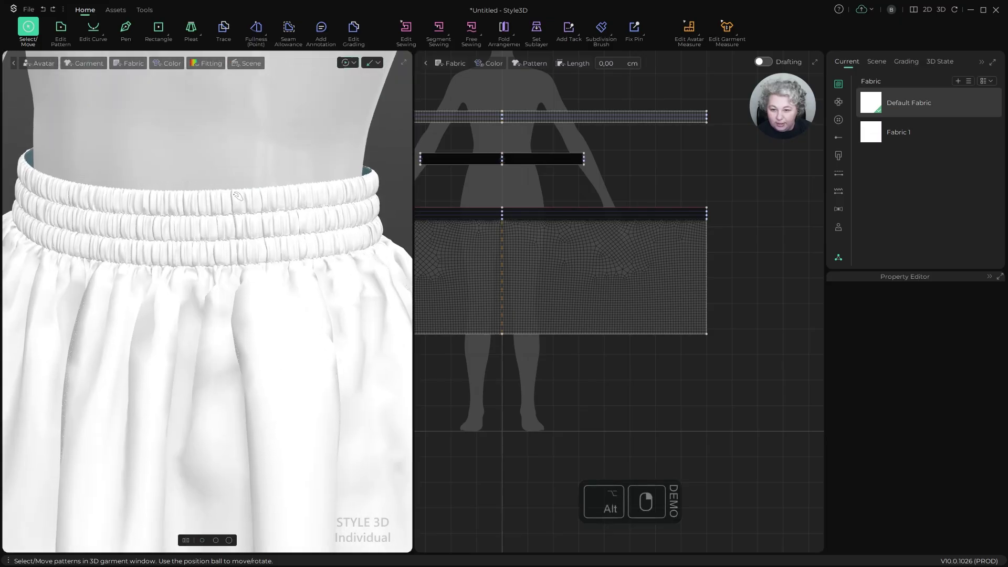
scroll(273, 225, down, 3)
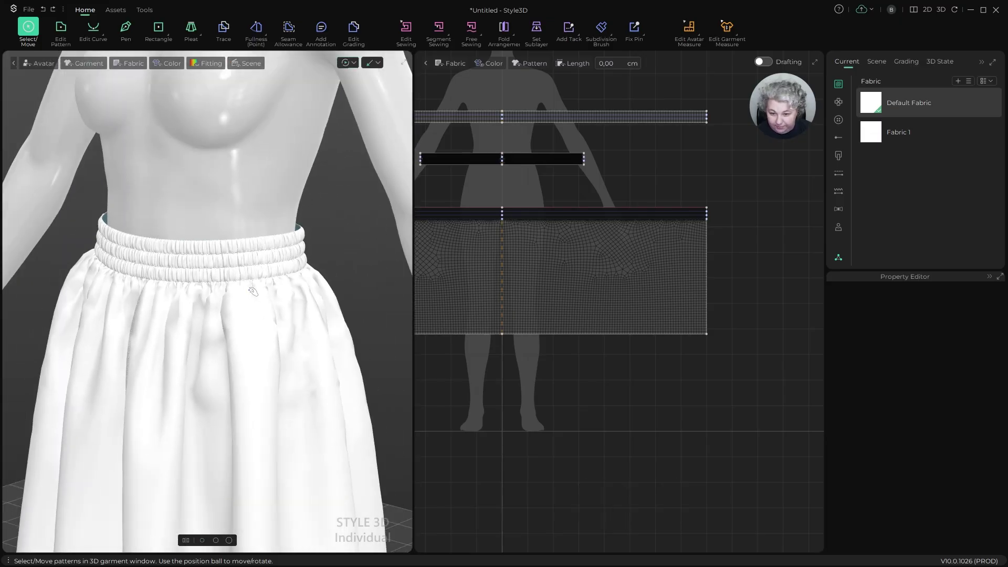
mouse_move(254, 286)
alt+mouse_down()
mouse_move(279, 288)
mouse_move(270, 295)
alt+mouse_up()
scroll(269, 295, up, 3)
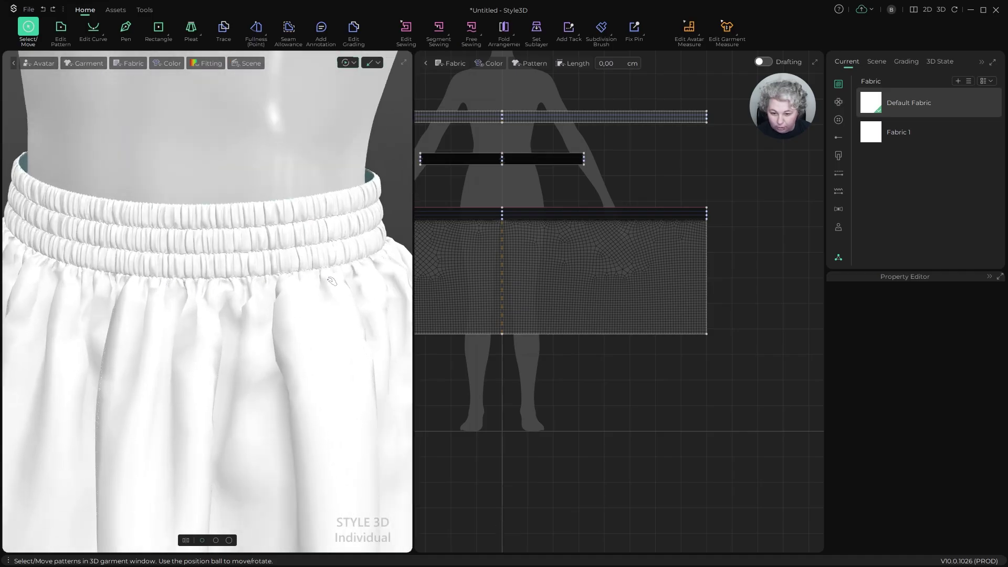
scroll(283, 287, down, 3)
alt+drag(263, 353, 232, 323)
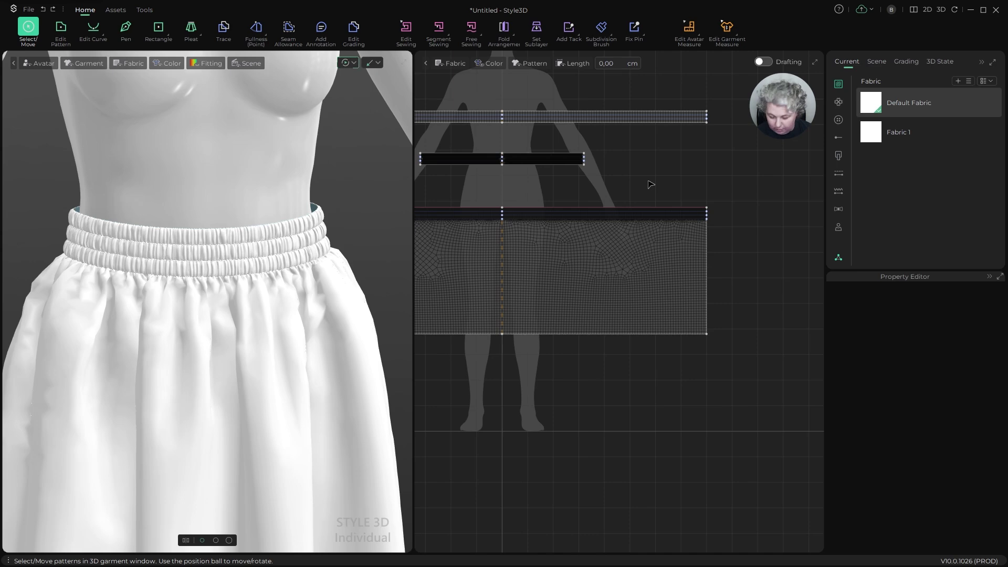
Step: Set the subdivision height of the skirt panel's upper edge to 60 mm and simulate the skirt again
key(z)
scroll(604, 210, up, 5)
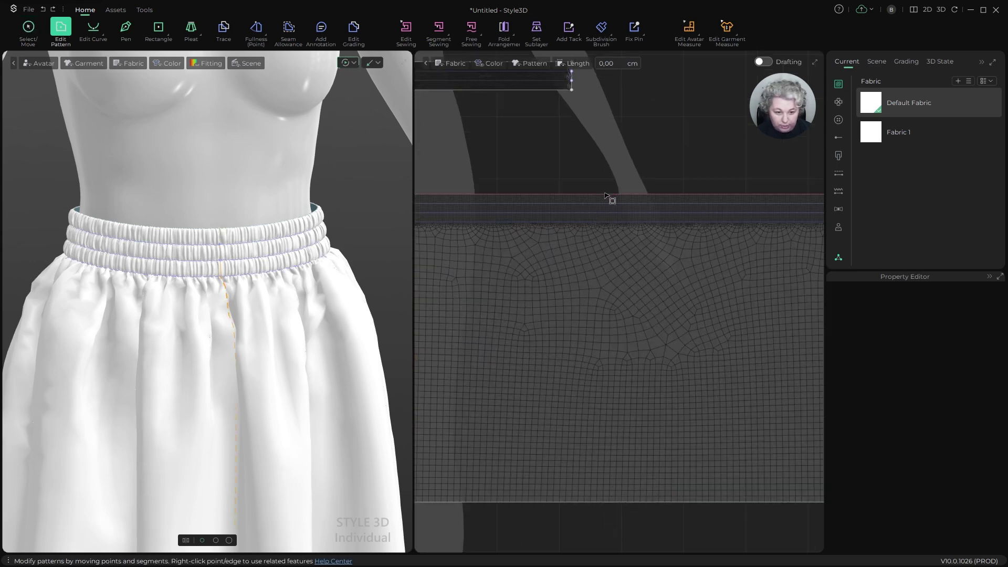
click(608, 195)
double_click(994, 510)
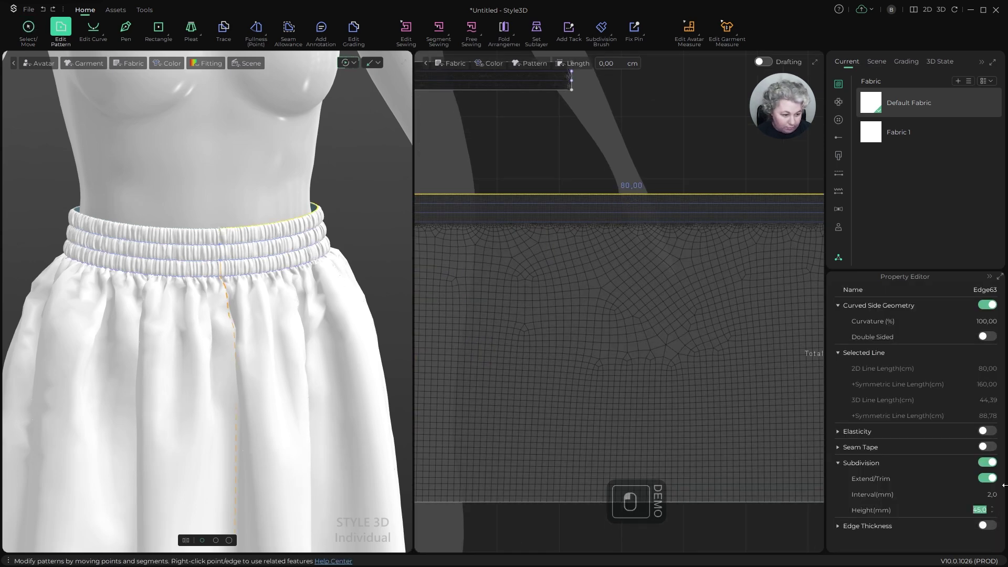
text(60)
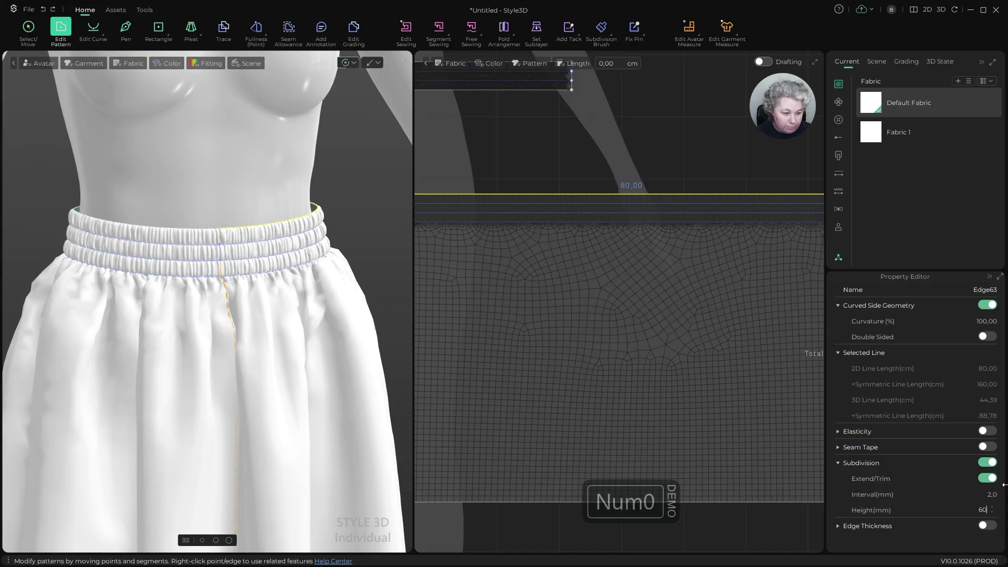
key(Return)
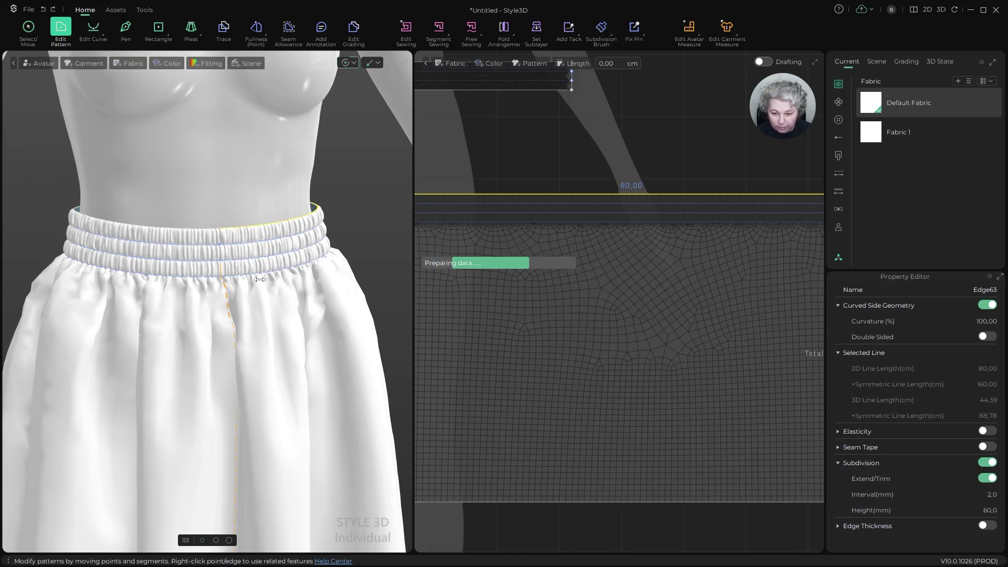
key(space)
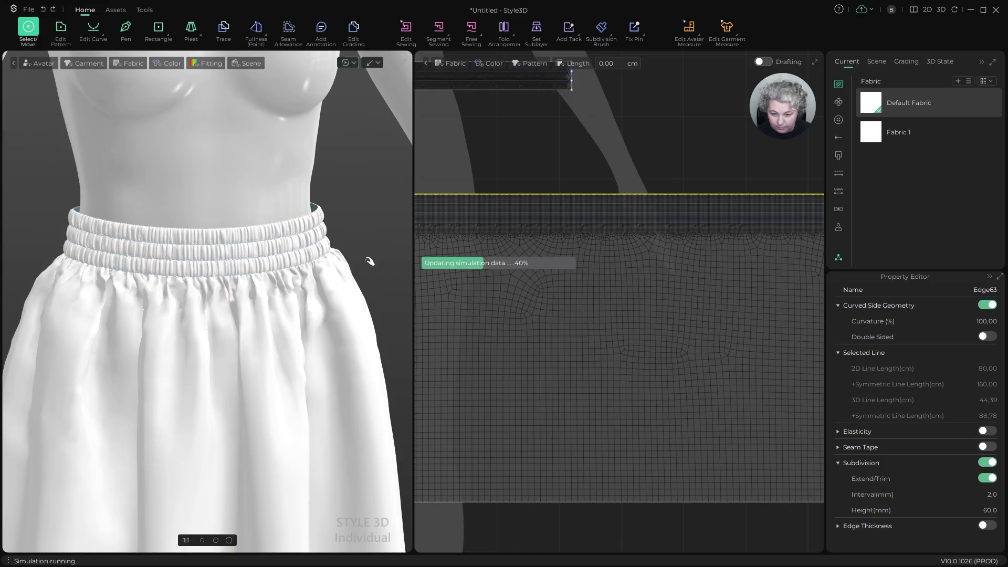
Step: Examine the folds below the waistband up close and the whole skirt's drape on the avatar
scroll(286, 336, down, 3)
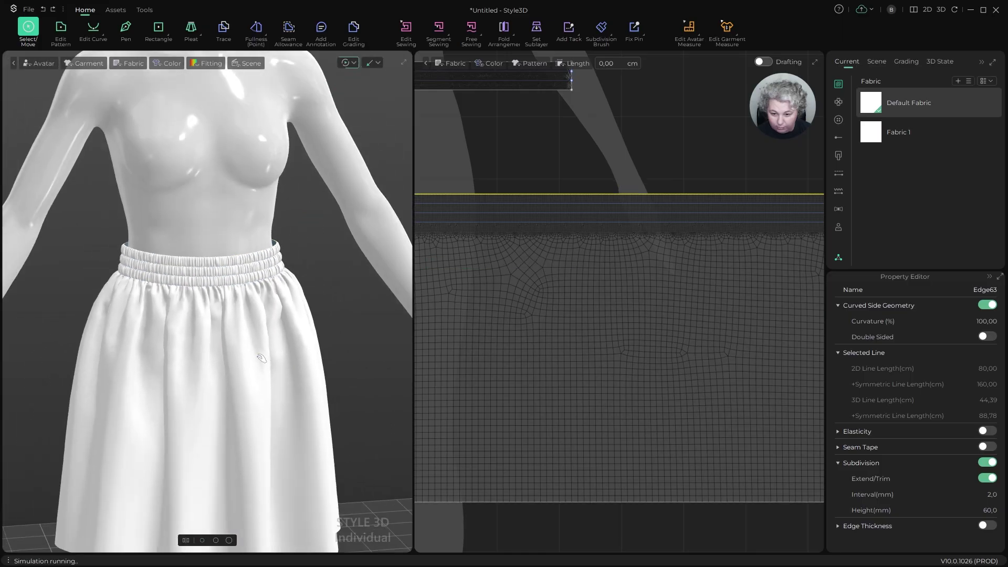
alt+drag(286, 336, 241, 369)
scroll(270, 294, up, 5)
click(238, 345)
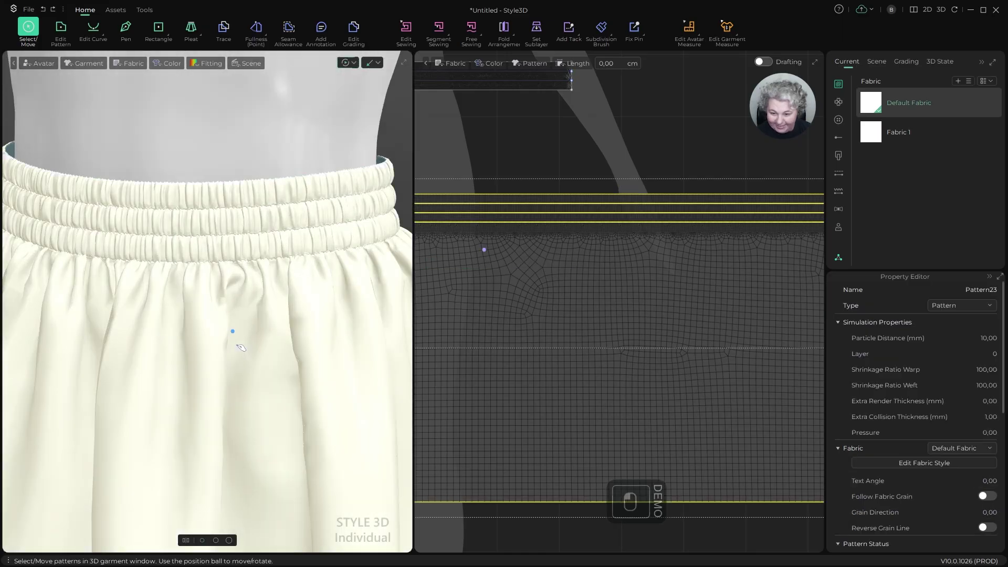
scroll(249, 365, down, 4)
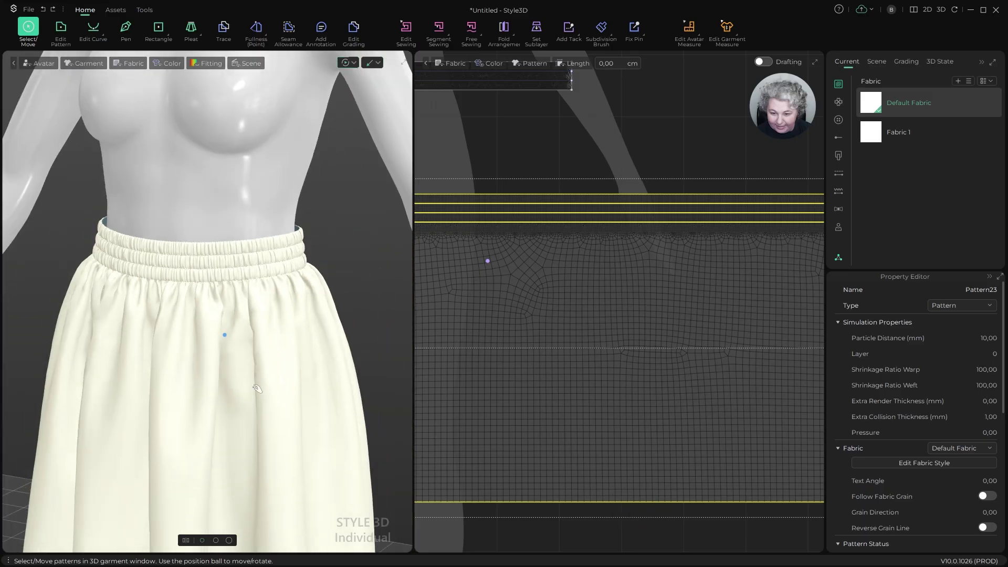
alt+drag(249, 365, 283, 336)
scroll(285, 326, down, 2)
scroll(285, 326, down, 2)
alt+right_drag(252, 389, 275, 308)
mouse_move(274, 308)
alt+mouse_down()
mouse_move(290, 311)
mouse_move(288, 320)
alt+mouse_up()
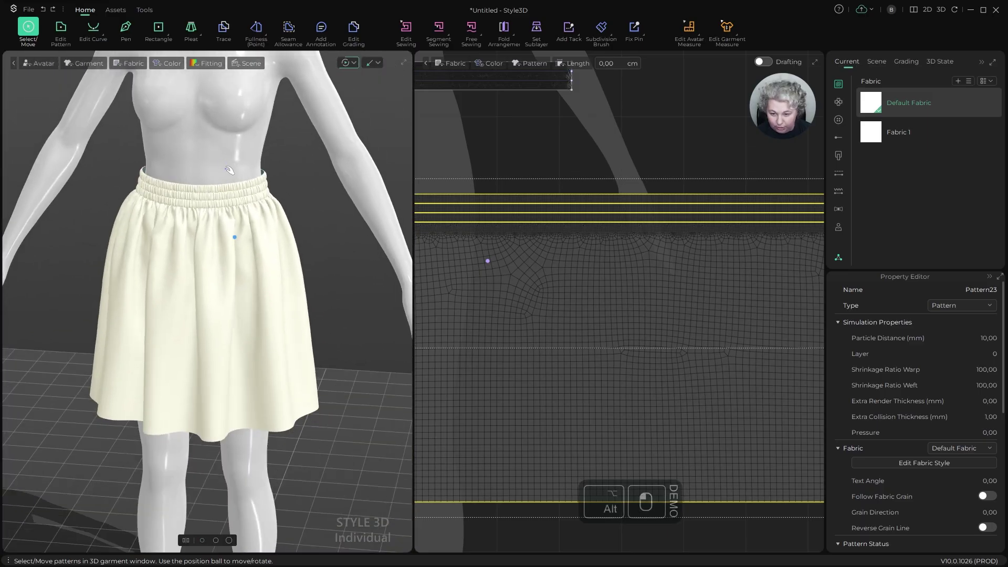
scroll(237, 225, up, 3)
alt+right_drag(232, 224, 157, 215)
scroll(141, 214, up, 3)
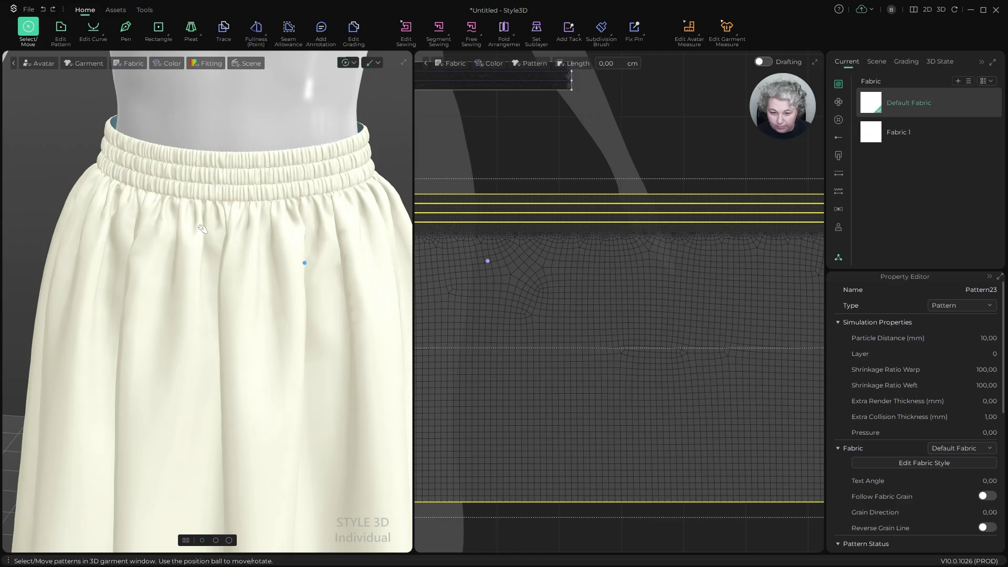
scroll(606, 234, down, 3)
Step: Deselect the skirt panel, inspect its refined mesh band on the 2D pattern, and check the overall skirt
click(670, 153)
scroll(630, 236, up, 7)
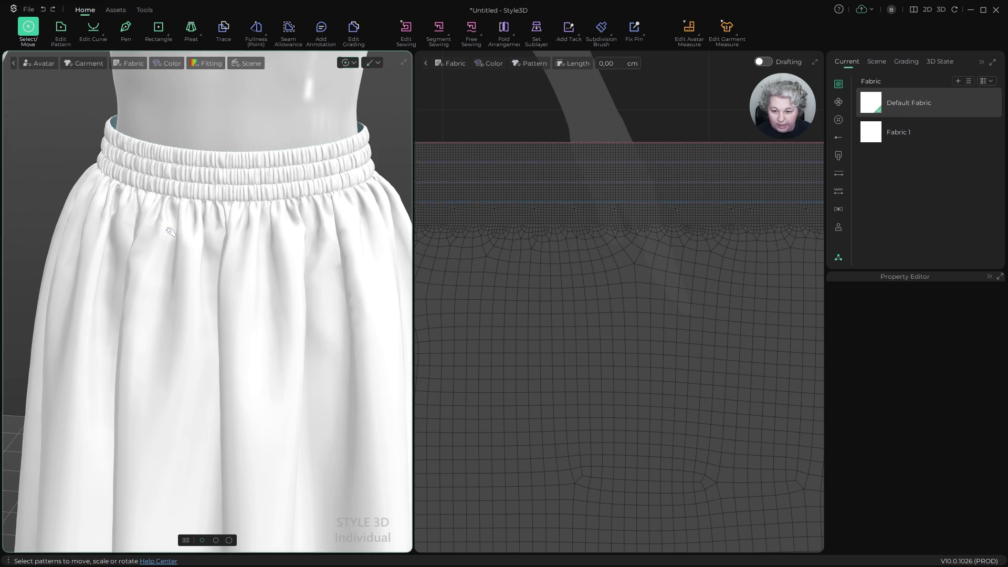
scroll(285, 223, down, 5)
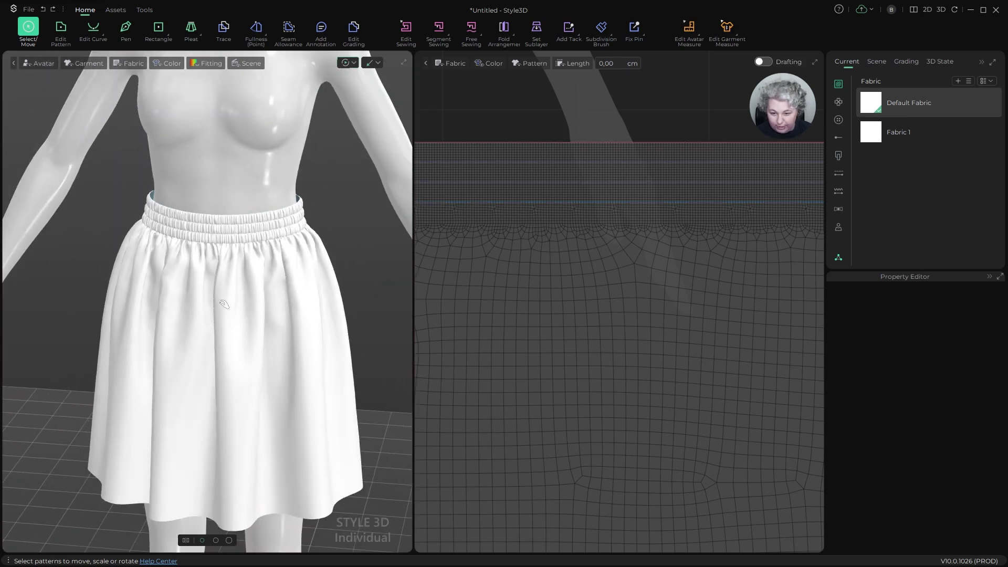
mouse_move(226, 286)
alt+mouse_down()
mouse_move(472, 295)
mouse_move(218, 297)
mouse_move(240, 293)
alt+mouse_up()
scroll(580, 354, down, 10)
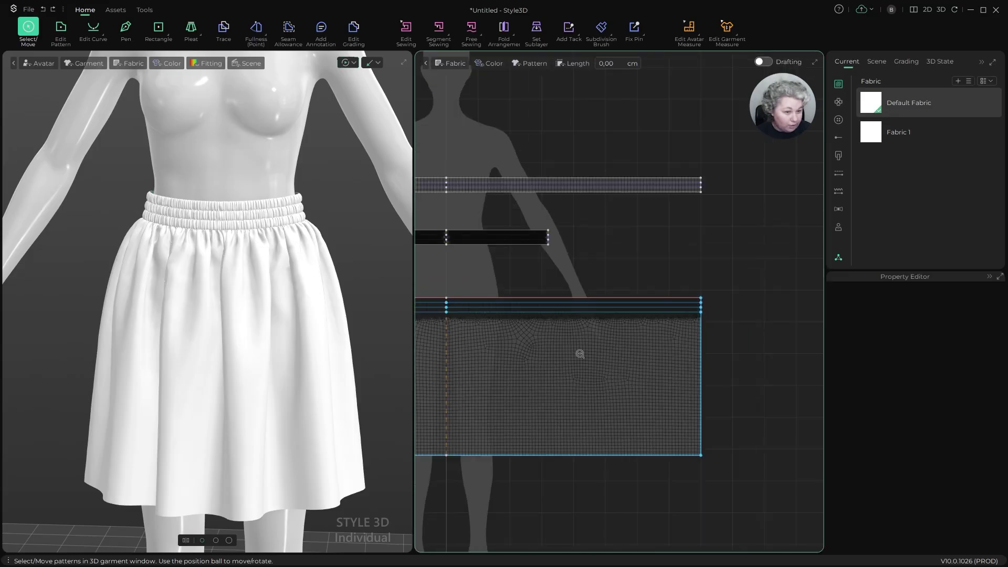
alt+drag(593, 297, 697, 265)
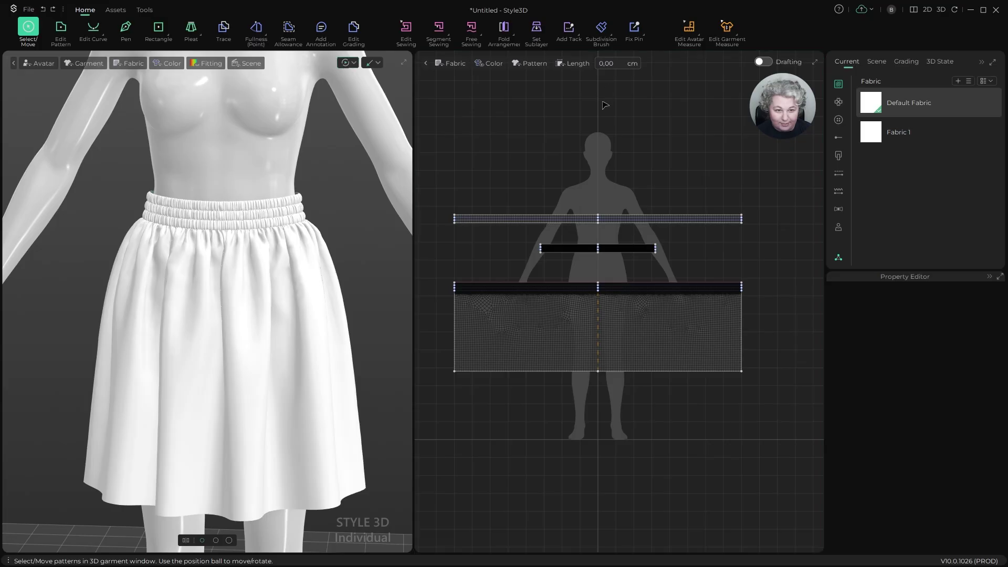
click(605, 30)
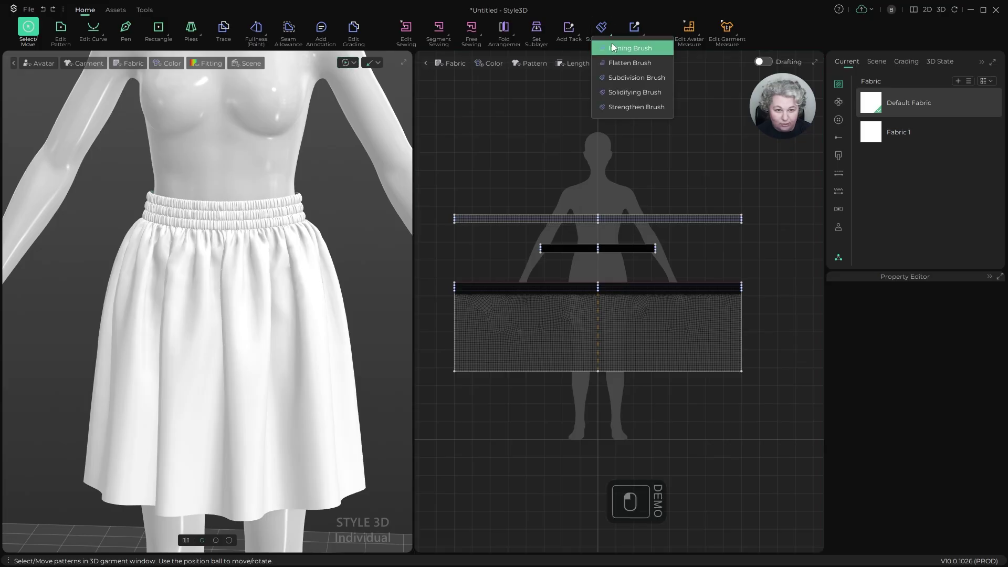
click(612, 46)
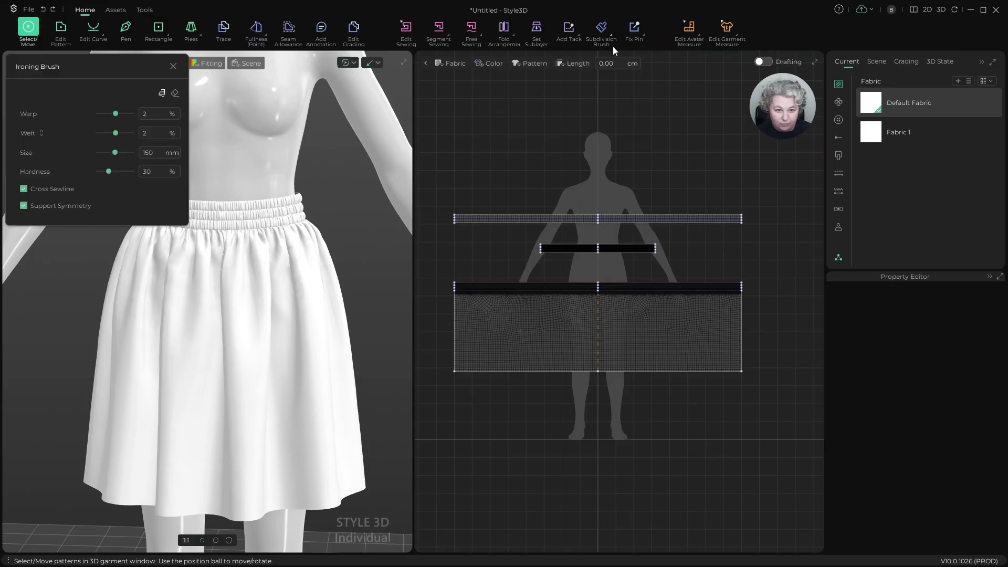
click(173, 66)
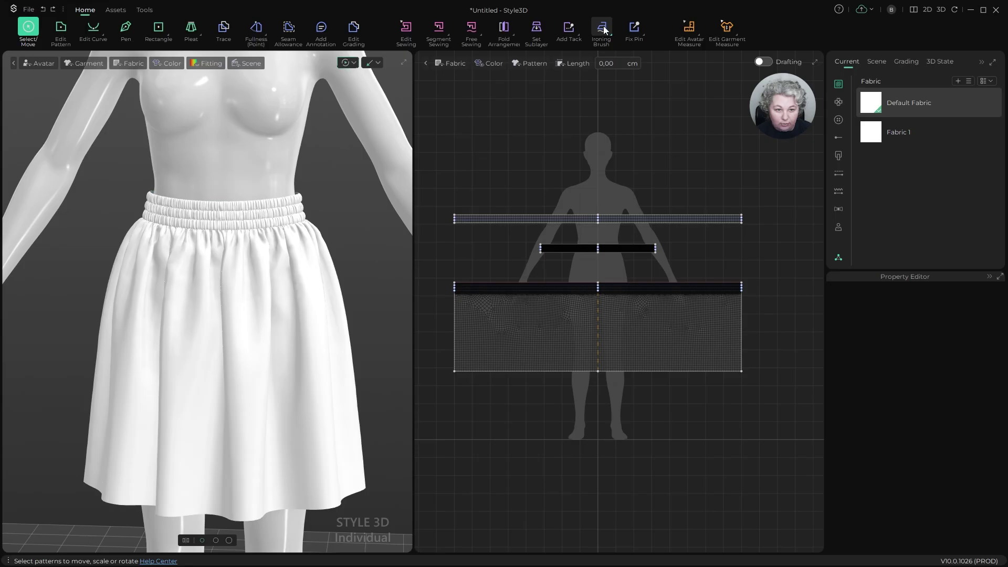
Step: Start the Subdivision Brush, move its settings clear of the waistband, and set the particle distance to 2 mm
click(611, 26)
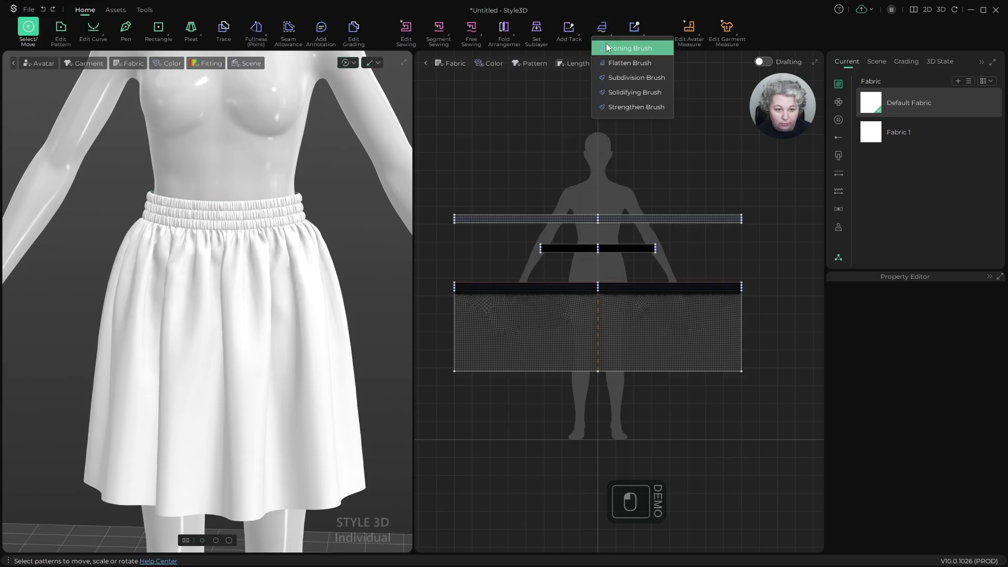
click(608, 79)
mouse_move(329, 172)
mouse_down()
mouse_move(345, 351)
mouse_move(356, 289)
mouse_up()
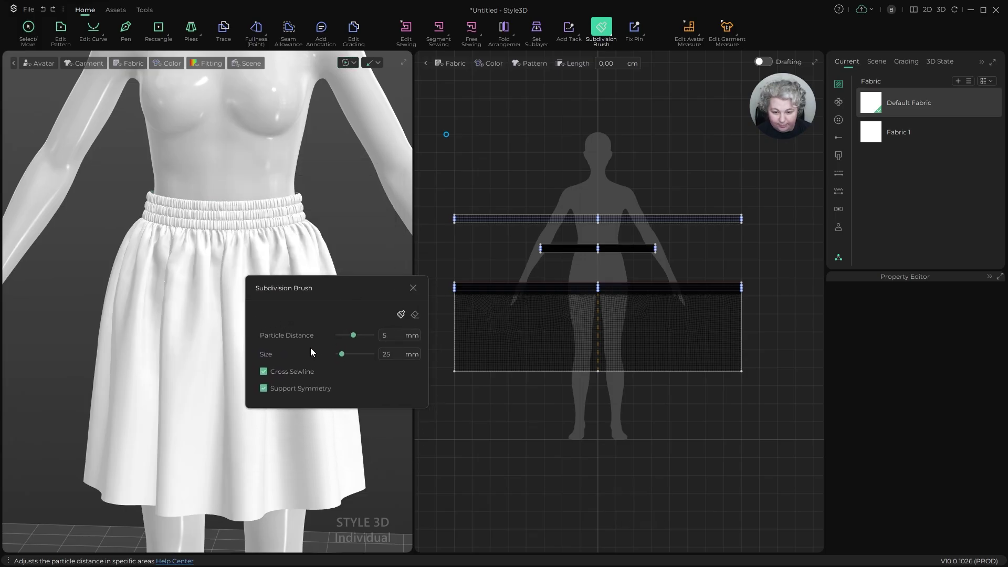
click(399, 336)
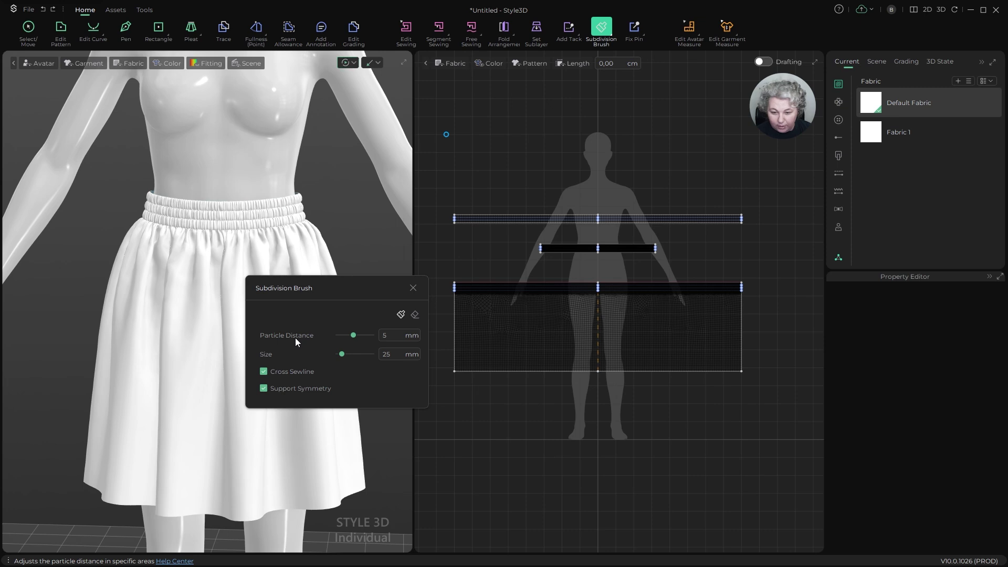
double_click(393, 335)
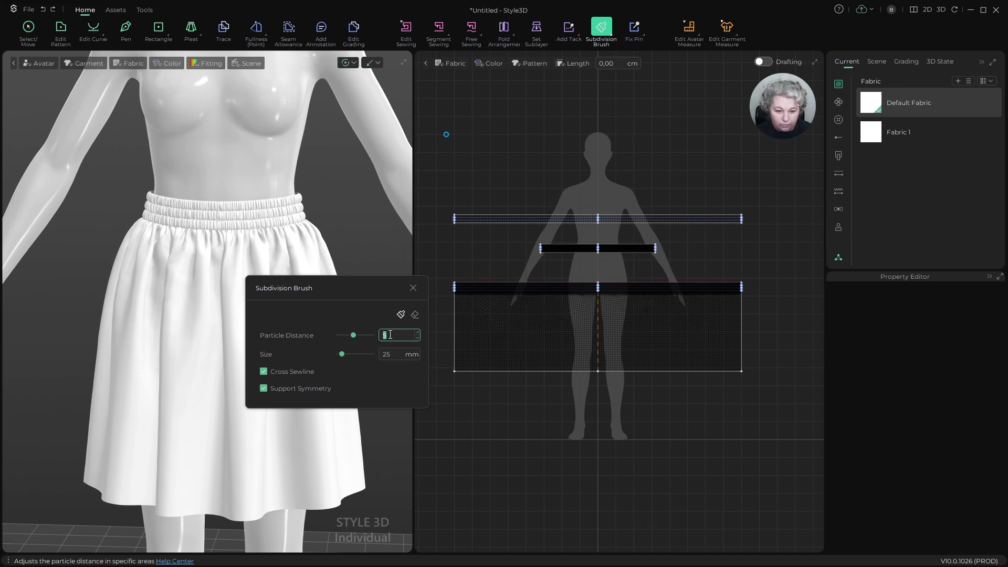
scroll(571, 293, up, 8)
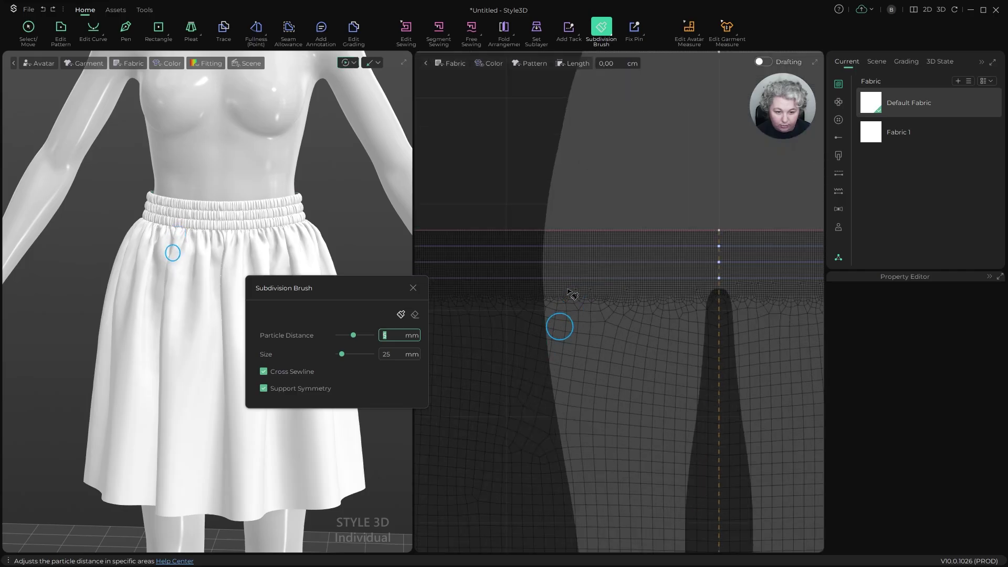
click(395, 335)
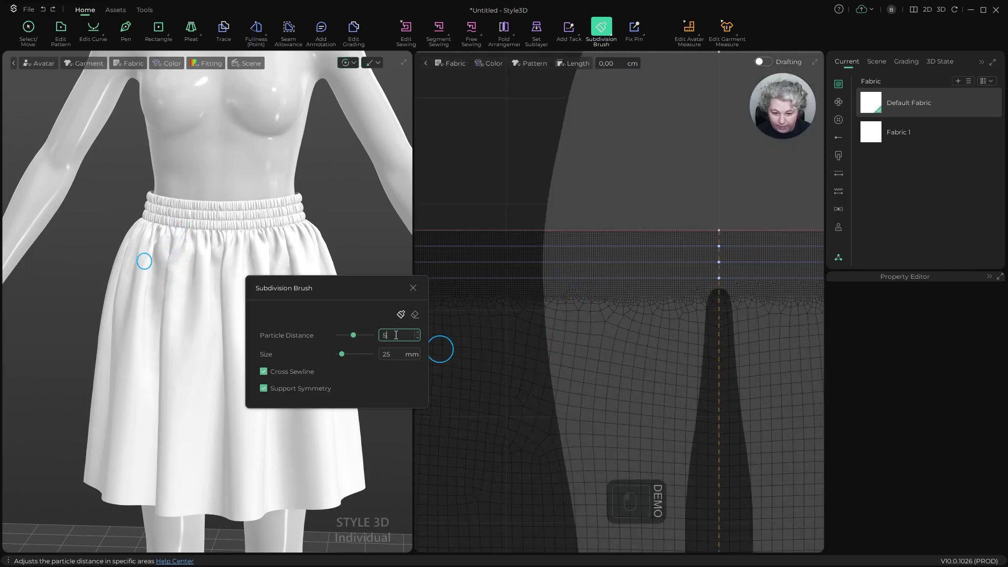
key(ctrl+a)
text(2)
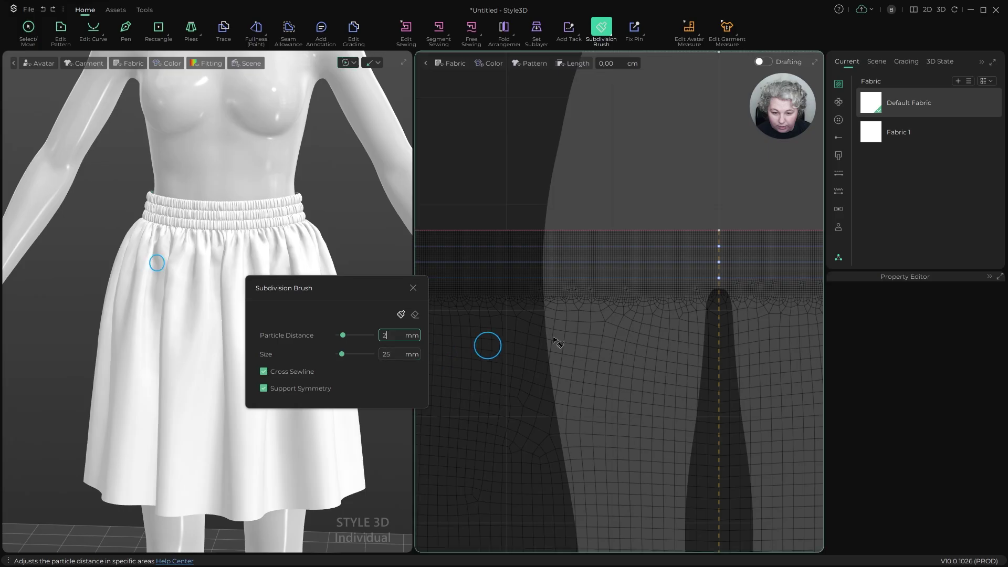
Step: Set the Subdivision Brush size to 50 mm and move its settings clear of the 2D pattern
double_click(402, 352)
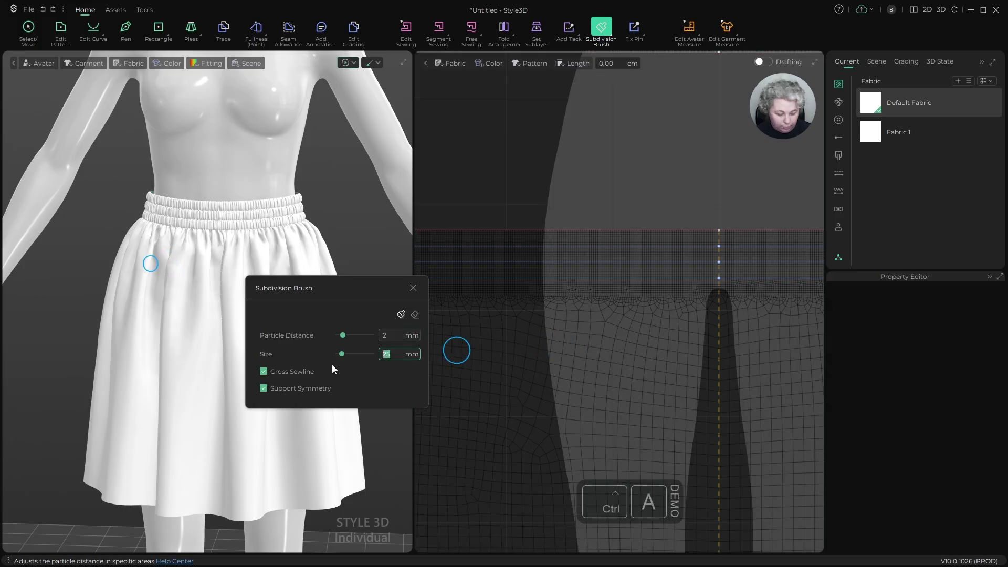
text(50)
key(Return)
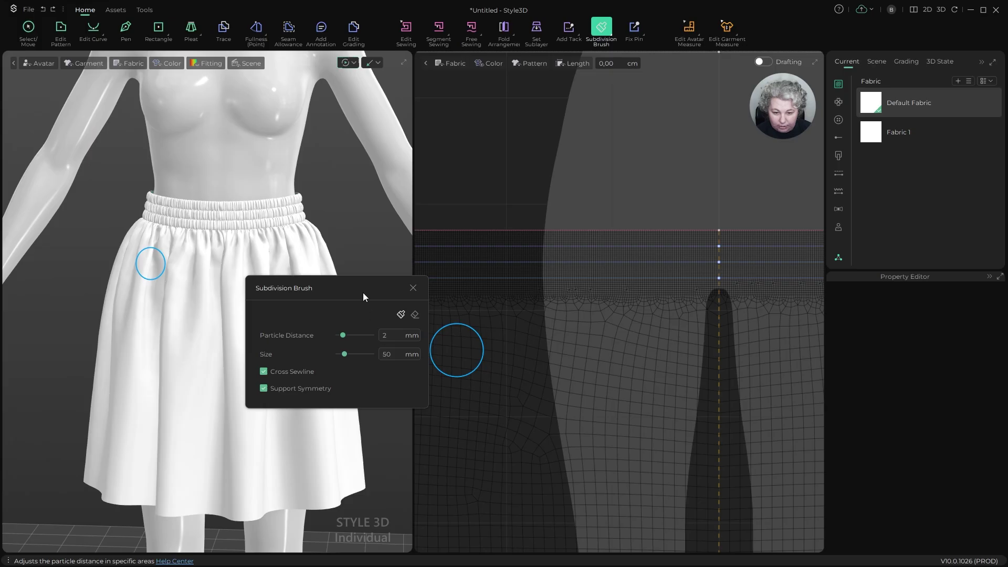
drag(360, 286, 295, 269)
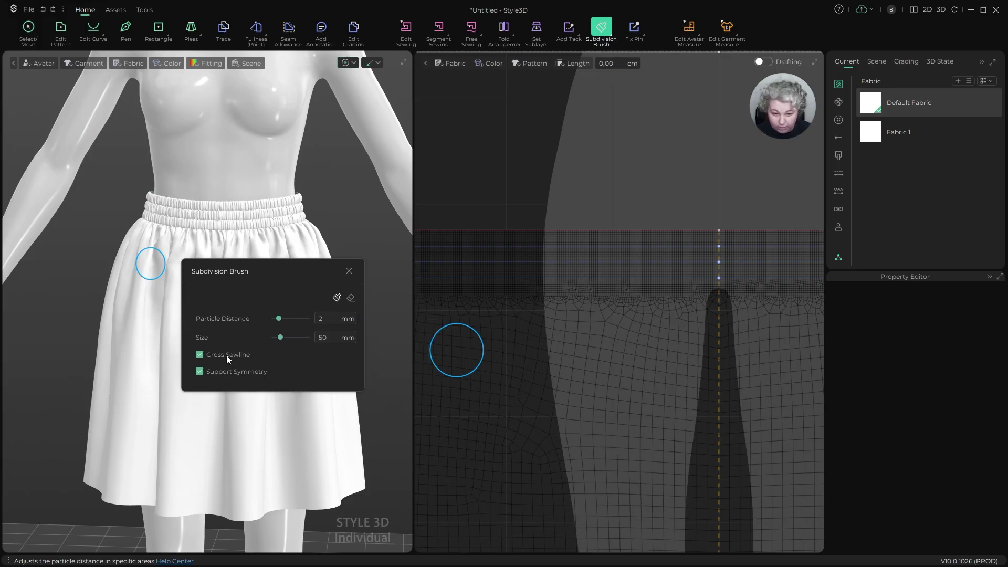
Step: Brush a vertical refined strip down the skirt panel's left side edge, starting just below the waistband lines
scroll(618, 326, down, 5)
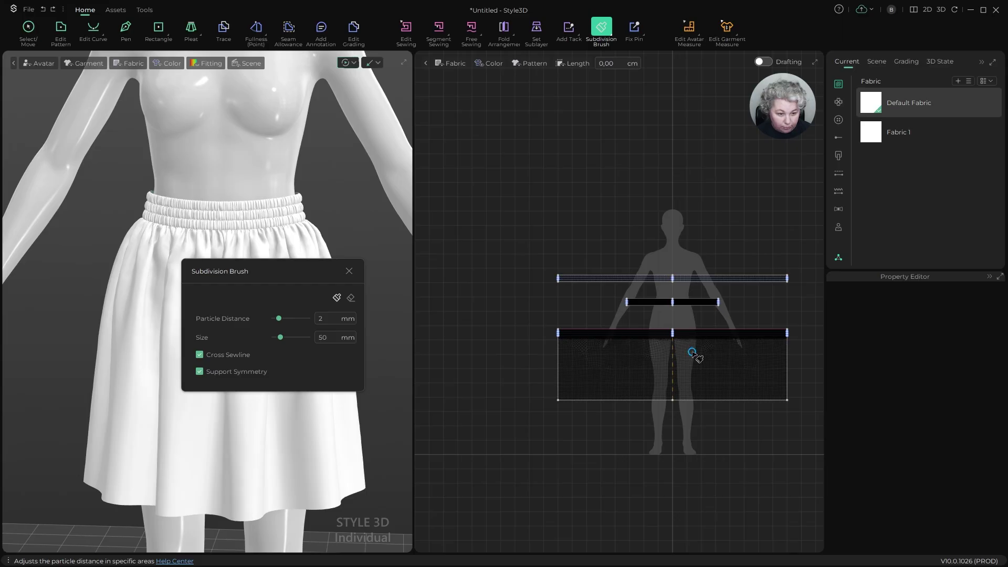
scroll(693, 353, up, 3)
scroll(692, 353, down, 1)
scroll(504, 362, up, 3)
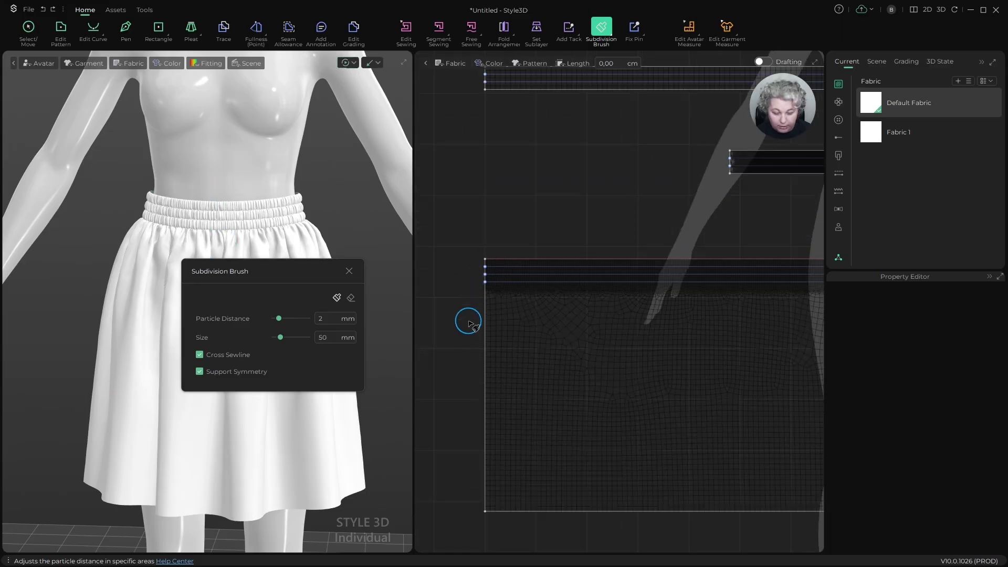
right_drag(353, 223, 298, 196)
middle_drag(298, 197, 285, 152)
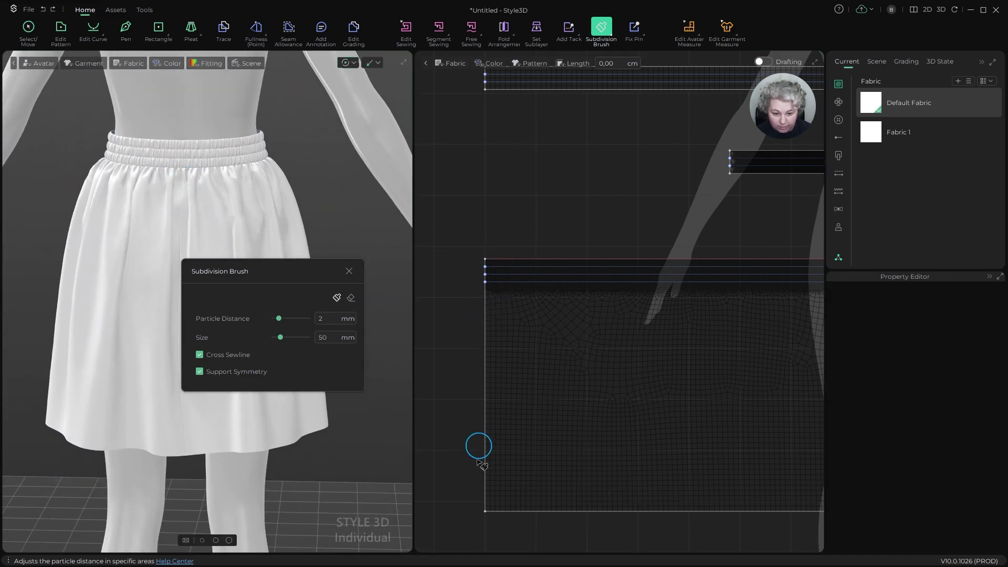
scroll(481, 362, down, 4)
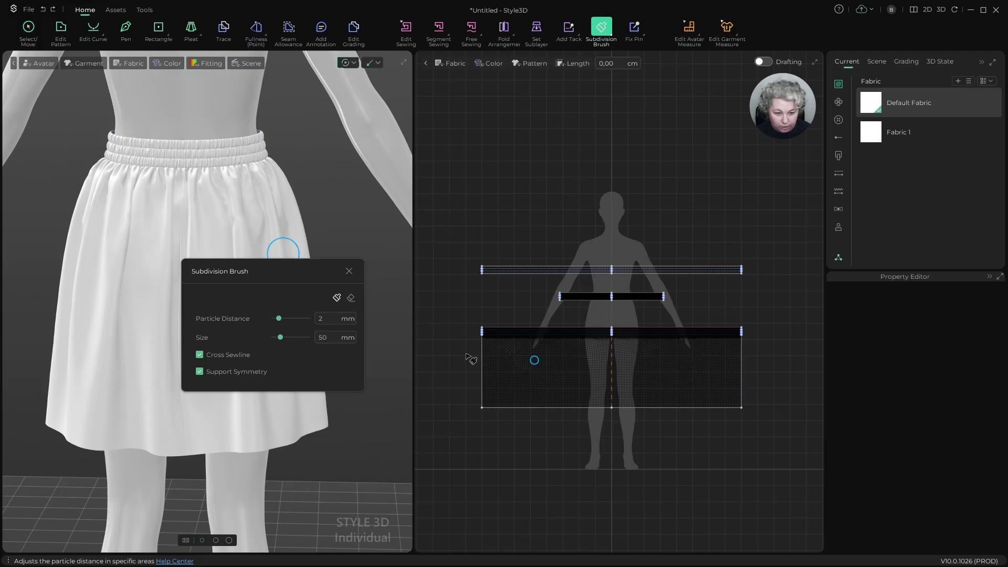
scroll(470, 359, up, 8)
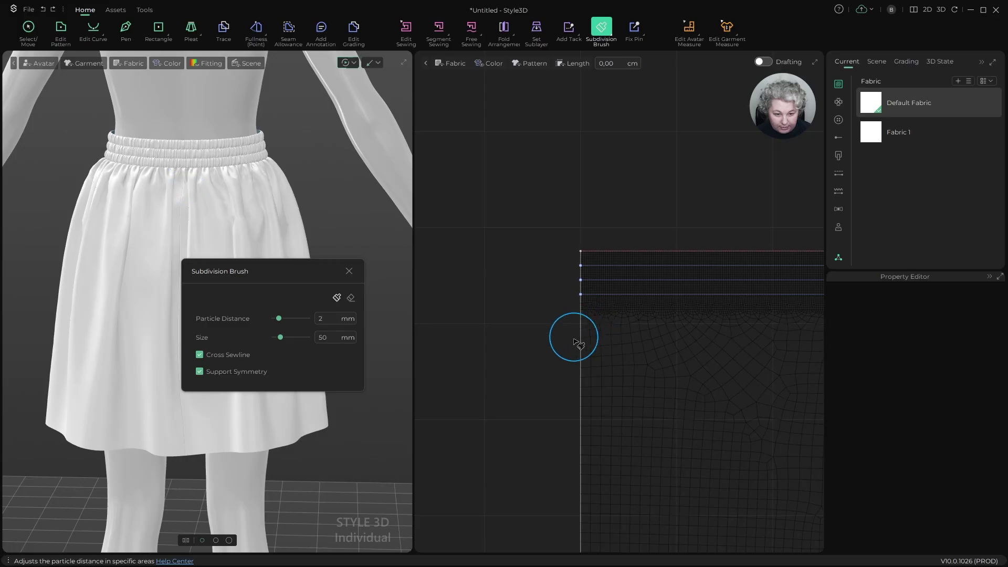
drag(581, 317, 578, 426)
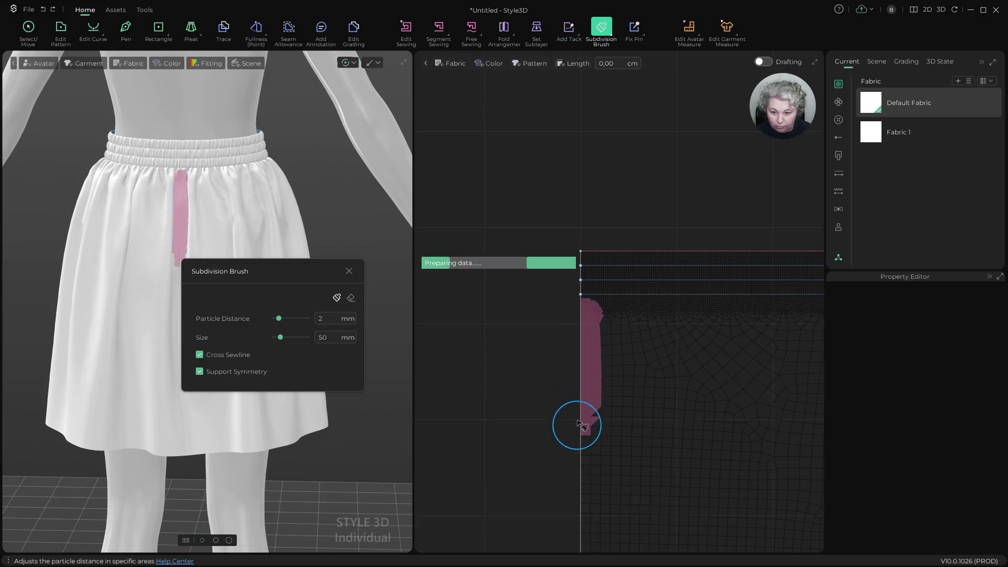
Step: Widen the top of the refined strip at the skirt panel's right side edge, just below the waistband lines
scroll(566, 367, down, 10)
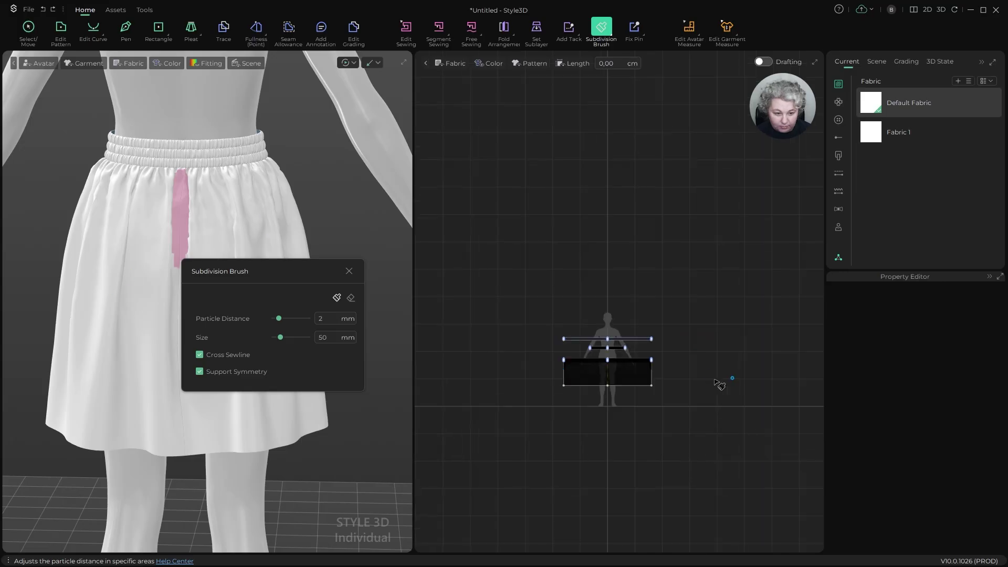
scroll(646, 343, up, 5)
scroll(625, 351, up, 5)
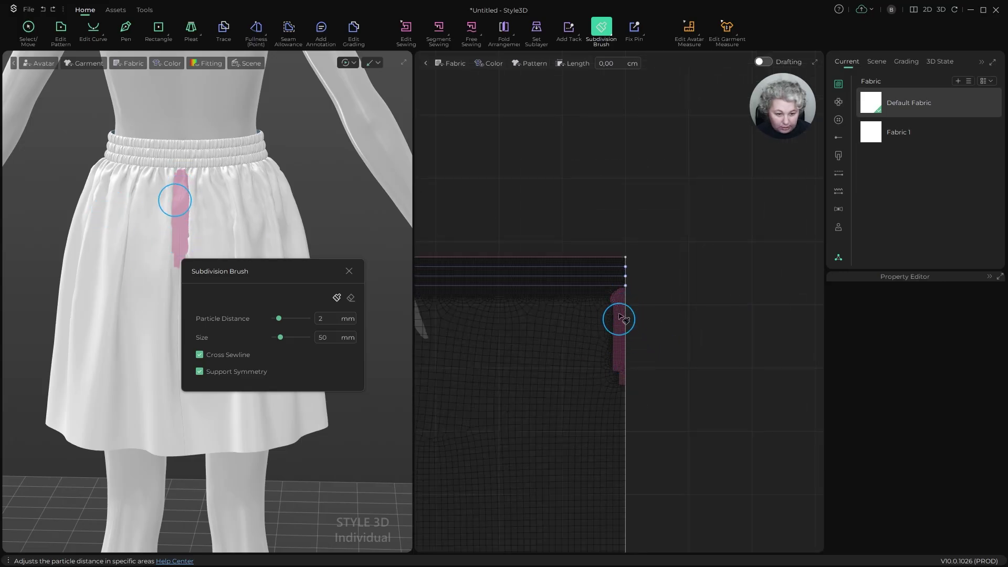
drag(611, 303, 621, 326)
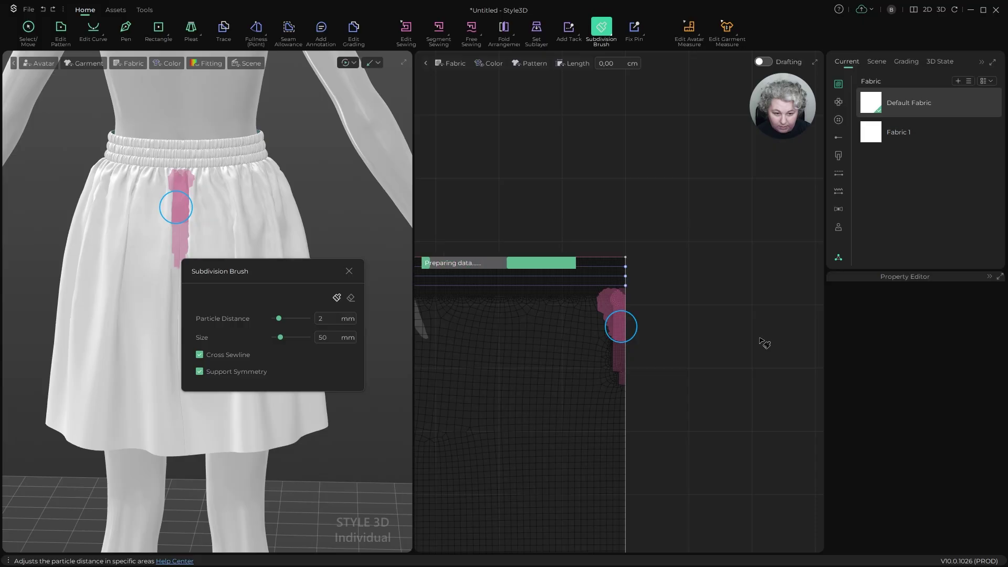
Step: Brush a vertical refined patch below the waistband, right of the panel's centre line, and widen its upper end outward
scroll(764, 342, down, 5)
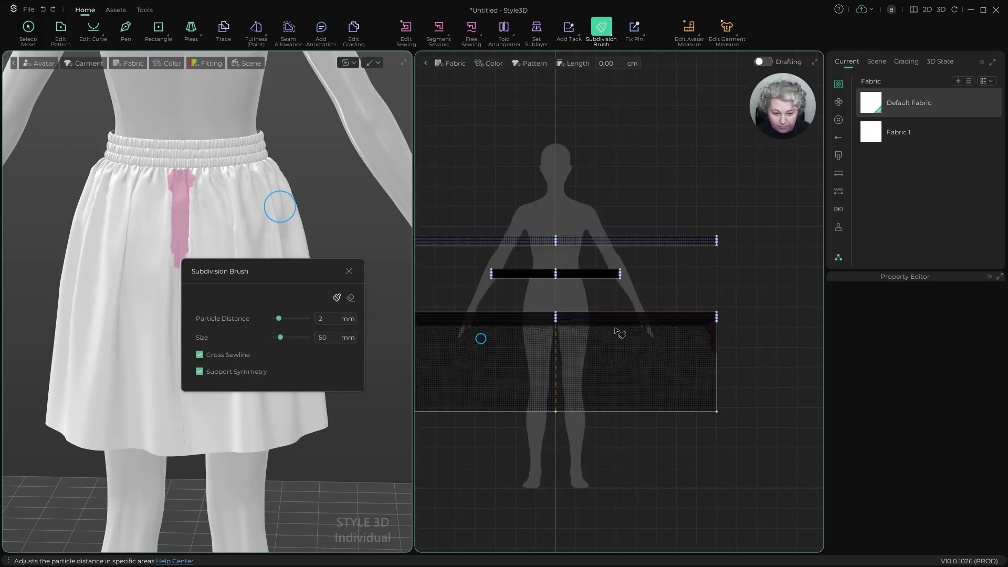
scroll(573, 346, up, 5)
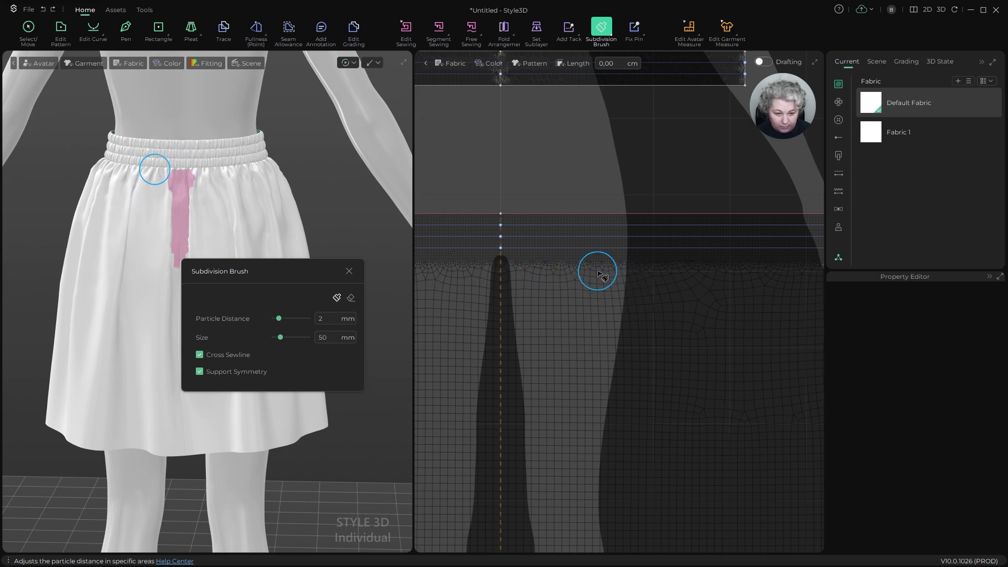
drag(596, 270, 603, 357)
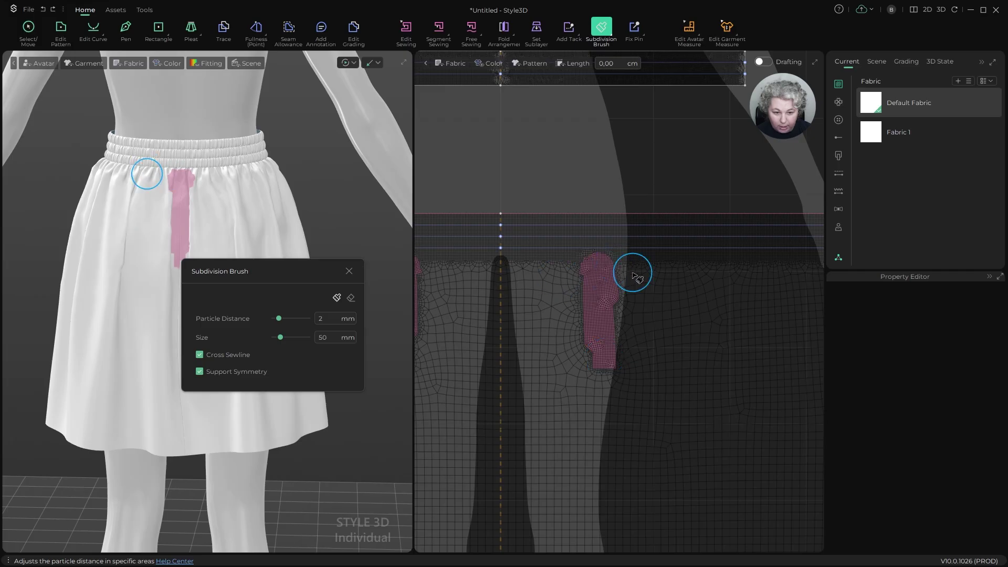
drag(621, 261, 608, 286)
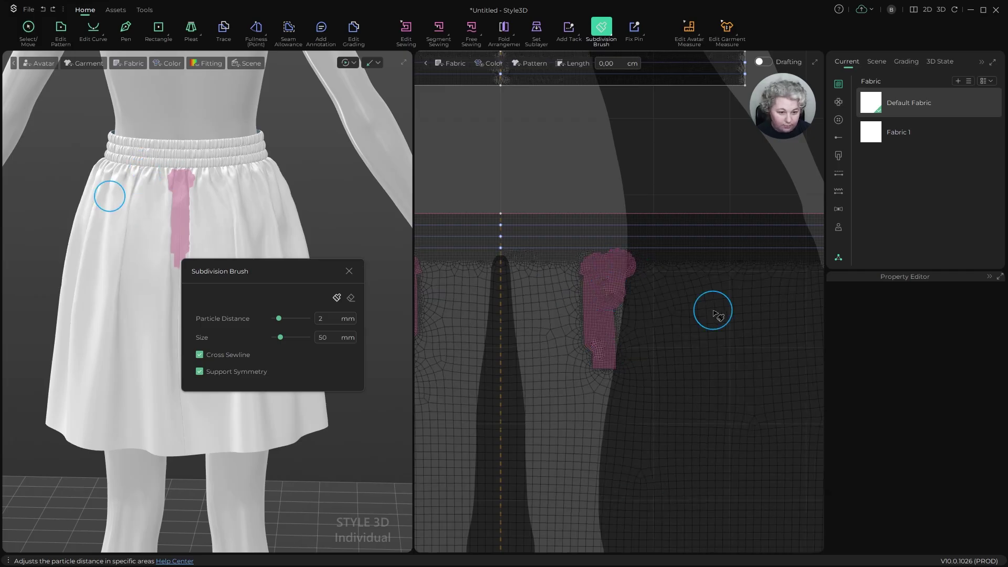
Step: Brush a shorter refined patch below the waistband, farther out on the right half of the skirt panel
scroll(711, 308, down, 3)
scroll(756, 319, up, 1)
scroll(479, 255, down, 1)
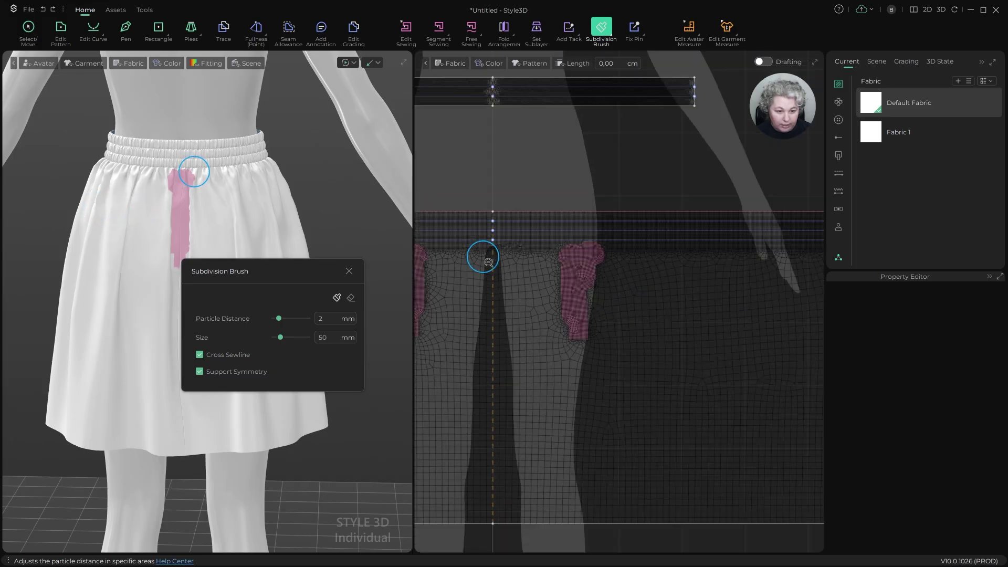
scroll(720, 306, up, 4)
drag(644, 232, 647, 282)
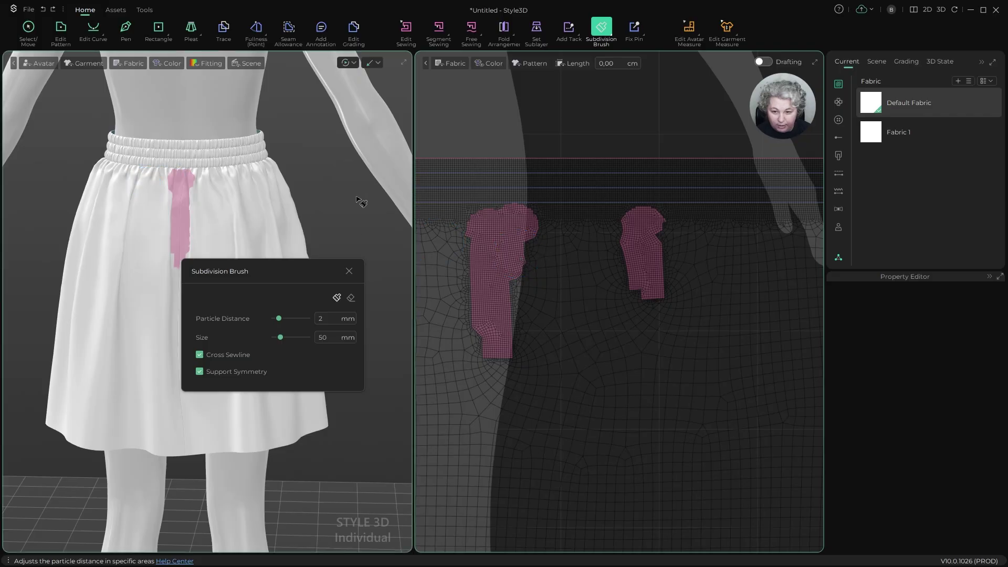
Step: Brush a refined patch on the panel's centre line and widen the tops of this patch and its right-hand neighbour
alt+drag(357, 197, 144, 204)
scroll(775, 259, down, 4)
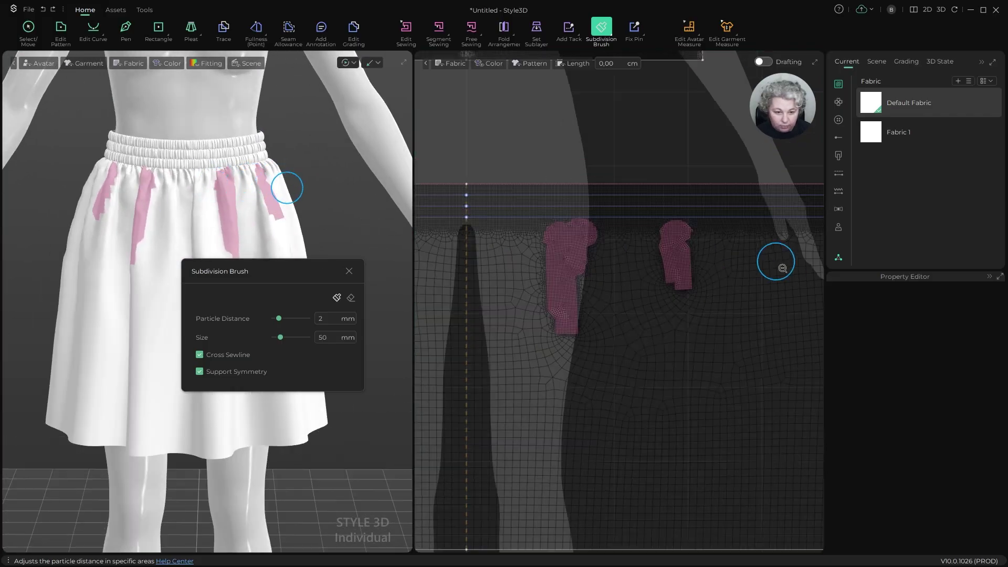
scroll(573, 258, up, 3)
drag(529, 238, 528, 284)
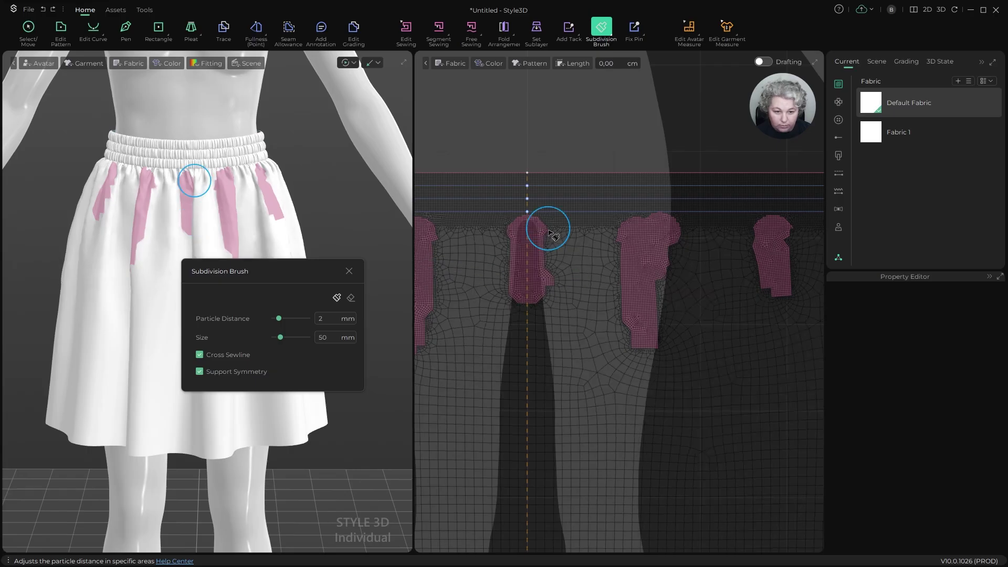
drag(550, 241, 550, 242)
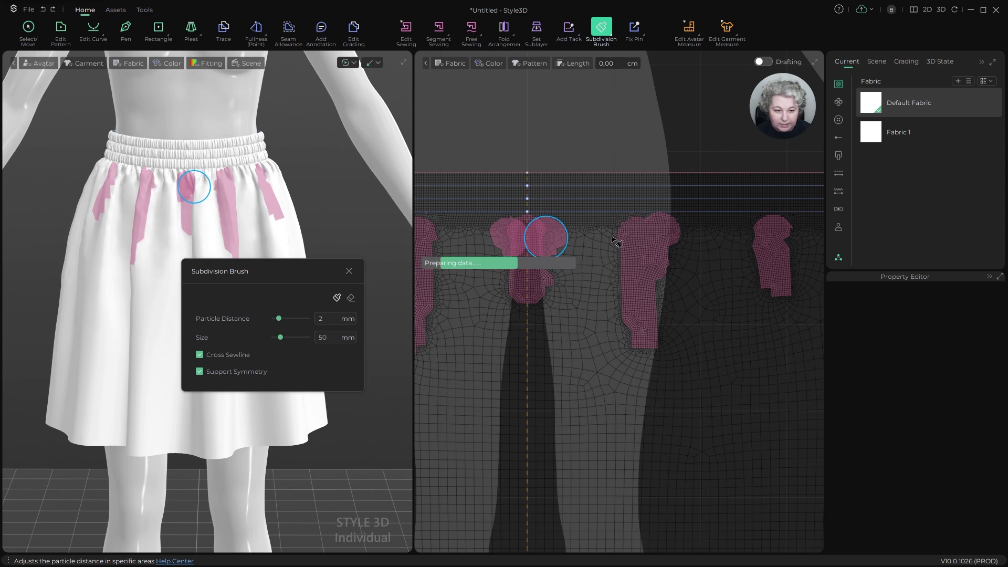
drag(621, 240, 623, 245)
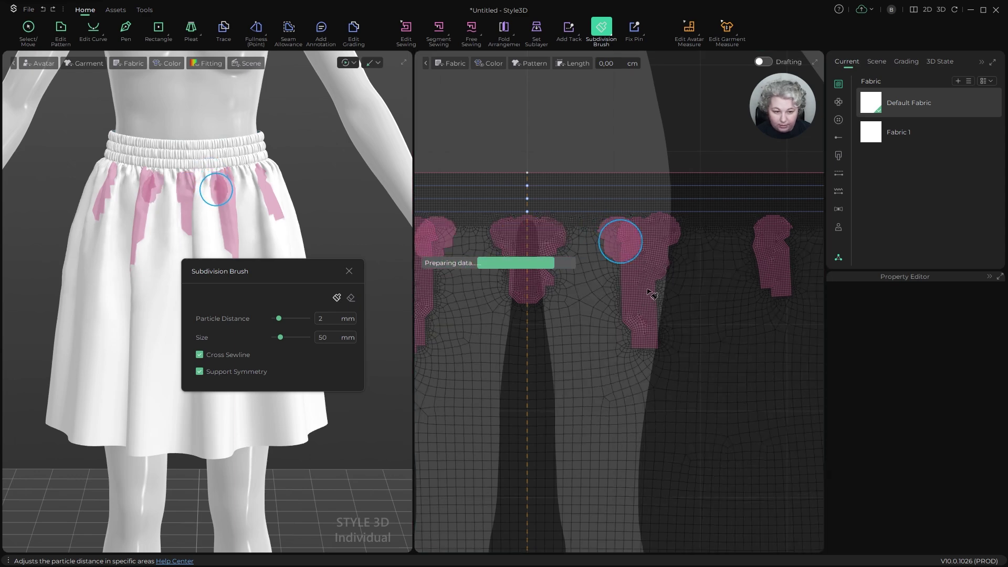
Step: Brush a short refined patch beyond the outermost patch left of the panel's centre, and widen its upper end
scroll(652, 296, down, 5)
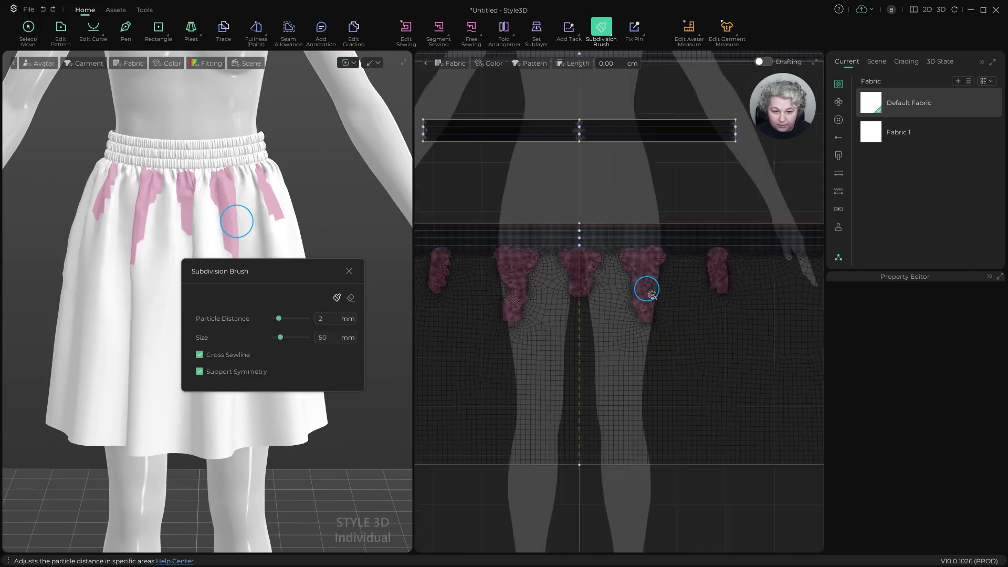
scroll(533, 284, up, 5)
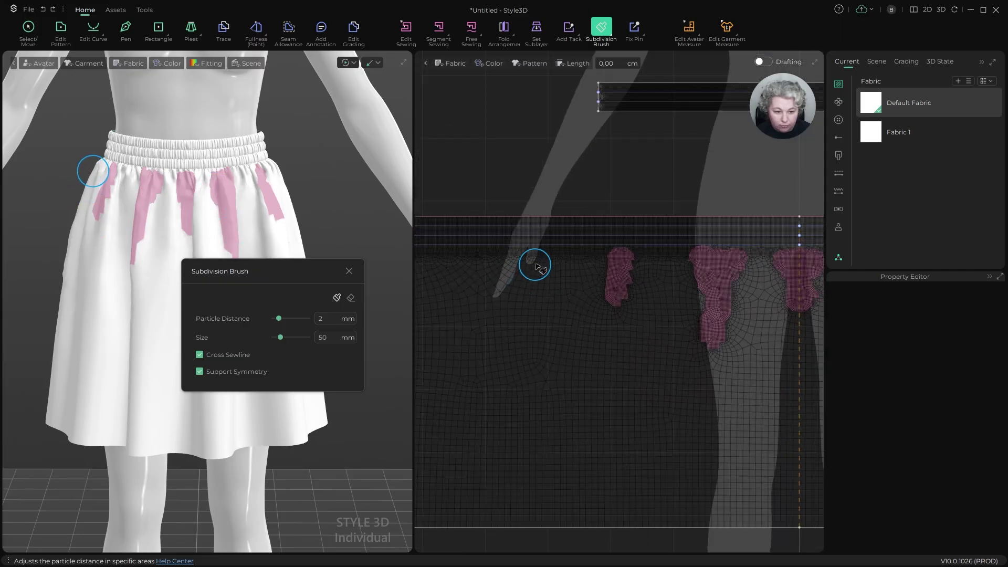
drag(535, 267, 531, 283)
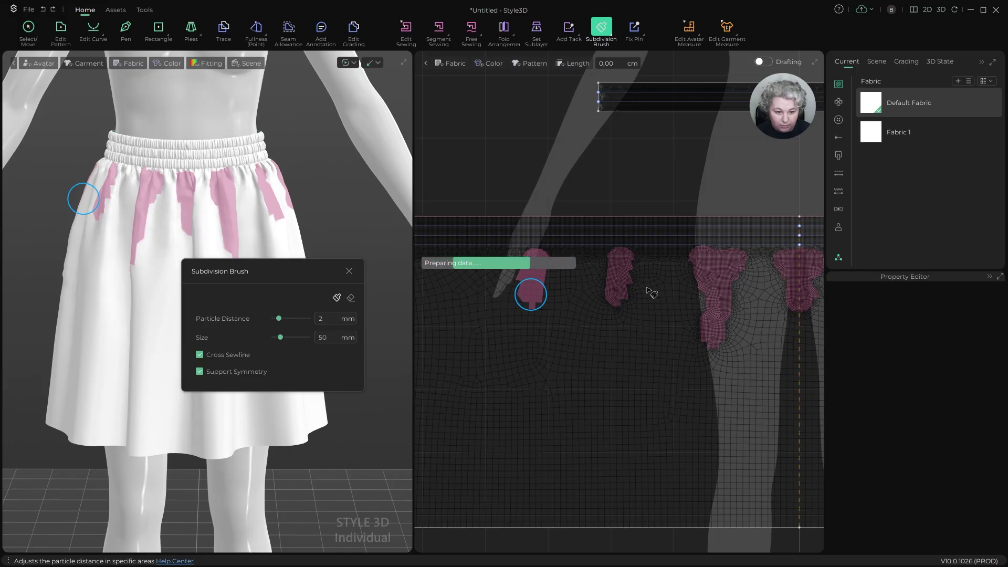
click(519, 262)
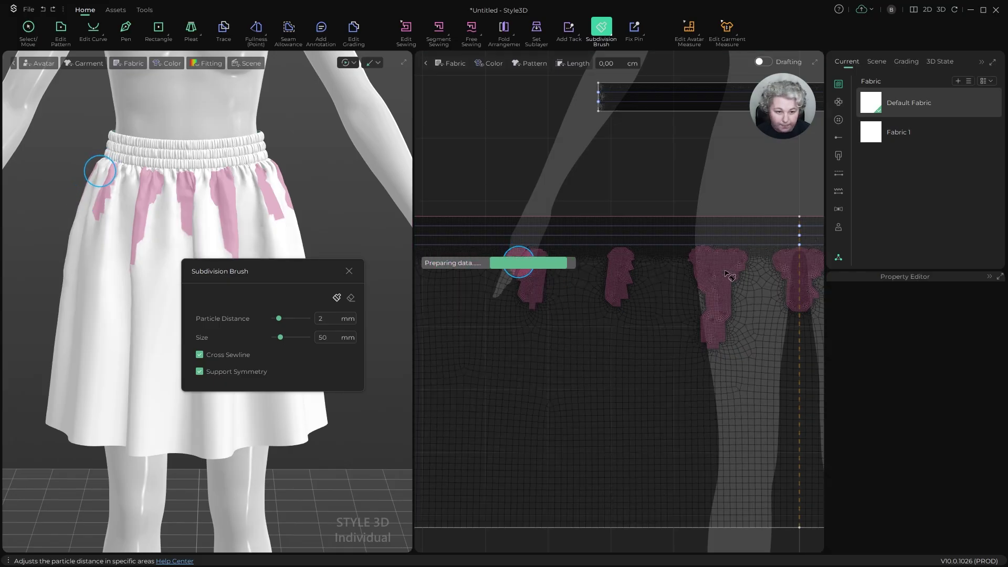
Step: Fill the gap toward the panel's left side edge with more refined patches, making the inner one longer
scroll(730, 276, down, 5)
scroll(675, 281, up, 5)
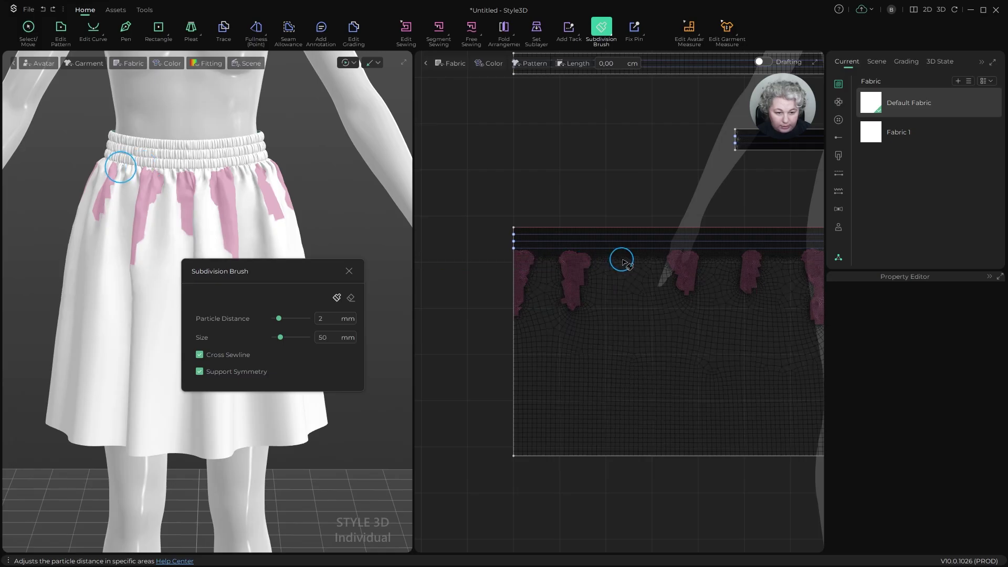
drag(622, 262, 628, 320)
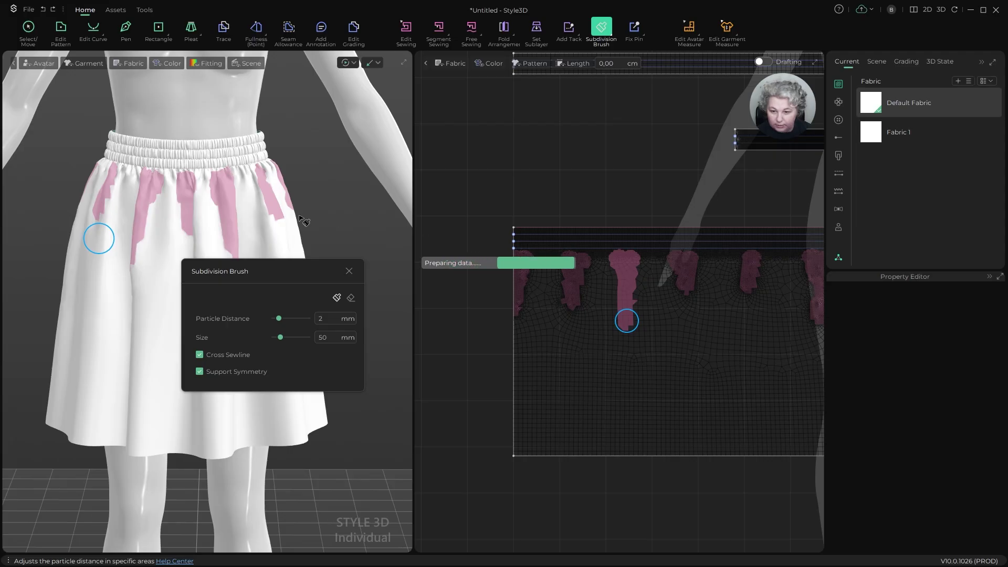
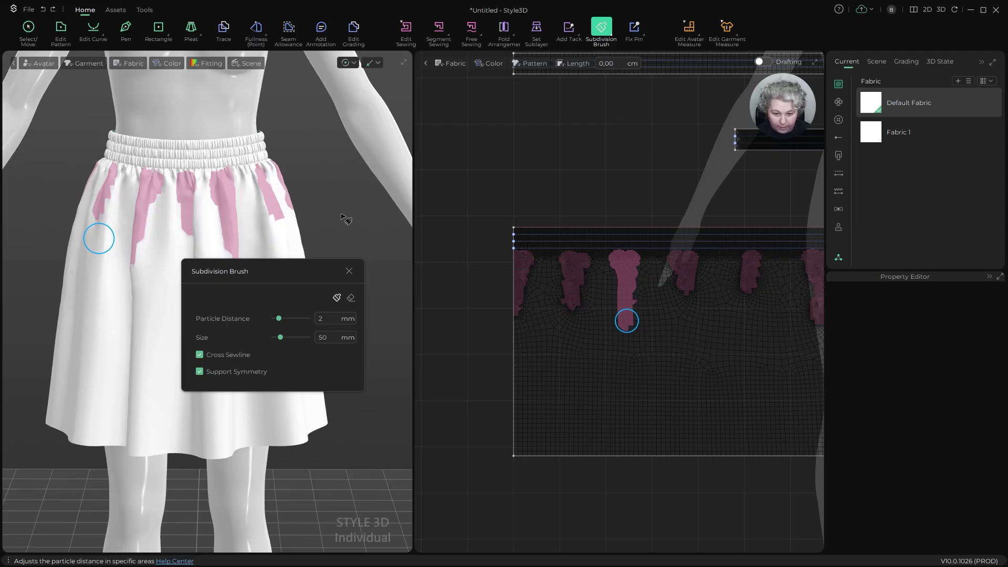
Step: Switch the brush to erasing and trim the lower right side of the longest patch on the panel's left half
click(351, 298)
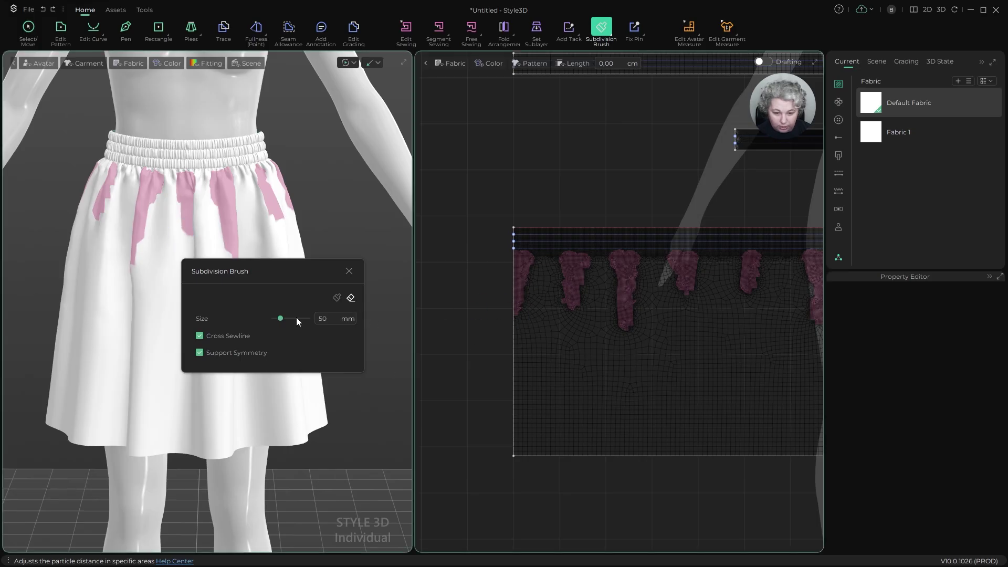
scroll(693, 349, up, 5)
mouse_move(624, 286)
mouse_down()
mouse_move(632, 279)
mouse_move(638, 292)
mouse_move(624, 344)
mouse_move(613, 332)
mouse_move(620, 318)
mouse_up()
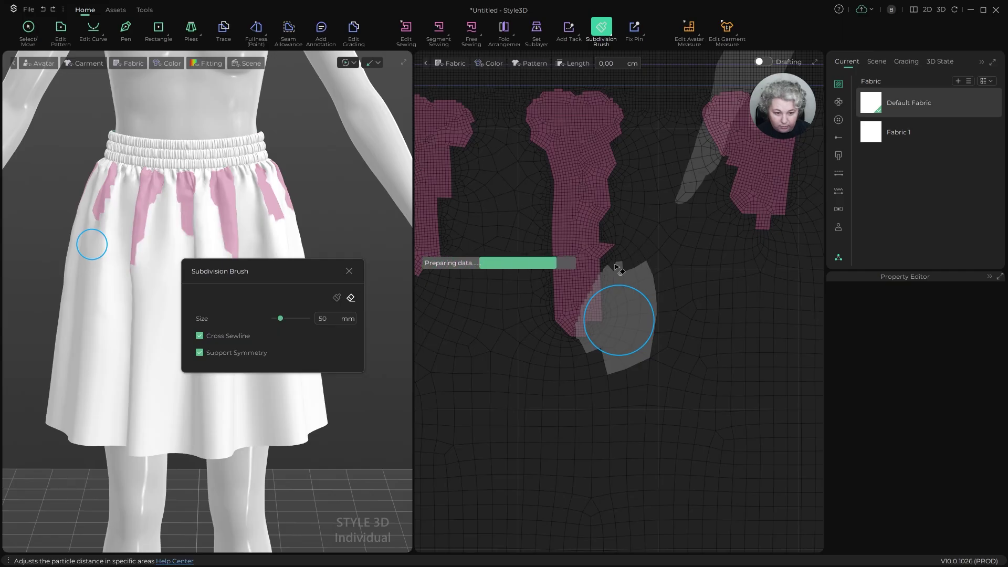
click(635, 254)
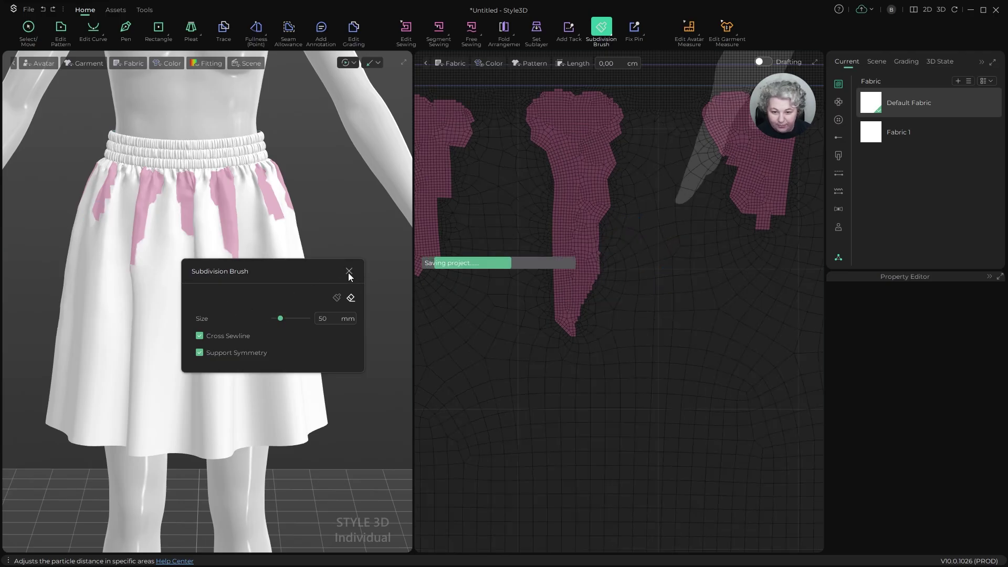
Step: Close the Subdivision Brush, simulate the skirt, and check the drape of its folds from several angles
click(323, 220)
key(space)
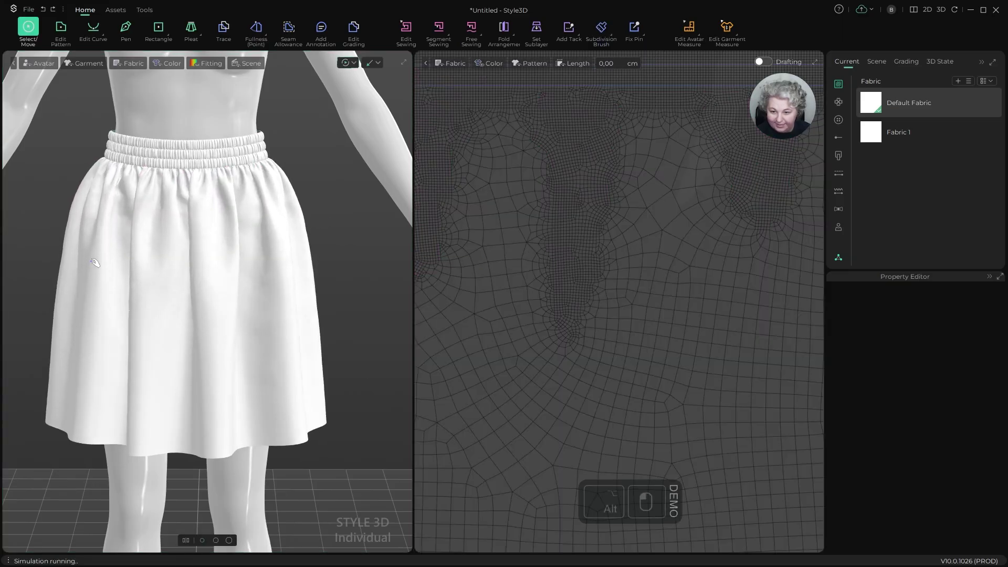
alt+drag(317, 220, 233, 280)
click(232, 281)
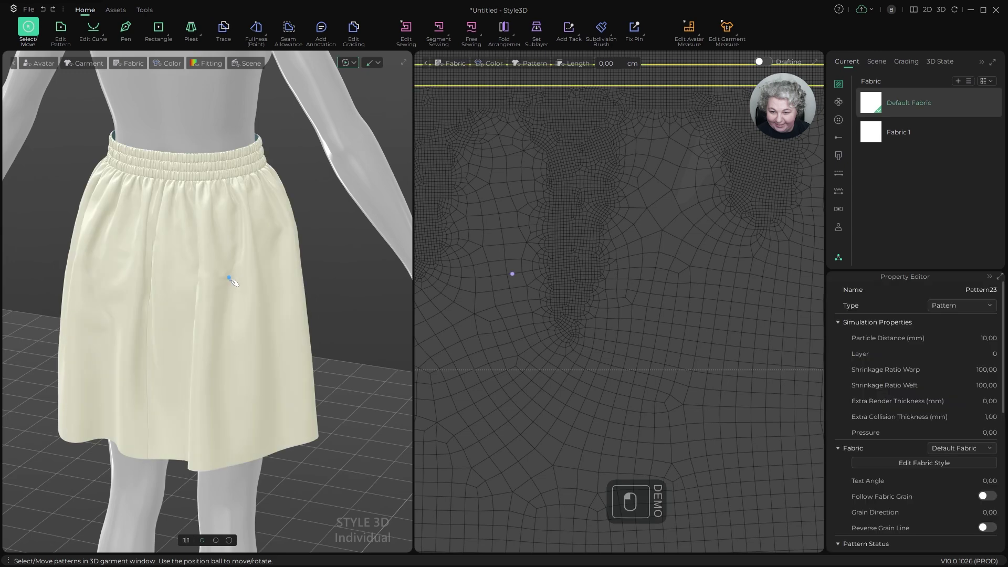
alt+drag(206, 322, 313, 335)
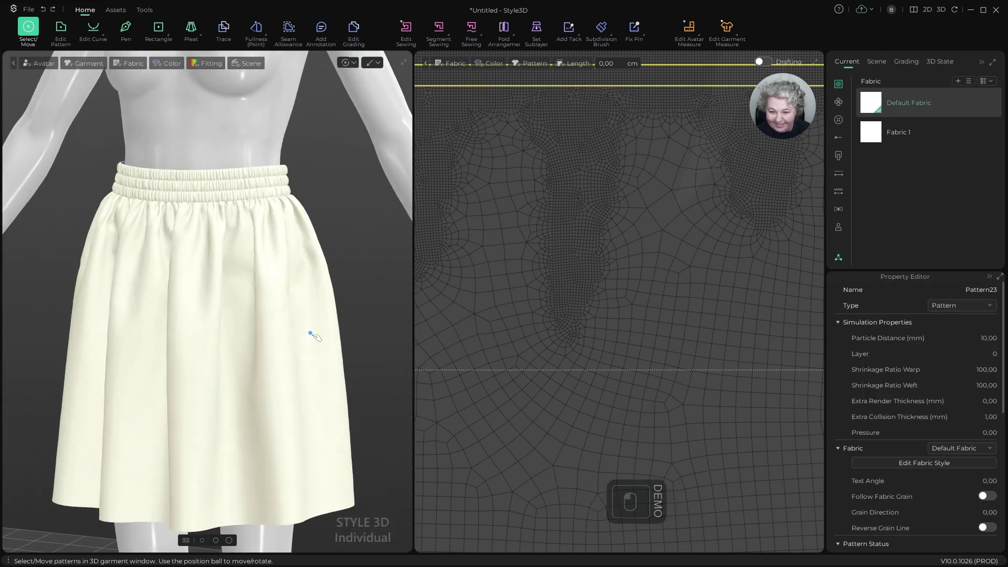
Step: Examine the gathers below the waistband and the skirt's overall drape from close up and from further away
scroll(250, 270, down, 5)
alt+drag(243, 294, 261, 317)
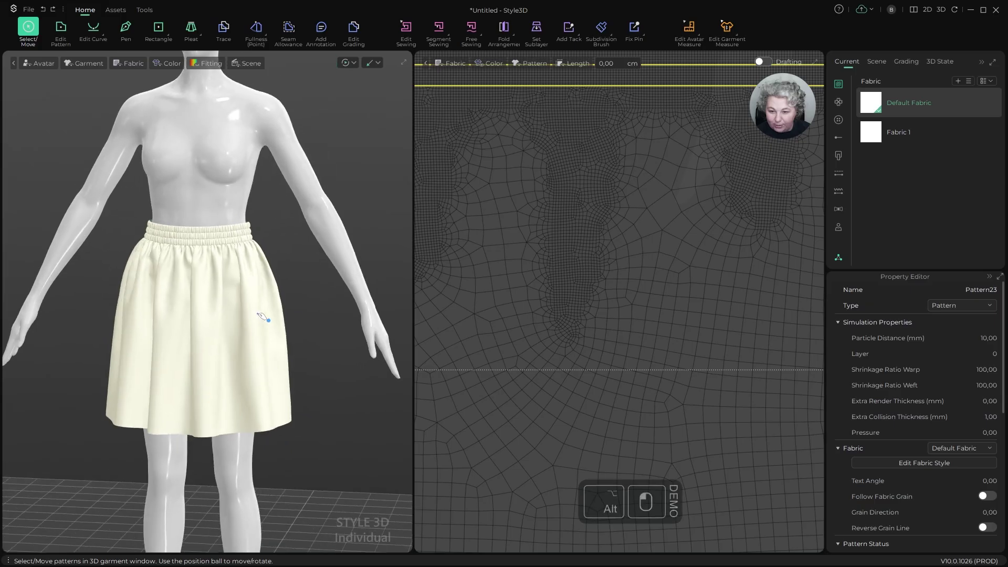
scroll(260, 268, up, 4)
scroll(261, 269, up, 2)
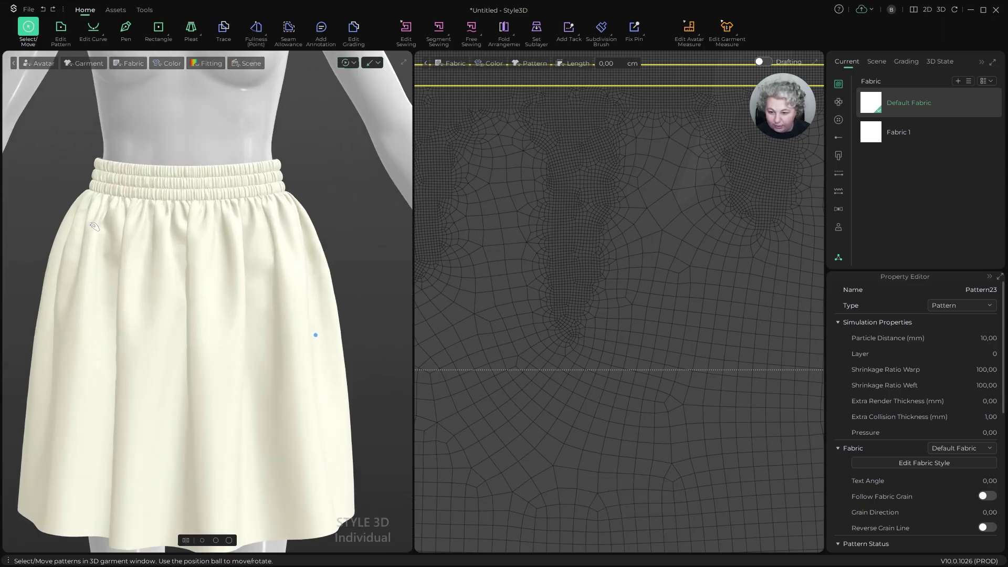
alt+drag(274, 297, 318, 332)
scroll(273, 321, down, 3)
Step: Reopen the Subdivision Brush in painting mode with a particle distance of 5 mm and a brush size of 25 mm
click(601, 27)
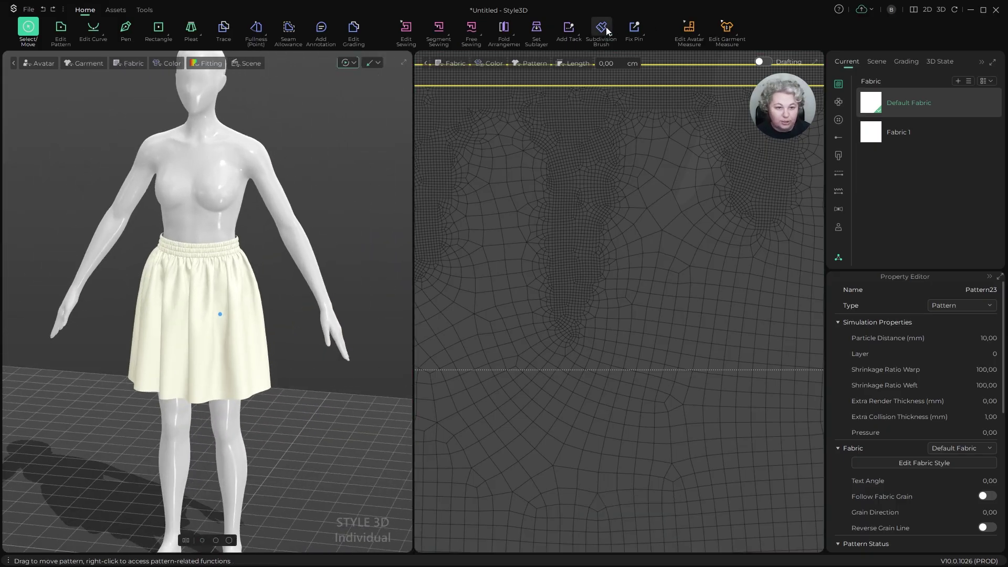
scroll(515, 353, down, 5)
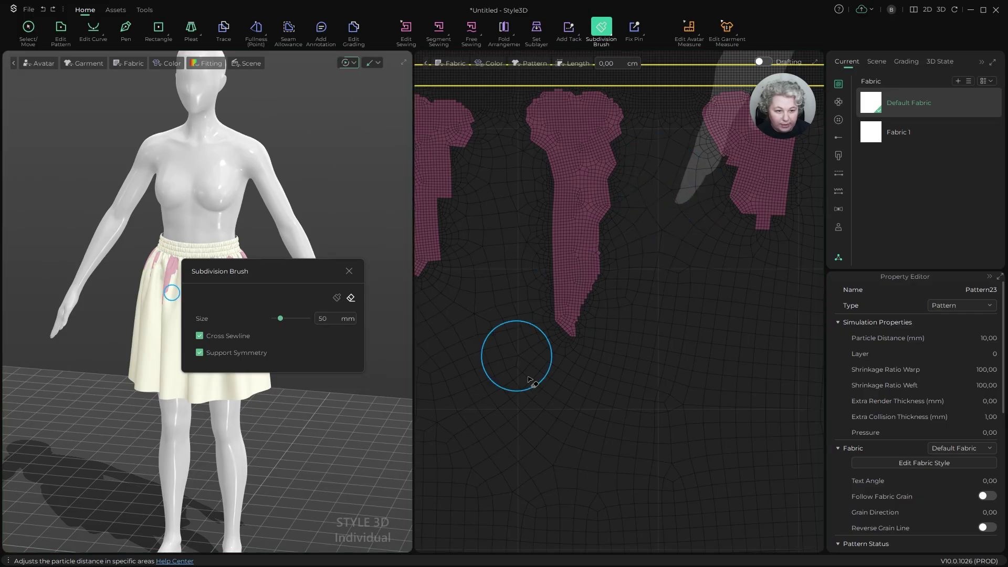
scroll(585, 350, up, 5)
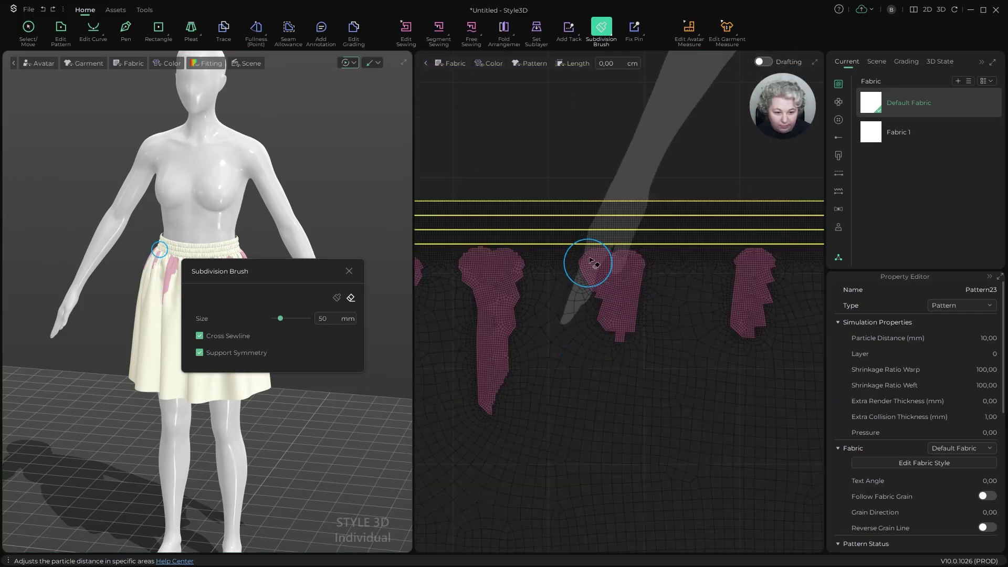
click(337, 298)
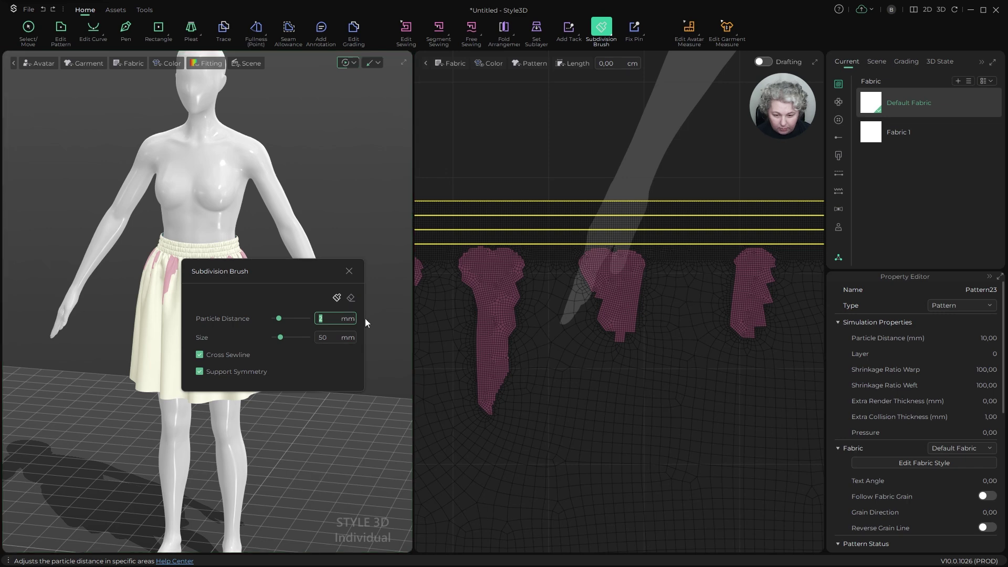
text(5)
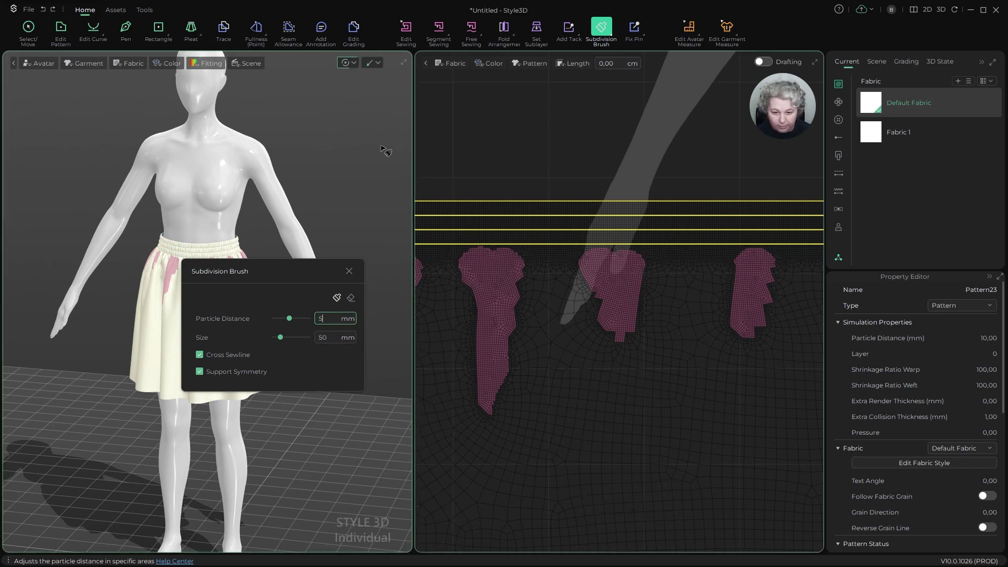
click(361, 164)
scroll(562, 400, up, 5)
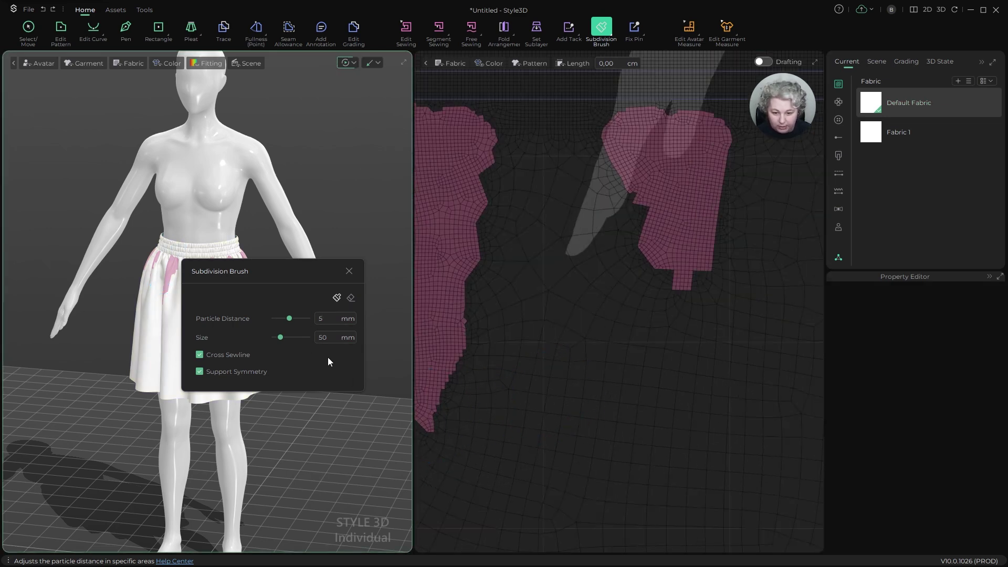
click(329, 332)
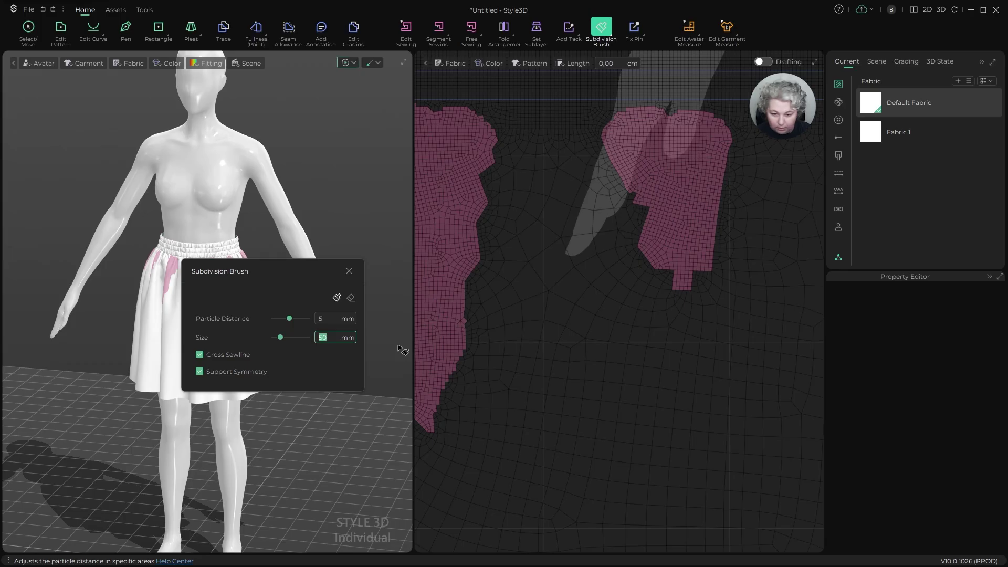
text(25)
key(Return)
Step: Brush a 5 mm transition band down both sides of the refined patch just right of the longest left-half patch, meeting in a point below it
scroll(680, 279, down, 4)
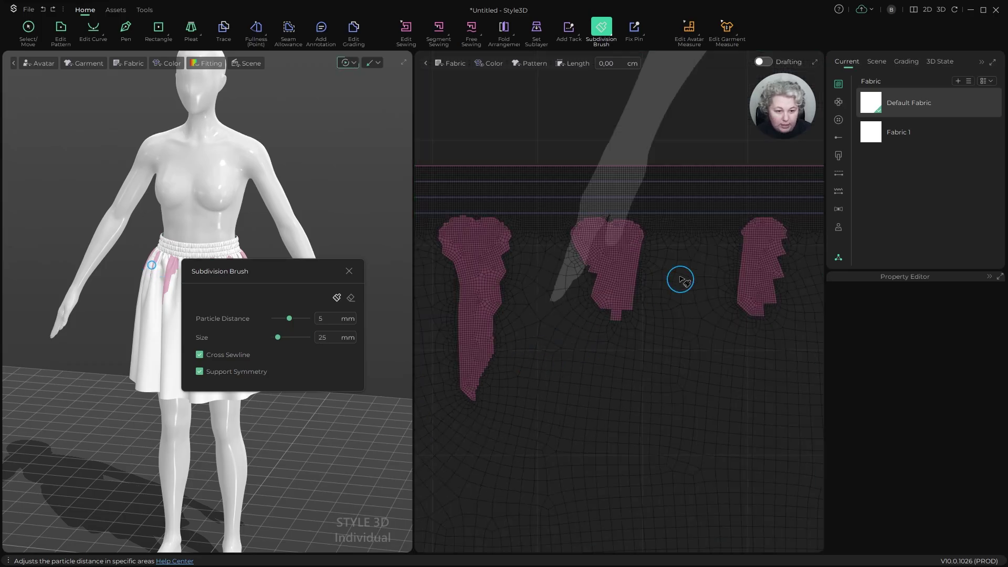
scroll(680, 279, up, 4)
mouse_move(479, 194)
mouse_down()
mouse_move(522, 259)
mouse_move(560, 349)
mouse_move(553, 345)
mouse_up()
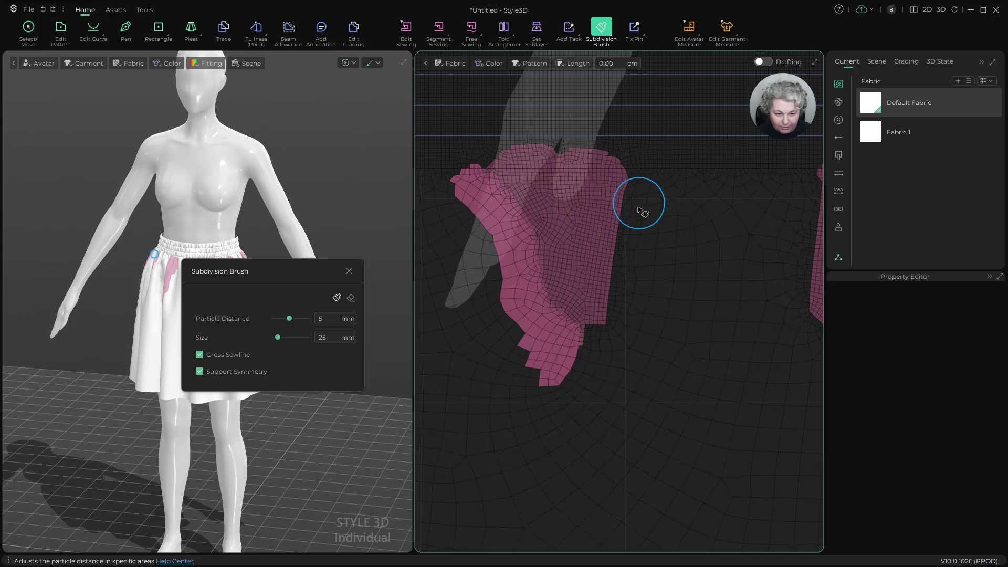
mouse_move(646, 193)
mouse_down()
mouse_move(611, 316)
mouse_move(569, 402)
mouse_up()
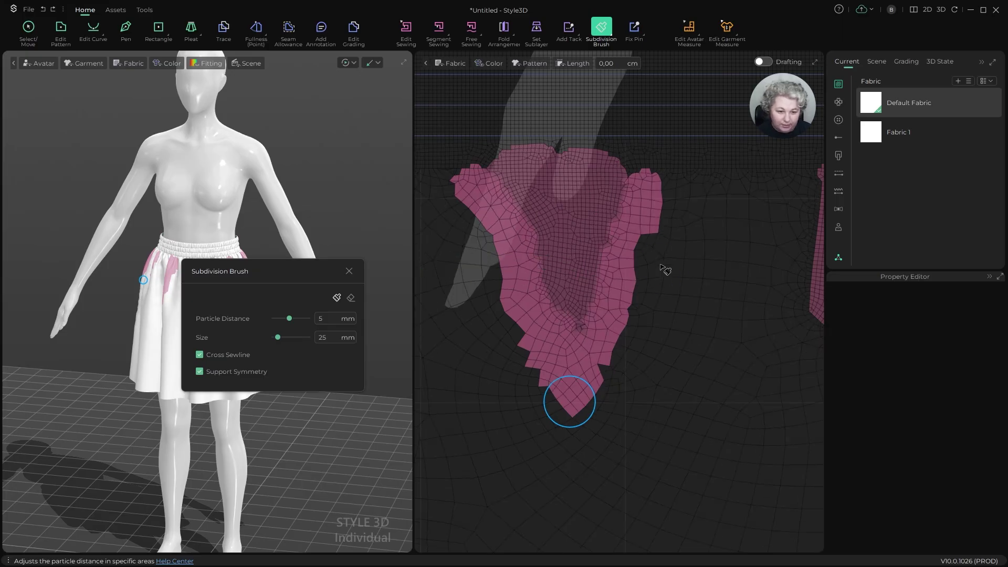
scroll(660, 264, down, 5)
scroll(695, 282, up, 3)
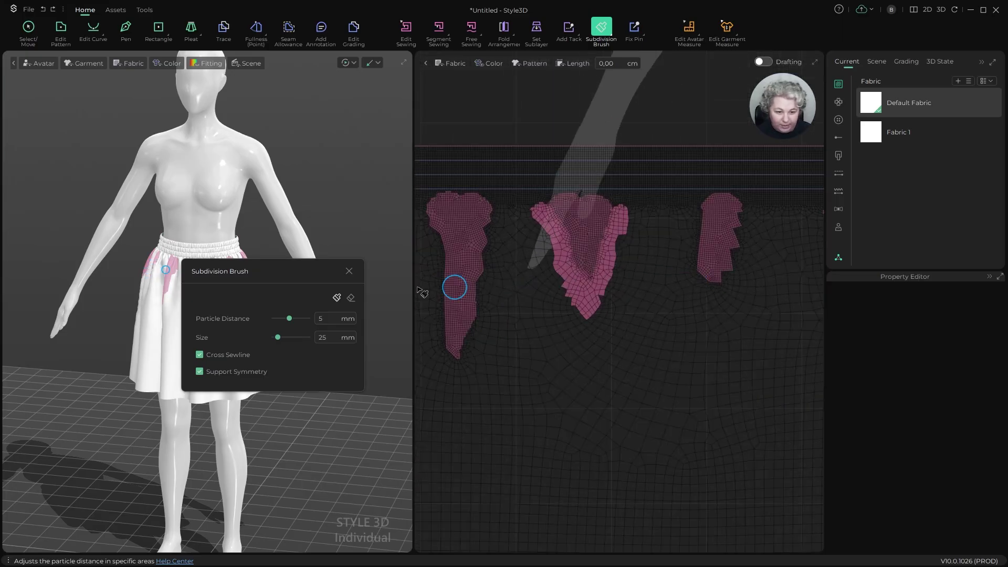
key(a)
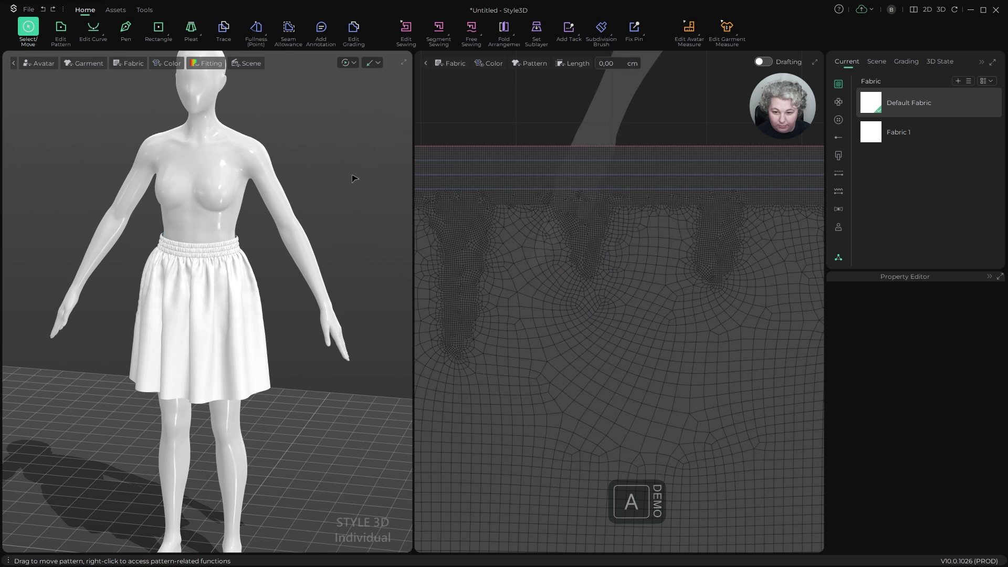
Step: Simulate the skirt with the new transition mesh, compare its folds with the refined patches, and stop the simulation
key(space)
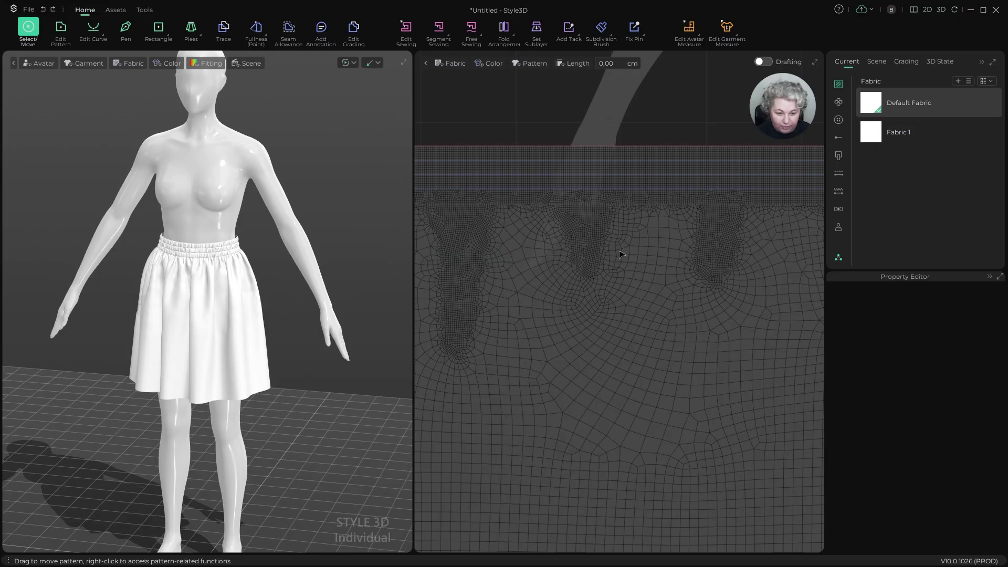
scroll(624, 276, down, 3)
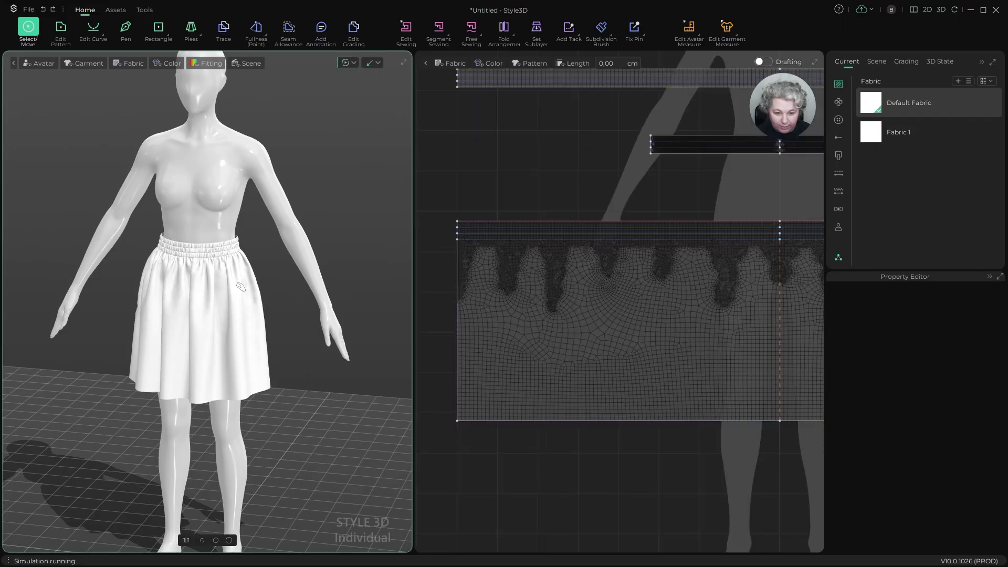
scroll(256, 255, up, 6)
mouse_move(256, 255)
alt+mouse_down()
mouse_move(50, 238)
mouse_move(34, 263)
mouse_move(273, 265)
alt+mouse_up()
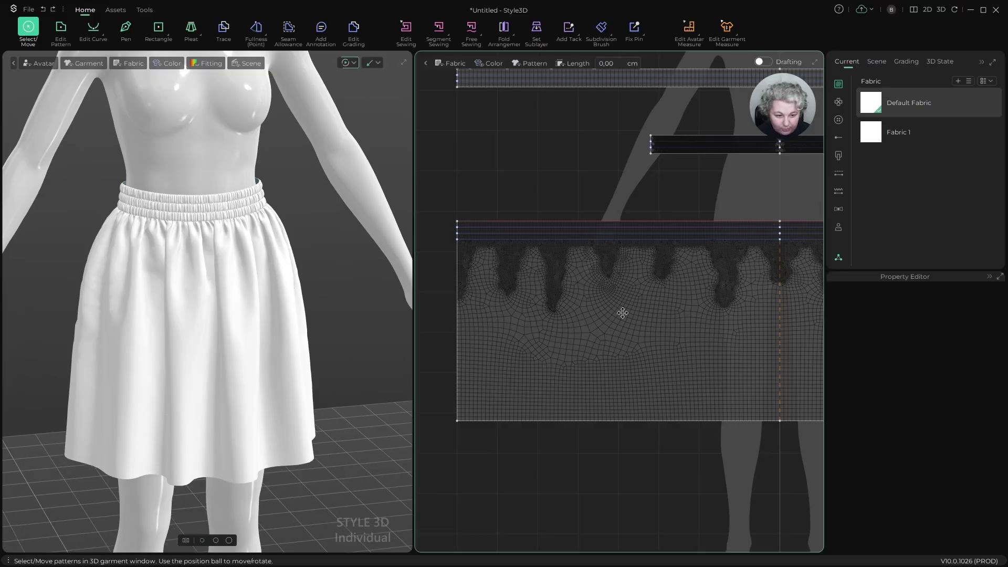
scroll(647, 284, up, 5)
scroll(574, 289, down, 3)
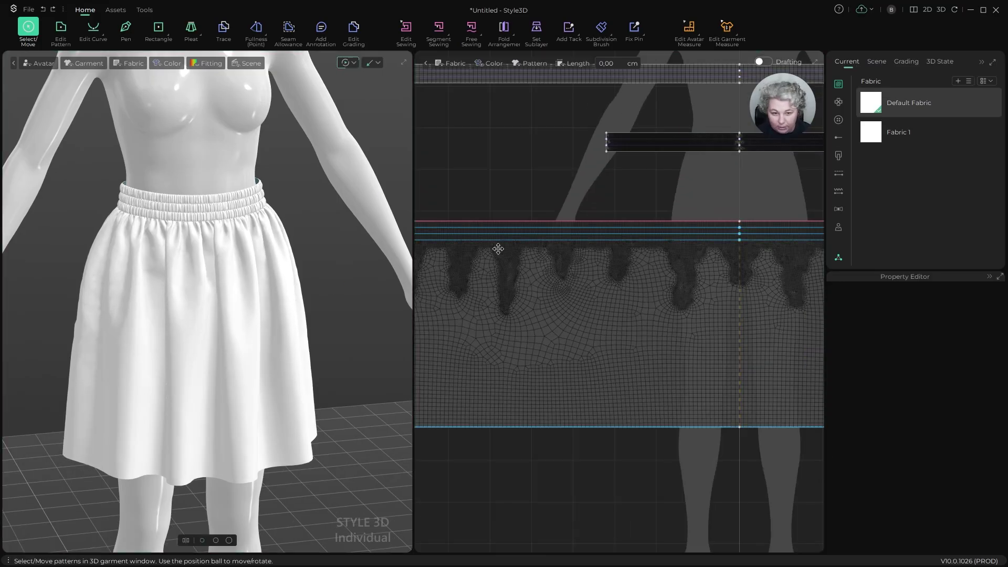
key(space)
click(518, 160)
Step: Examine the settled skirt on the avatar from the front and at slightly rotated angles
scroll(254, 278, down, 3)
alt+drag(254, 278, 200, 219)
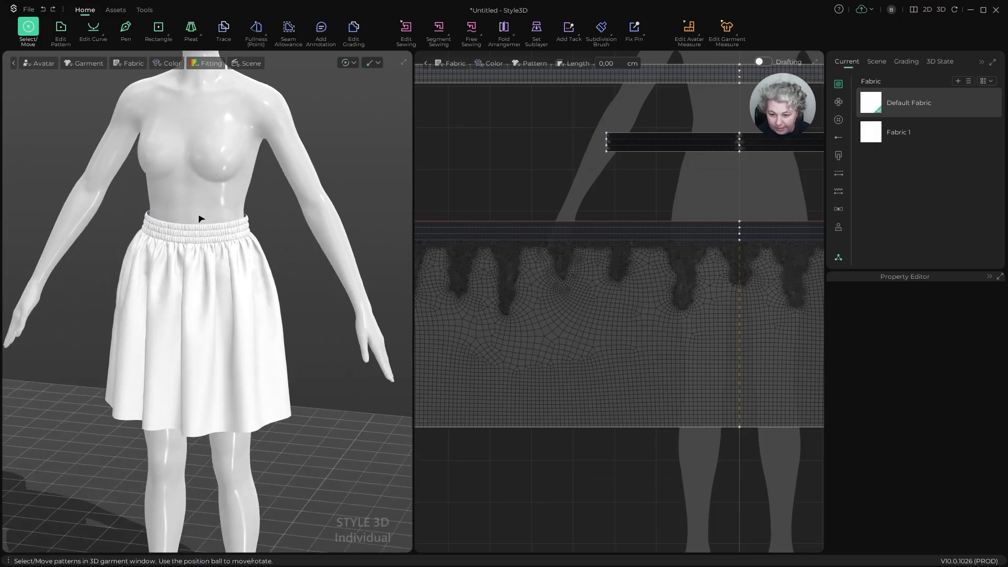
alt+drag(250, 265, 221, 286)
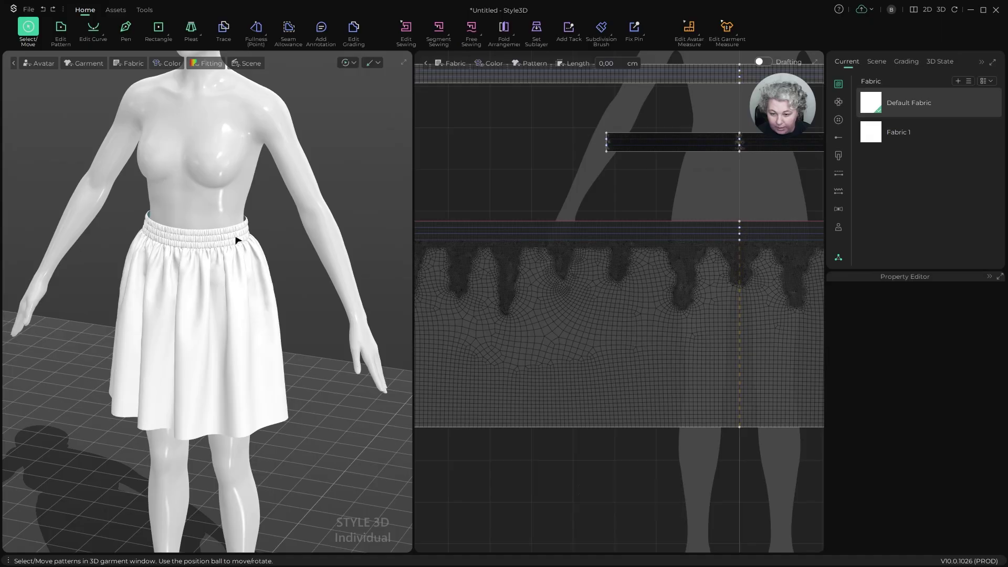
alt+drag(238, 234, 177, 264)
alt+right_drag(177, 263, 227, 309)
alt+drag(226, 309, 252, 314)
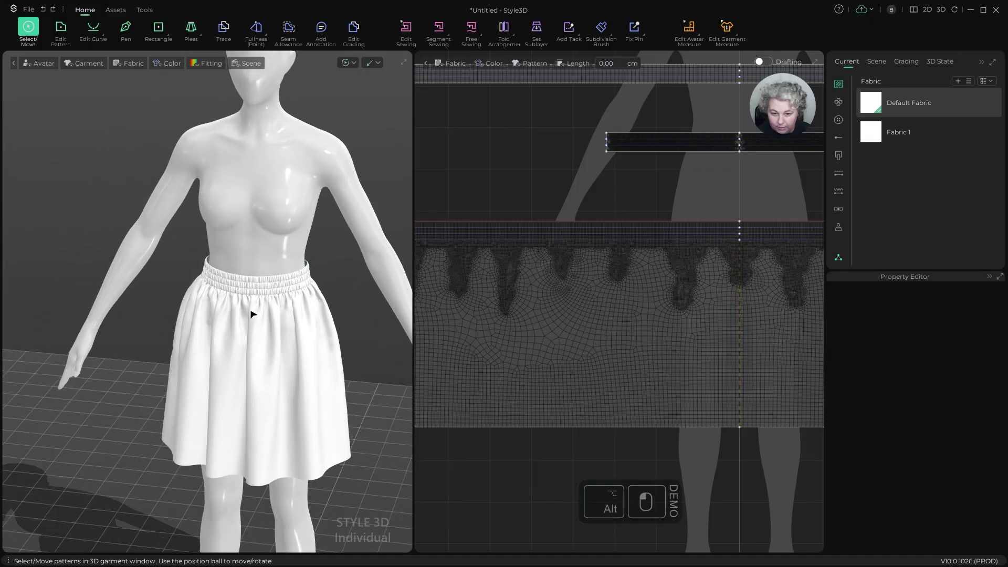
alt+right_drag(300, 309, 248, 294)
Step: Hide the avatar and inspect the skirt on its own, both close up and as a whole
key(shift+a)
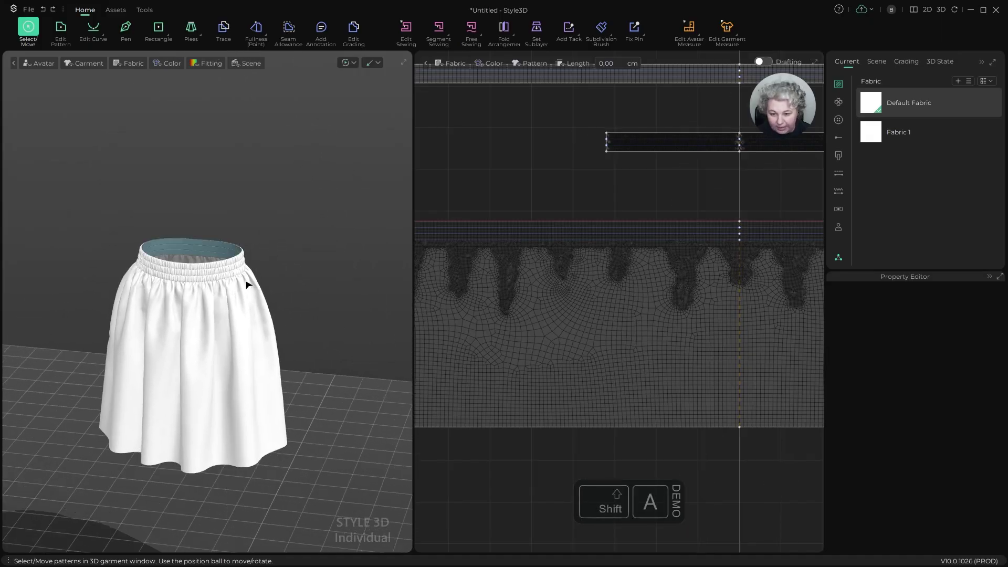
scroll(179, 295, up, 5)
mouse_move(179, 295)
alt+mouse_down()
mouse_move(175, 286)
mouse_move(189, 281)
alt+mouse_up()
scroll(189, 282, down, 5)
alt+right_drag(254, 327, 250, 297)
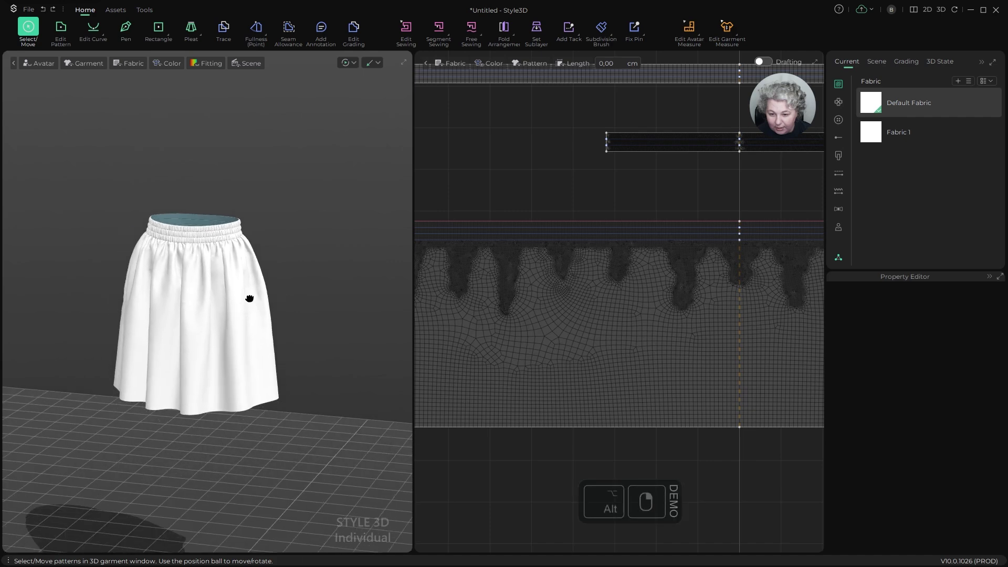
Step: Run the simulation while pulling on the front of the skirt, and stop it once the fabric settles
alt+drag(250, 297, 83, 273)
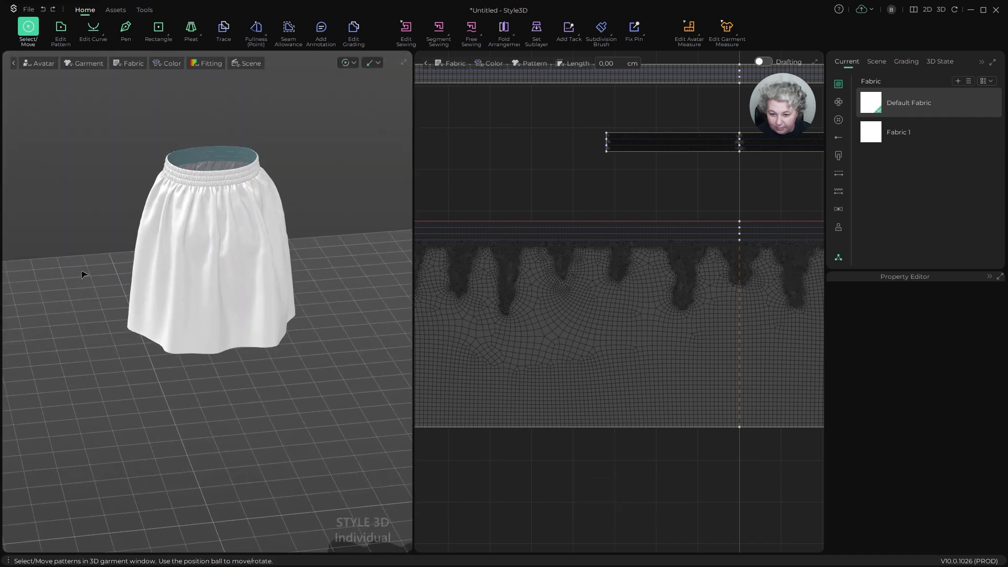
scroll(265, 308, up, 4)
click(266, 309)
key(space)
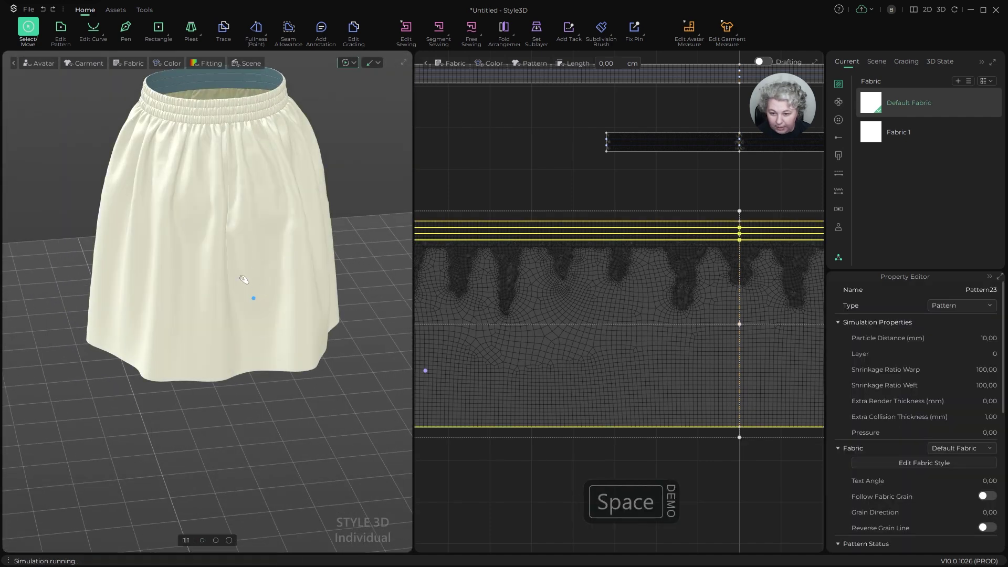
drag(244, 279, 252, 298)
alt+scroll(252, 298, up, 5)
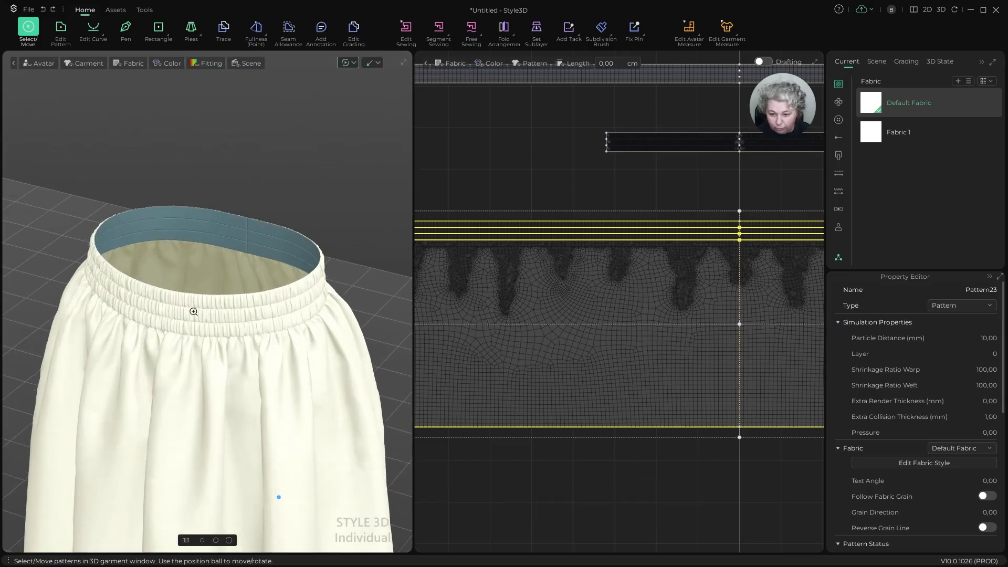
key(a)
key(space)
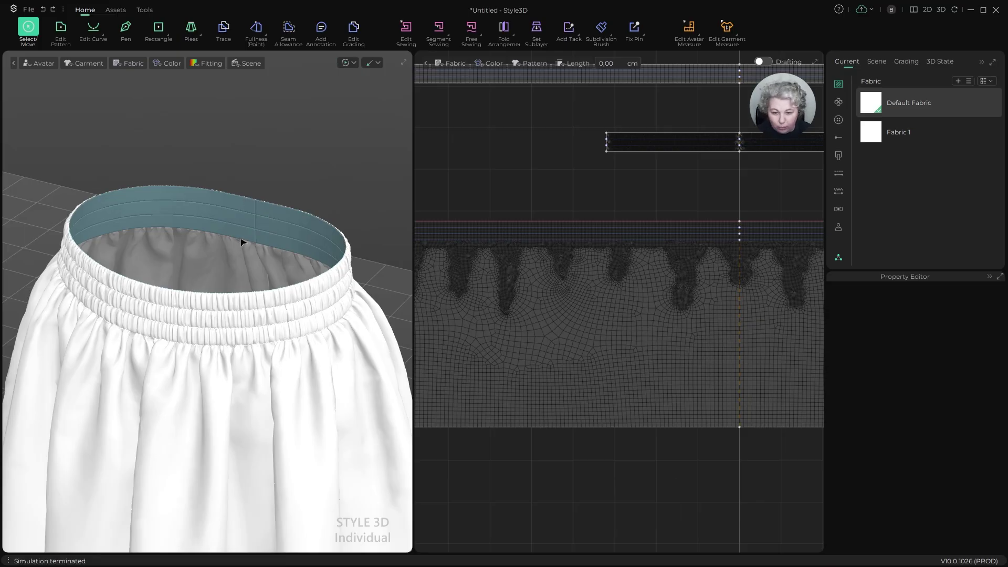
Step: Show the avatar and set its Skin Offset to 0.50 mm
alt+scroll(236, 242, down, 5)
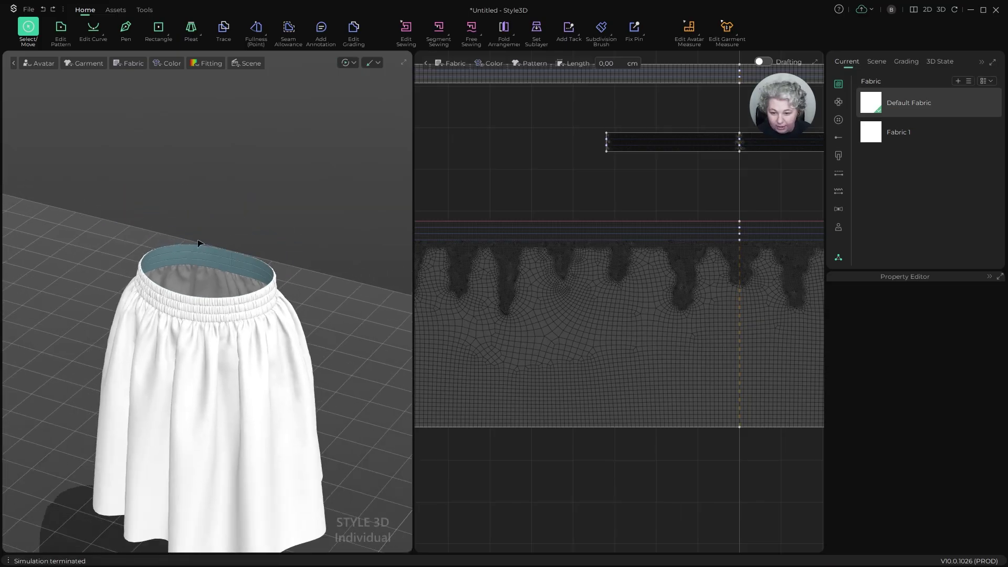
alt+drag(203, 236, 221, 252)
alt+scroll(221, 251, up, 3)
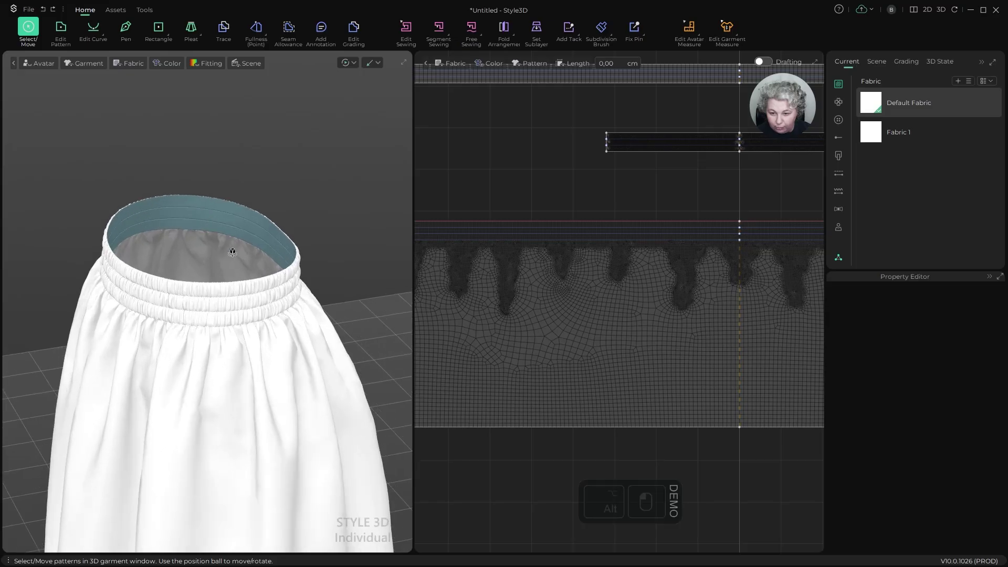
scroll(539, 148, down, 10)
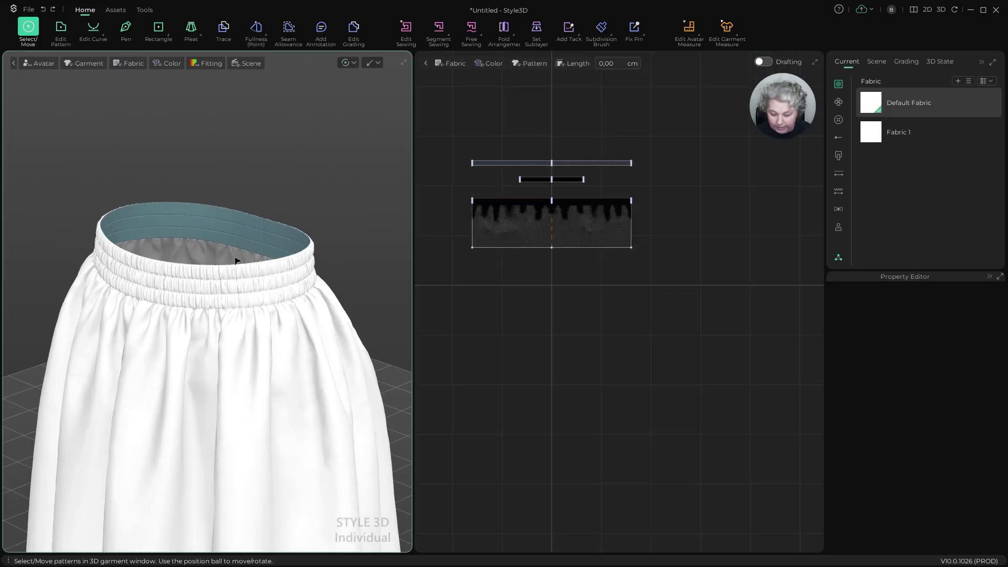
key(shift+a)
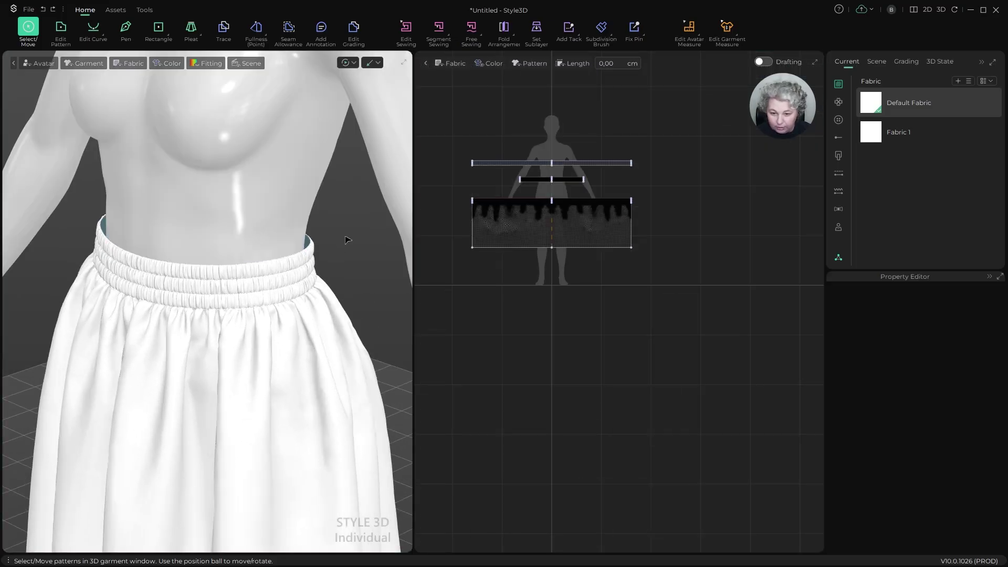
click(265, 203)
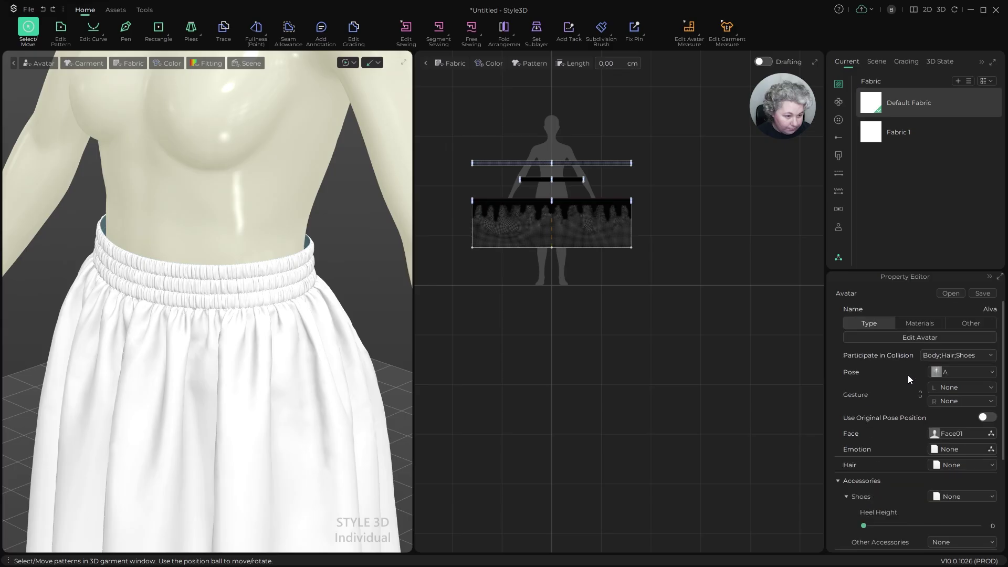
scroll(908, 375, down, 3)
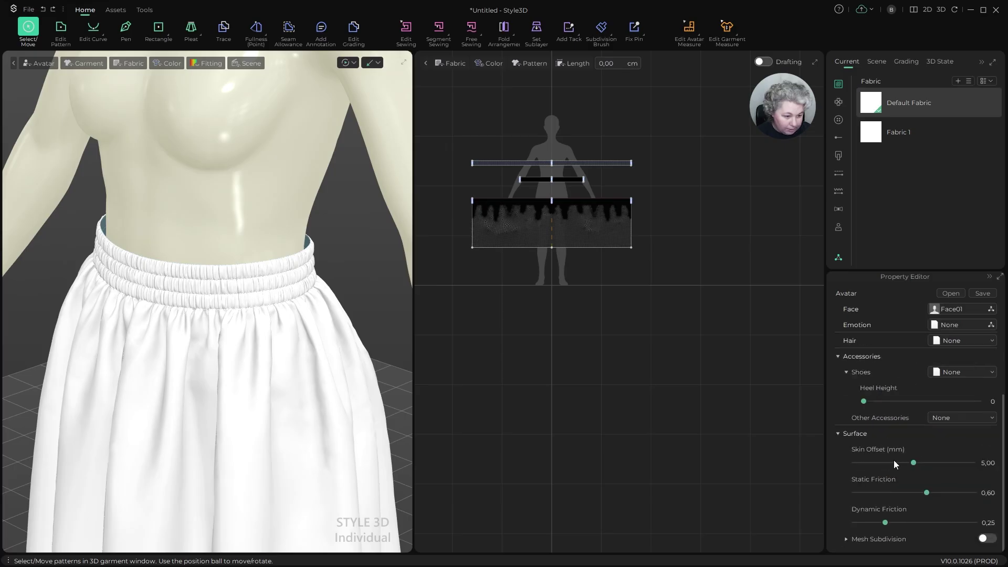
click(995, 463)
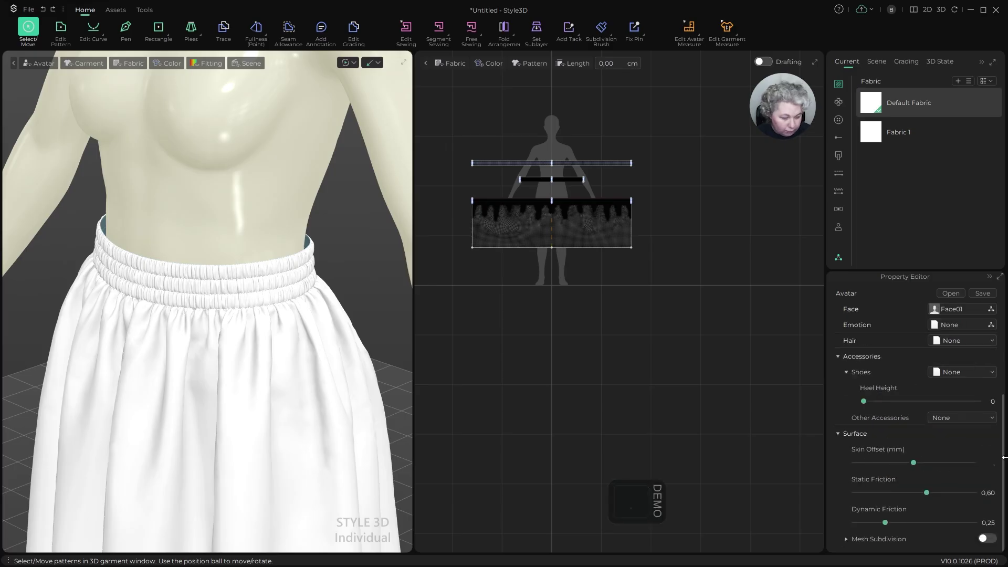
text(.5)
key(Return)
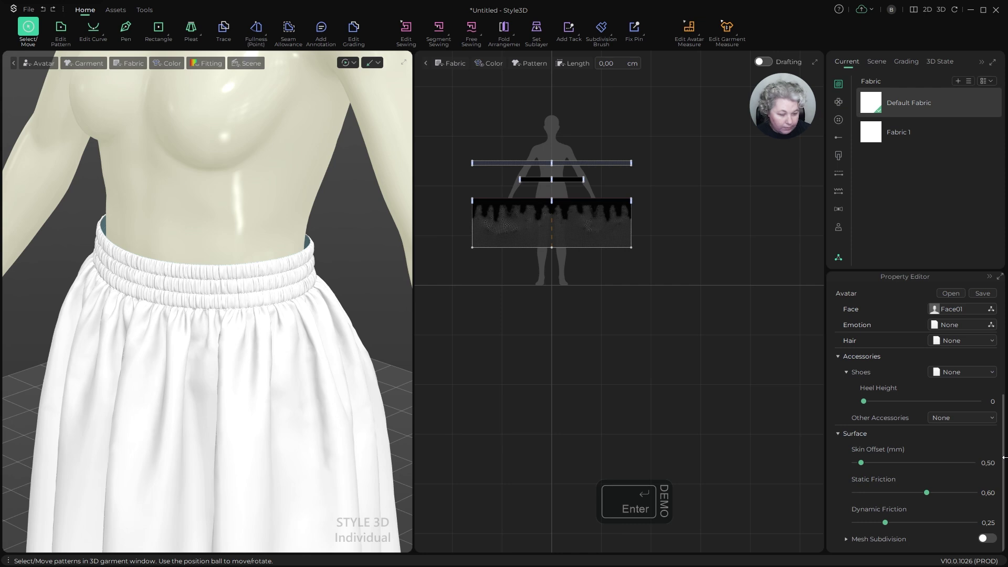
Step: Hide the avatar and select the elastic band inside the waist to inspect it in both views
scroll(277, 209, down, 4)
alt+drag(229, 222, 272, 222)
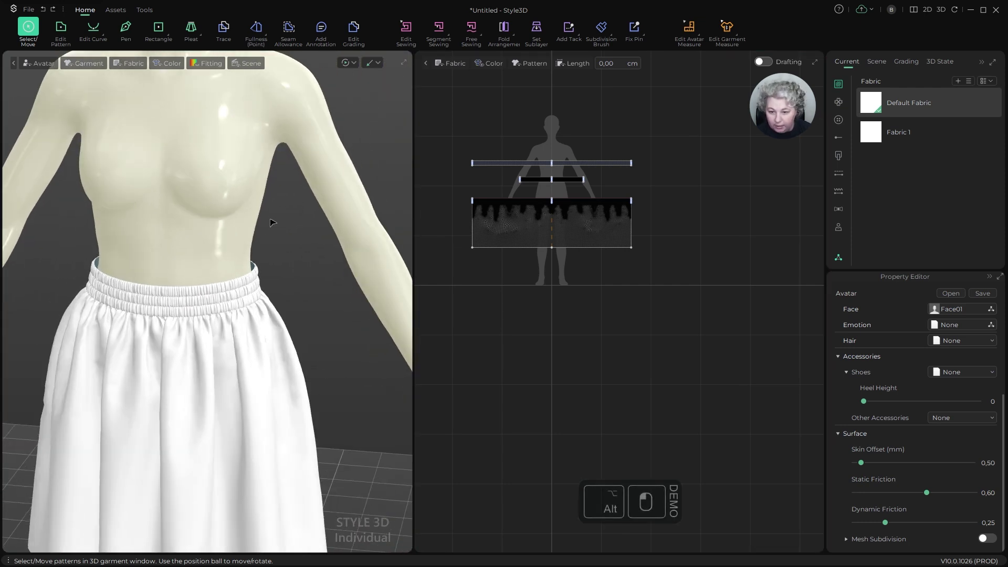
key(shift+a)
scroll(267, 207, up, 5)
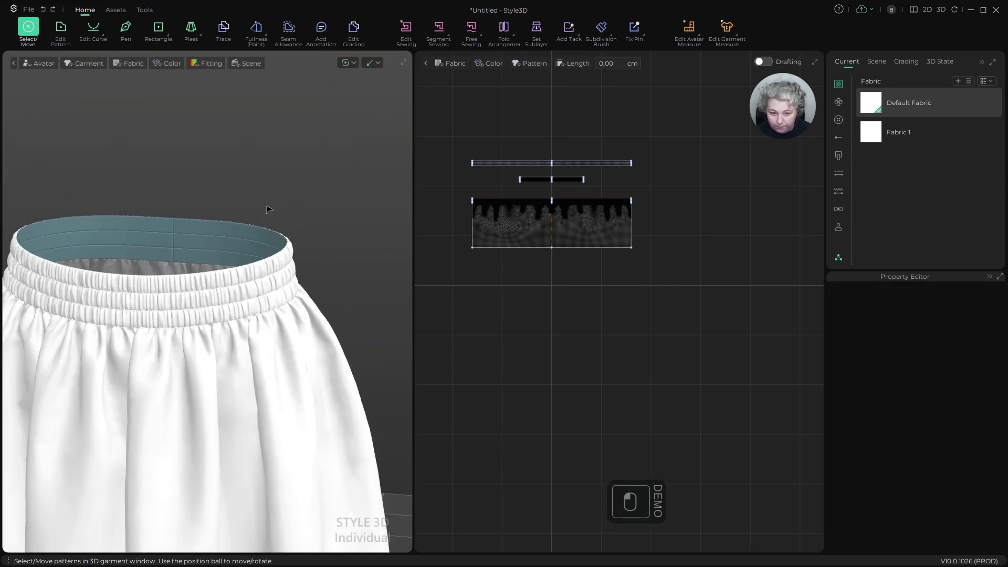
alt+drag(271, 206, 232, 232)
click(229, 239)
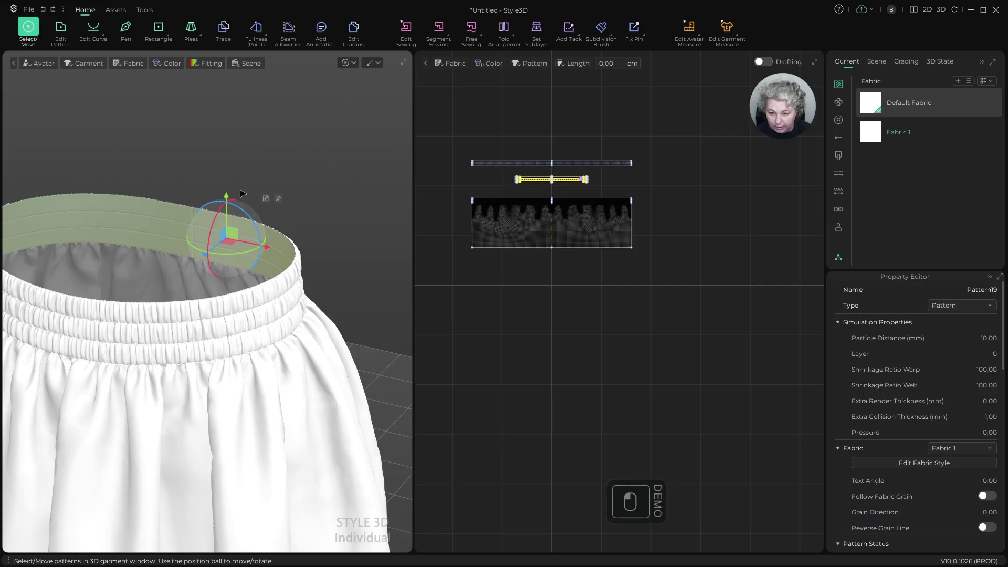
alt+drag(150, 187, 121, 190)
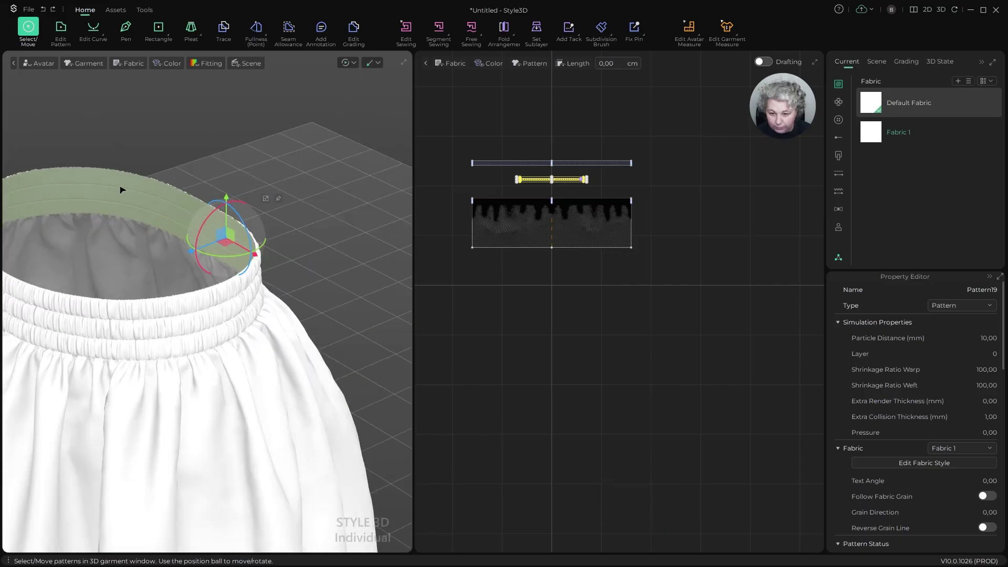
scroll(121, 190, down, 5)
scroll(566, 171, up, 4)
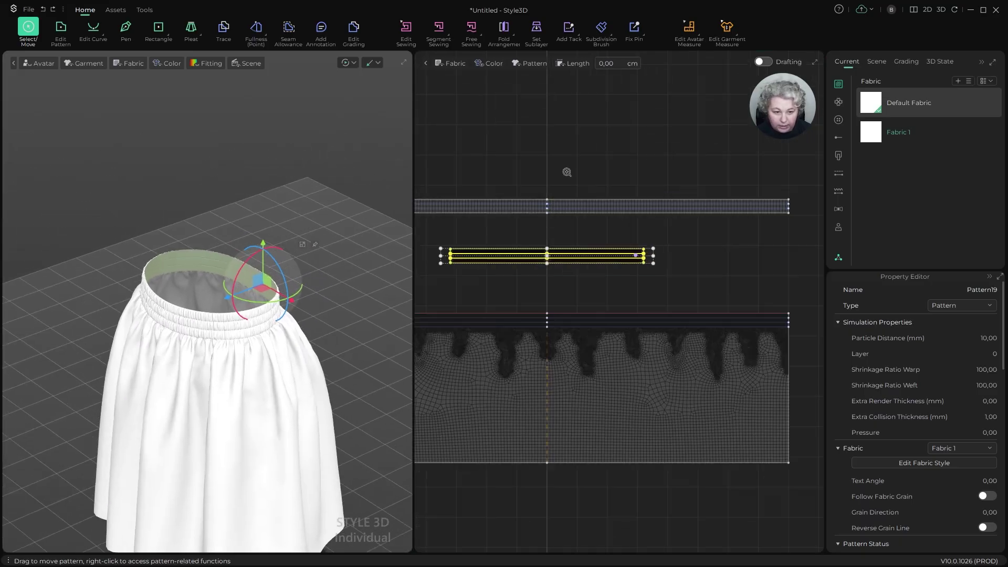
scroll(567, 172, up, 2)
Step: Show the long strip above the elastic band in the 3D view and activate its pattern and sewing
click(614, 207)
scroll(620, 205, down, 3)
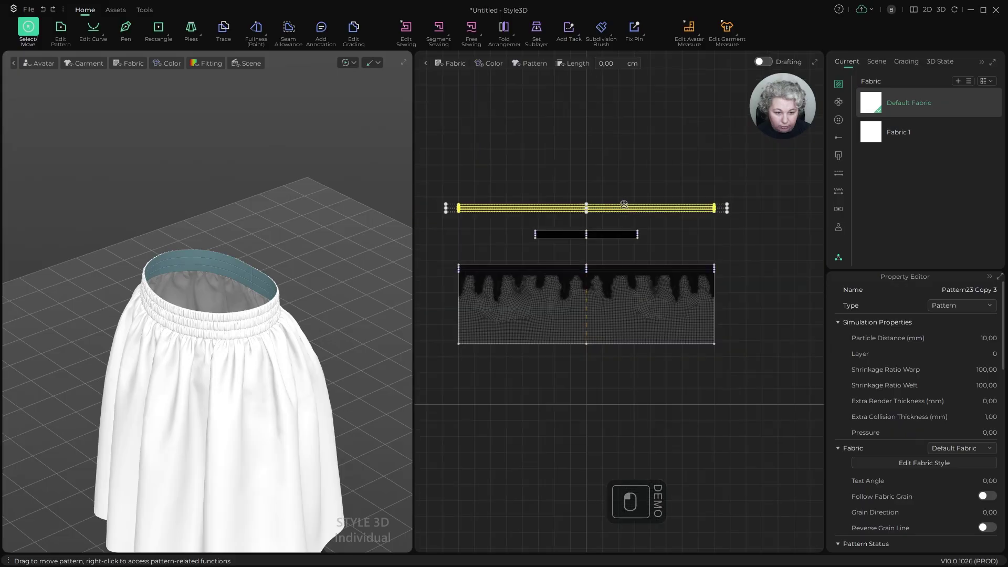
scroll(624, 204, up, 4)
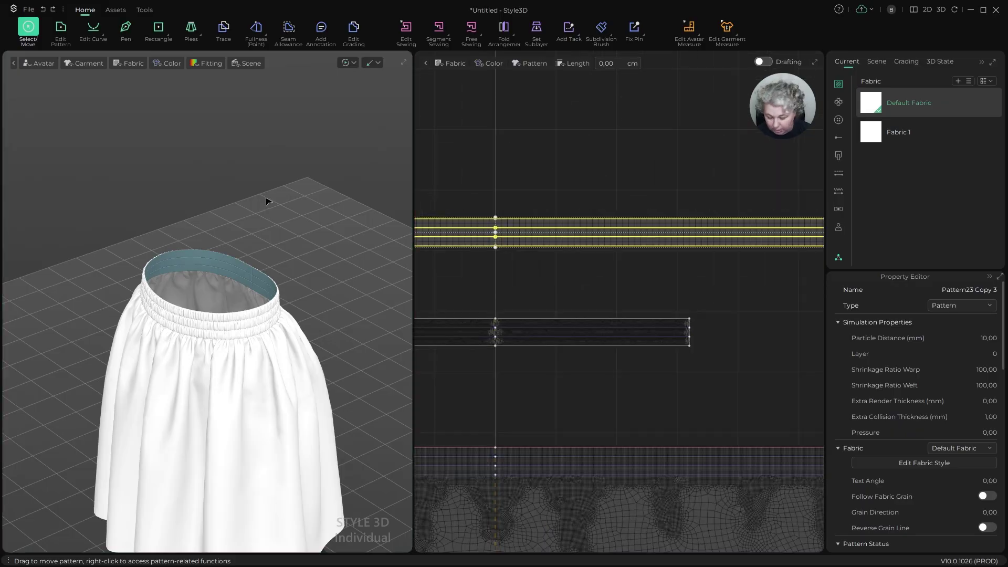
scroll(264, 182, down, 2)
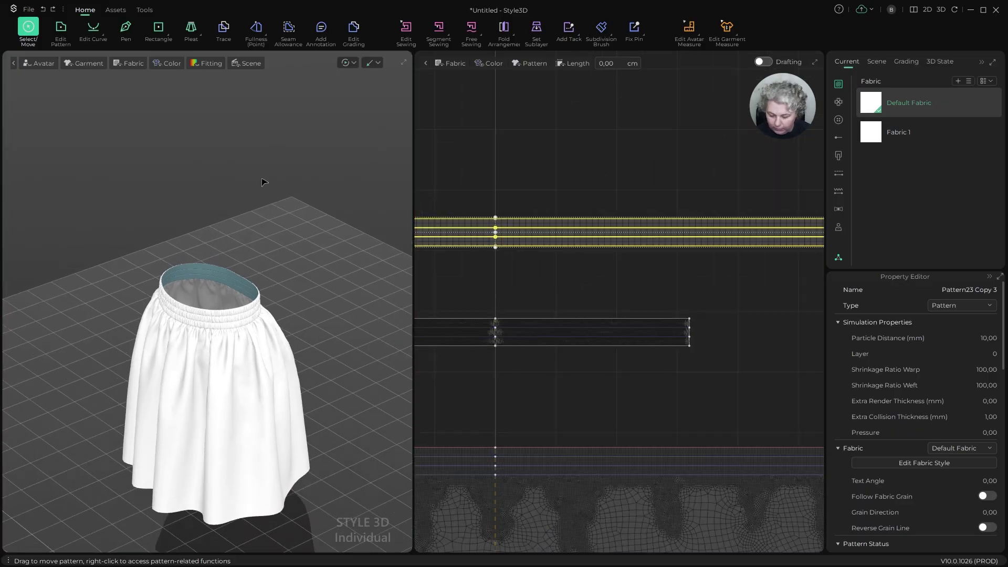
key(shift+q)
key(ctrl+shift+j)
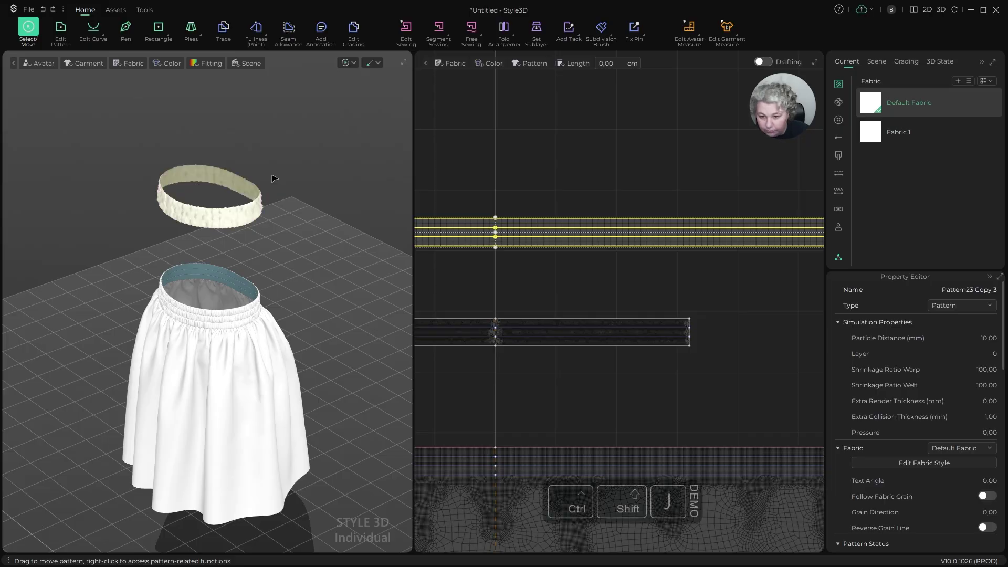
Step: Move the floating strip down in 3D so it surrounds the skirt's waistband
alt+scroll(274, 179, up, 5)
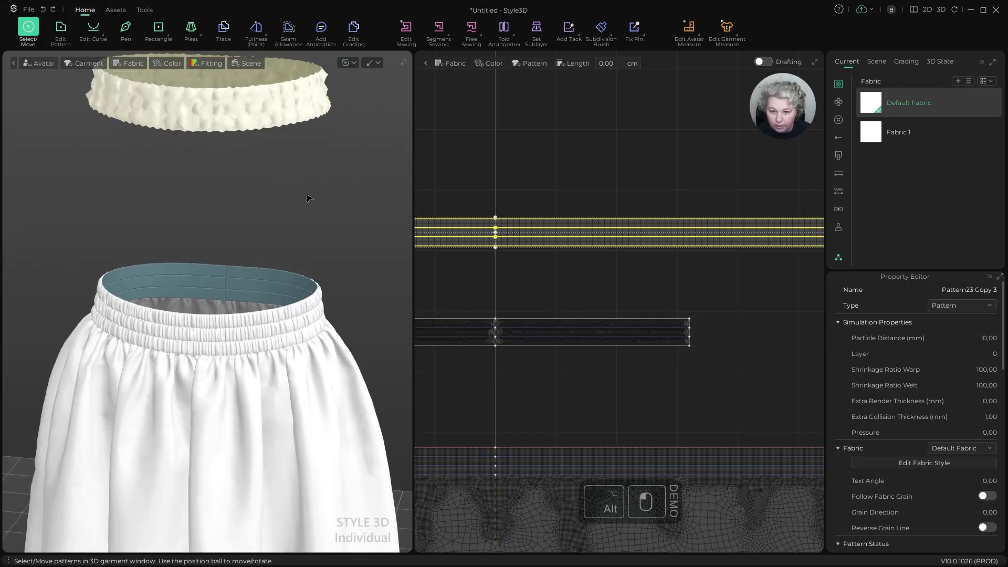
click(305, 169)
drag(305, 132, 289, 333)
scroll(308, 325, up, 3)
click(312, 227)
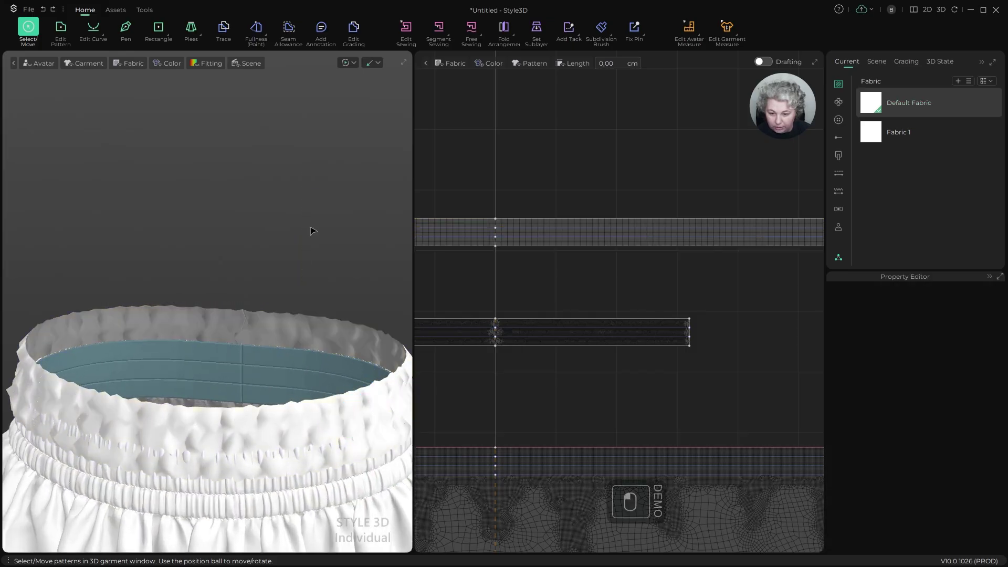
Step: Flip the added waistband strip with Flip Orientationally 3D
alt+scroll(272, 264, up, 3)
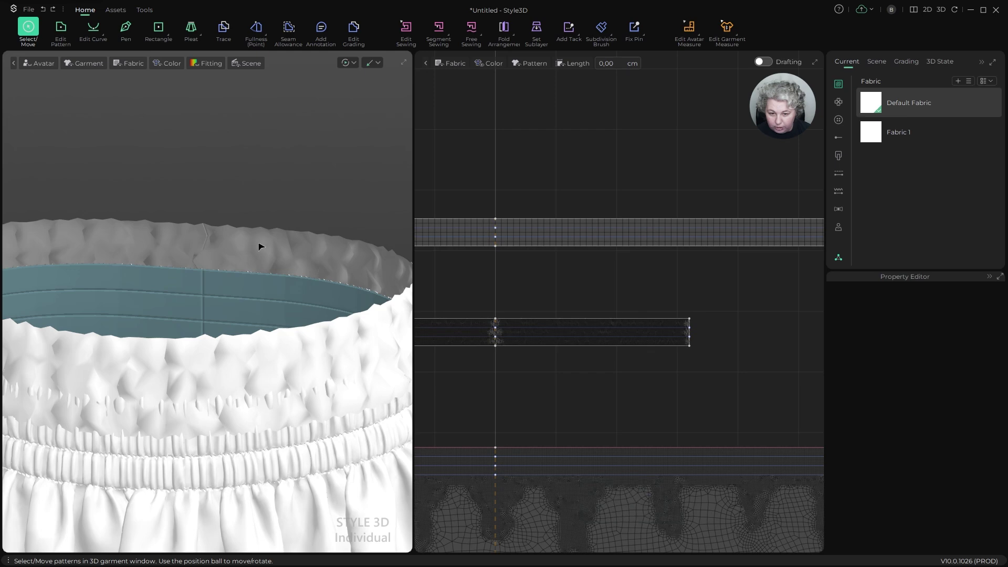
right_click(259, 244)
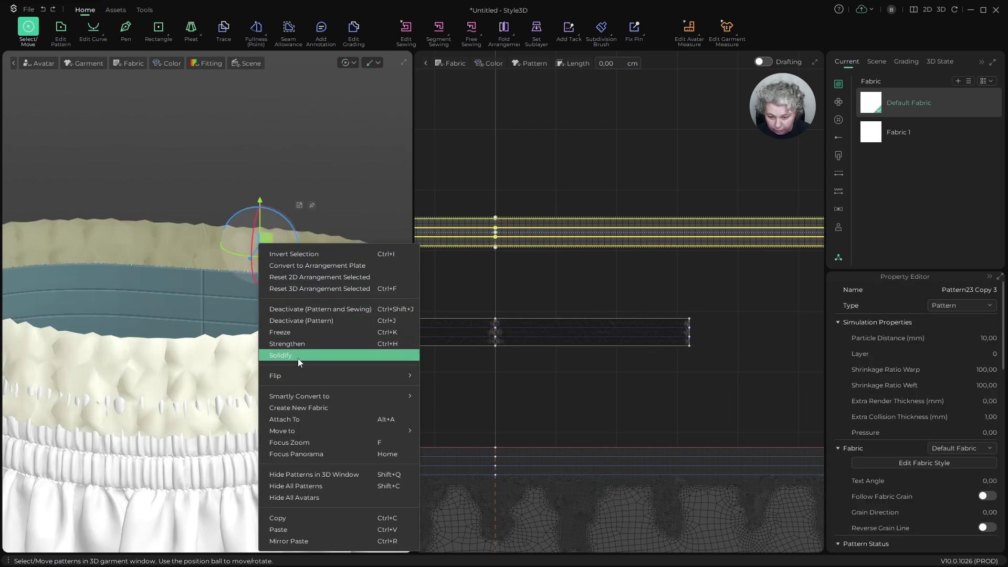
mouse_move(297, 375)
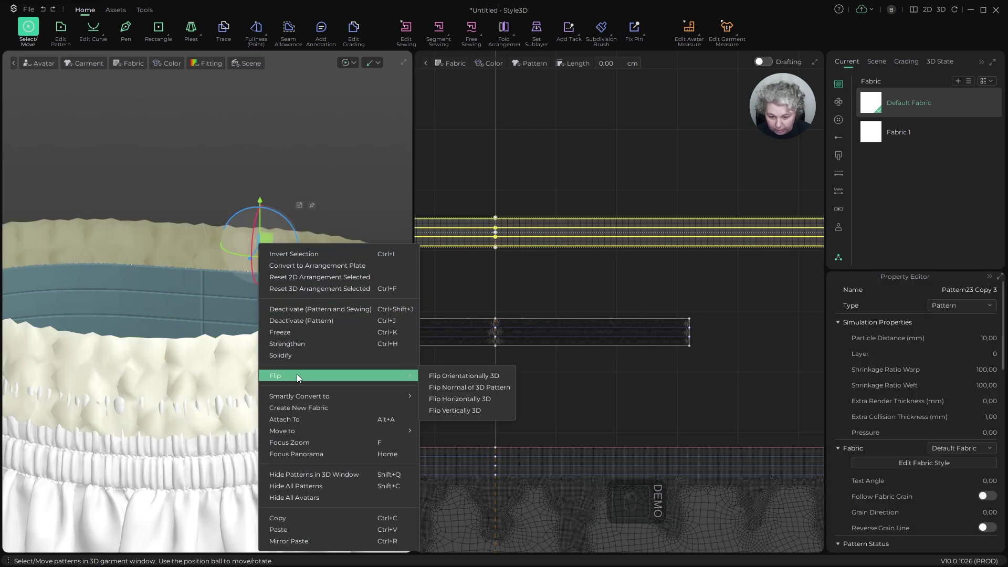
click(472, 374)
alt+drag(220, 193, 328, 162)
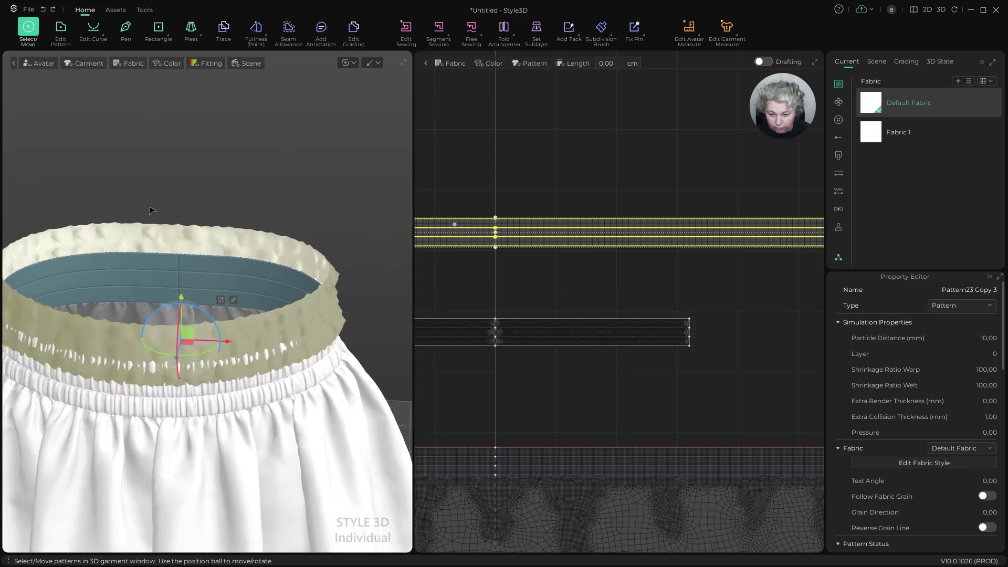
Step: Set a sublayer relation with the elastic band as the outer layer over the long waistband strip
click(592, 149)
scroll(590, 153, down, 3)
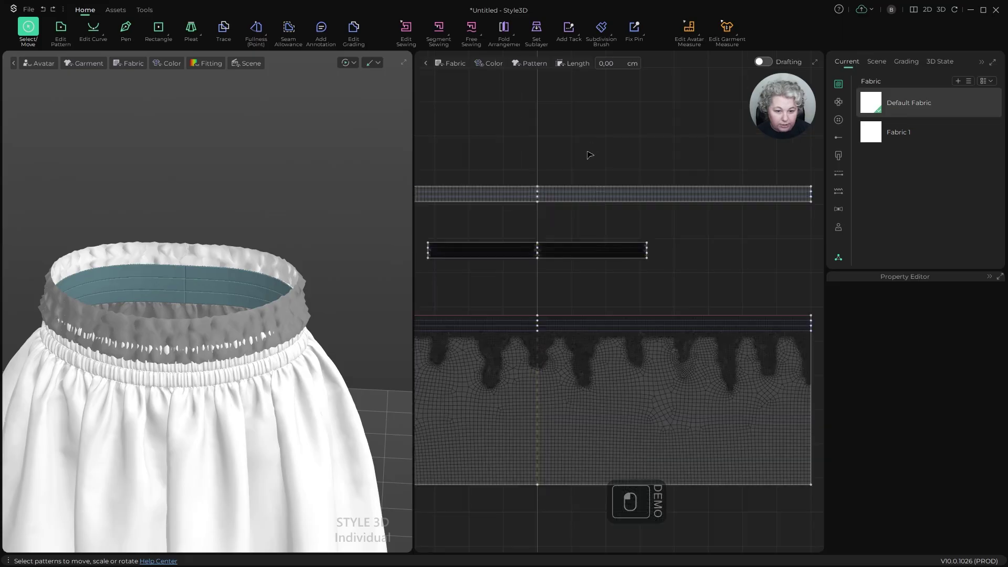
scroll(557, 225, up, 3)
click(620, 299)
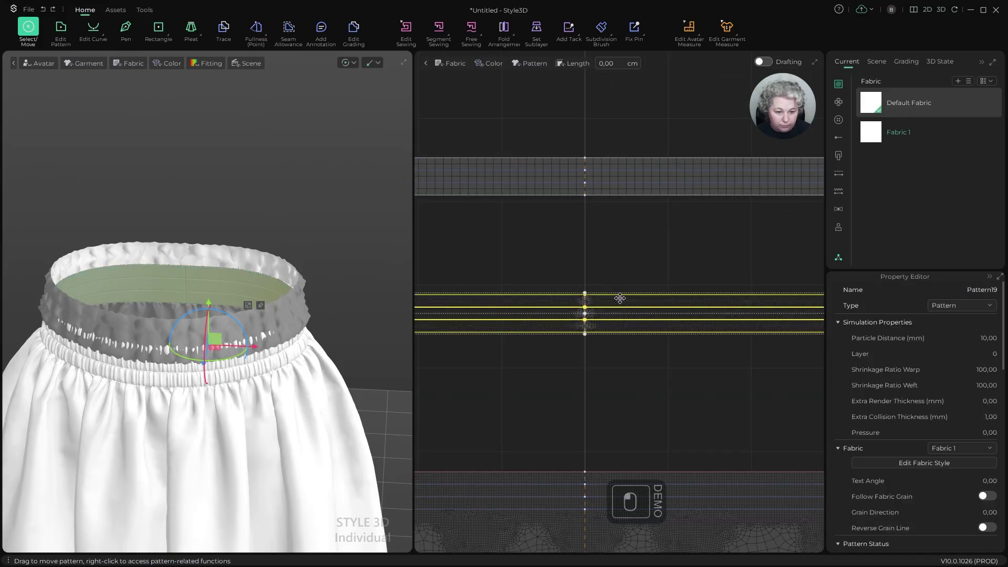
click(536, 40)
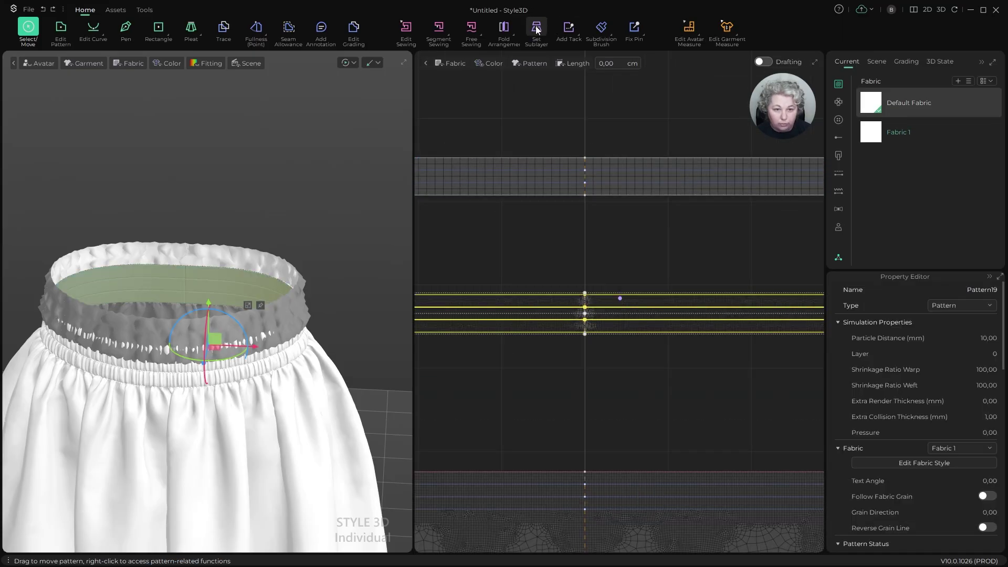
click(653, 308)
click(628, 179)
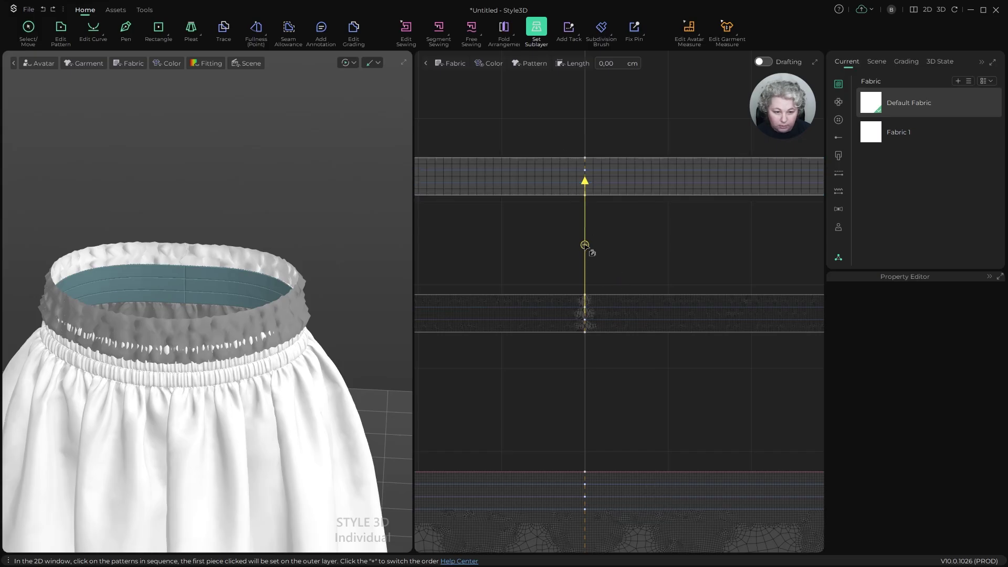
Step: Set a second sublayer relation with the skirt pattern as the outer layer over the elastic band
scroll(593, 182, up, 3)
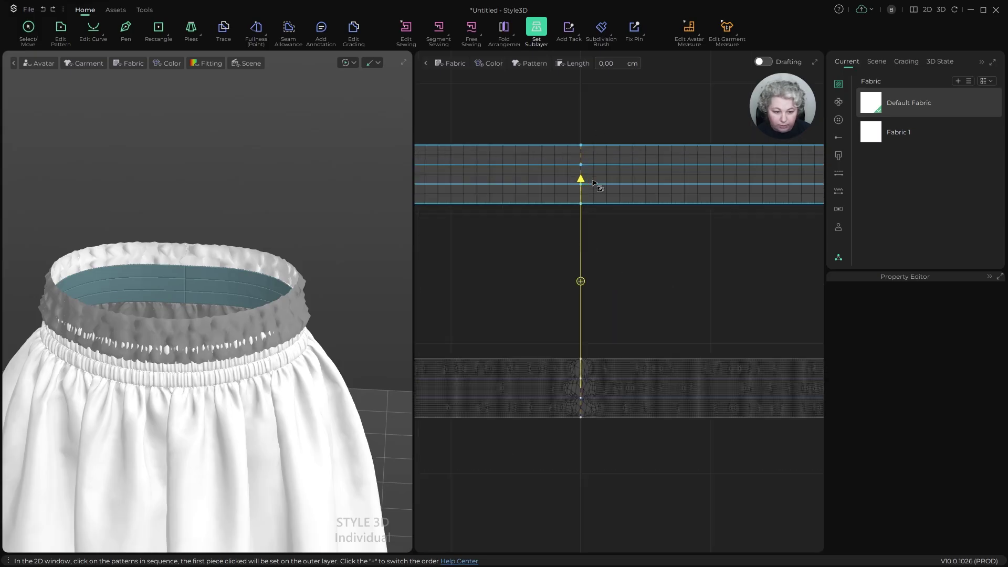
scroll(593, 183, down, 10)
scroll(590, 184, up, 3)
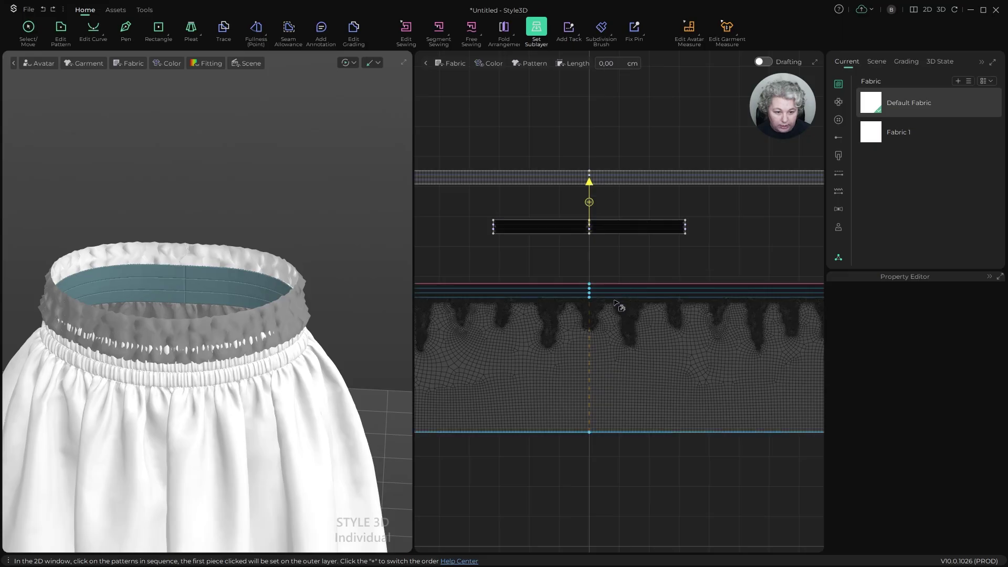
scroll(608, 298, down, 5)
scroll(610, 298, up, 4)
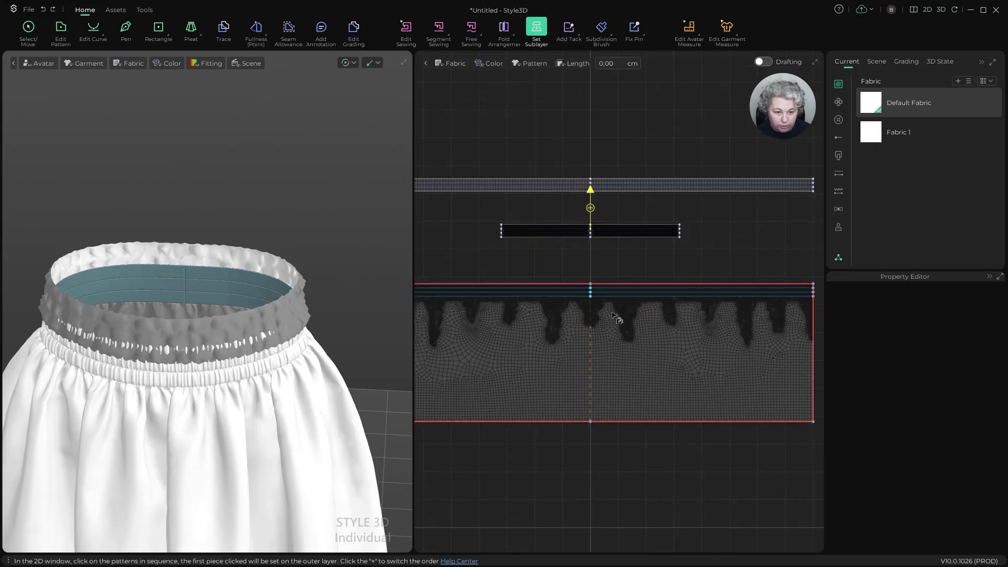
click(612, 315)
click(608, 236)
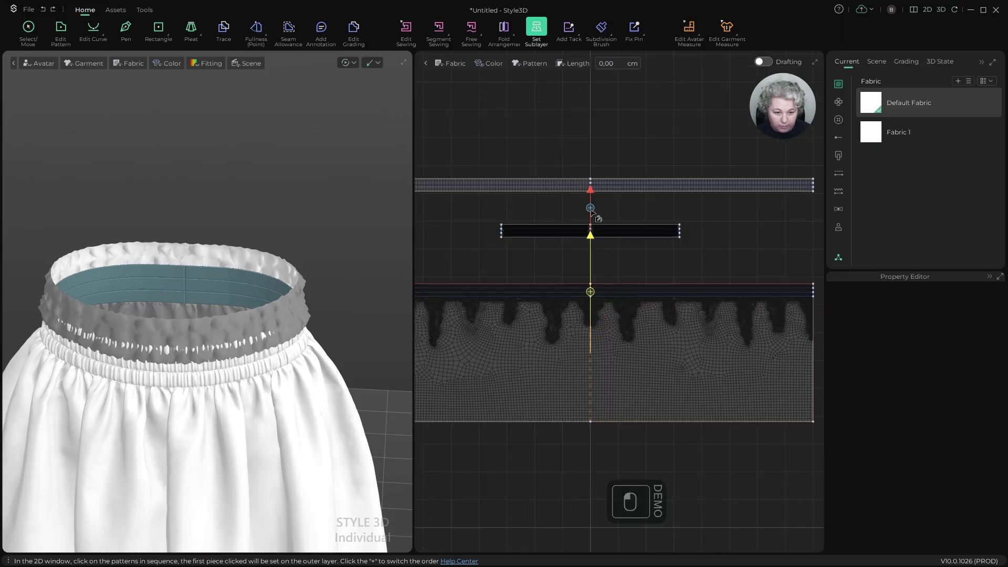
Step: Set a third sublayer relation with the skirt pattern as the outer layer over the long waistband strip
scroll(592, 212, down, 5)
scroll(601, 226, up, 6)
scroll(557, 262, up, 3)
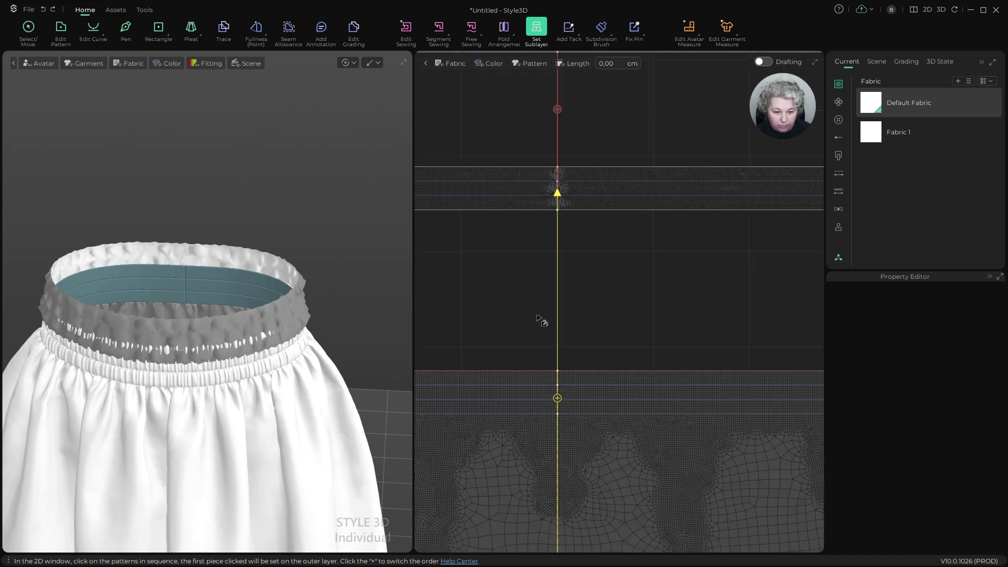
scroll(541, 321, down, 3)
click(622, 397)
click(644, 201)
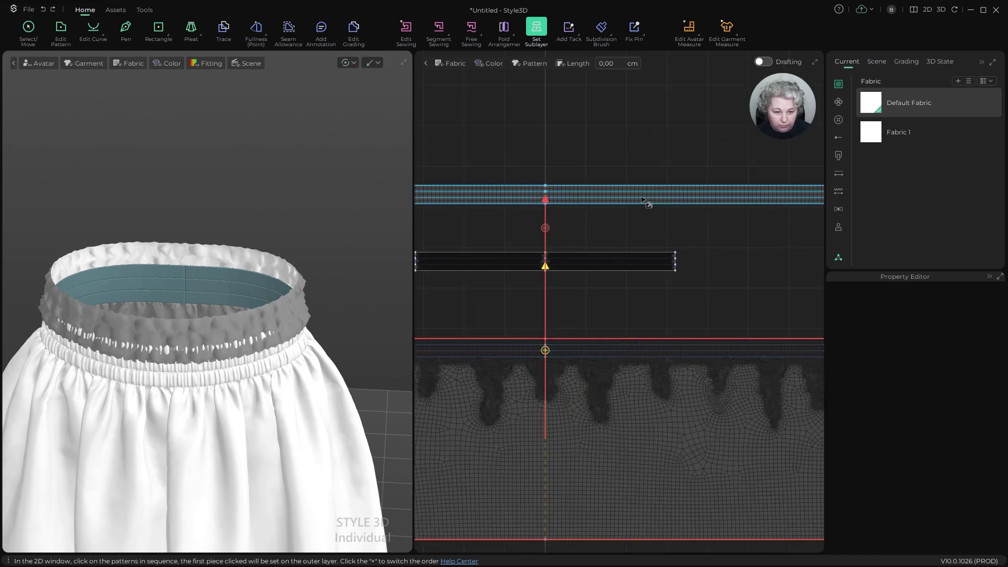
Step: Move the short elastic strip sideways off the centreline in 2D to separate the overlapping sublayer links
key(a)
click(588, 251)
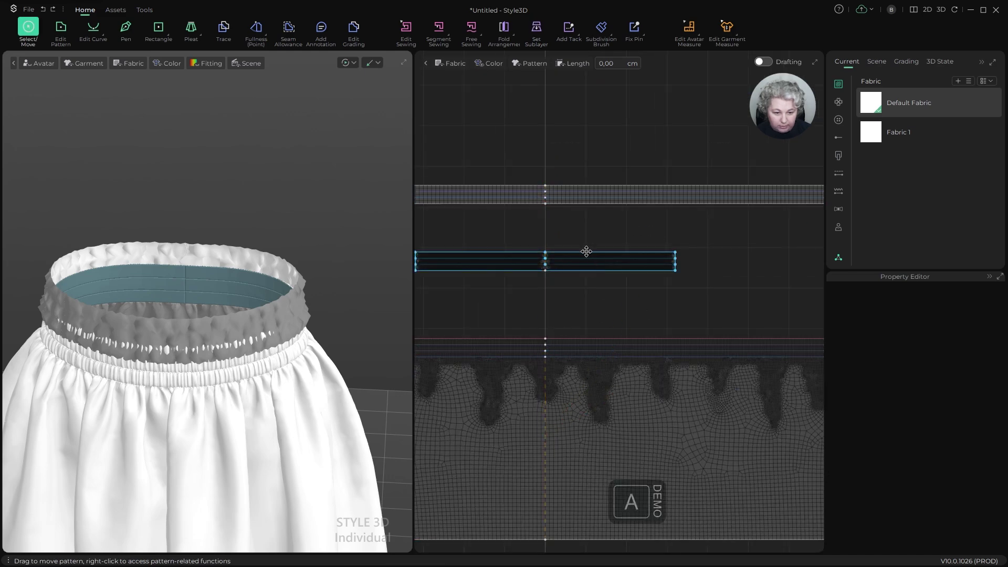
drag(586, 251, 655, 251)
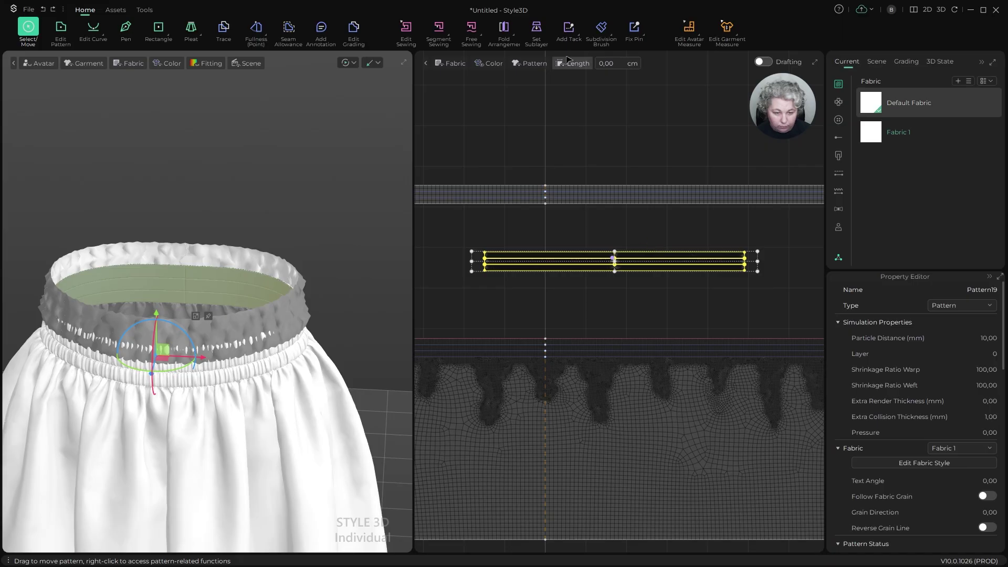
click(537, 27)
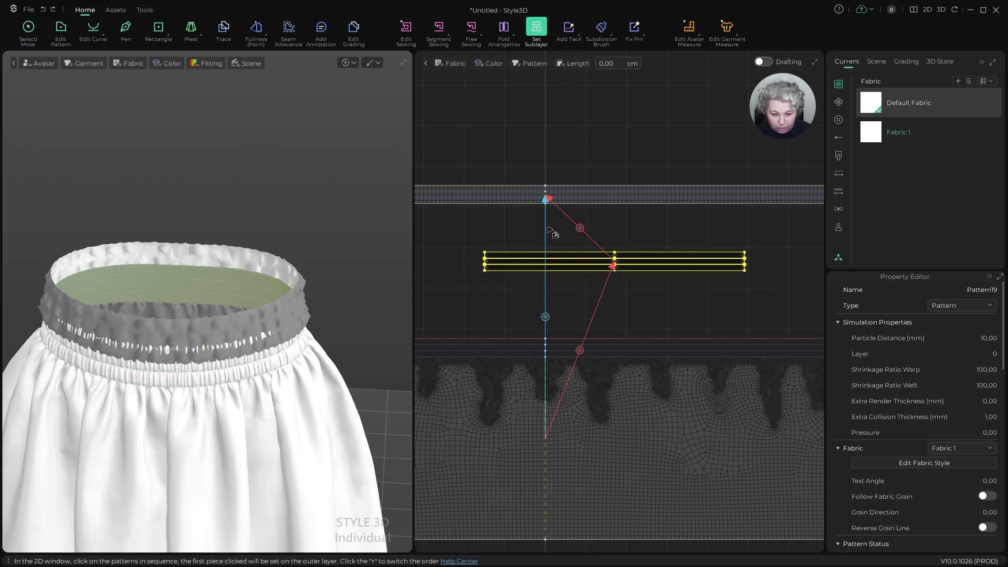
Step: Switch the layer order on the long strip's sublayer links to the elastic band and to the skirt
scroll(556, 227, up, 2)
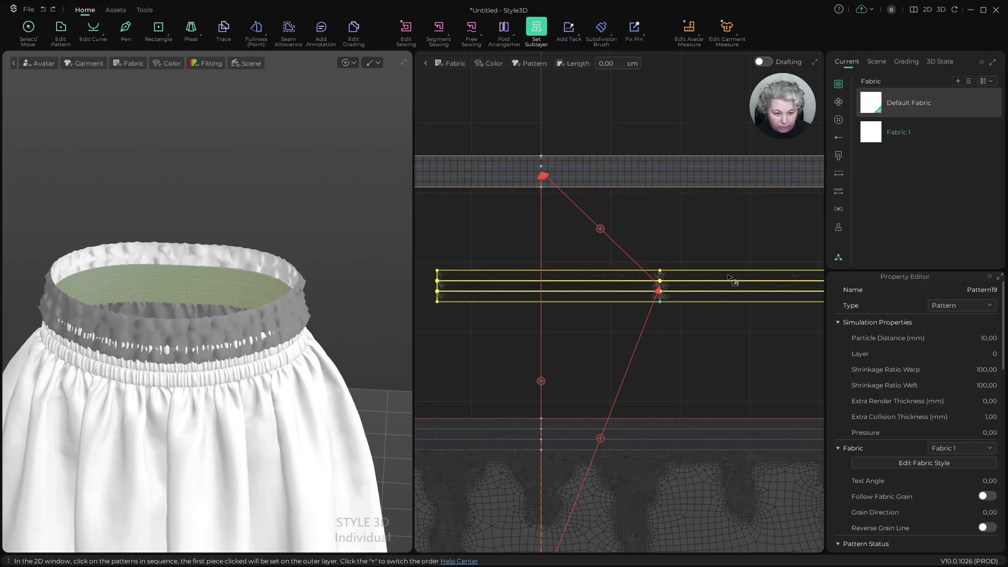
click(600, 228)
click(542, 382)
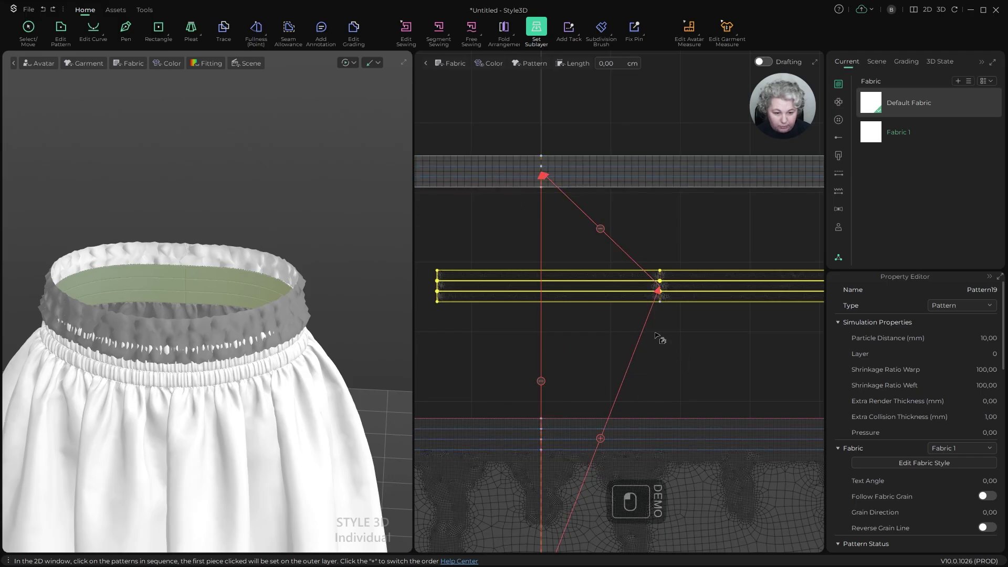
Step: Move the short elastic strip back onto the shared centreline of the patterns in 2D
key(a)
click(541, 217)
scroll(191, 180, down, 4)
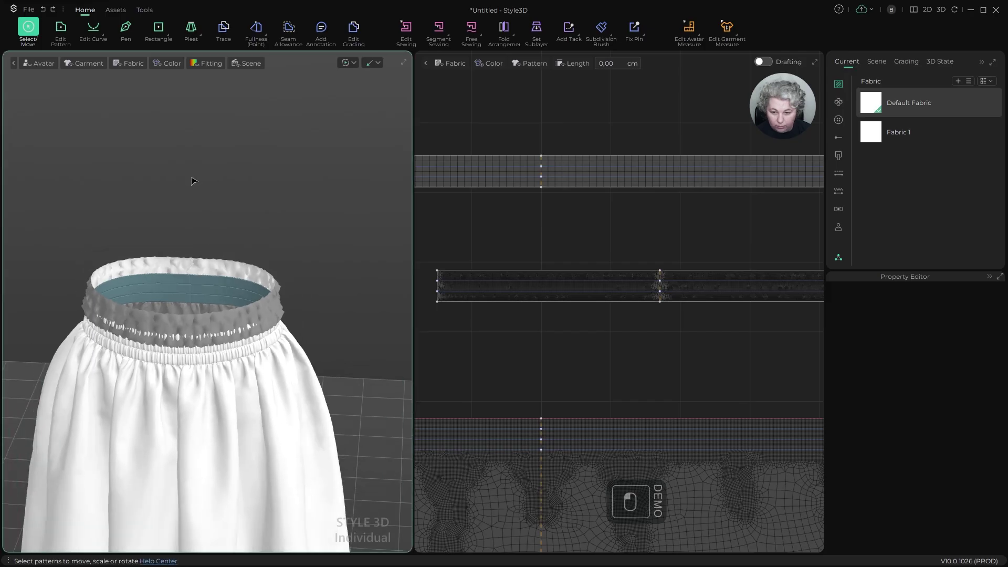
alt+drag(191, 180, 227, 191)
scroll(639, 266, down, 3)
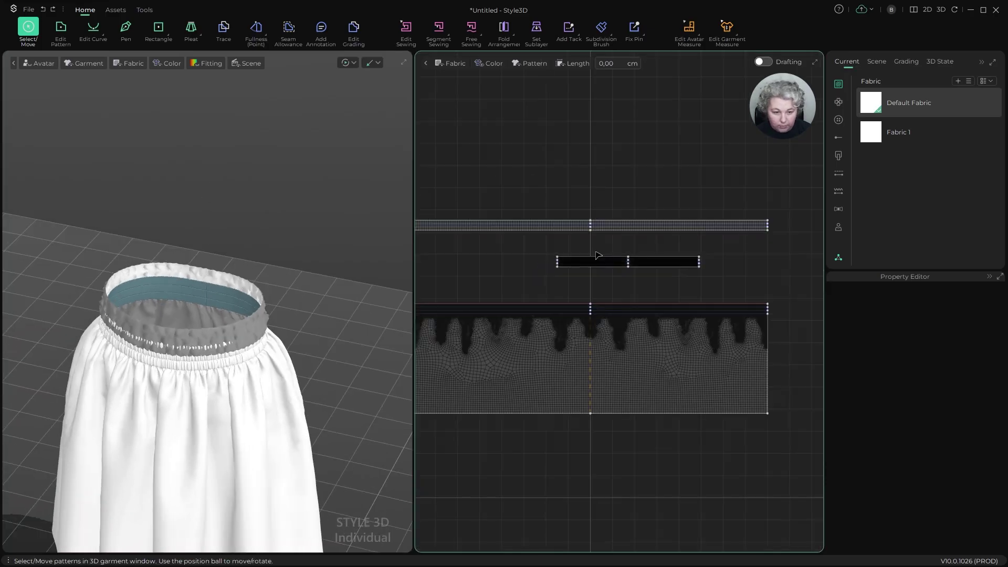
click(639, 266)
drag(603, 248, 454, 242)
click(553, 163)
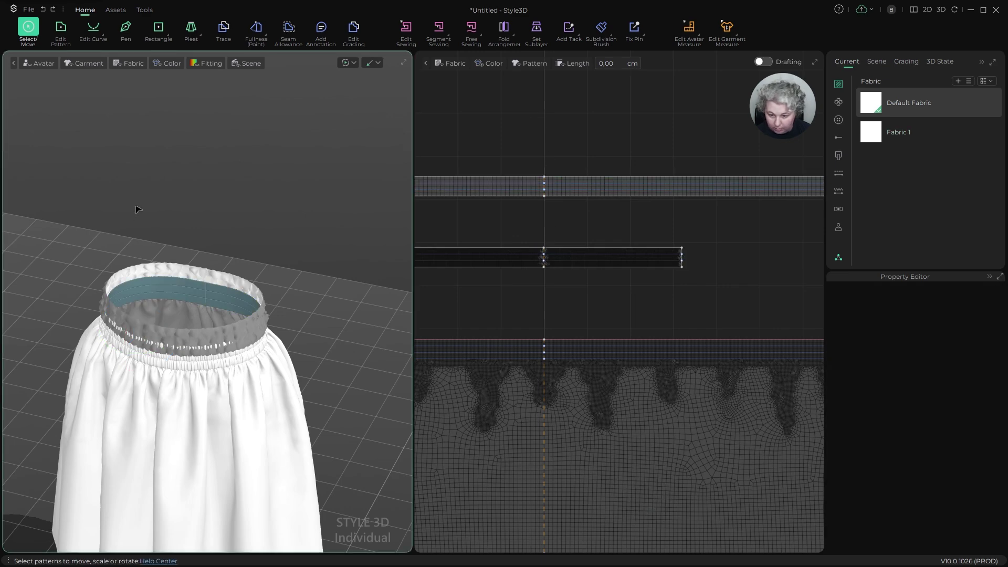
scroll(209, 254, up, 5)
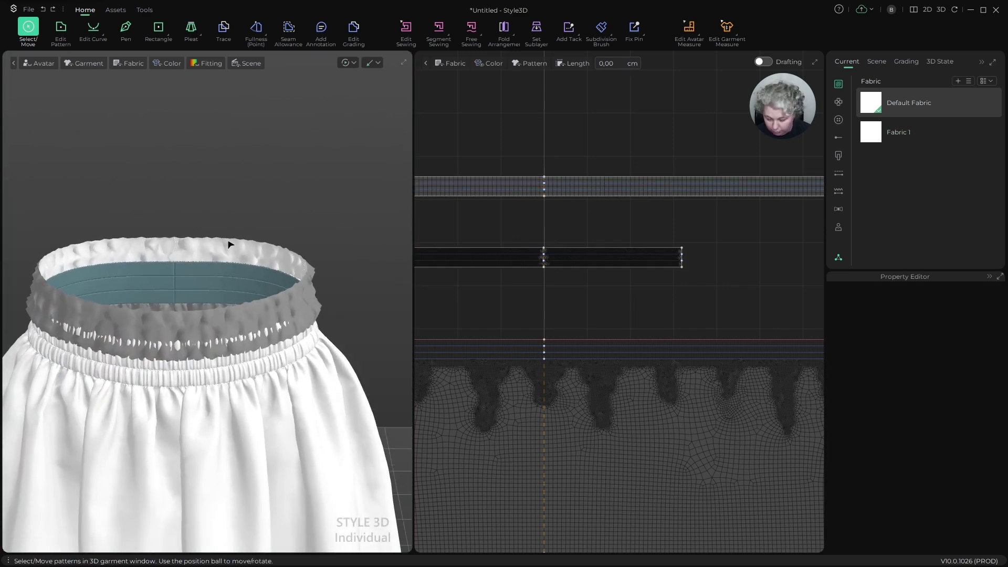
key(n)
scroll(179, 249, up, 3)
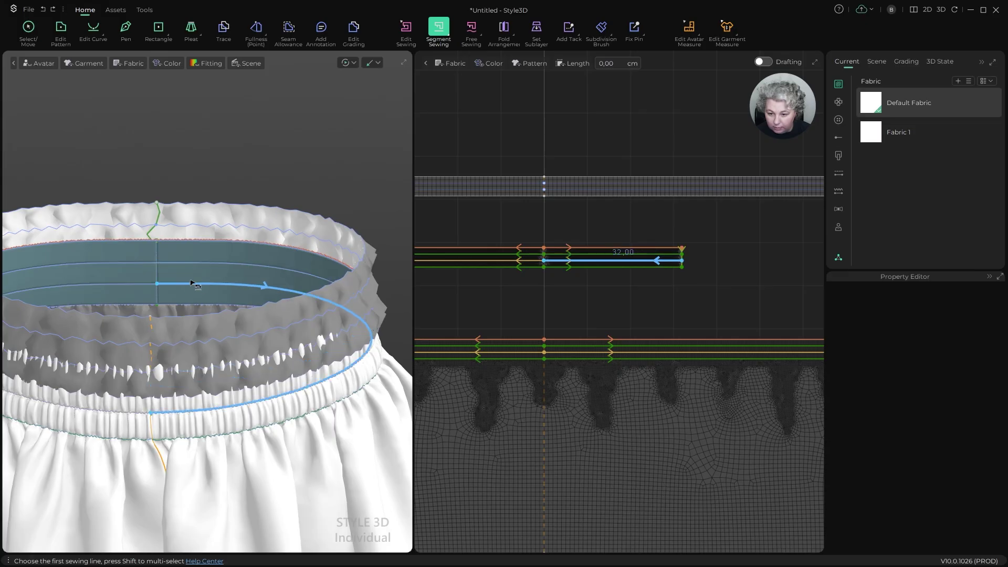
click(315, 250)
alt+drag(320, 246, 340, 241)
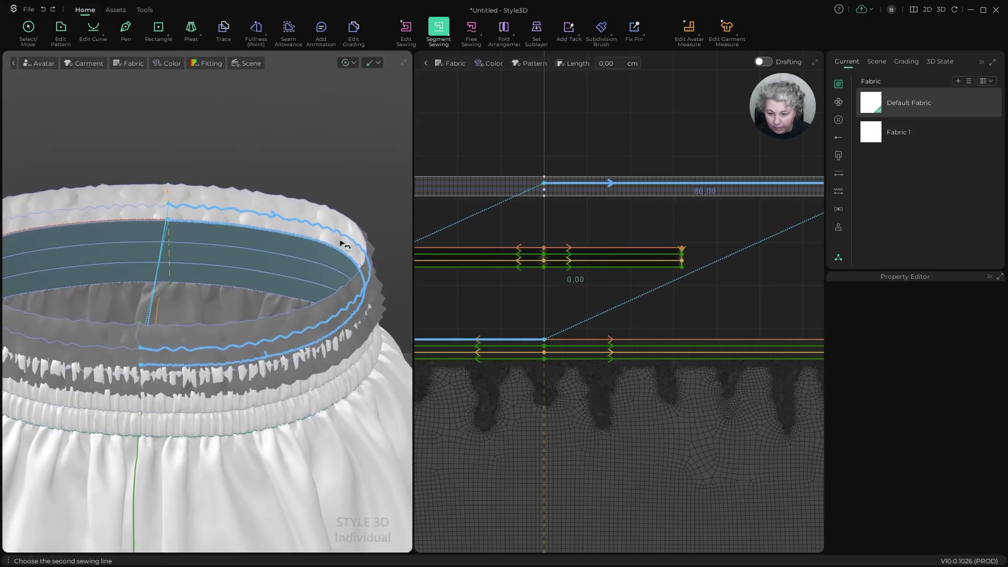
key(Escape)
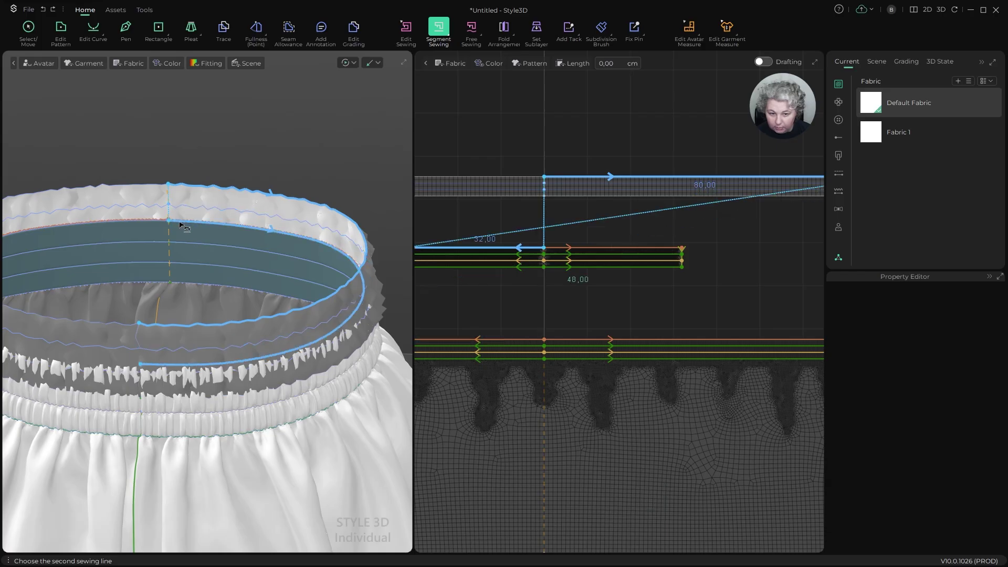
key(Escape)
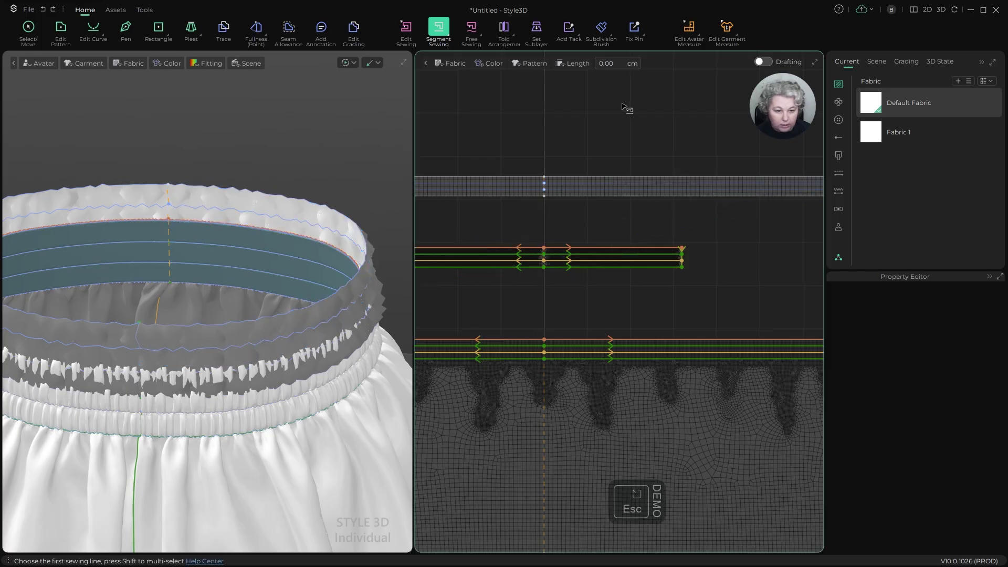
Step: Highlight the long waistband strip and examine how it sits around the skirt's waist in 3D
key(a)
scroll(584, 142, down, 5)
click(582, 153)
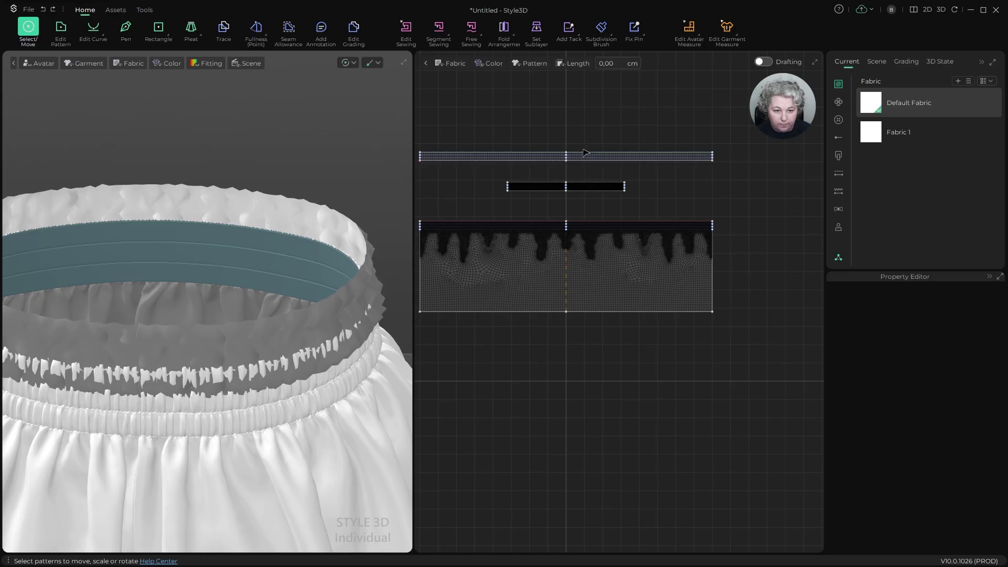
click(619, 156)
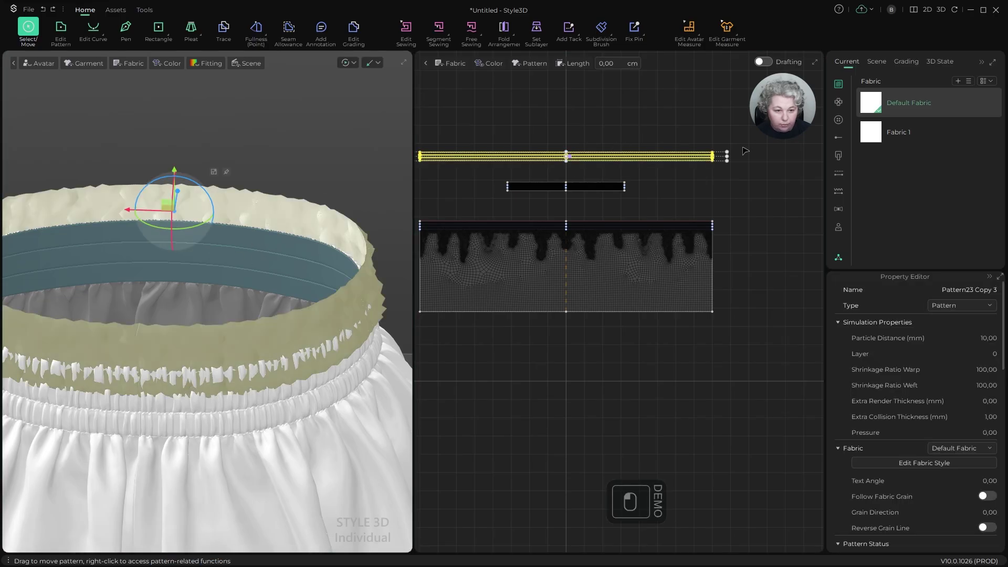
click(219, 202)
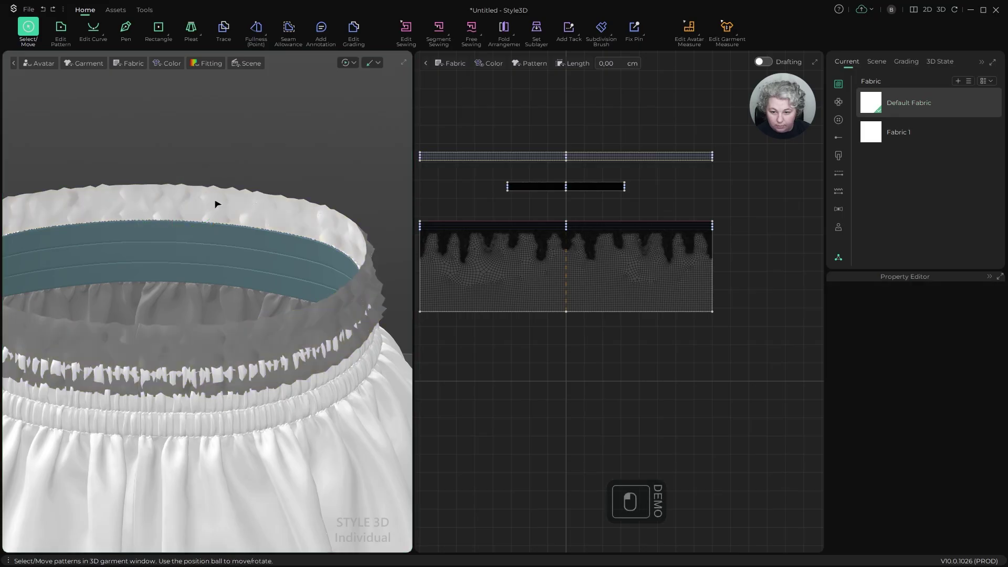
alt+drag(259, 146, 268, 83)
click(268, 83)
click(229, 204)
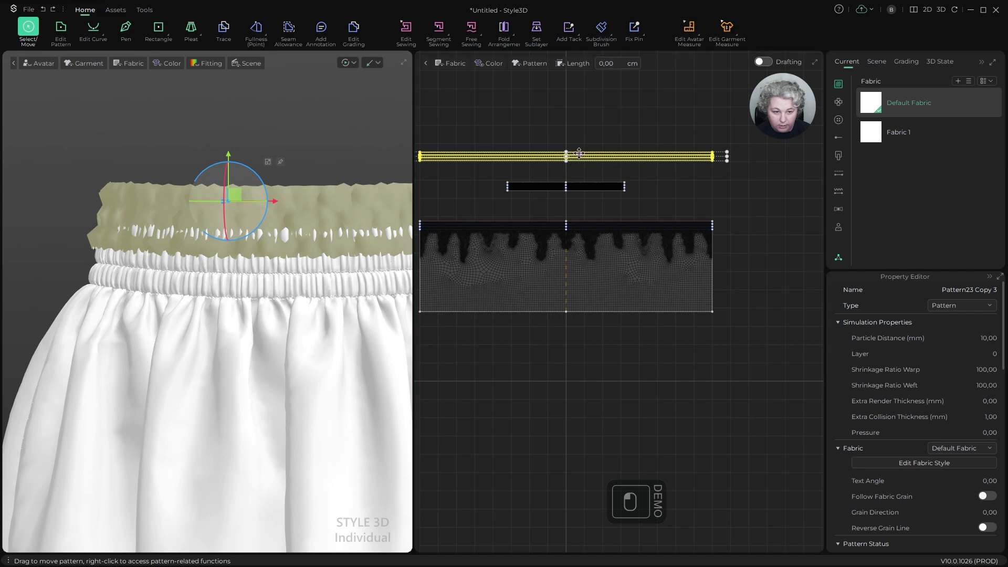
Step: Compare the skirt's gathered waistband with the long strip by highlighting each pattern in 2D and 3D
click(558, 210)
scroll(558, 210, up, 5)
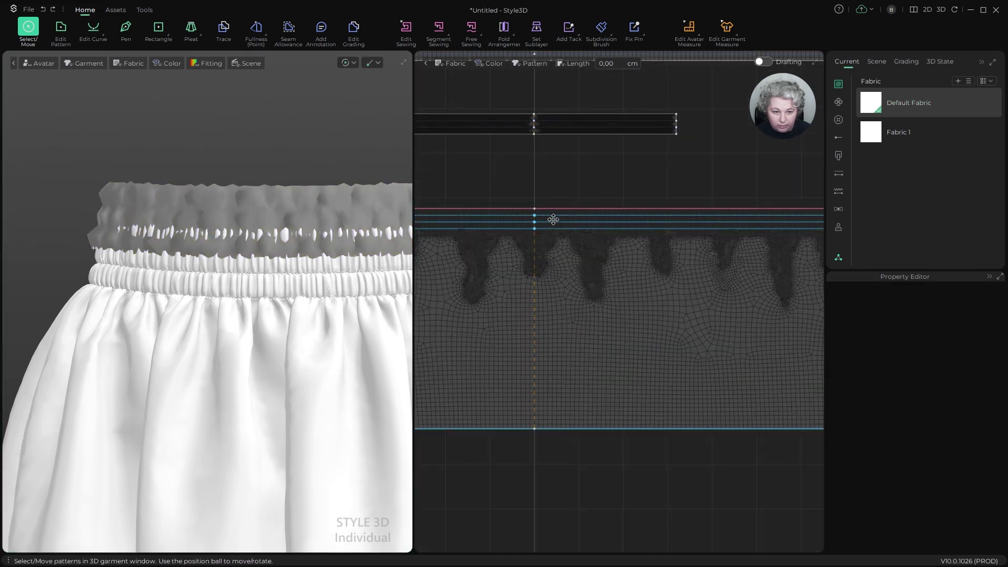
click(259, 271)
scroll(652, 176, down, 4)
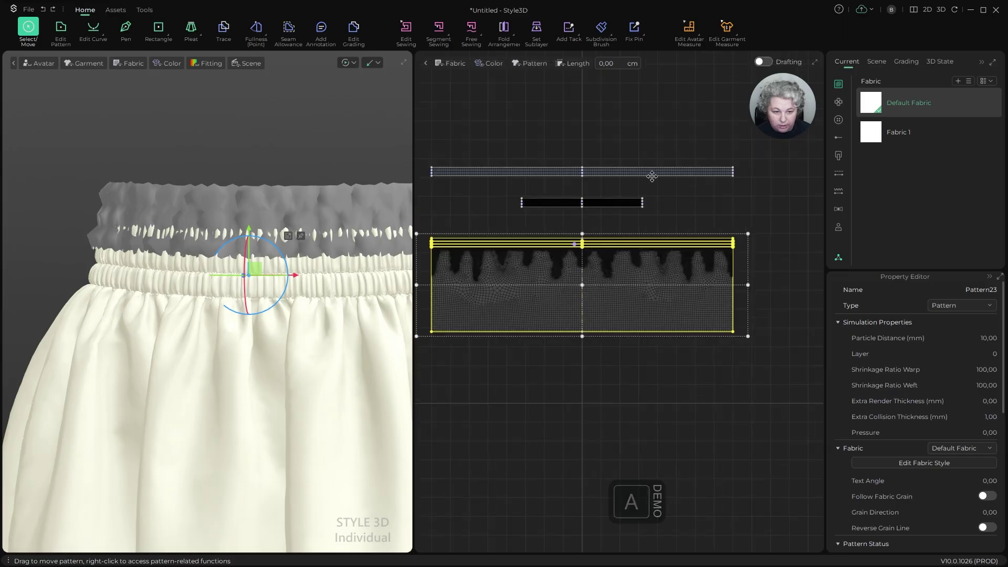
scroll(631, 173, up, 1)
click(620, 172)
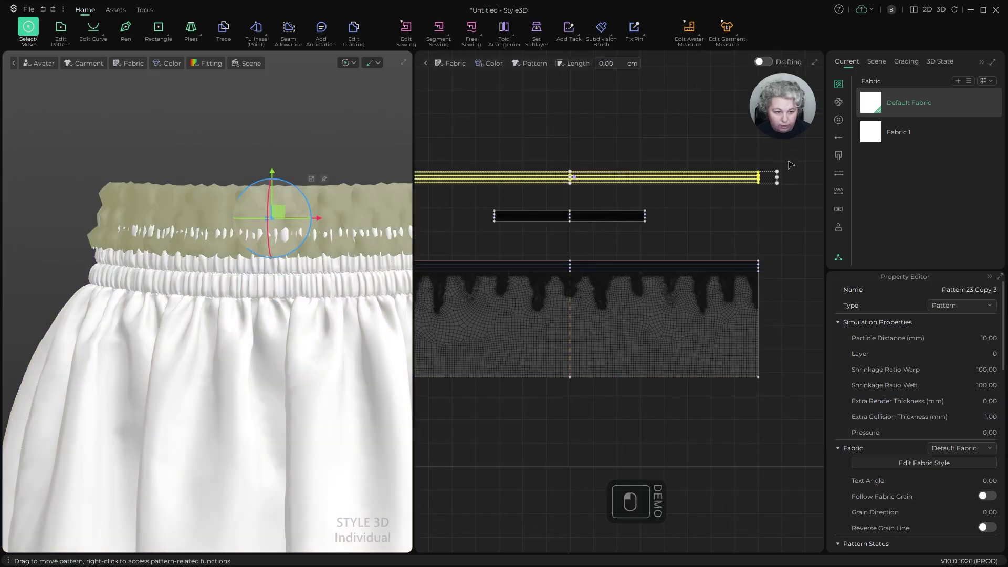
drag(783, 167, 507, 215)
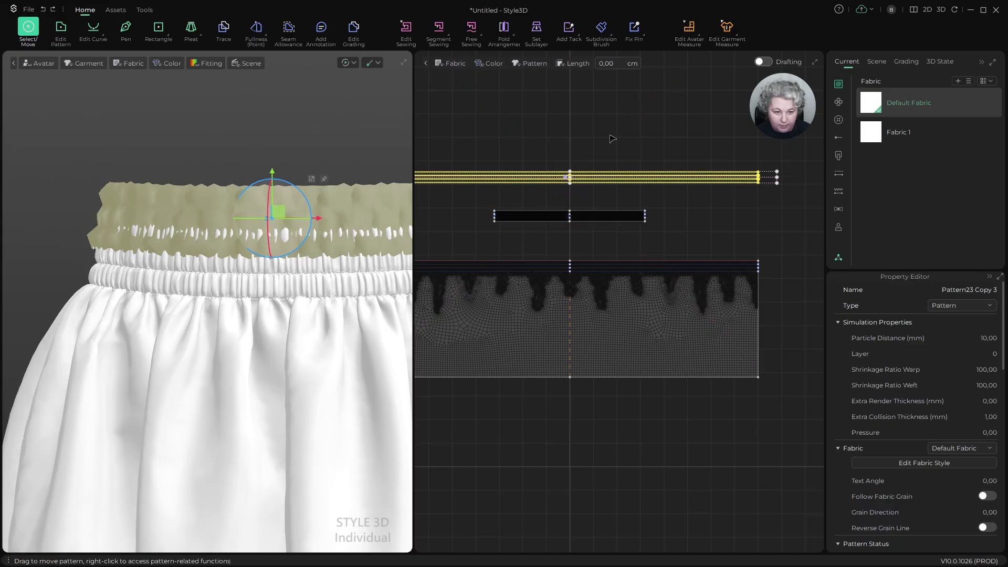
click(611, 138)
scroll(601, 161, down, 6)
scroll(571, 182, up, 7)
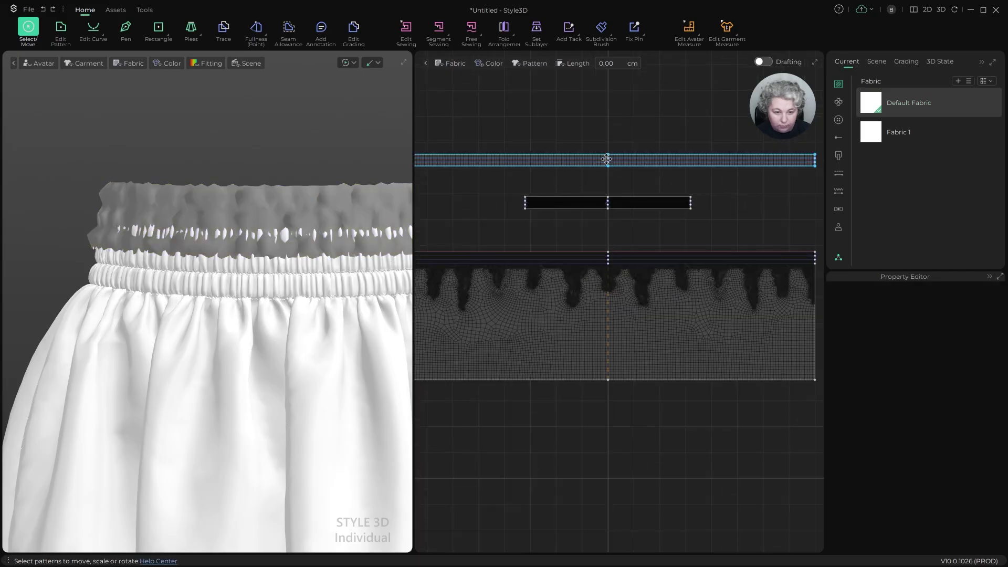
scroll(624, 170, up, 5)
scroll(613, 170, down, 5)
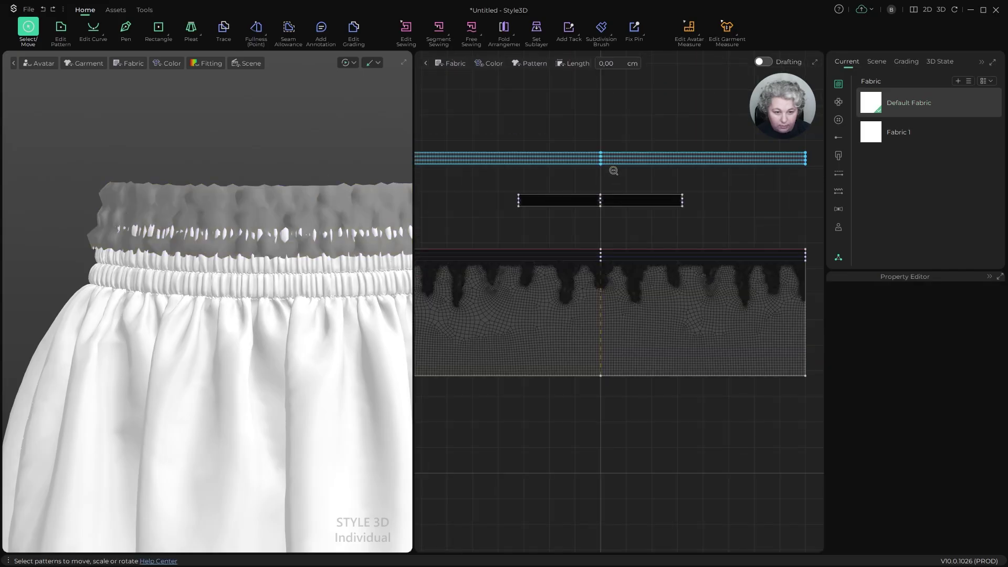
click(614, 163)
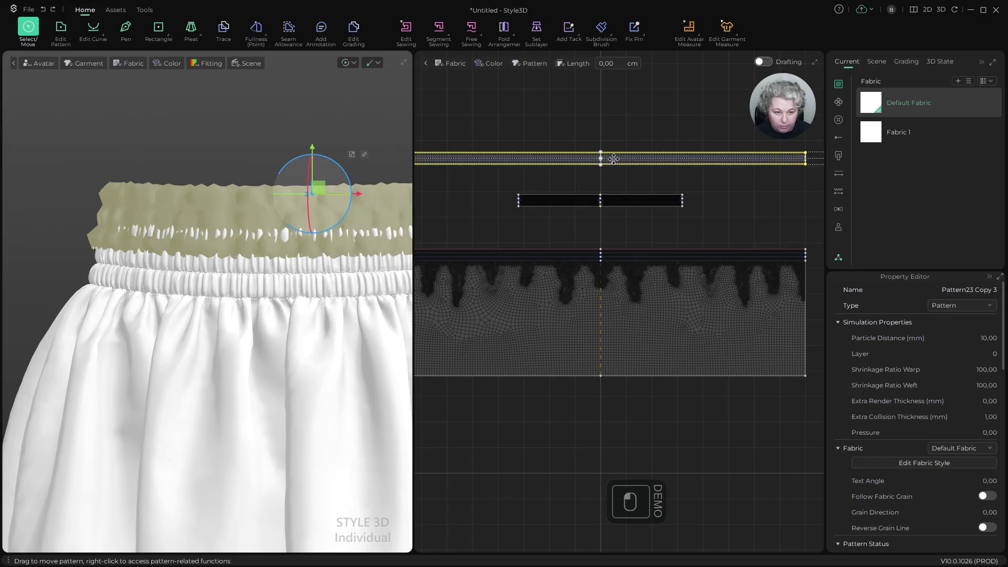
click(672, 174)
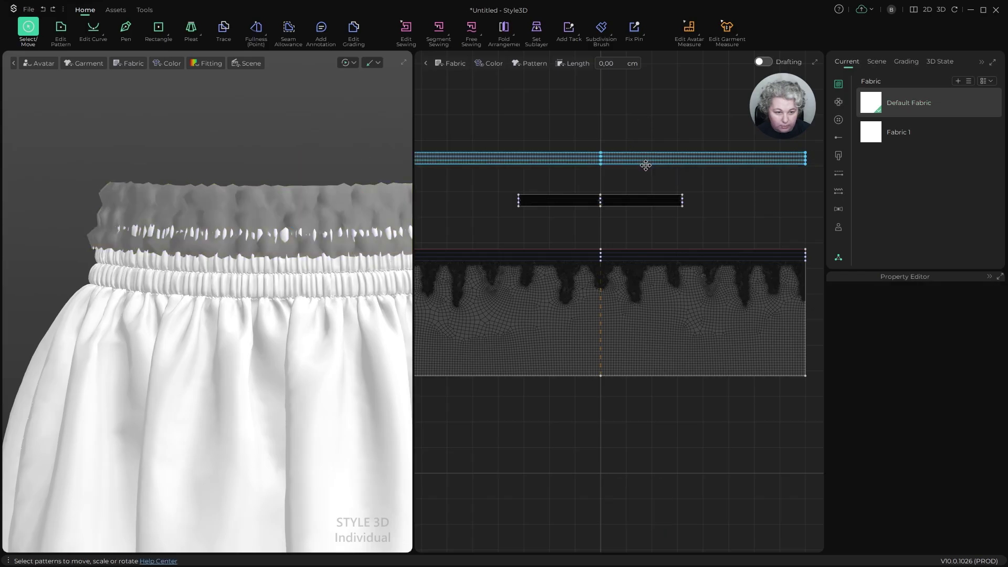
Step: Move the long waistband strip down in 2D to between the short elastic strip and the skirt pattern
click(647, 163)
key(ctrl+c)
key(ctrl+v)
click(625, 239)
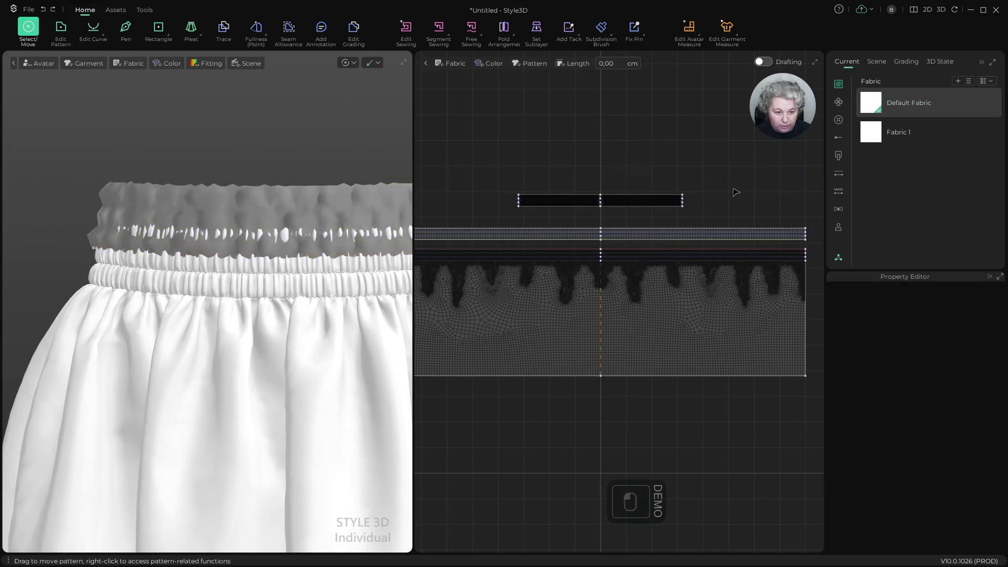
Step: Sew the lower edge of the long strip to the skirt's top edge with Segment Sewing and set the sewing type to Turned
scroll(603, 255, up, 5)
key(n)
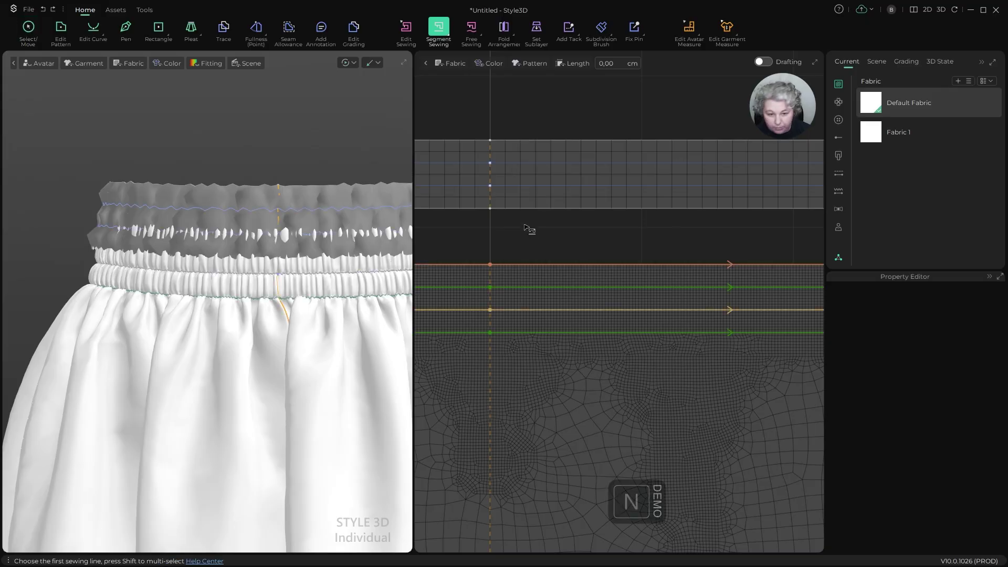
click(512, 210)
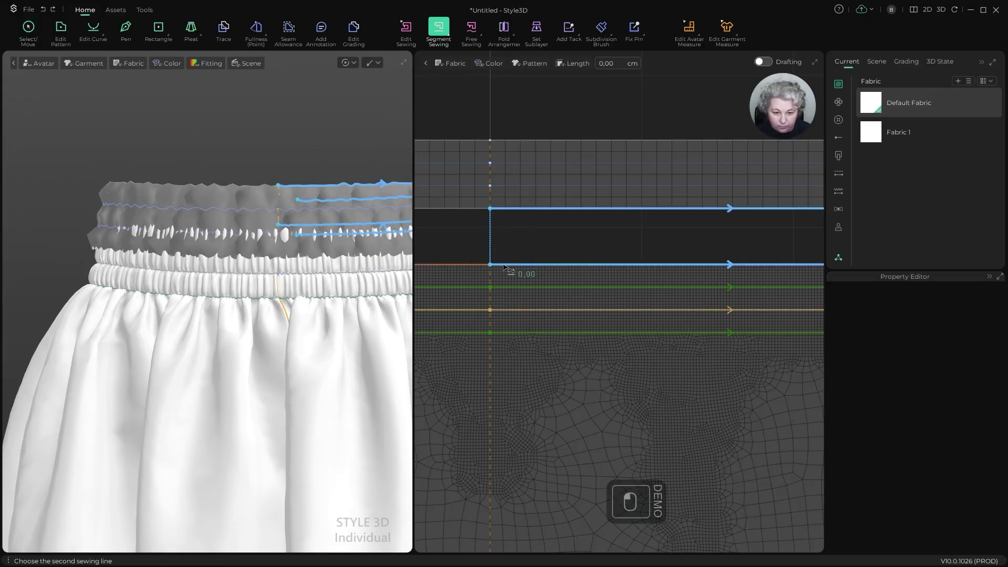
click(505, 265)
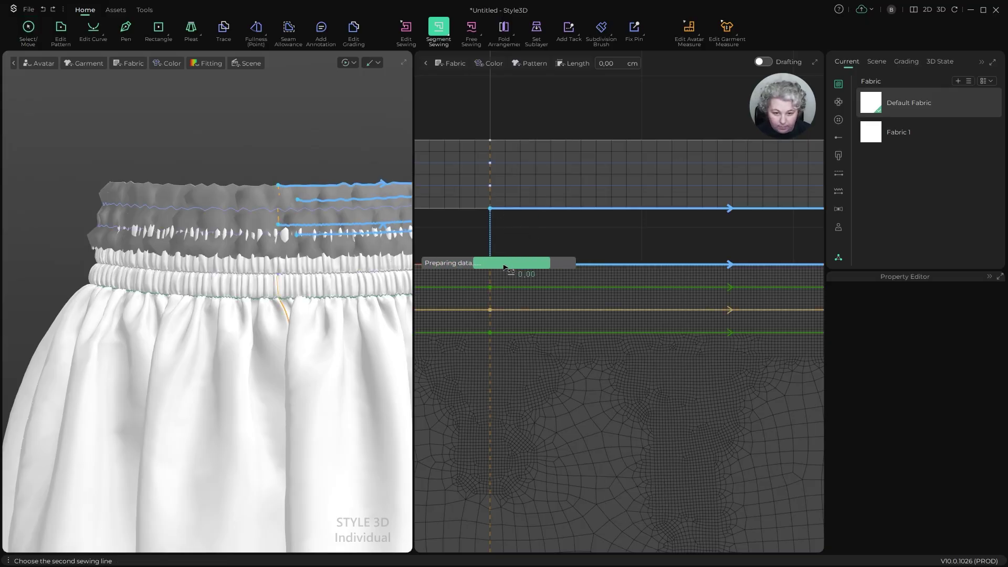
scroll(273, 195, down, 5)
alt+drag(247, 85, 338, 129)
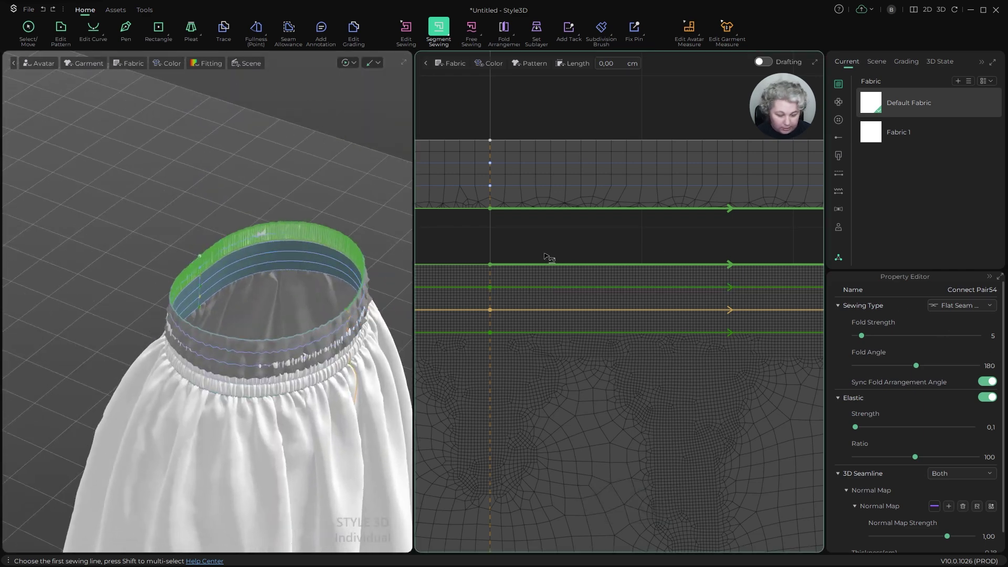
click(958, 307)
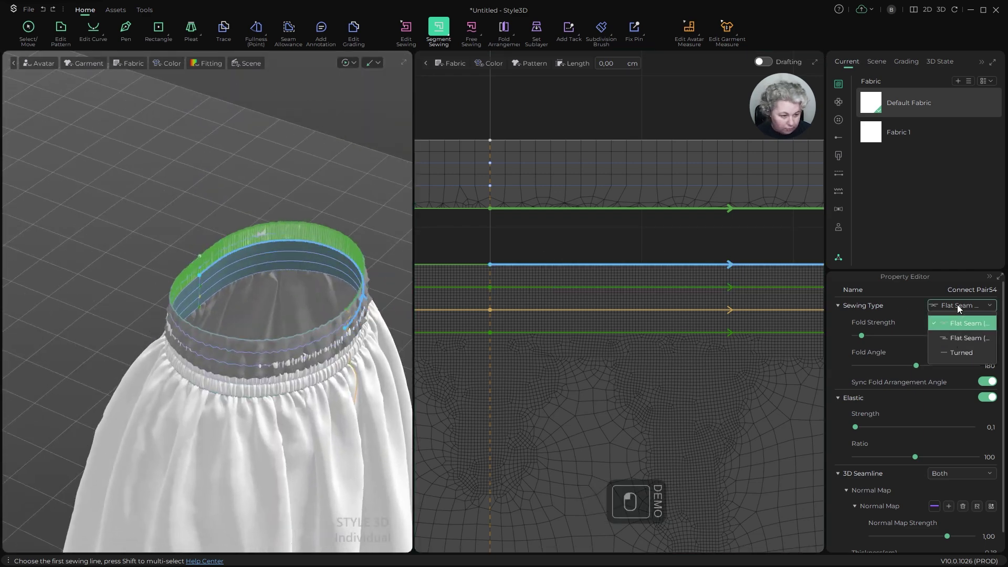
click(960, 352)
Step: Examine how the long strip sits at the skirt's waist in 3D, and freeze the skirt pattern
scroll(329, 135, up, 4)
key(q)
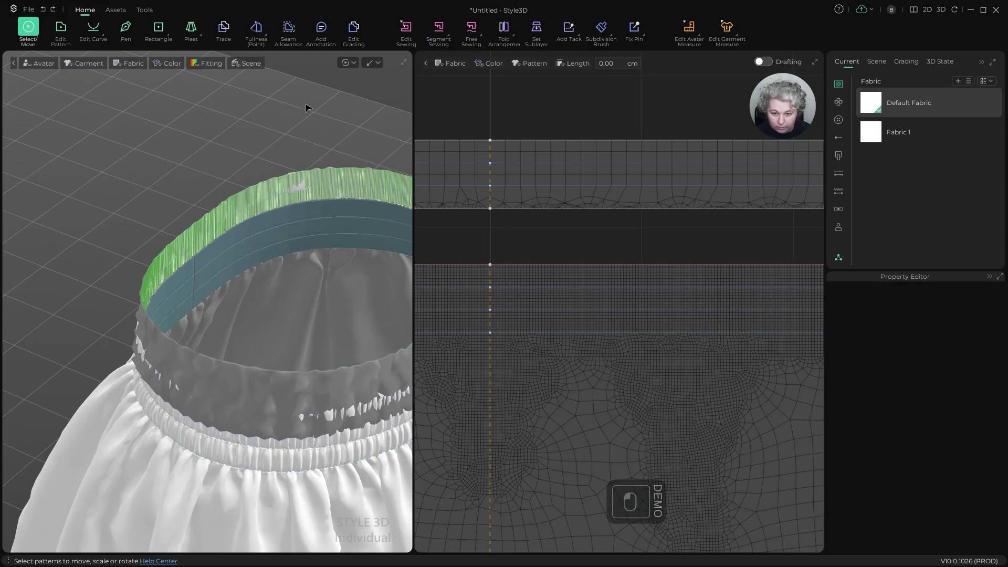
right_drag(308, 106, 272, 204)
click(278, 212)
drag(278, 212, 278, 240)
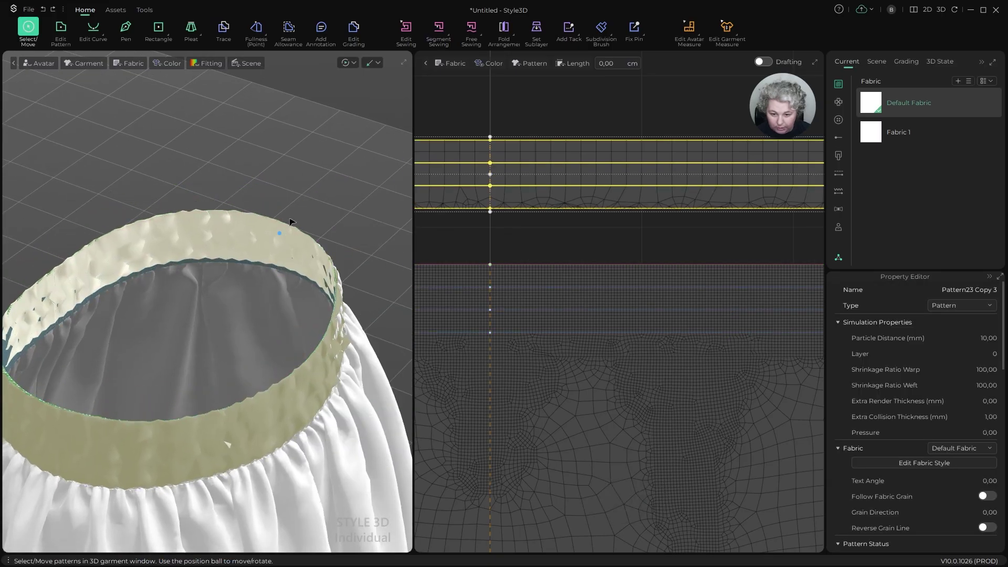
click(314, 158)
scroll(314, 181, down, 2)
click(327, 385)
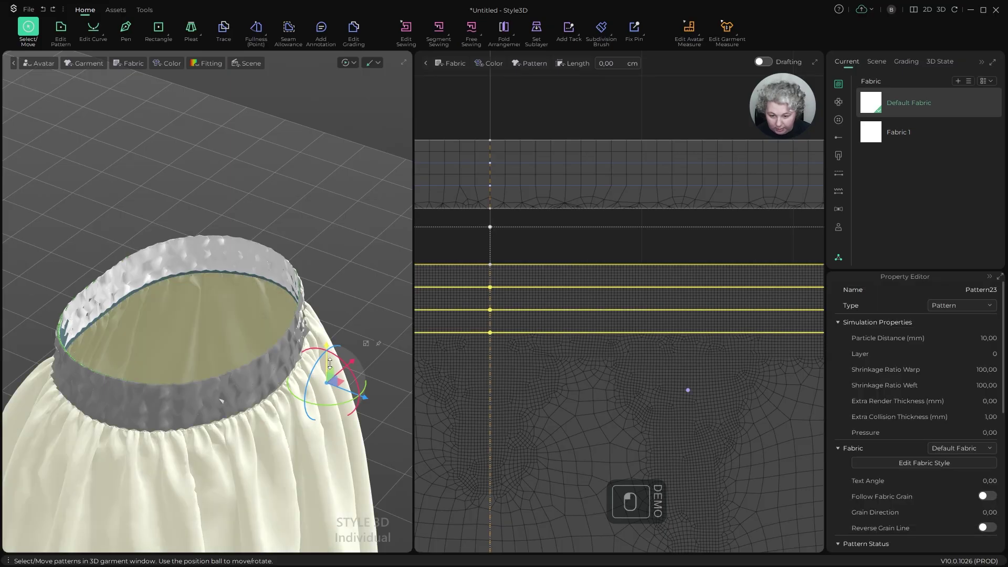
key(ctrl+k)
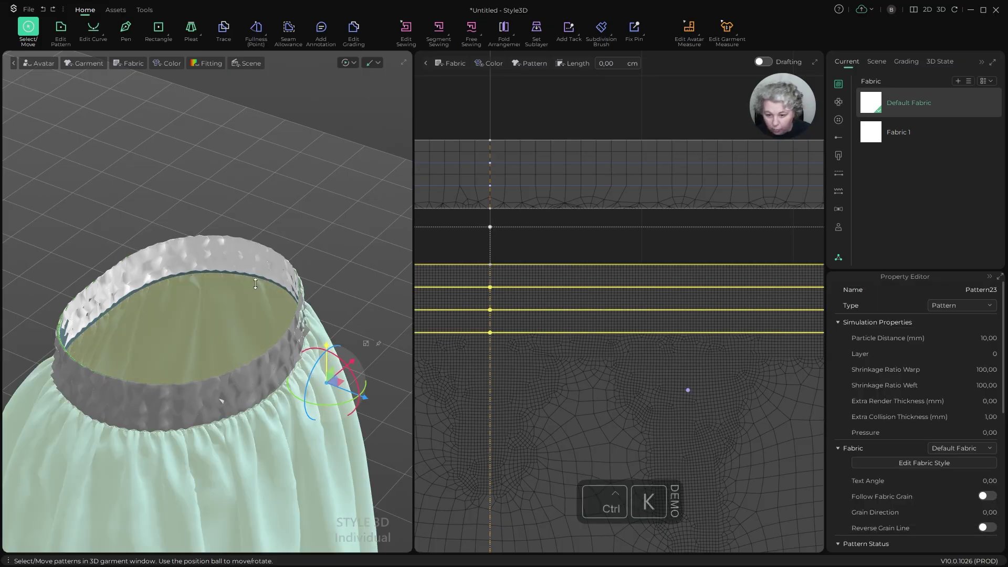
Step: Simulate the long strip against the frozen skirt and pull it at the waist in 3D, then stop the simulation
click(126, 285)
click(186, 252)
key(space)
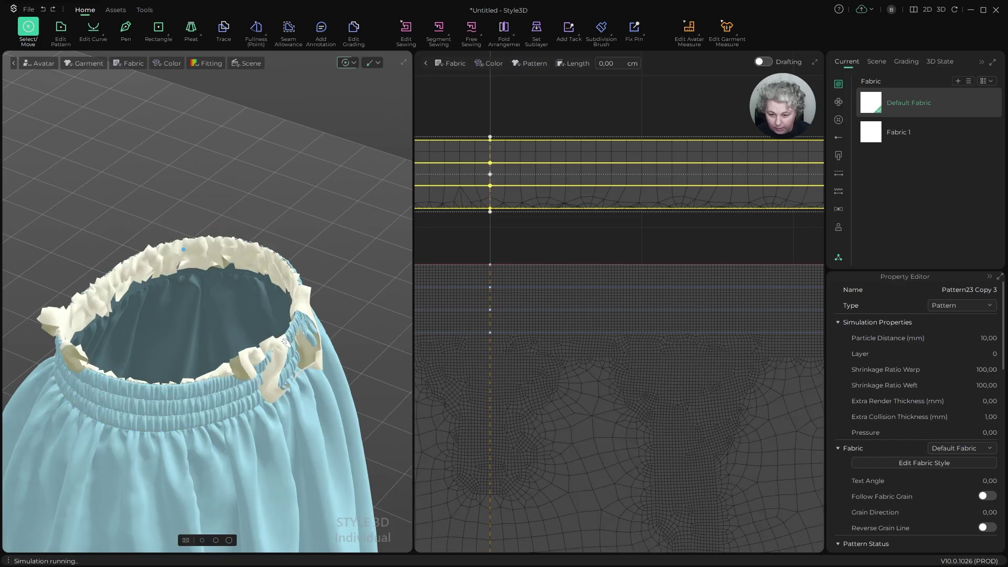
right_drag(286, 344, 347, 265)
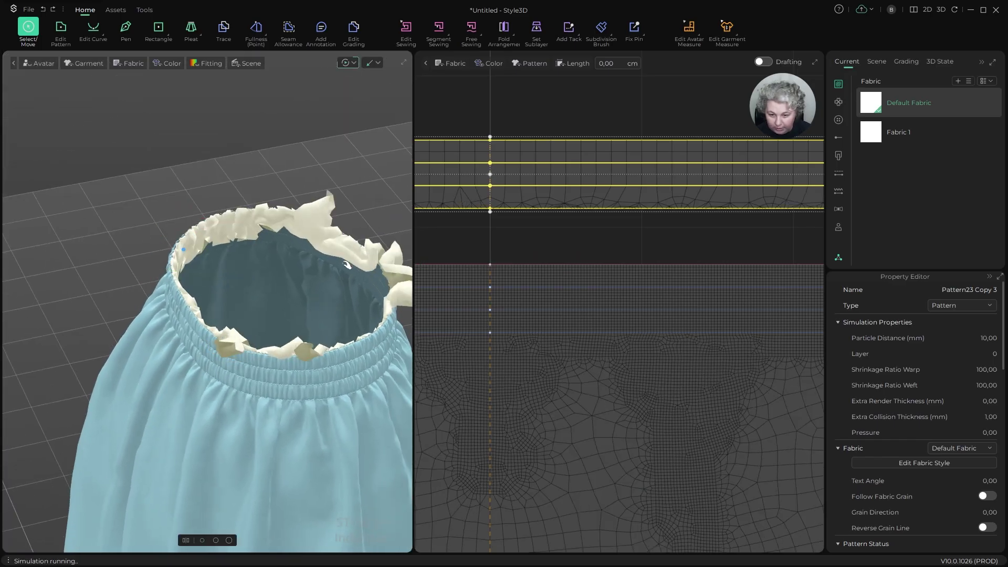
middle_drag(346, 265, 270, 291)
drag(314, 294, 284, 240)
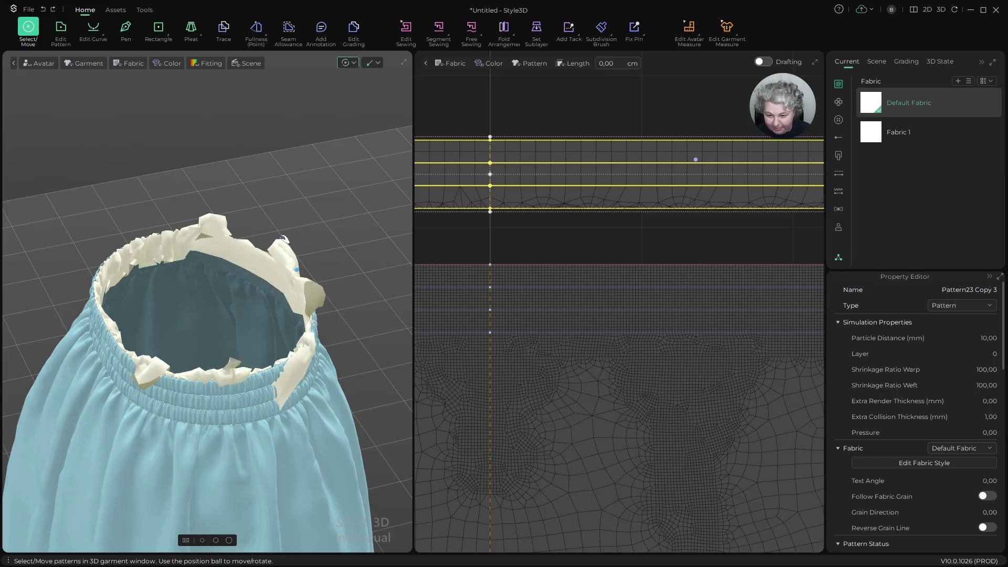
key(space)
Step: Harden the long strip and run a short simulation to see how it folds over the waist
click(225, 244)
key(ctrl+s)
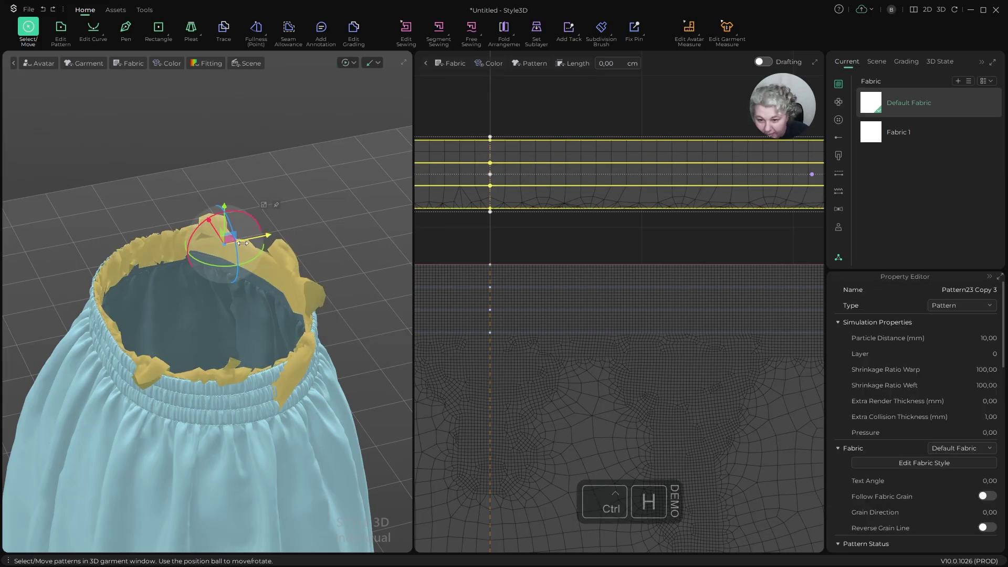
key(space)
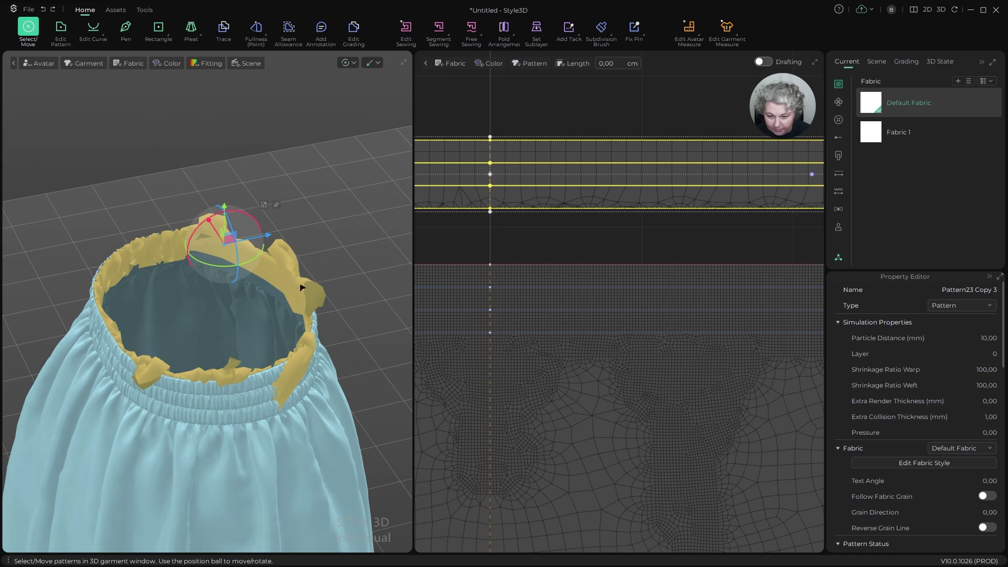
key(space)
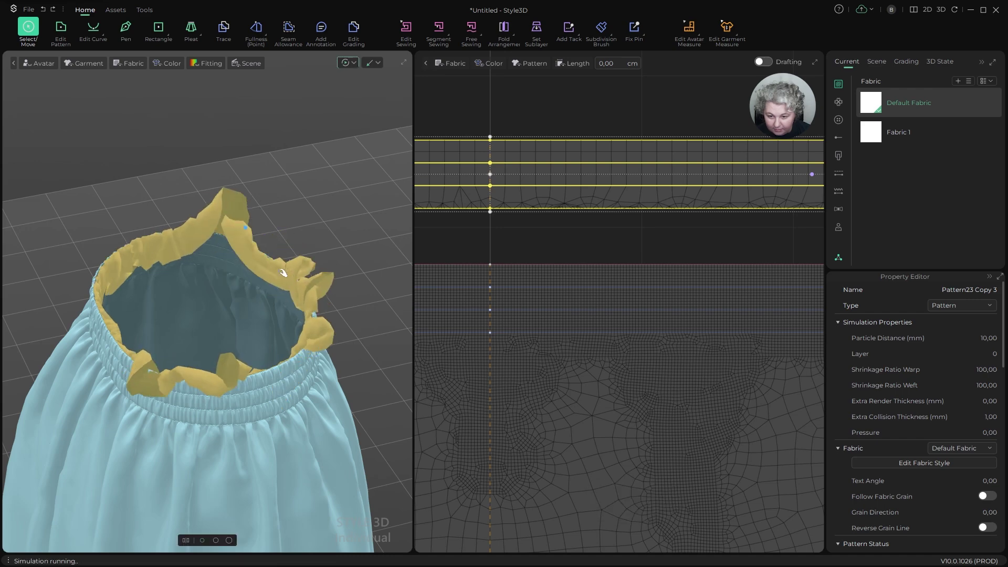
key(space)
click(350, 271)
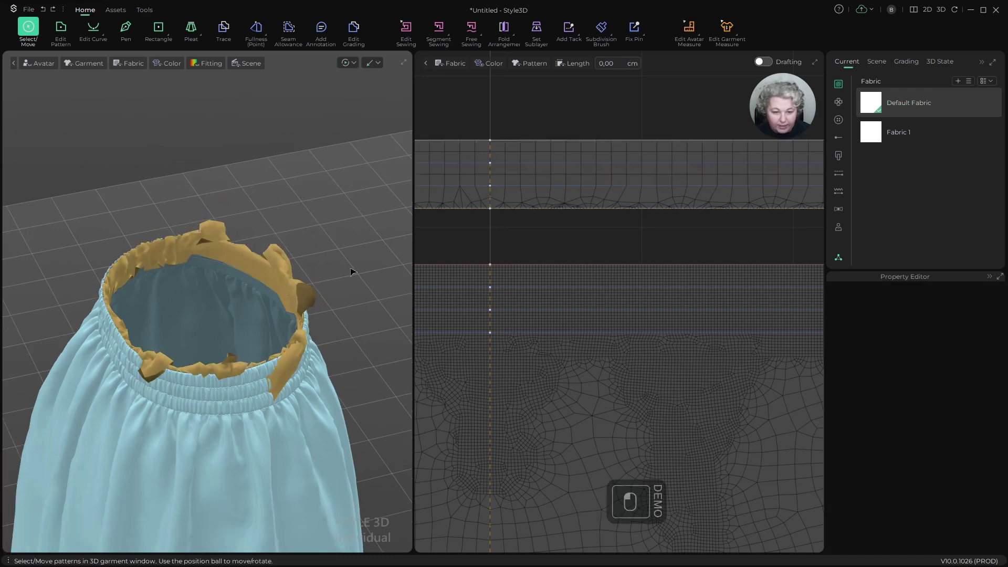
Step: Sew the upper edge of the long strip to the skirt's lowest internal elastic line with Segment Sewing
scroll(612, 187, down, 5)
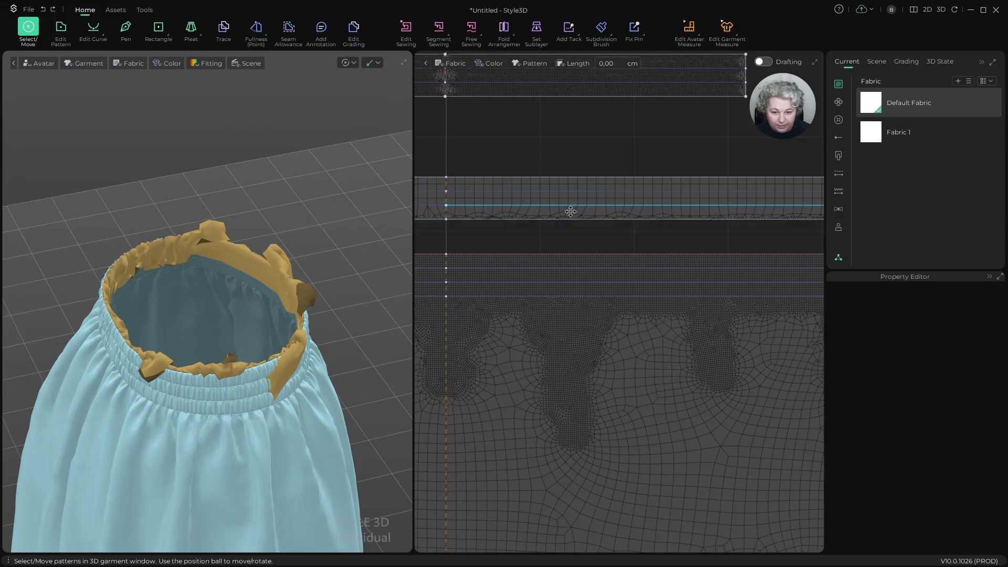
key(n)
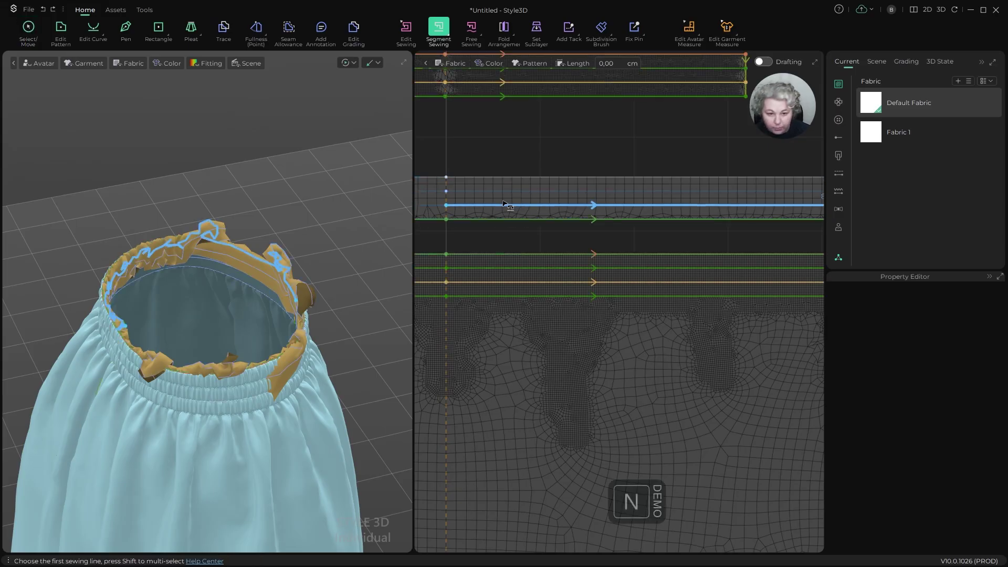
click(482, 178)
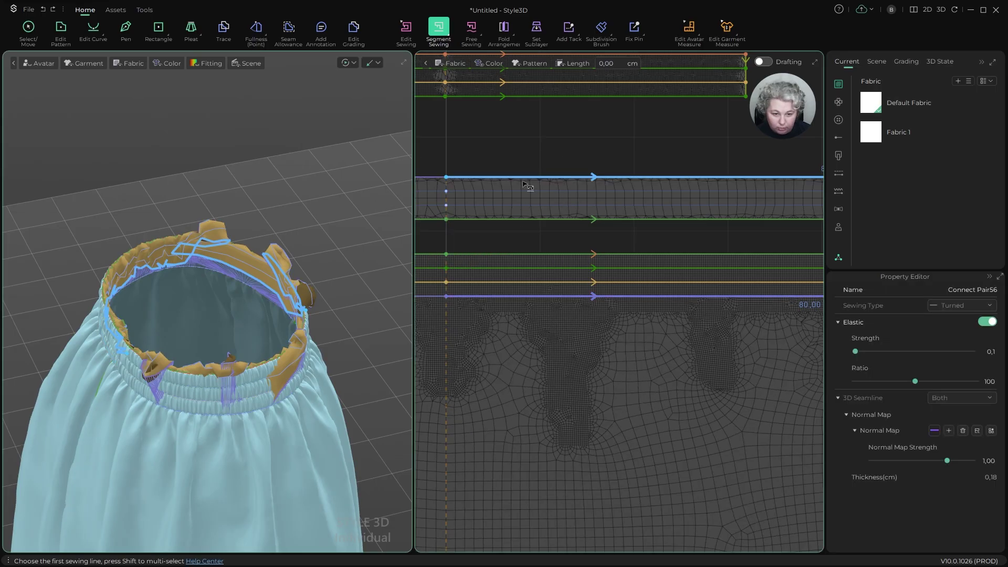
Step: Simulate the new seam and pull on the strip parts bulging over the skirt's outside, then stop the simulation
scroll(357, 154, up, 2)
key(space)
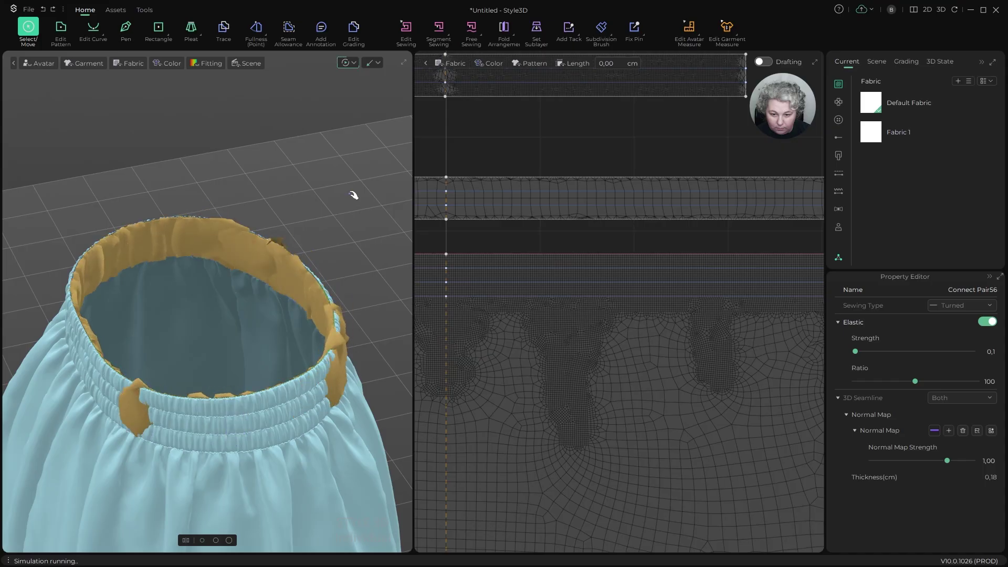
right_drag(363, 312, 283, 306)
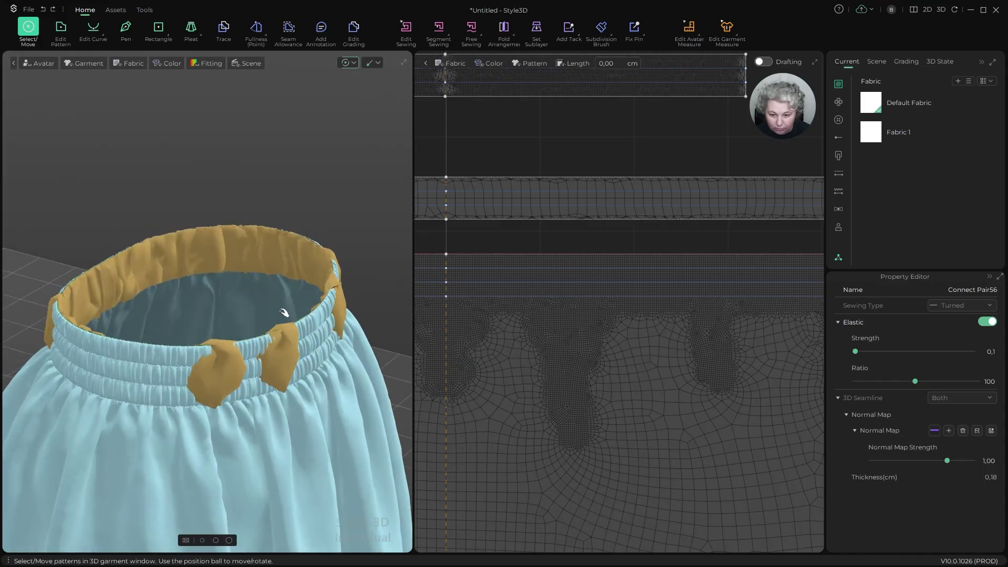
click(294, 357)
alt+right_drag(294, 357, 269, 391)
drag(268, 391, 105, 382)
alt+right_drag(304, 277, 200, 207)
key(space)
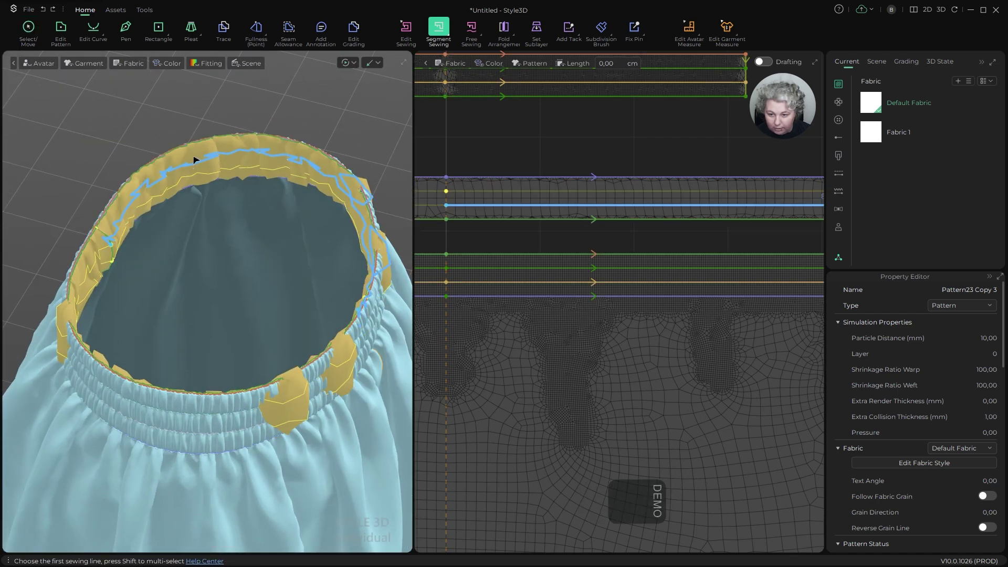
Step: Set the long strip's layer to -2 and simulate it briefly
click(188, 91)
click(223, 165)
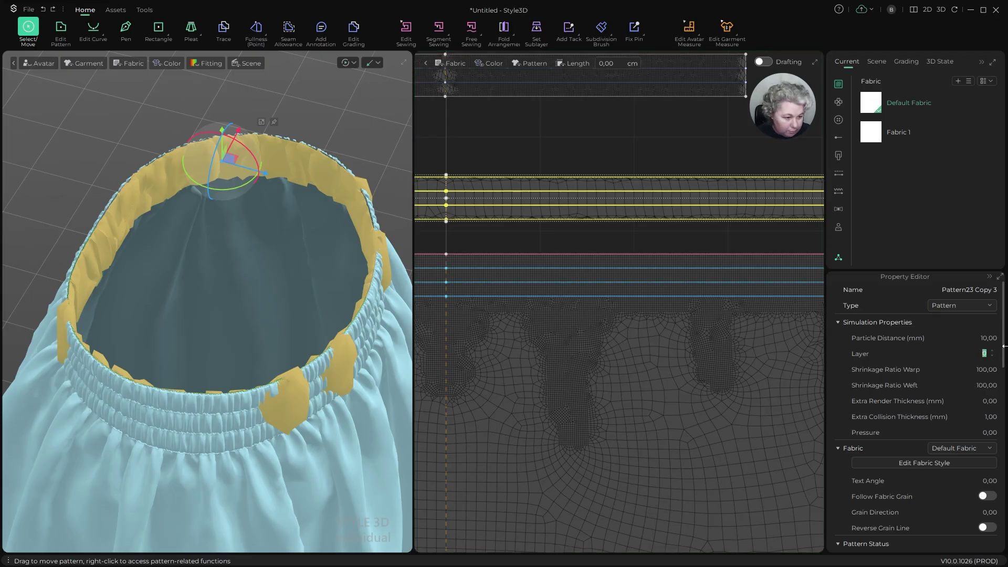
text(-2)
key(Return)
key(space)
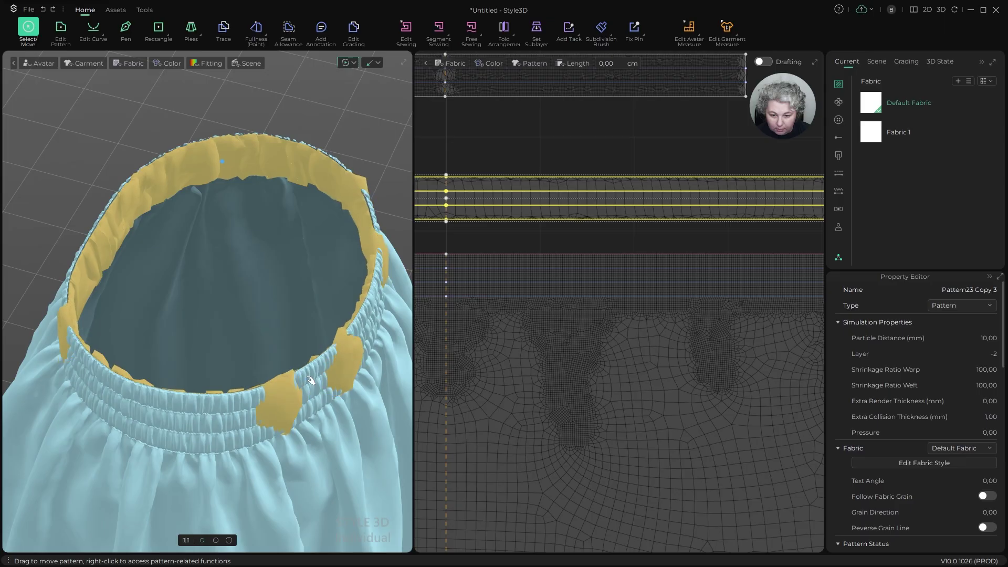
key(space)
Step: Enable subdivision on the long strip's lower edge and set its height to 45 mm
key(a)
alt+drag(342, 158, 262, 130)
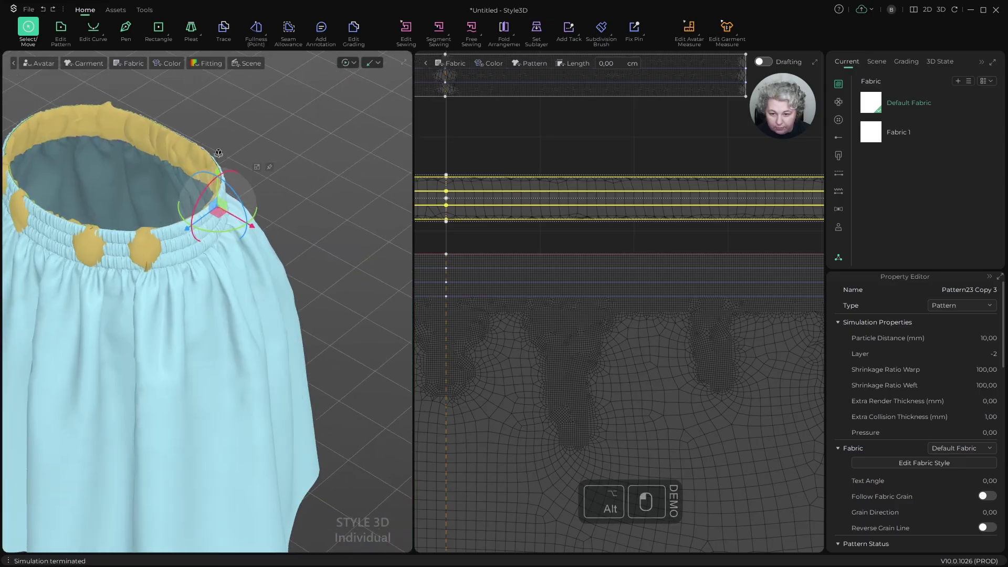
key(z)
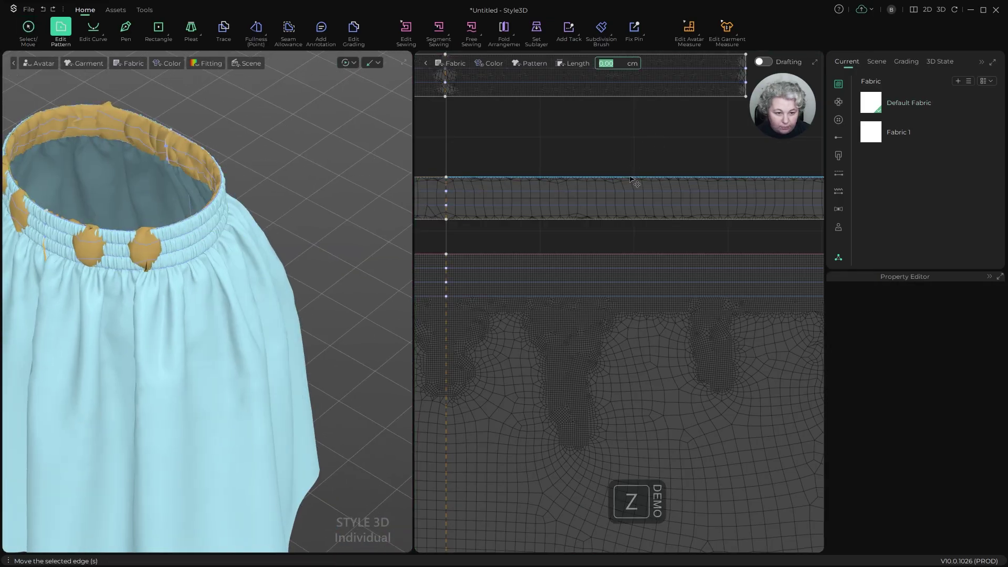
click(630, 177)
click(605, 220)
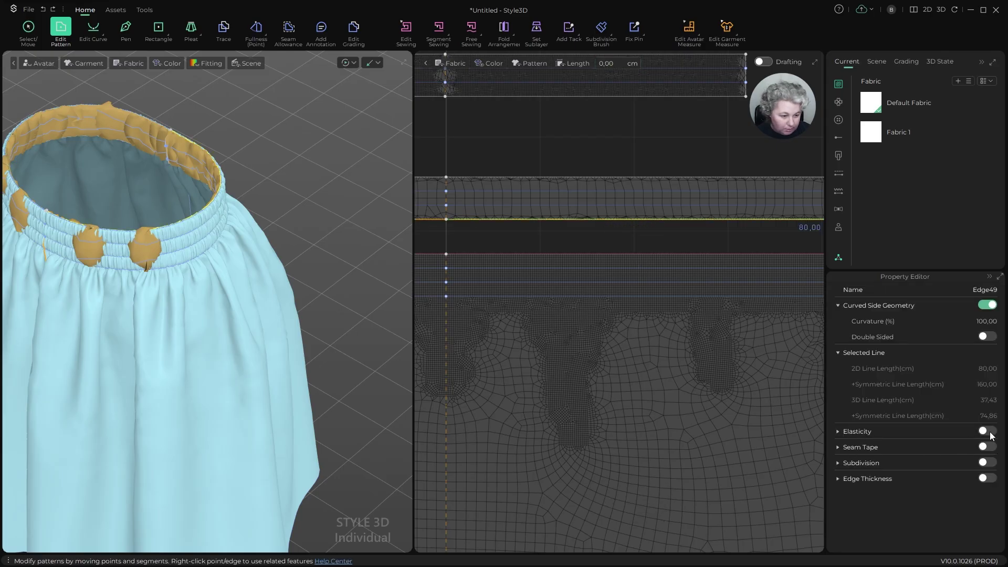
click(983, 462)
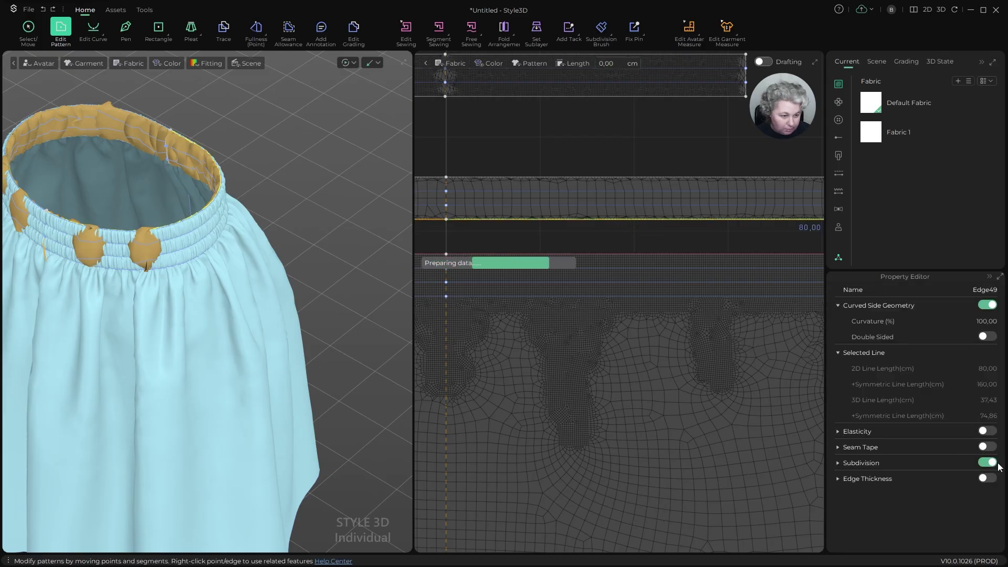
click(988, 511)
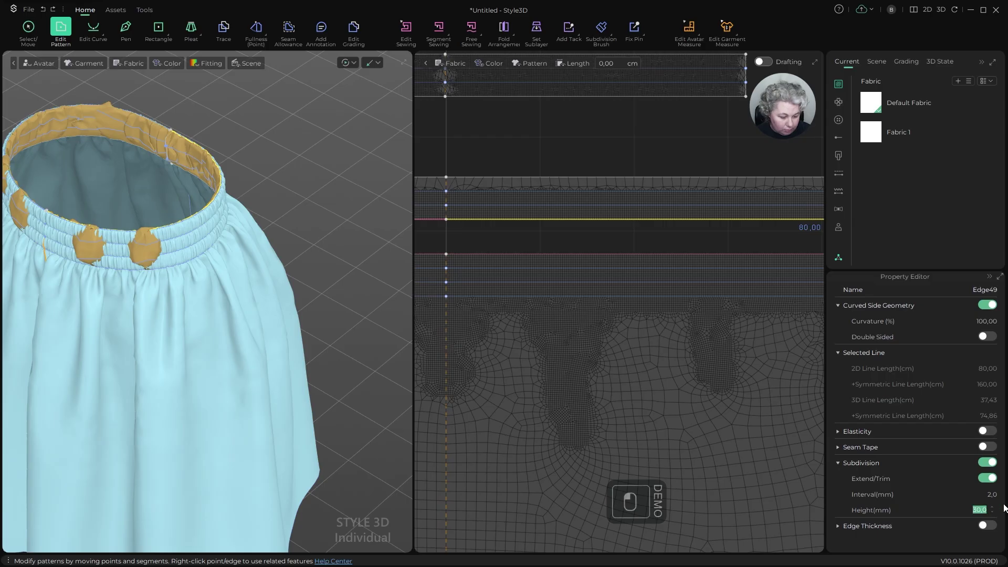
text(45)
key(Return)
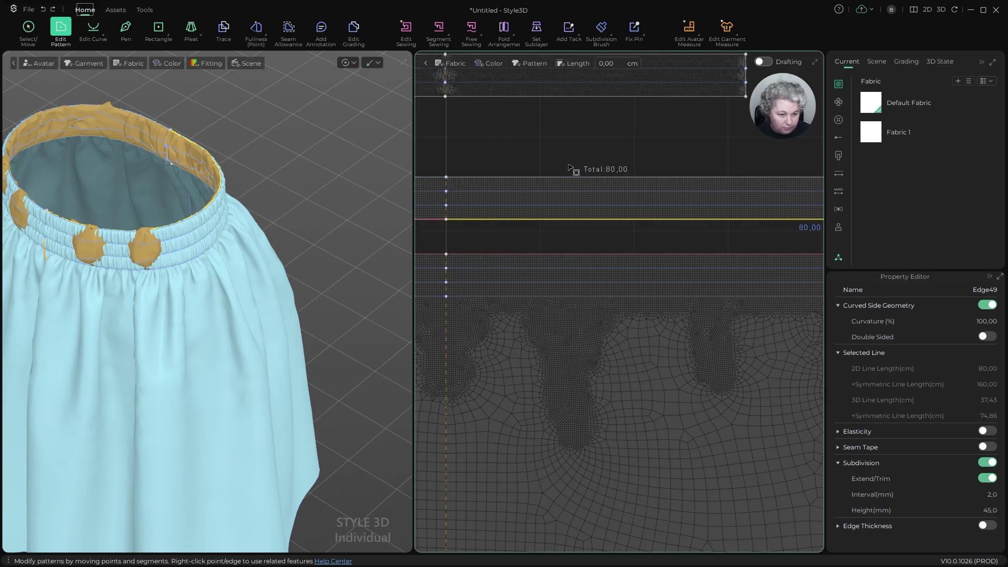
Step: Simulate the subdivided strip briefly and inspect the waistband from the front in 3D
key(space)
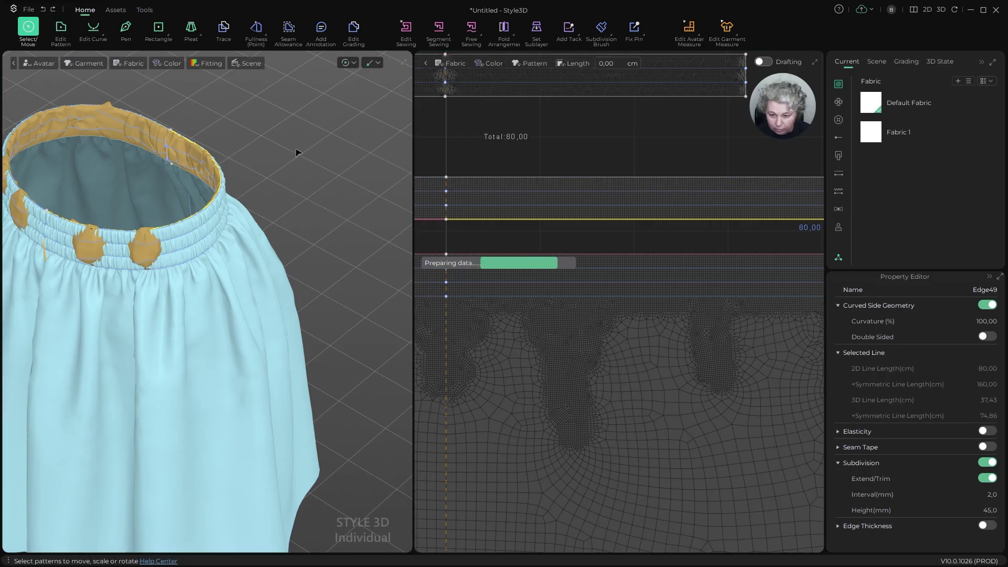
key(space)
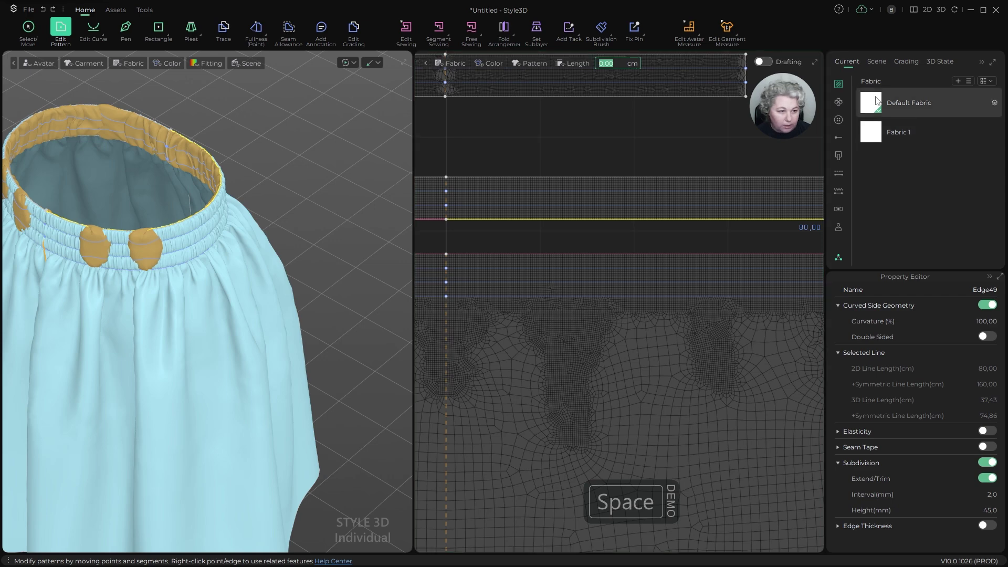
scroll(252, 168, down, 2)
mouse_move(254, 210)
alt+mouse_down()
mouse_move(281, 195)
mouse_move(257, 193)
alt+mouse_up()
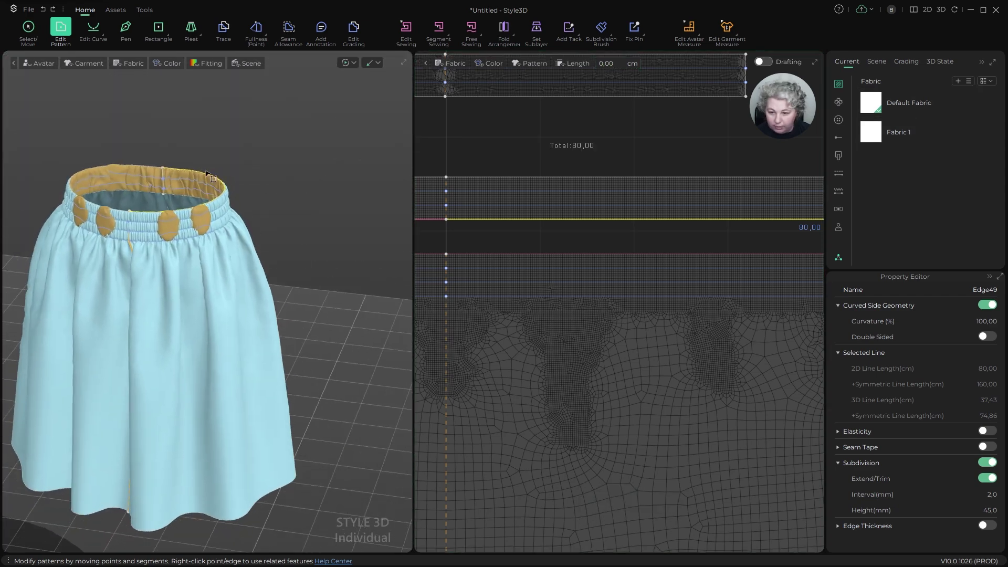
scroll(206, 174, up, 3)
key(a)
alt+drag(282, 138, 352, 225)
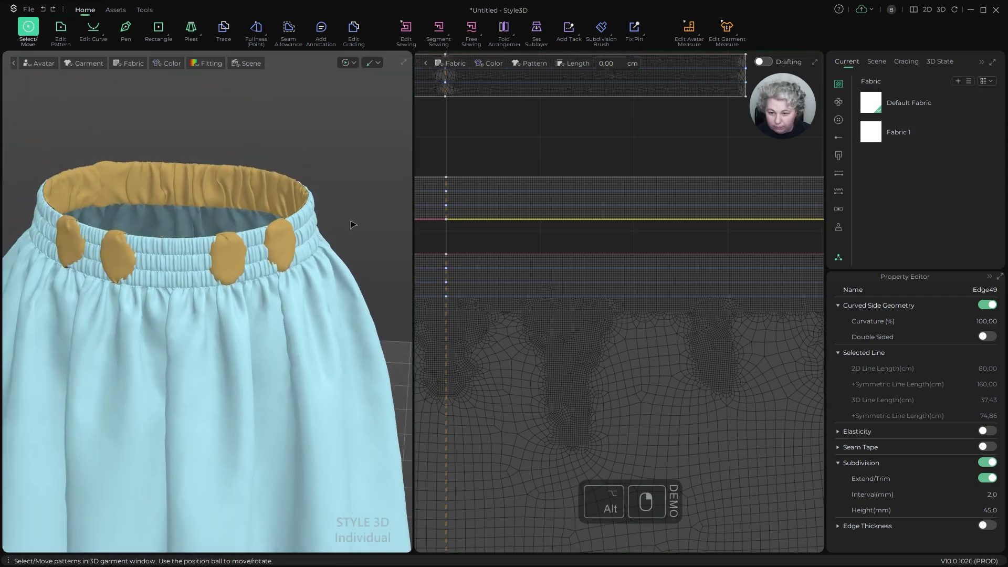
Step: Show the avatar under the skirt, unfreeze the skirt pattern and undo the unfreezing
key(shift+a)
click(350, 158)
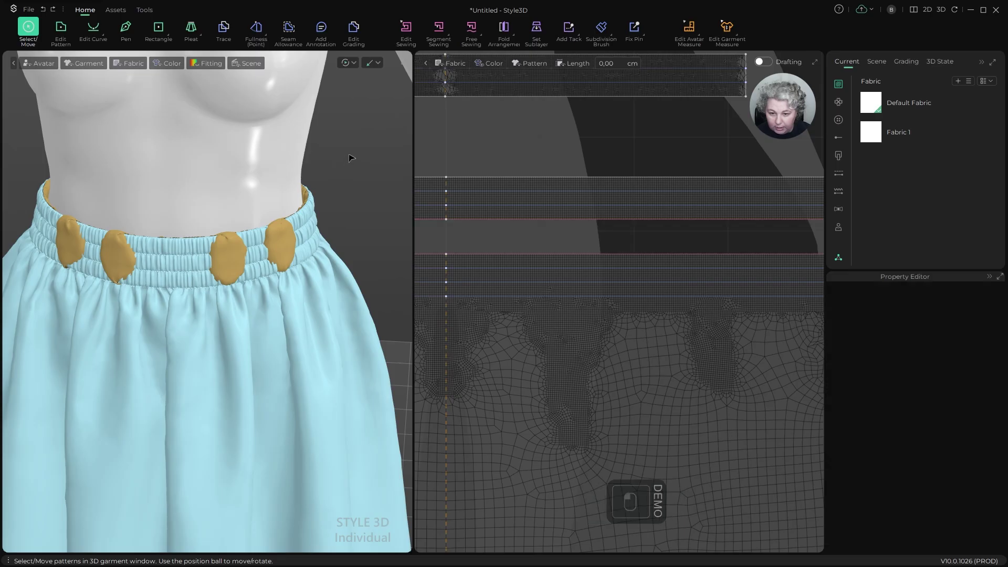
click(268, 173)
click(188, 255)
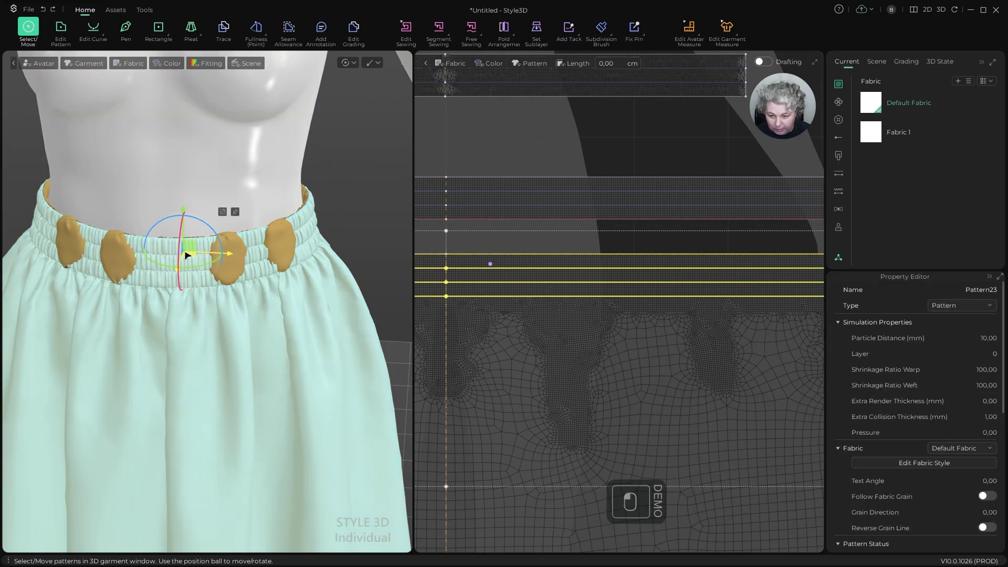
key(ctrl+k)
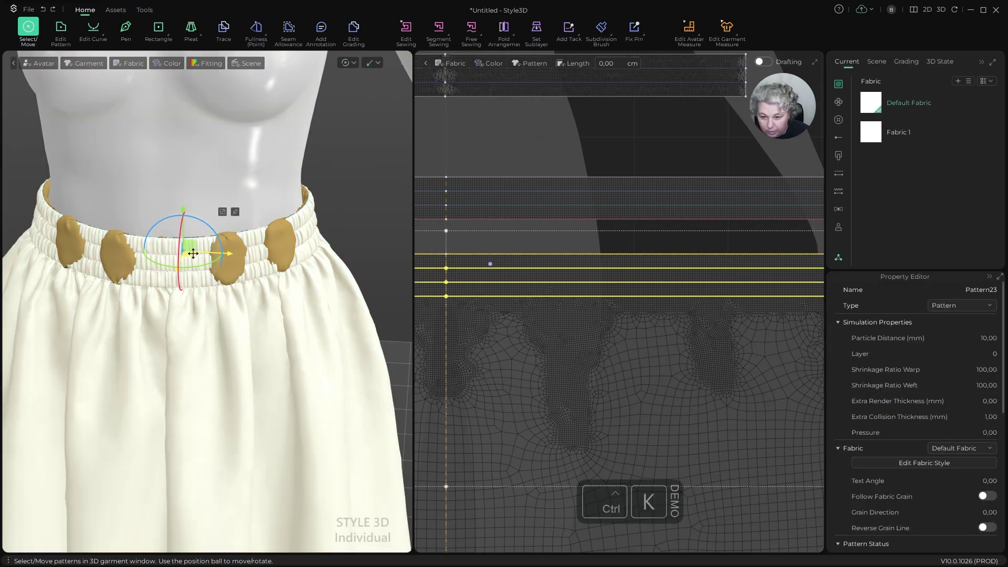
key(ctrl+z)
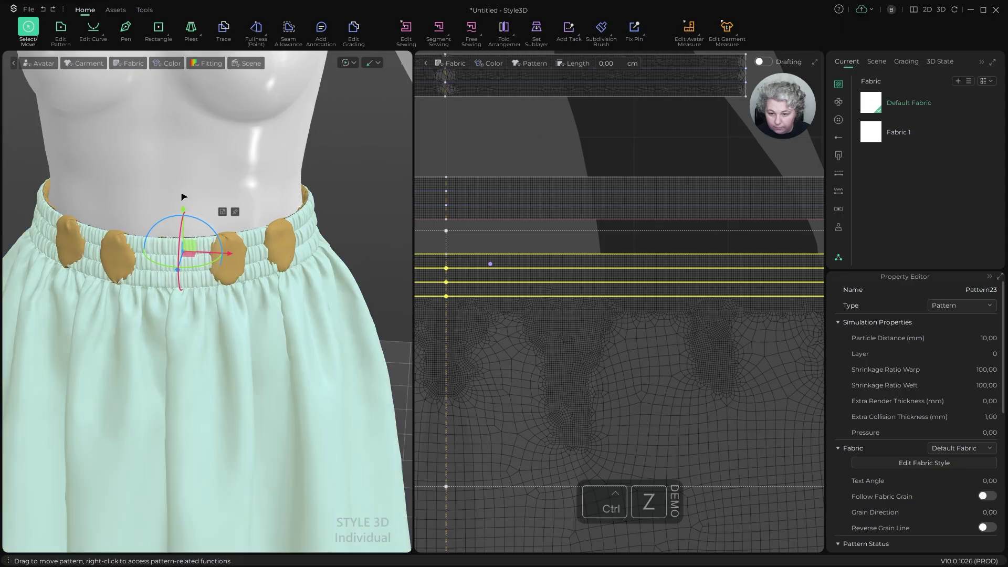
Step: Select the long strip at the waist in 3D and hide the avatar
right_drag(320, 175, 361, 159)
click(261, 213)
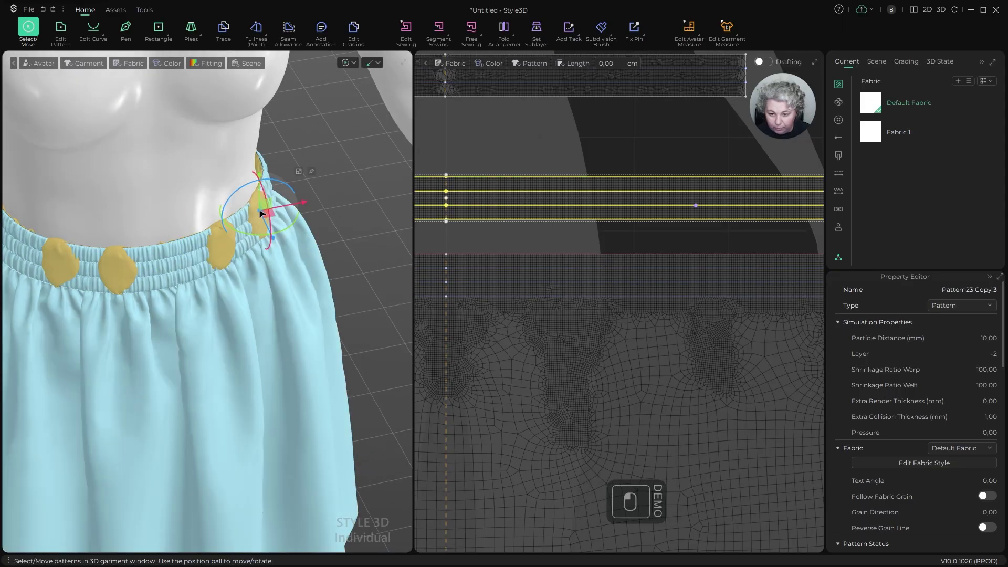
key(shift+a)
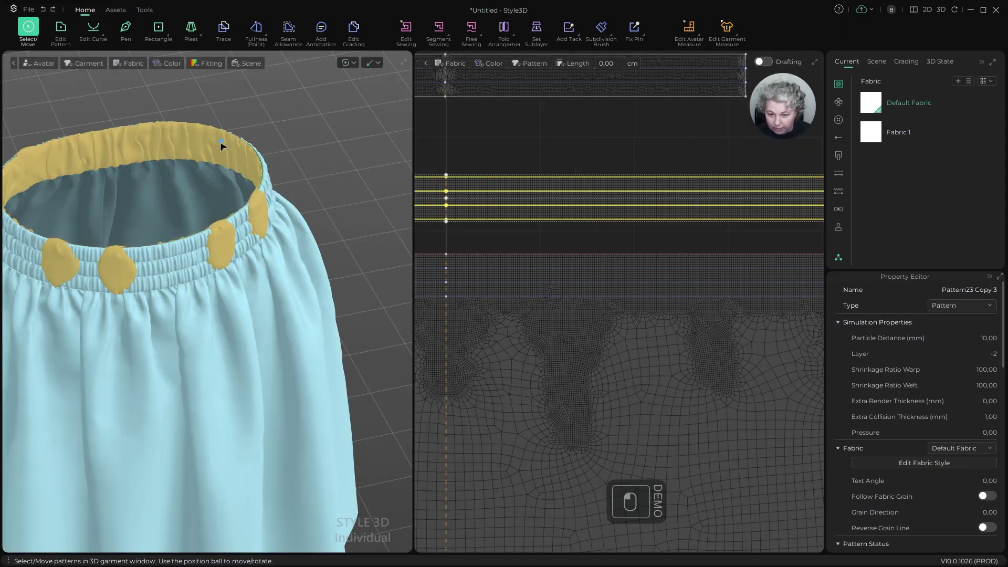
Step: Hide the long inner strip in 3D, unfreeze the short elastic strip behind it and show all patterns again
click(283, 100)
click(204, 138)
key(shift+q)
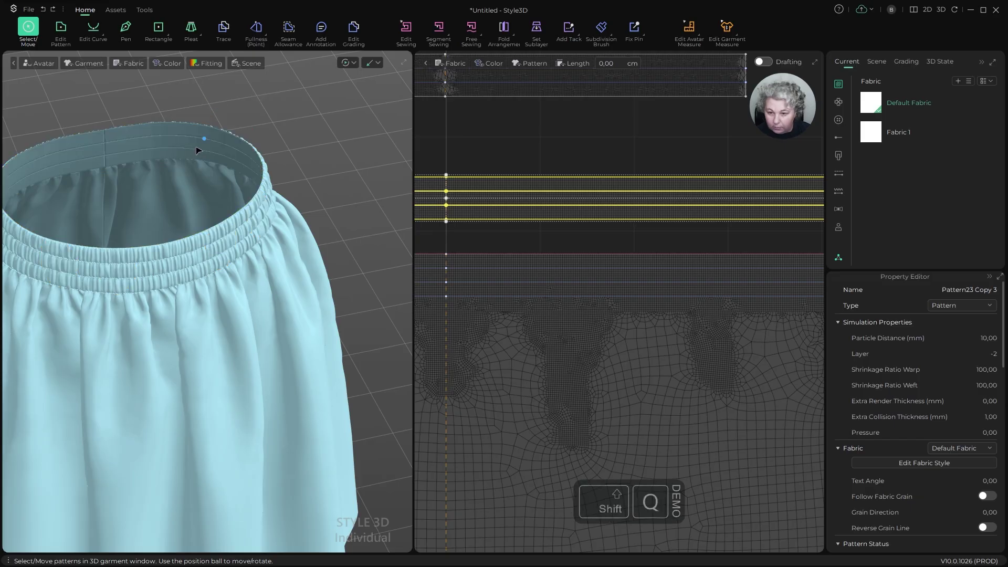
click(202, 137)
key(ctrl+k)
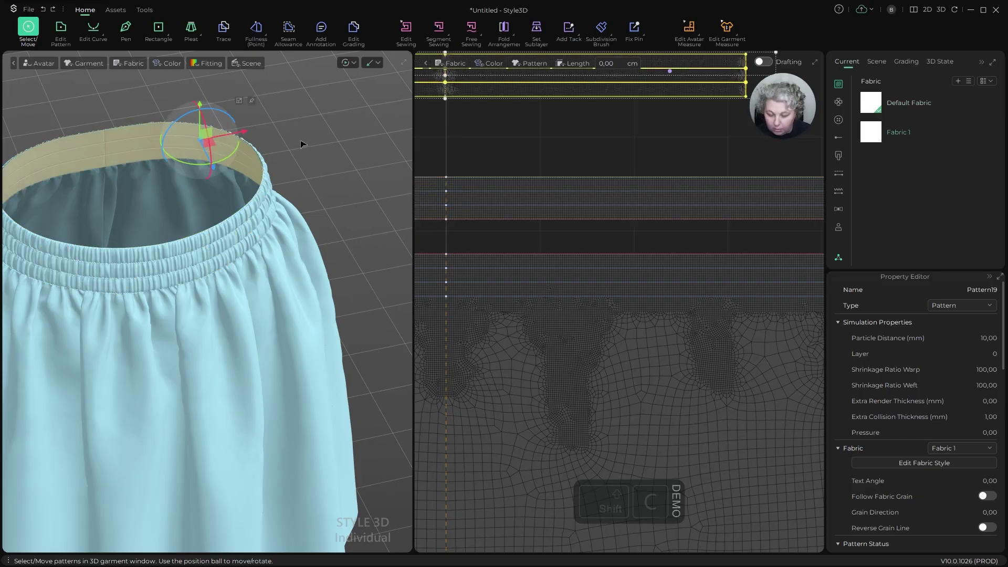
key(shift+c)
Step: Simulate the waistband while pulling the long strip toward the inside of the skirt
key(space)
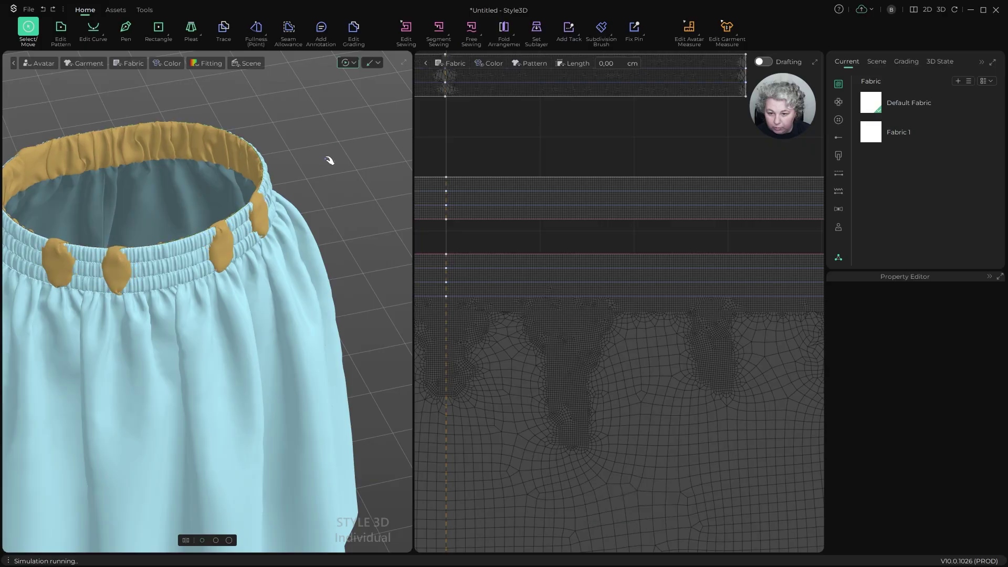
click(253, 219)
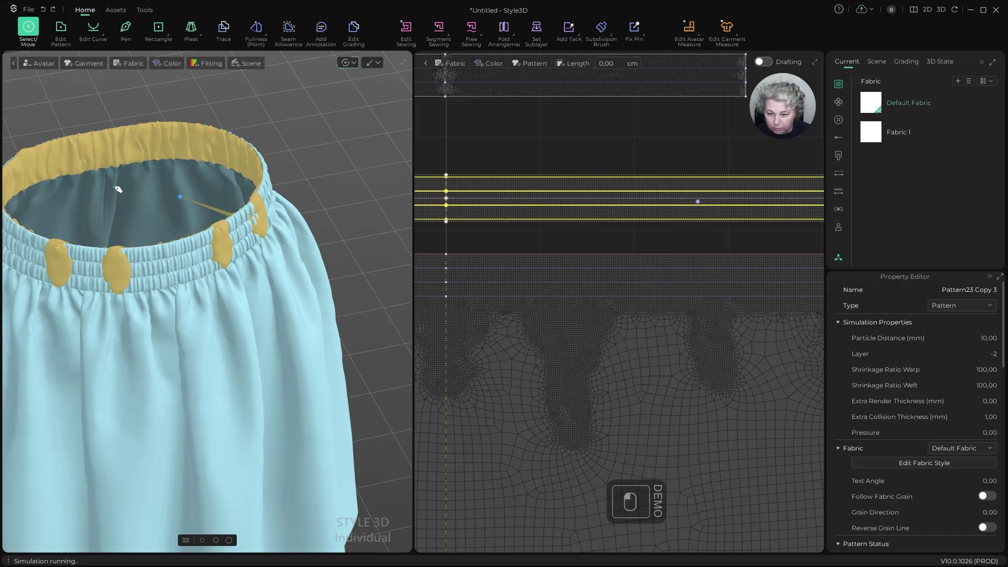
drag(119, 189, 205, 197)
key(space)
click(313, 167)
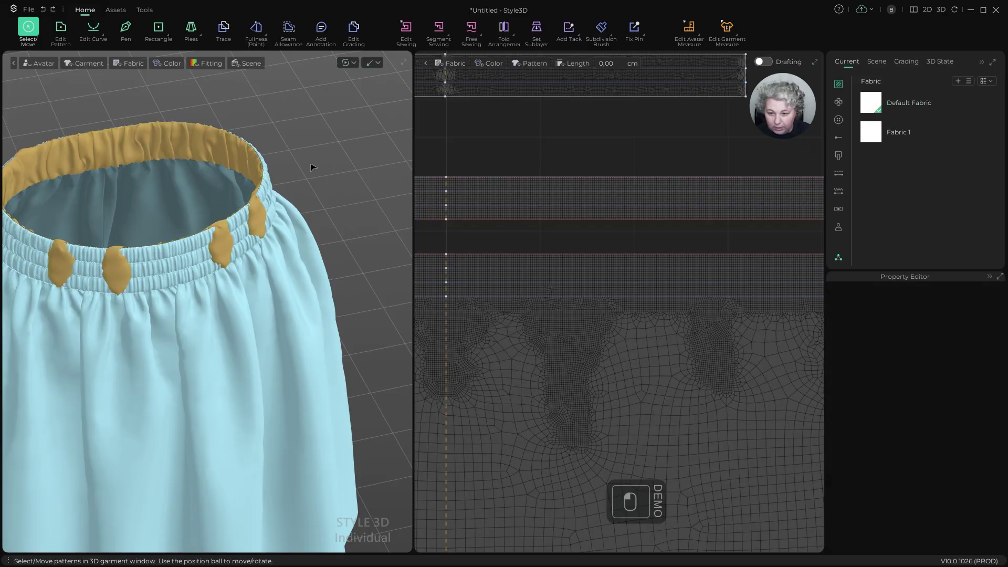
Step: Unfreeze the skirt pattern, simulate it briefly and inspect the waistband from the side in 3D
click(249, 244)
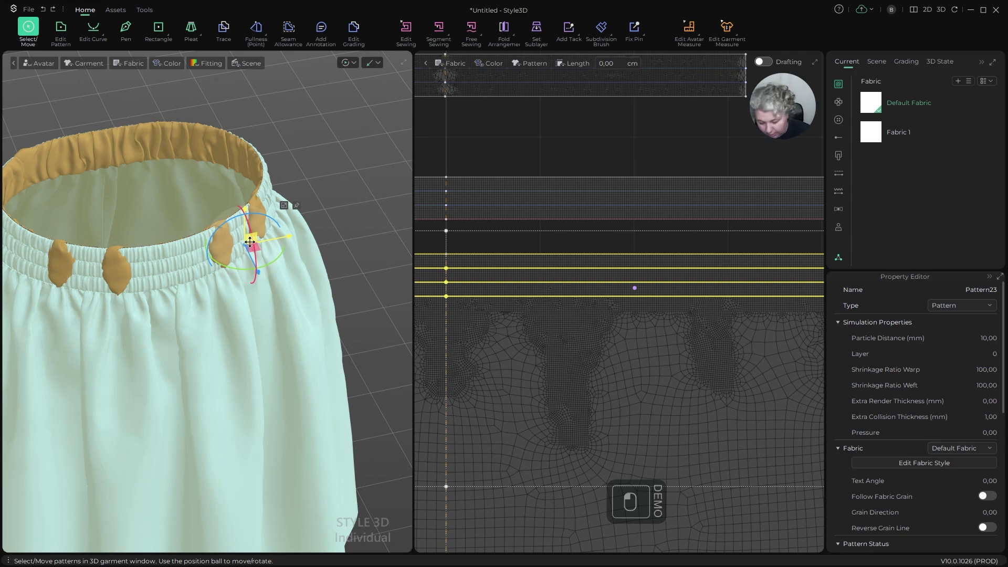
key(ctrl+k)
key(space)
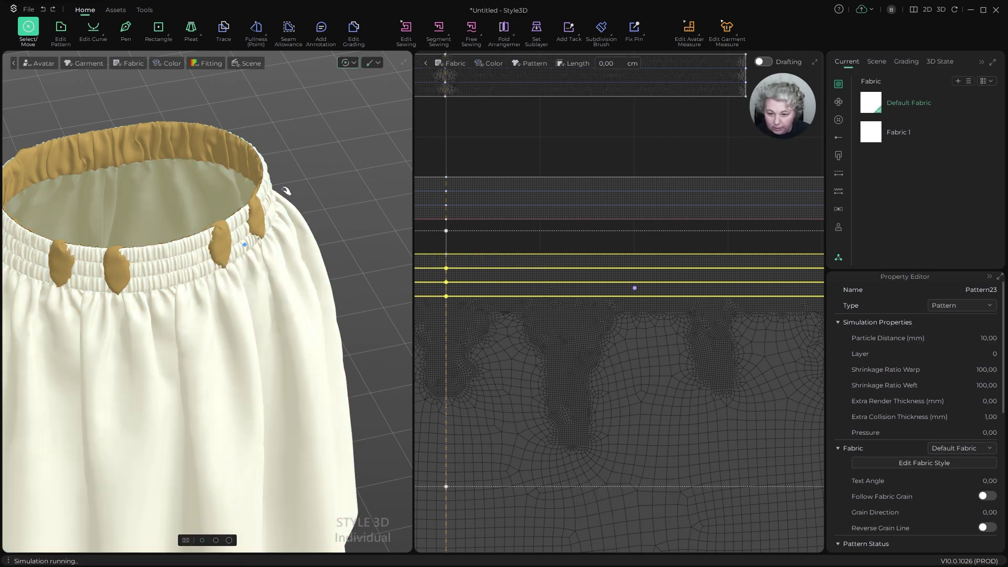
right_drag(313, 170, 281, 231)
right_drag(217, 271, 273, 270)
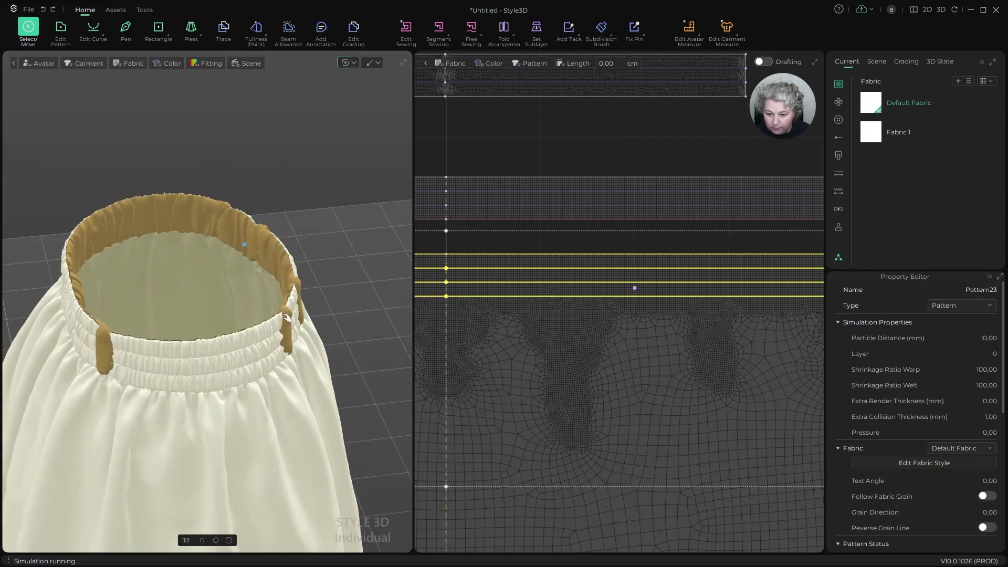
key(space)
click(344, 259)
alt+drag(342, 310, 326, 247)
scroll(387, 342, up, 3)
alt+drag(386, 342, 156, 219)
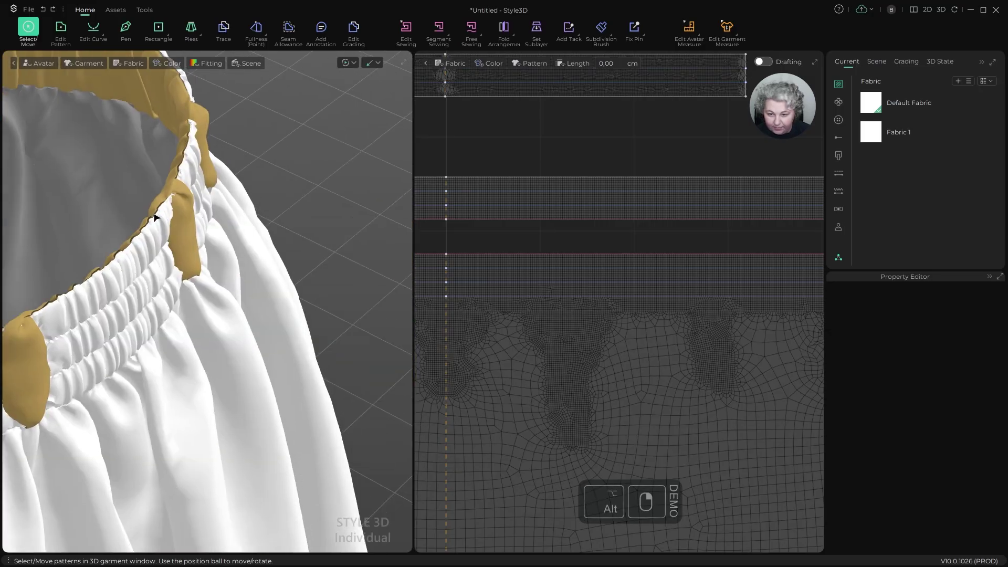
Step: Strengthen the short elastic strip and hide the skirt pattern in 3D
scroll(521, 198, down, 3)
key(a)
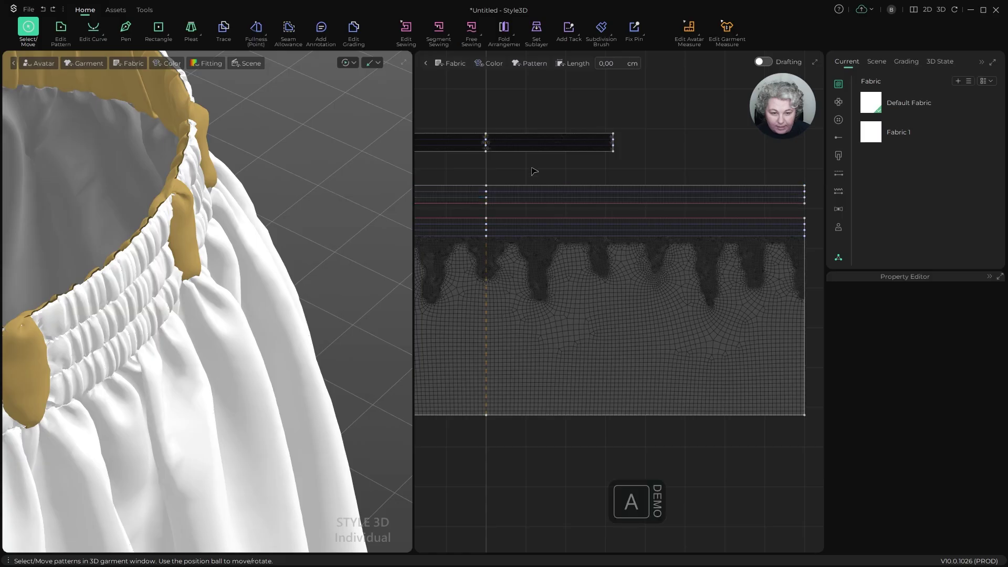
click(536, 133)
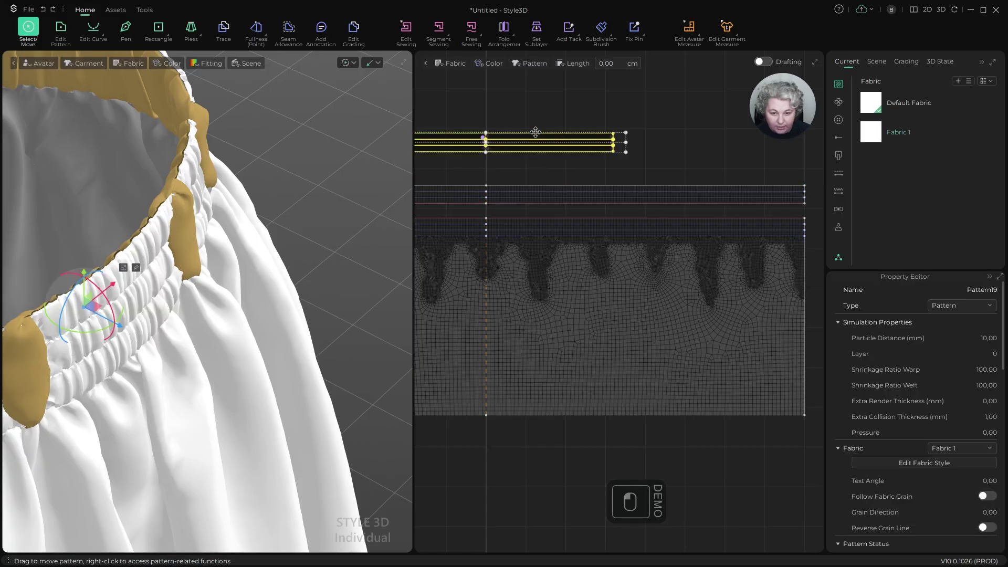
key(ctrl+h)
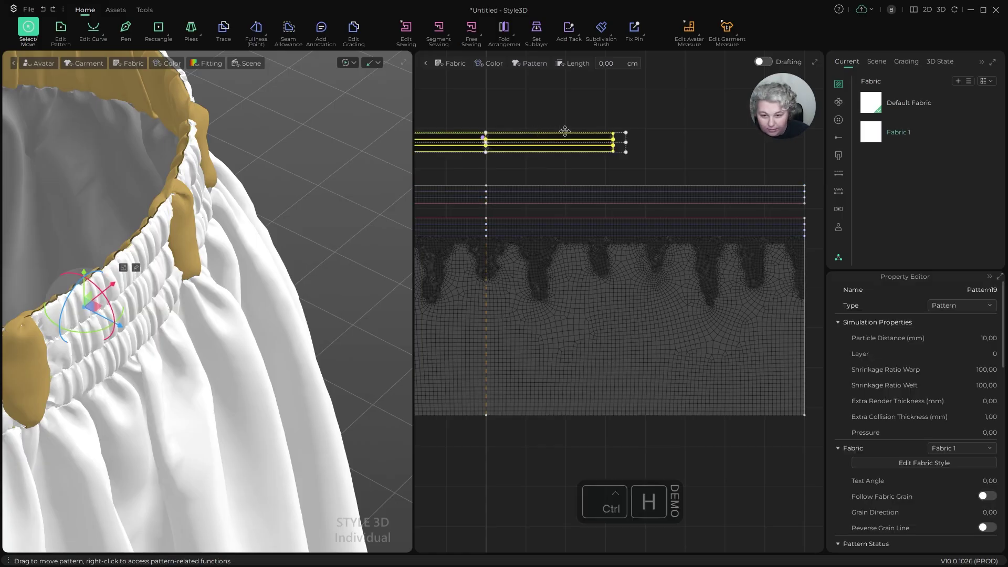
click(201, 185)
key(ctrl+h)
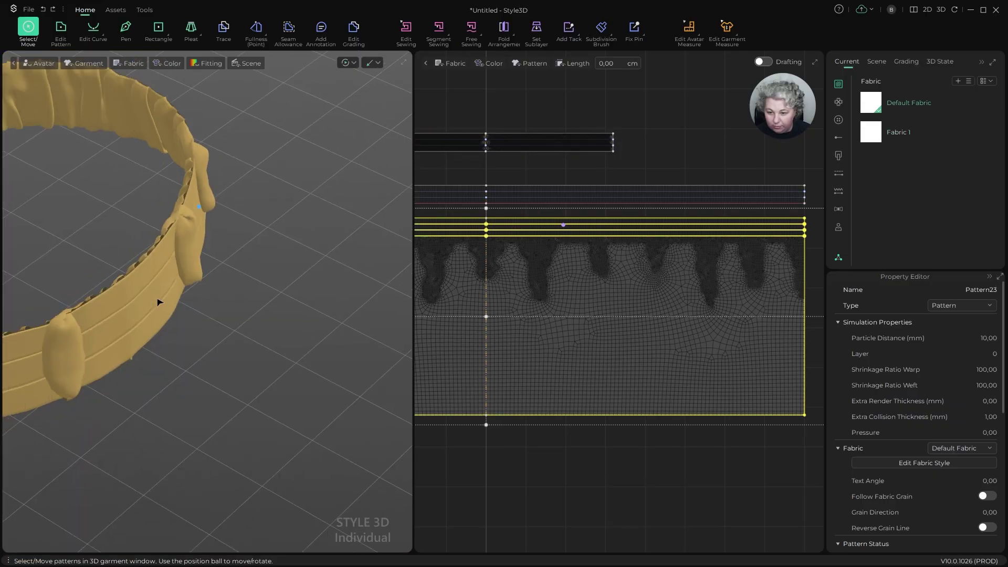
Step: Deactivate the short elastic strip, view it around the waistband and reactivate it
click(160, 302)
key(ctrl+j)
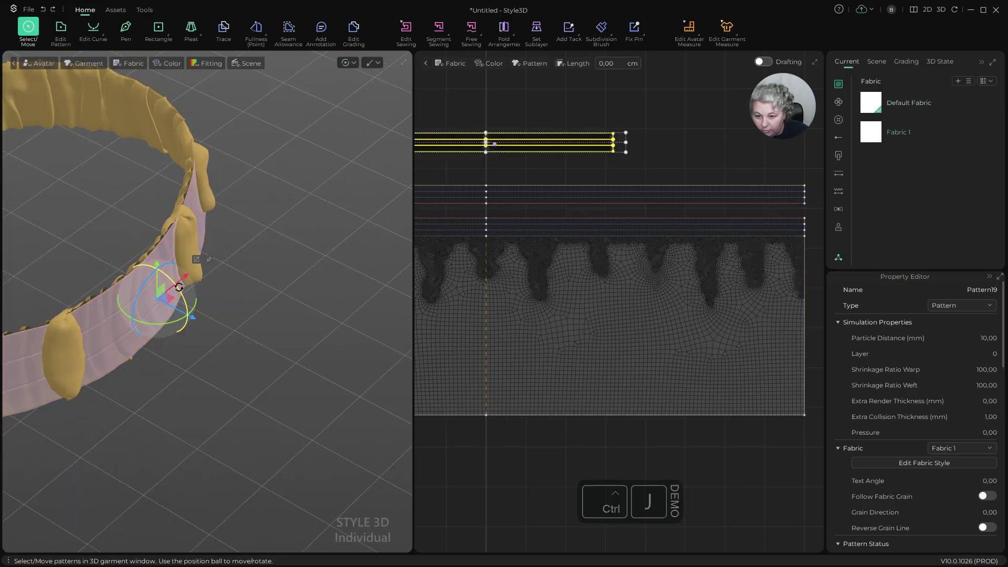
scroll(233, 269, down, 3)
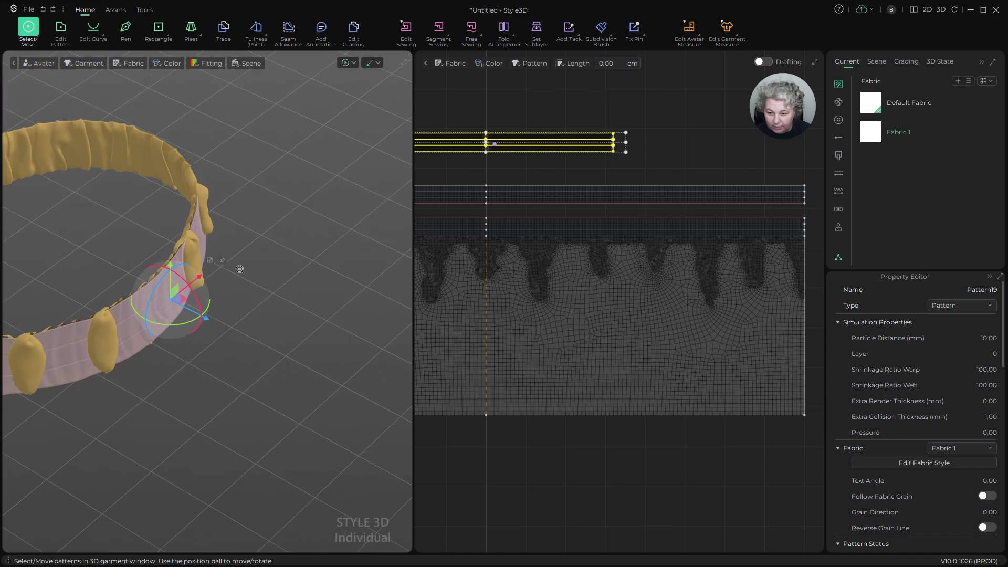
alt+right_drag(227, 307, 319, 297)
alt+right_drag(255, 320, 254, 355)
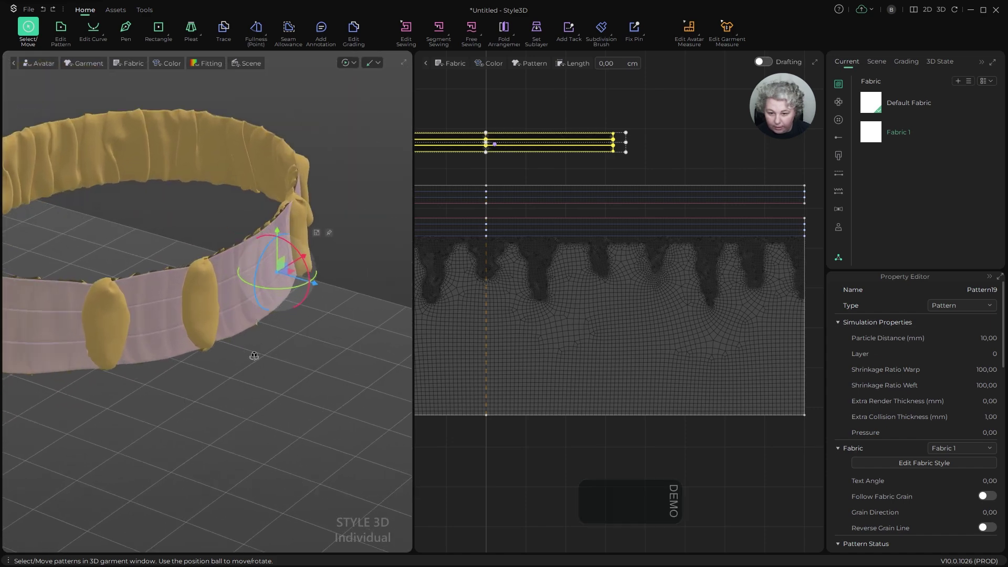
alt+drag(255, 355, 367, 195)
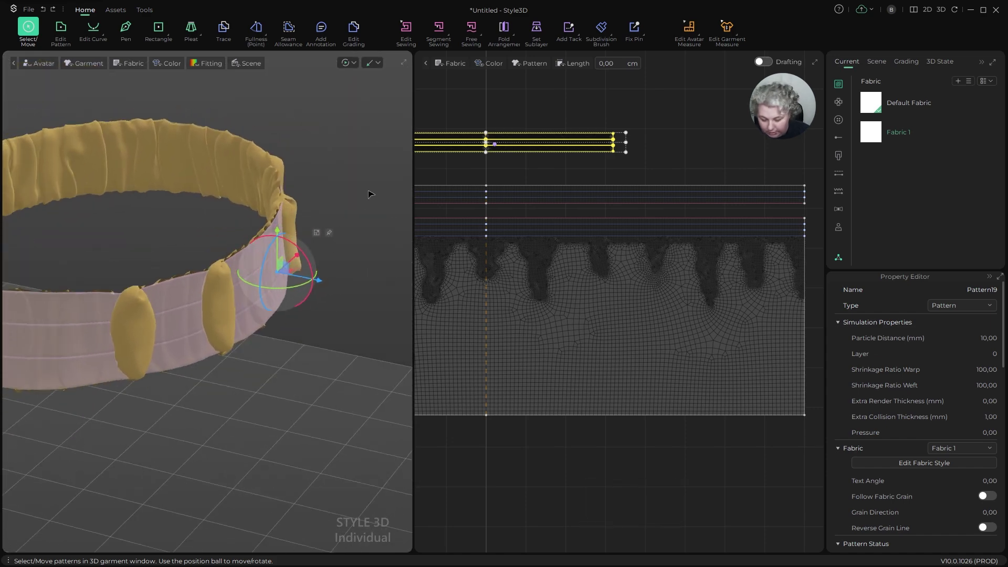
key(ctrl+j)
click(385, 188)
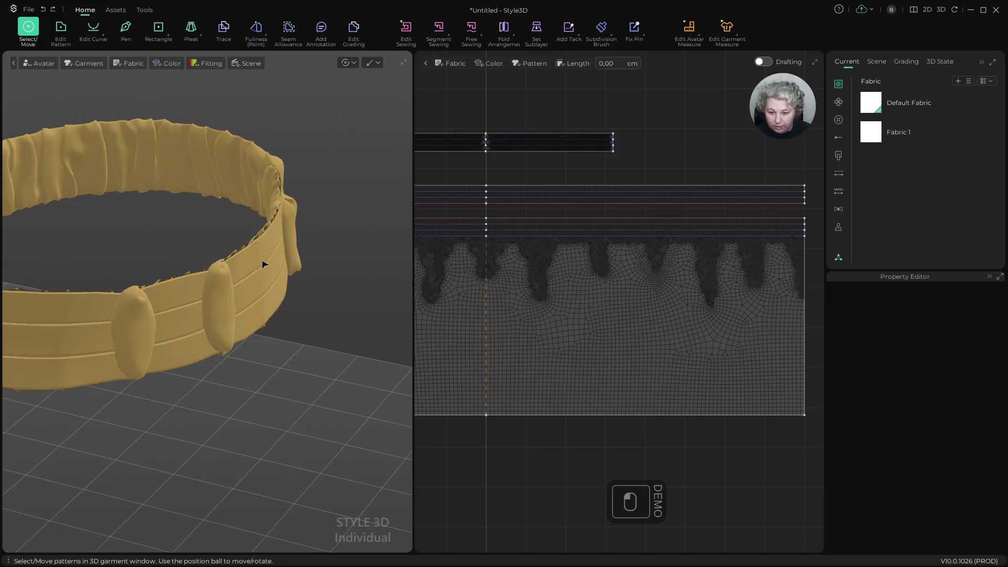
Step: Deactivate only the pattern of the short elastic strip and show all patterns in 3D
right_click(254, 258)
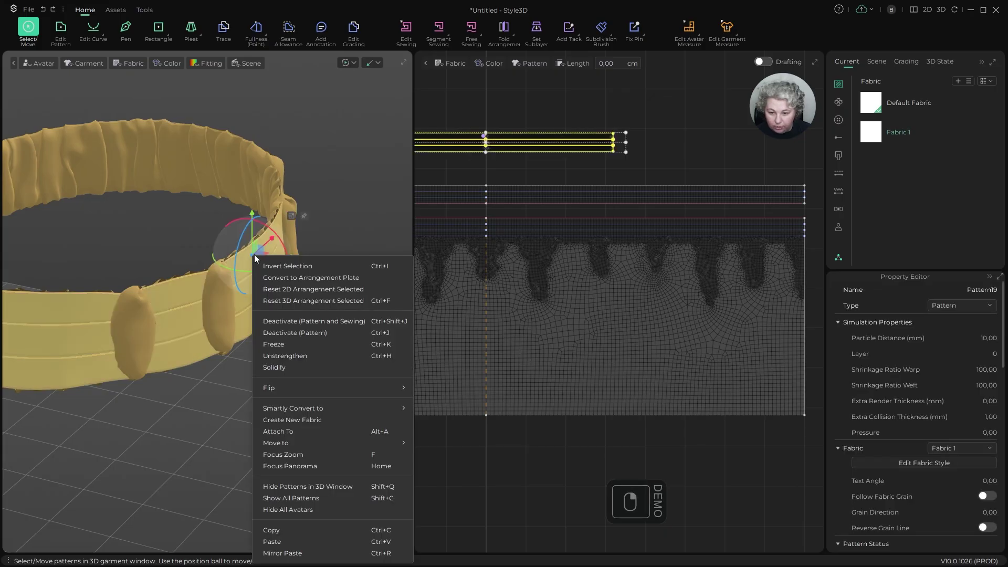
click(301, 333)
click(343, 179)
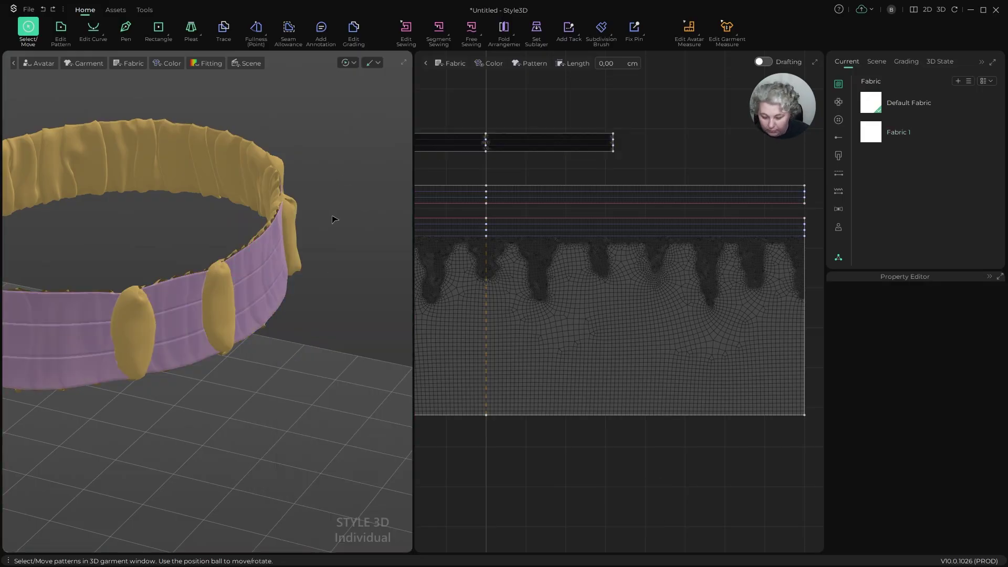
key(shift+c)
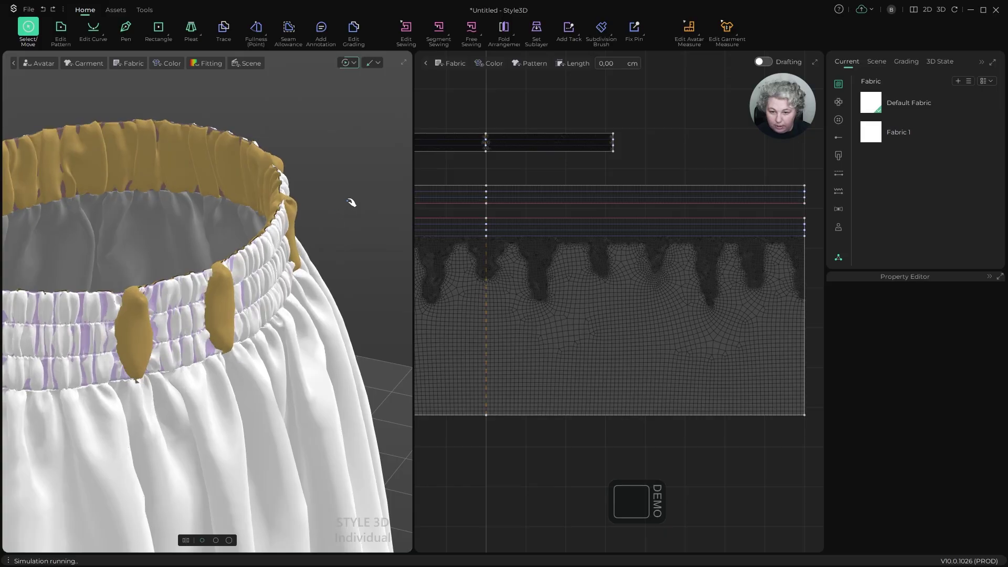
Step: Pull the protruding parts of the long strip inside the skirt during simulation and check the waistband
click(239, 311)
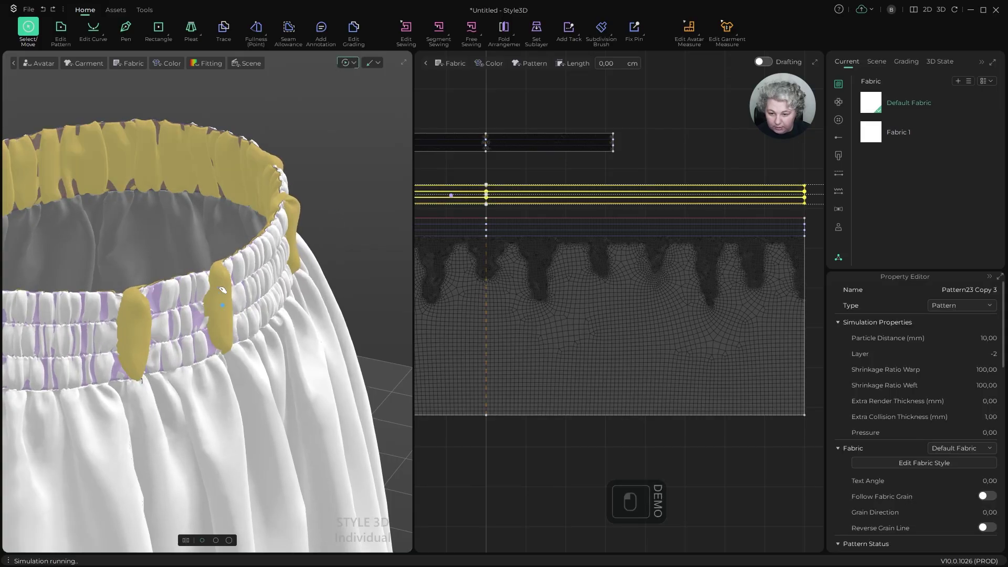
alt+right_drag(162, 241, 126, 247)
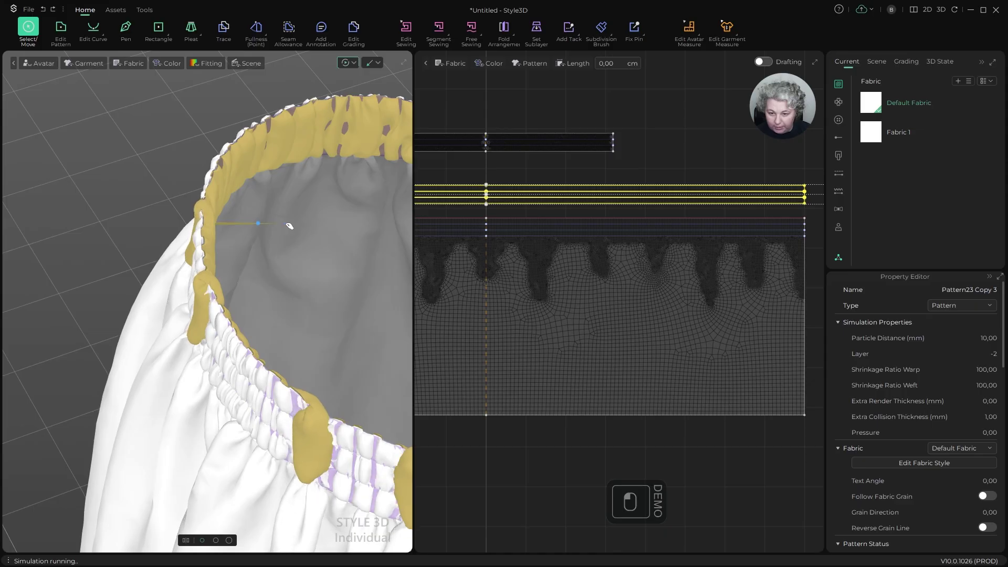
key(space)
click(549, 105)
scroll(243, 174, down, 4)
alt+right_drag(268, 310, 209, 236)
scroll(300, 220, up, 4)
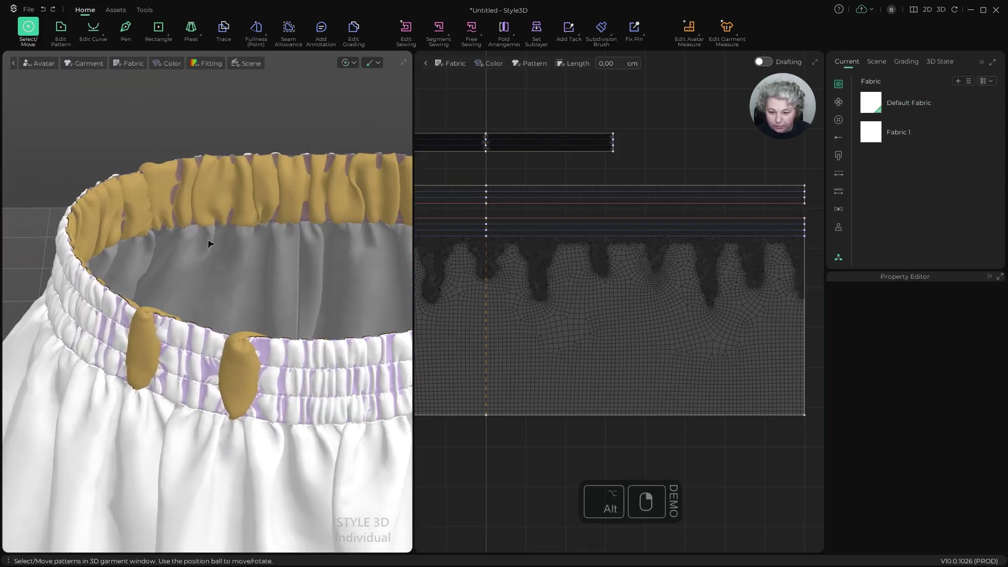
Step: Reactivate the short elastic strip, simulate it briefly and inspect the waistband from the side
click(264, 347)
key(ctrl+j)
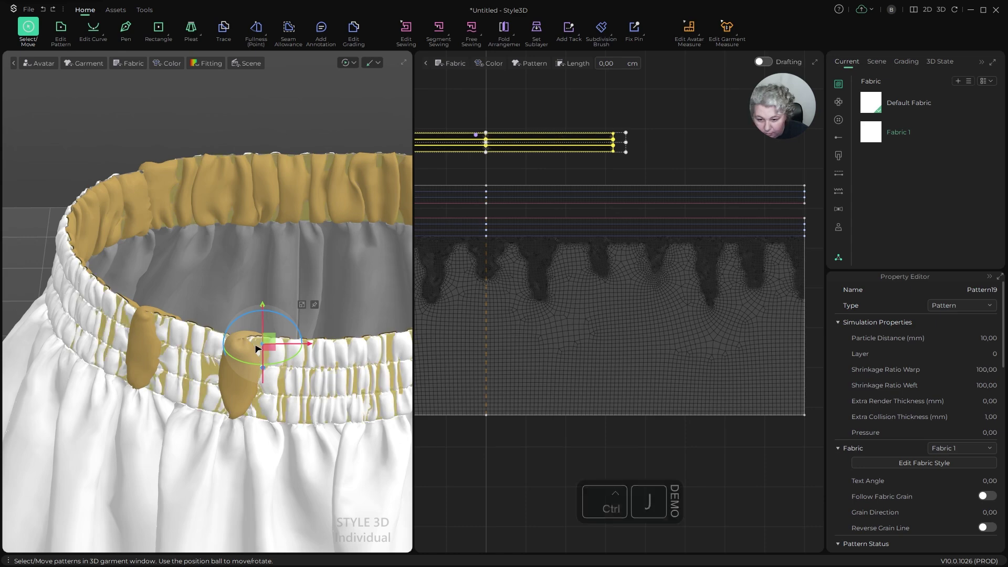
key(space)
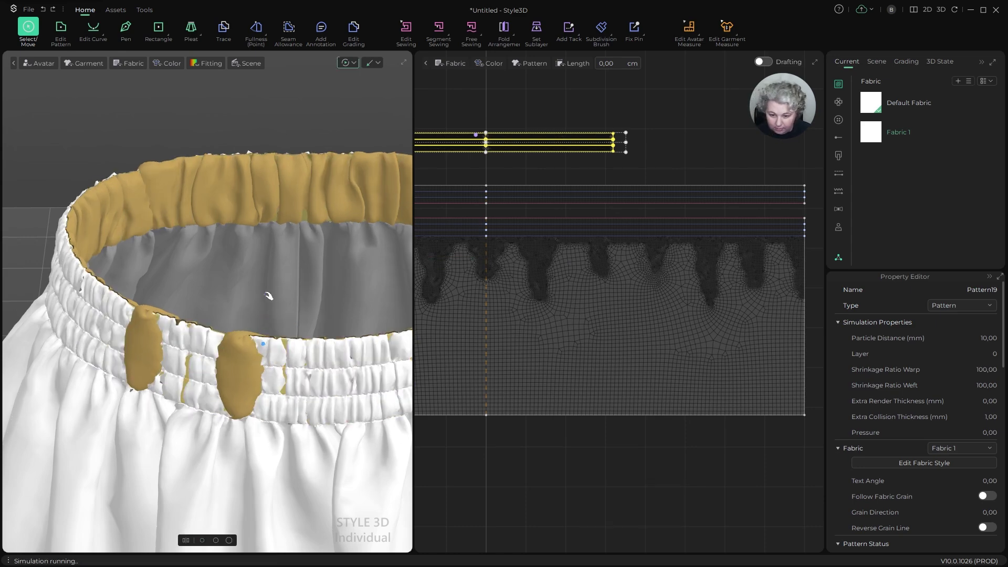
key(space)
scroll(259, 309, down, 3)
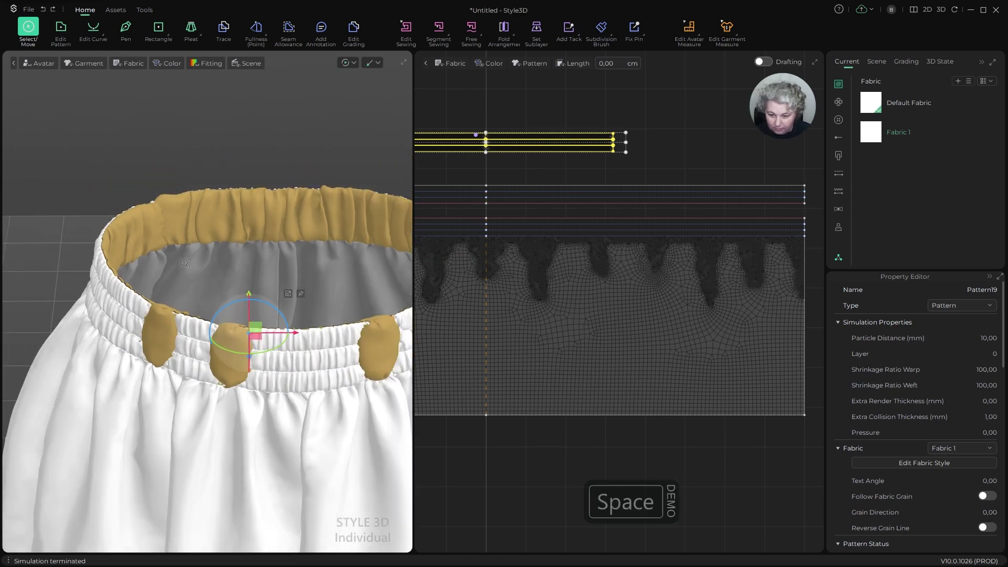
alt+drag(252, 330, 295, 373)
scroll(295, 373, up, 3)
alt+right_drag(295, 373, 296, 330)
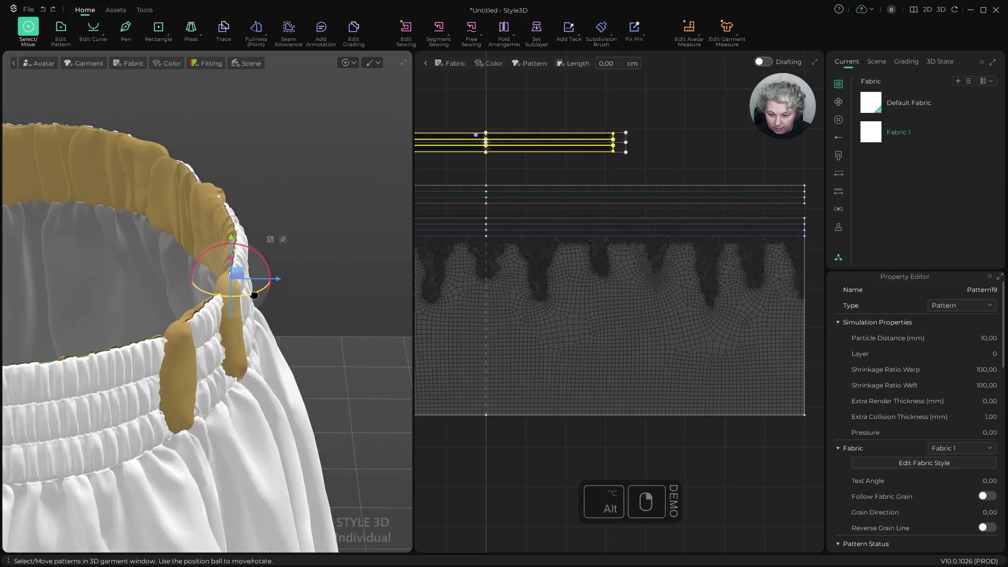
alt+drag(296, 330, 258, 295)
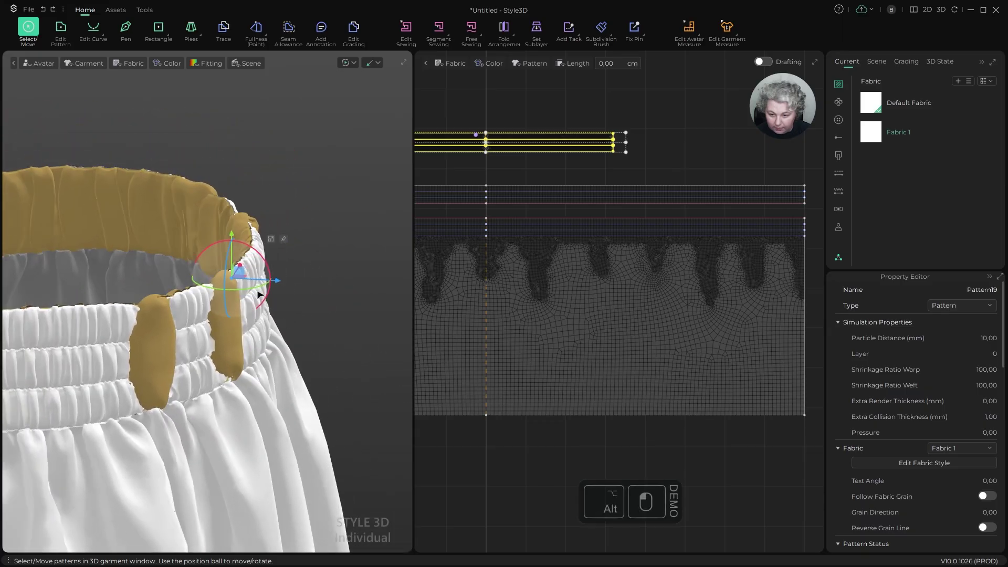
Step: Select the long inner strip from above and simulate the waistband again
click(324, 216)
alt+drag(323, 216, 324, 283)
click(226, 279)
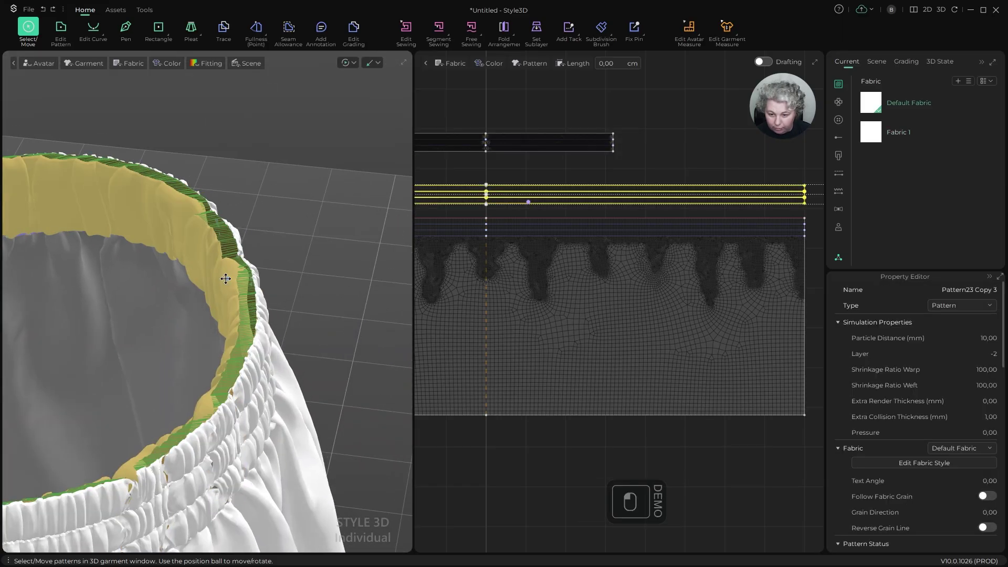
key(space)
alt+drag(226, 279, 262, 357)
key(space)
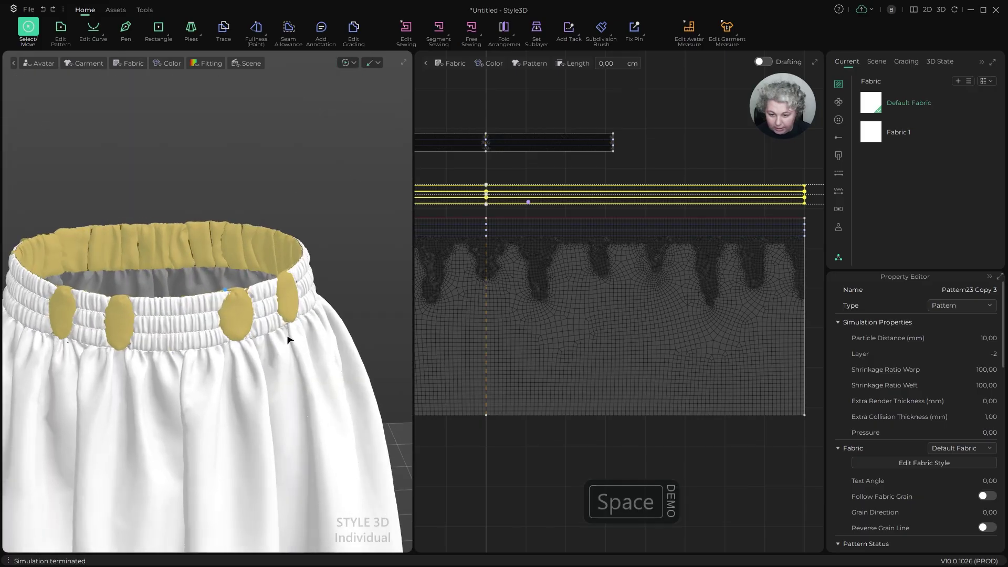
Step: Set the skirt pattern's layer to 5 and run the simulation
click(275, 363)
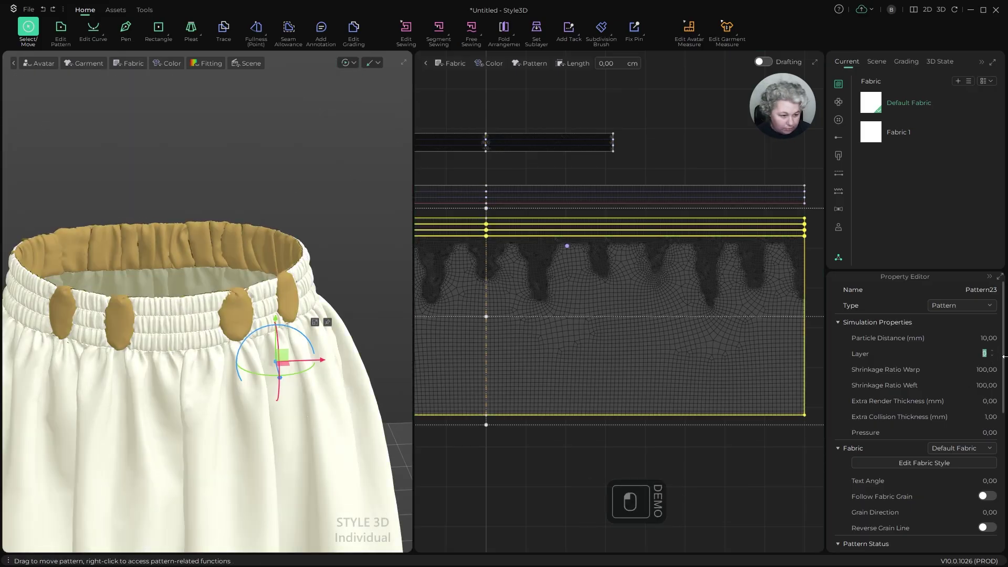
text(5)
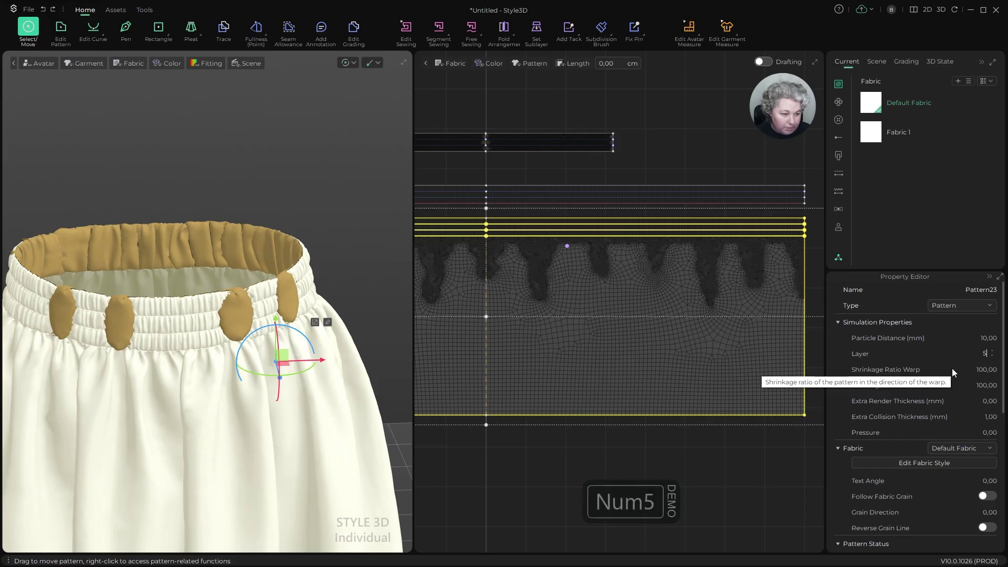
key(Return)
key(space)
Step: Select the long inner strip in 3D and remove its strengthening
alt+drag(356, 209, 389, 183)
click(187, 248)
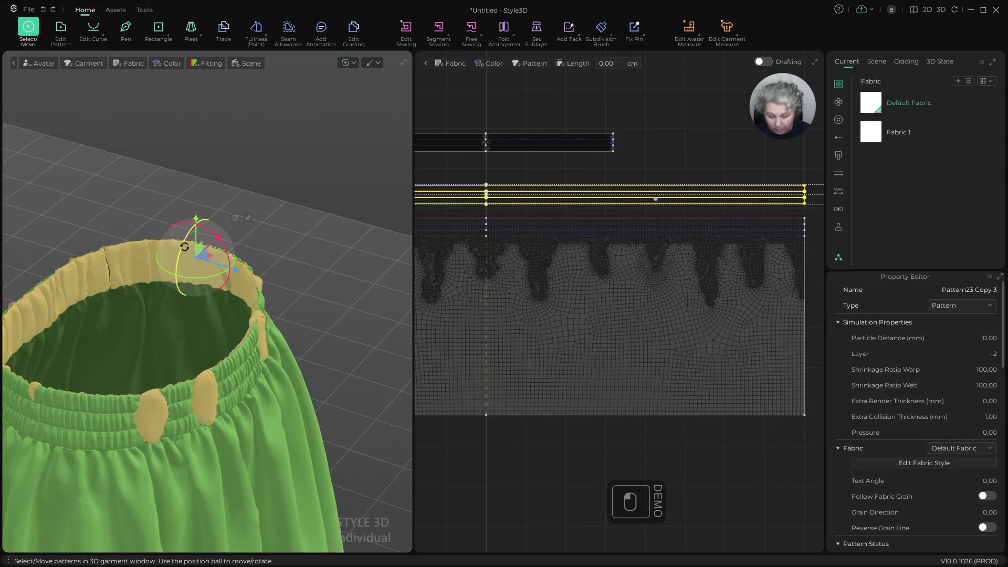
key(ctrl+j)
key(ctrl+j)
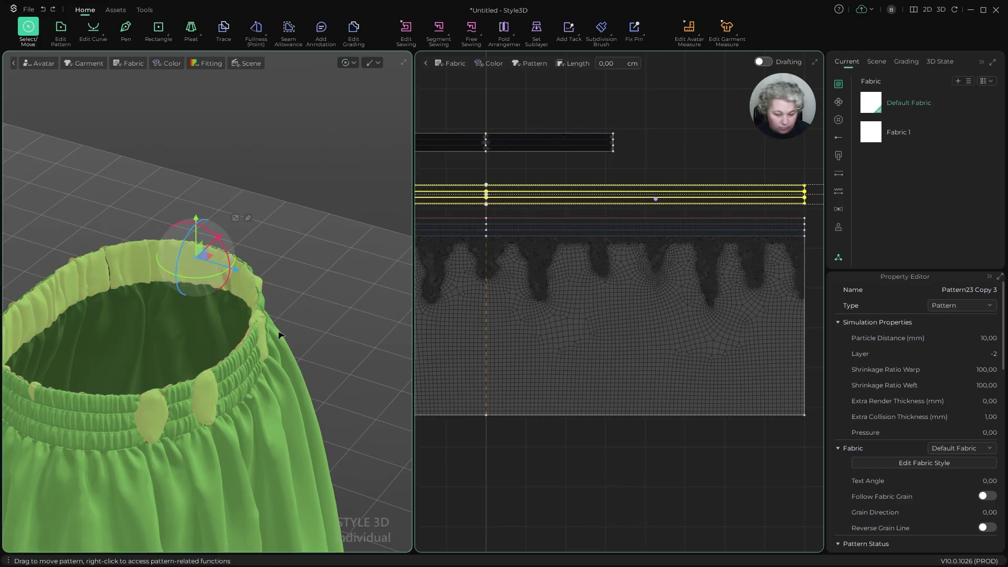
Step: Simulate the skirt briefly and inspect the waistband's bulging inner strip from closer side angles
key(space)
alt+drag(308, 338, 269, 311)
key(space)
click(285, 272)
scroll(261, 261, up, 5)
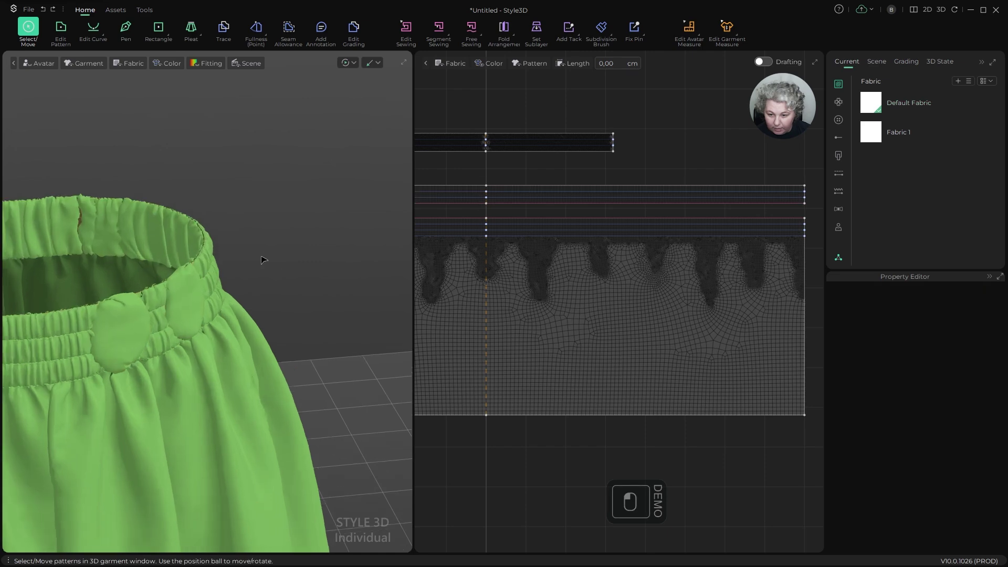
alt+drag(250, 279, 357, 249)
Step: Deactivate the skirt pattern, run the simulation and hide the skirt so that only the waistband strips show in 3D
click(165, 245)
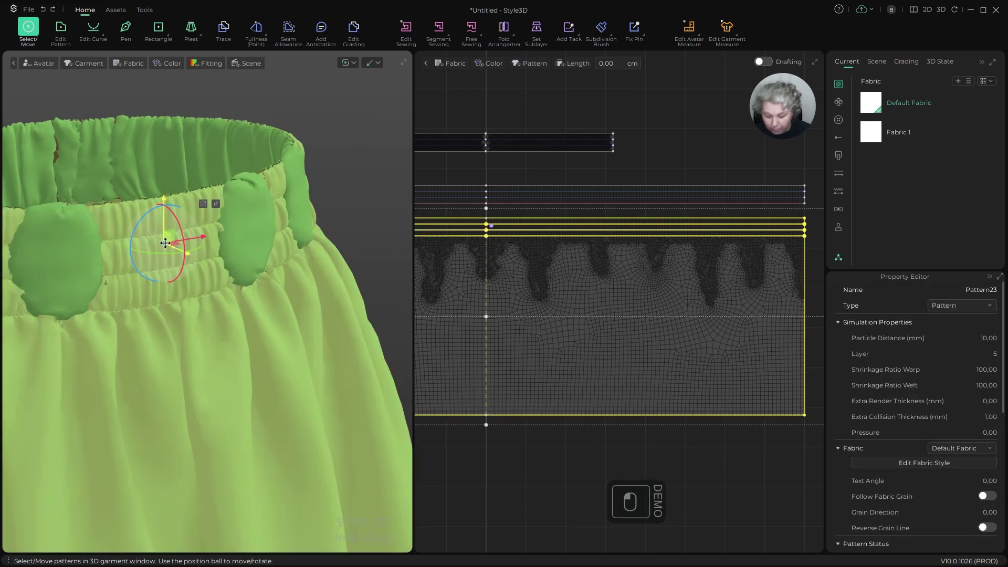
key(ctrl+j)
key(space)
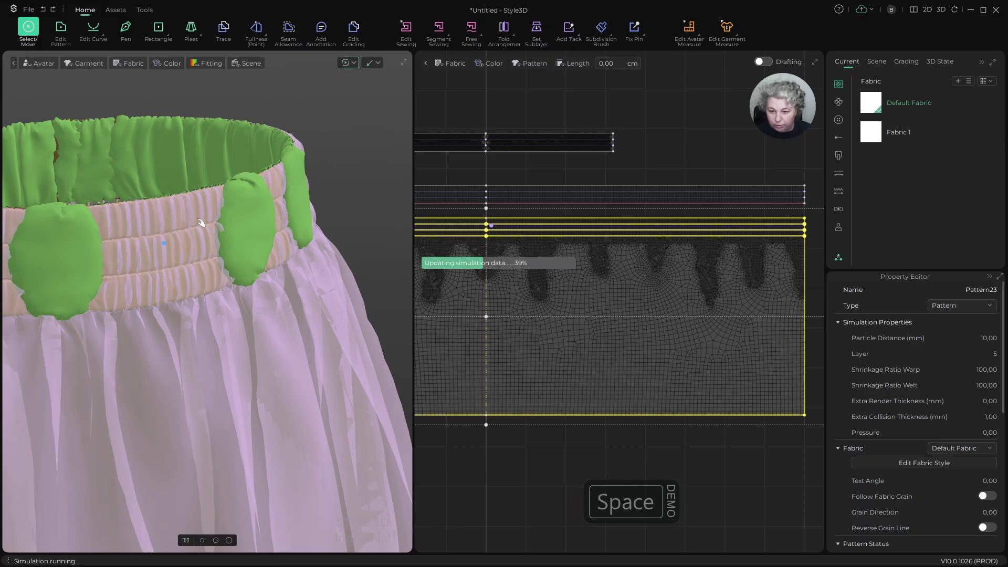
alt+drag(157, 211, 109, 226)
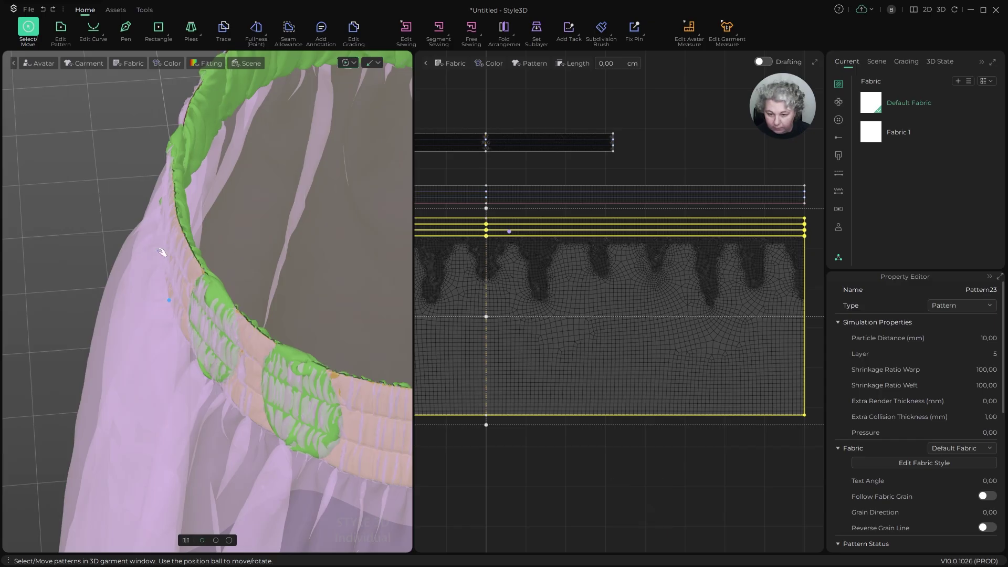
key(shift+q)
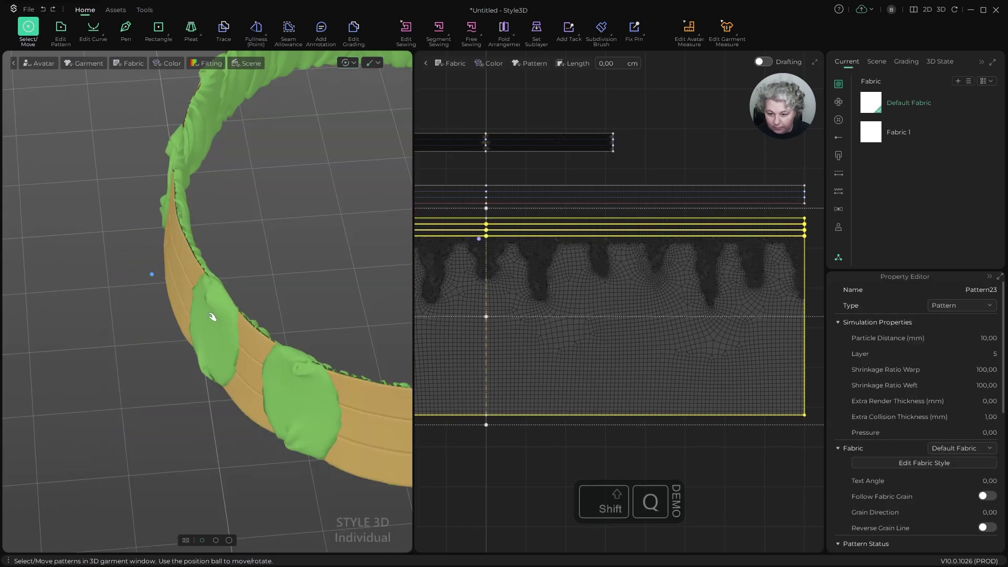
Step: Select the long inner strip, stop the simulation and activate Select Mesh (Box)
click(215, 317)
alt+drag(259, 293, 234, 239)
key(space)
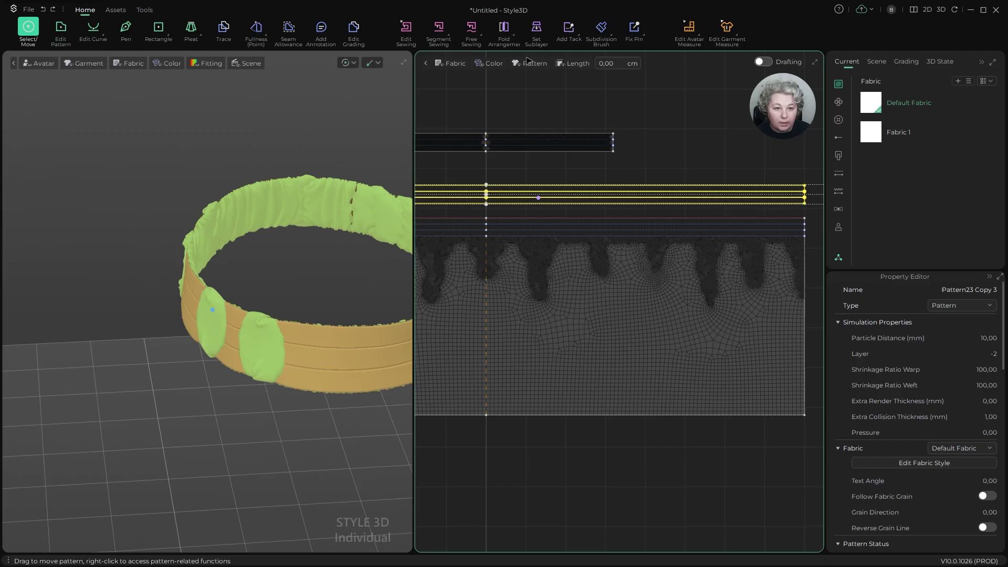
click(641, 24)
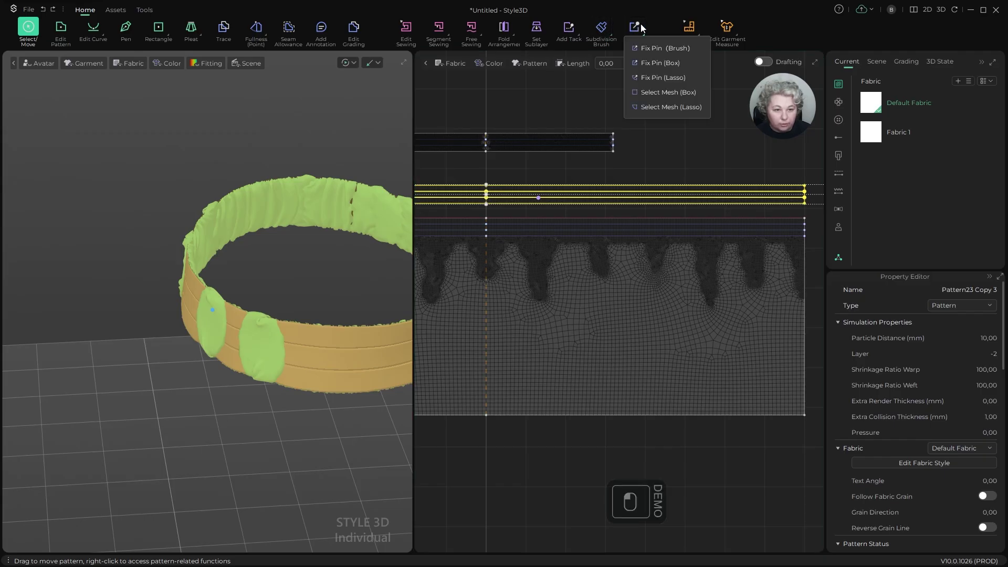
click(650, 95)
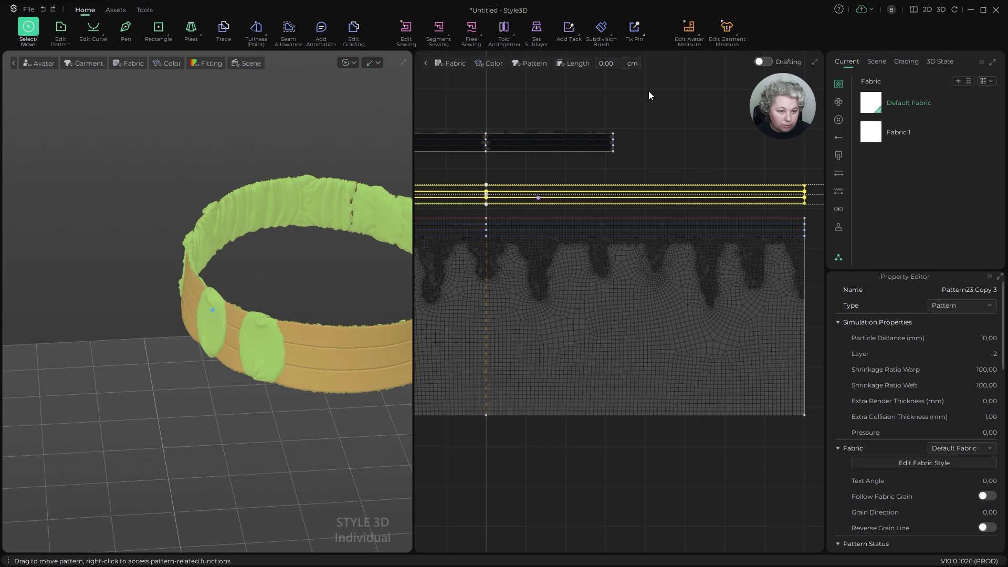
alt+drag(247, 315, 268, 321)
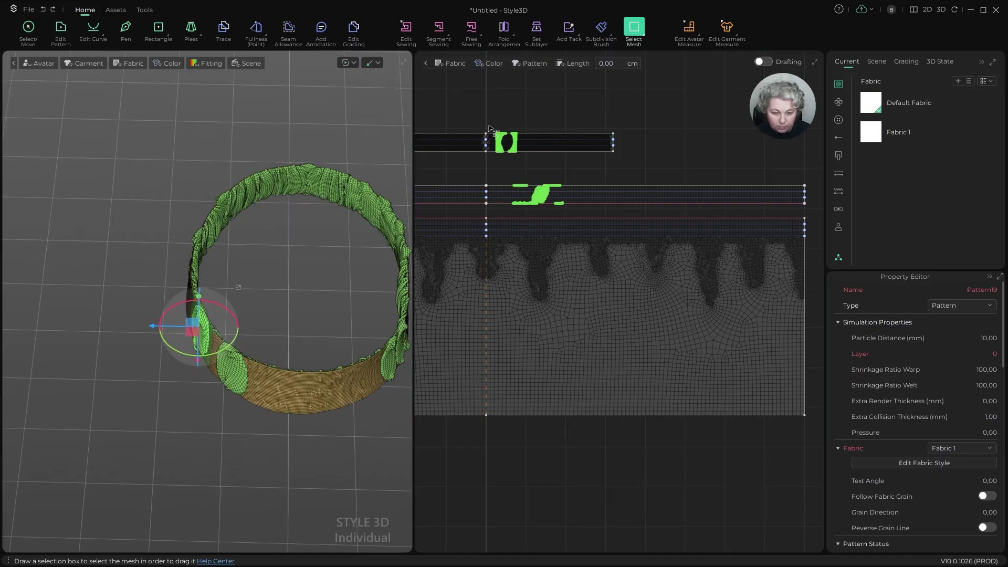
Step: Box-select a section of the short elastic strip's mesh near its centre line in the 2D pattern
scroll(488, 129, up, 4)
drag(499, 135, 555, 202)
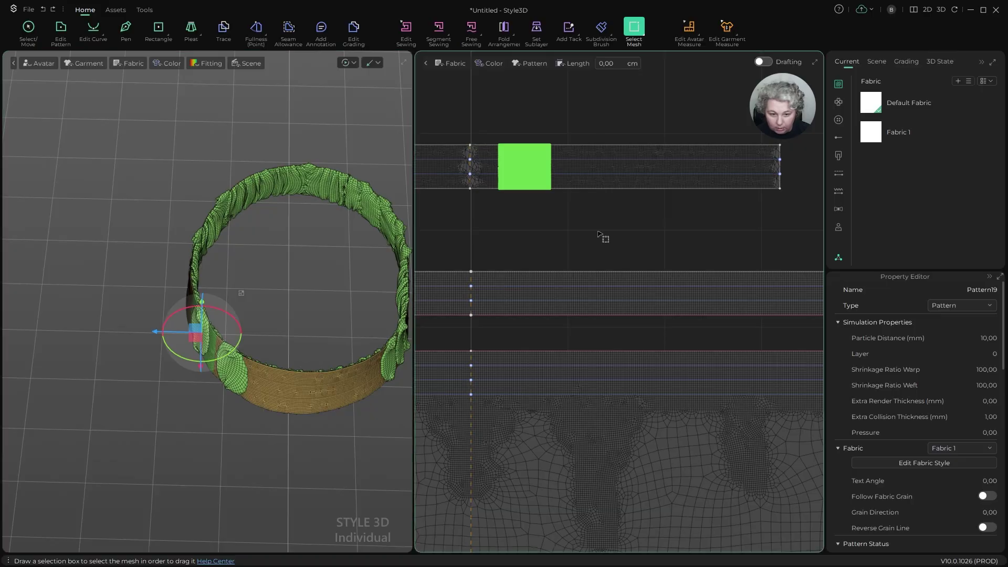
click(566, 239)
alt+drag(246, 343, 322, 374)
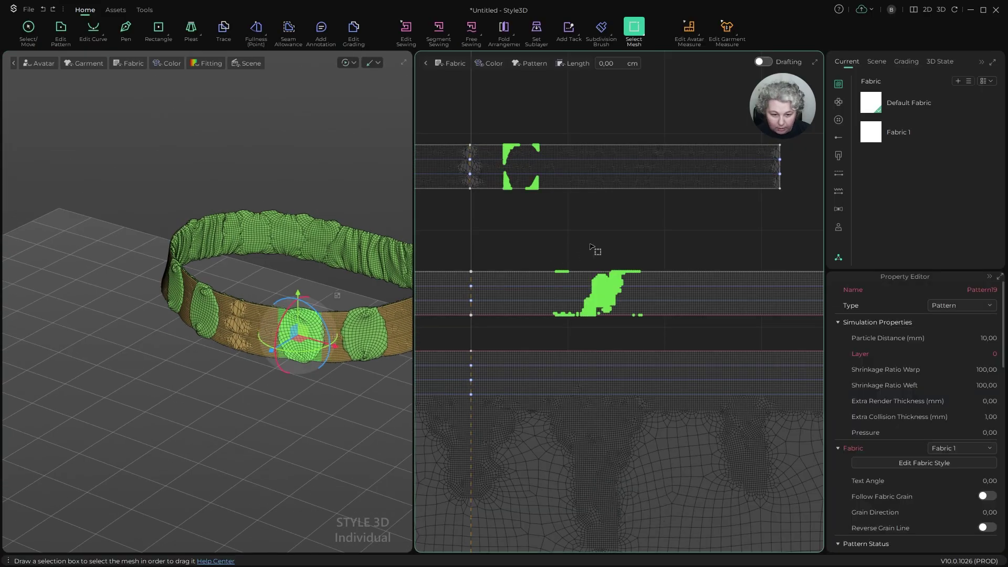
Step: Box-select the long inner strip's mesh at the front bulge, move it inside the waistband and simulate briefly
click(553, 261)
drag(631, 324, 631, 324)
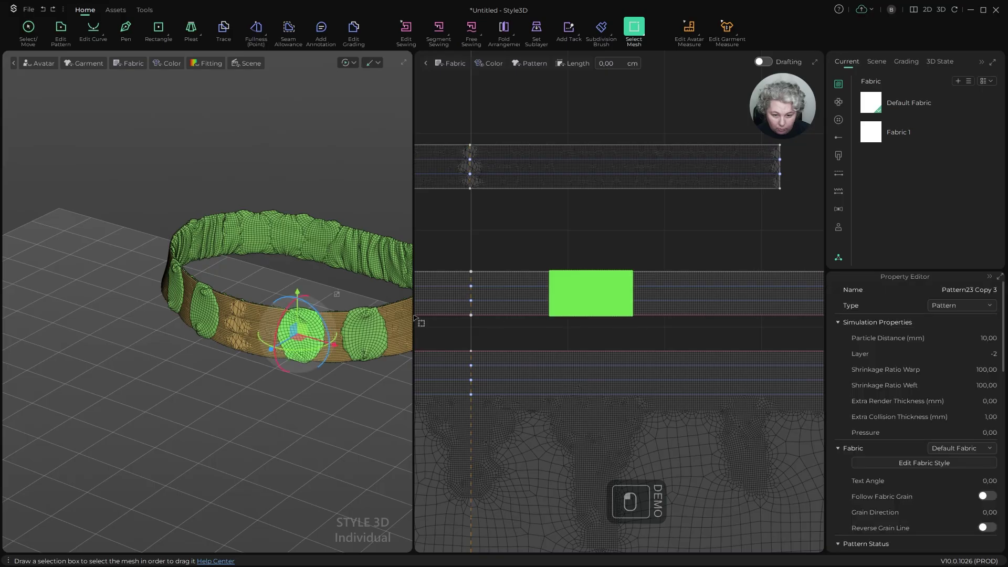
alt+drag(307, 294, 205, 324)
key(space)
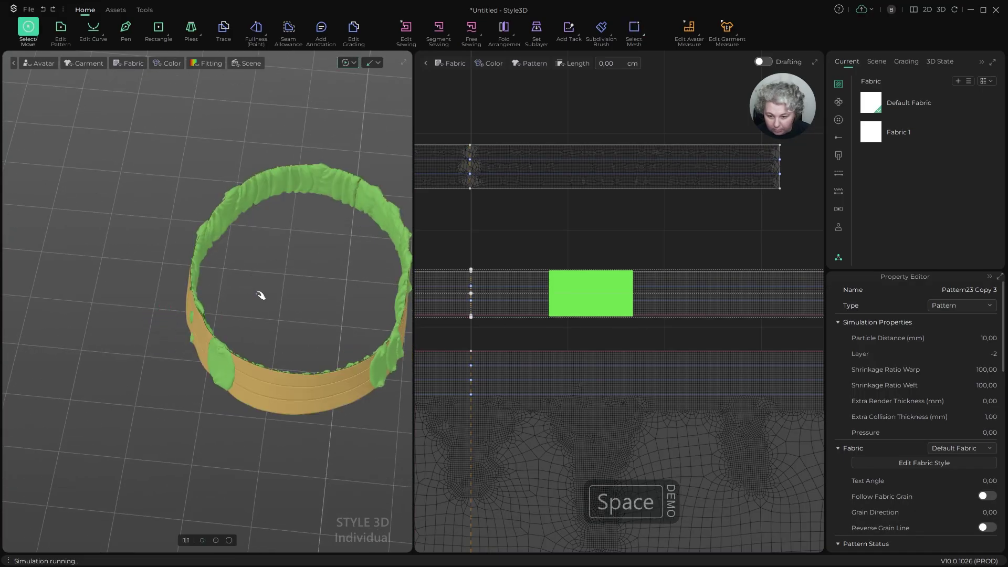
alt+drag(251, 300, 358, 264)
key(space)
Step: Assign Default Fabric to the short elastic strip
scroll(273, 296, down, 1)
key(a)
click(313, 295)
click(274, 315)
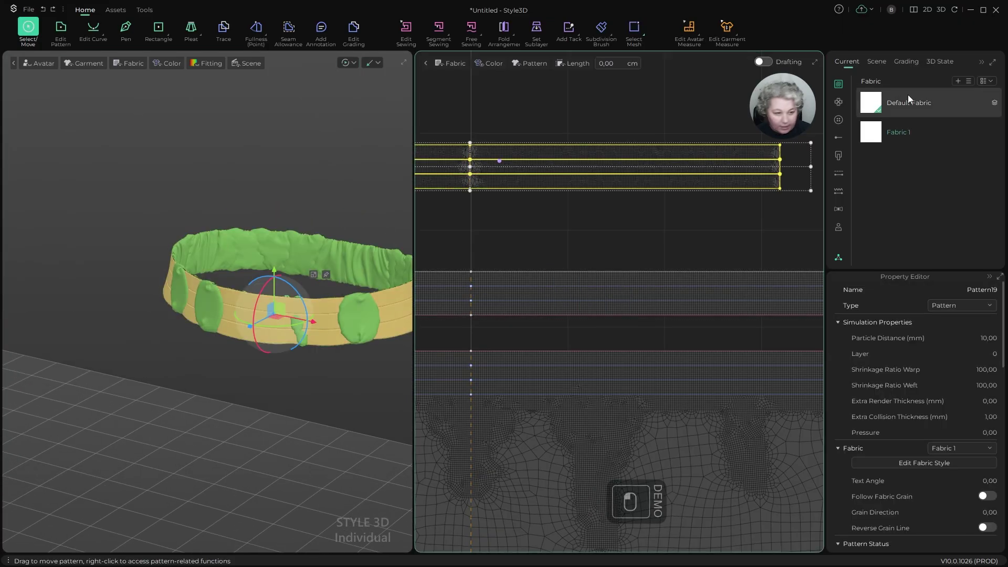
scroll(603, 172, down, 3)
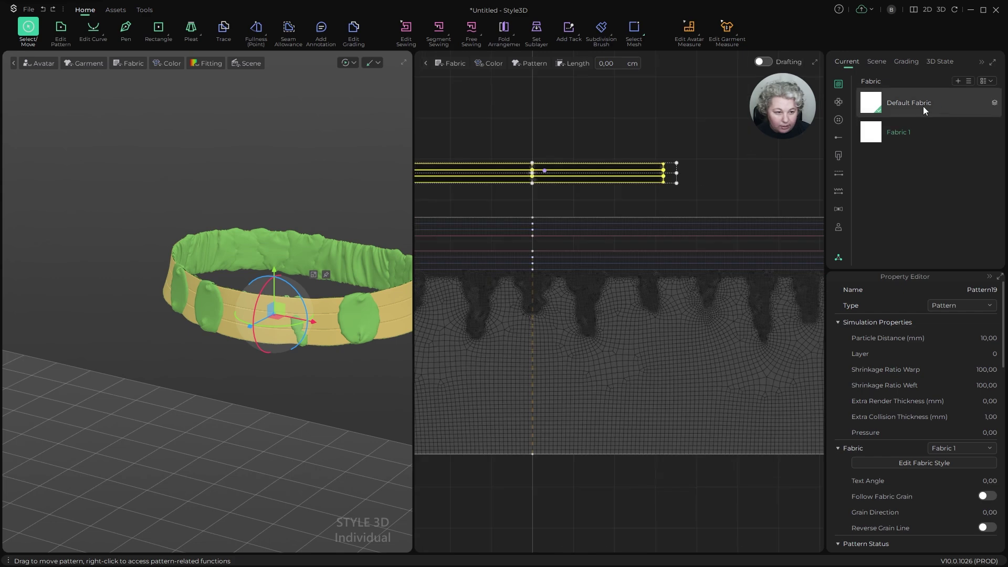
click(913, 104)
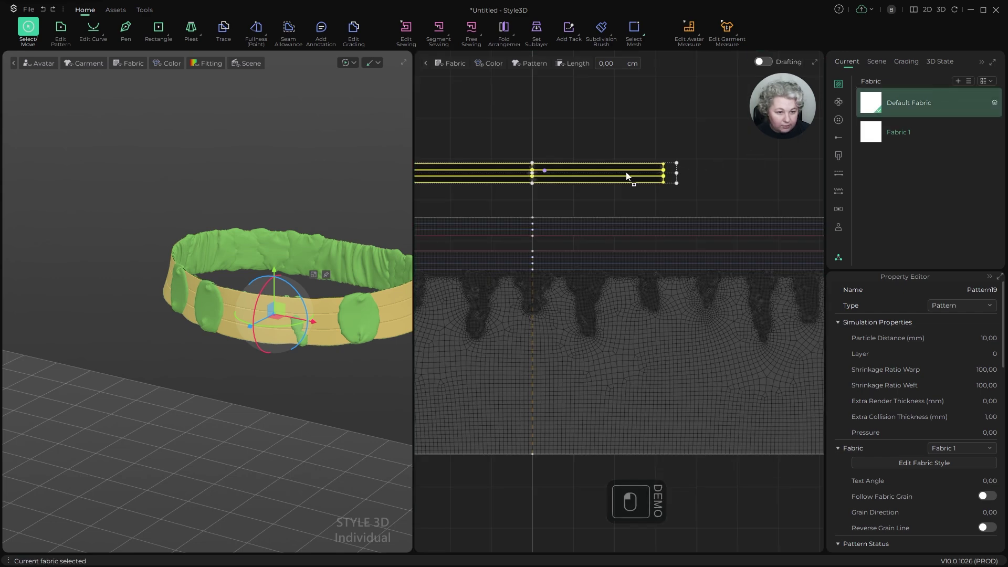
click(596, 166)
Step: Simulate the waistband strips and select the long inner strip while checking its bulges from around the band
scroll(302, 203, up, 5)
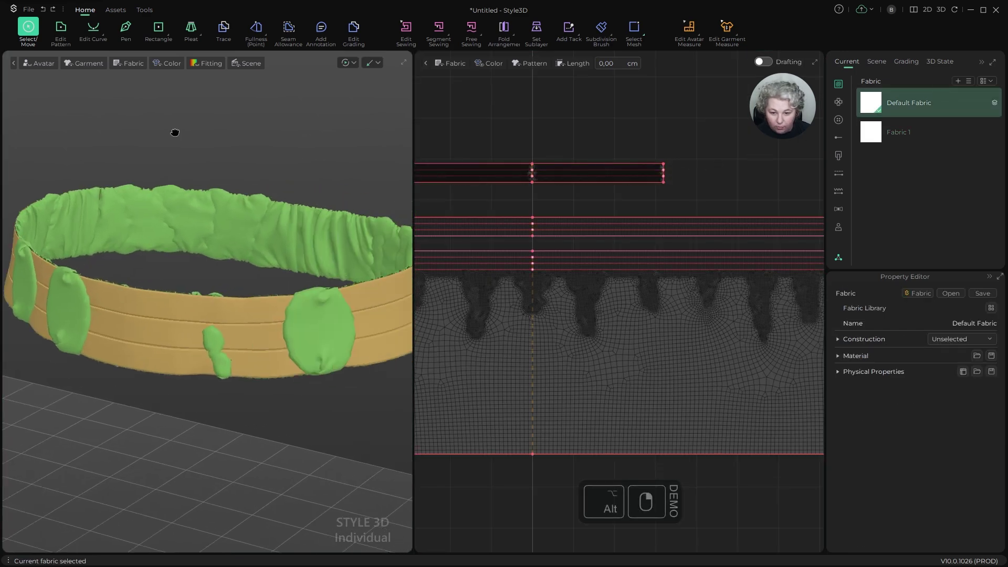
key(space)
scroll(252, 217, down, 5)
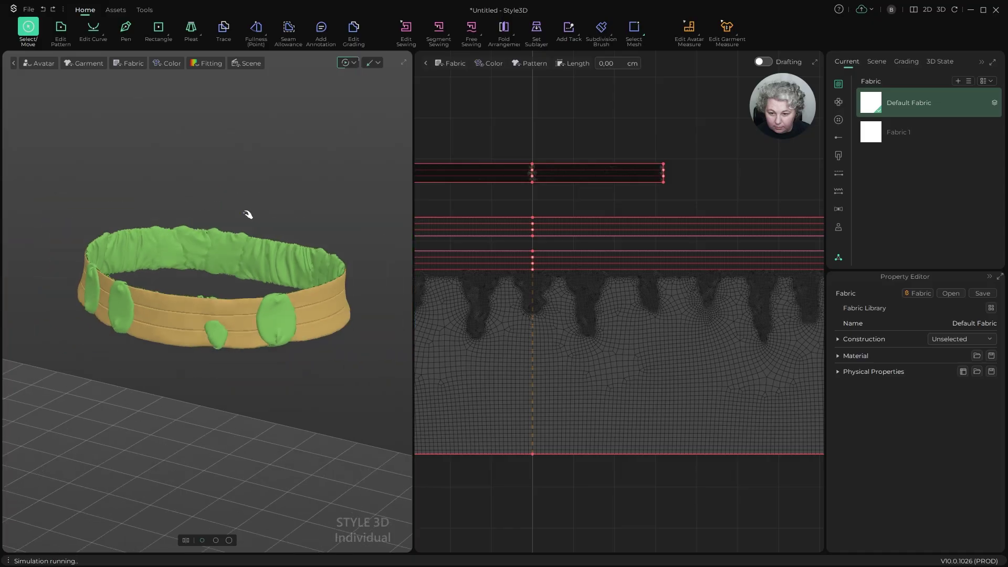
alt+drag(247, 214, 307, 206)
scroll(305, 258, up, 3)
alt+drag(310, 262, 281, 331)
click(145, 298)
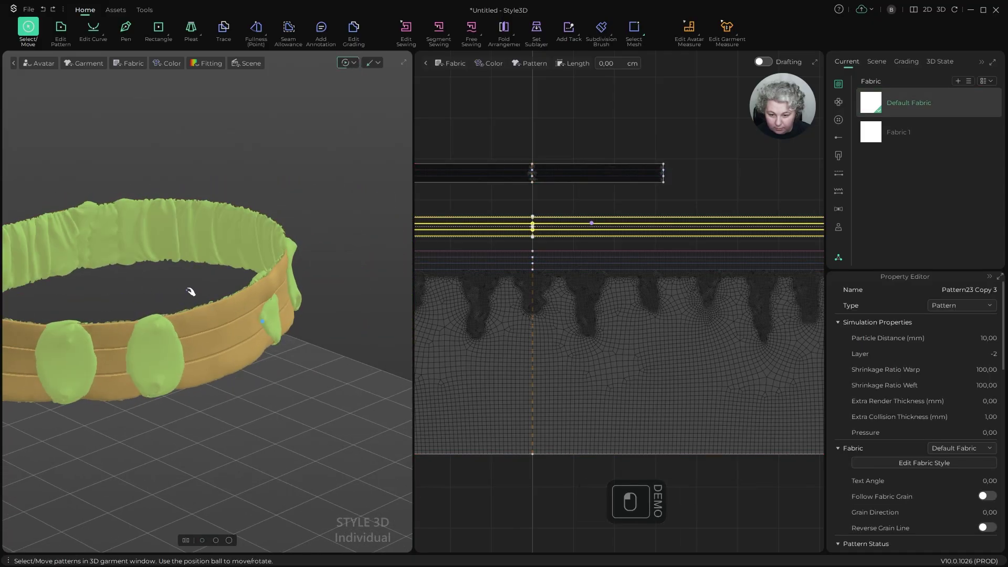
alt+drag(190, 292, 157, 288)
alt+drag(278, 251, 344, 273)
Step: Box-select the long inner strip's mesh at another bulge and move that section inward through the waistband
scroll(281, 193, up, 3)
alt+drag(281, 193, 335, 183)
click(281, 151)
alt+drag(282, 152, 313, 176)
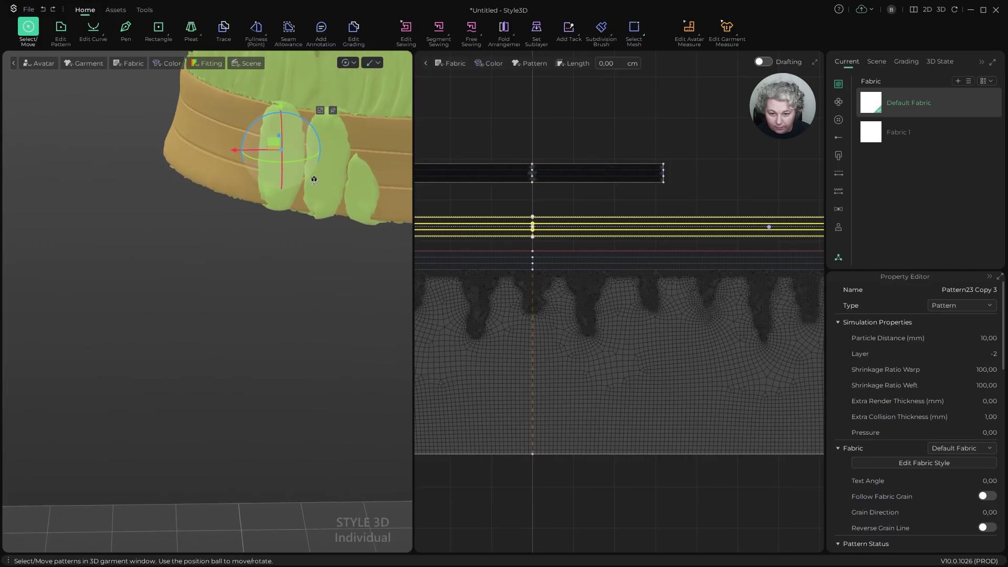
scroll(594, 238, down, 5)
scroll(682, 212, up, 2)
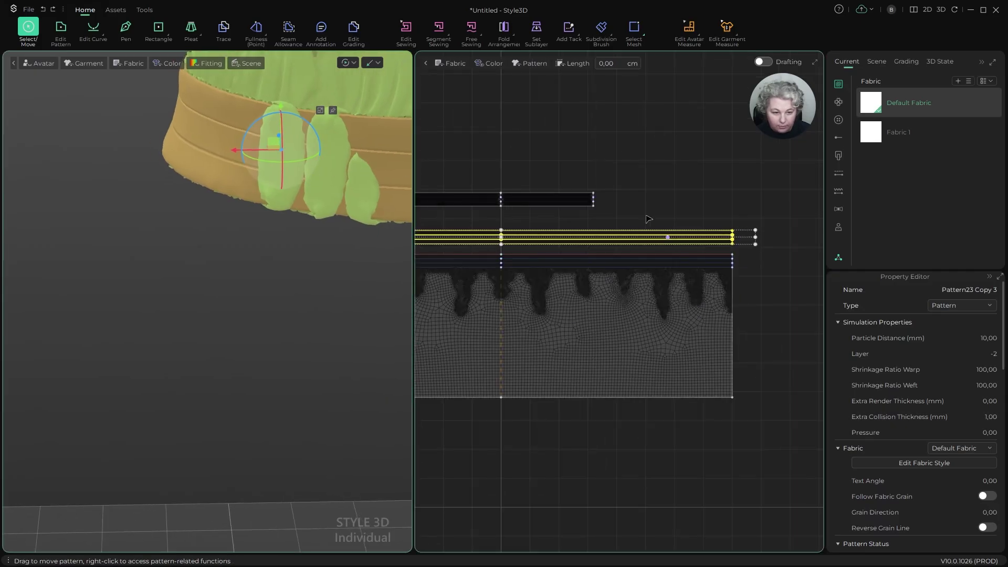
scroll(651, 219, up, 2)
click(634, 27)
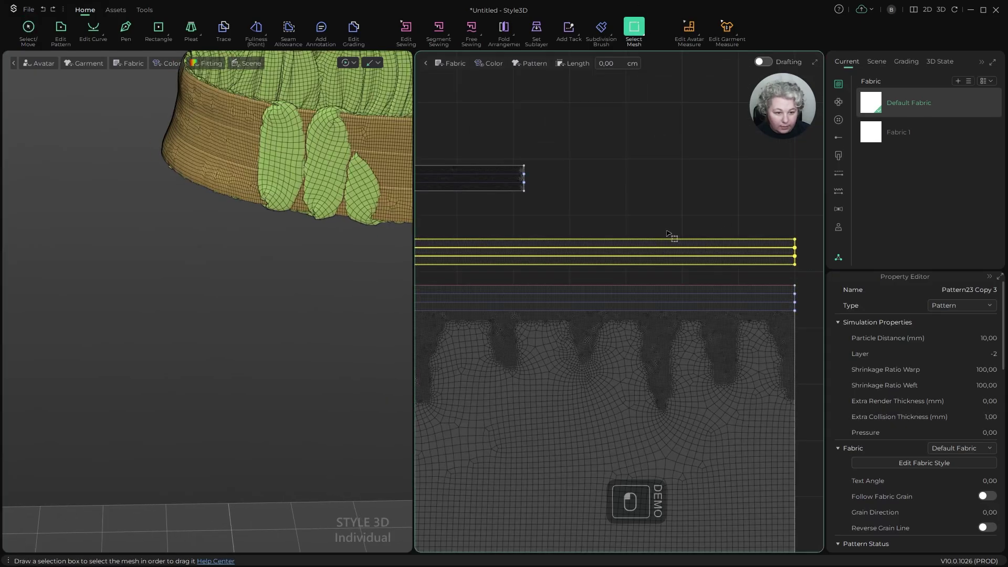
drag(639, 232, 712, 276)
scroll(305, 256, down, 3)
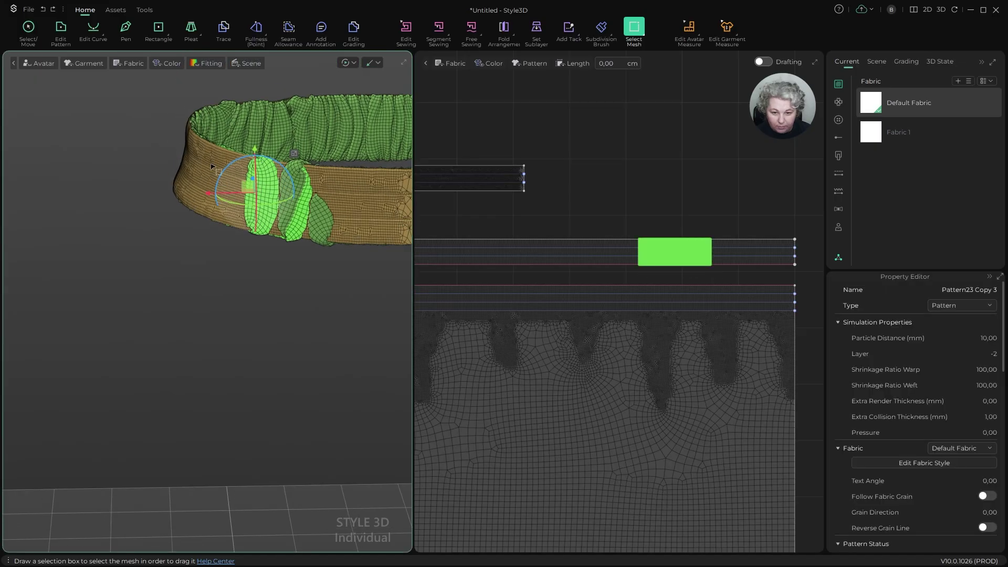
alt+drag(305, 256, 251, 295)
drag(241, 128, 283, 99)
Step: Box-select the neighbouring mesh section closer to the long strip's end, move it inside the waistband and simulate
click(691, 226)
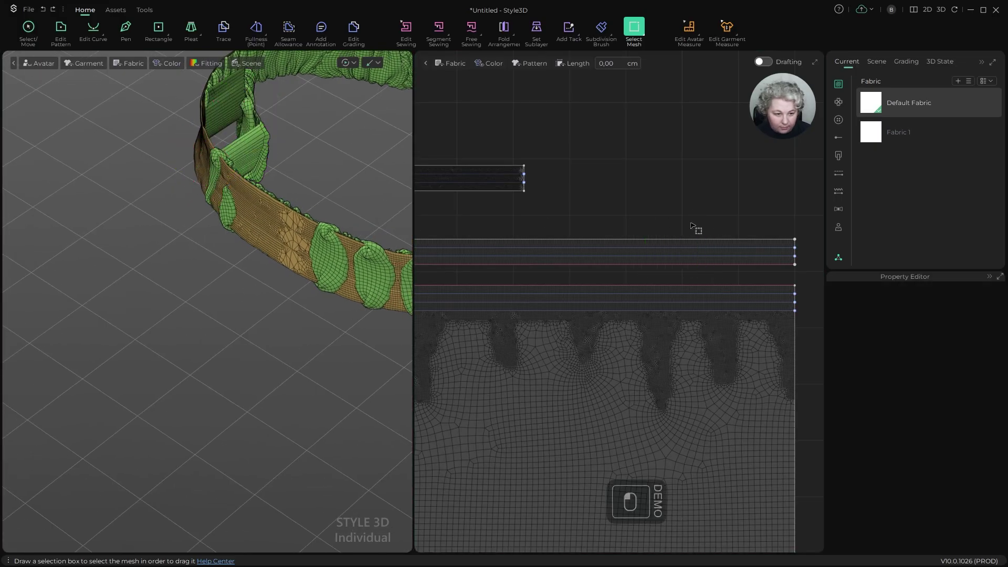
drag(752, 275, 751, 276)
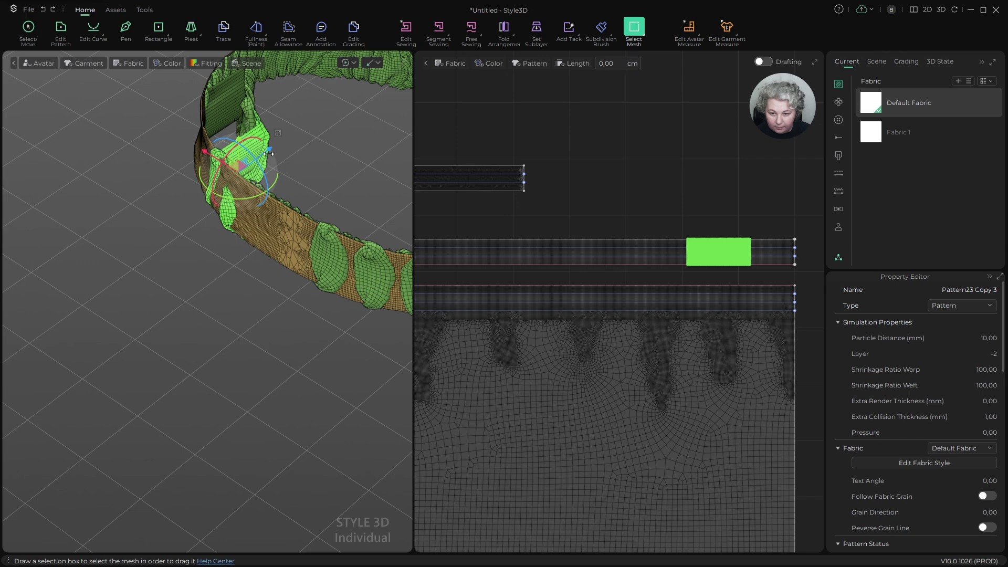
drag(274, 149, 293, 252)
key(space)
Step: Set the short elastic strip's weft shrinkage ratio to 105 and simulate the waistband
scroll(259, 165, up, 3)
key(a)
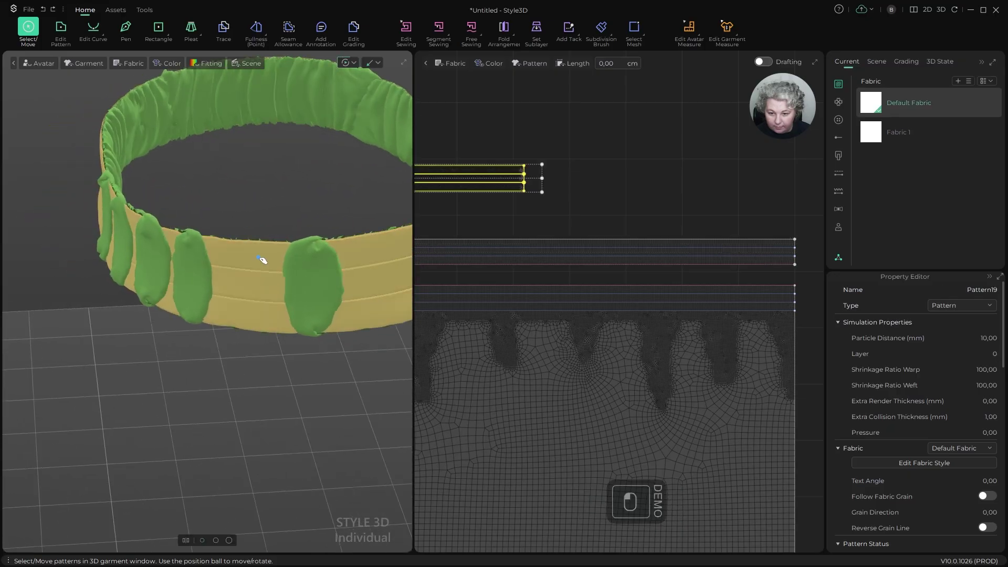
key(space)
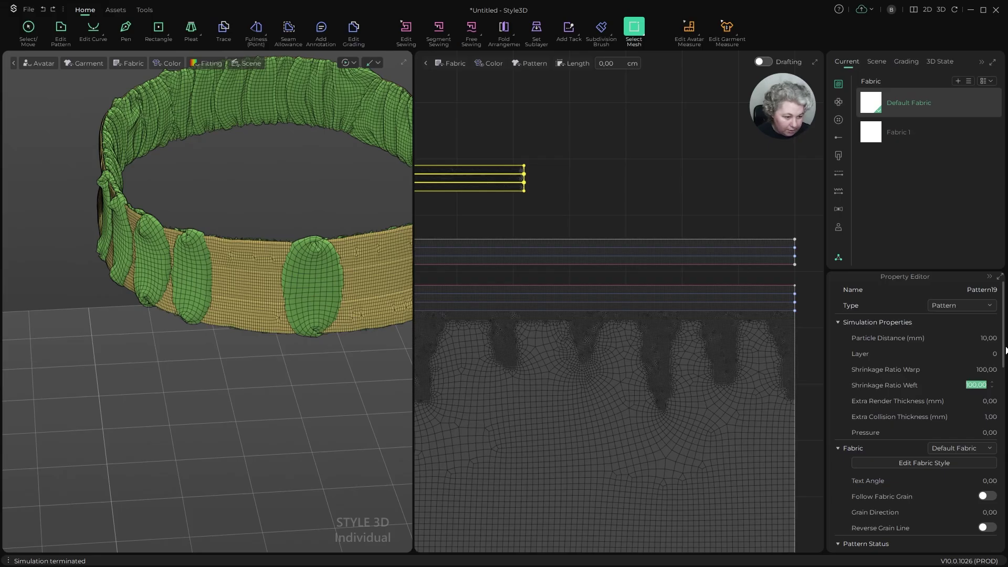
text(105)
key(space)
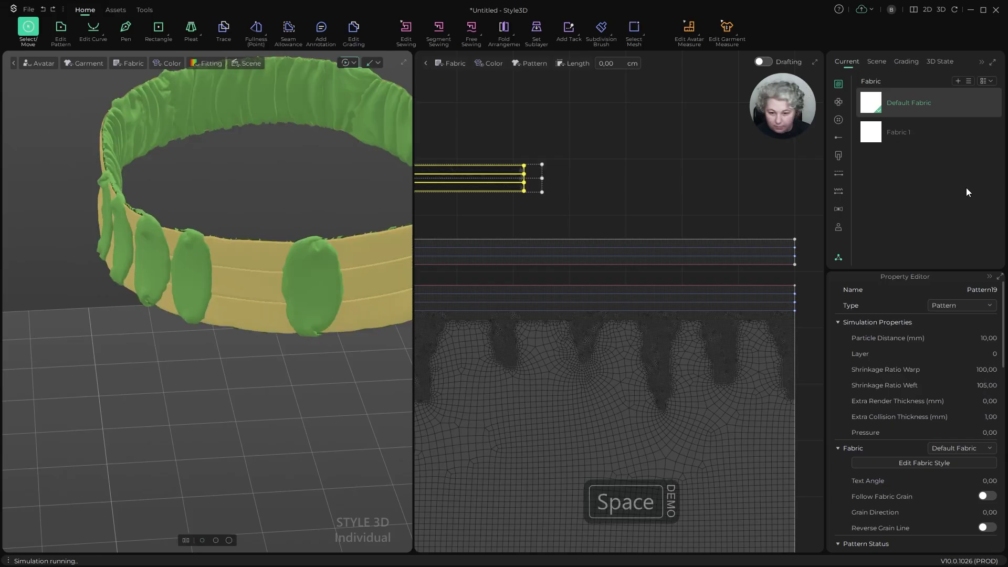
scroll(275, 198, down, 4)
alt+drag(275, 198, 202, 191)
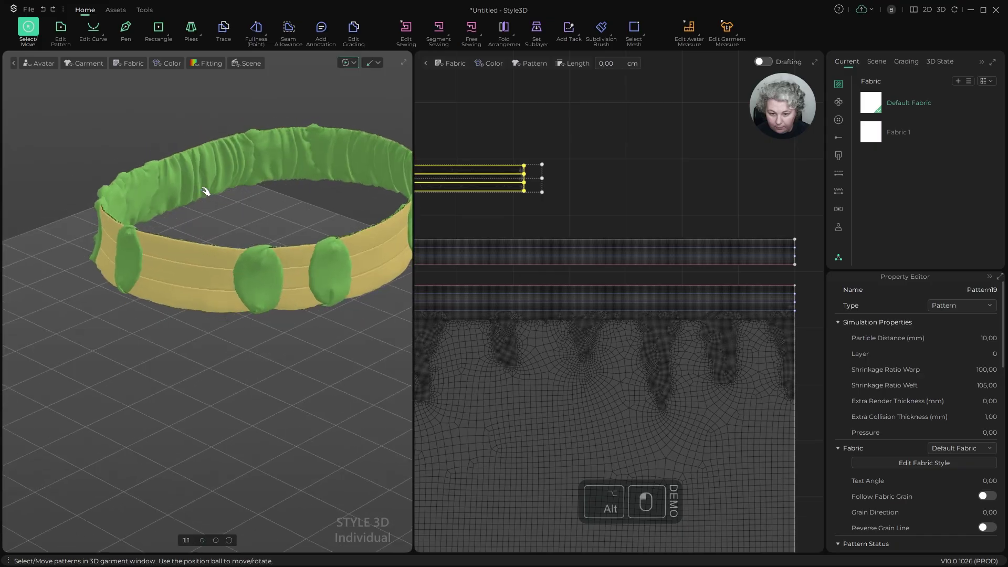
key(space)
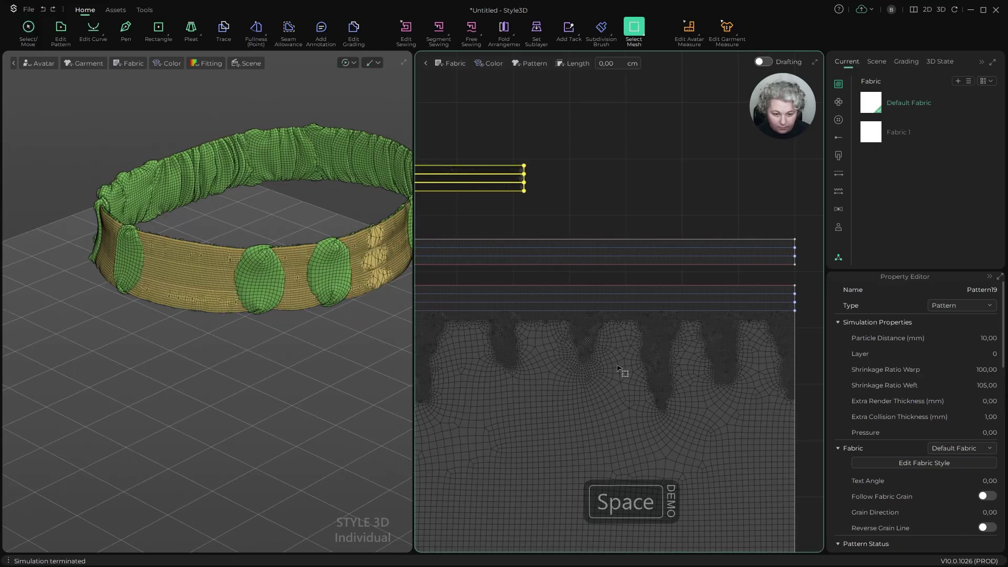
Step: Show the skirt pattern again, reactivate it and simulate the complete skirt briefly
key(a)
click(604, 351)
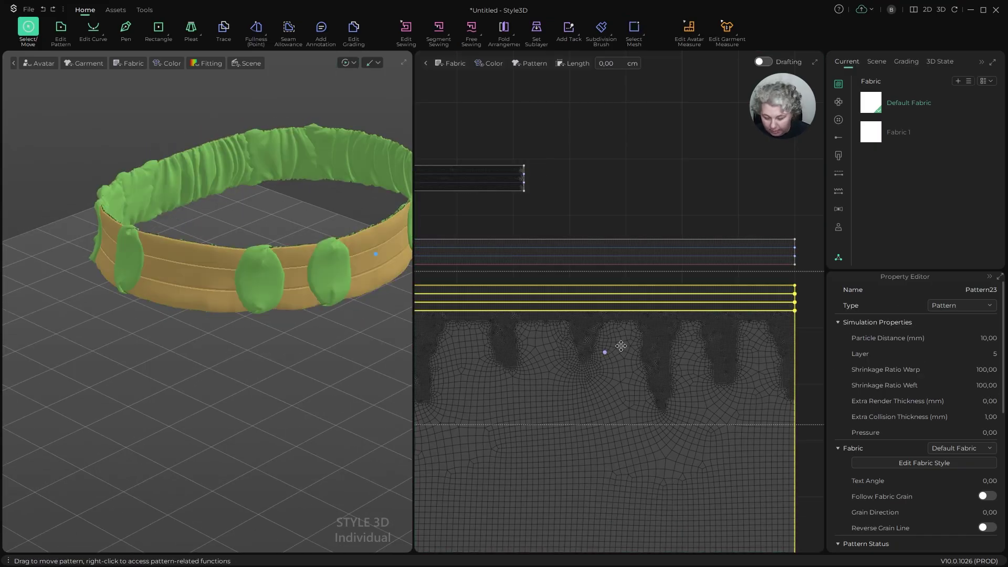
key(shift+c)
key(ctrl+j)
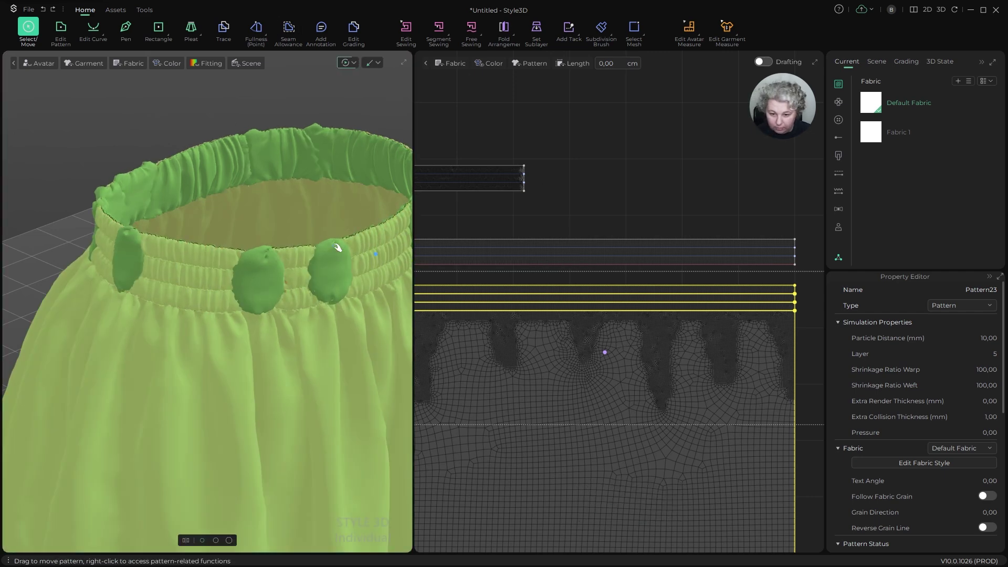
alt+drag(194, 208, 241, 214)
alt+right_drag(219, 223, 281, 243)
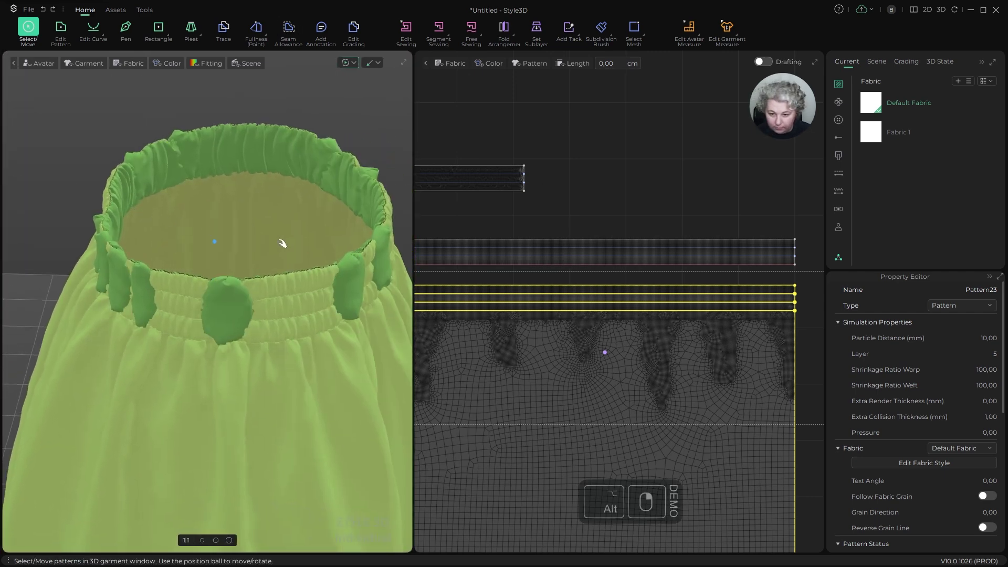
key(space)
Step: Turn on subdivision for the short elastic strip's long upper edge with a 2 mm interval and 45 mm height
key(a)
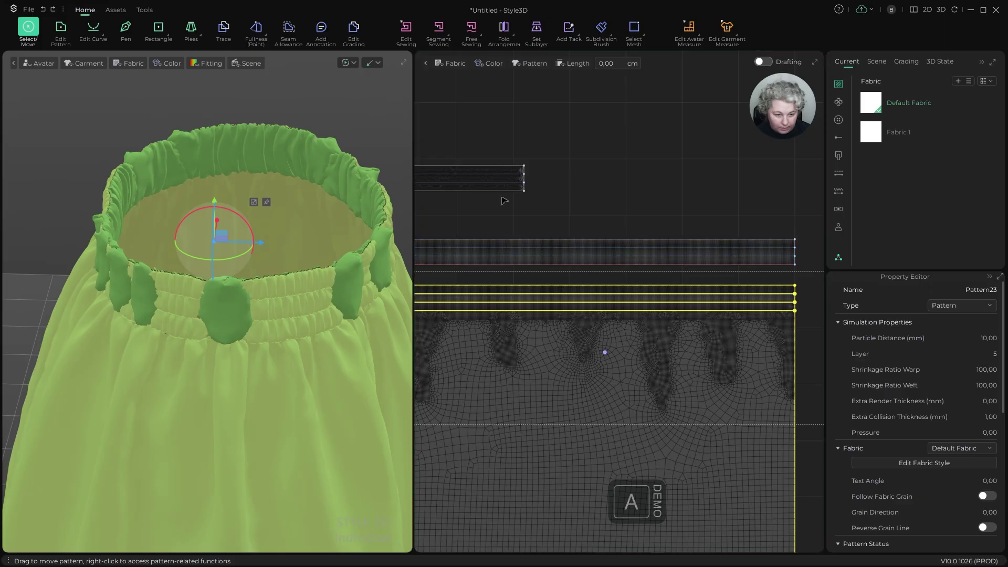
click(499, 164)
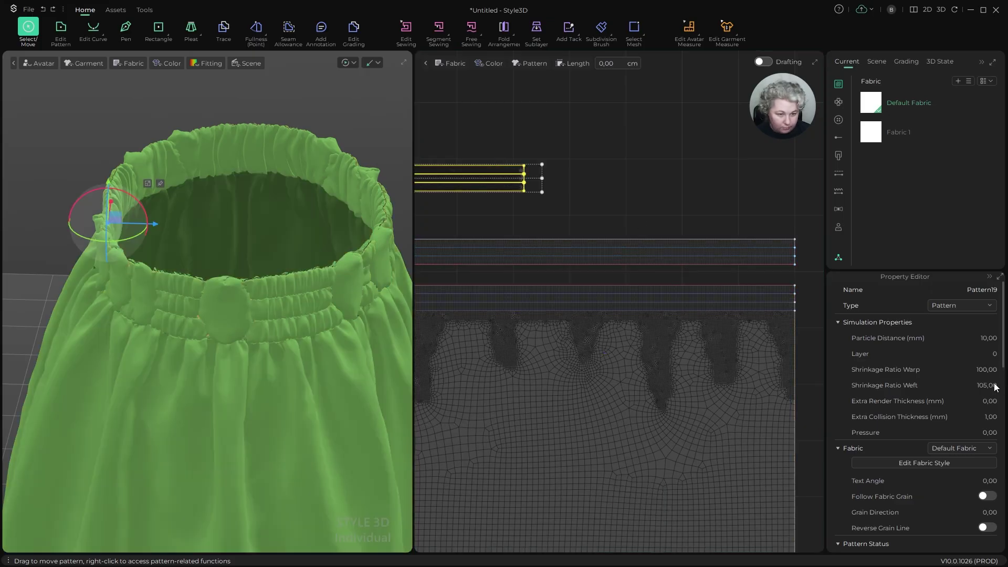
click(672, 162)
scroll(614, 168, down, 5)
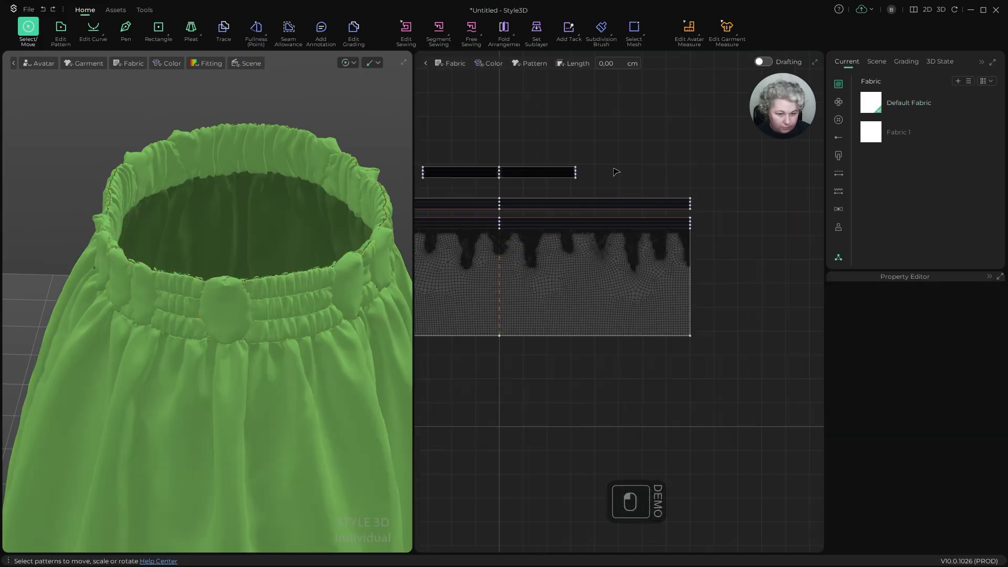
scroll(531, 167, up, 8)
key(z)
scroll(651, 127, up, 5)
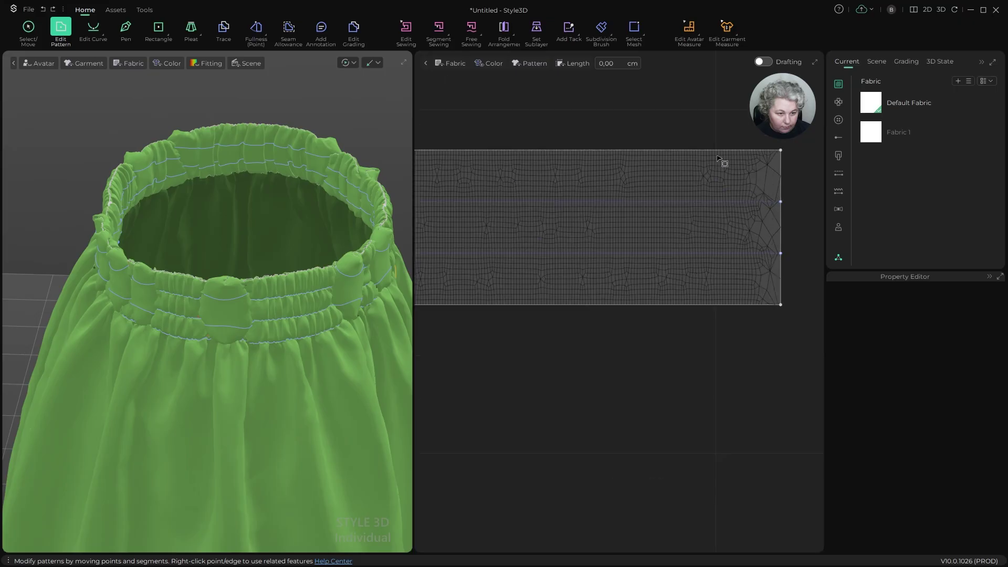
click(722, 151)
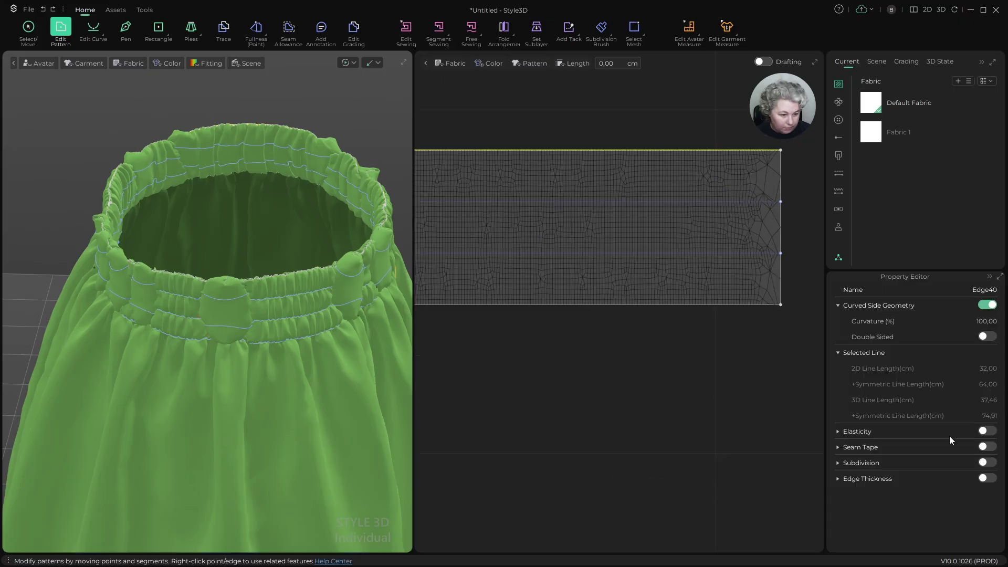
click(987, 462)
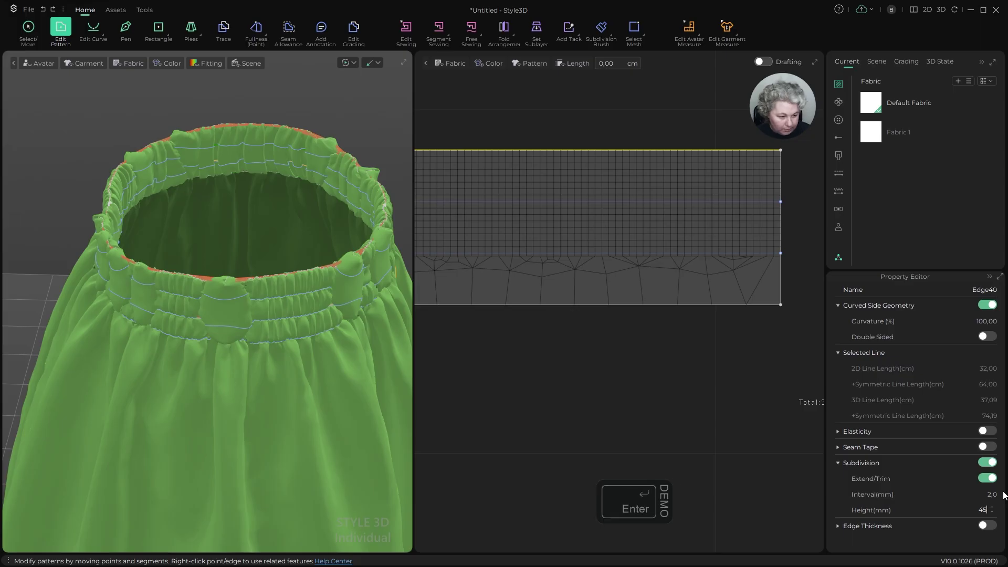
Step: Simulate the skirt briefly with the short elastic strip's subdivided mesh and check the waistband
key(space)
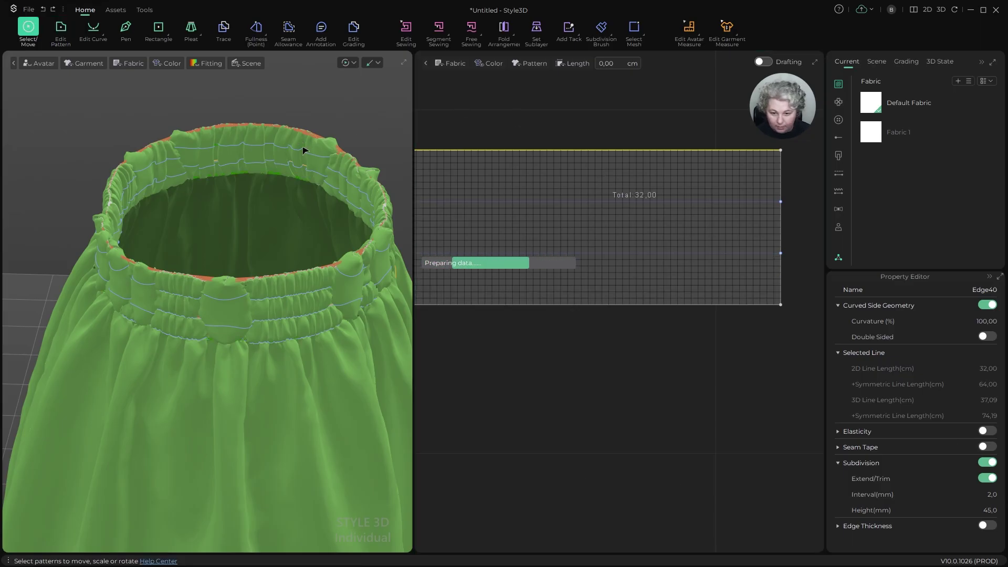
key(space)
scroll(310, 197, down, 5)
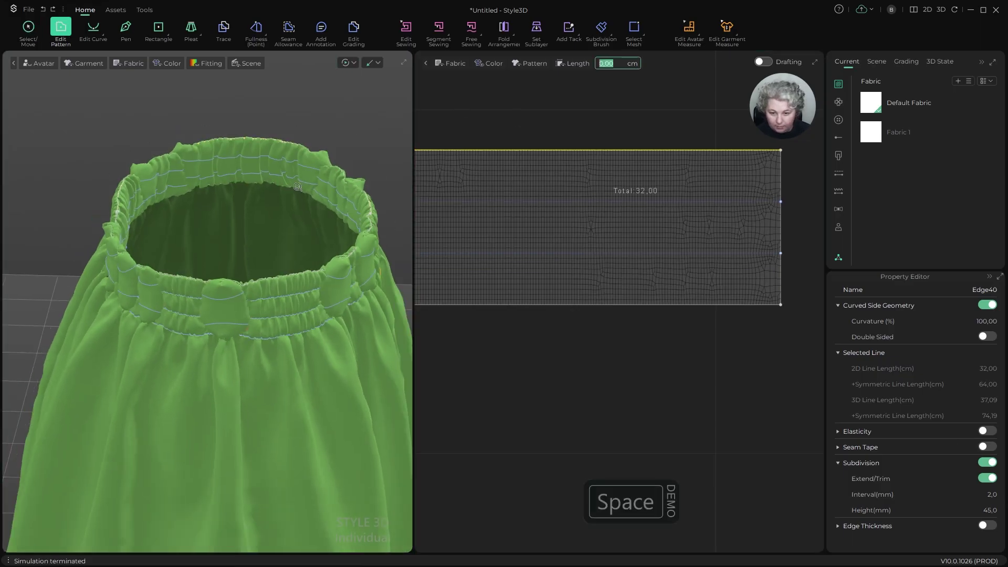
alt+drag(317, 205, 181, 197)
key(a)
scroll(573, 199, down, 5)
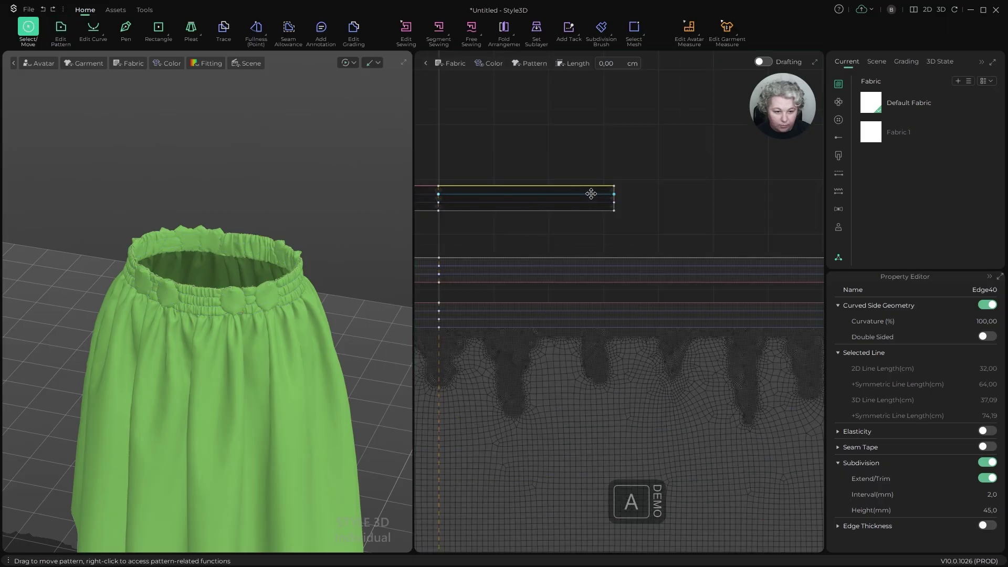
Step: Segment-sew the long inner strip's internal lines to the matching internal lines of the skirt's waistband section
scroll(579, 205, down, 5)
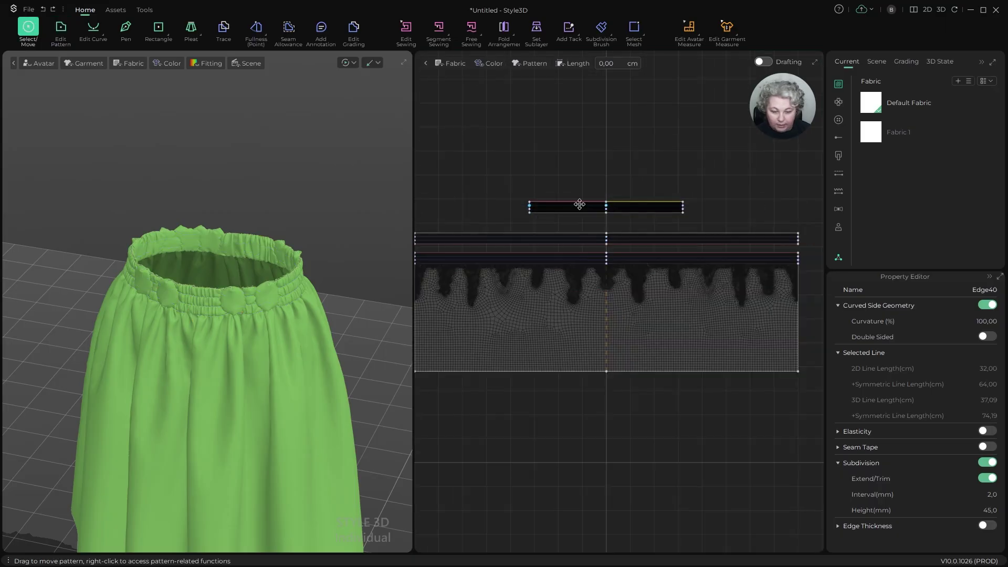
scroll(713, 256, up, 12)
scroll(587, 214, down, 8)
scroll(503, 195, up, 3)
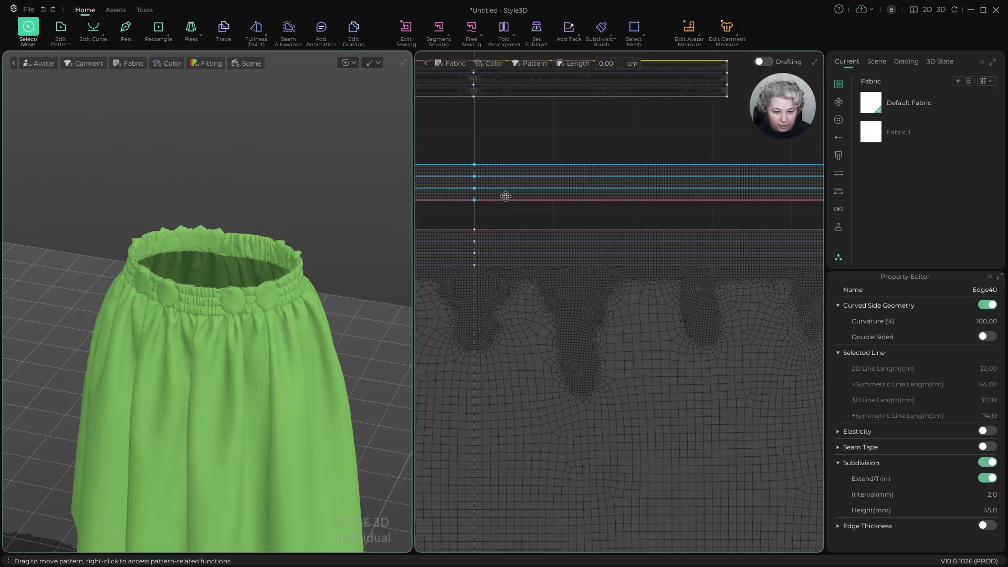
key(n)
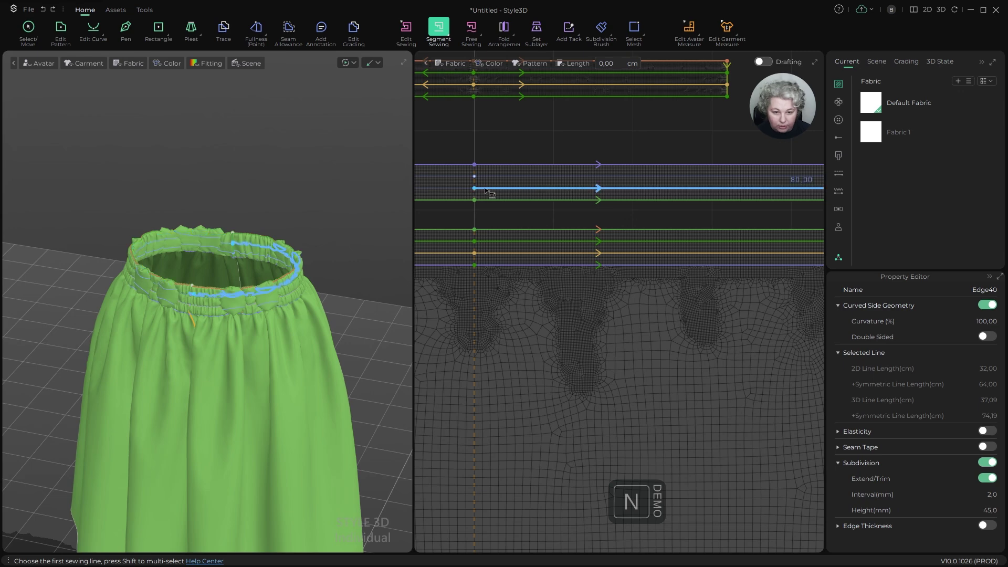
click(482, 188)
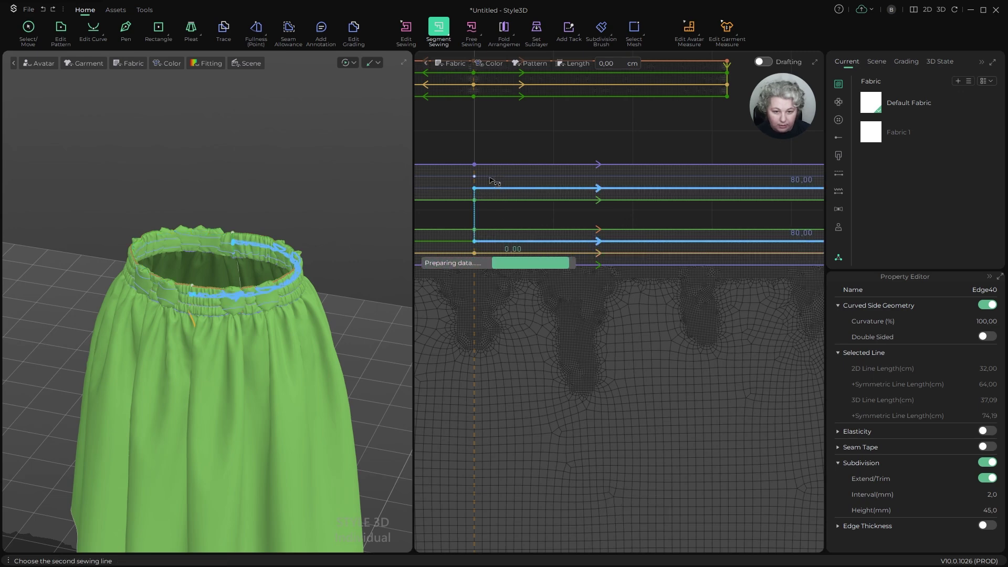
click(527, 213)
Step: Shift the long inner strip sideways in the 2D layout and check its sublayer links to the short strip and skirt
key(a)
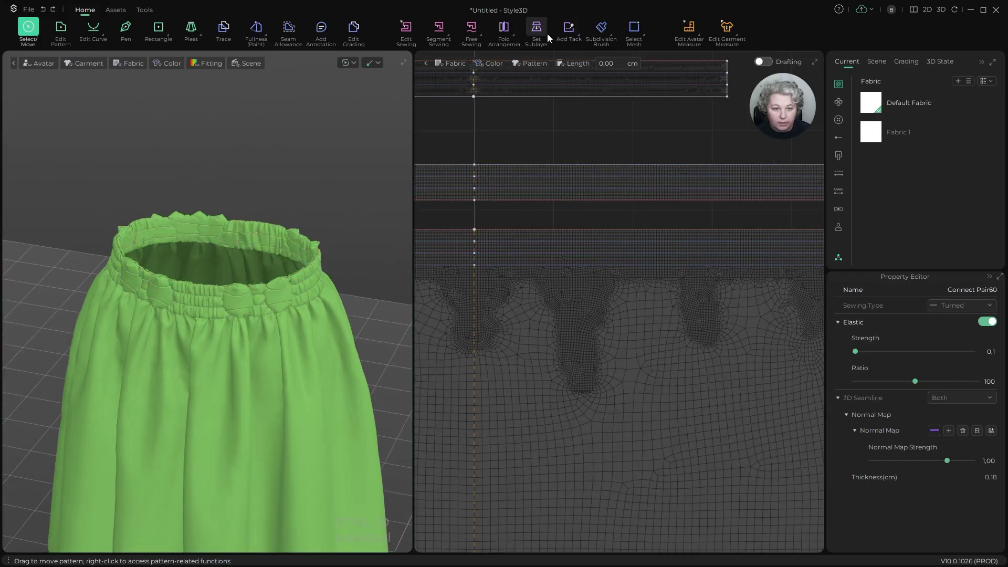
click(541, 32)
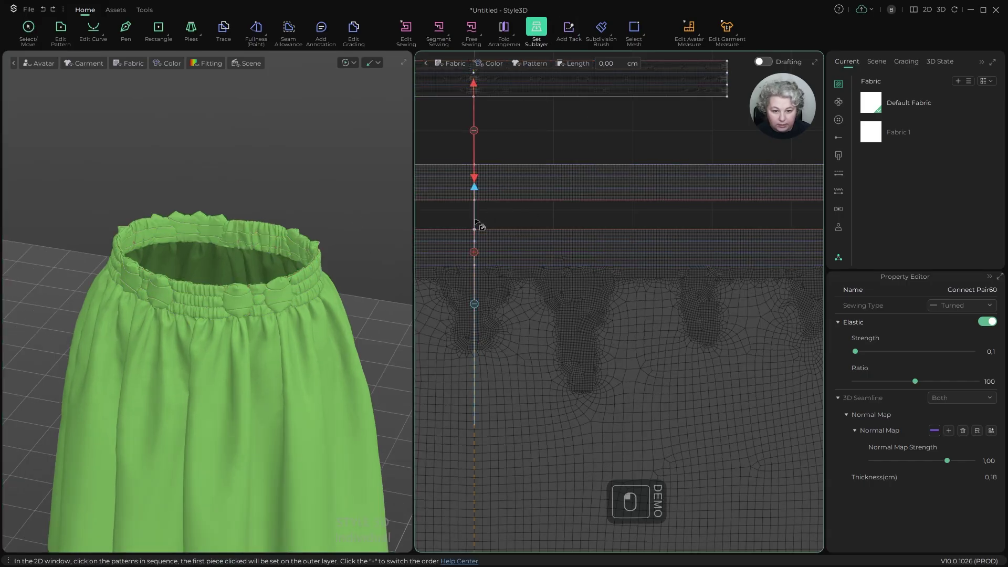
key(a)
click(538, 166)
click(536, 29)
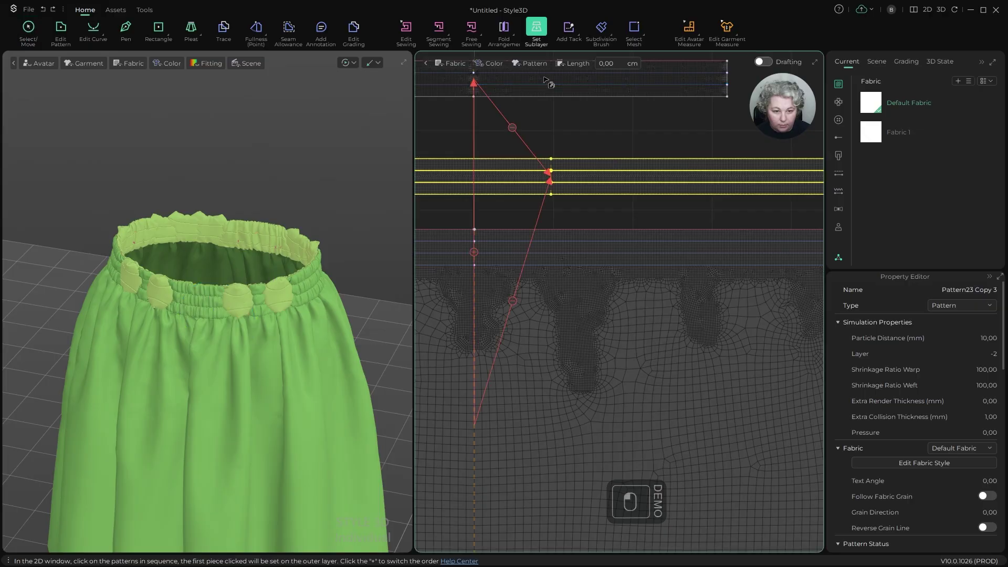
click(522, 301)
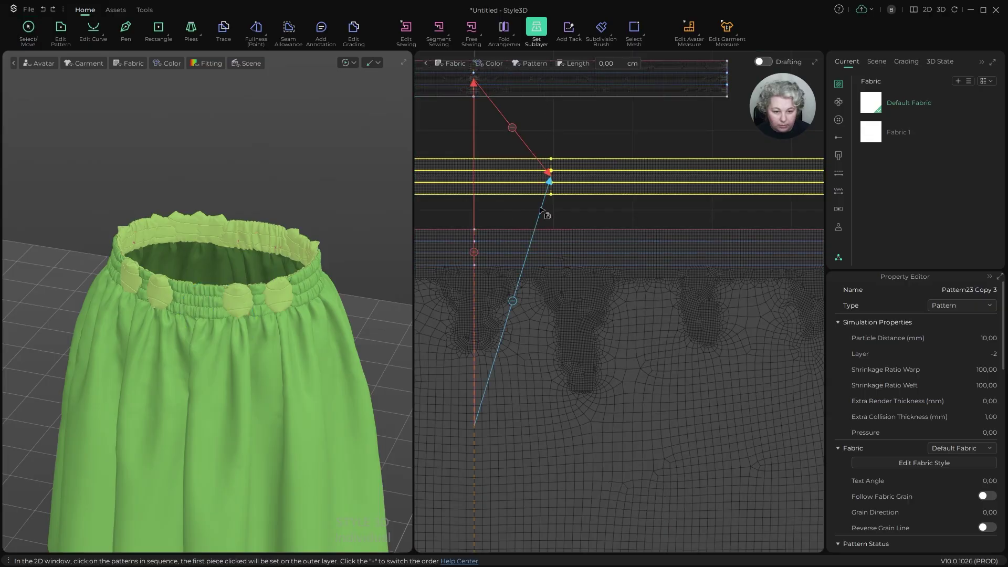
Step: Simulate the skirt with the sewn internal lines and inspect the waistband bulges from several sides
scroll(326, 214, up, 4)
alt+right_drag(350, 139, 296, 155)
key(space)
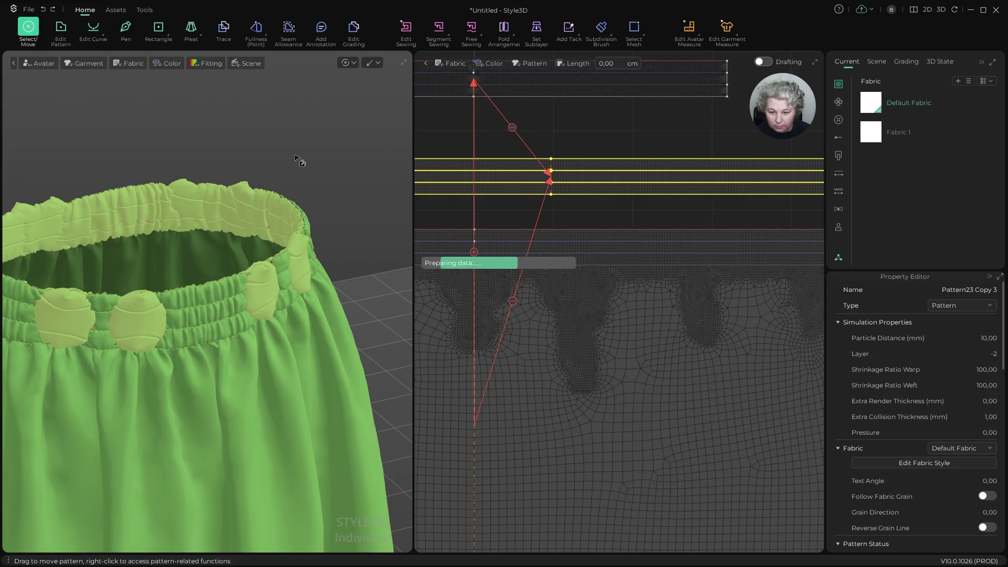
scroll(333, 209, down, 2)
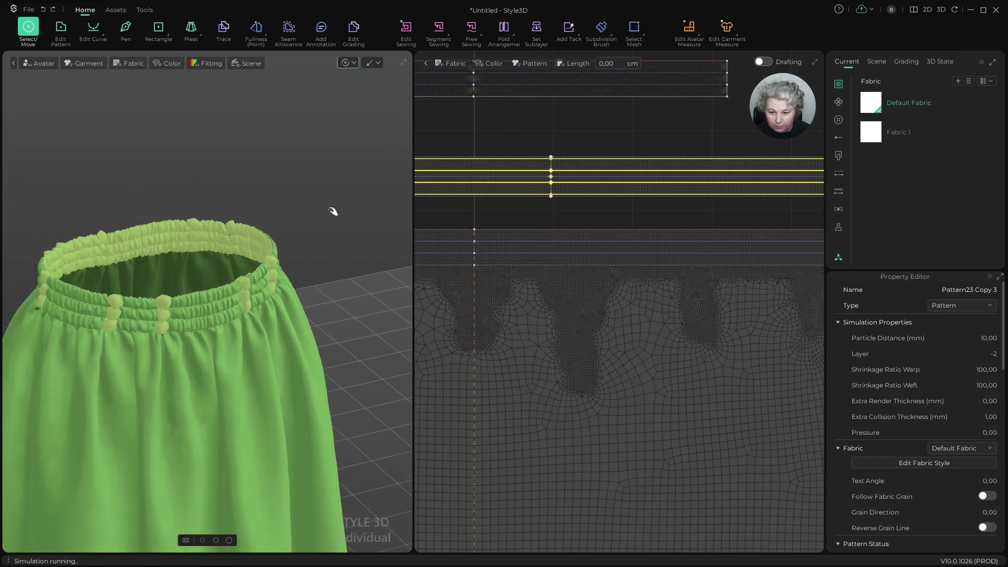
alt+right_drag(332, 209, 169, 243)
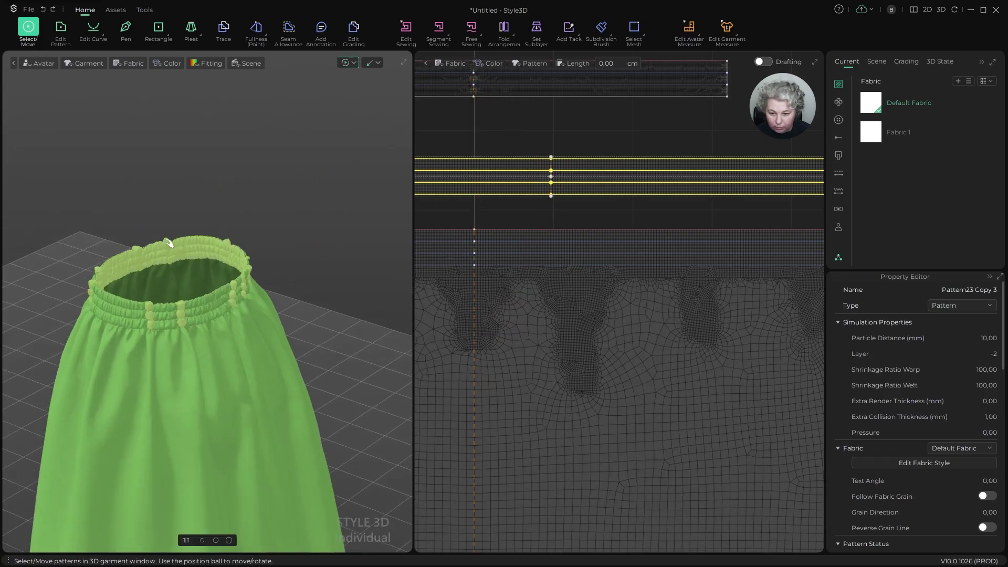
scroll(278, 297, up, 3)
scroll(278, 296, up, 2)
alt+right_drag(283, 272, 318, 277)
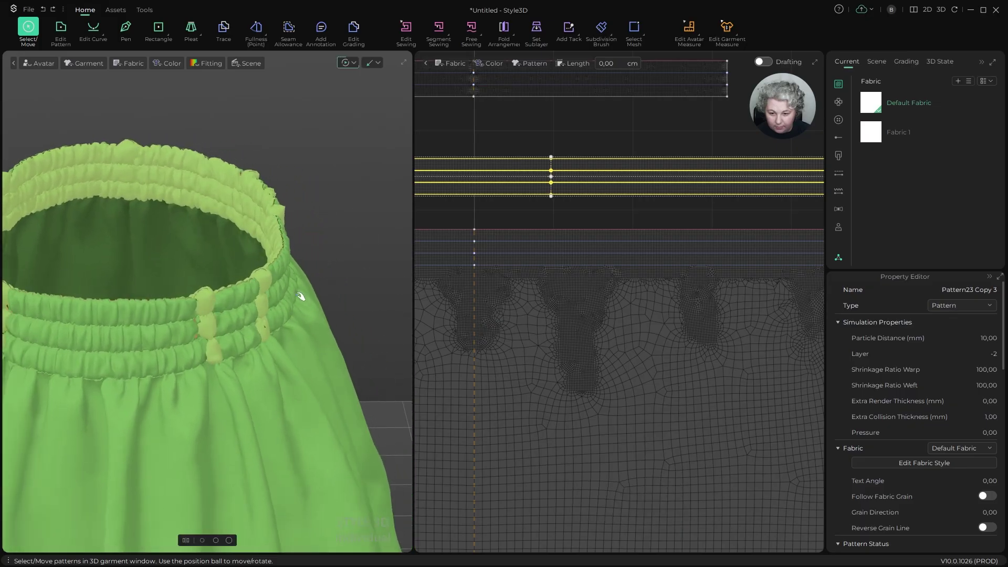
Step: Set the long inner strip's weft shrinkage ratio to 80 and simulate the skirt briefly
click(243, 183)
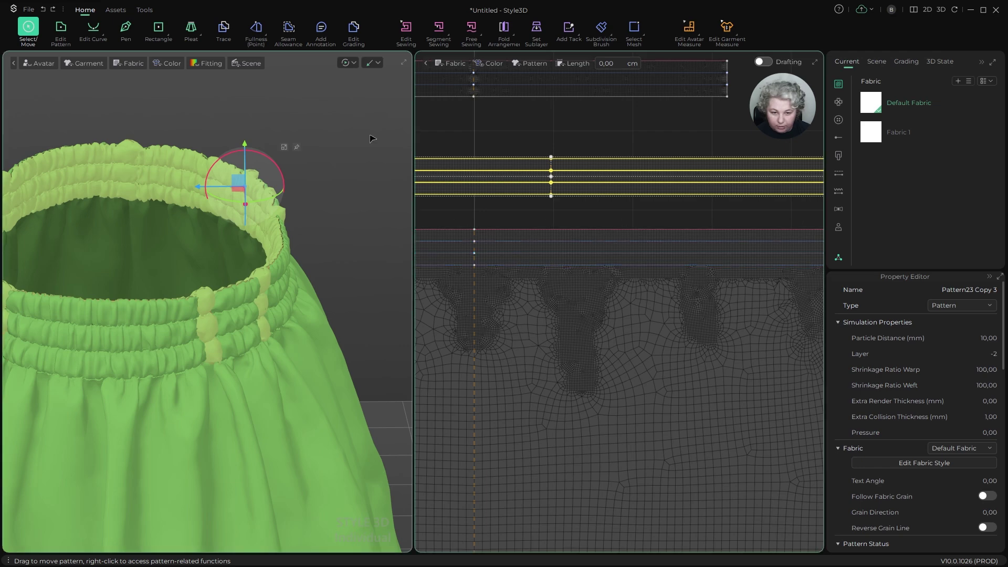
click(347, 127)
click(510, 161)
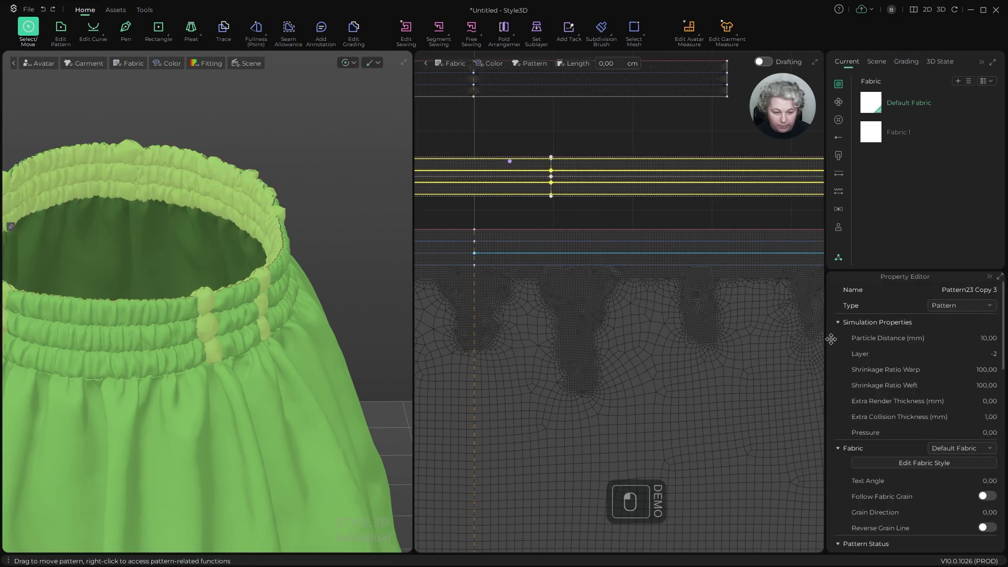
click(982, 386)
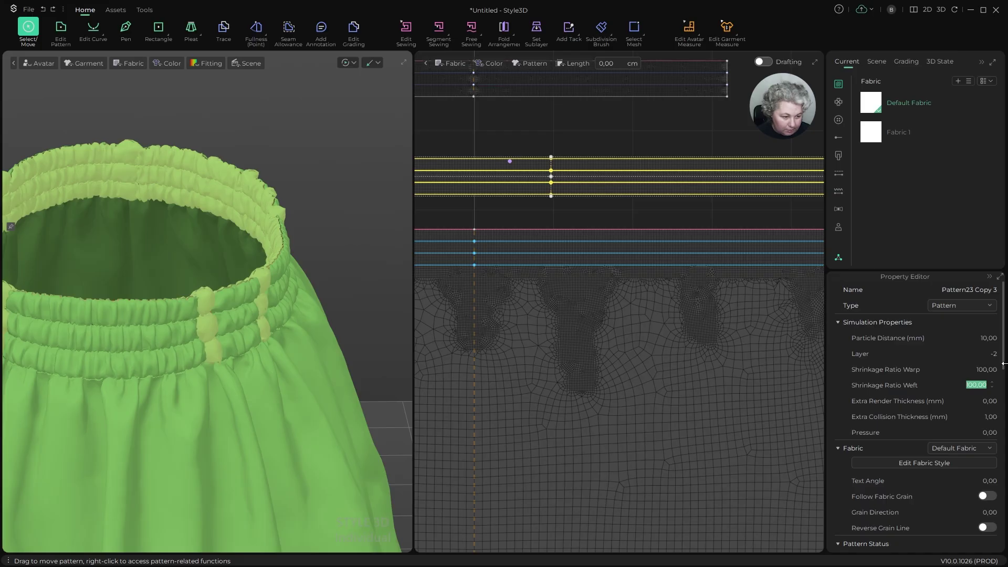
text(80)
key(space)
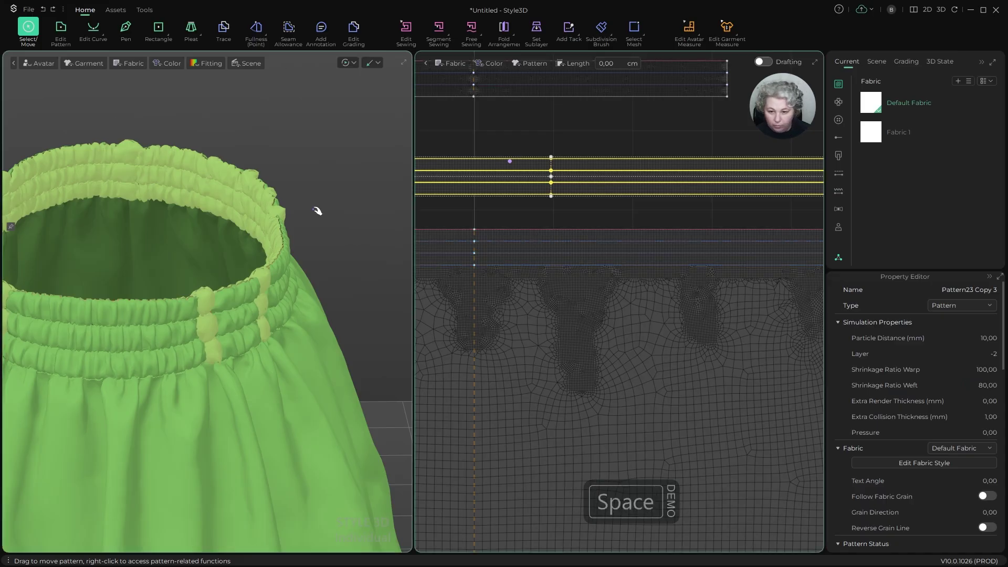
key(space)
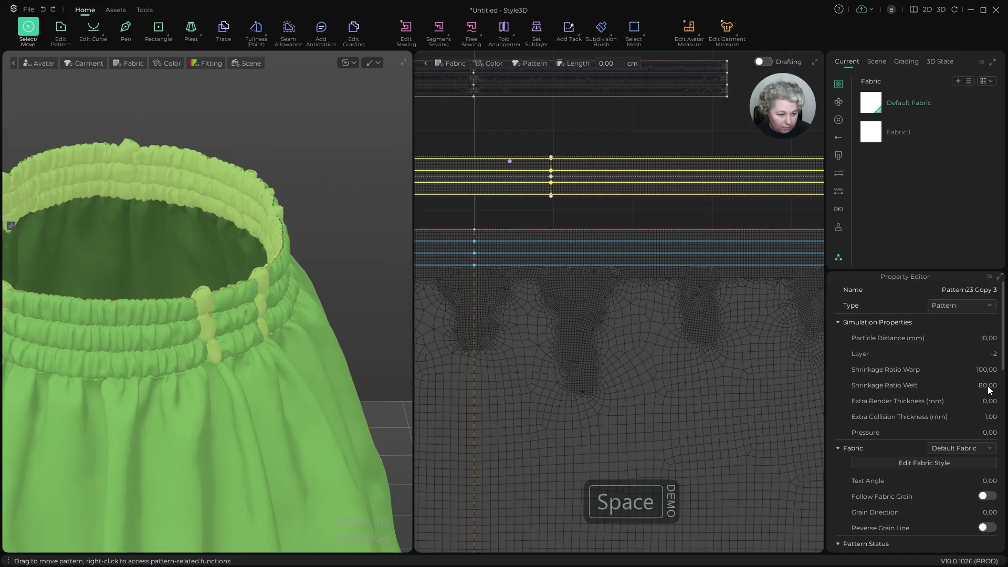
Step: Reduce the long inner strip's weft shrinkage ratio to 50 and simulate again
click(991, 386)
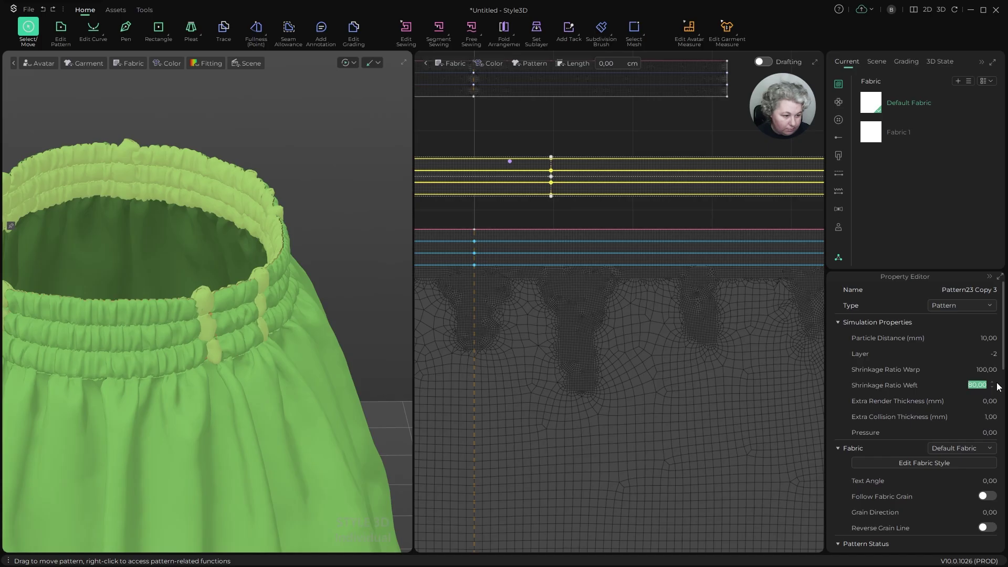
text(50)
key(space)
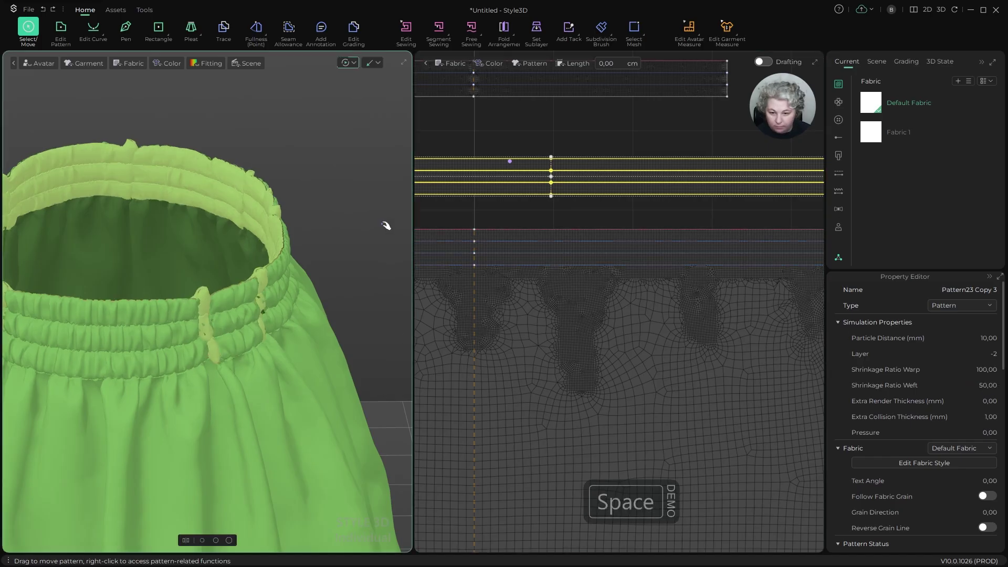
key(space)
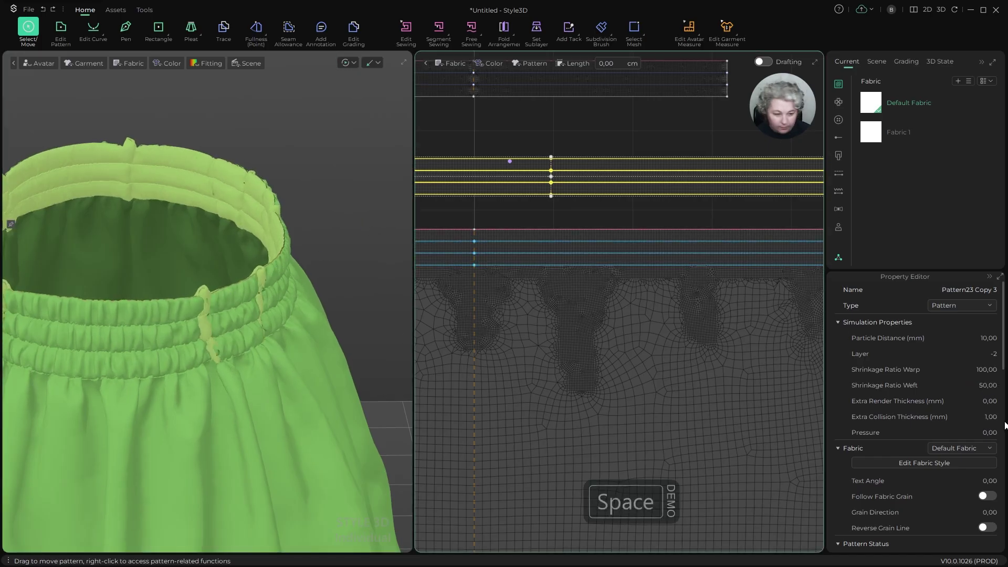
Step: Lower the long inner strip's weft shrinkage ratio to 30 and run the simulation
click(991, 386)
text(30)
key(Return)
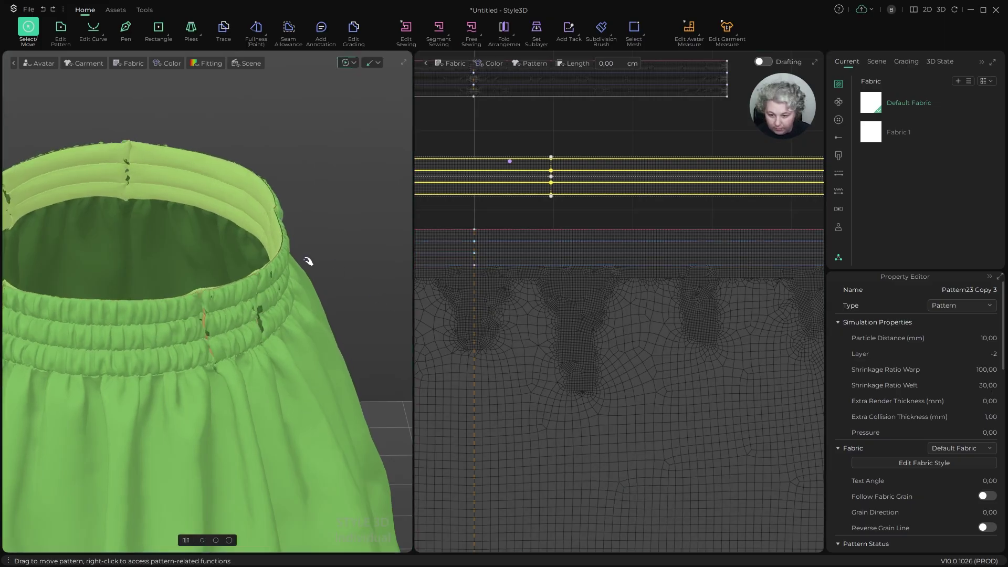
alt+right_drag(308, 259, 272, 261)
alt+middle_drag(288, 245, 360, 240)
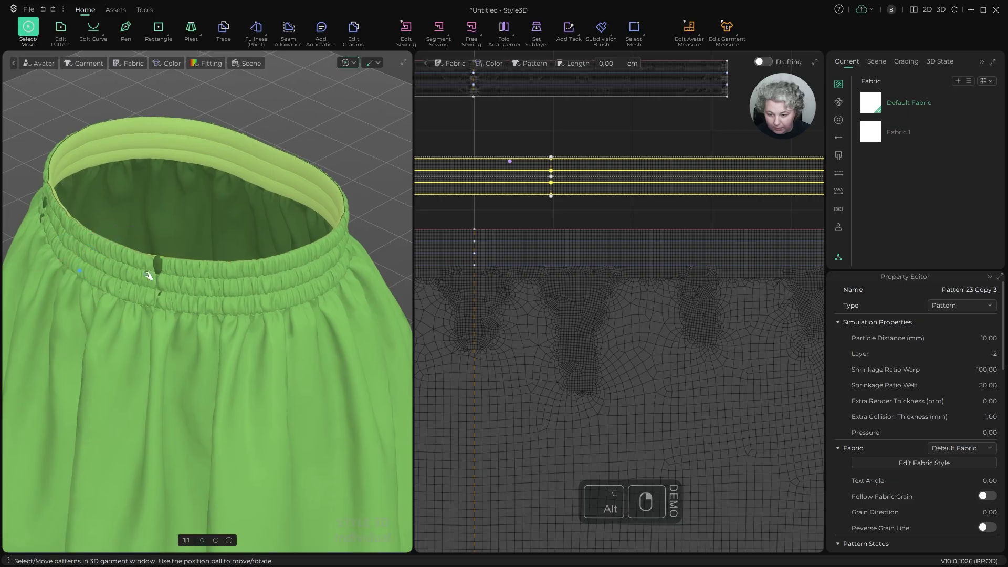
Step: Tug the waistband fabric at the remaining poke-through spot during simulation, stop simulating and clear the selection
alt+drag(124, 275, 167, 287)
alt+drag(198, 227, 119, 272)
scroll(140, 316, up, 5)
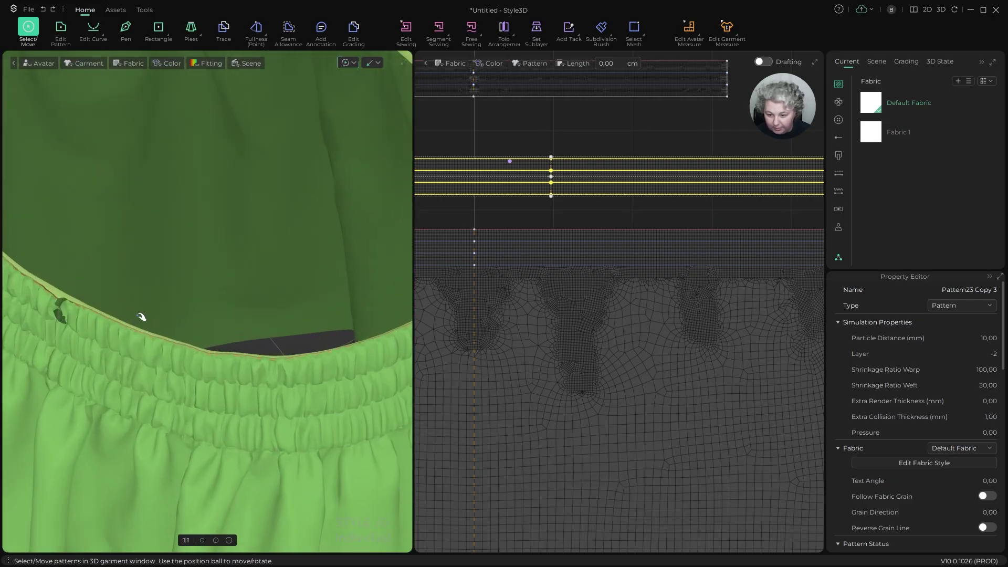
alt+right_drag(67, 319, 175, 324)
click(173, 307)
scroll(184, 315, down, 5)
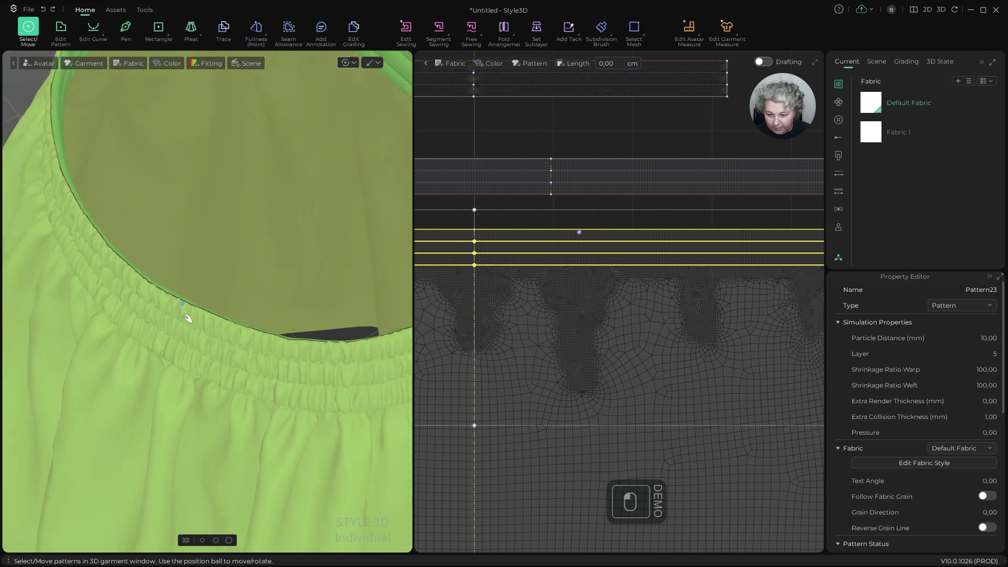
key(space)
alt+drag(184, 314, 224, 282)
key(a)
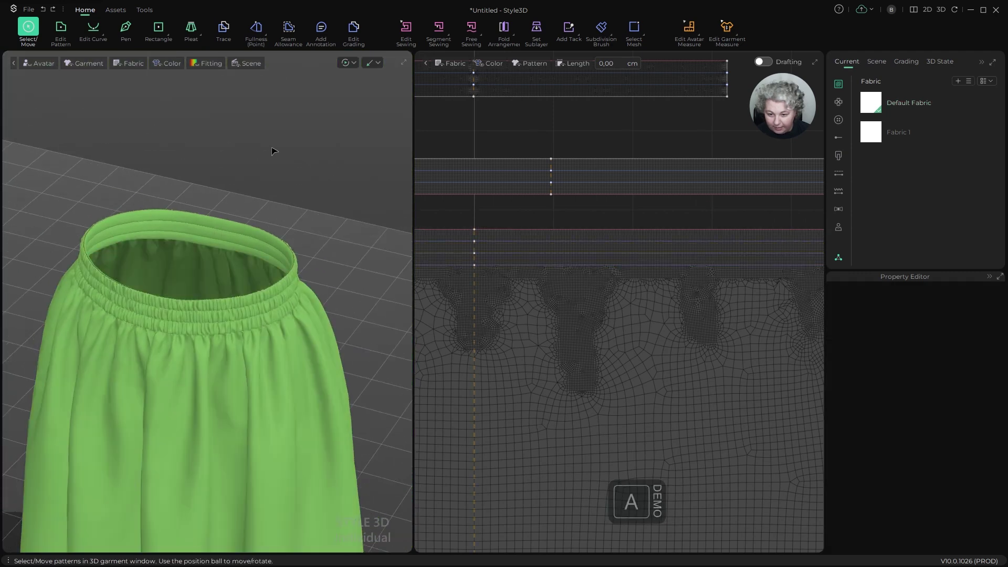
Step: Select the long inner waistband strip together with the main skirt pattern and set their simulation layer to 0
scroll(278, 161, up, 4)
alt+drag(284, 166, 259, 178)
alt+drag(288, 225, 289, 247)
click(262, 150)
scroll(292, 233, down, 3)
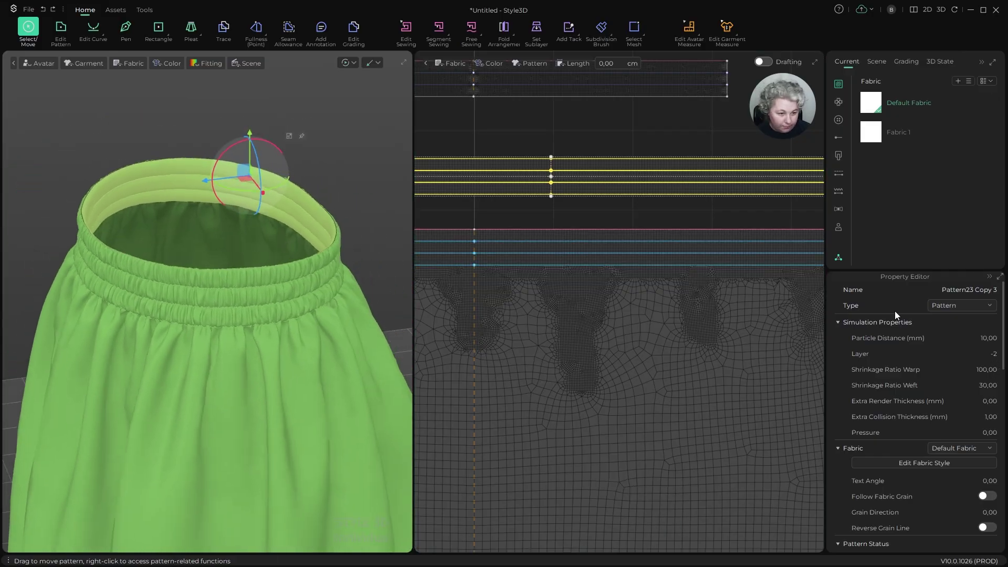
click(581, 159)
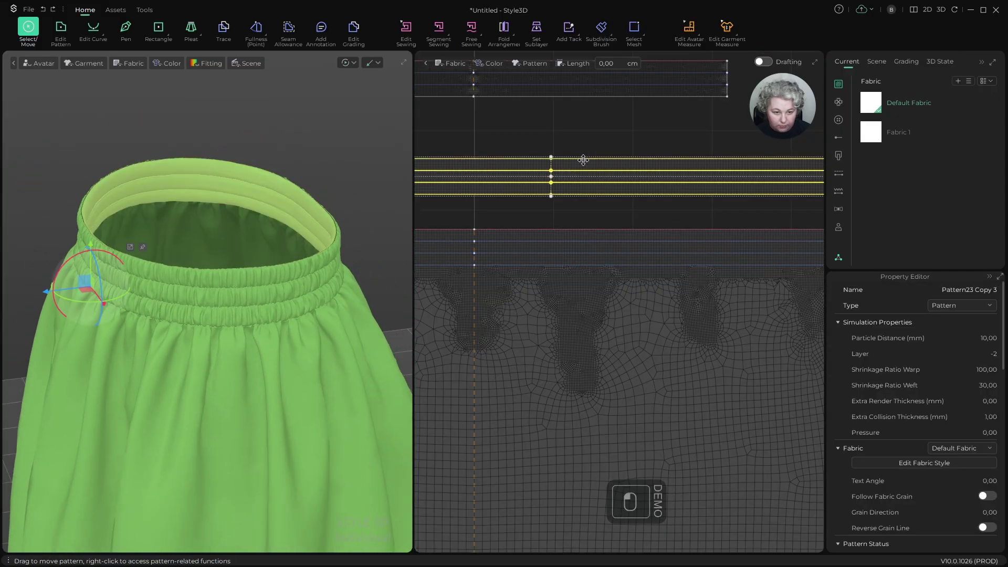
shift+click(596, 312)
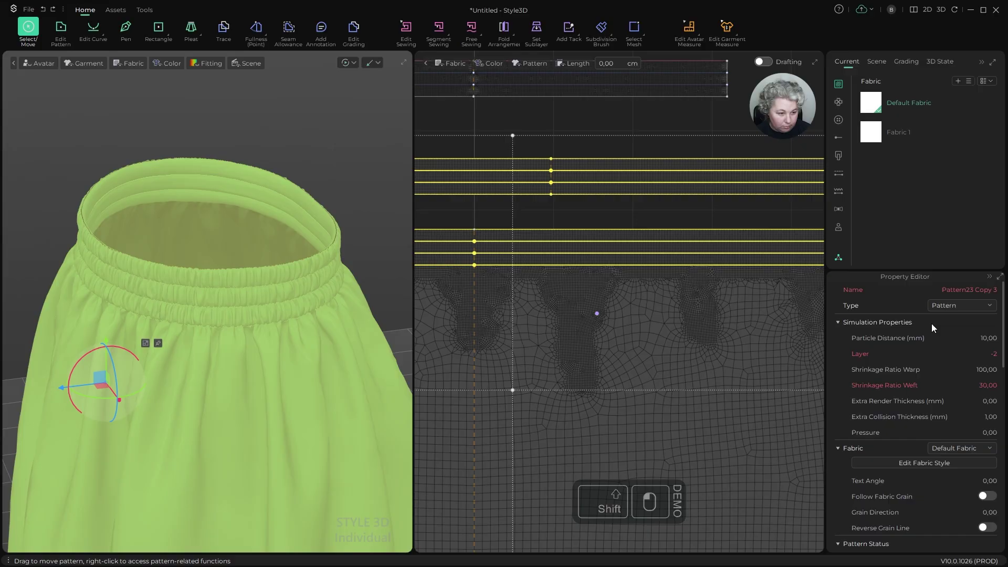
click(992, 355)
text(0)
key(Return)
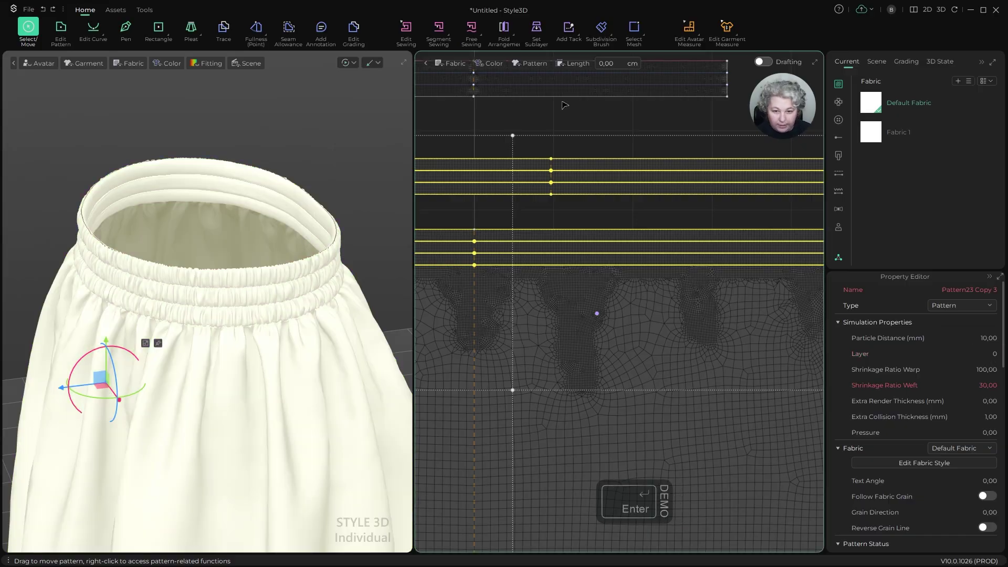
Step: Clear the selection and simulate the skirt briefly with the reset layers
click(565, 105)
key(space)
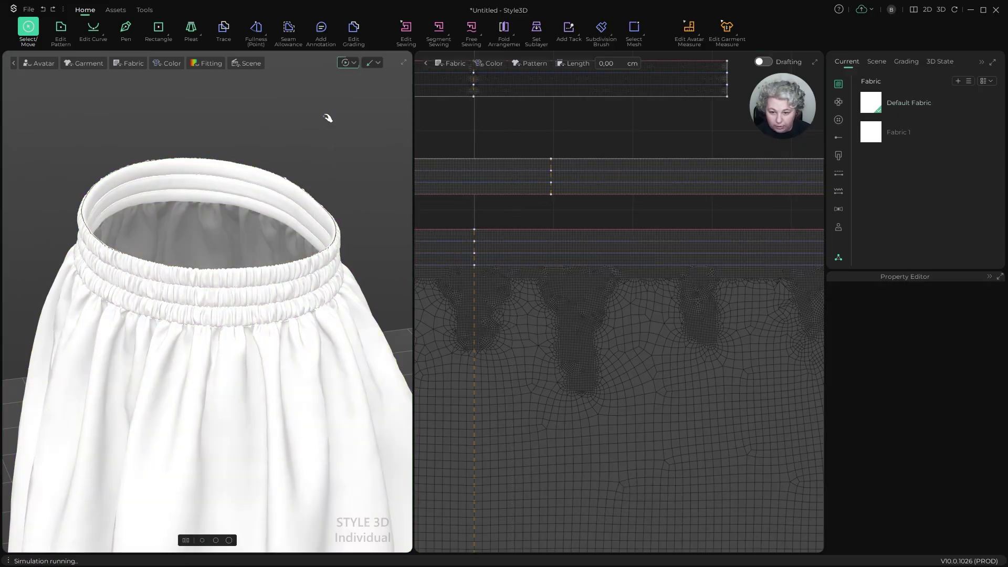
key(space)
key(a)
Step: Deactivate the elastic strip Pattern19, check the waistband's interior, and reactivate the strip
click(577, 93)
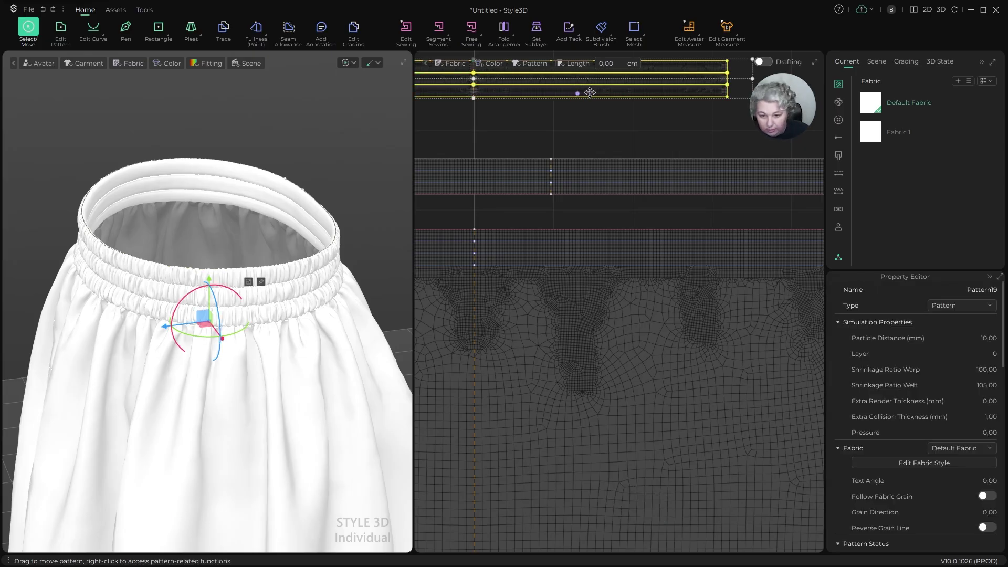
key(ctrl+j)
click(279, 207)
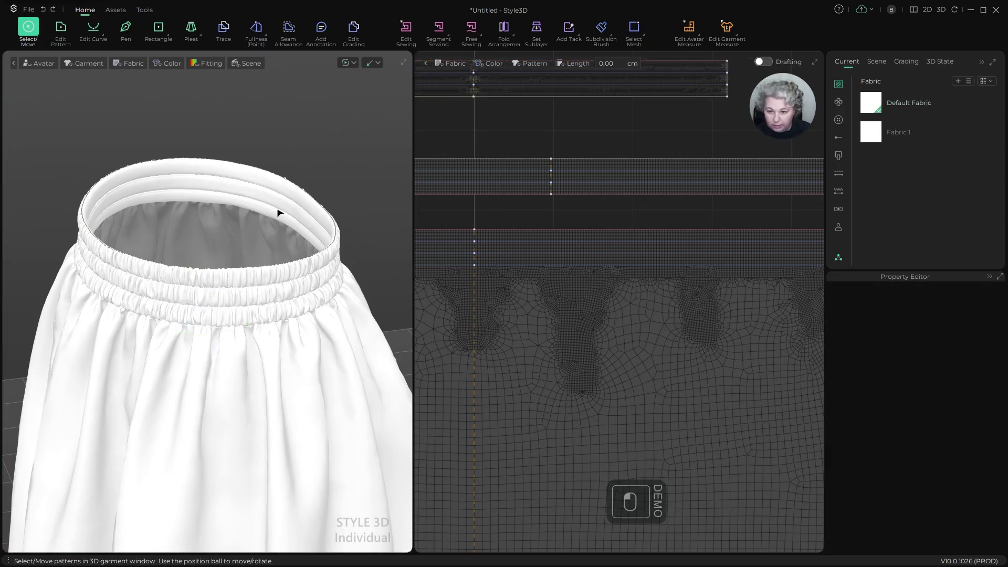
click(311, 136)
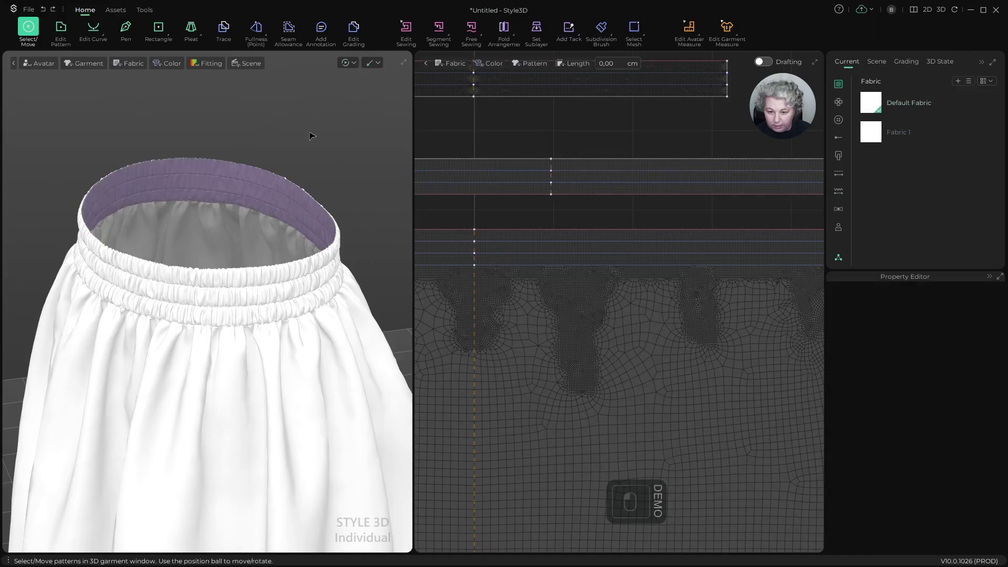
click(249, 177)
right_drag(292, 135, 262, 137)
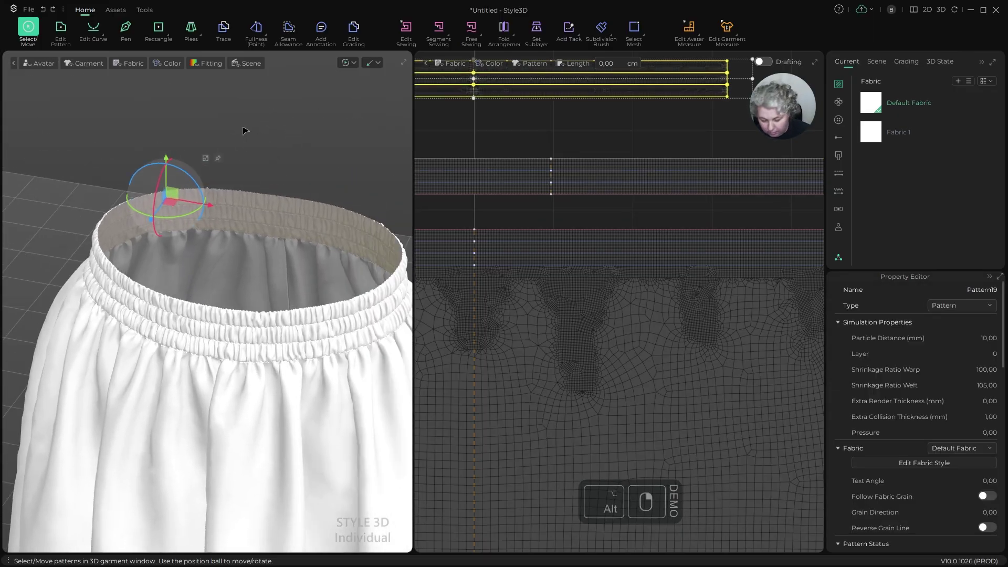
key(ctrl+j)
Step: Assign Fabric 1 to the elastic strip Pattern19 and simulate the garment briefly
click(892, 131)
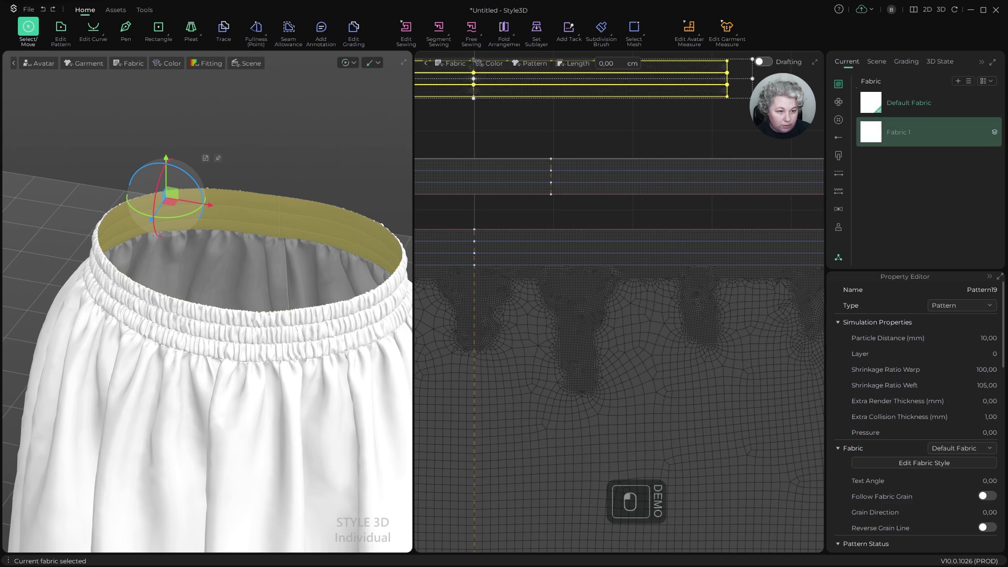
drag(664, 81, 664, 82)
key(space)
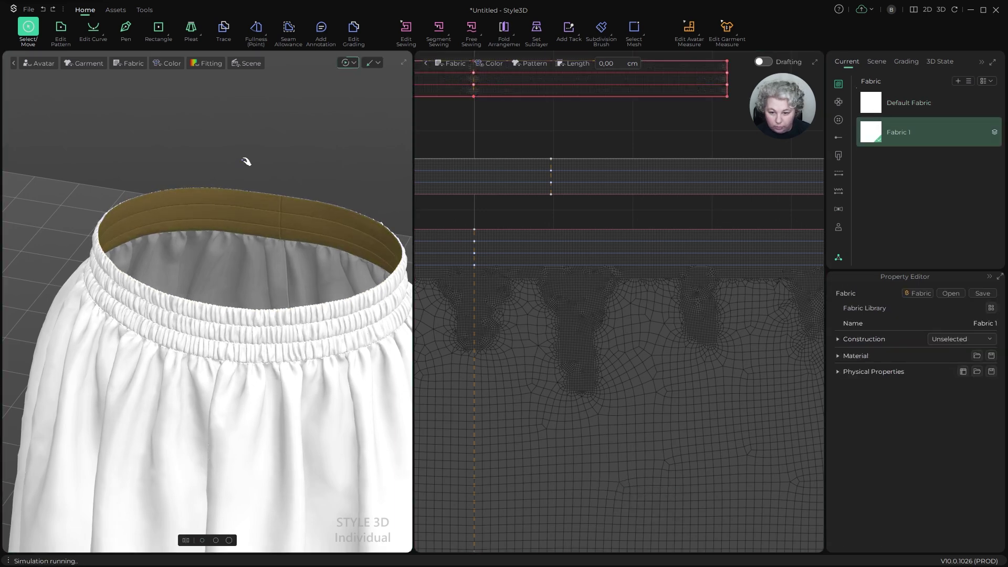
key(Escape)
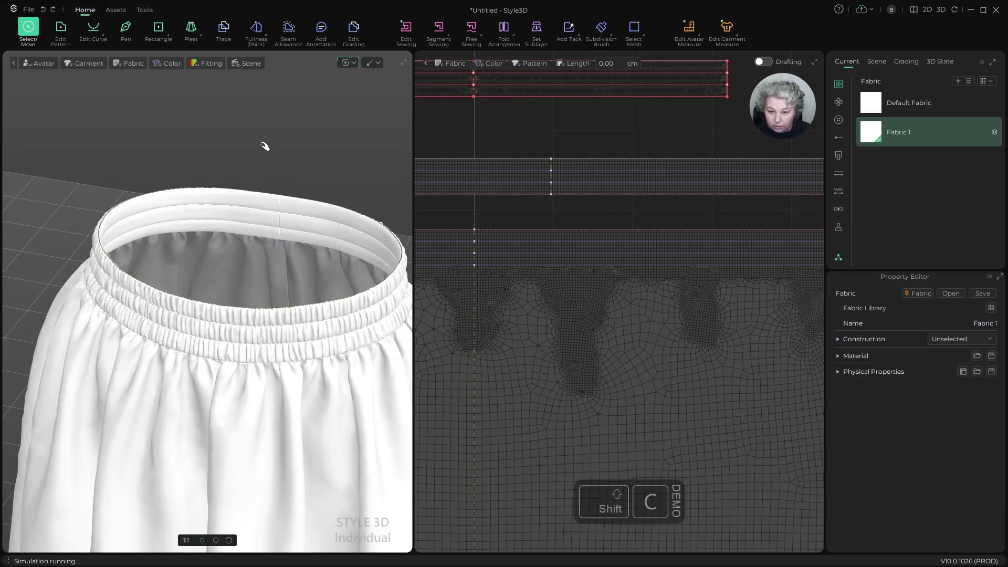
click(268, 148)
key(space)
key(a)
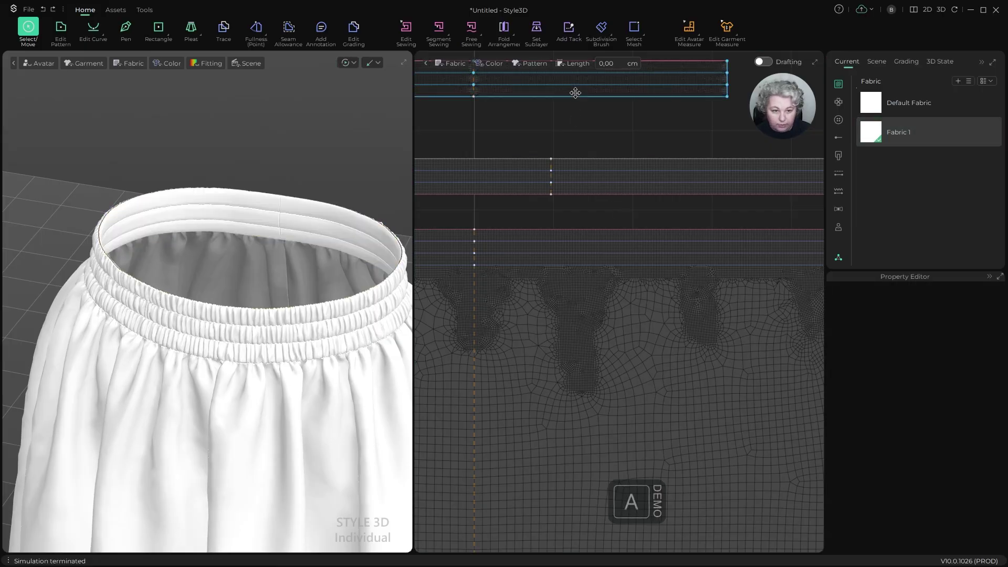
Step: Deactivate the elastic strip Pattern19 and temporarily hide the main skirt pattern to check the waistband layers
click(575, 90)
key(ctrl+j)
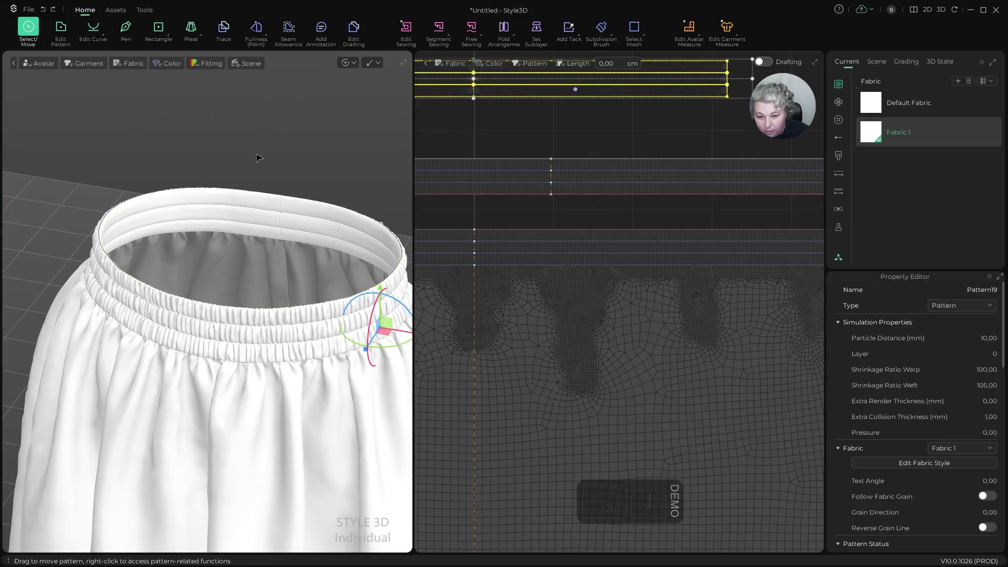
click(229, 190)
key(shift+q)
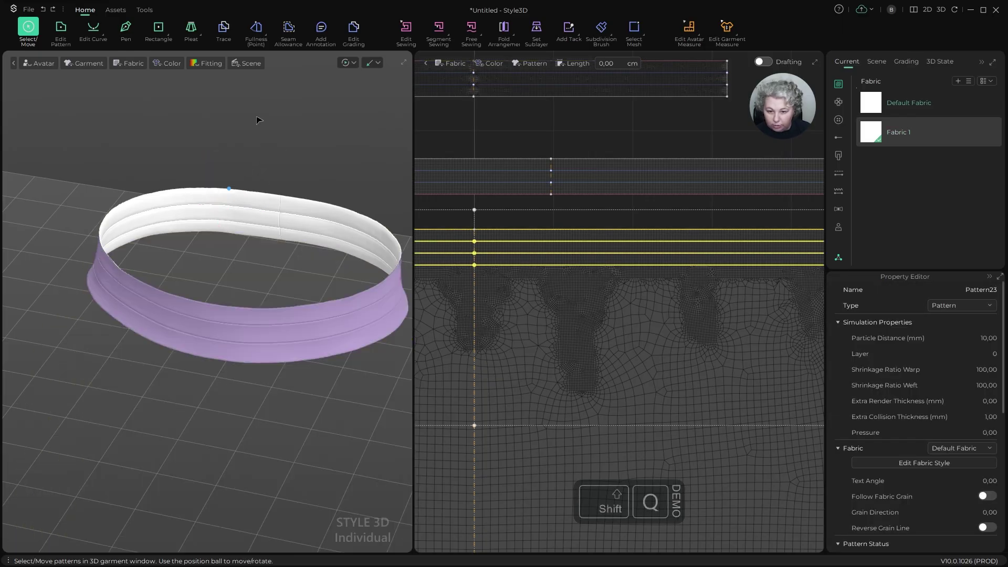
key(shift+q)
click(296, 111)
Step: Examine the waistband from several angles, selecting the long inner strip and the elastic strip to tell the layers apart
click(297, 199)
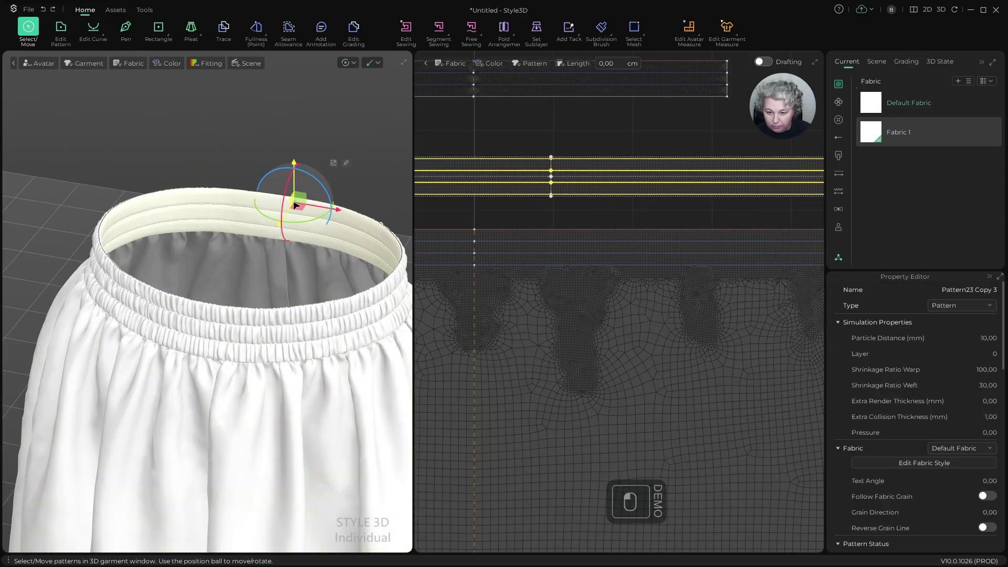
click(254, 128)
click(618, 104)
click(614, 92)
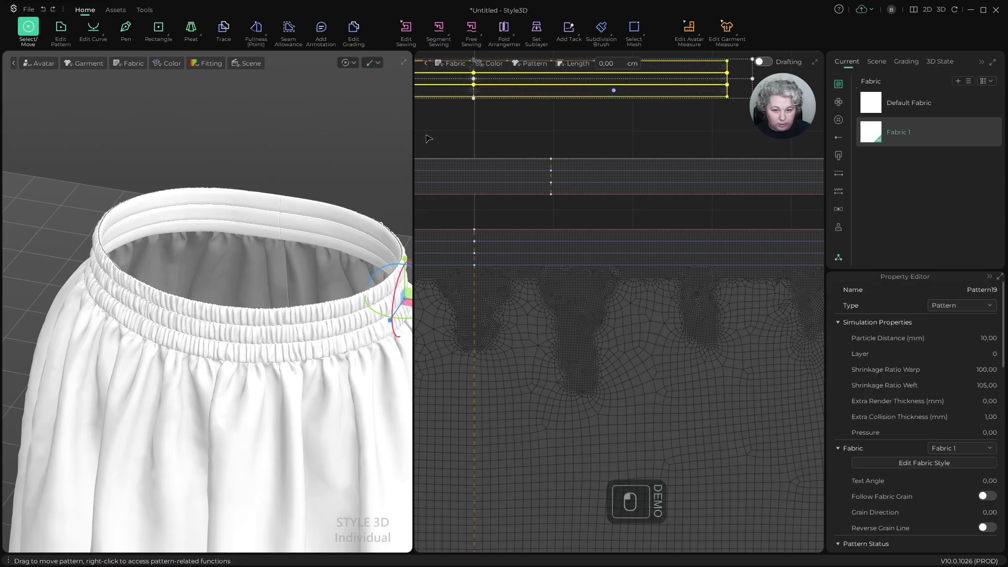
click(326, 146)
scroll(203, 177, down, 3)
scroll(203, 177, down, 2)
right_drag(197, 168, 268, 212)
click(261, 232)
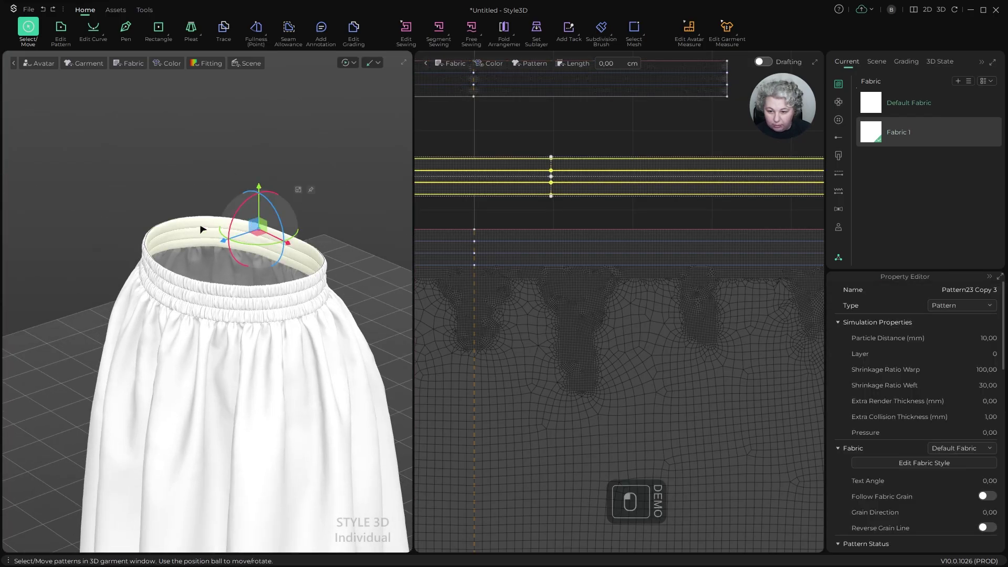
scroll(197, 166, up, 3)
alt+drag(204, 108, 208, 233)
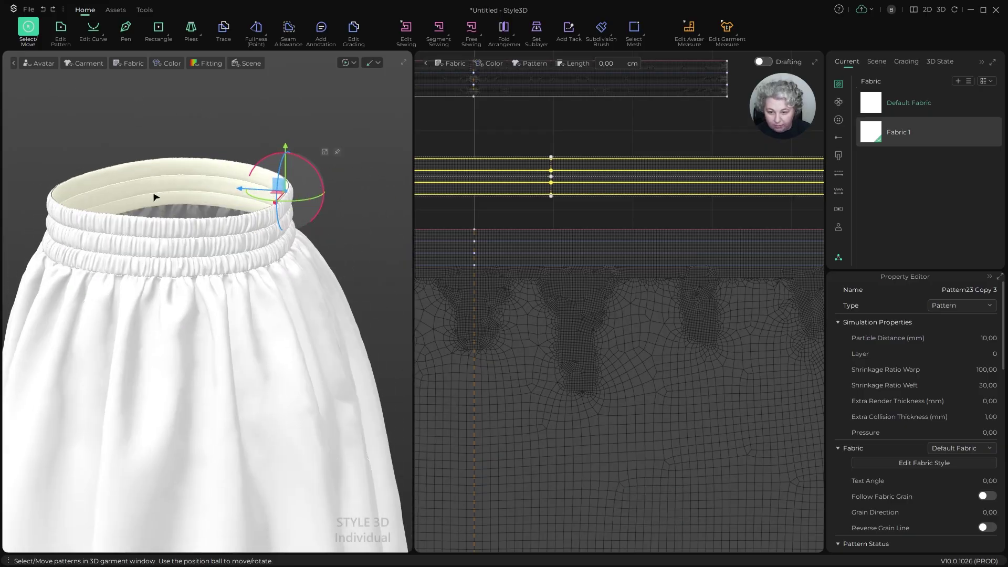
alt+drag(155, 197, 214, 182)
alt+drag(270, 250, 299, 250)
alt+right_drag(299, 250, 127, 271)
alt+drag(155, 222, 225, 269)
alt+drag(292, 284, 296, 148)
click(309, 123)
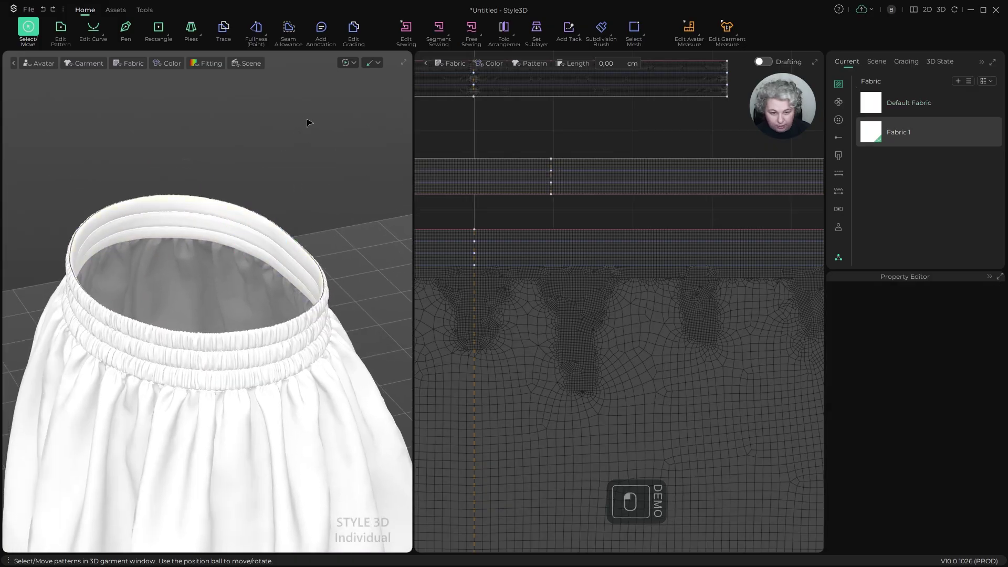
Step: Start the simulation and hide the deactivated elastic strip Pattern19 in the 3D view while it runs
click(263, 232)
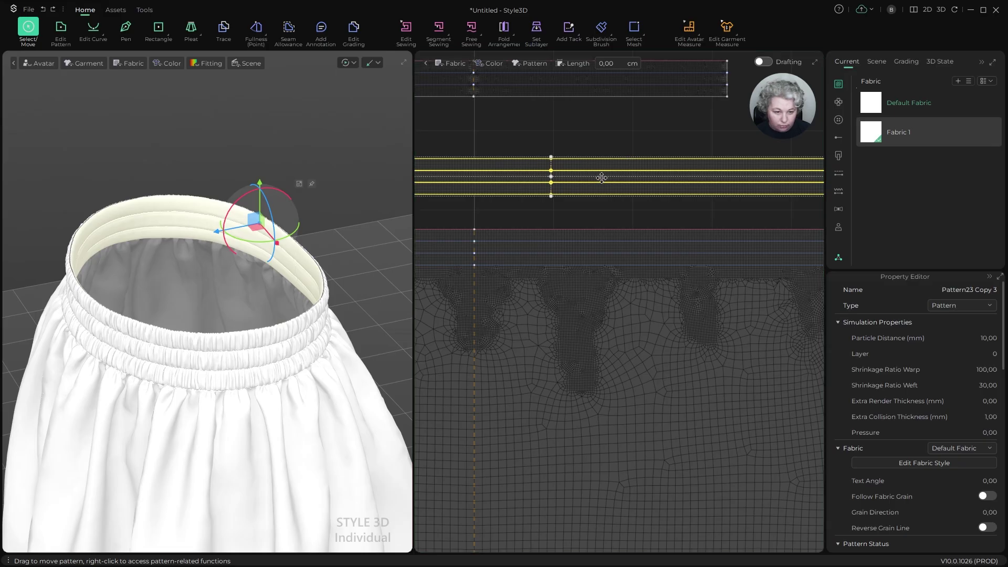
double_click(980, 385)
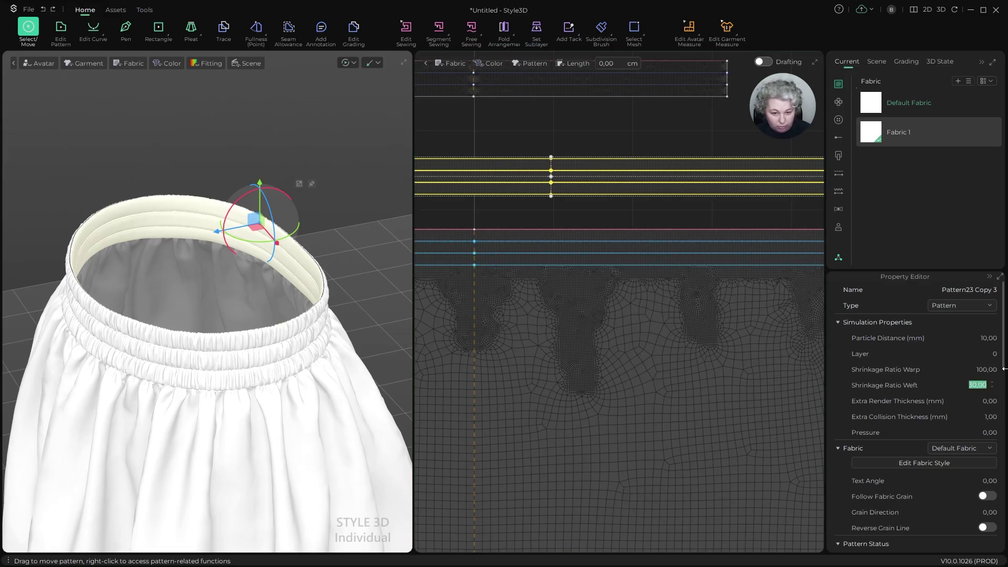
click(265, 142)
key(space)
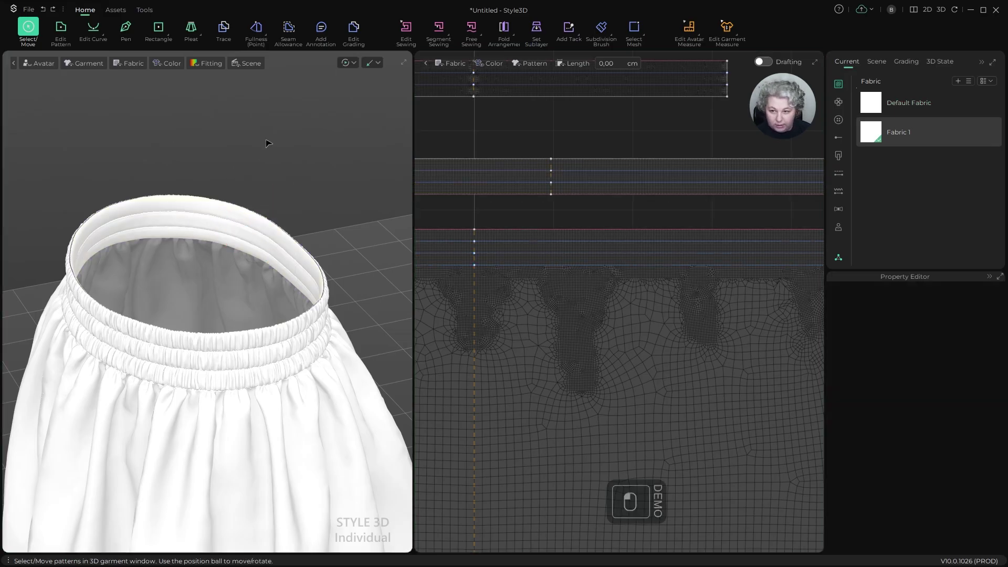
click(532, 159)
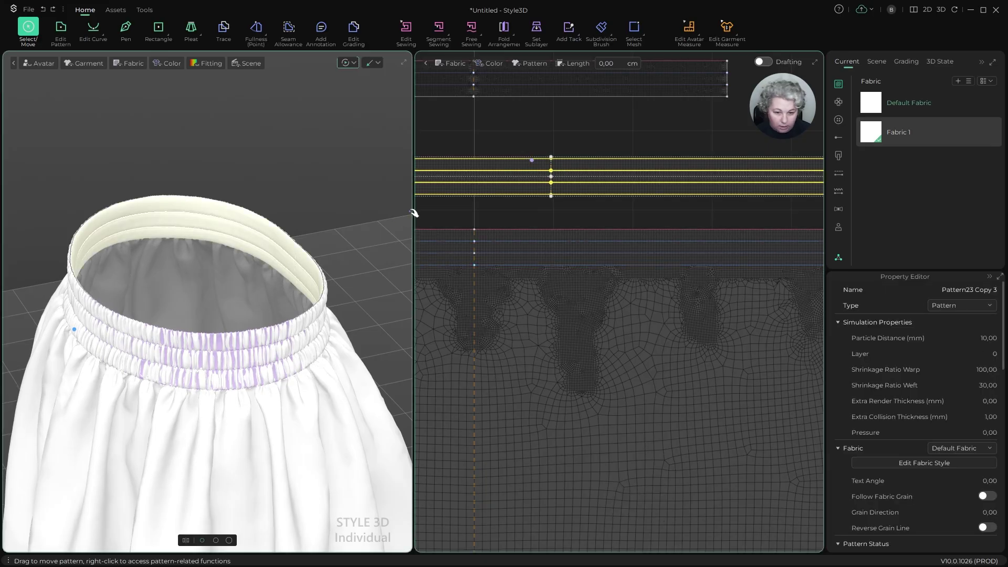
click(527, 92)
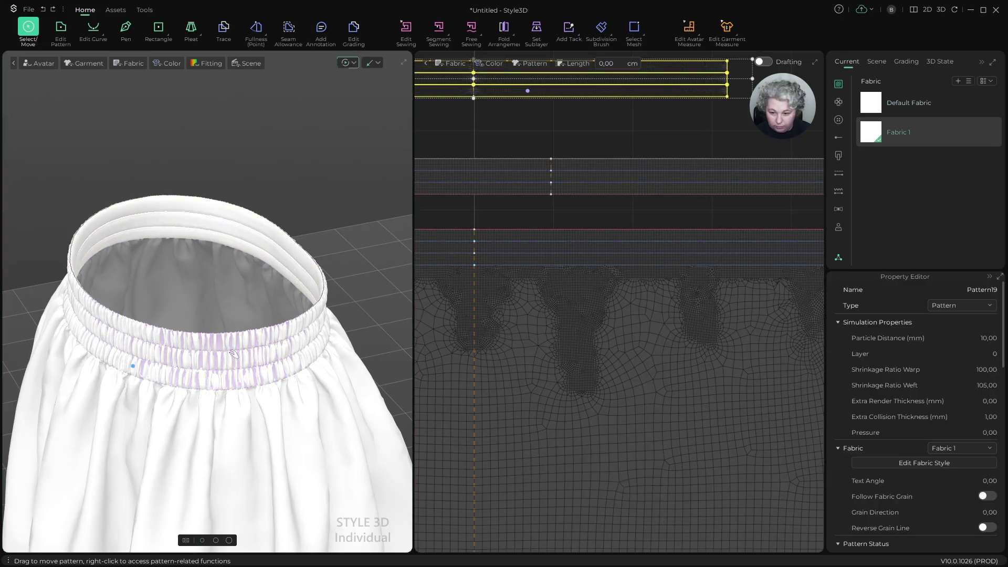
key(shift+q)
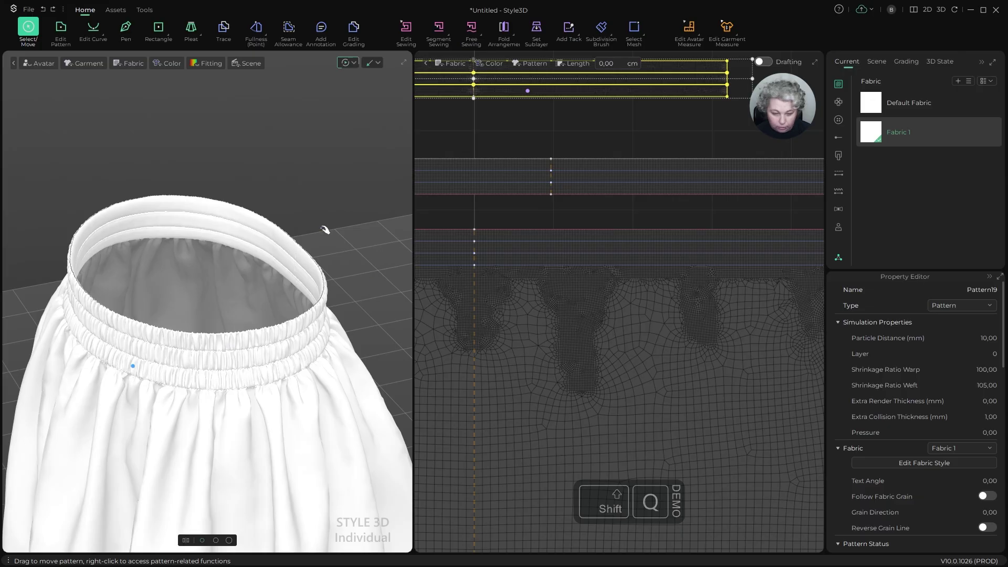
Step: Try weft shrinkage ratios of 40, 50, 60, 70 and 80 on the long inner strip while the simulation runs
click(502, 163)
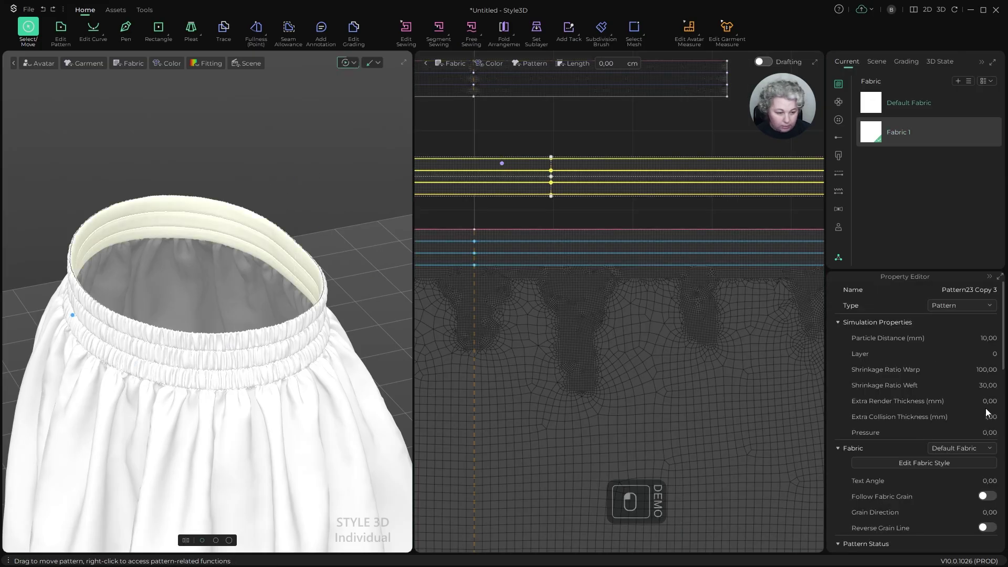
click(987, 385)
text(40)
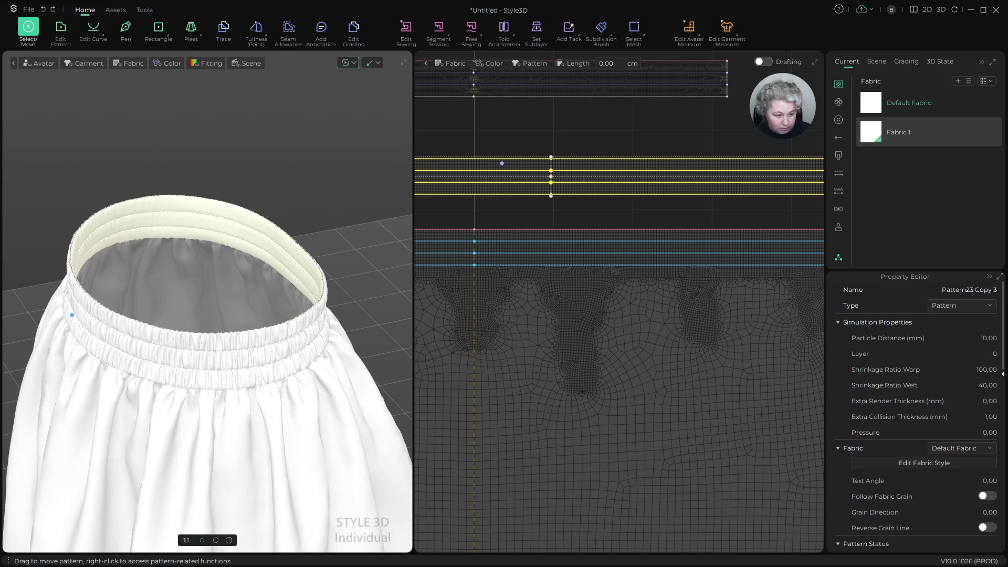
click(975, 384)
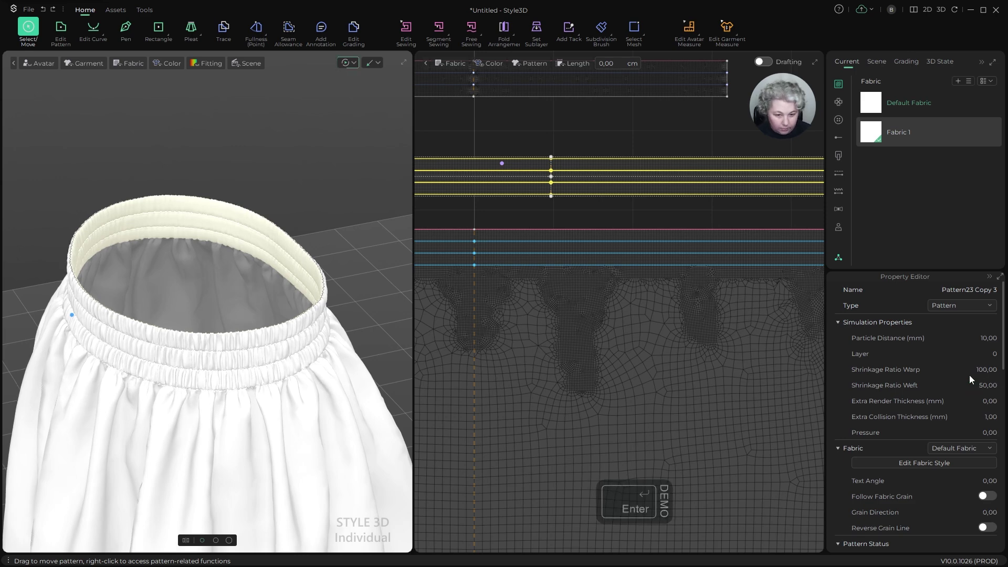
click(949, 386)
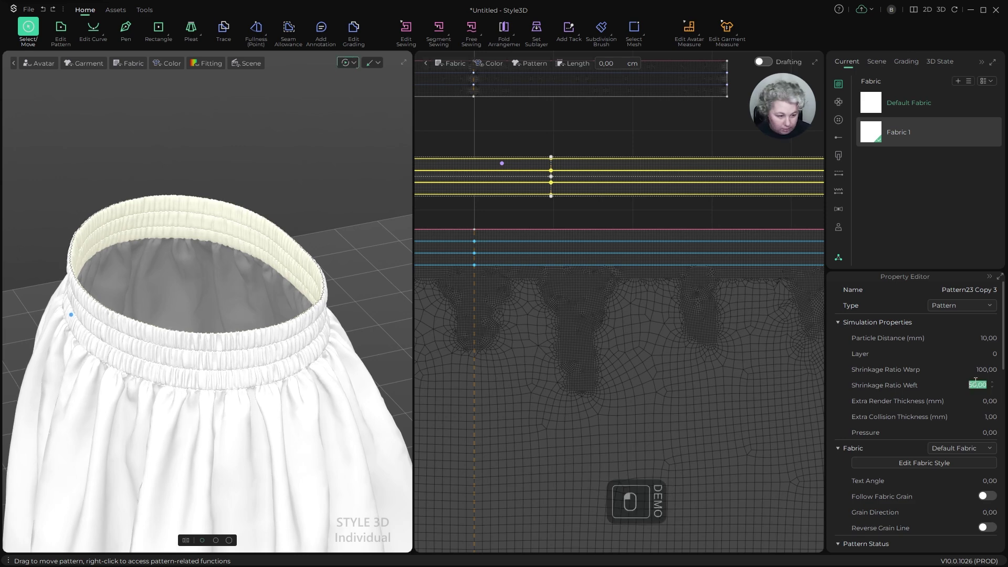
text(6)
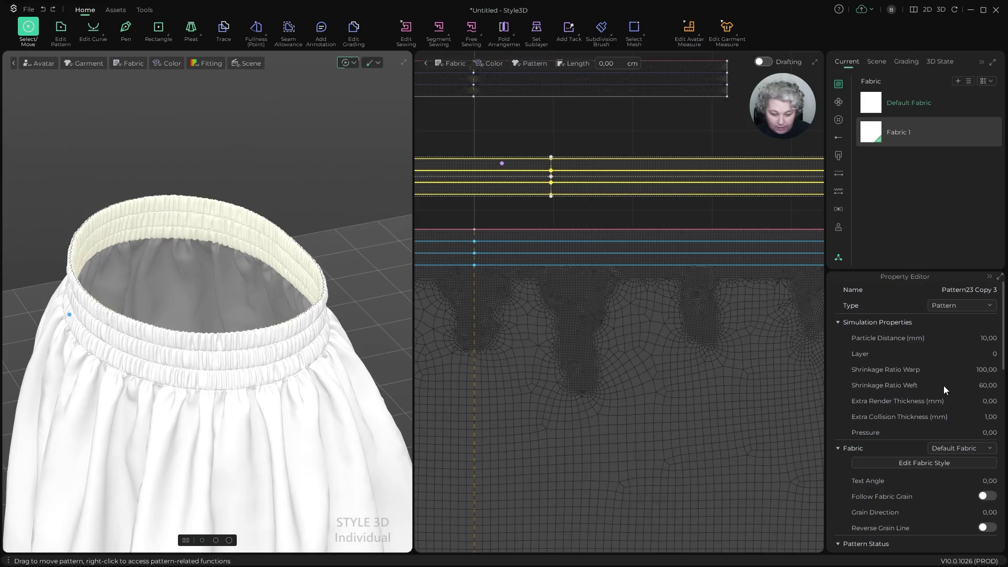
click(989, 389)
text(70)
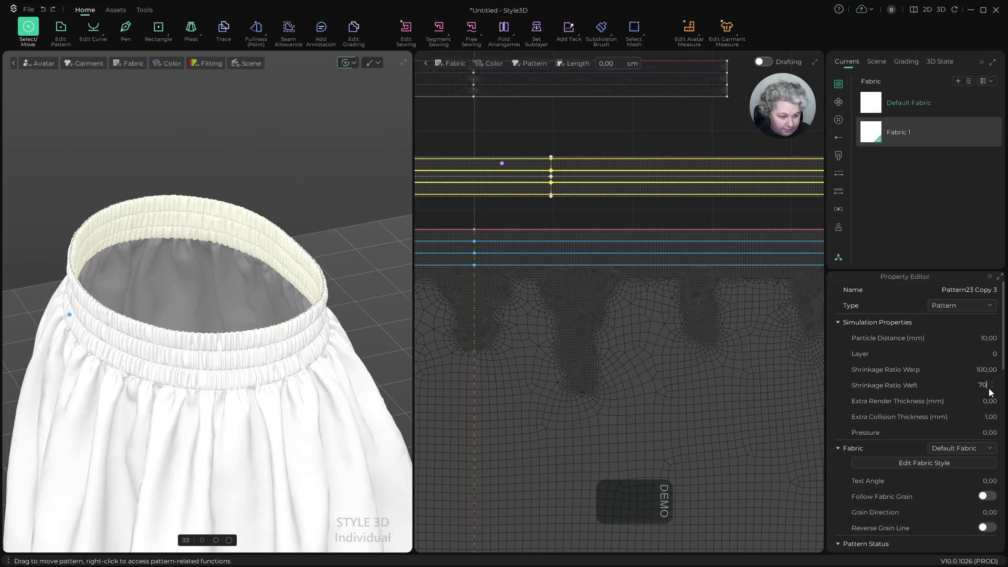
click(980, 387)
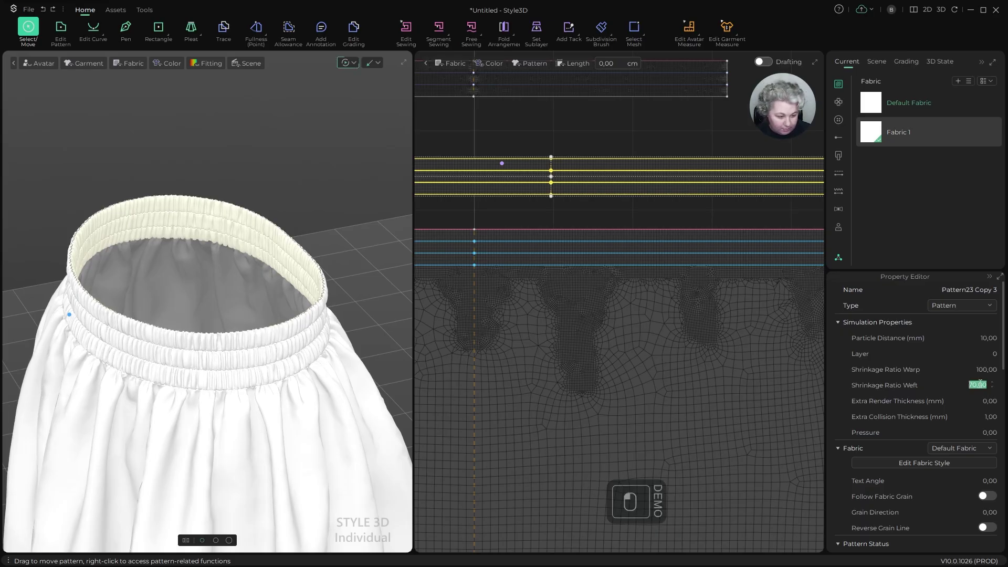
text(80)
Step: Set the long inner strip's weft shrinkage ratio to 10 during simulation
click(979, 385)
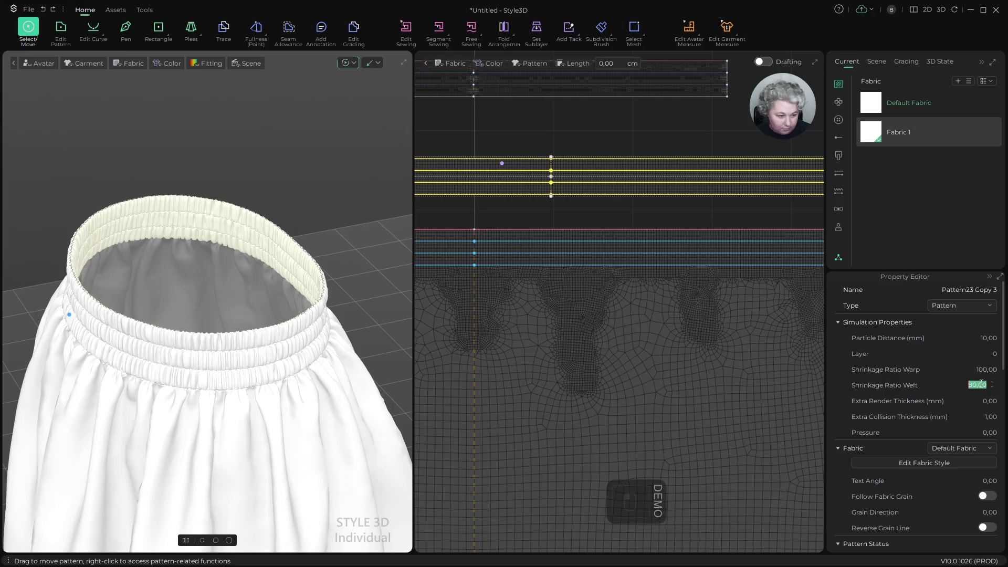
text(10)
key(Return)
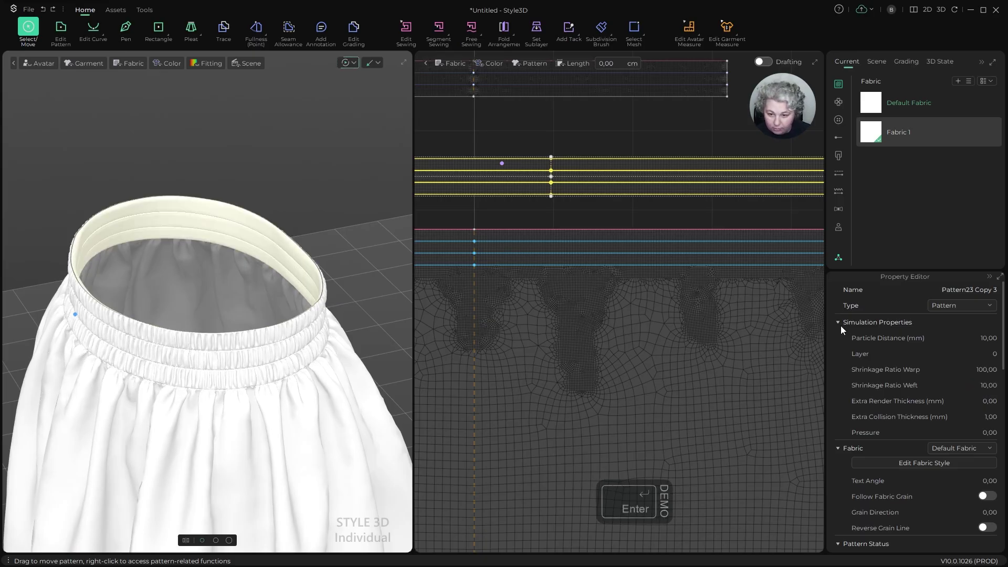
Step: Undo the last shrinkage change, set the long inner strip's weft shrinkage ratio to 100, and stop the simulation
key(ctrl+z)
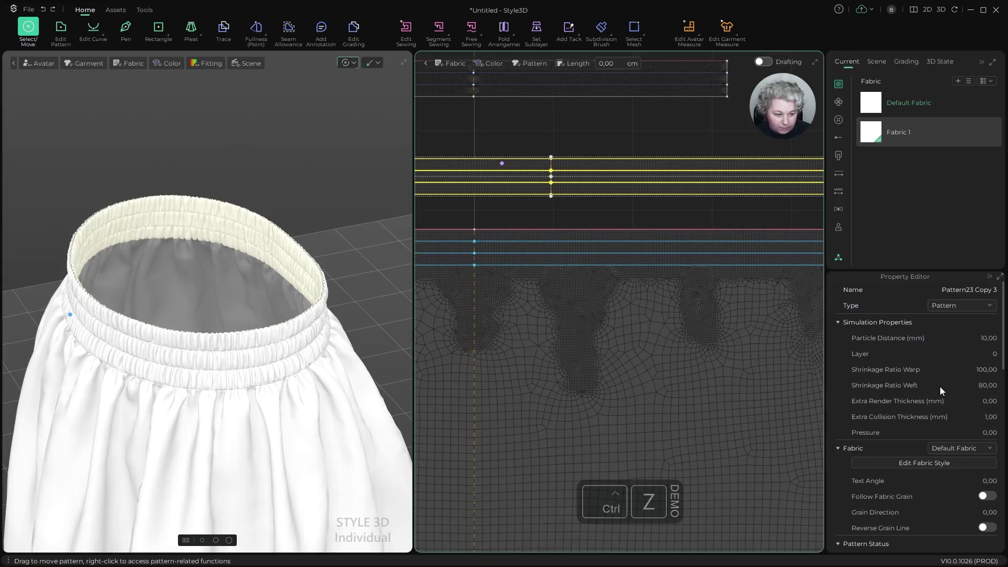
click(983, 384)
text(100)
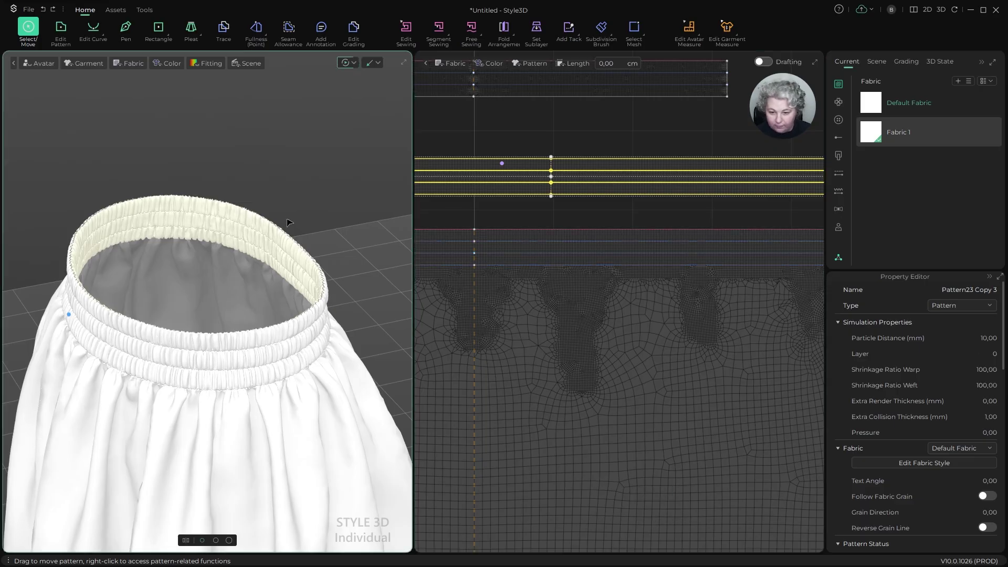
key(space)
click(317, 173)
Step: Merge the inner strip with the skirt pattern along their facing 80 cm edges
alt+drag(317, 174, 246, 220)
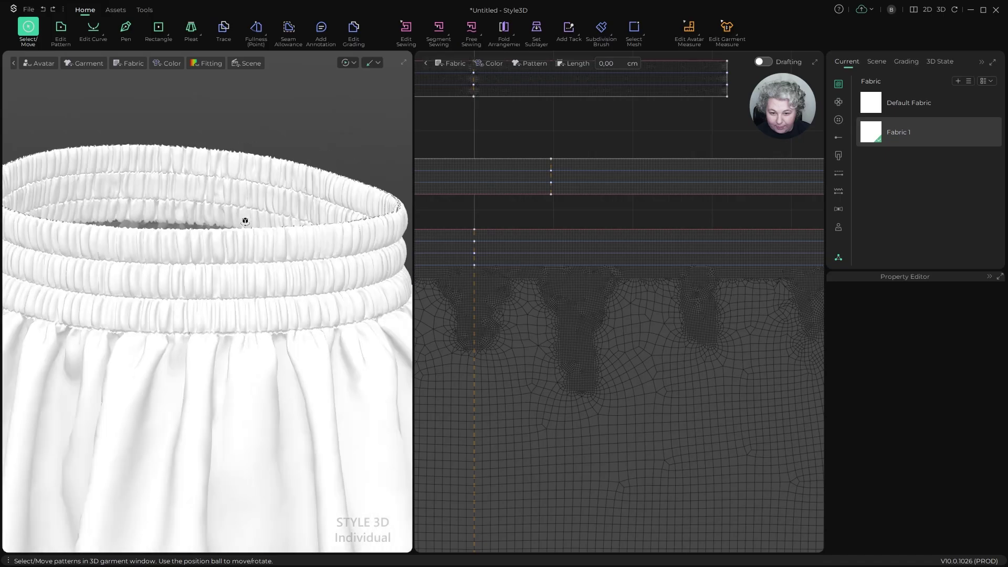
alt+drag(331, 210, 362, 215)
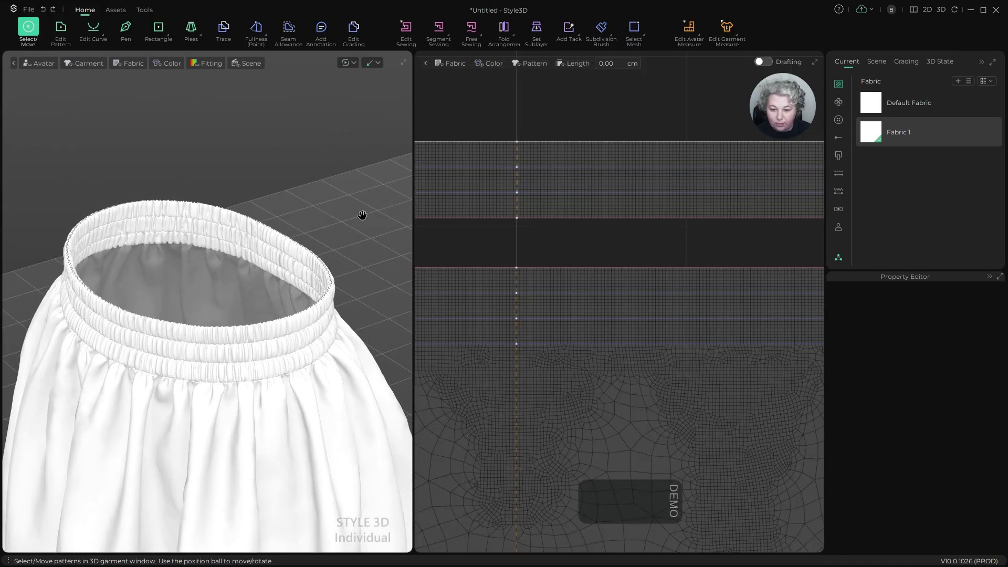
alt+middle_drag(362, 215, 326, 170)
key(a)
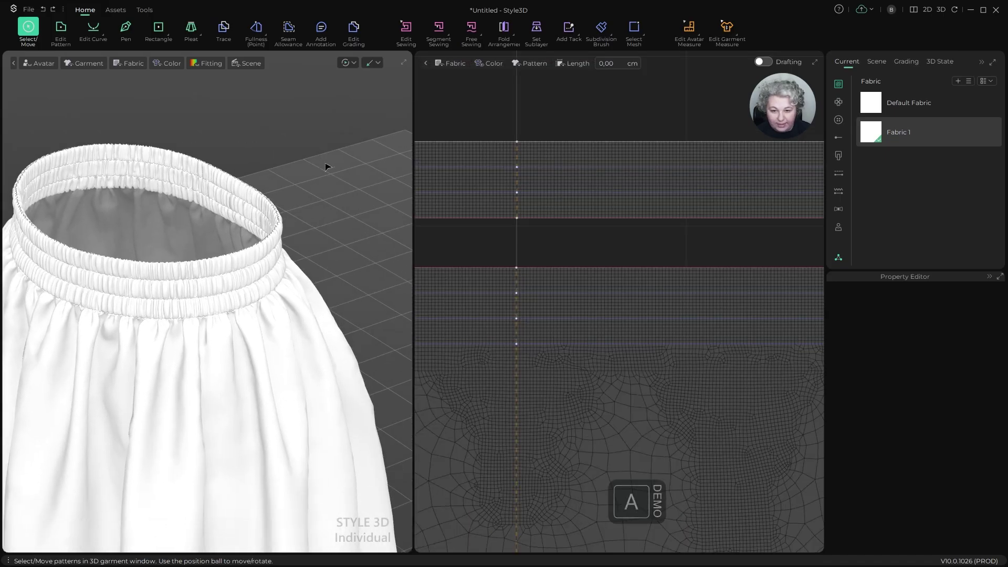
scroll(640, 242, down, 3)
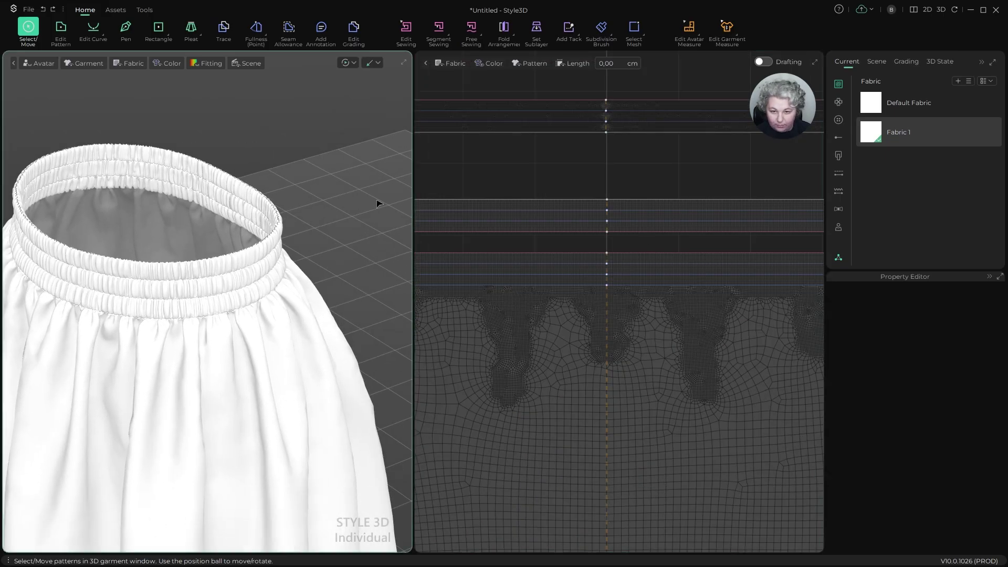
alt+drag(377, 203, 294, 217)
key(z)
scroll(266, 194, down, 2)
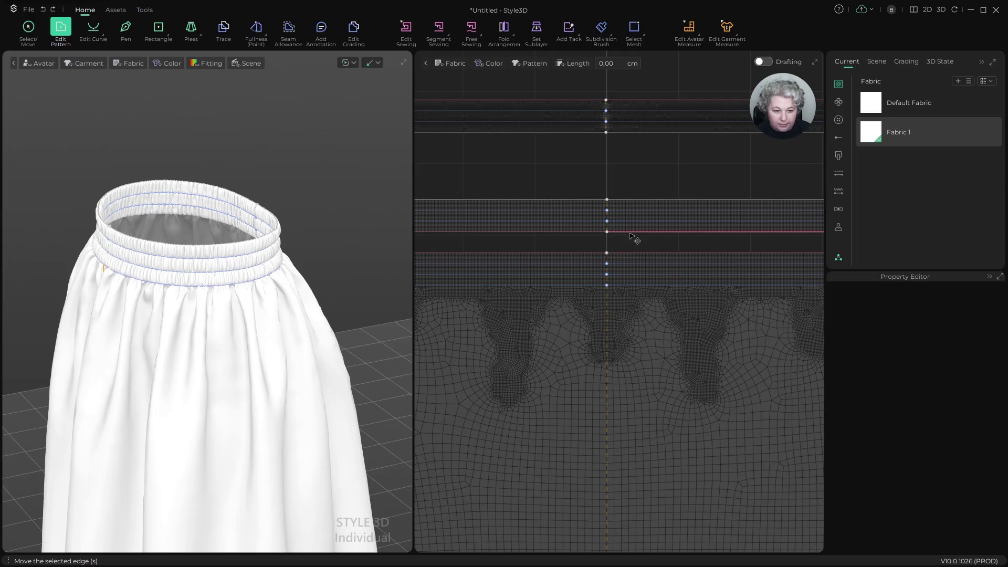
click(682, 232)
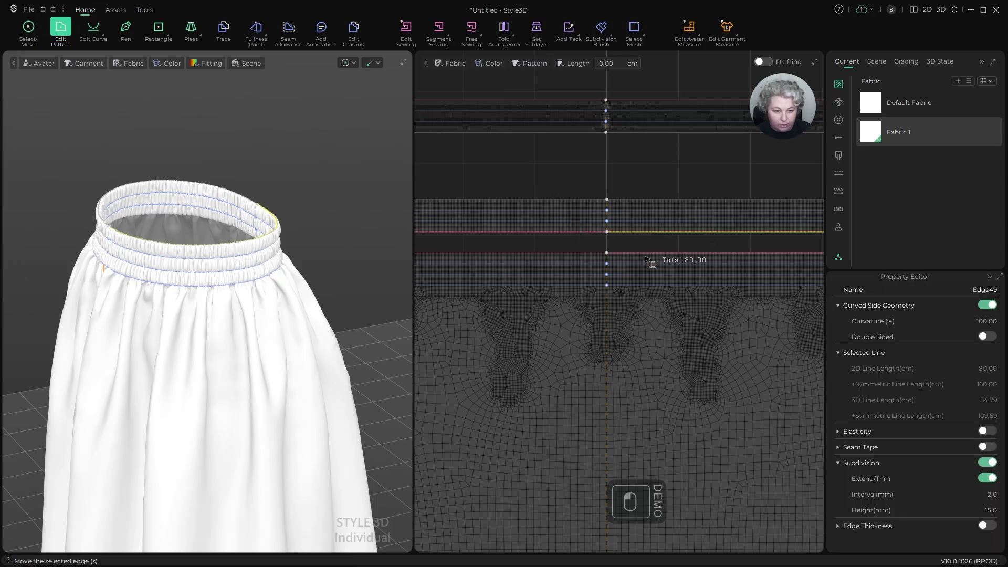
shift+click(646, 254)
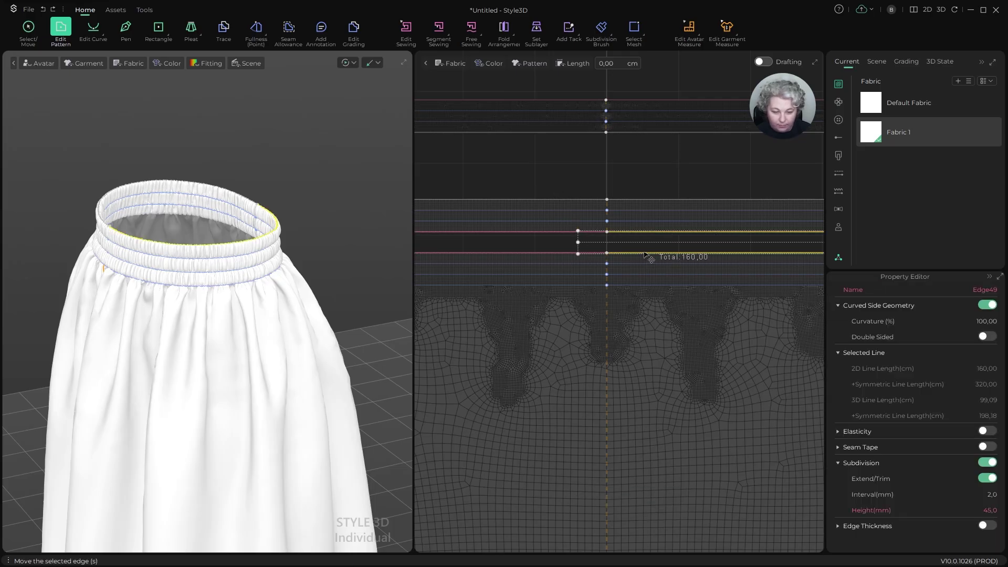
right_click(646, 255)
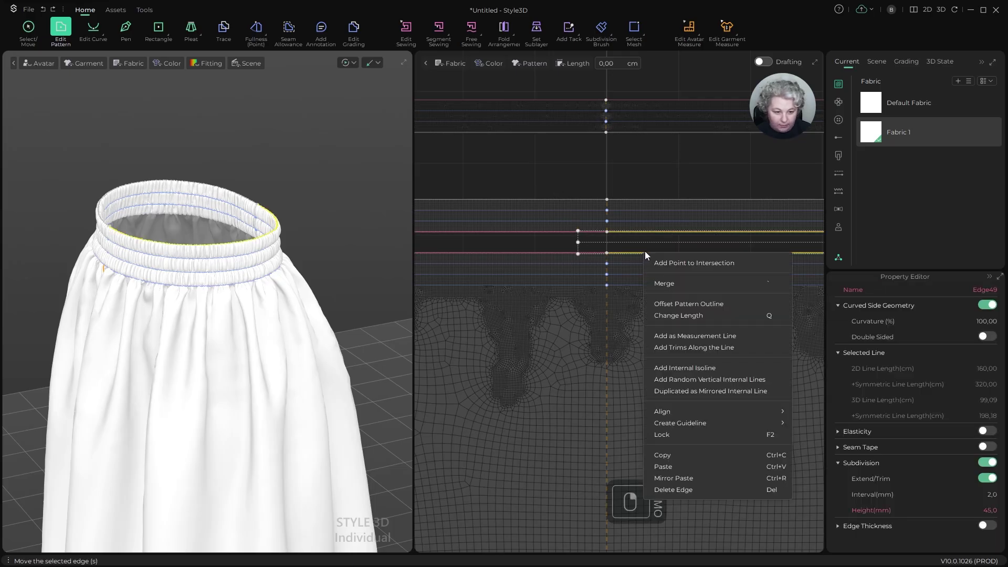
click(698, 285)
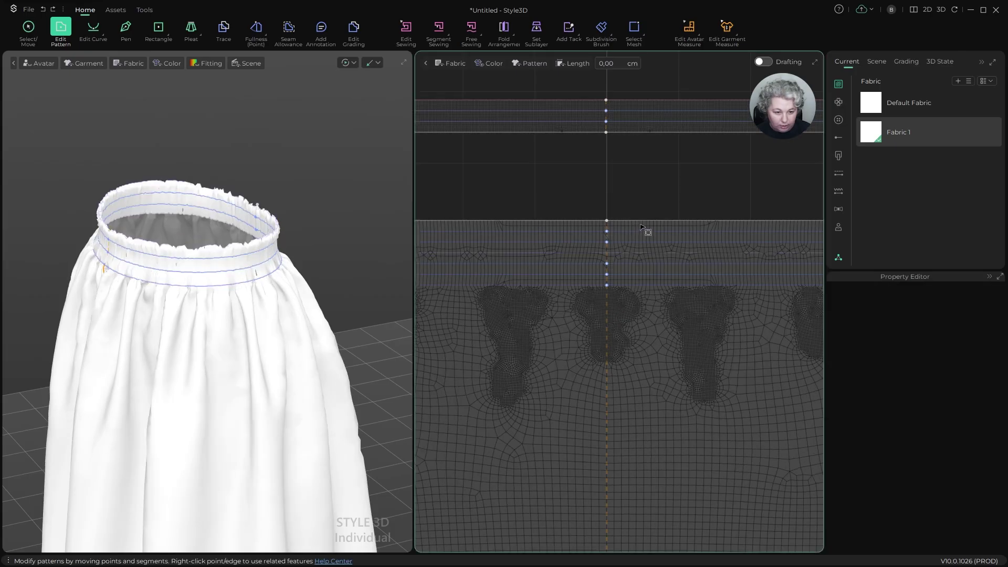
Step: Try enabling subdivision on the upper edge of the merged skirt pattern
key(z)
click(649, 220)
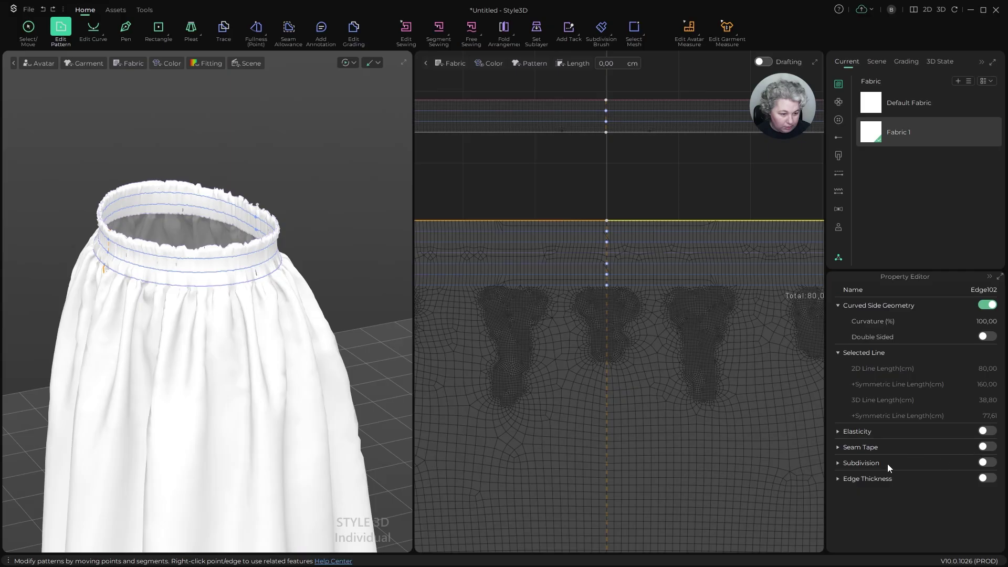
click(984, 463)
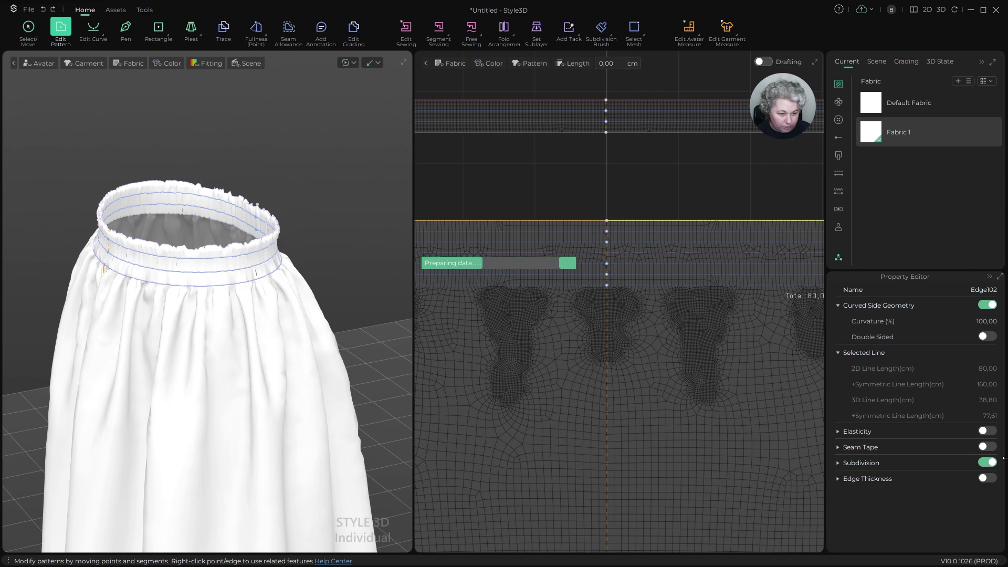
key(ctrl+z)
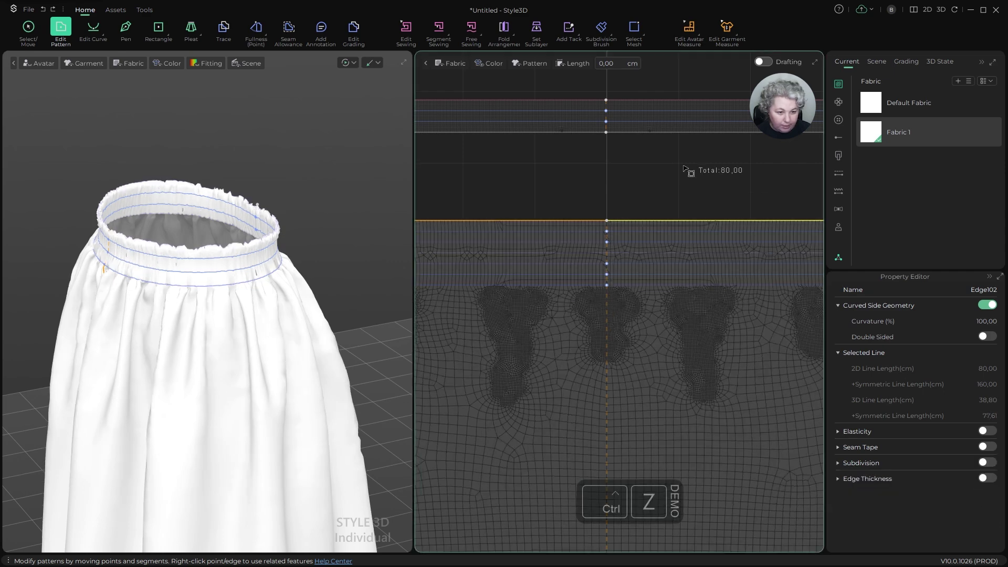
click(504, 189)
Step: Draw a horizontal internal line with the Pen tool along the former seam, 80 cm long and 4.5 cm below the upper edge
scroll(500, 190, down, 3)
scroll(727, 191, up, 1)
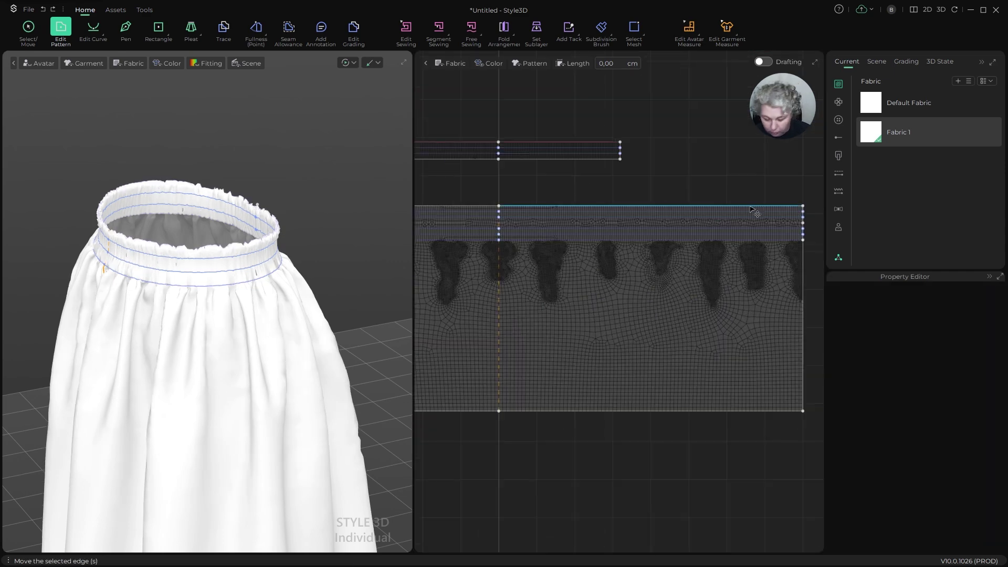
key(g)
click(802, 222)
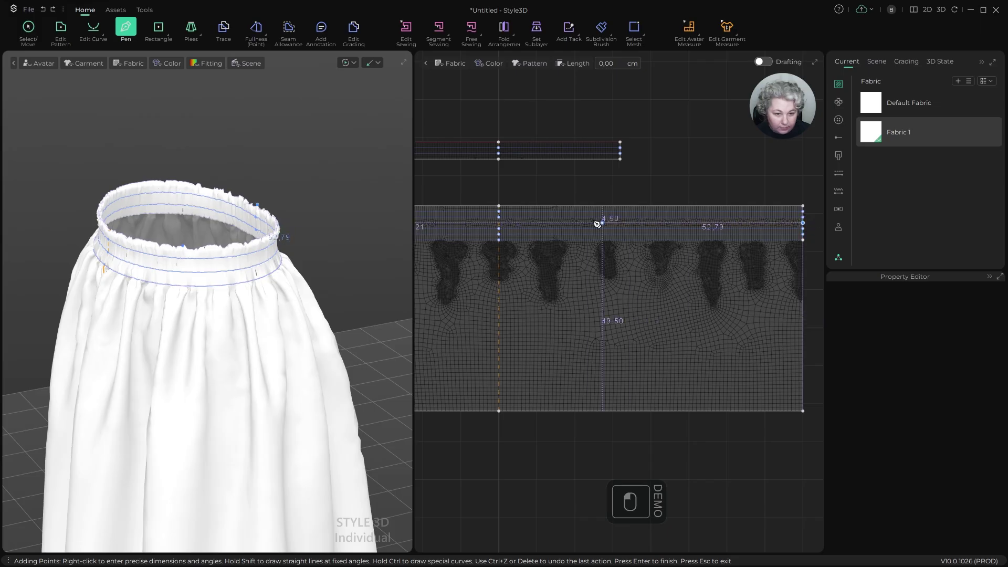
shift+click(499, 223)
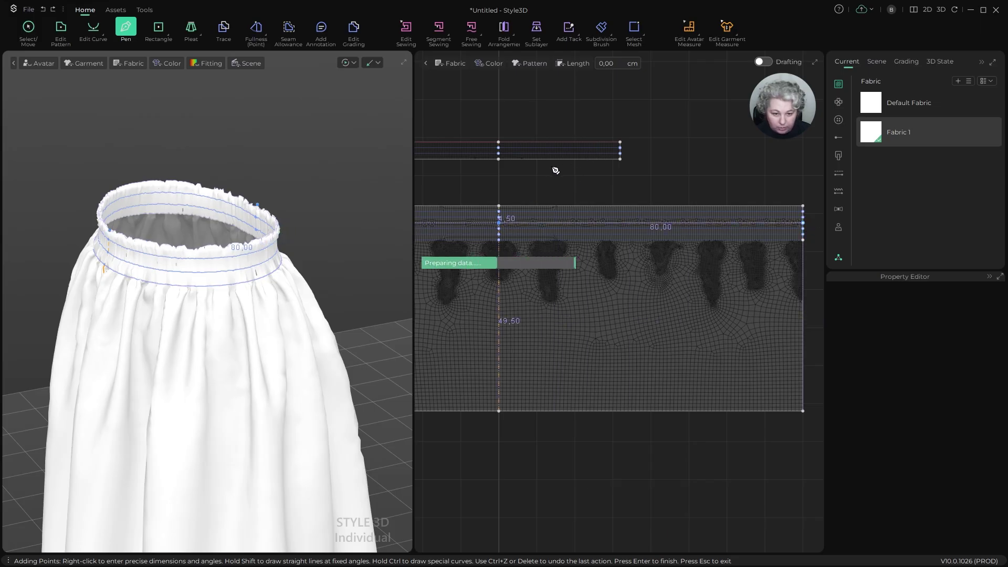
key(z)
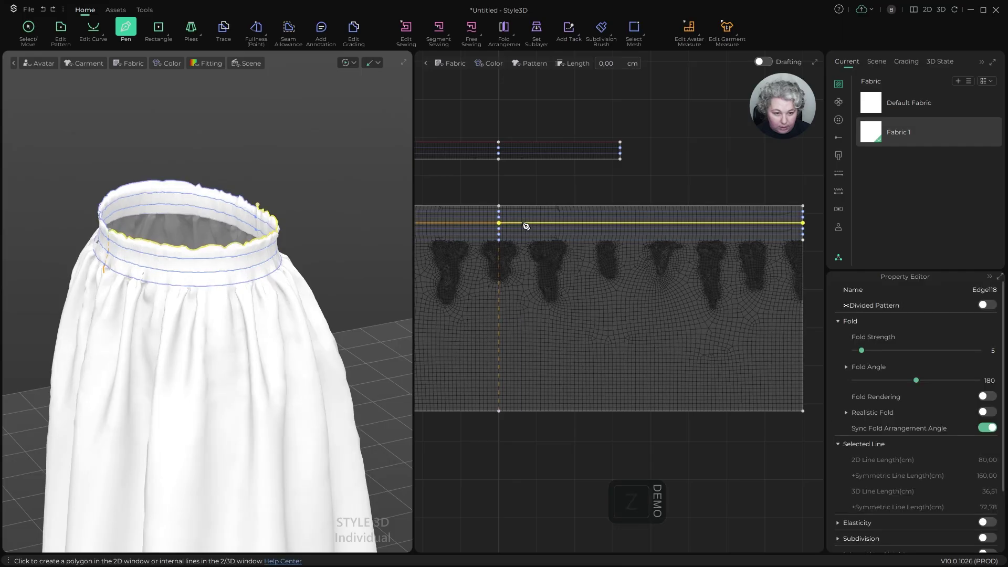
click(535, 176)
key(Escape)
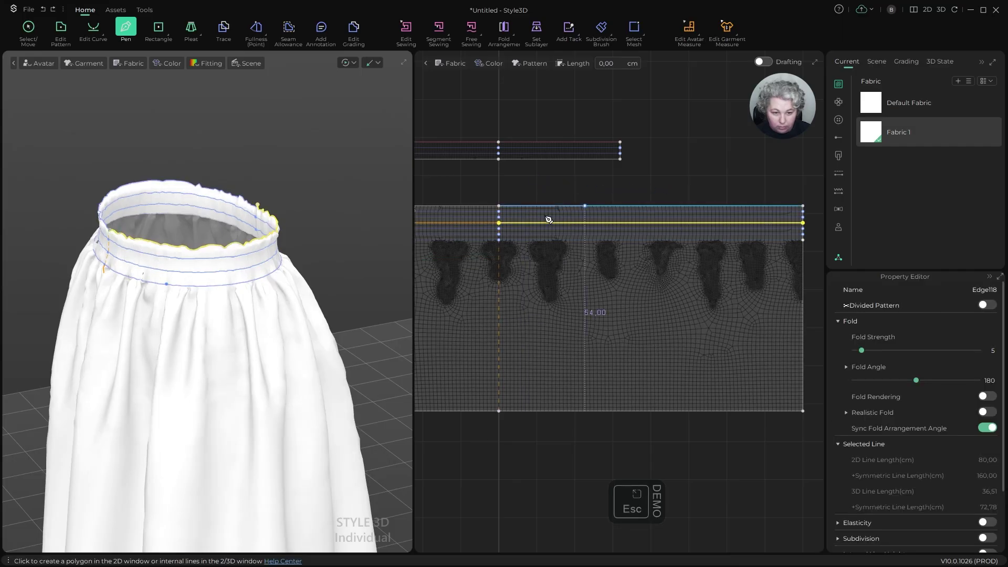
Step: Enable subdivision on the new internal line with a height of 45 mm on both sides
key(z)
scroll(502, 216, up, 3)
scroll(893, 408, down, 3)
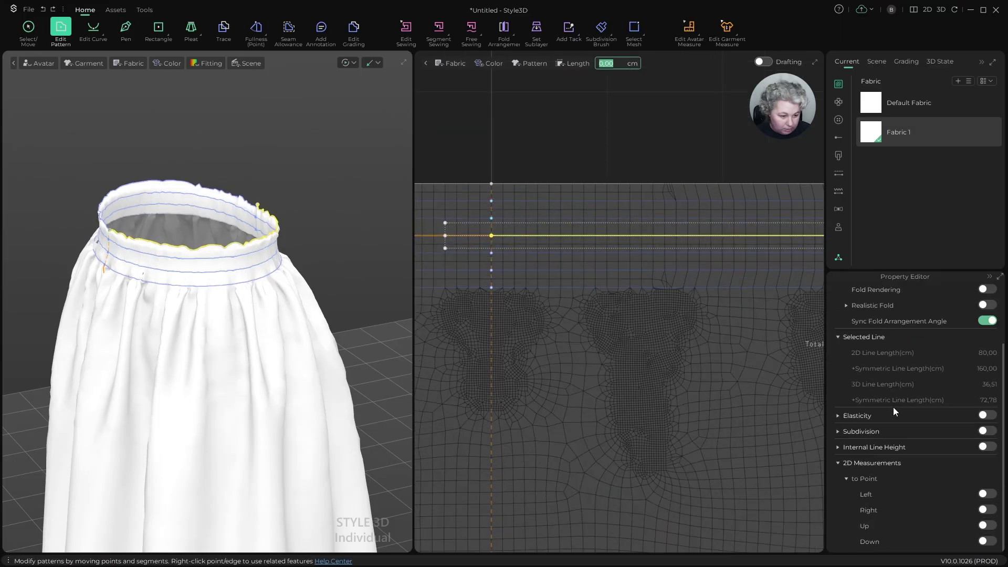
click(838, 462)
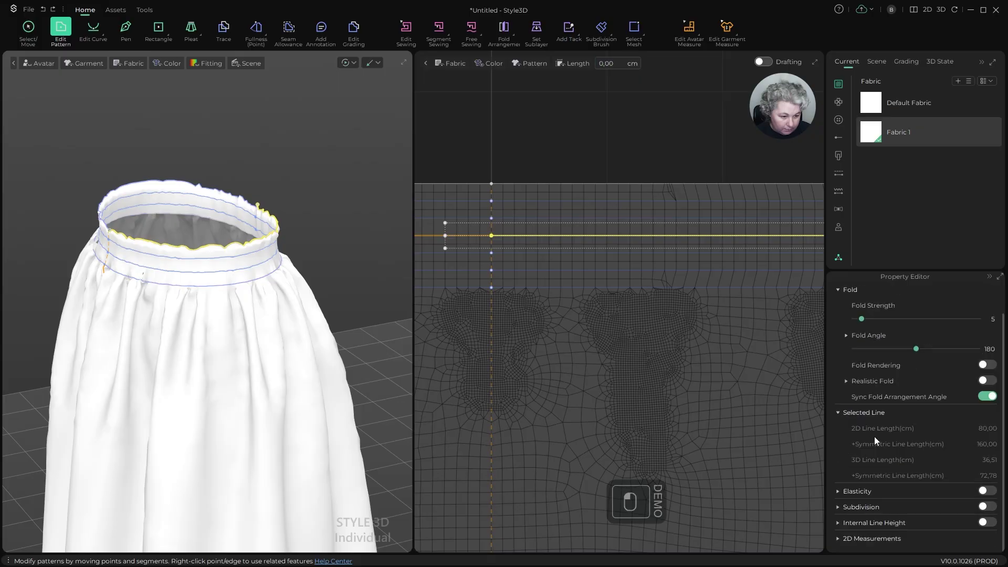
click(989, 506)
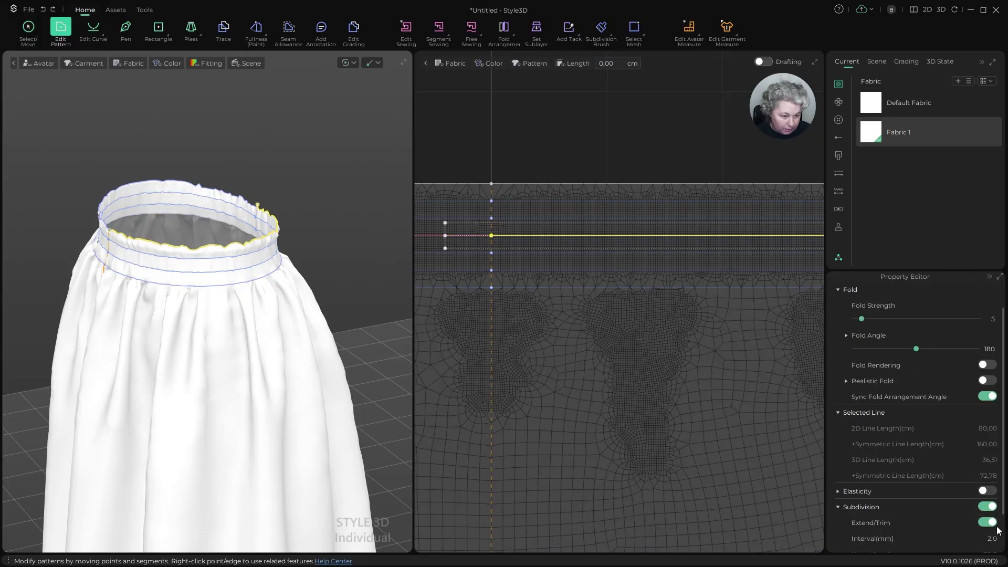
scroll(916, 501, down, 2)
click(989, 478)
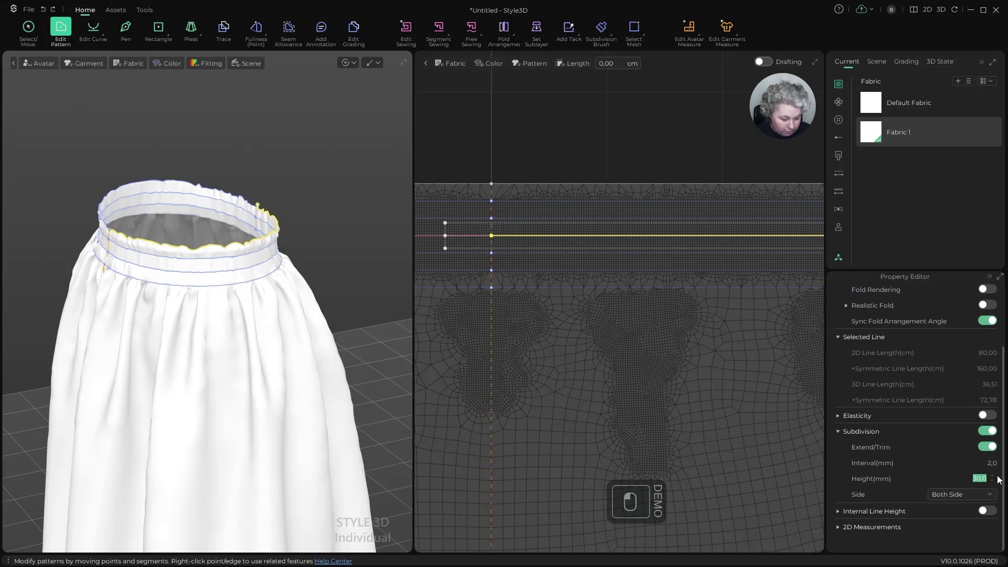
text(45)
key(Return)
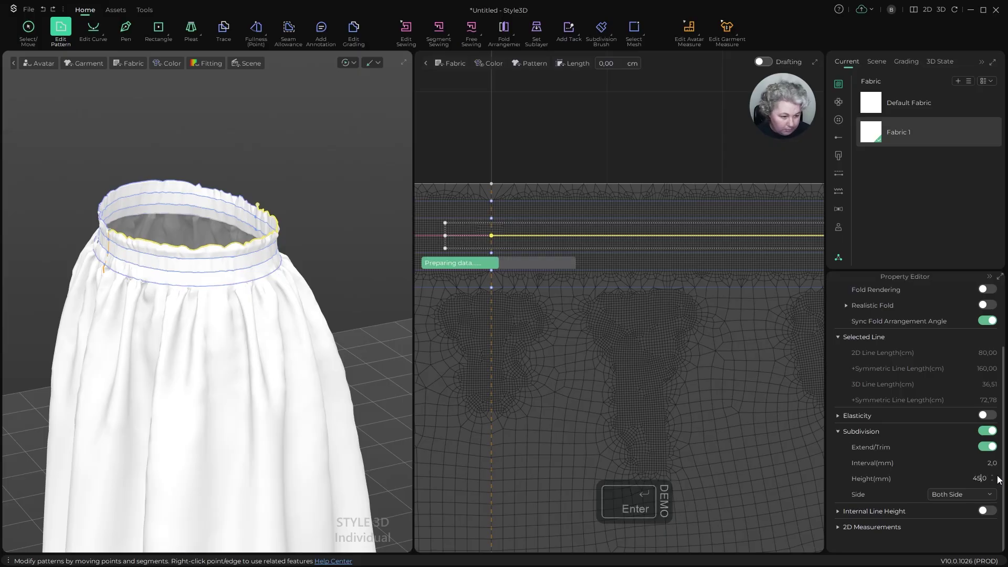
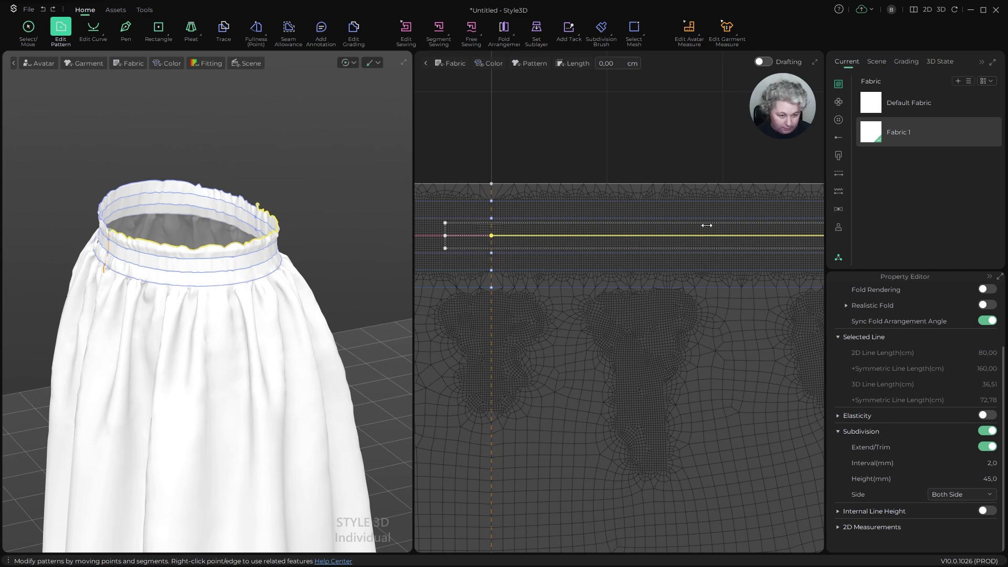
Step: Set the fold angle of the waistband's internal fold line to 350
scroll(656, 228, up, 1)
scroll(945, 360, up, 4)
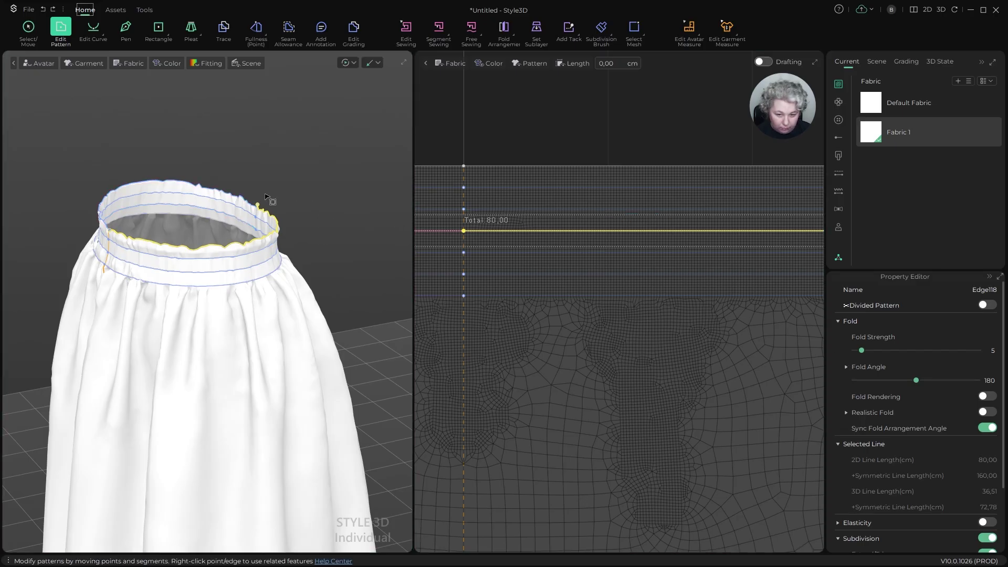
click(918, 380)
drag(964, 379, 968, 380)
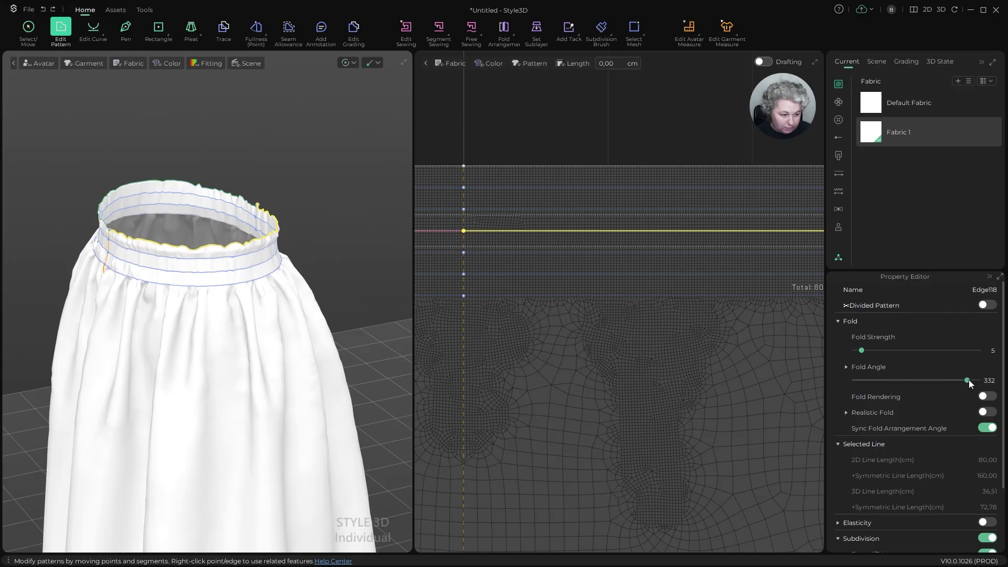
double_click(989, 380)
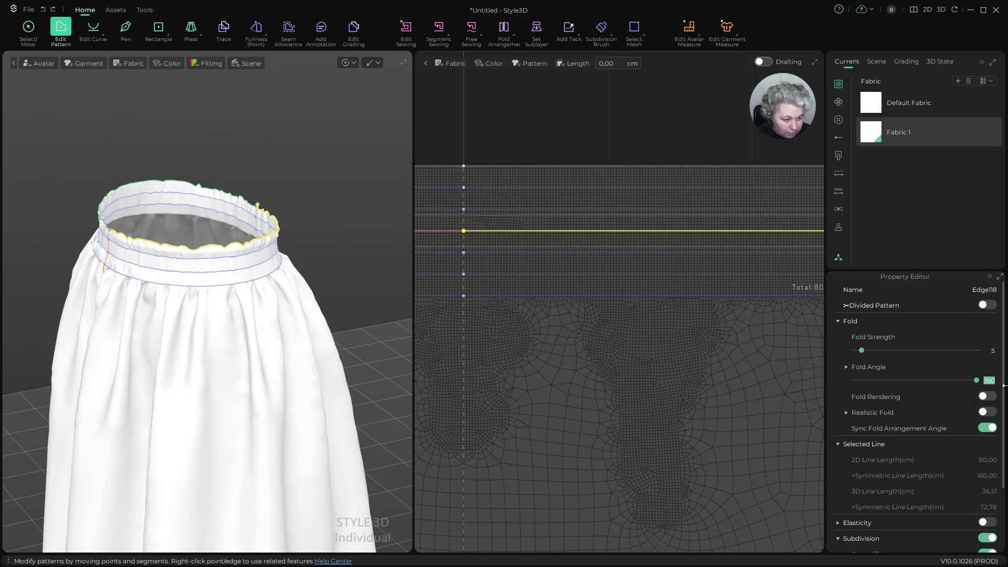
text(3)
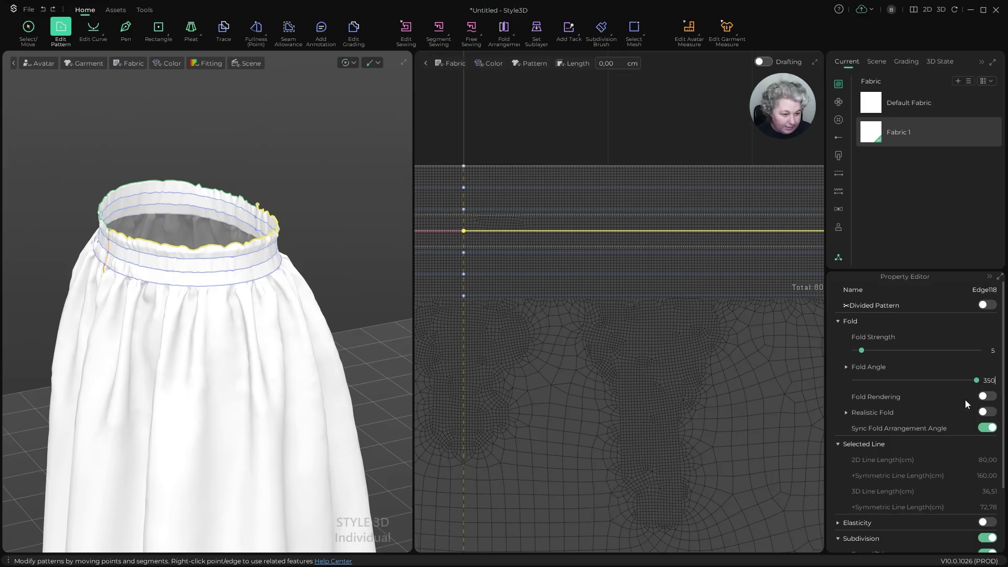
Step: Turn on Realistic Fold for the waistband's internal line and set its width to 2 mm
click(991, 412)
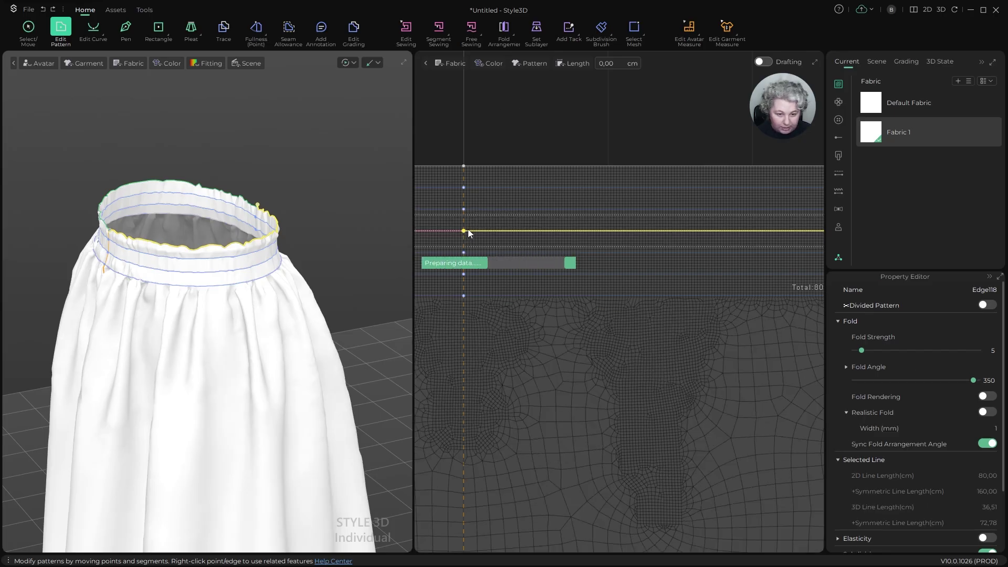
click(988, 413)
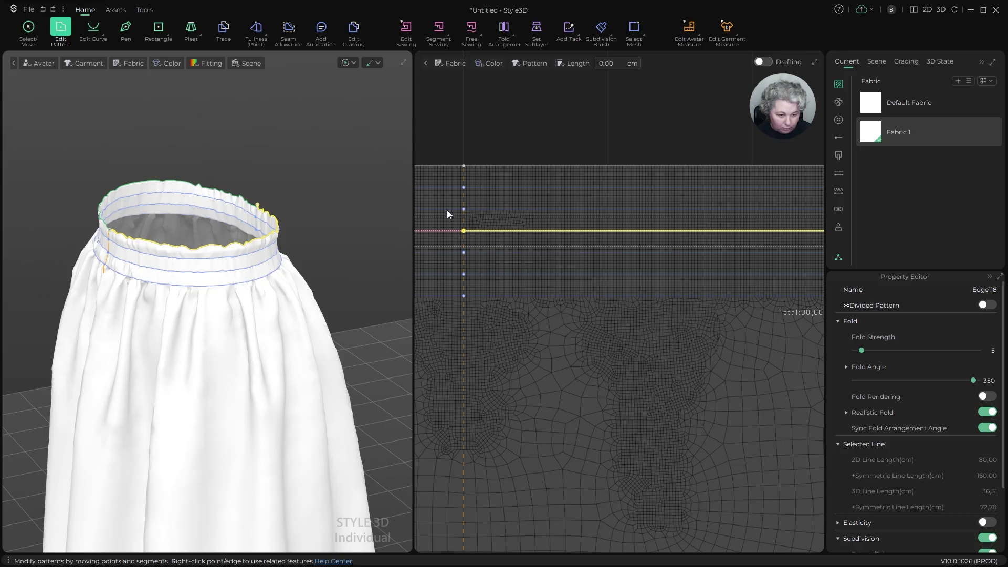
scroll(519, 234, up, 8)
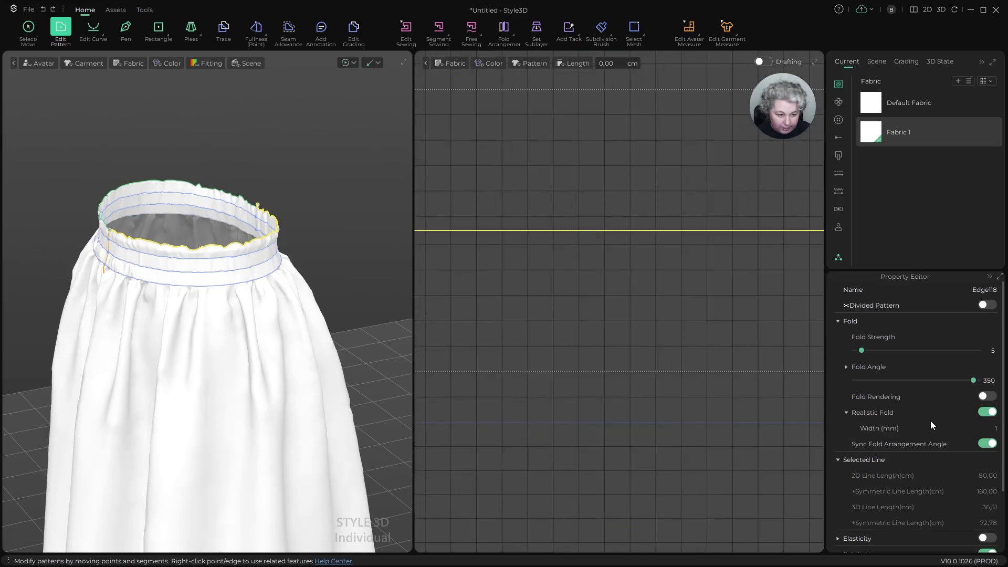
click(991, 428)
text(2)
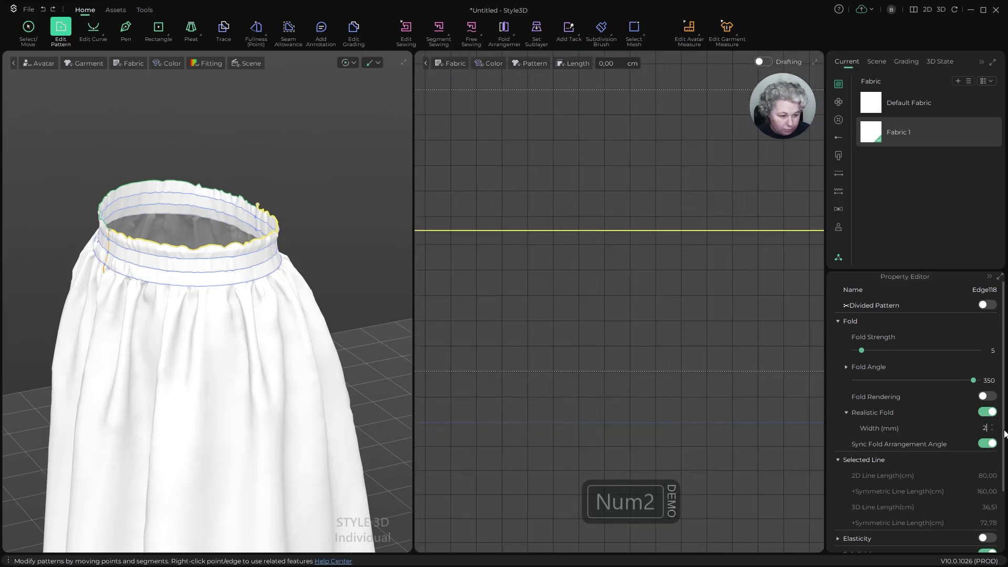
key(Return)
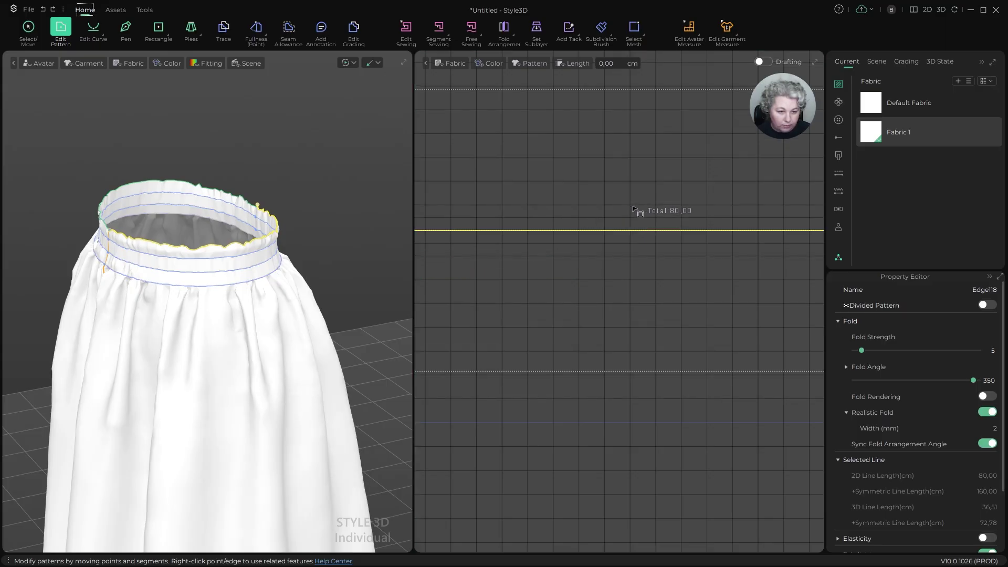
scroll(682, 249, down, 5)
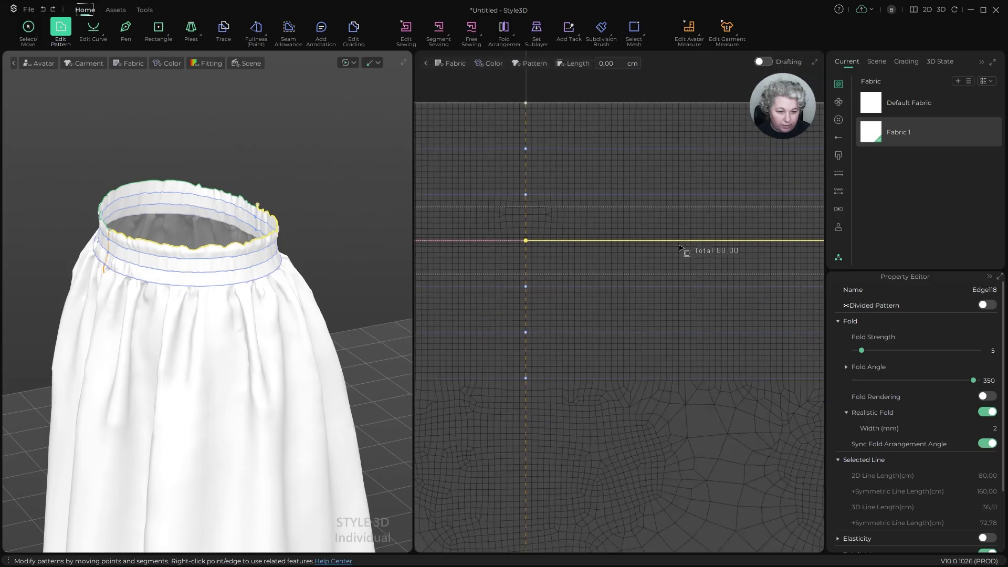
Step: Simulate the garment to fold the waistband along its new internal line
key(a)
key(Escape)
scroll(577, 165, up, 6)
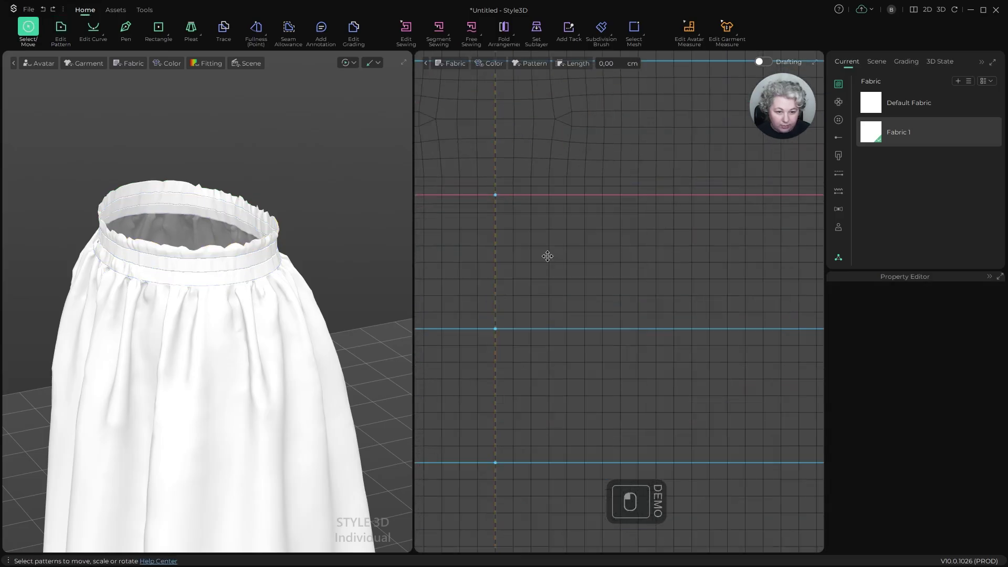
alt+right_drag(316, 219, 360, 198)
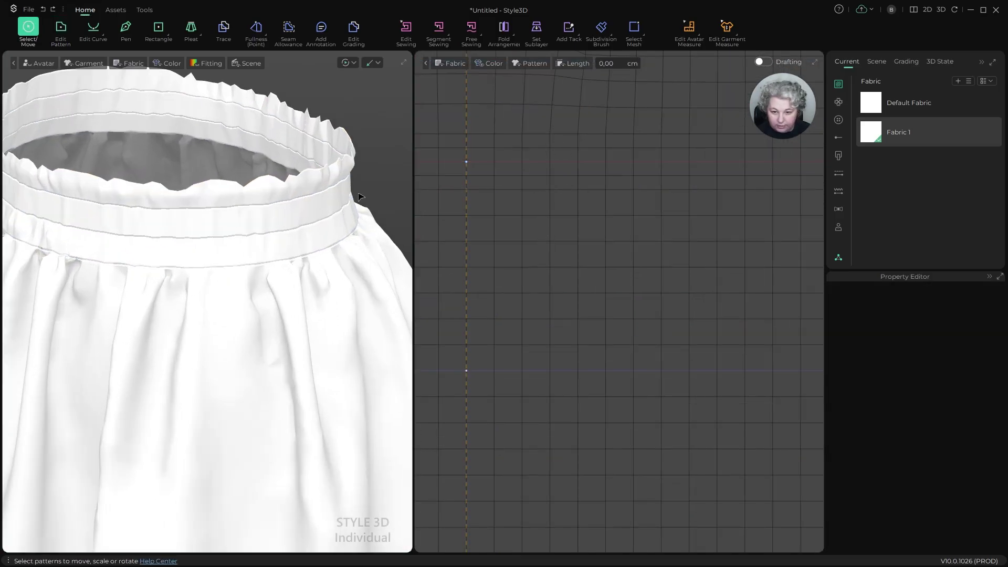
alt+middle_drag(360, 198, 301, 223)
alt+right_drag(302, 224, 333, 214)
key(space)
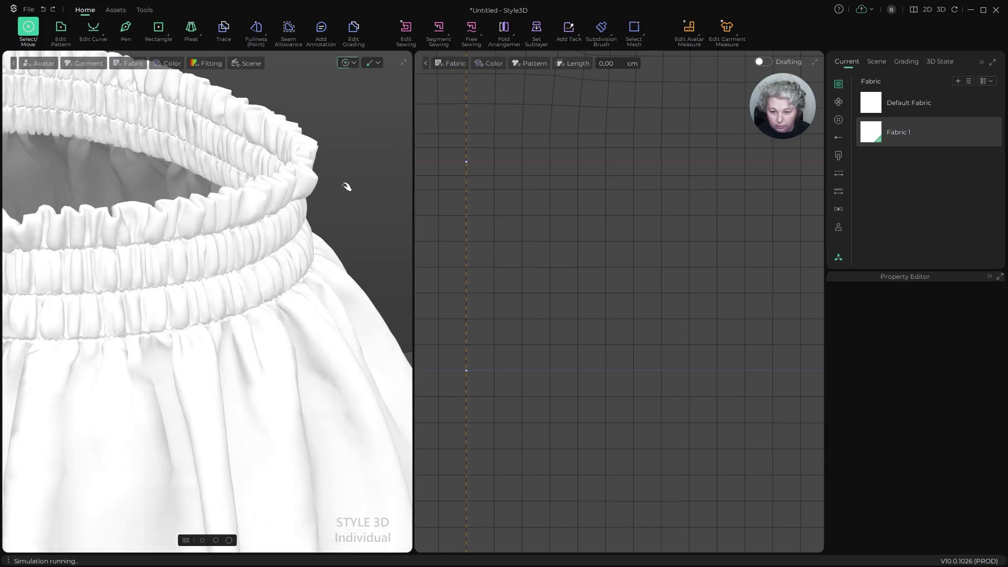
key(space)
Step: Examine the simulated waistband in 3D and the strip and skirt patterns in 2D
alt+drag(332, 200, 300, 235)
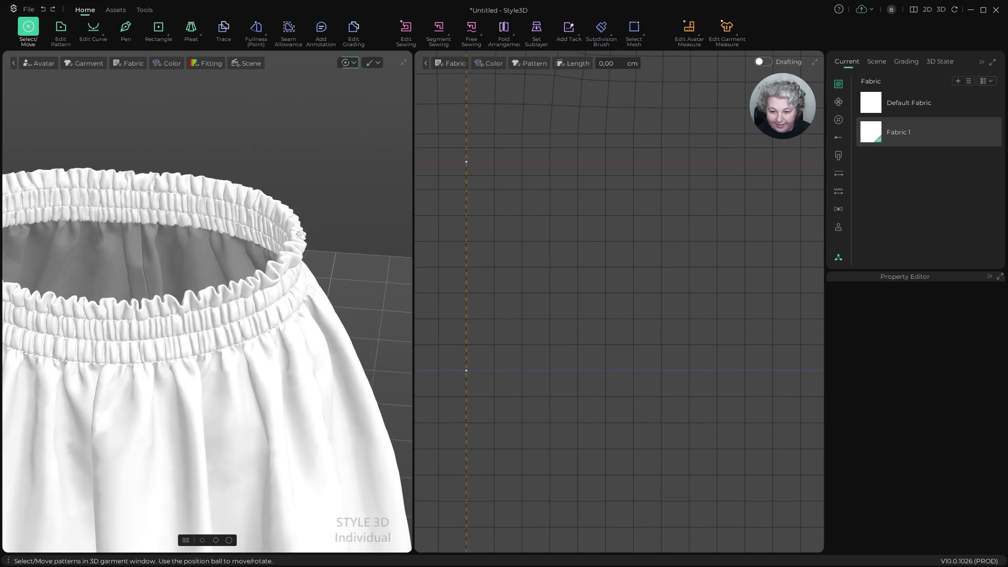
alt+drag(133, 314, 221, 271)
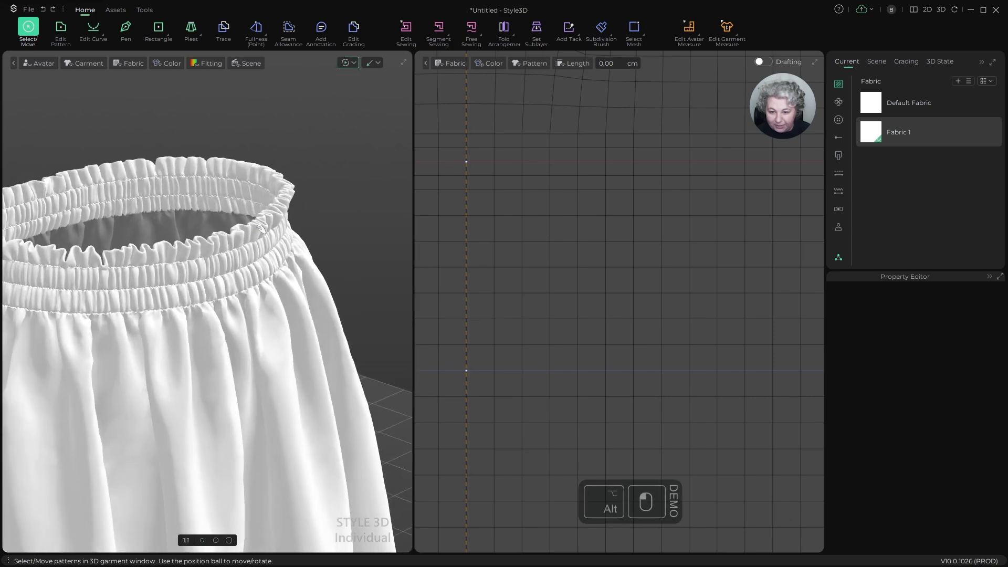
scroll(309, 240, down, 5)
alt+drag(308, 241, 206, 257)
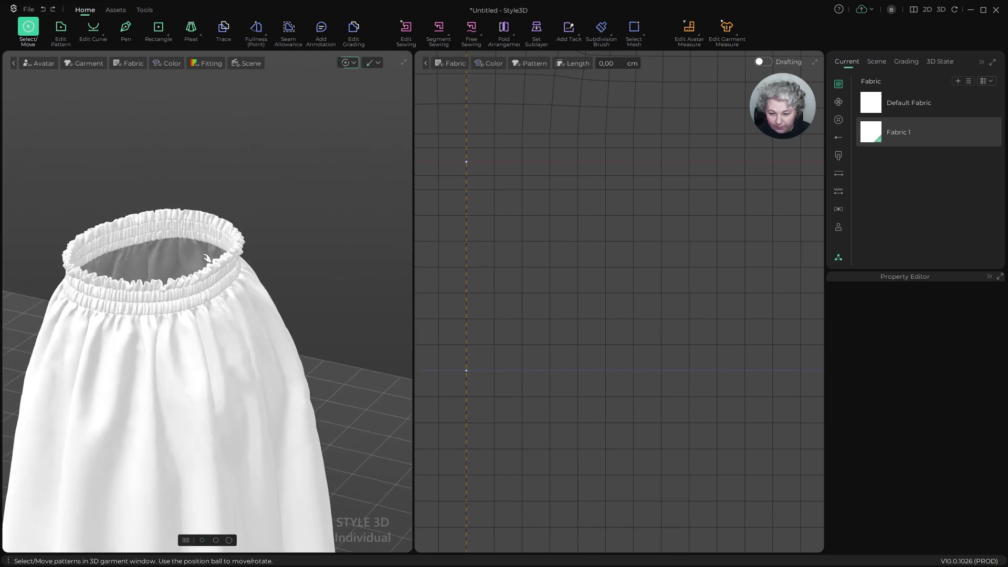
scroll(255, 248, up, 3)
scroll(584, 304, down, 10)
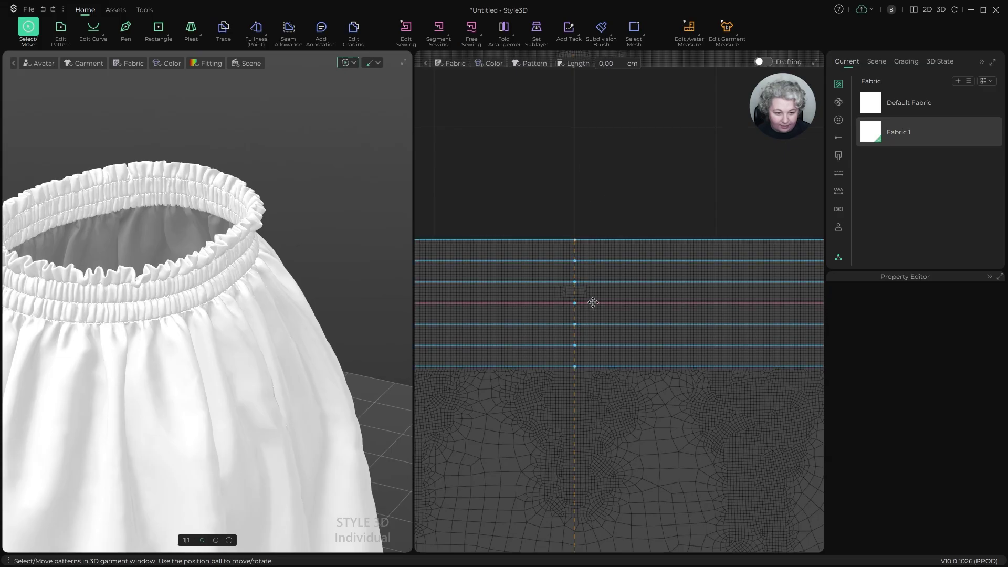
scroll(598, 298, down, 5)
scroll(633, 222, up, 2)
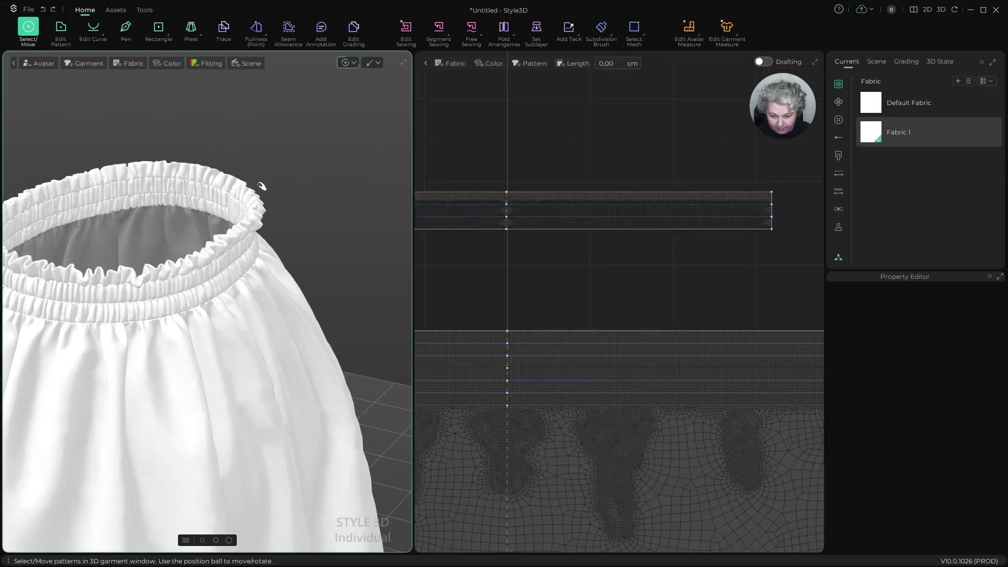
alt+drag(274, 158, 334, 150)
scroll(291, 193, up, 2)
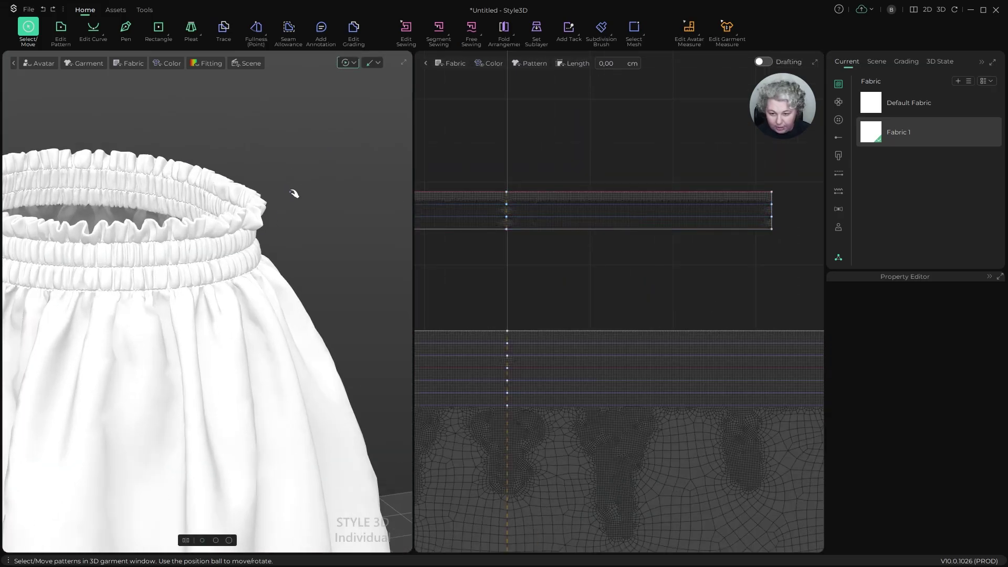
scroll(272, 208, up, 2)
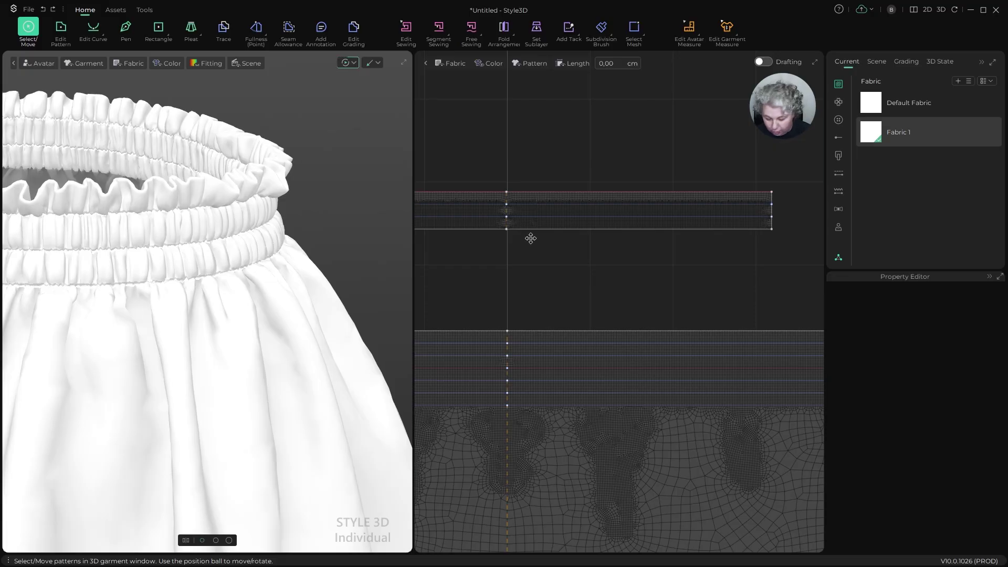
Step: Sew the elastic strip's upper edge to the skirt waistband's central fold line with Segment Sewing and simulate the garment
key(n)
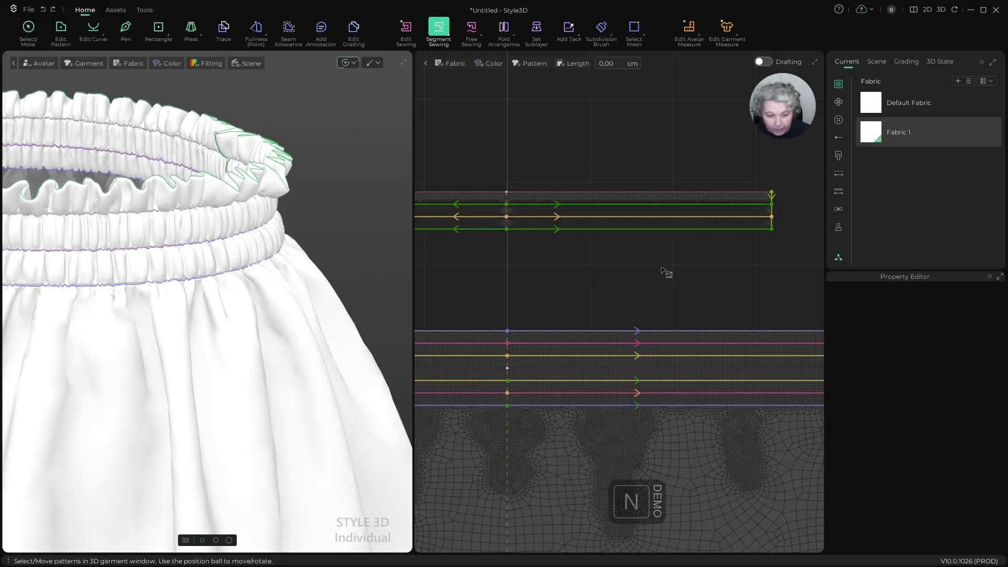
click(520, 191)
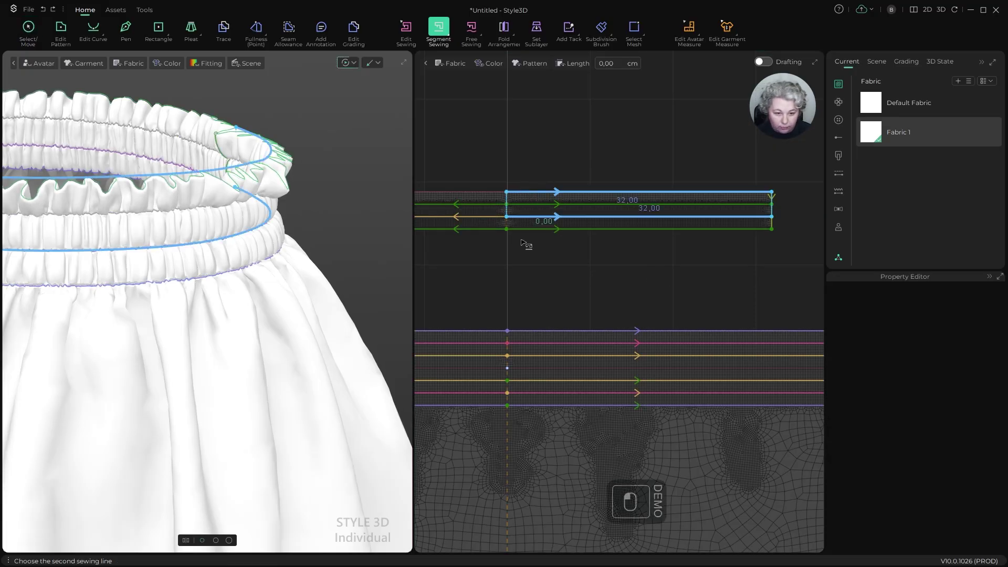
click(528, 358)
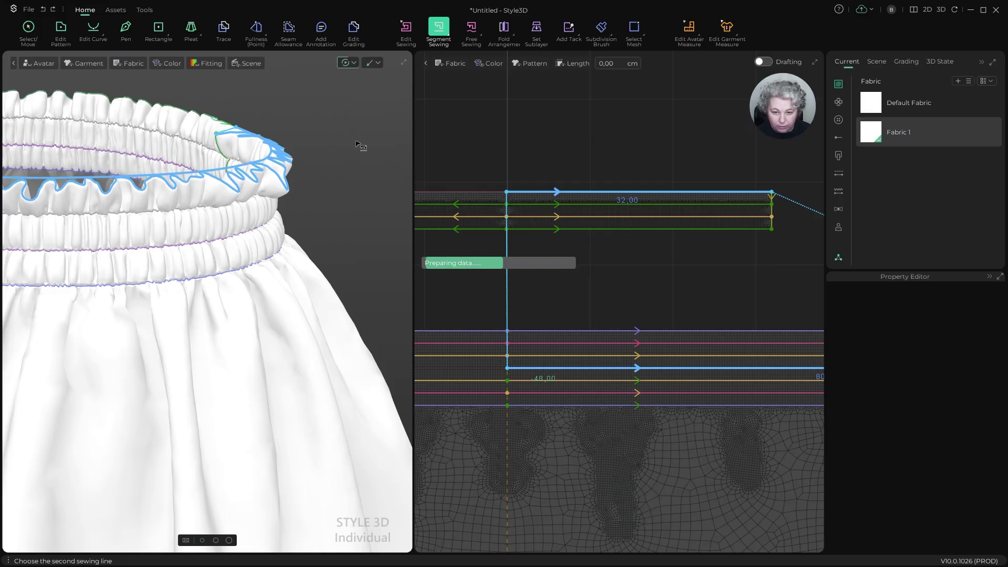
key(space)
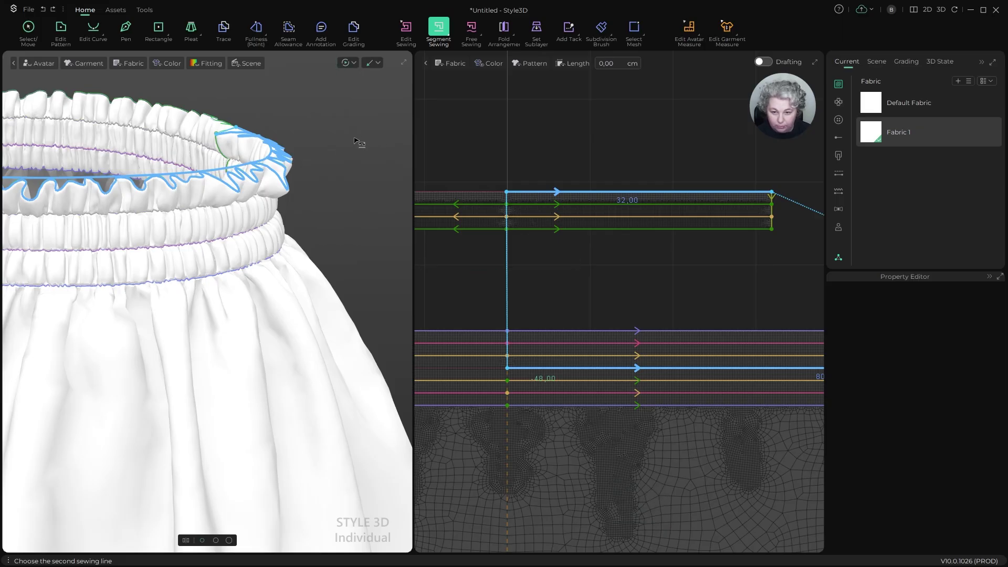
key(q)
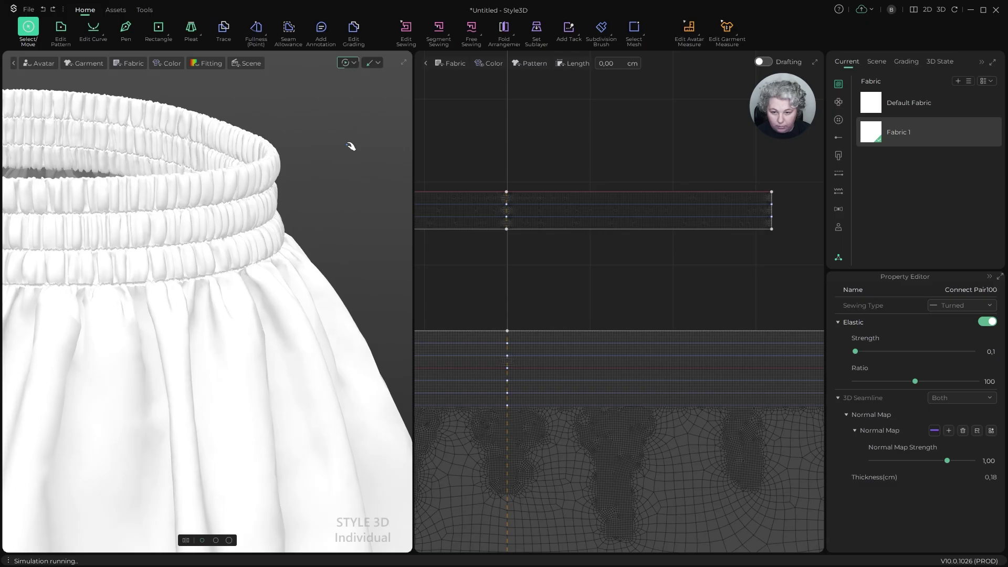
key(space)
Step: Remove the normal map from the seam on the waistband's fold line and set its thickness to 0 cm
right_drag(349, 148, 379, 245)
key(b)
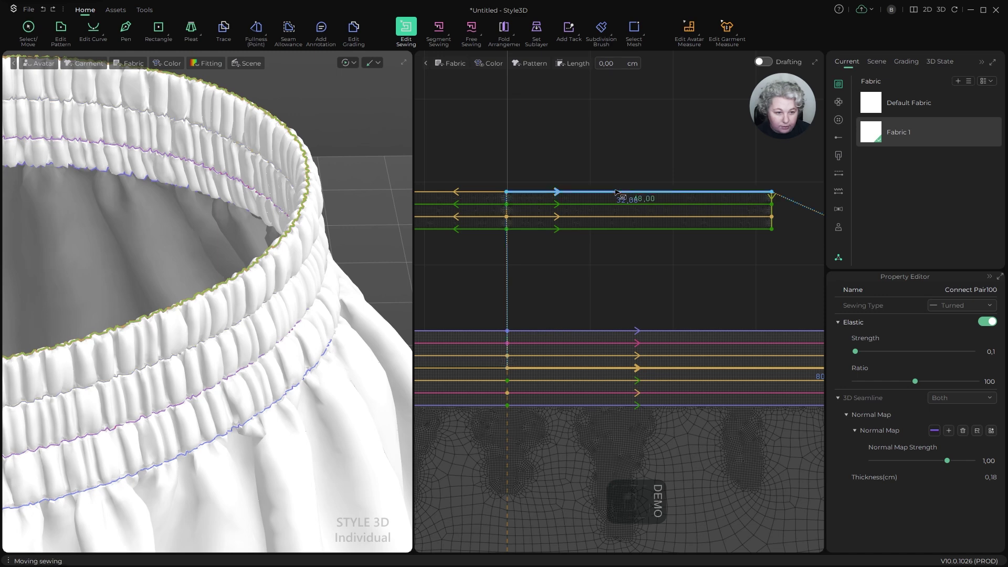
click(780, 197)
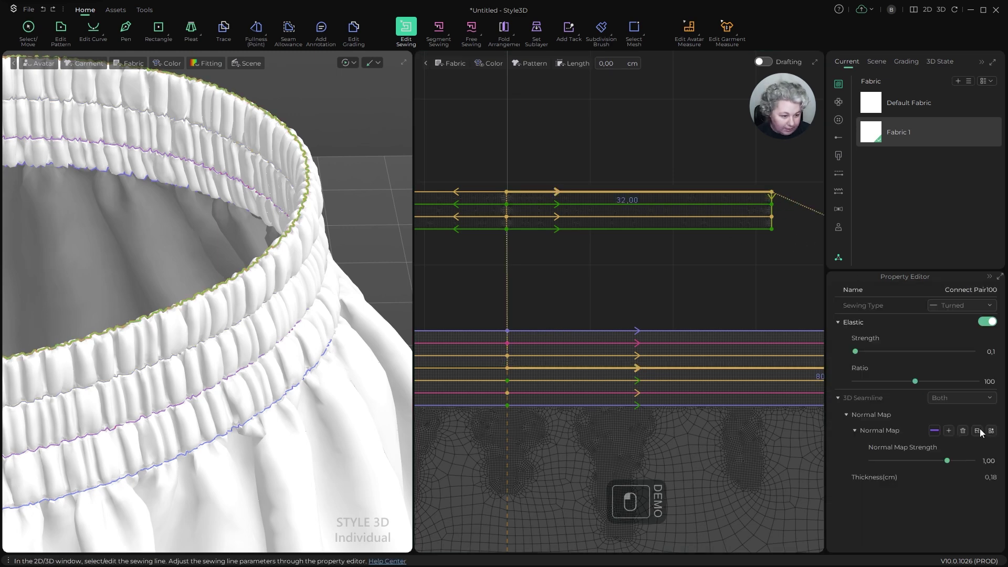
click(962, 431)
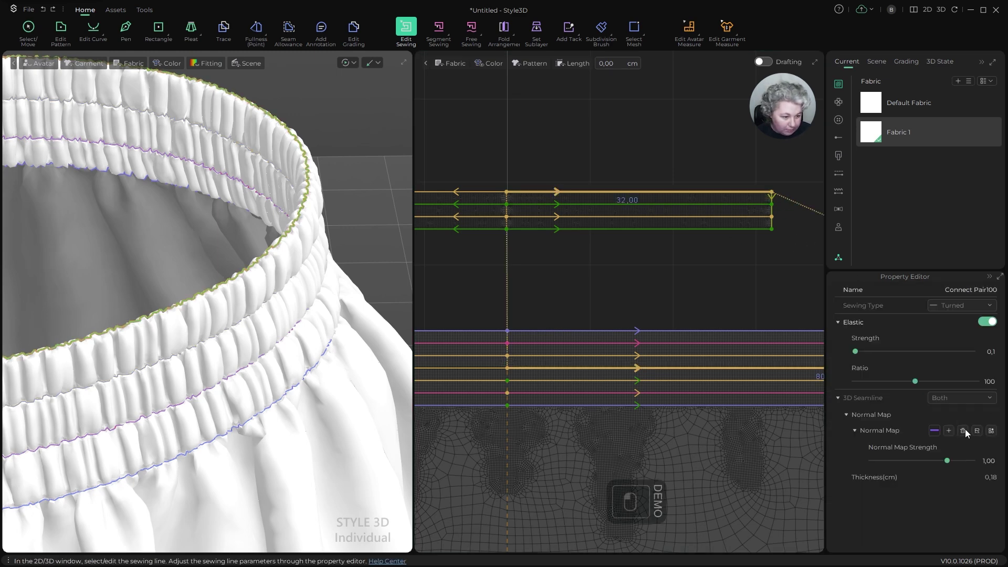
text(00)
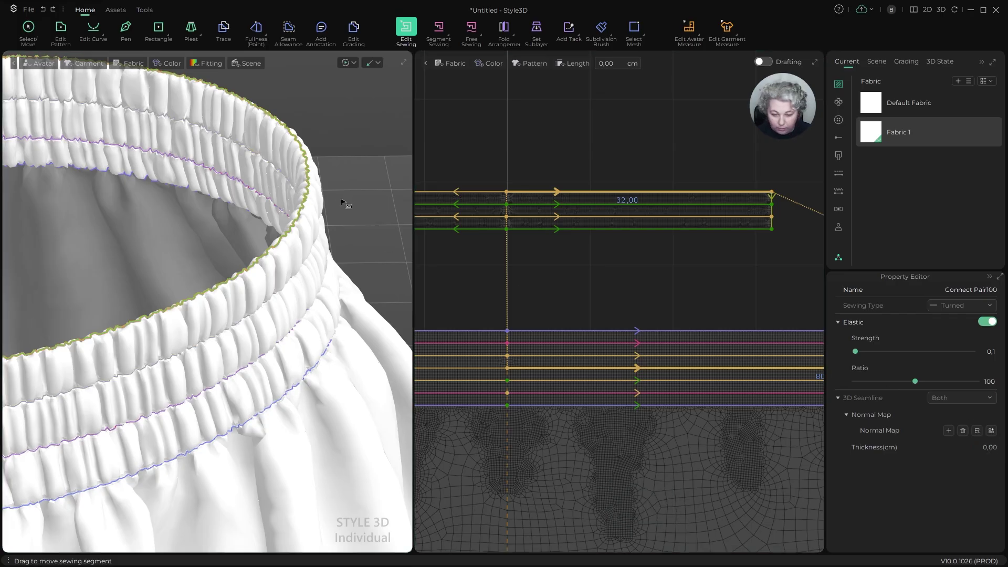
Step: Resimulate the skirt and inspect its gathered waistband up close and the whole garment from a distance
key(space)
key(Escape)
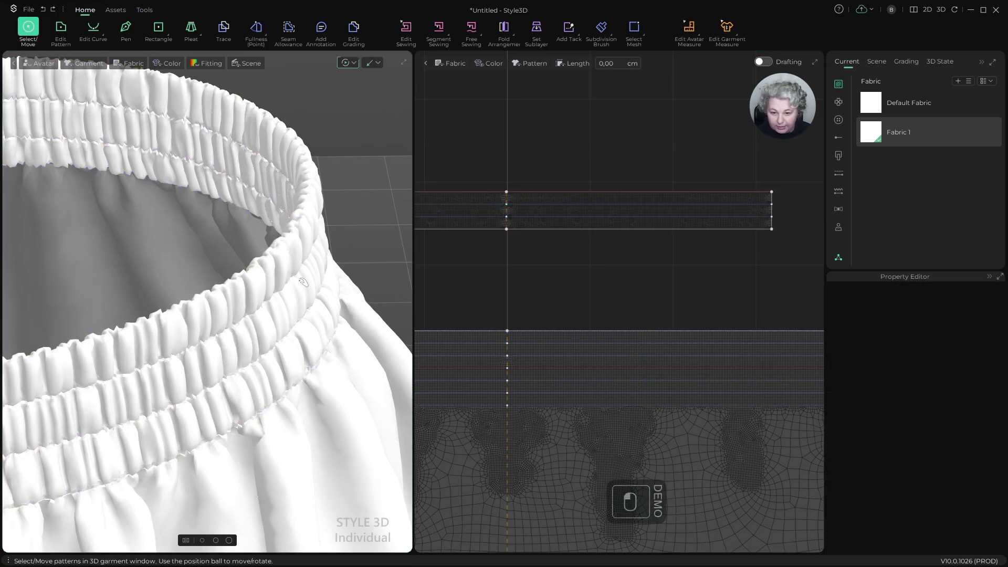
scroll(290, 280, up, 5)
mouse_move(289, 281)
alt+mouse_down()
mouse_move(301, 289)
mouse_move(405, 205)
mouse_move(378, 270)
mouse_move(296, 292)
mouse_move(218, 275)
mouse_move(315, 255)
mouse_move(297, 267)
alt+mouse_up()
click(406, 205)
scroll(308, 275, down, 2)
scroll(308, 275, down, 4)
alt+right_drag(296, 267, 302, 198)
alt+drag(302, 198, 340, 161)
click(339, 160)
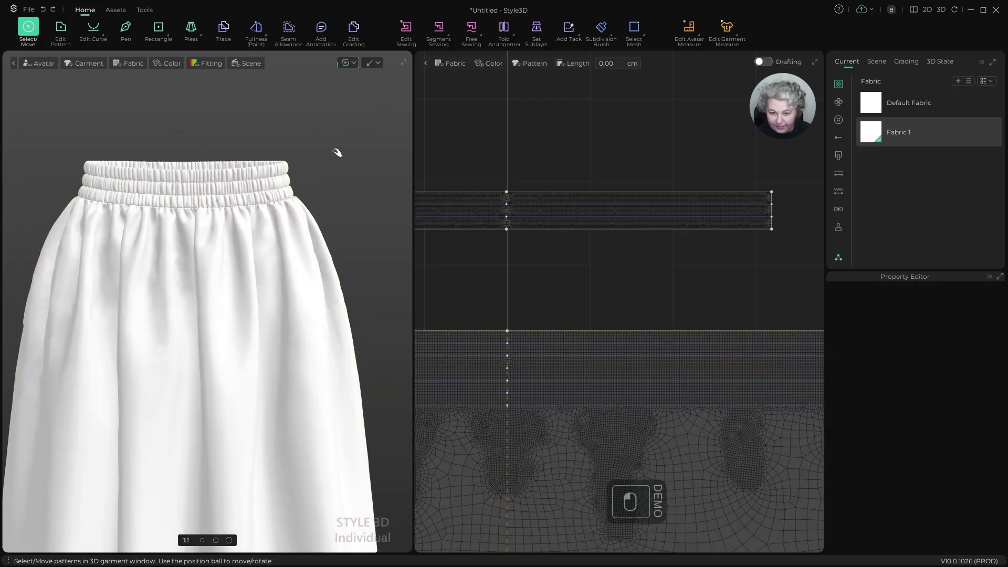
key(space)
scroll(333, 166, down, 5)
key(a)
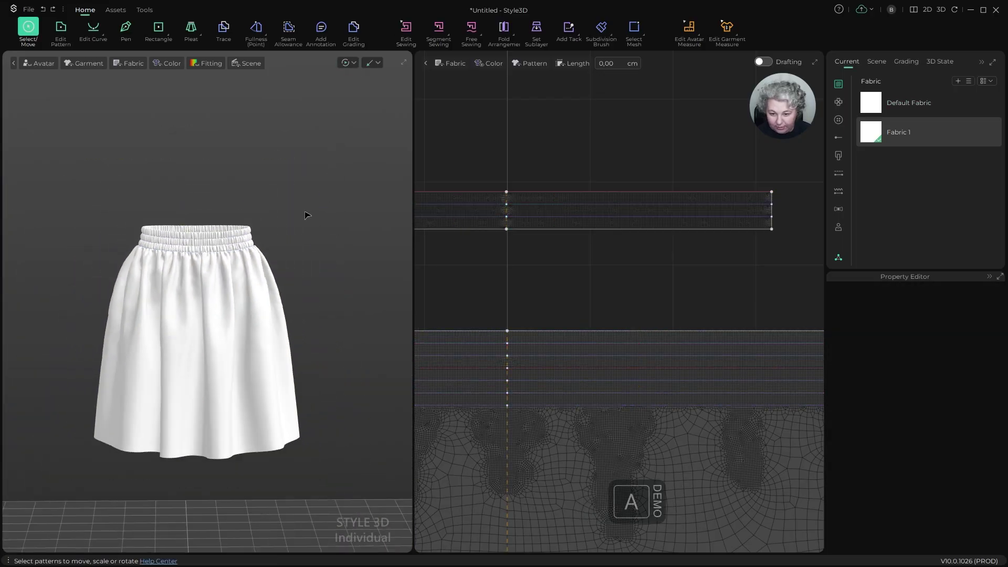
mouse_move(308, 216)
alt+mouse_down()
mouse_move(360, 223)
mouse_move(158, 222)
mouse_move(375, 222)
mouse_move(365, 219)
alt+mouse_up()
scroll(337, 213, up, 2)
scroll(319, 209, up, 2)
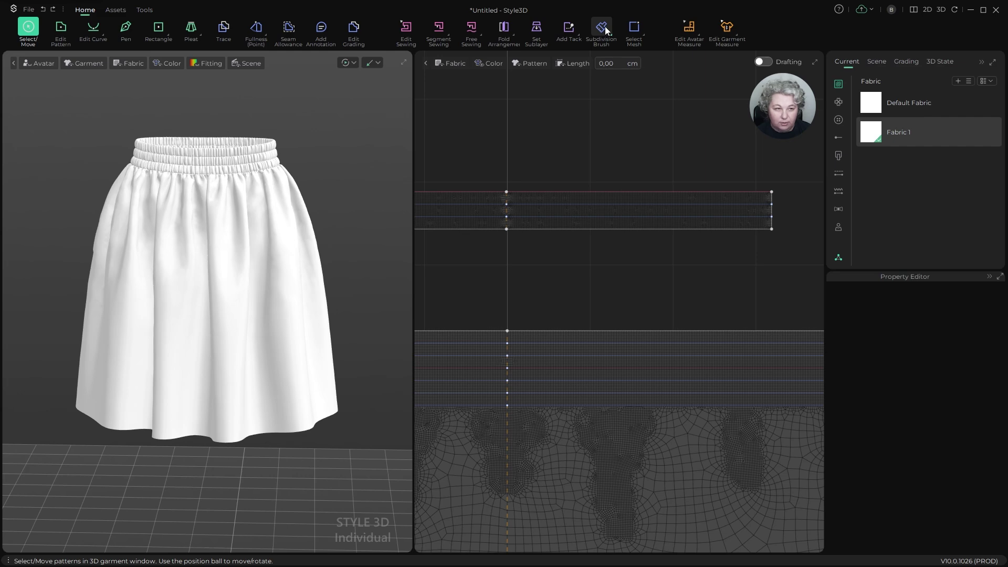
Step: Move the elastic strip pattern down closer to the skirt pattern and align its centre line with the vertical axis
scroll(658, 156, down, 5)
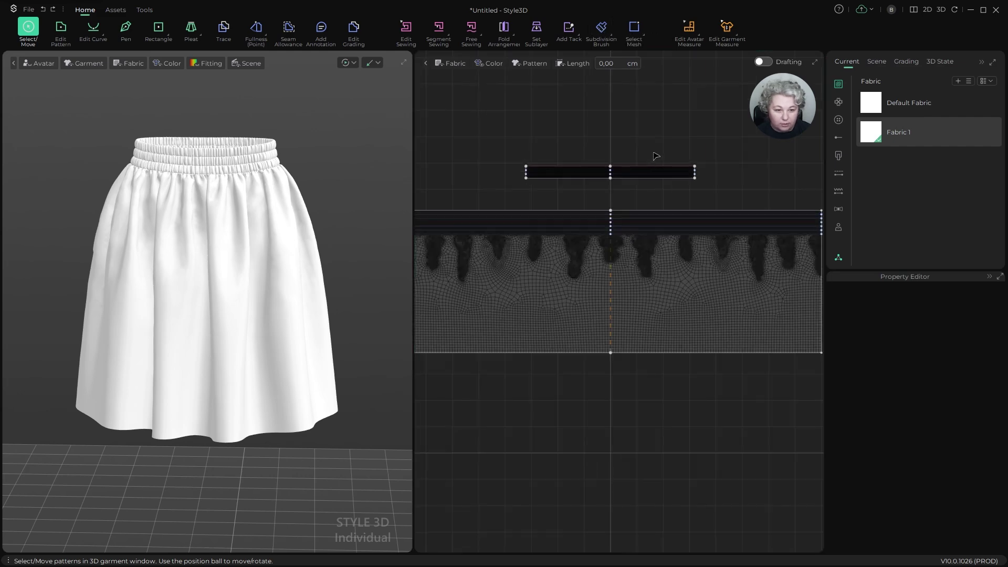
scroll(649, 150, up, 5)
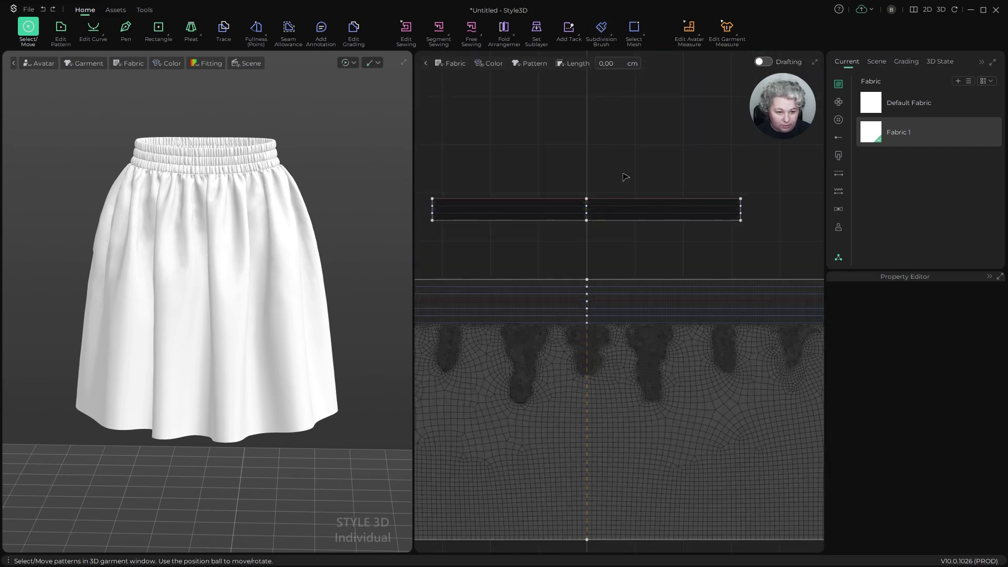
scroll(628, 189, up, 3)
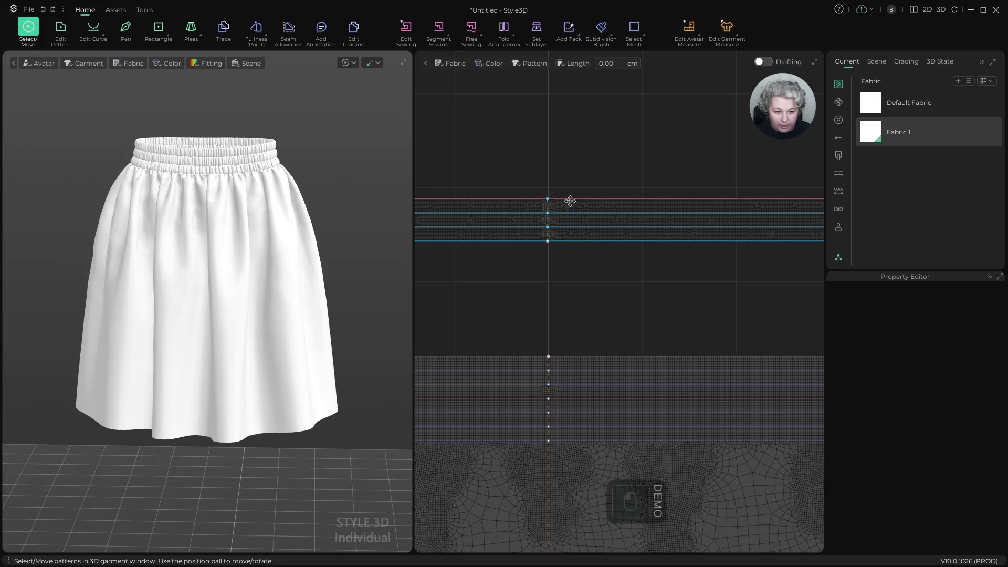
drag(569, 201, 565, 284)
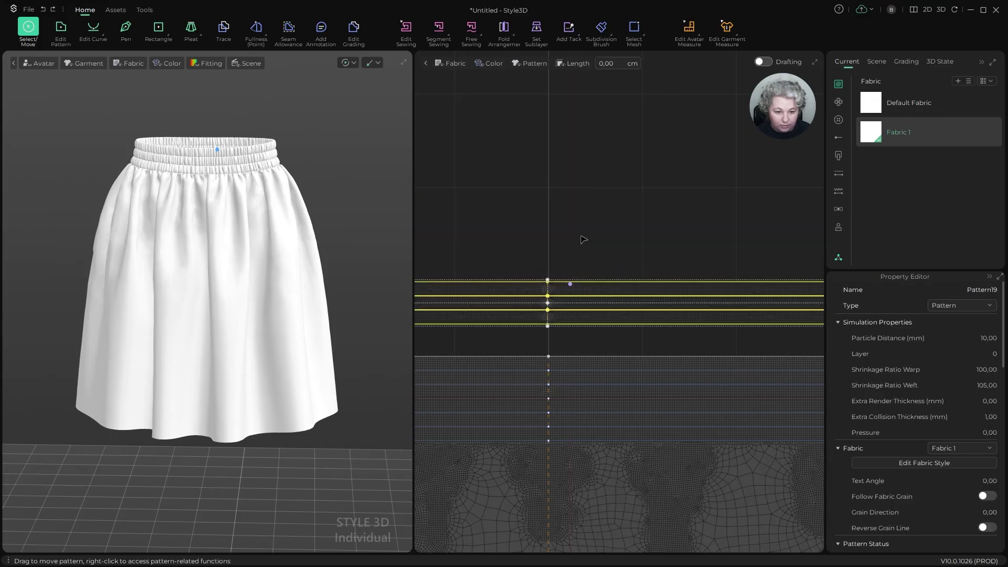
click(583, 239)
scroll(561, 307, up, 6)
click(514, 241)
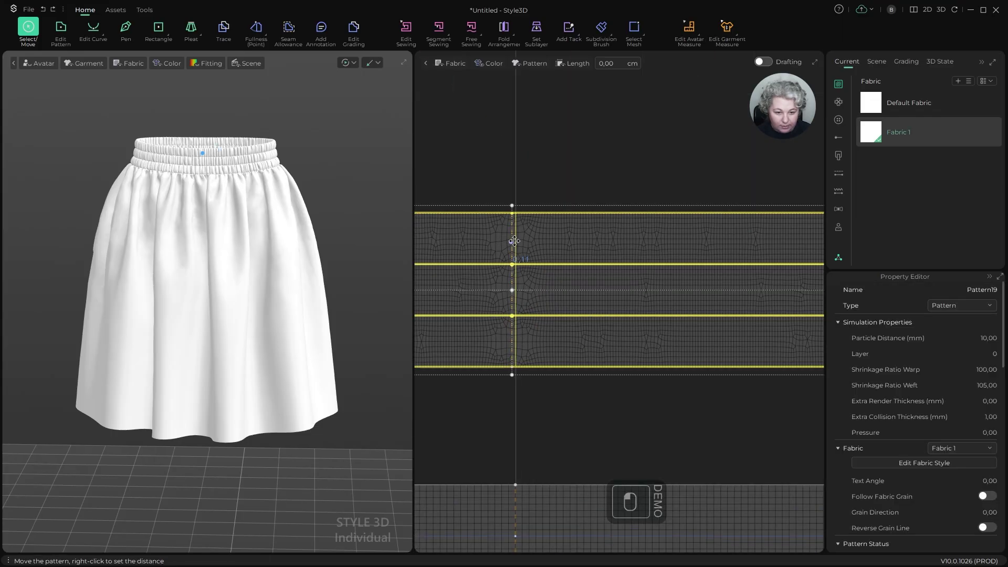
click(574, 148)
scroll(579, 162, down, 3)
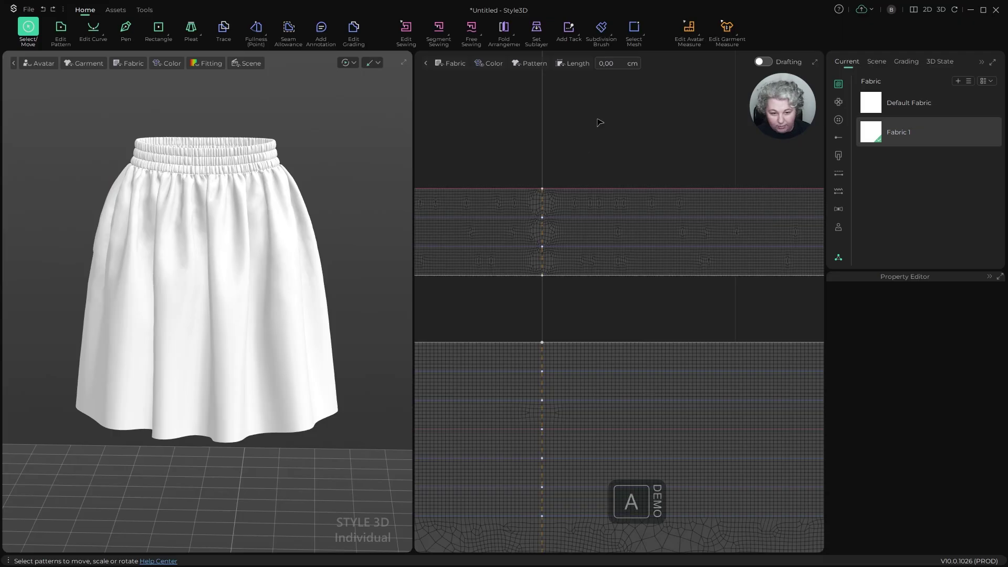
scroll(288, 165, down, 3)
Step: Select the elastic strip pattern above the skirt pattern and deactivate it
right_drag(288, 165, 362, 227)
scroll(288, 182, up, 5)
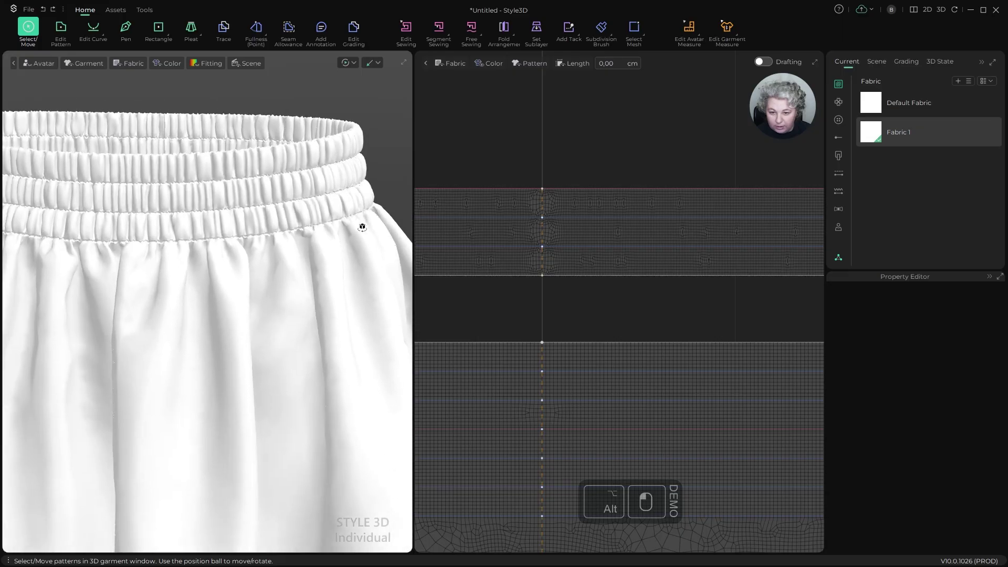
alt+drag(362, 227, 295, 236)
click(562, 144)
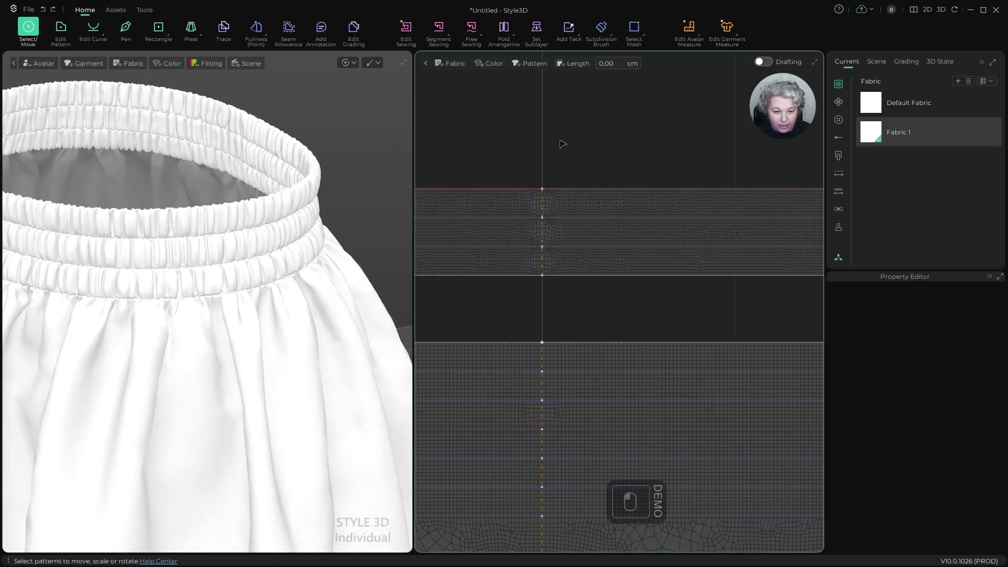
scroll(588, 183, down, 5)
click(613, 202)
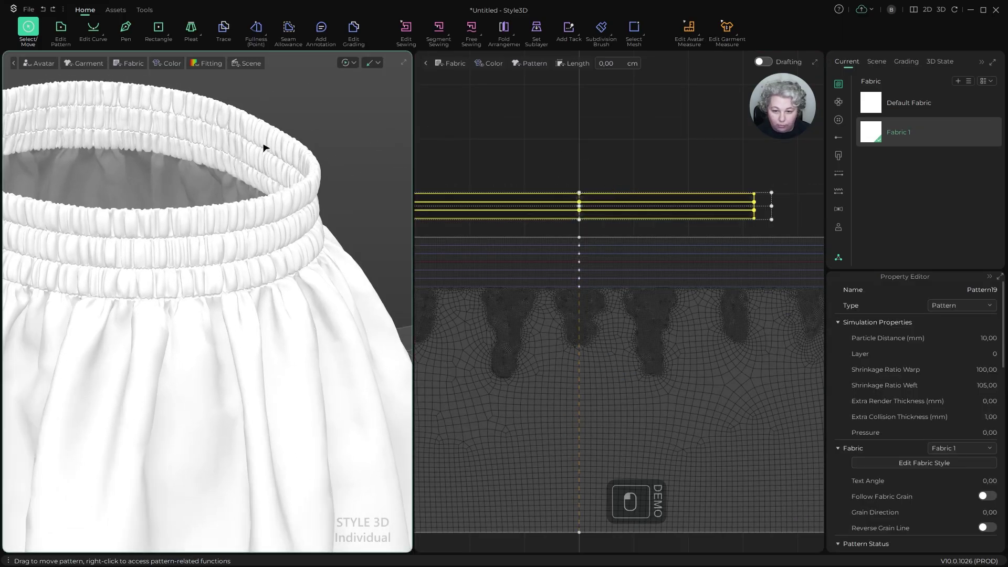
scroll(284, 157, down, 5)
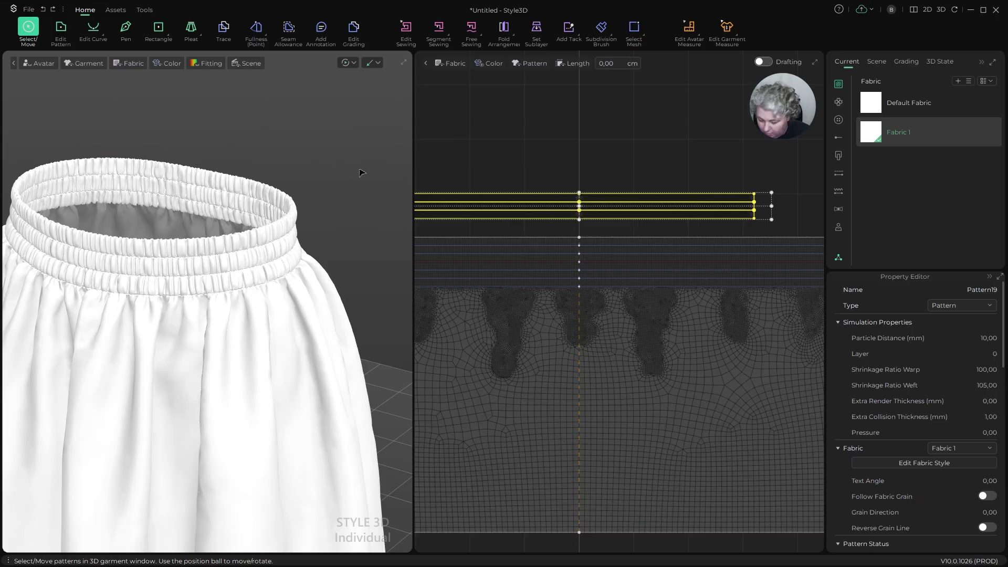
key(shift+c)
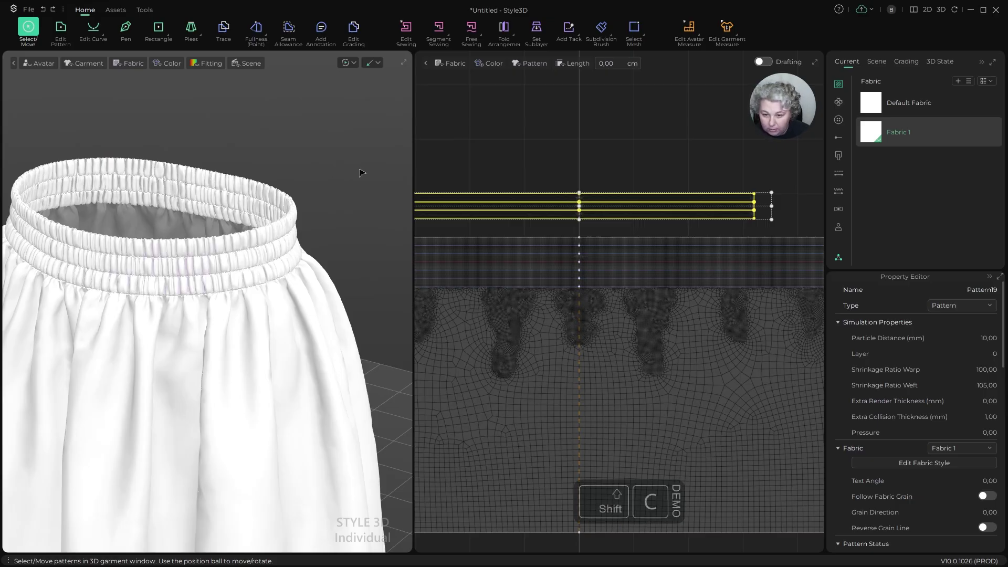
key(ctrl+j)
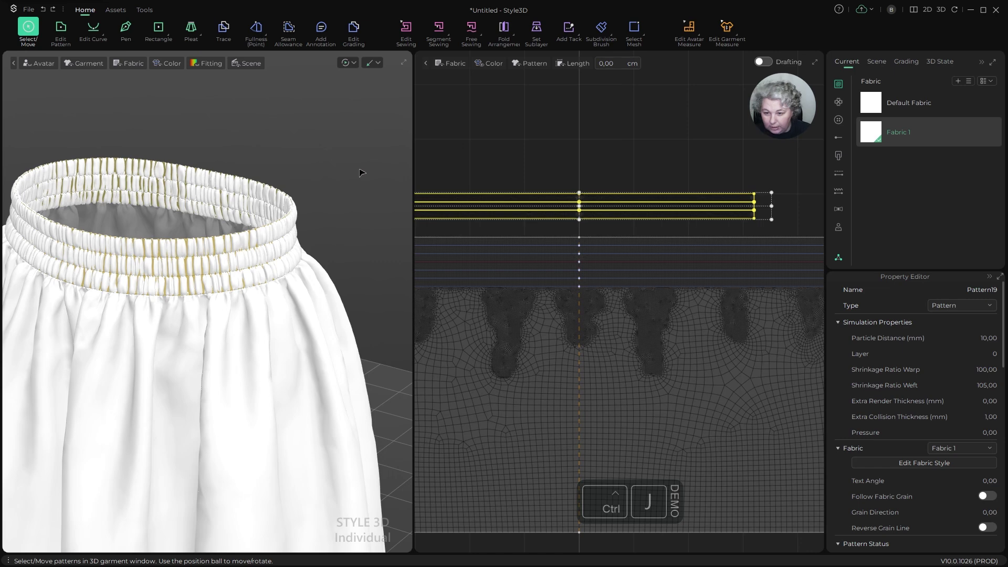
Step: Try simulating the skirt while viewing the waistband up close, and undo the simulation
scroll(301, 184, up, 3)
alt+drag(341, 190, 300, 205)
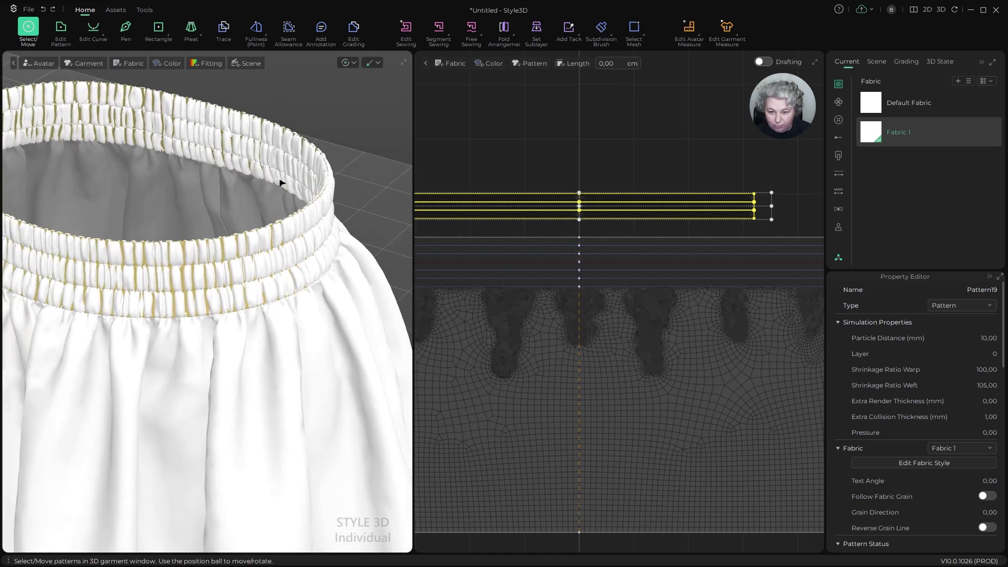
alt+drag(336, 153, 334, 137)
key(space)
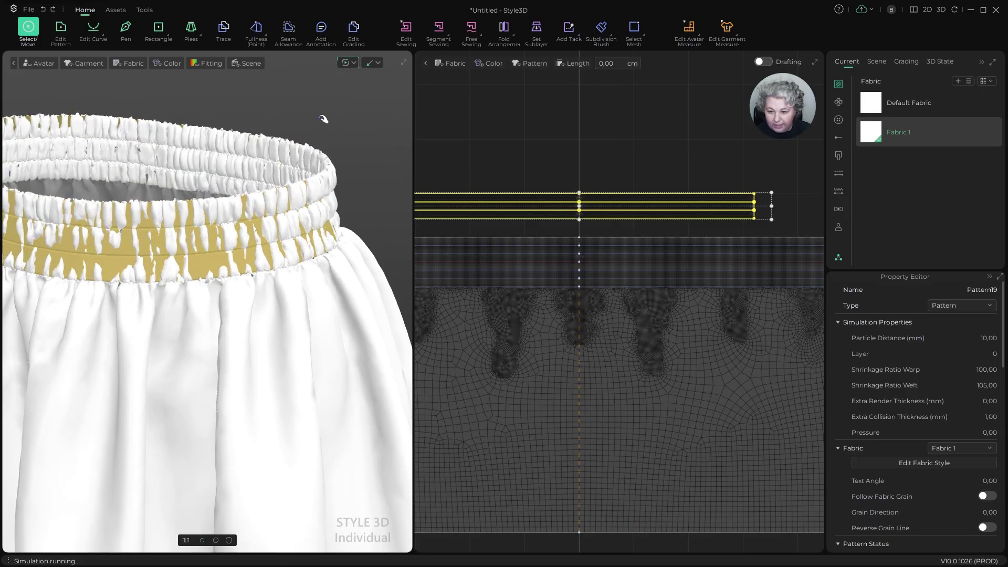
key(ctrl+z)
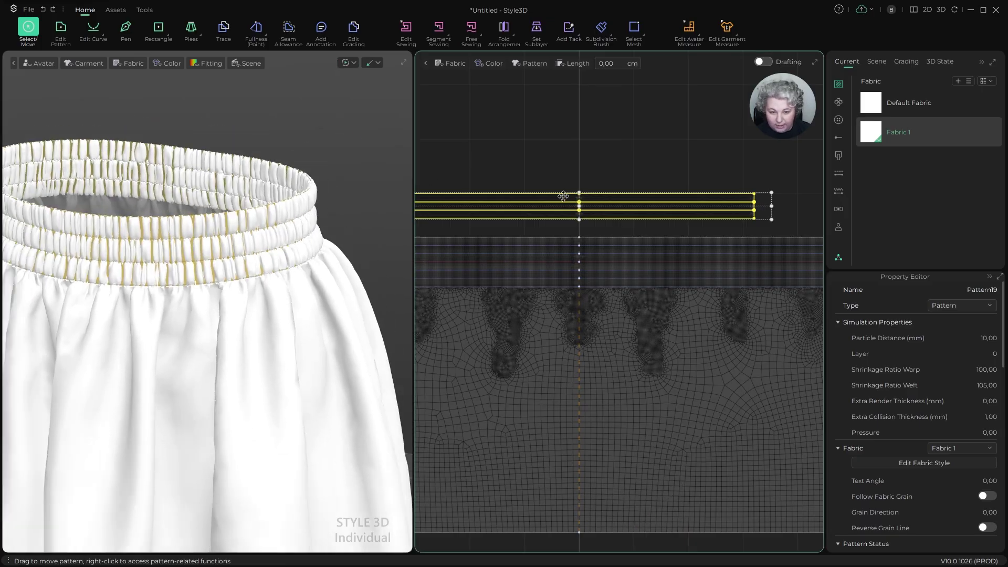
Step: Select the elastic strip pattern above the skirt pattern, deactivate it as a test and reactivate it
click(494, 185)
click(492, 193)
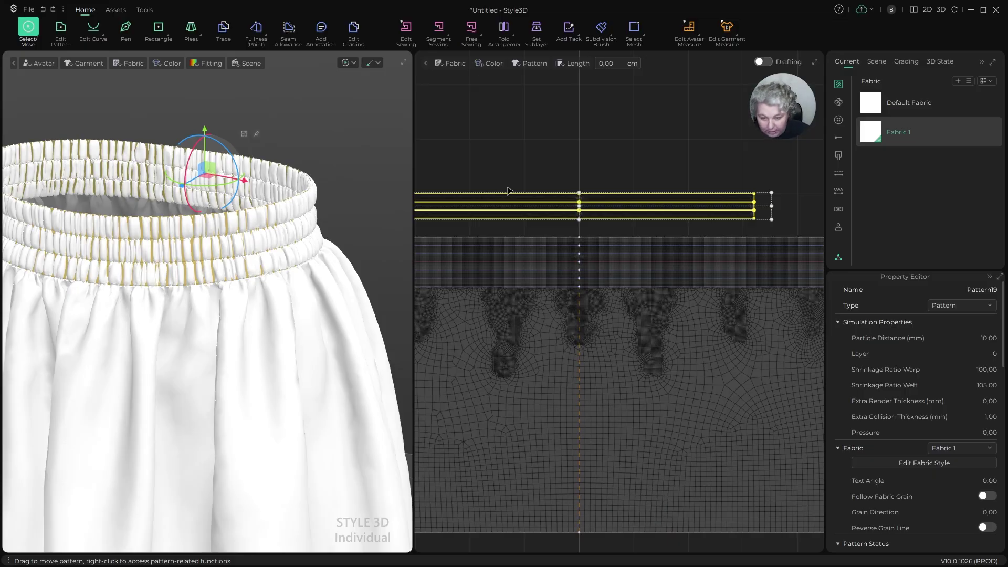
key(ctrl+j)
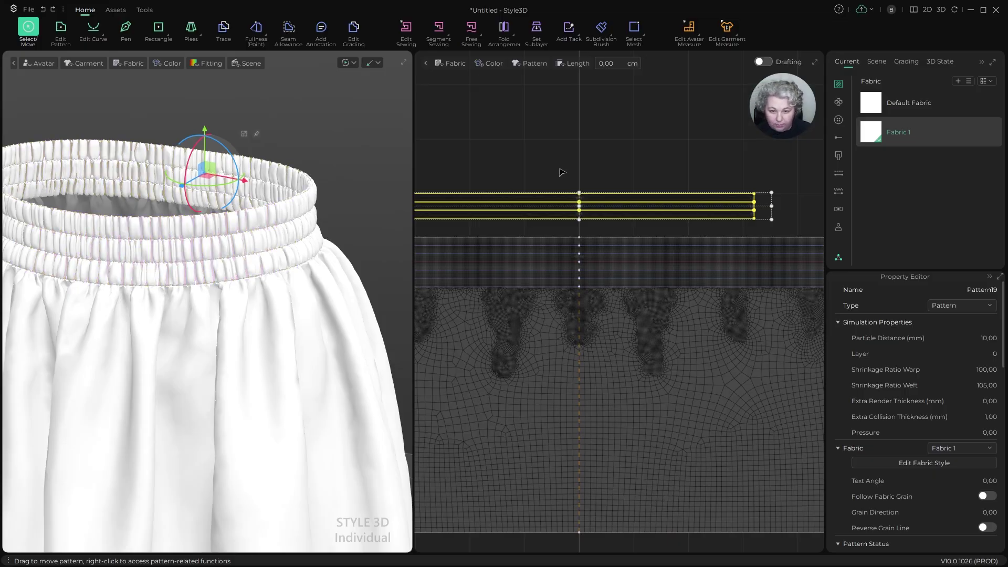
key(w)
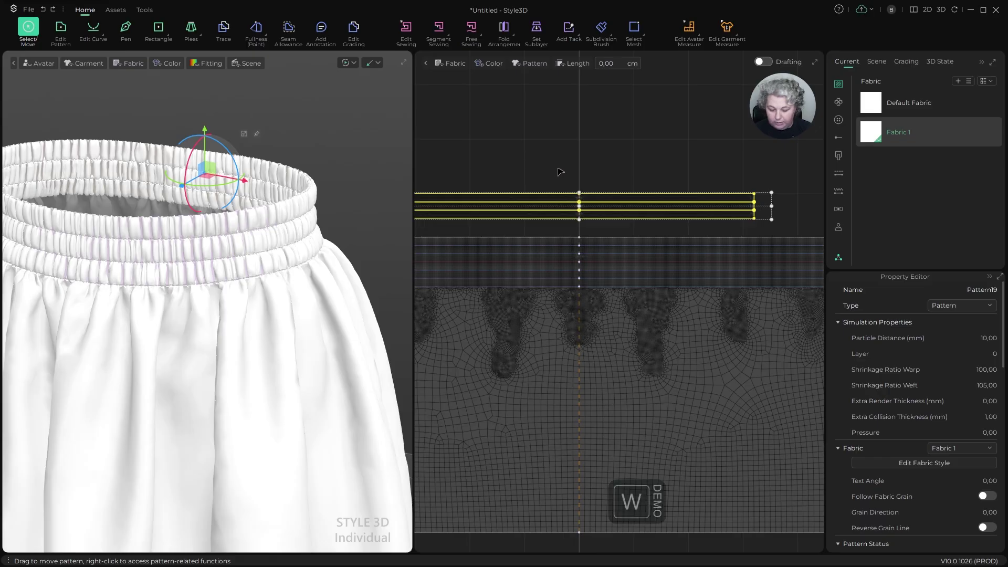
key(ctrl+j)
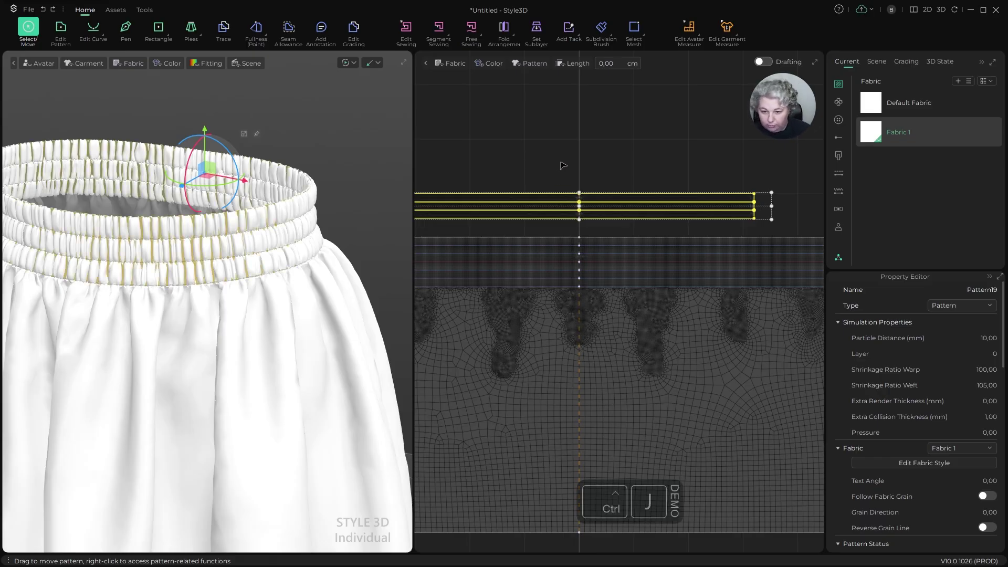
Step: Deactivate the elastic strip visible between the waistband gathers as a pattern only, keeping its sewing active
scroll(193, 147, up, 3)
scroll(193, 147, up, 4)
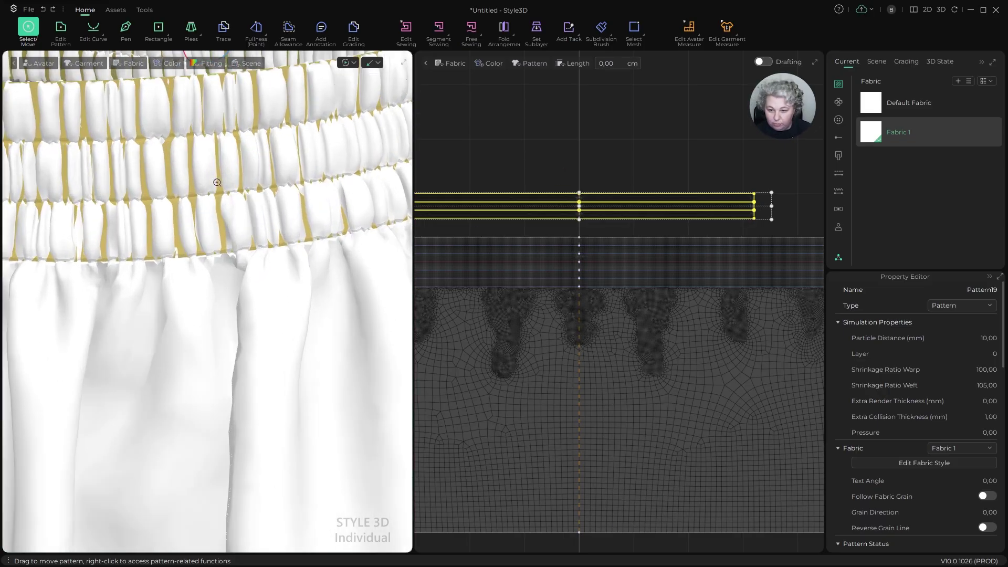
scroll(333, 218, down, 2)
scroll(204, 142, up, 3)
scroll(204, 141, up, 1)
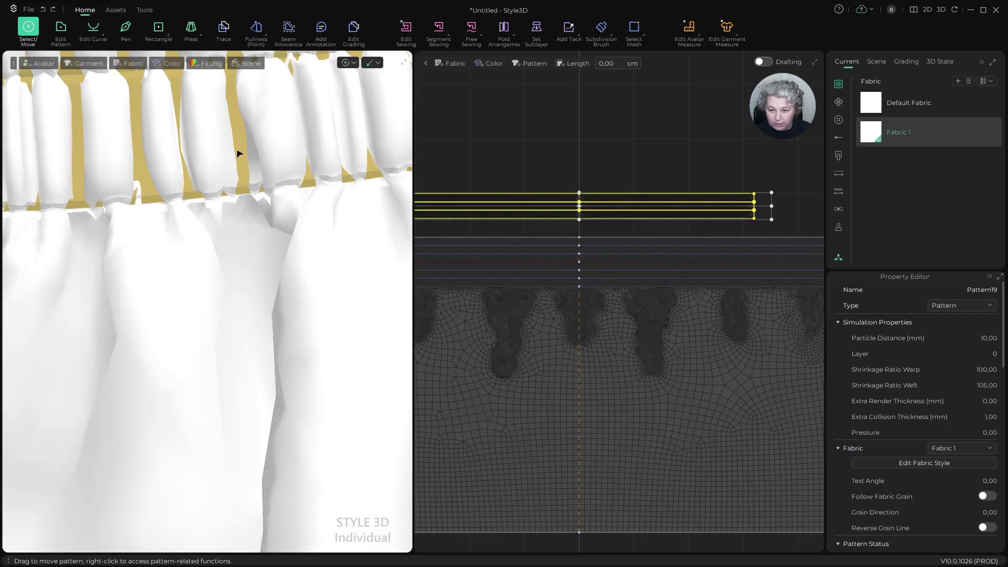
right_click(242, 149)
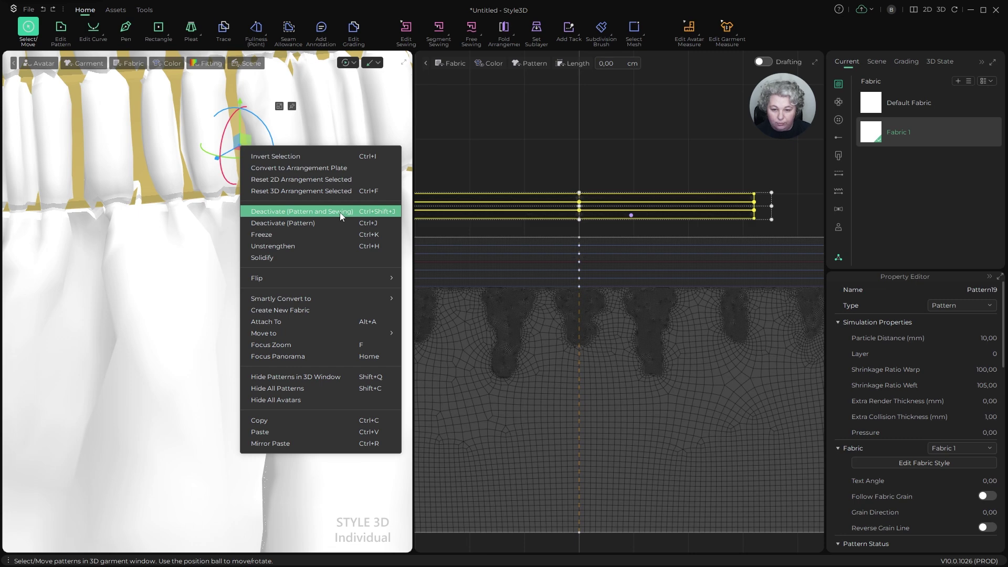
click(293, 225)
Step: Run a short simulation of the skirt with the elastic strip deactivated and stop it
scroll(267, 239, down, 6)
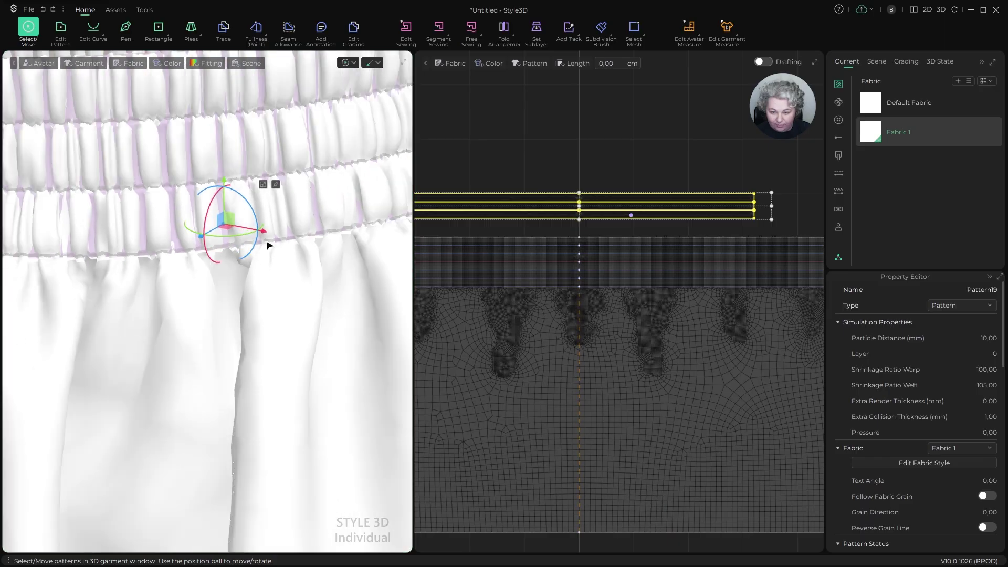
scroll(177, 108, up, 3)
alt+drag(217, 147, 275, 124)
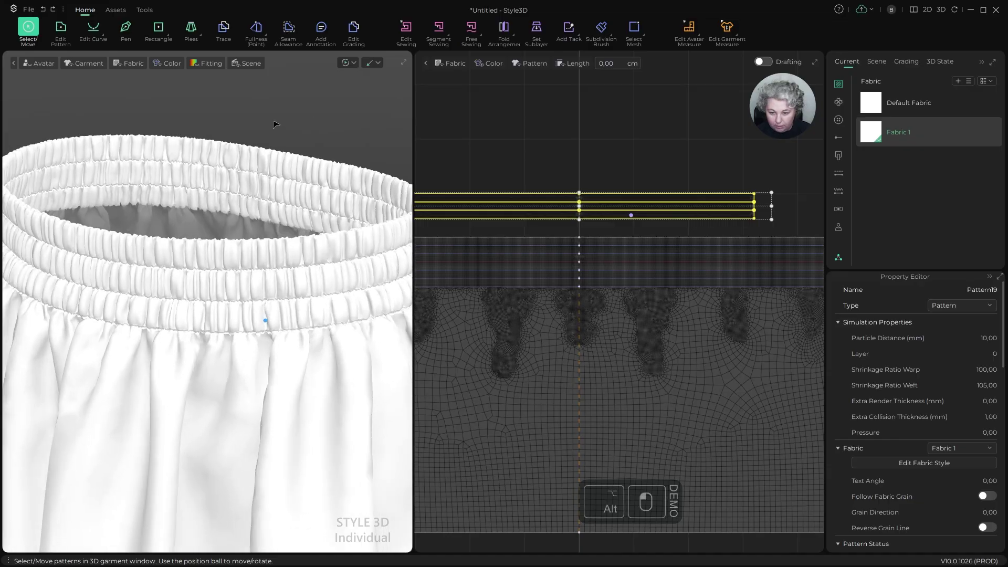
key(space)
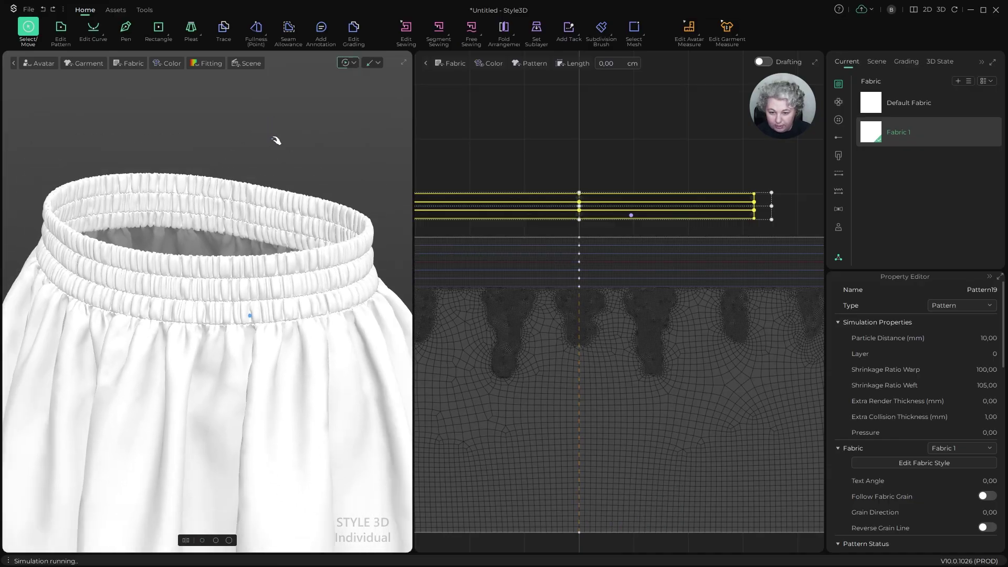
key(space)
Step: Examine the whole skirt from the front and from above, along with the complete 2D layout of skirt and elastic strip
alt+drag(271, 140, 310, 169)
scroll(310, 169, down, 1)
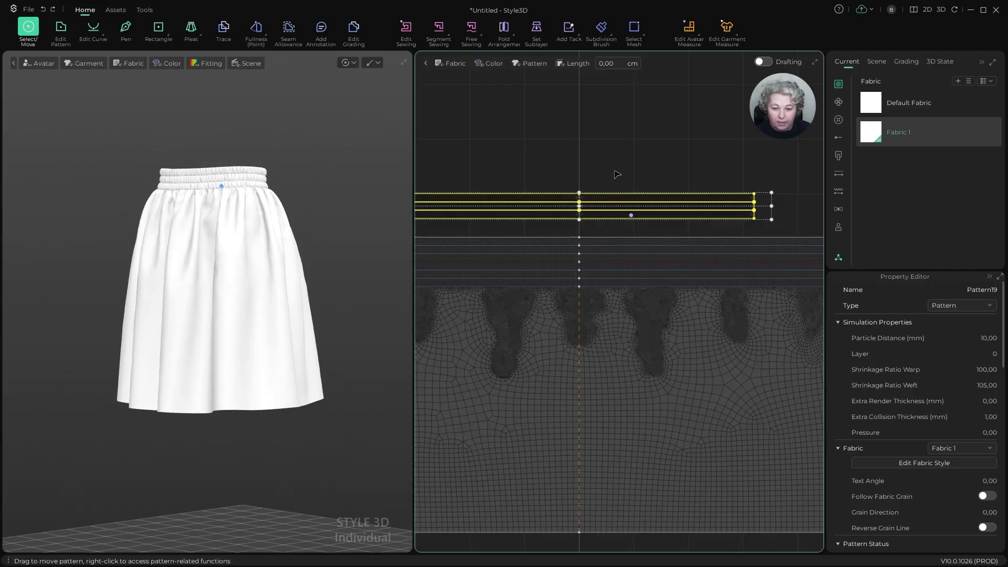
scroll(620, 195, down, 4)
scroll(674, 228, down, 3)
scroll(676, 175, up, 2)
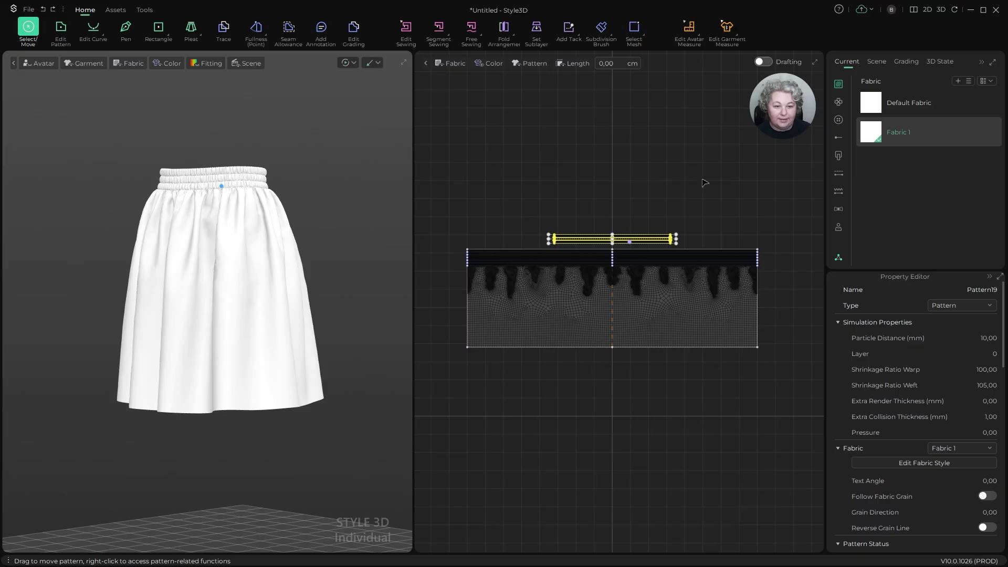
scroll(704, 185, down, 3)
scroll(693, 186, up, 2)
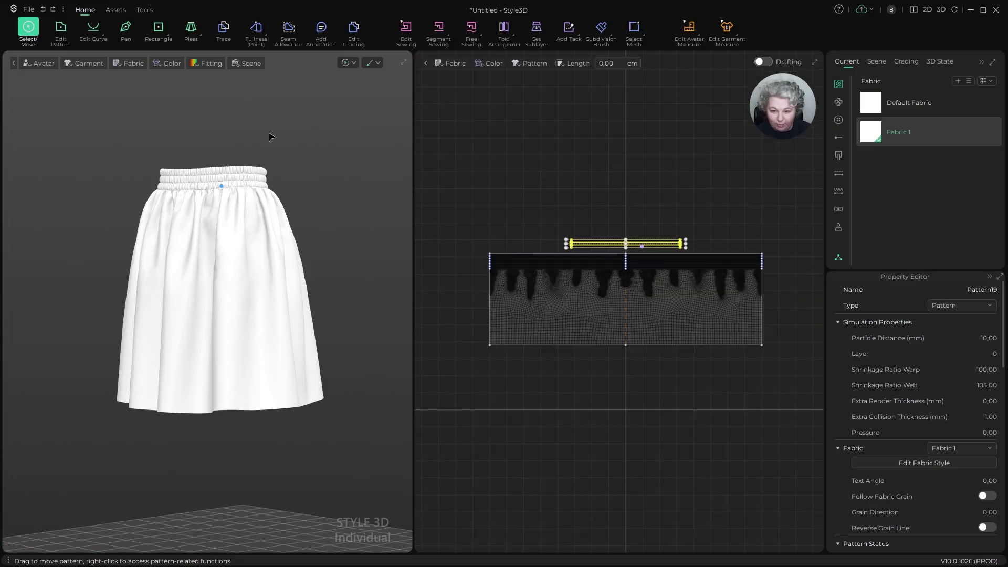
alt+drag(272, 135, 305, 168)
scroll(299, 161, up, 3)
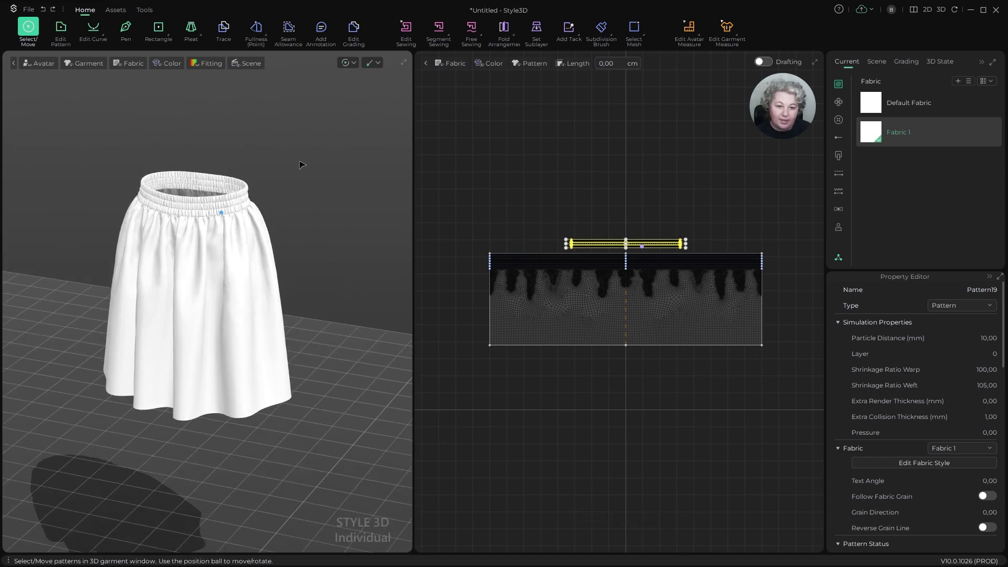
alt+drag(257, 132, 296, 149)
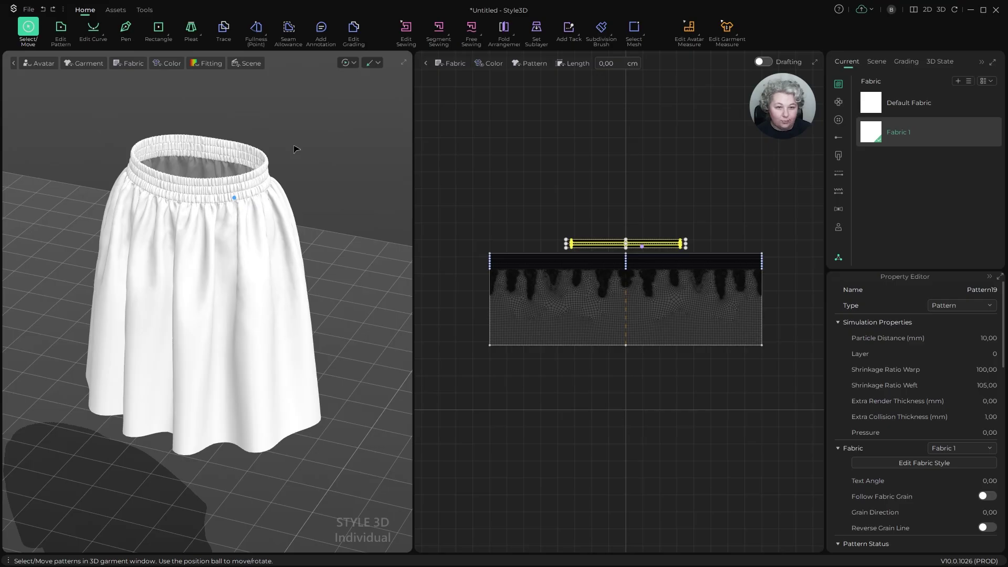